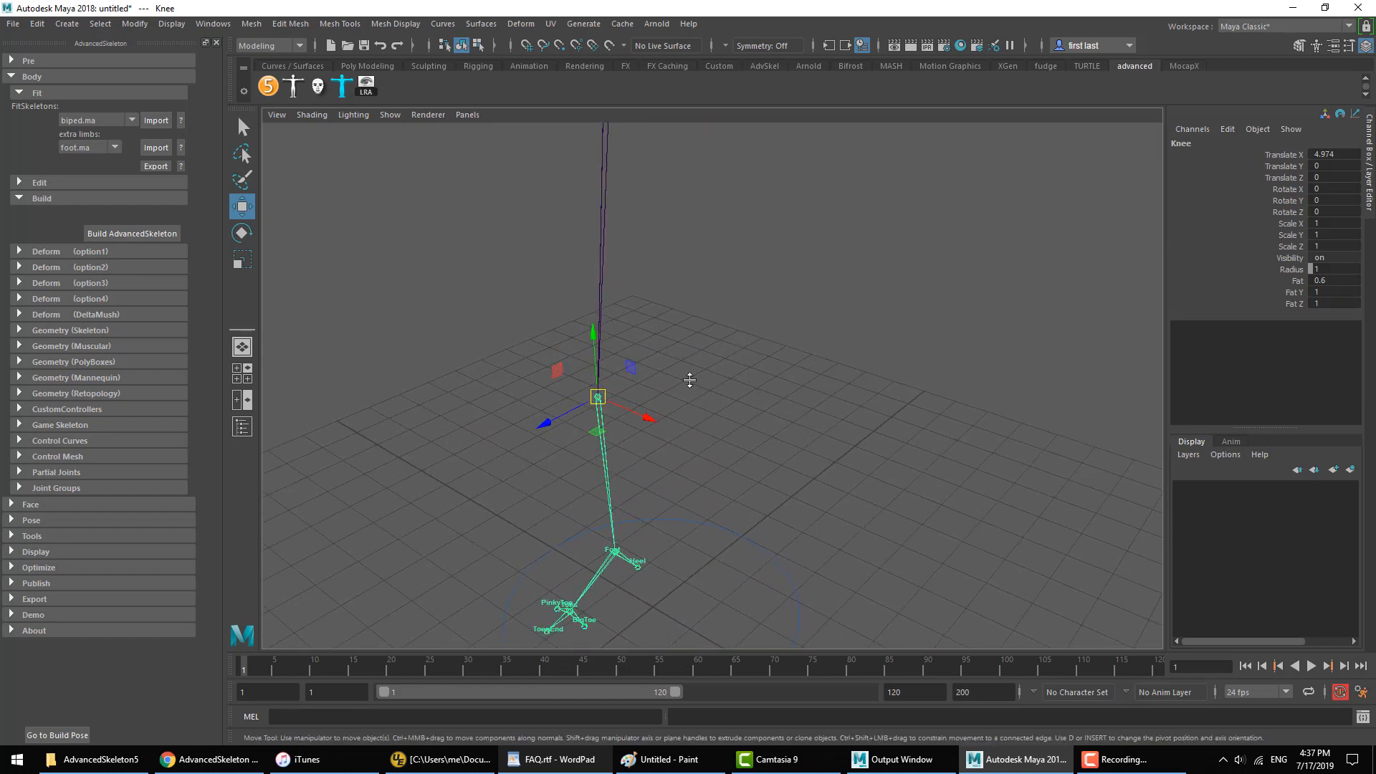
Step: In the top view, move the Knee joint back onto the hip-to-foot line, at about Translate X 4.946, Y -0.313, Z 0.024
key(space)
ctrl+alt+drag(434, 225, 503, 284)
alt+middle_drag(525, 281, 528, 301)
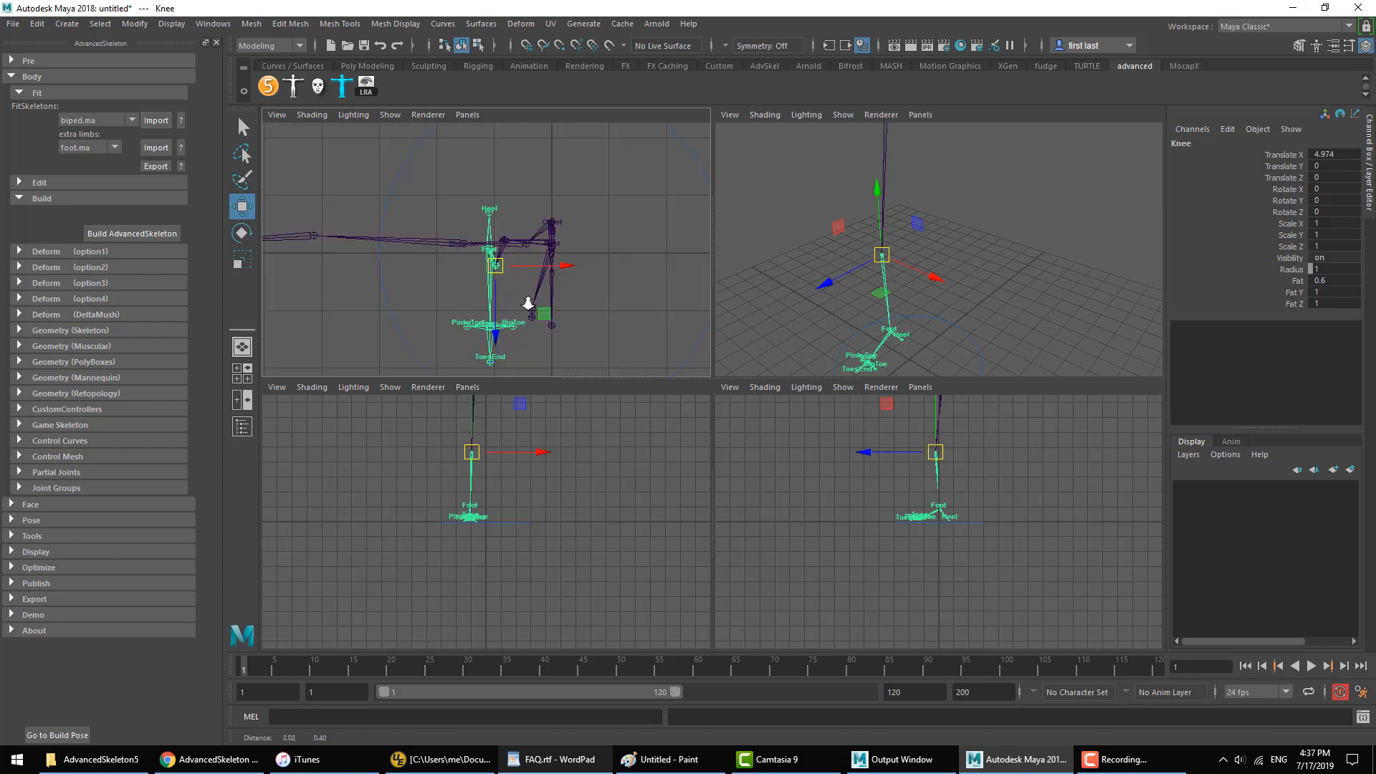
alt+right_drag(528, 302, 600, 304)
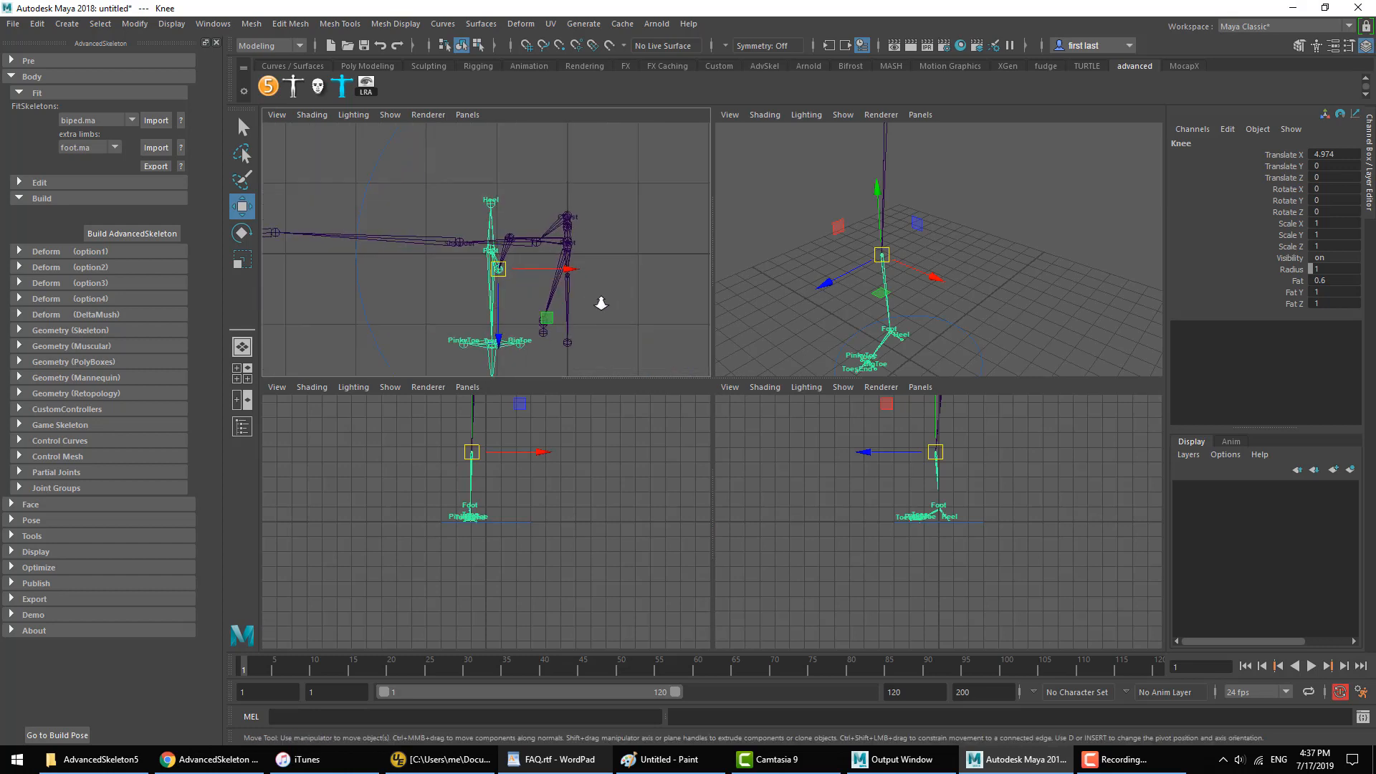
key(d)
key(ctrl+z)
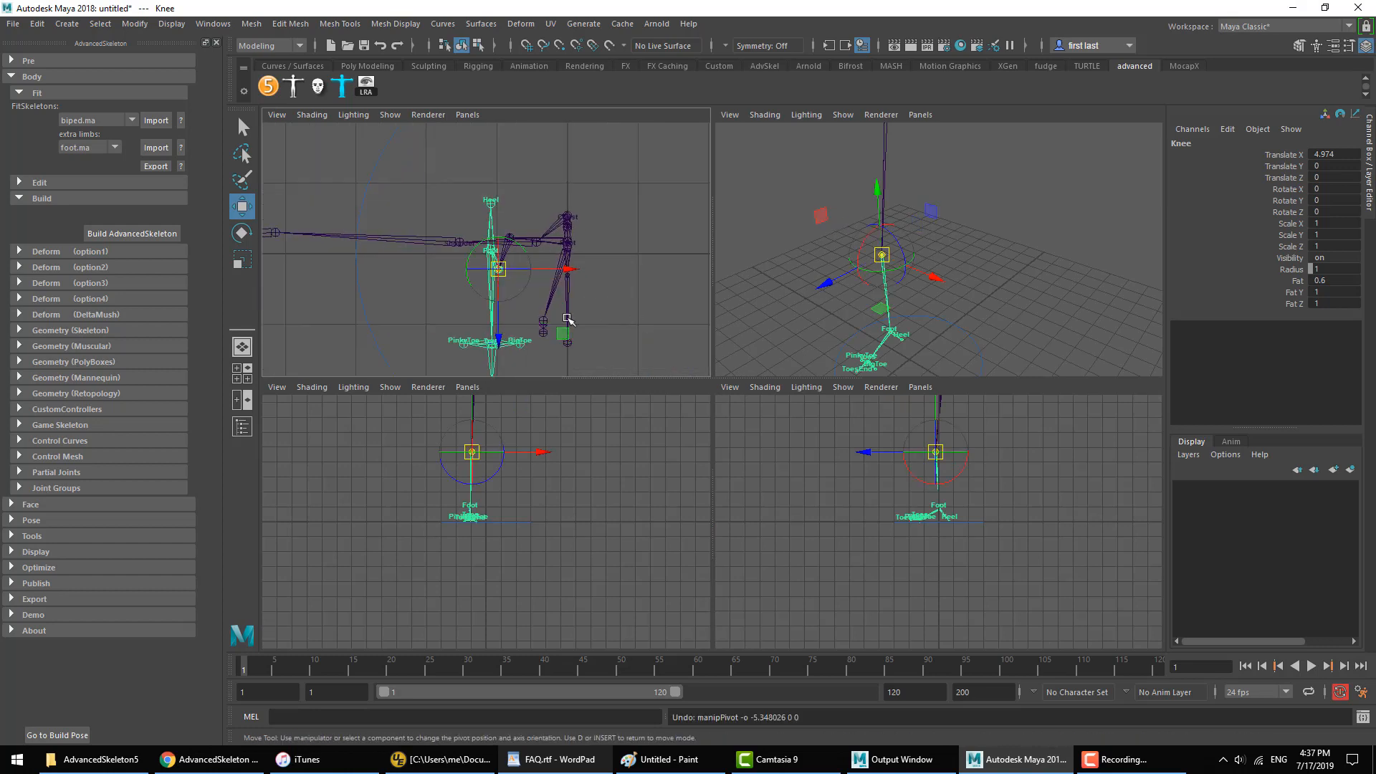
mouse_move(499, 269)
mouse_down()
mouse_move(502, 283)
mouse_move(501, 245)
mouse_up()
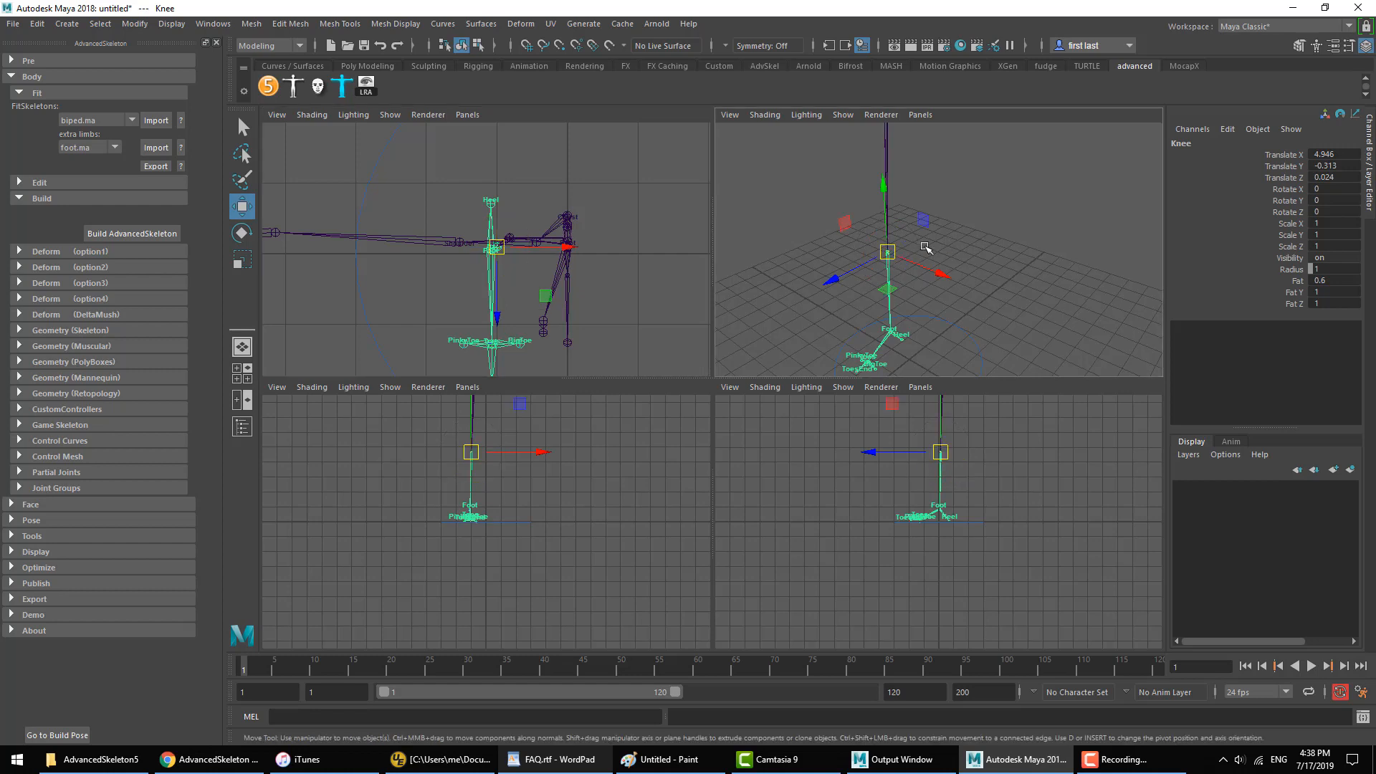
Step: Deselect the joint and build the AdvancedSkeleton rig from the fit skeleton in the perspective view
key(space)
scroll(931, 246, down, 6)
alt+drag(613, 369, 652, 387)
scroll(652, 387, up, 3)
click(502, 337)
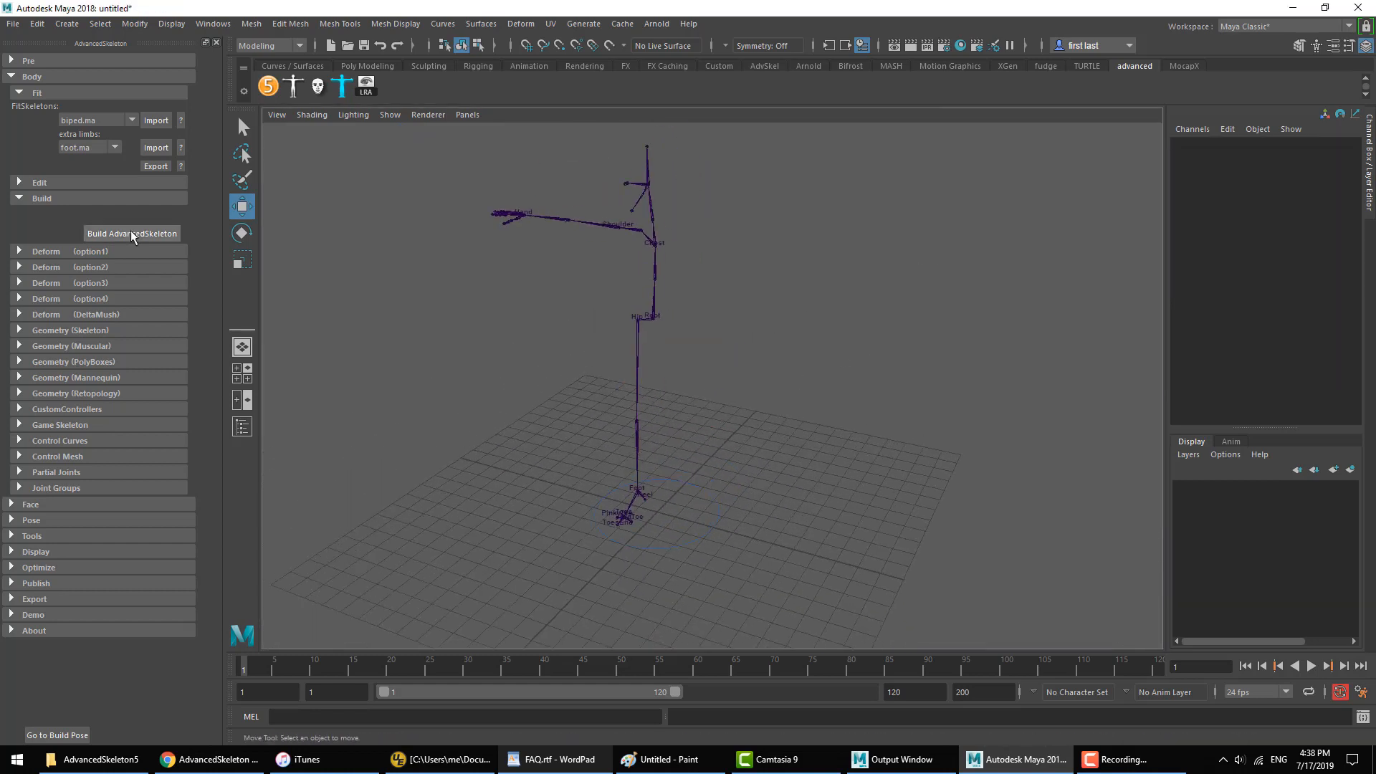
click(132, 237)
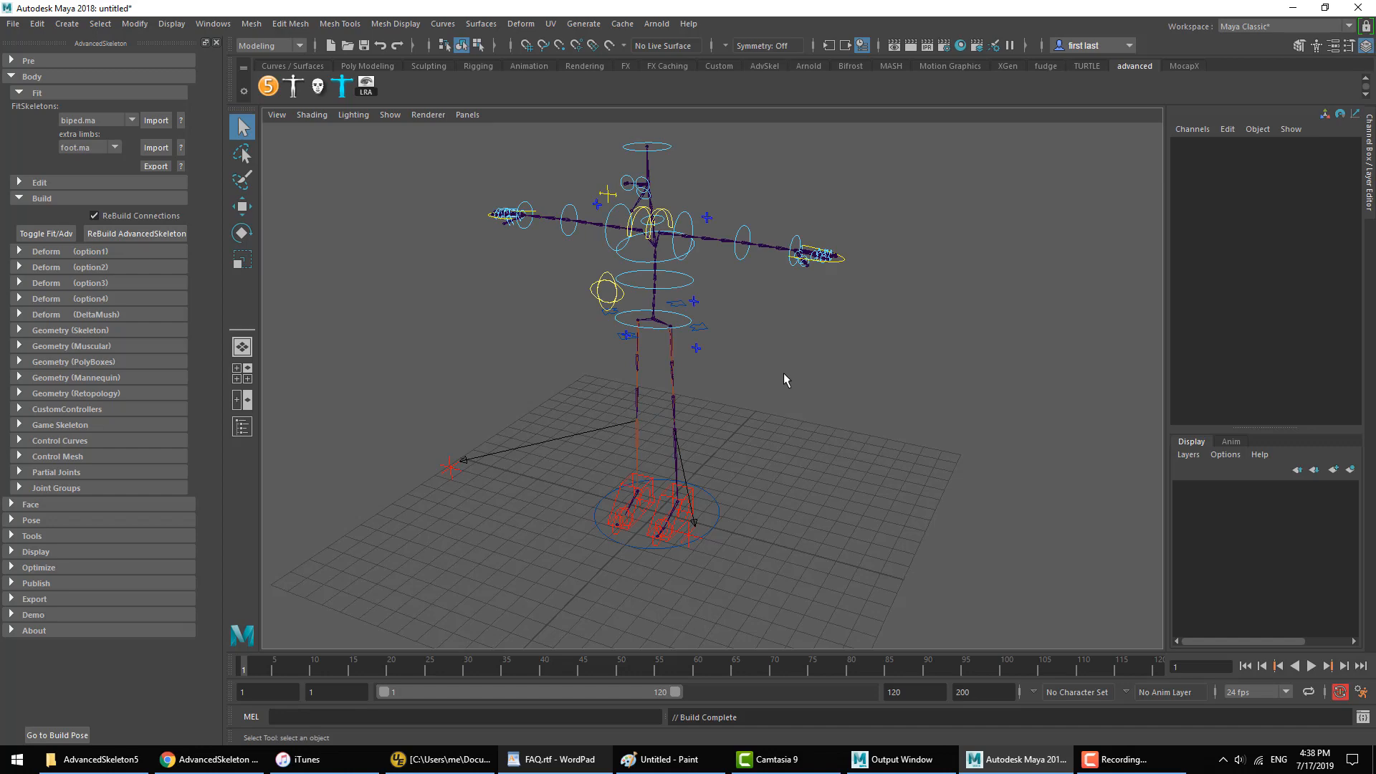
Step: Test the knee bend by raising the right foot's IK control about 3.56 units, undo the move, and check both leg pole vectors
alt+drag(765, 439, 667, 450)
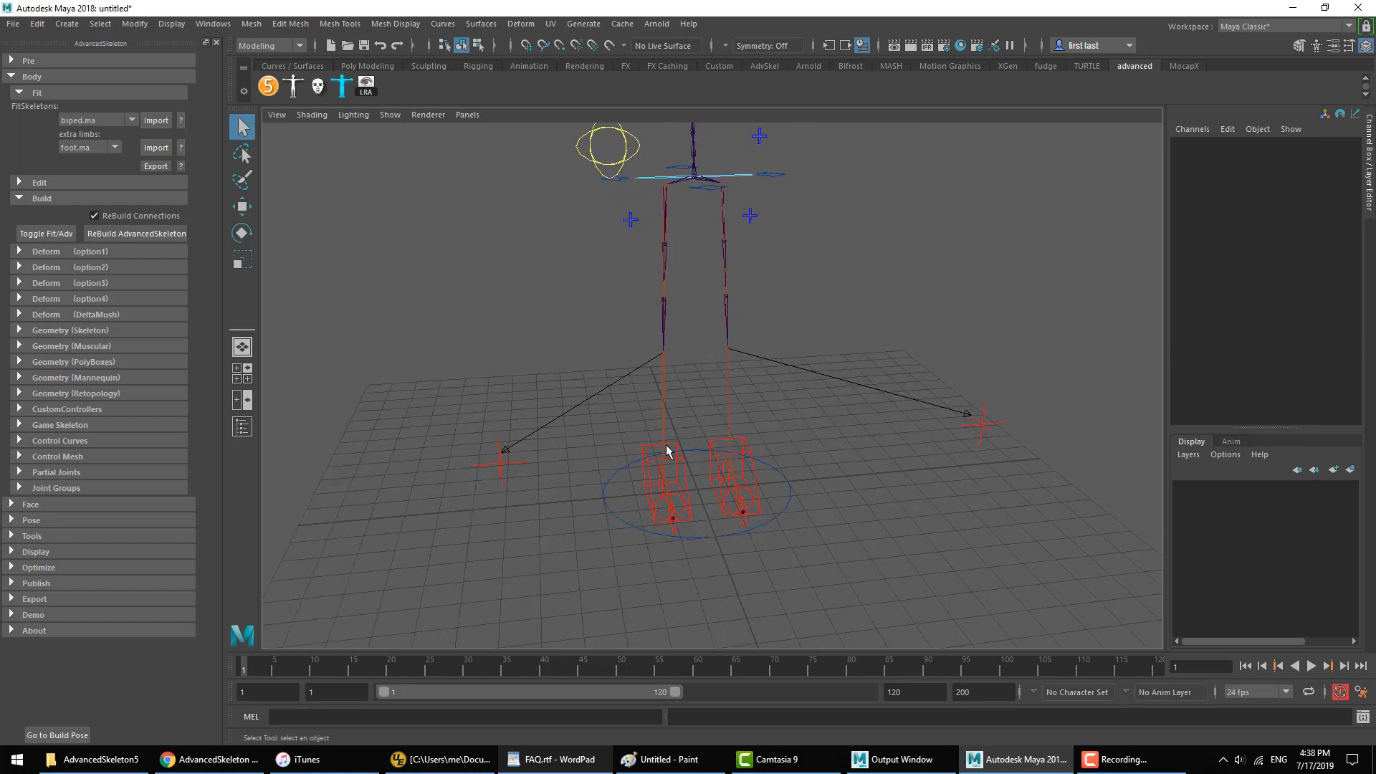
click(668, 450)
key(w)
alt+drag(860, 512, 837, 480)
middle_drag(817, 543, 814, 421)
alt+drag(814, 420, 752, 435)
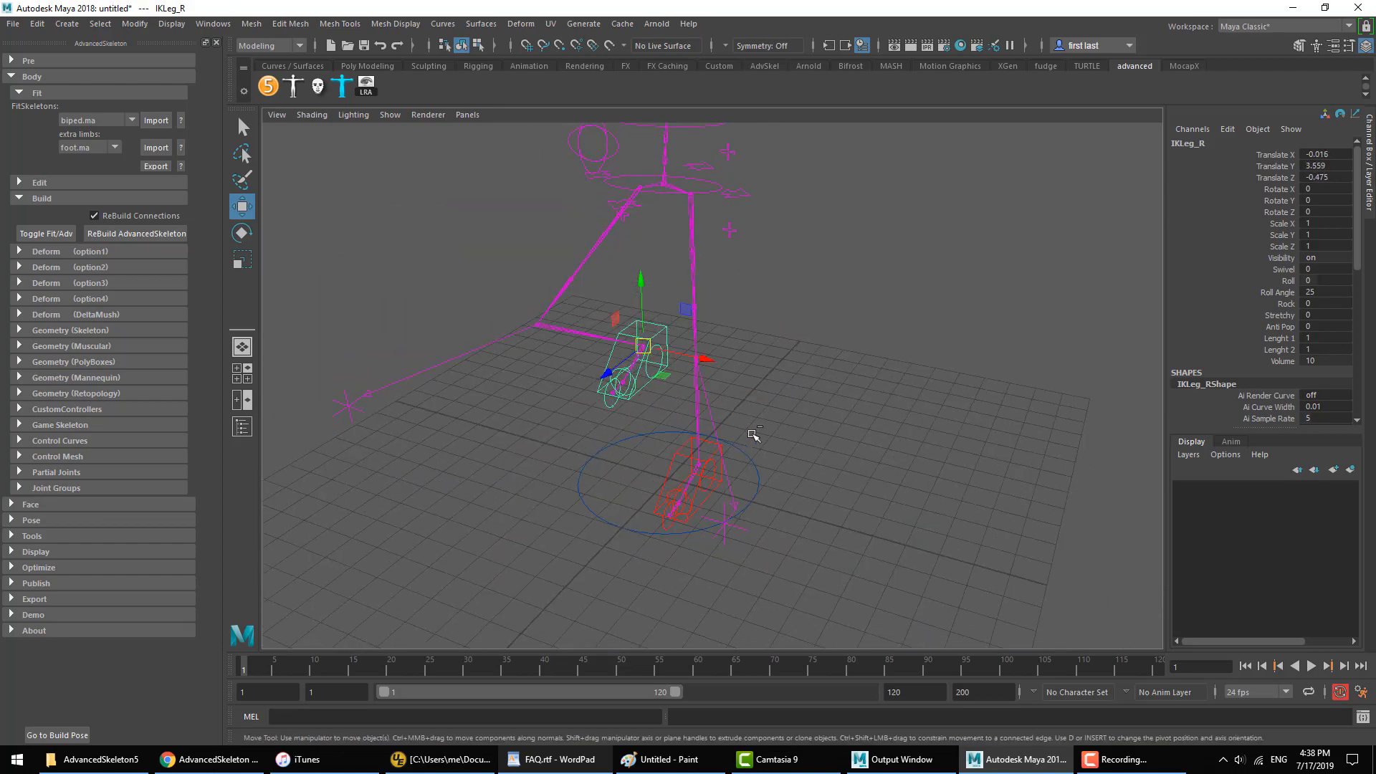
key(ctrl+z)
click(871, 341)
alt+drag(671, 344, 820, 341)
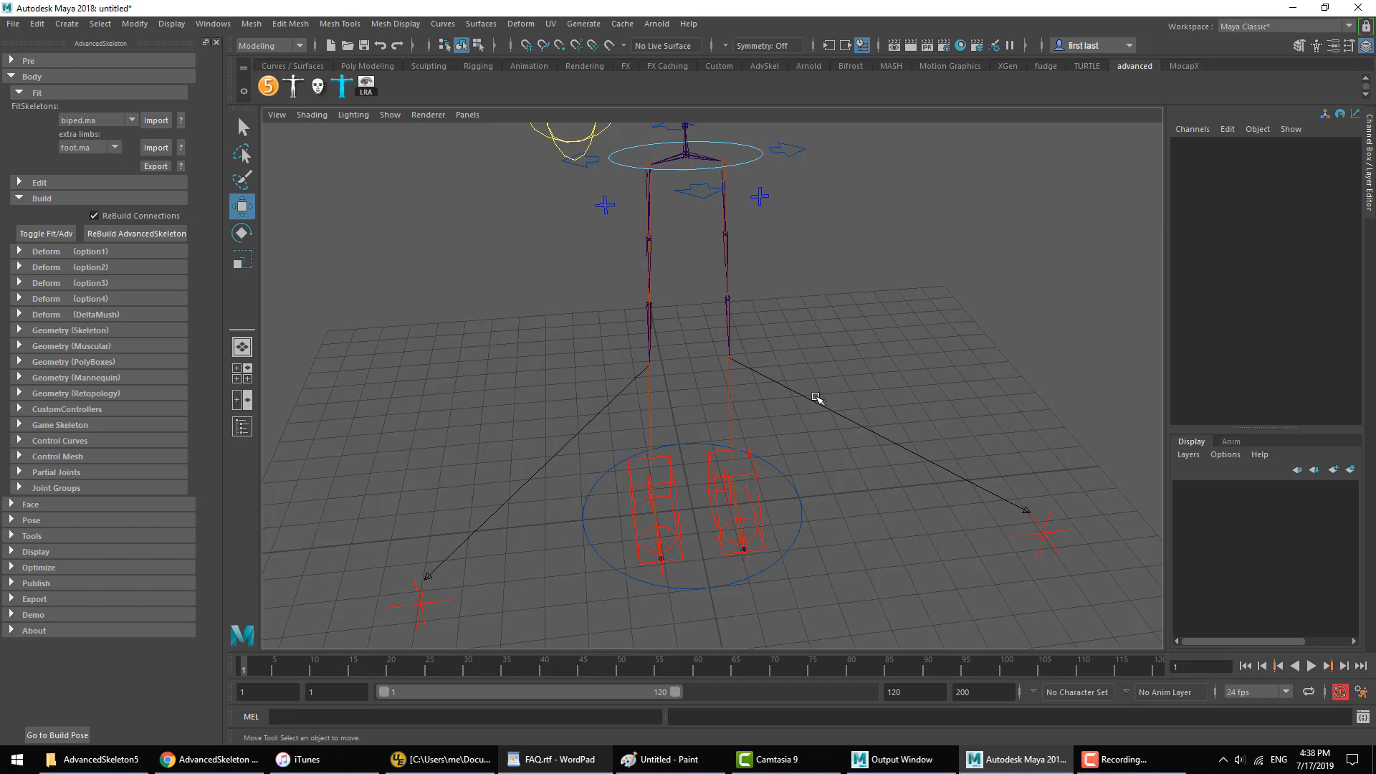
alt+drag(820, 400, 899, 382)
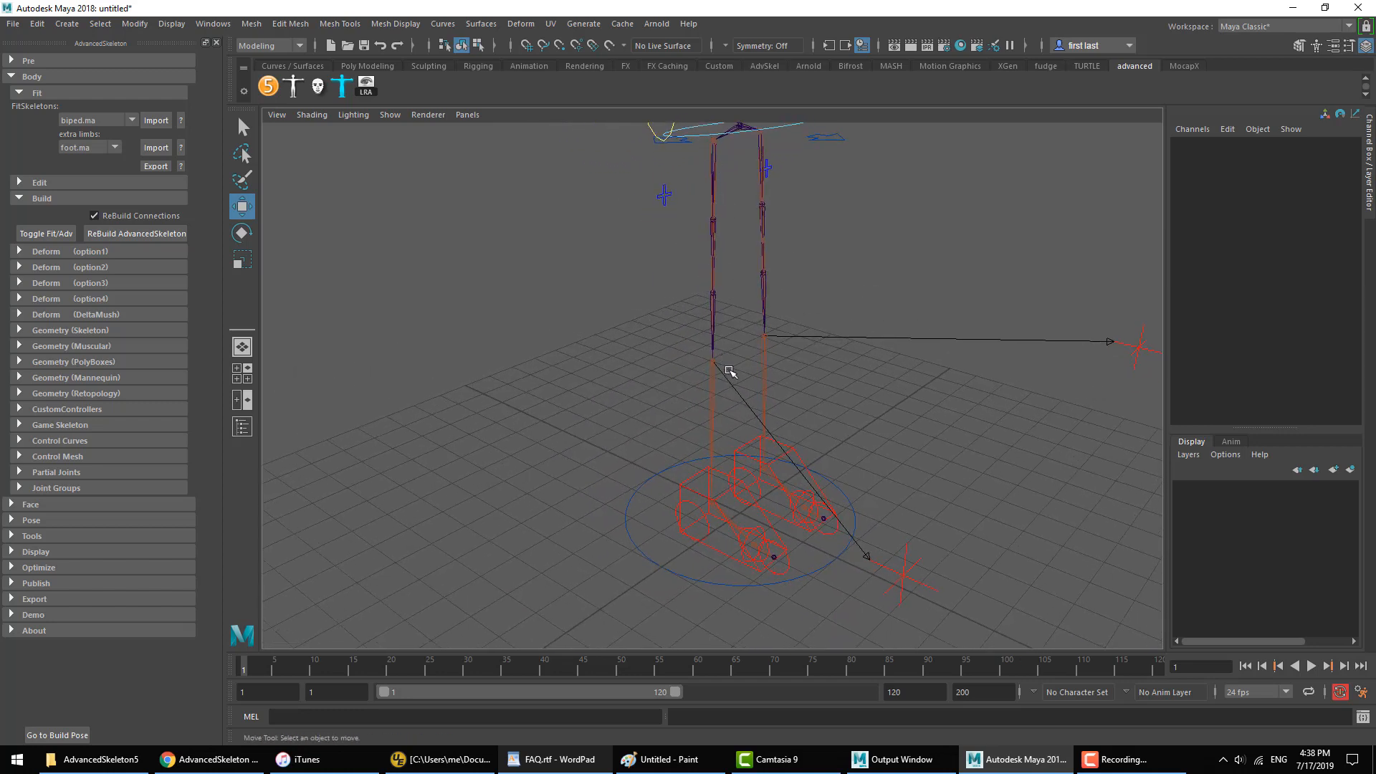
Step: Toggle back to the fit skeleton and inspect the Knee joint's alignment in perspective and in the four-view layout
click(43, 234)
click(741, 357)
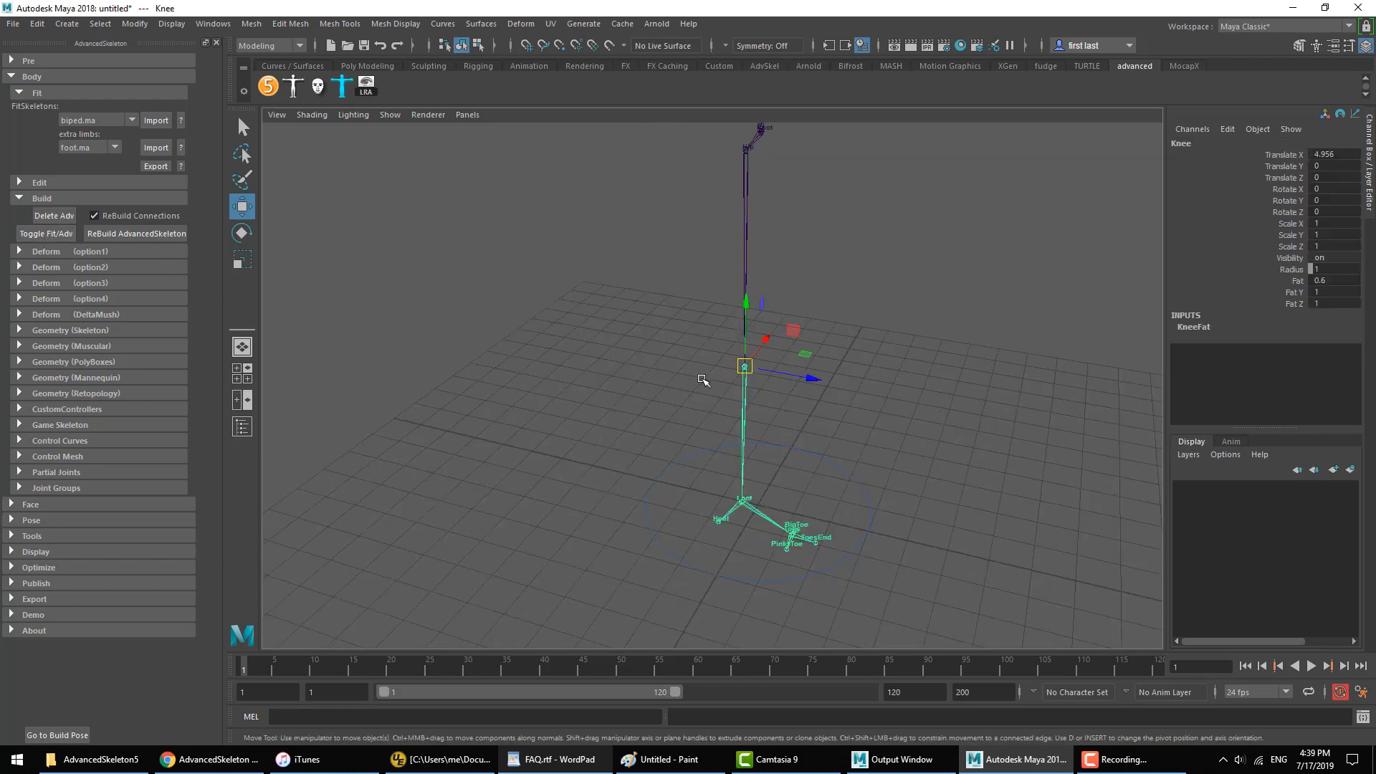
alt+drag(678, 379, 612, 442)
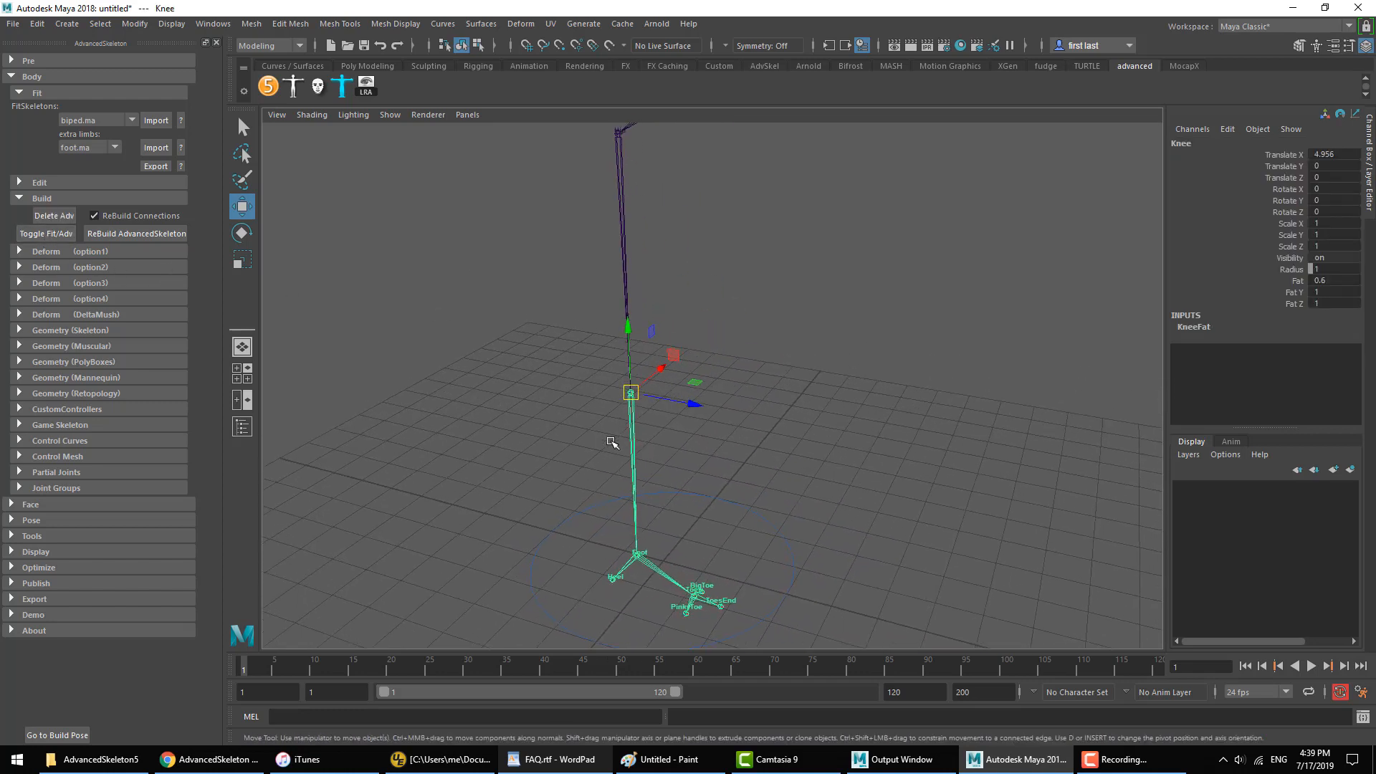
drag(680, 235, 585, 238)
alt+drag(699, 244, 650, 259)
drag(649, 392, 592, 416)
key(space)
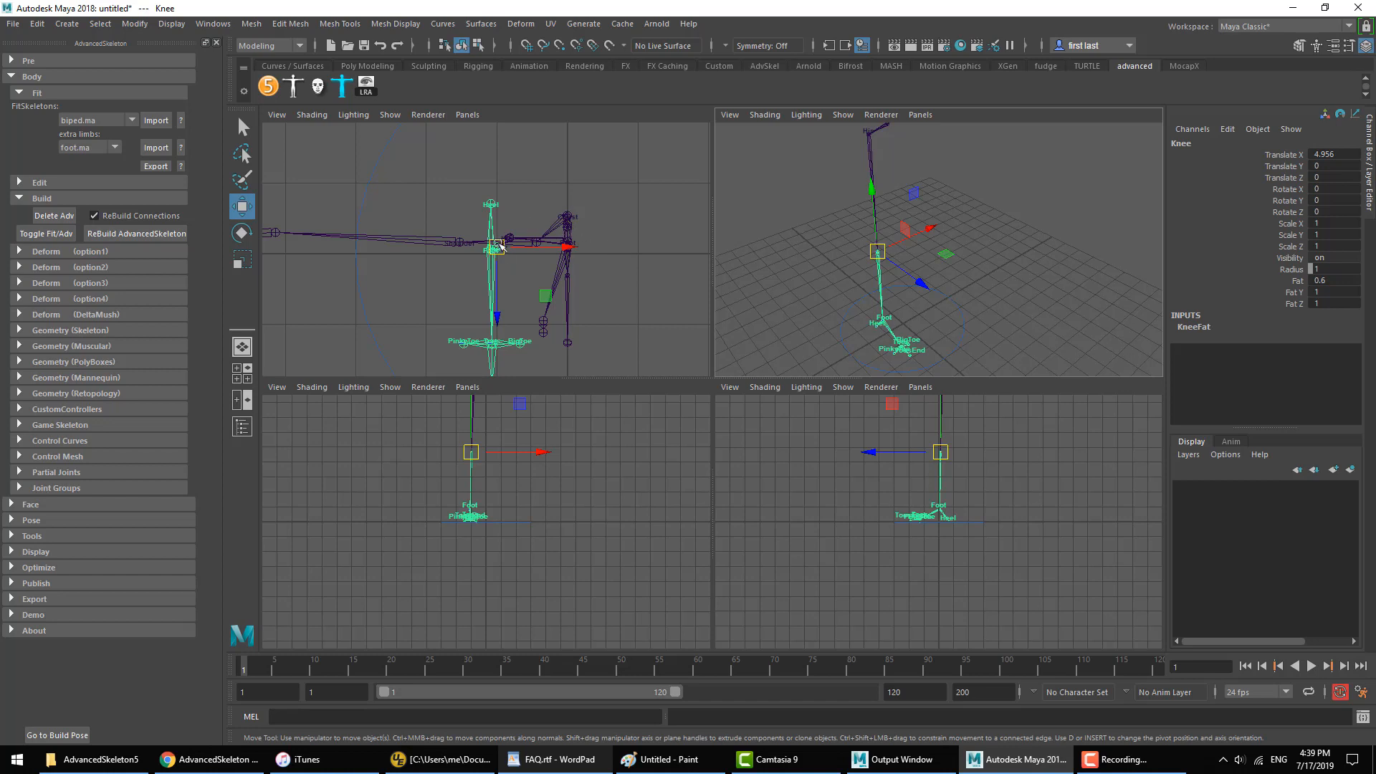
click(837, 286)
Step: Turn on the pole-vector display in the fit skeleton's edit options and show the leg in the perspective view
click(43, 201)
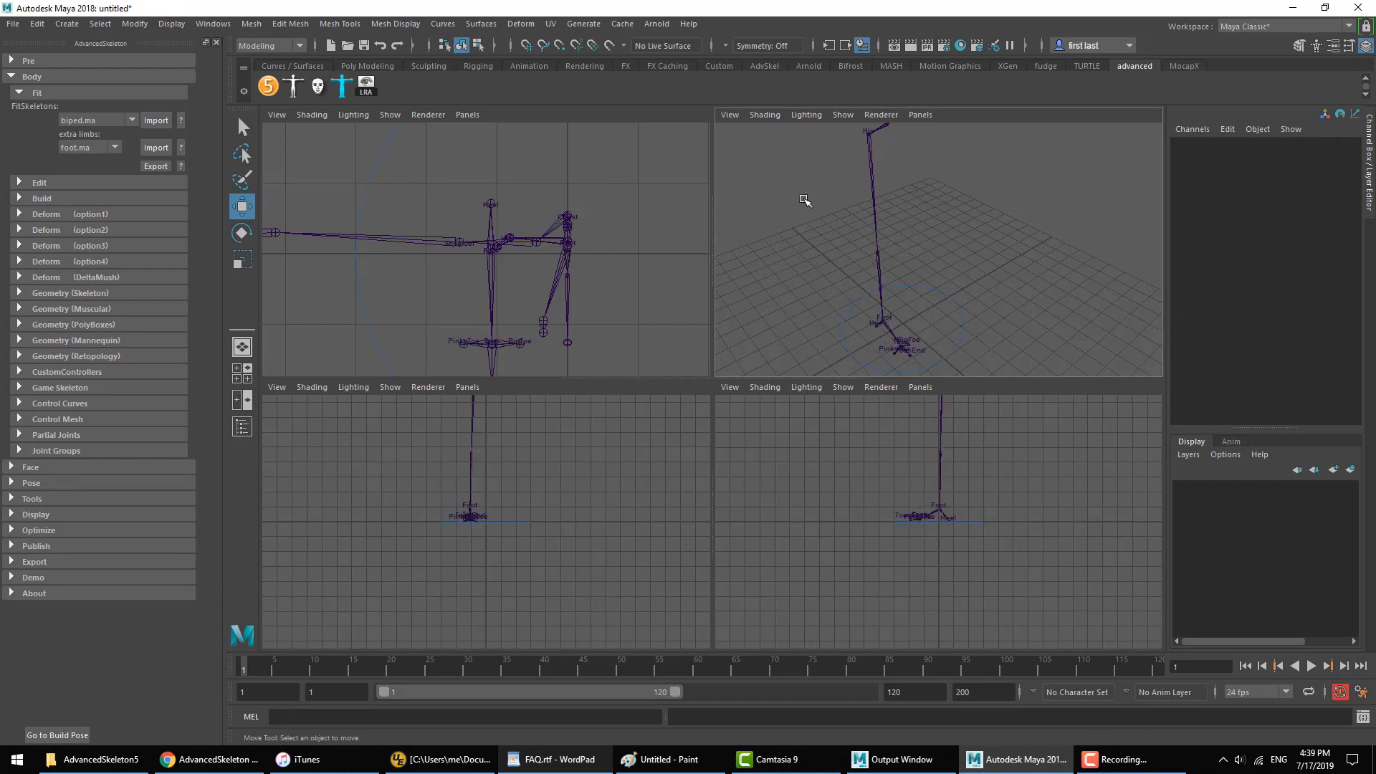
click(43, 184)
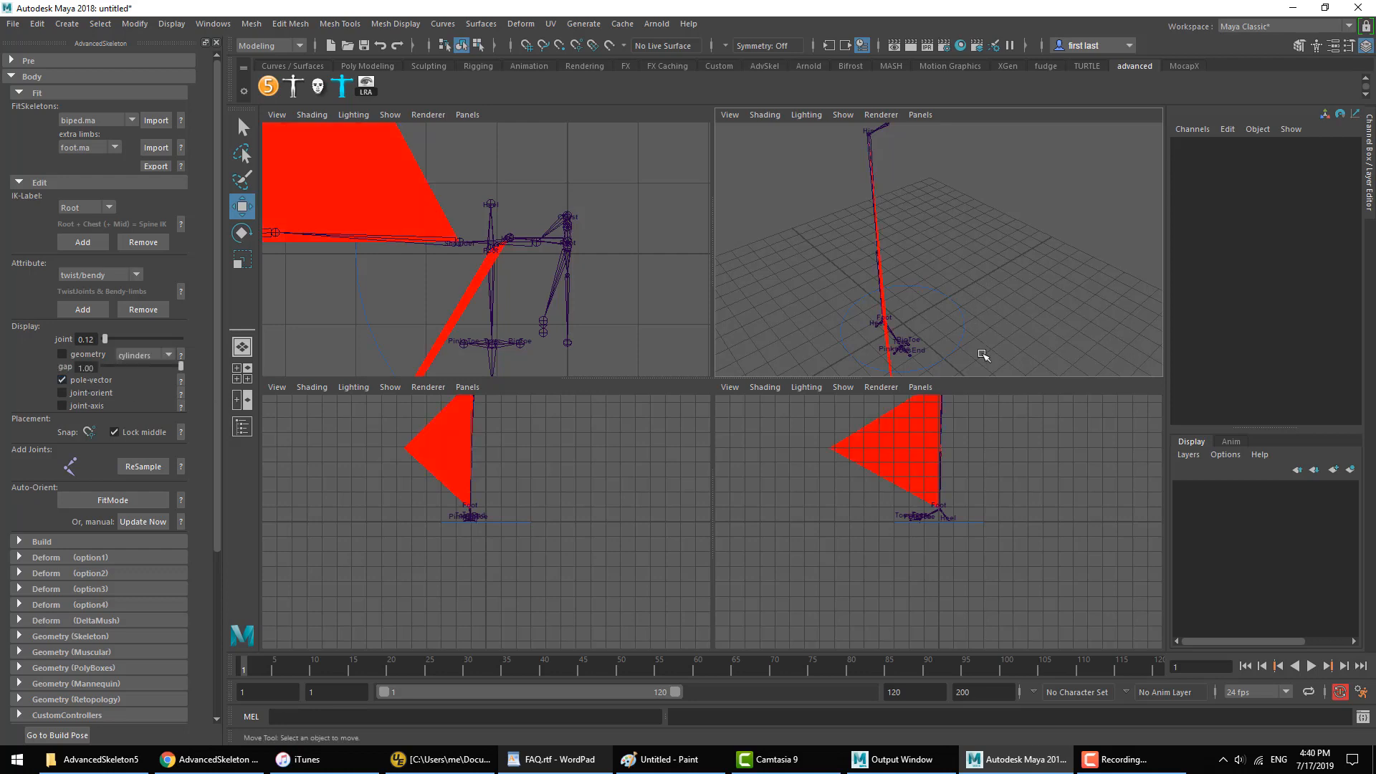
alt+drag(978, 295, 749, 422)
key(space)
Step: Offset the Knee joint diagonally in the top view to about Translate Y 0.063, Z -0.187, and manually update the joint orientations
click(640, 422)
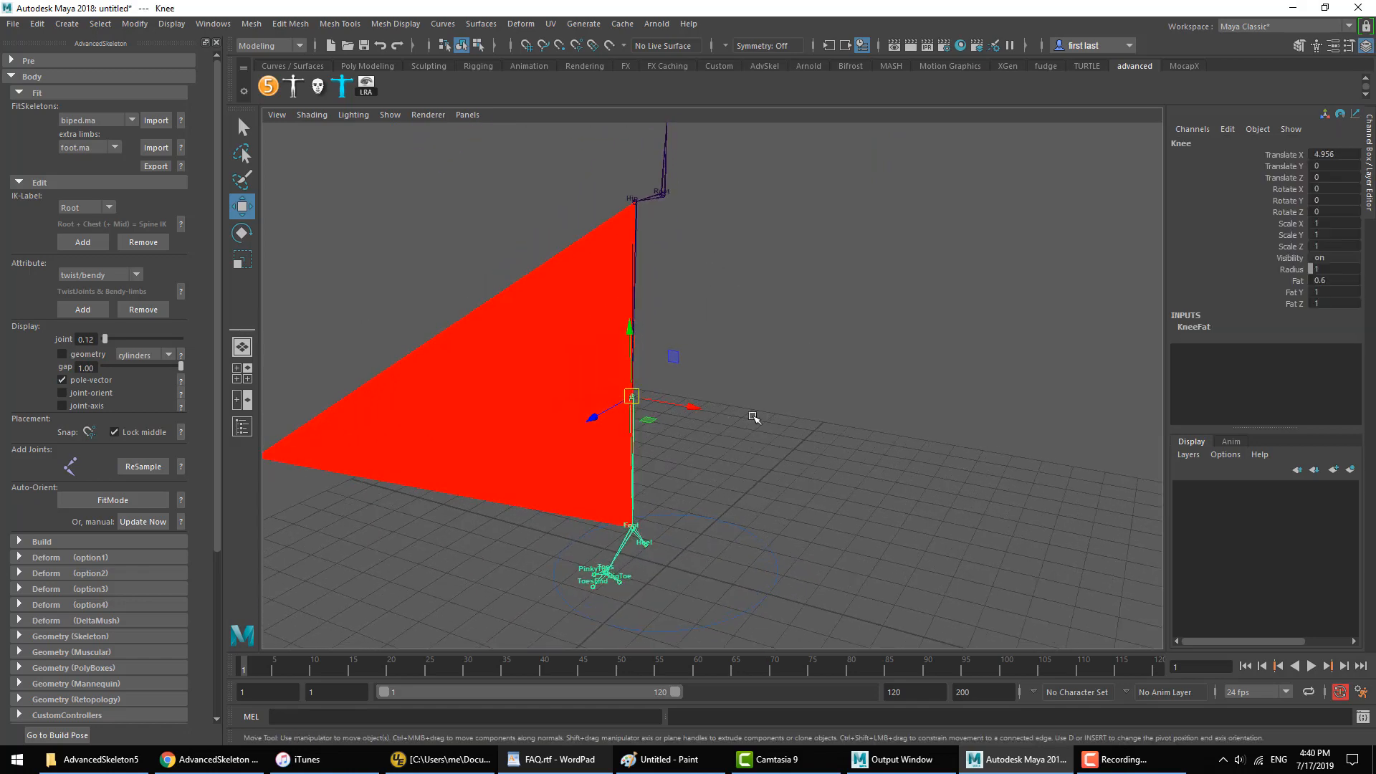
key(space)
alt+right_drag(620, 333, 666, 320)
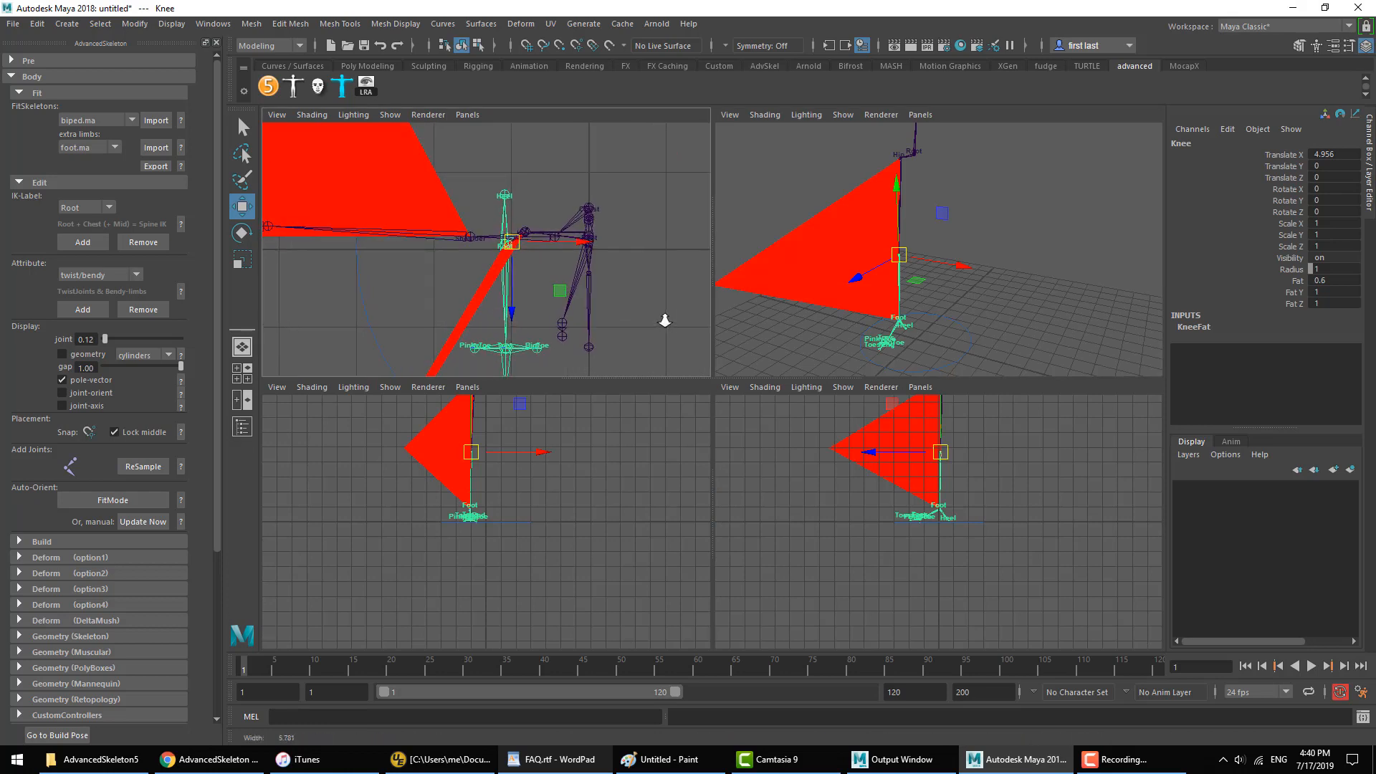
key(d)
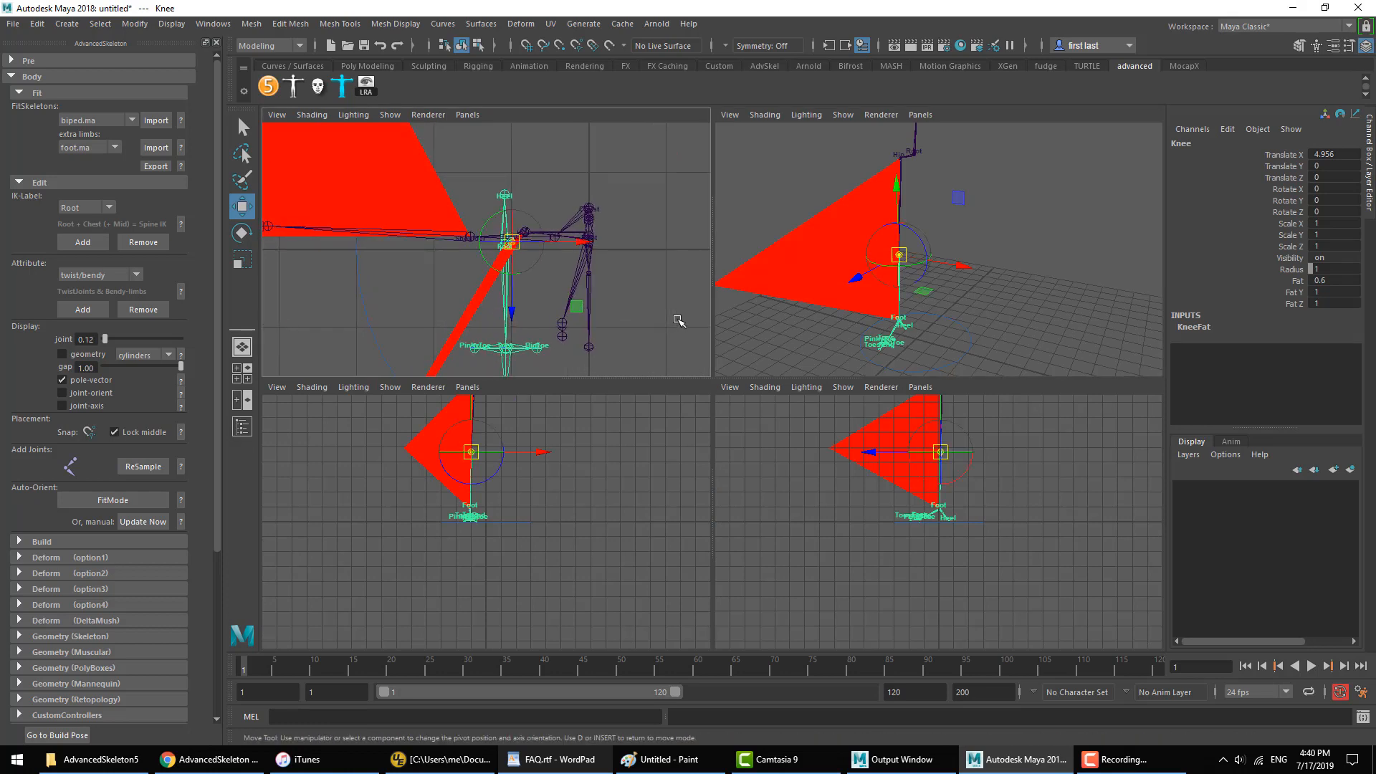
alt+right_drag(562, 355, 561, 305)
drag(534, 235, 560, 259)
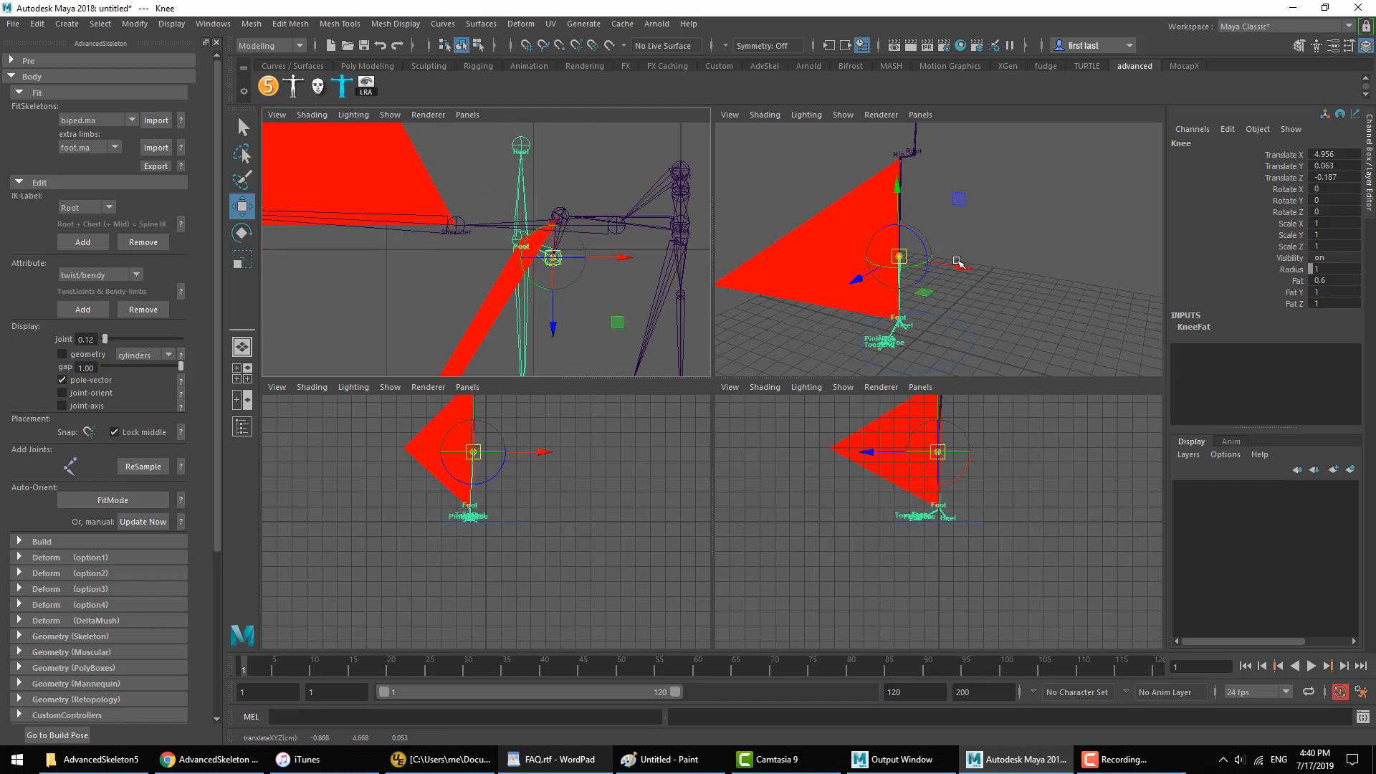
alt+drag(959, 263, 922, 250)
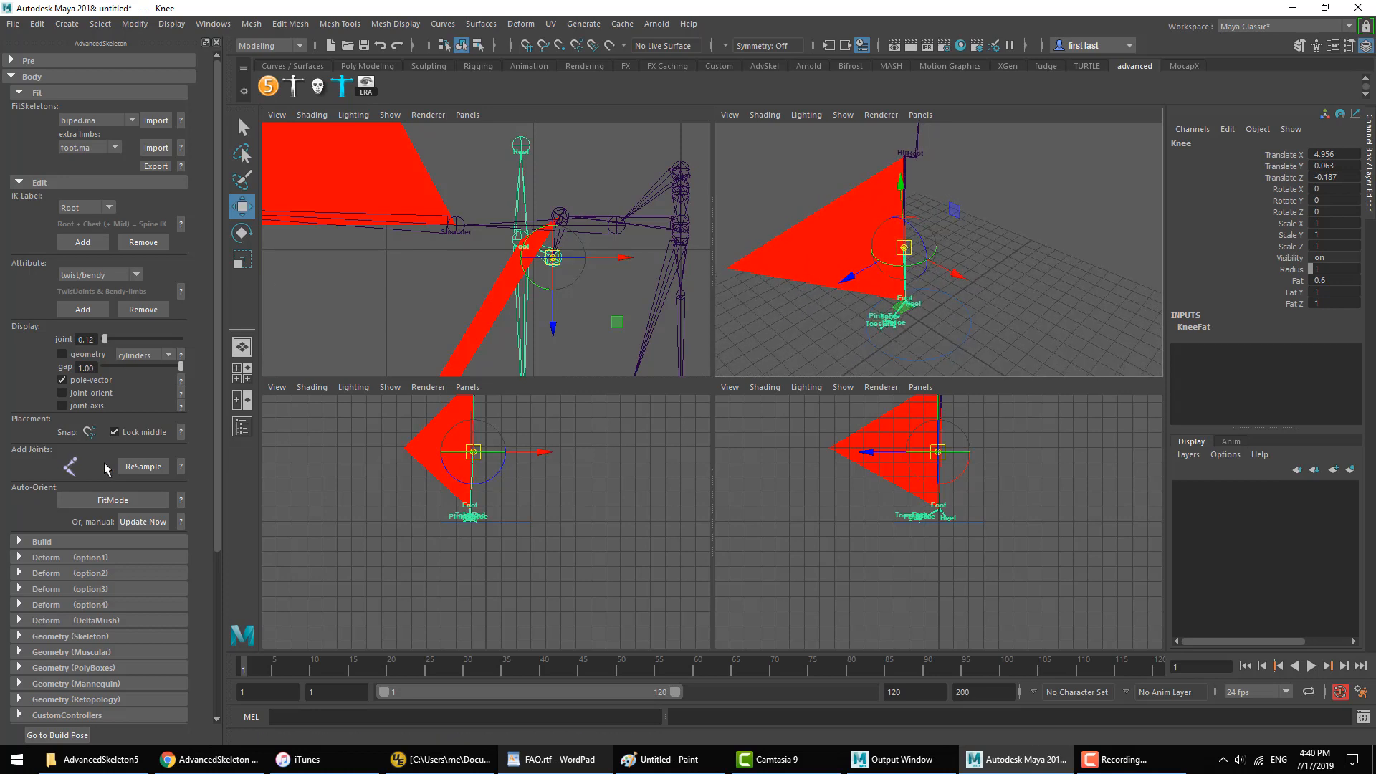
click(143, 523)
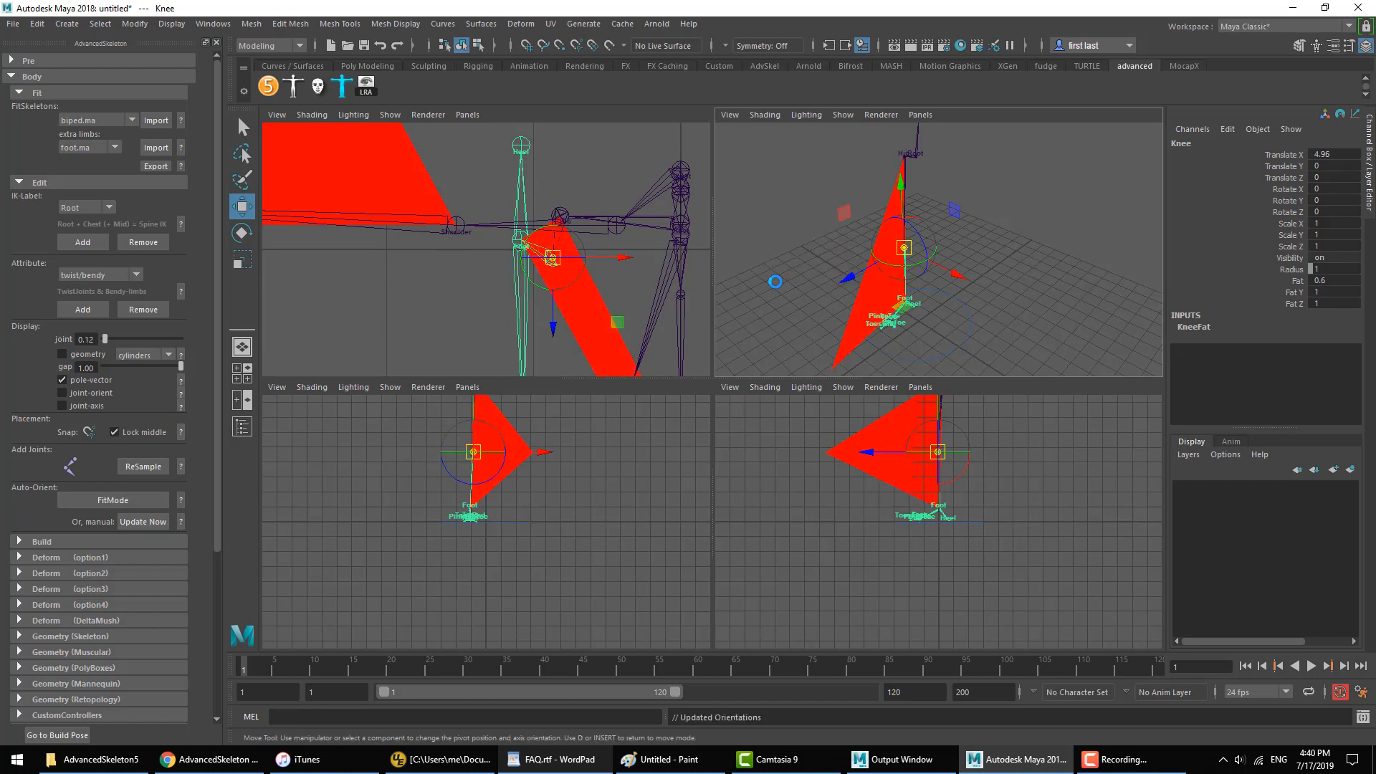
click(912, 229)
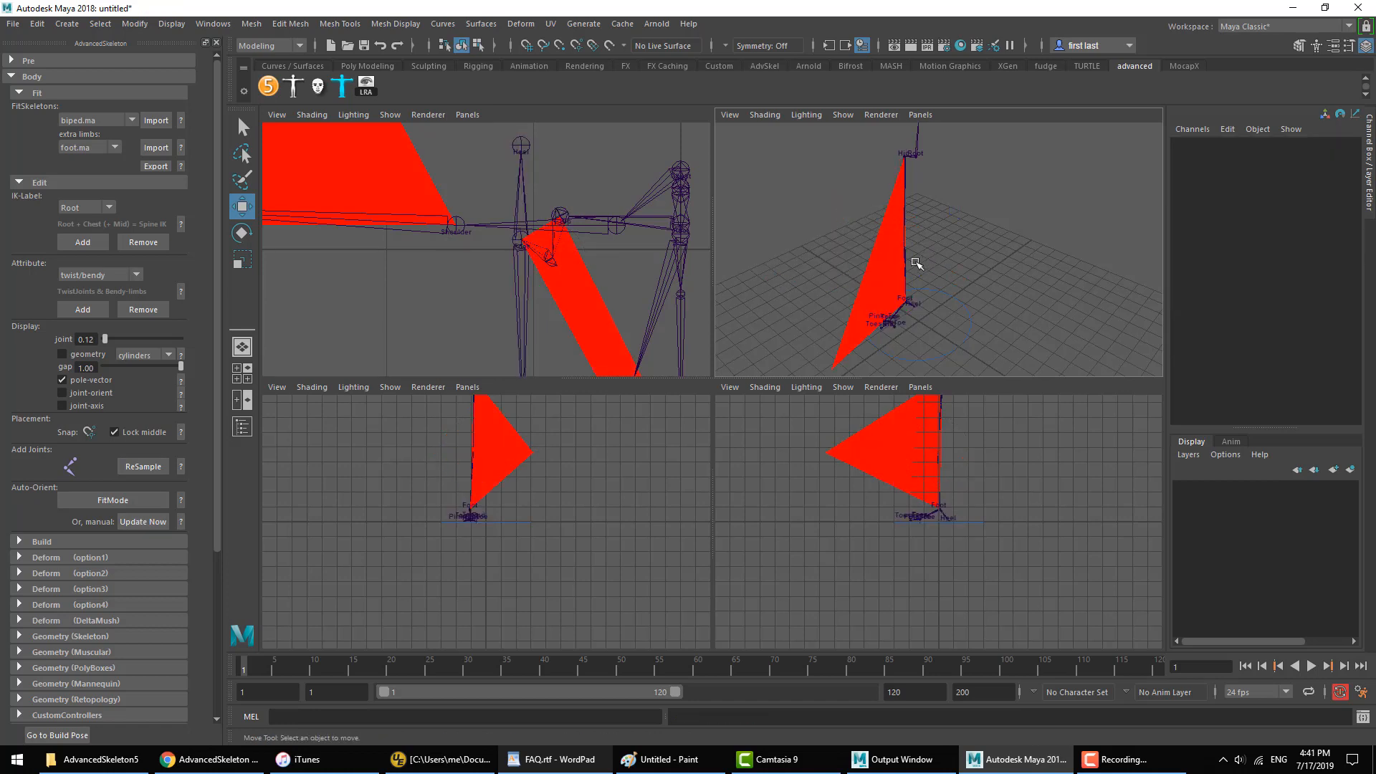
Step: Enable FitMode and reposition the Knee joint in the top view so its pole vector points straight forward
click(115, 500)
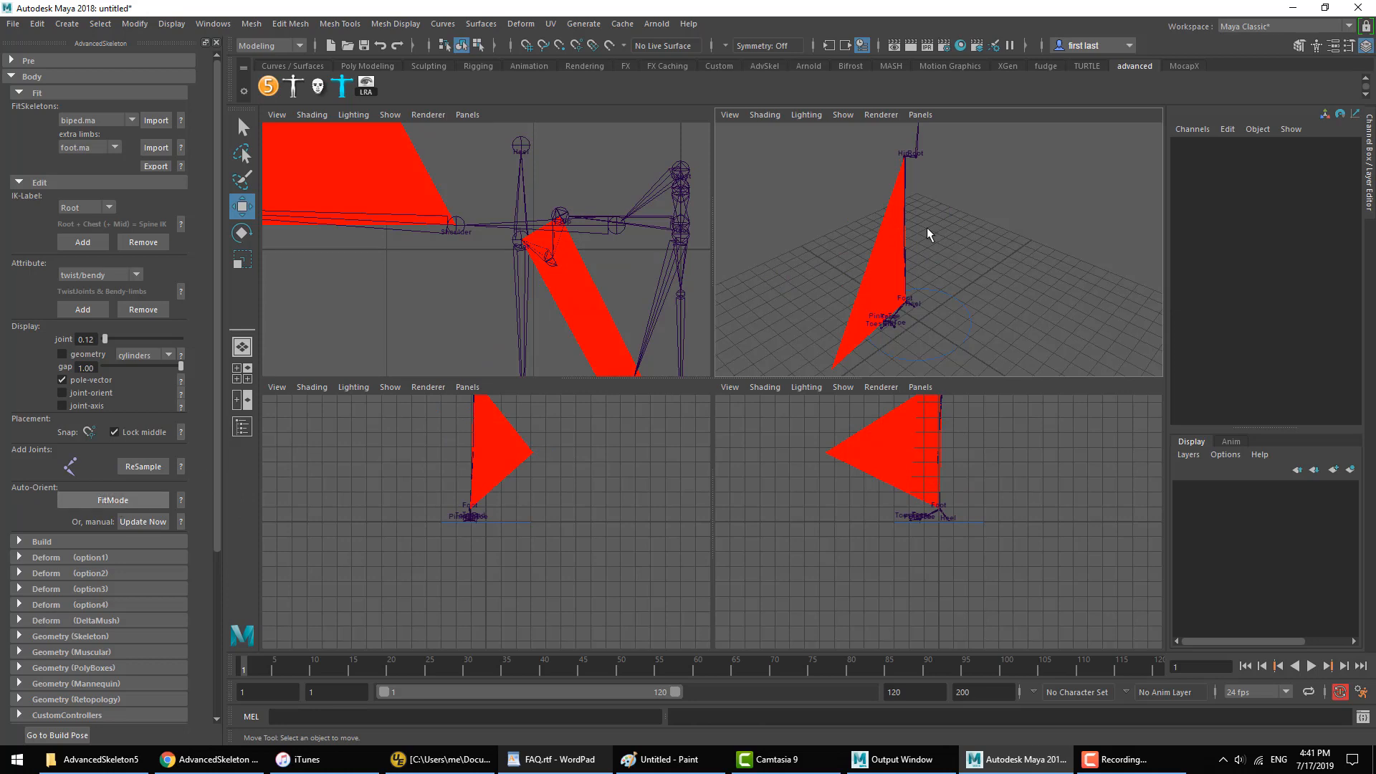
click(907, 268)
drag(634, 259, 539, 256)
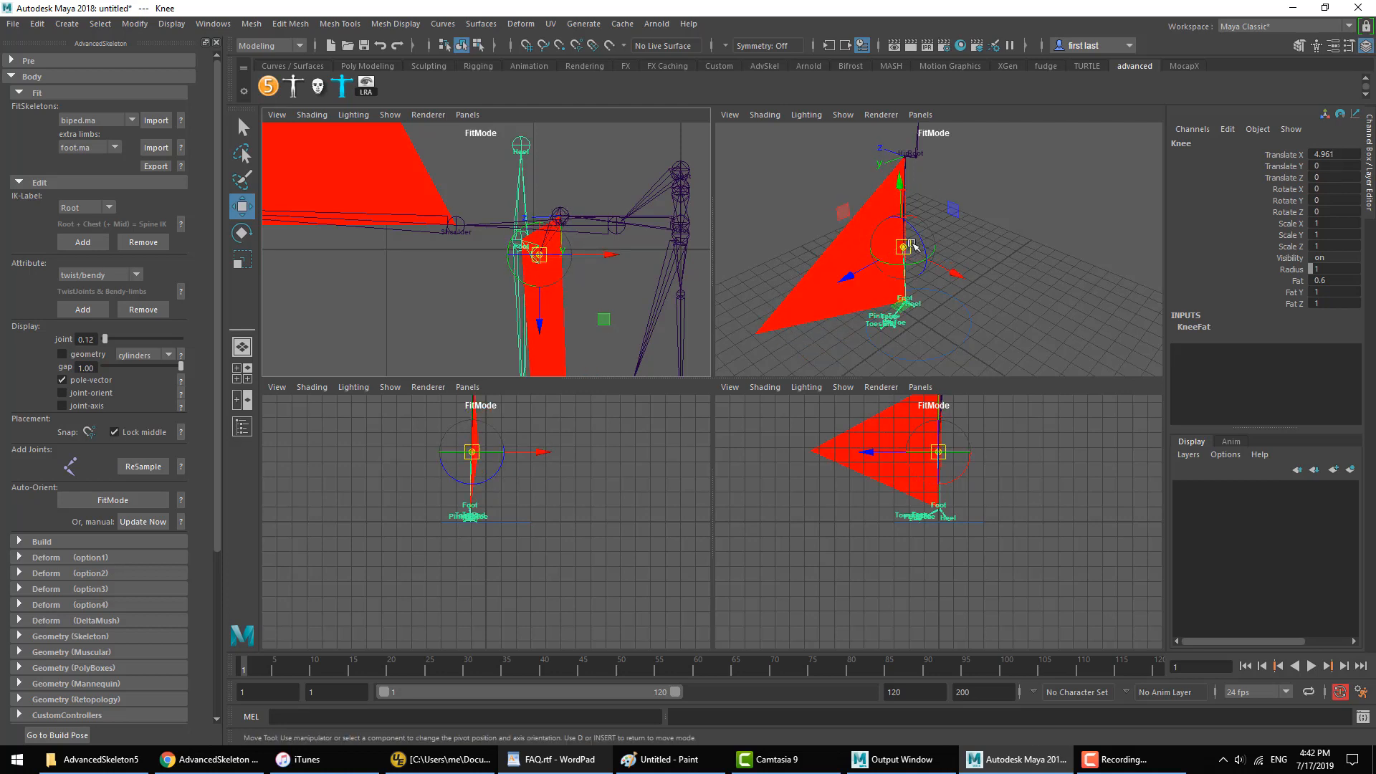
key(space)
alt+drag(912, 243, 783, 387)
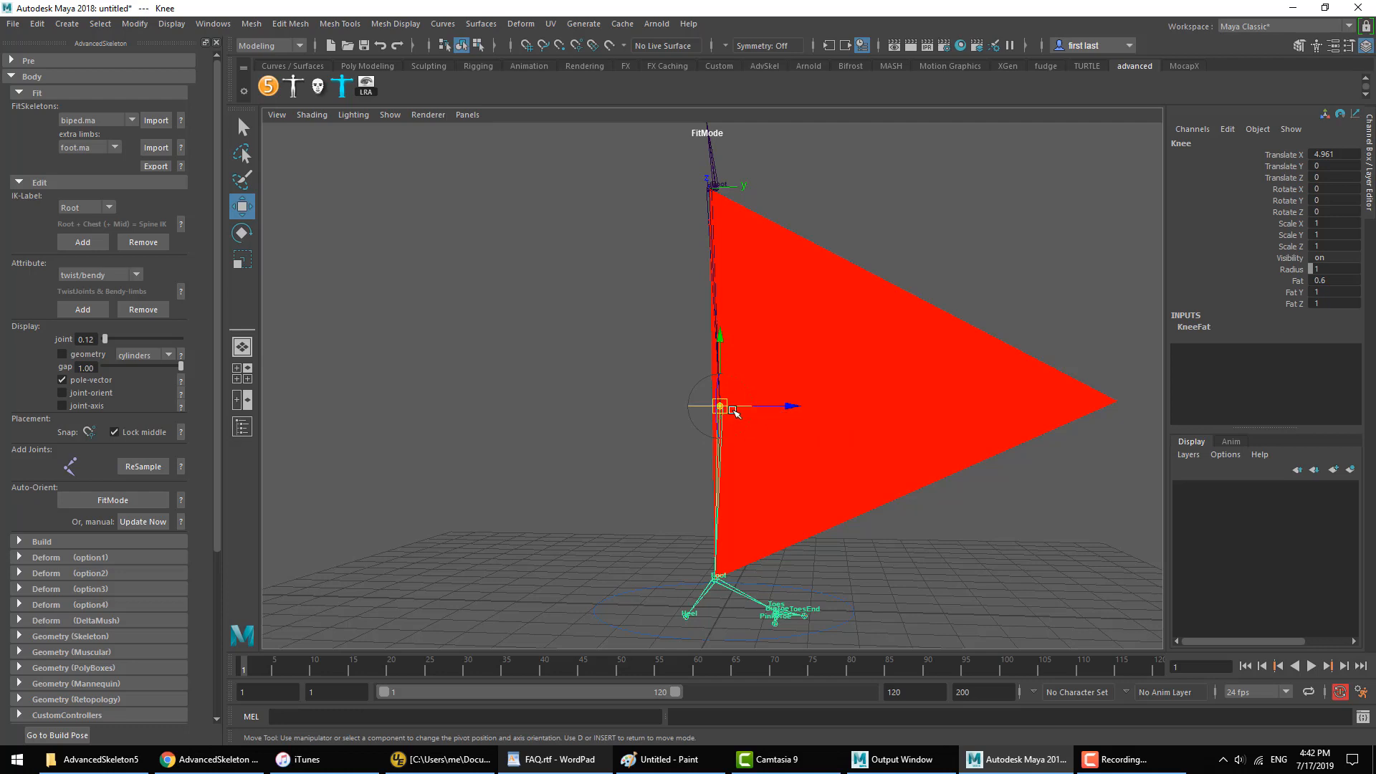
mouse_move(731, 423)
alt+mouse_down()
mouse_move(625, 456)
mouse_move(546, 430)
mouse_move(599, 408)
mouse_move(737, 415)
alt+mouse_up()
Step: Replace the pole-vector display with the joint-orient display and highlight the Knee's Joint Orient Z channel
click(86, 380)
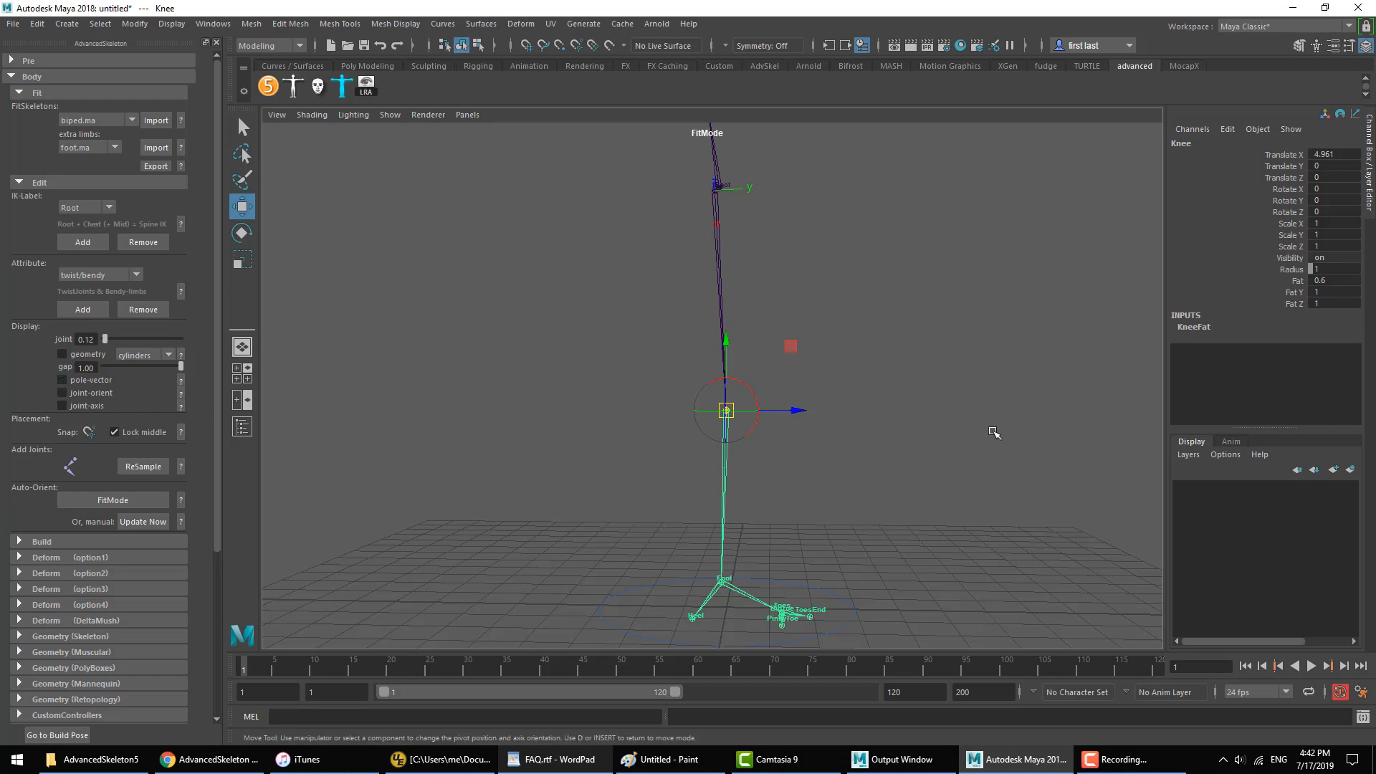
click(960, 442)
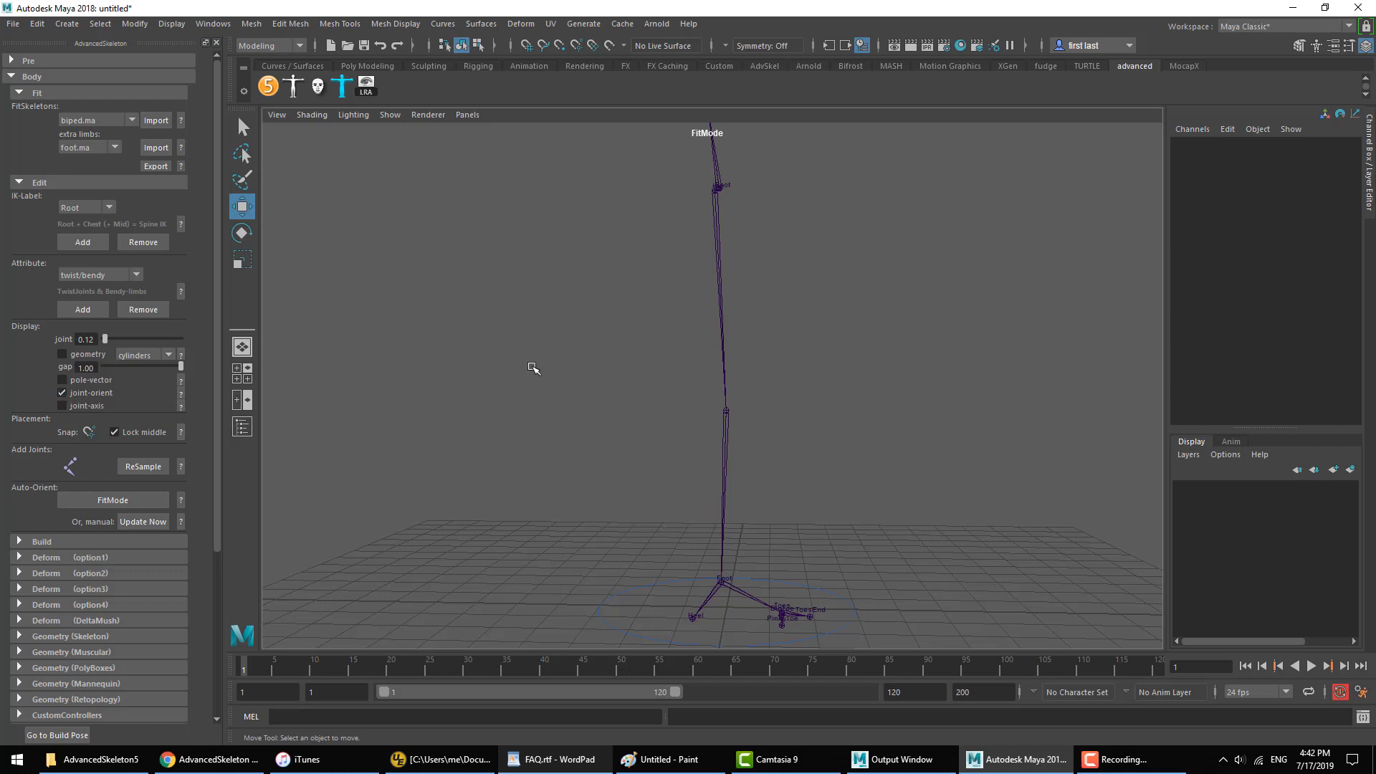
click(723, 443)
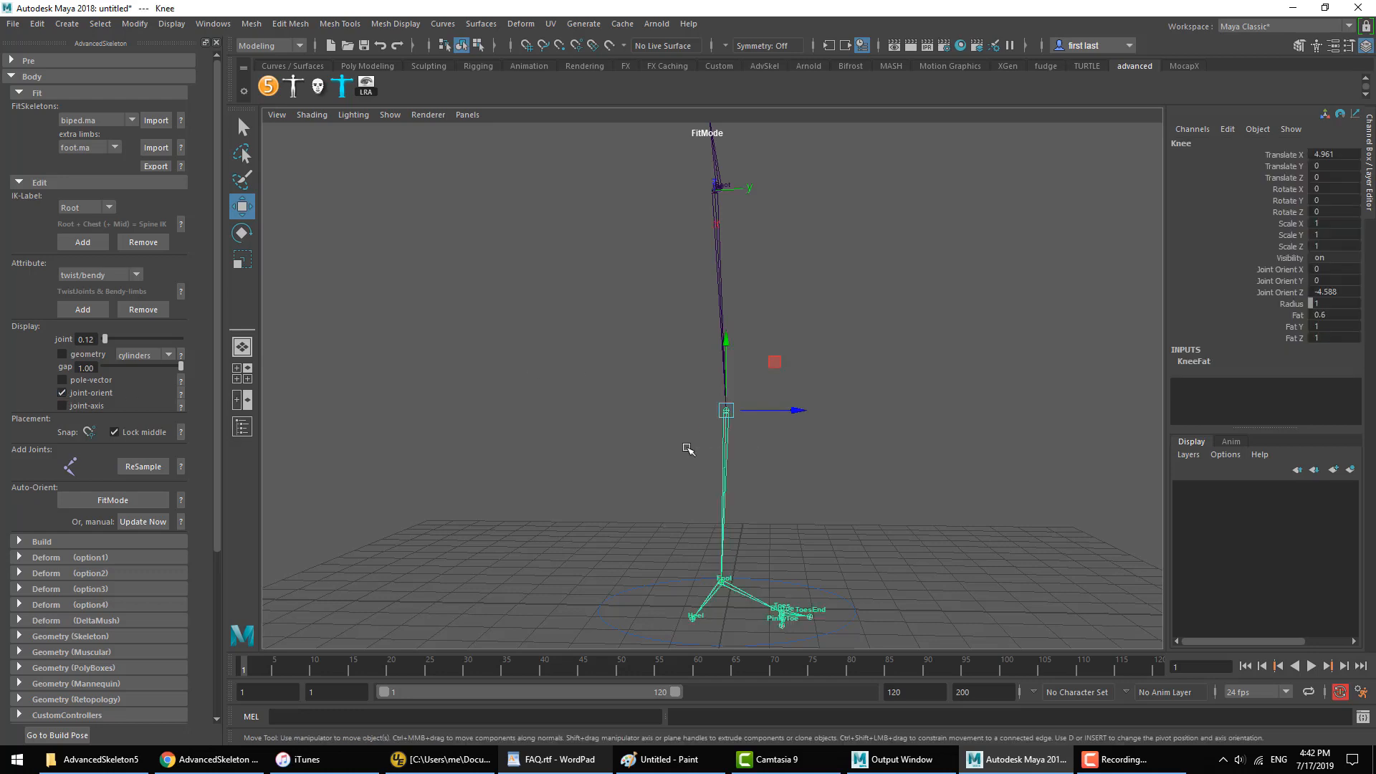
click(1281, 293)
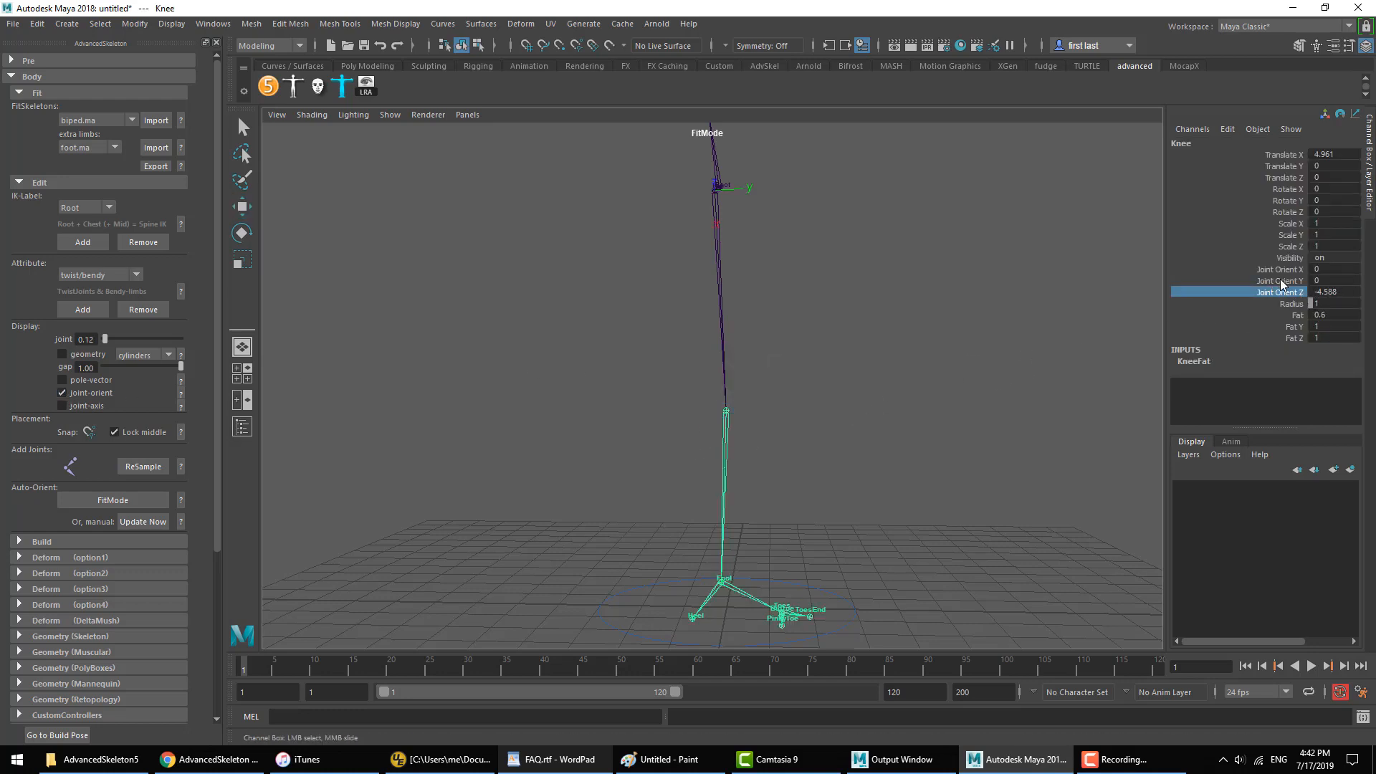
drag(1280, 270, 1280, 291)
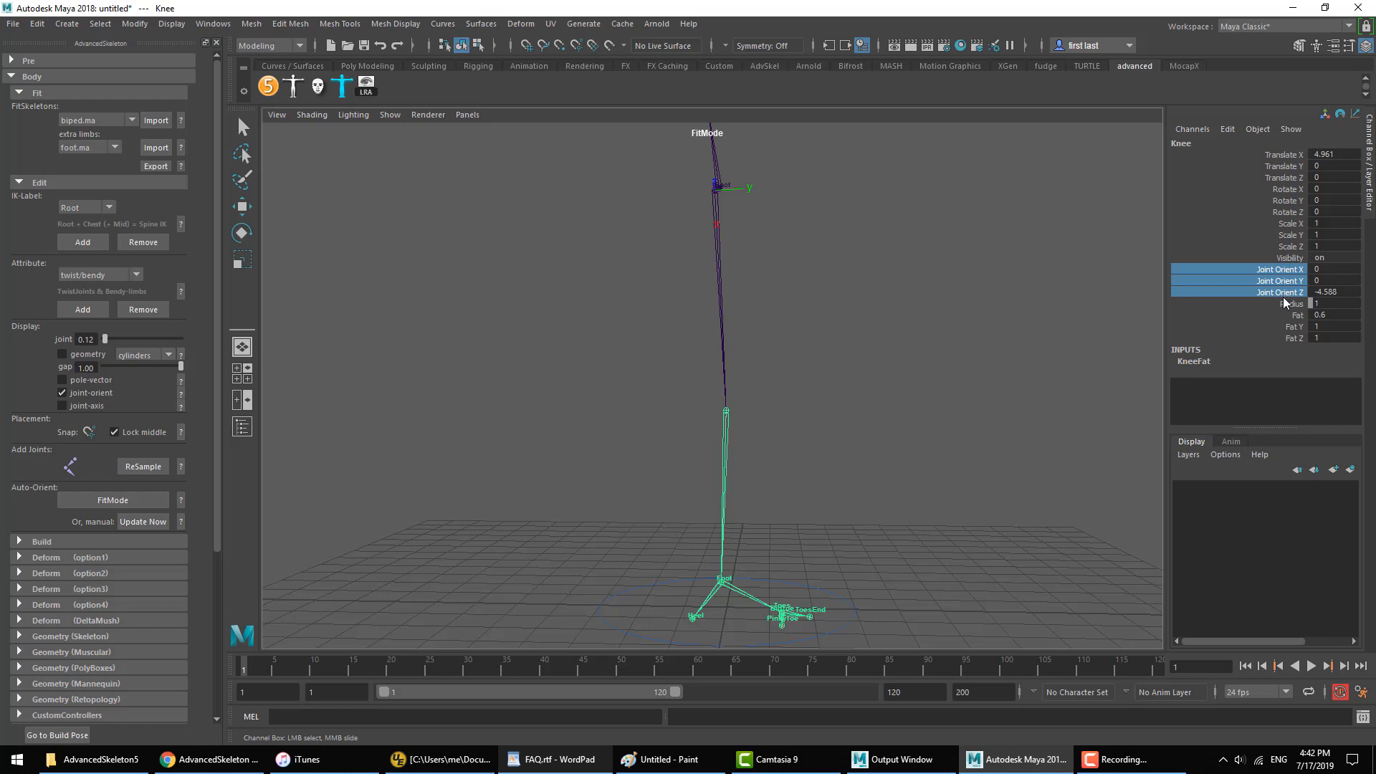
click(1282, 293)
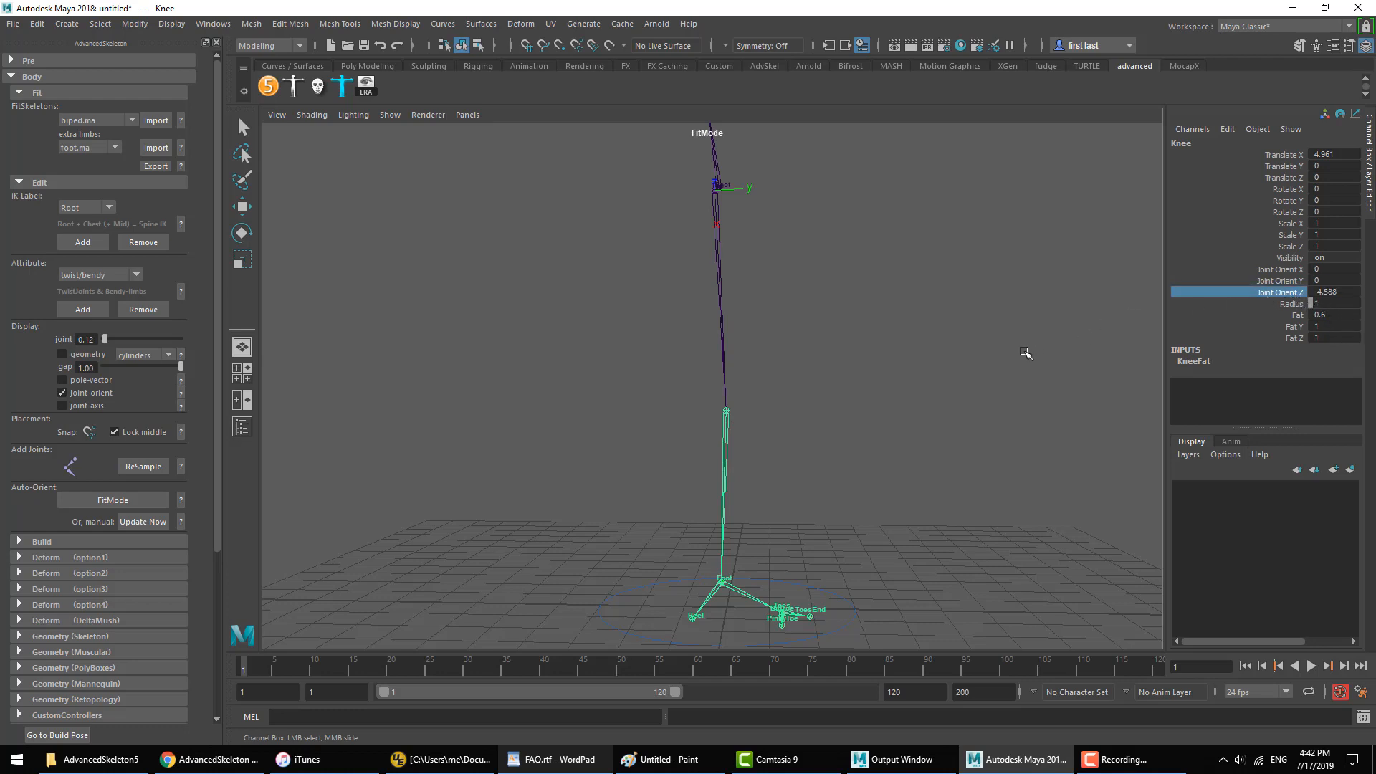
Step: Examine the Knee joint and its move axes against the whole leg from a three-quarter perspective view
click(891, 500)
key(w)
alt+drag(891, 500, 708, 454)
alt+right_drag(708, 454, 688, 441)
click(696, 427)
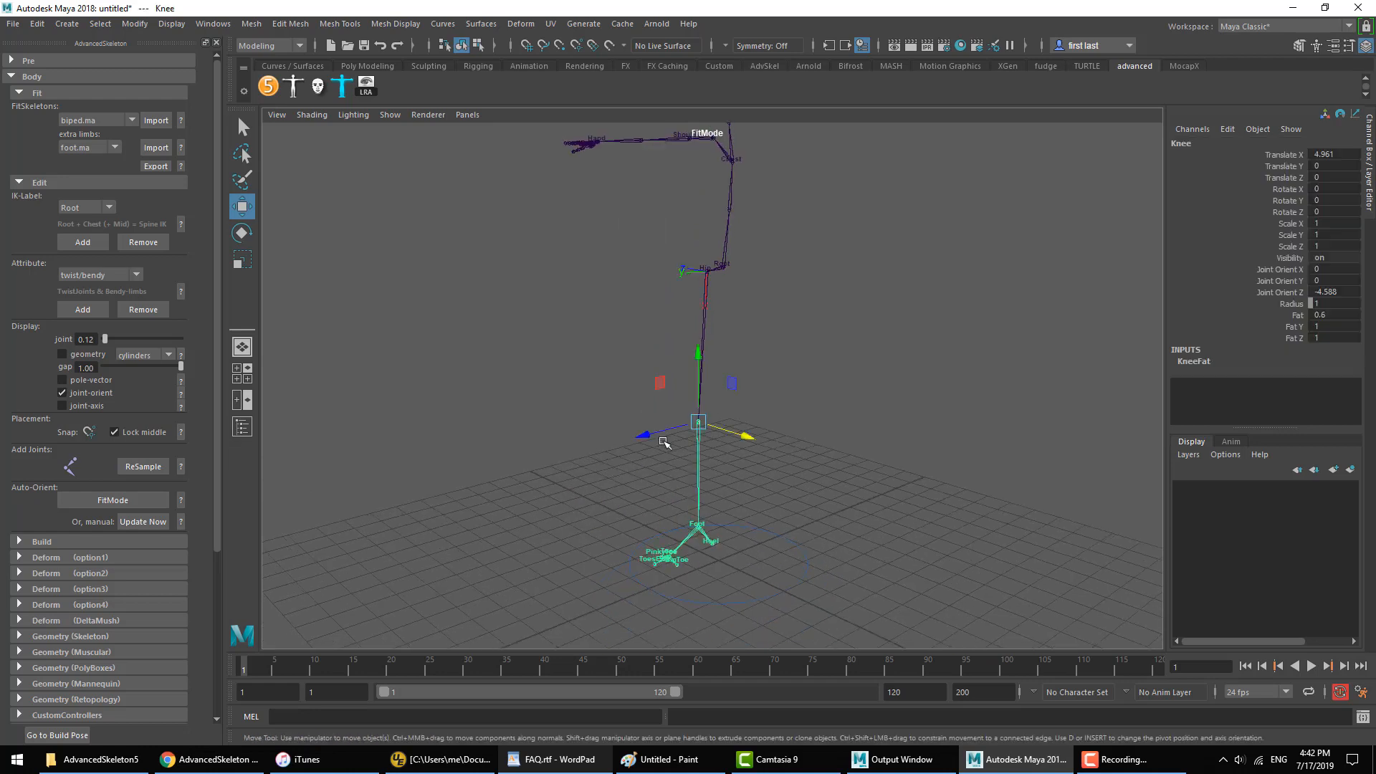
alt+drag(666, 442, 719, 460)
alt+right_drag(719, 461, 724, 464)
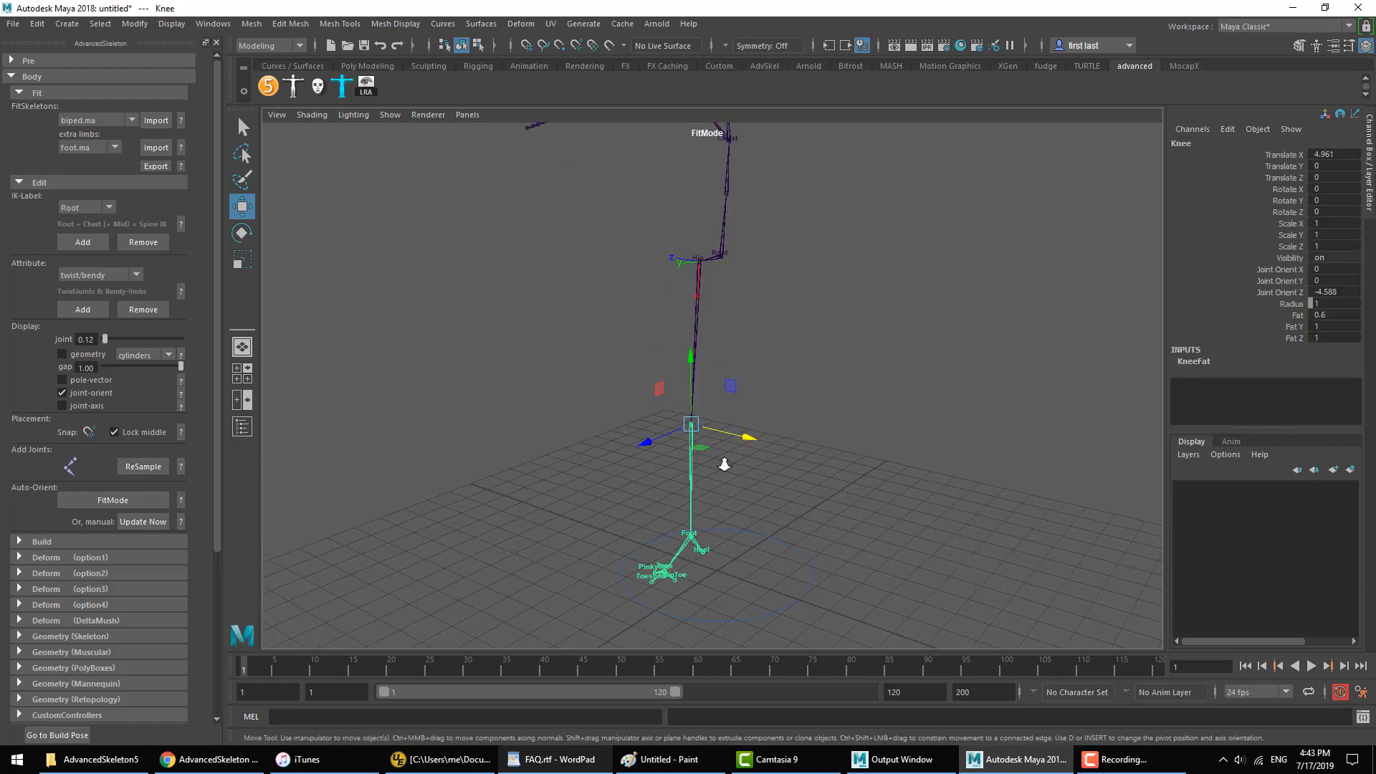
Step: Rebuild the AdvancedSkeleton rig from the adjusted fit skeleton, and switch to the FAQ.rtf document in WordPad
click(122, 541)
click(144, 576)
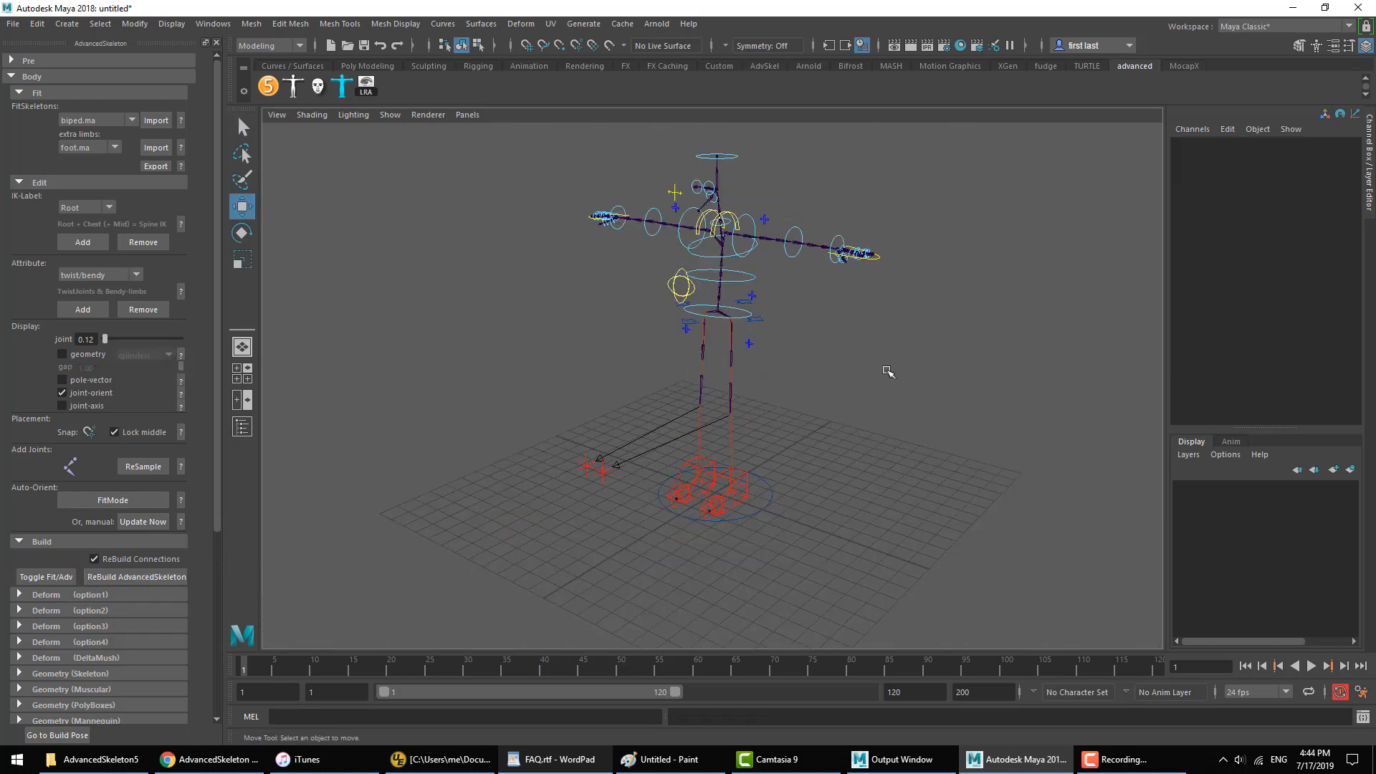
click(552, 759)
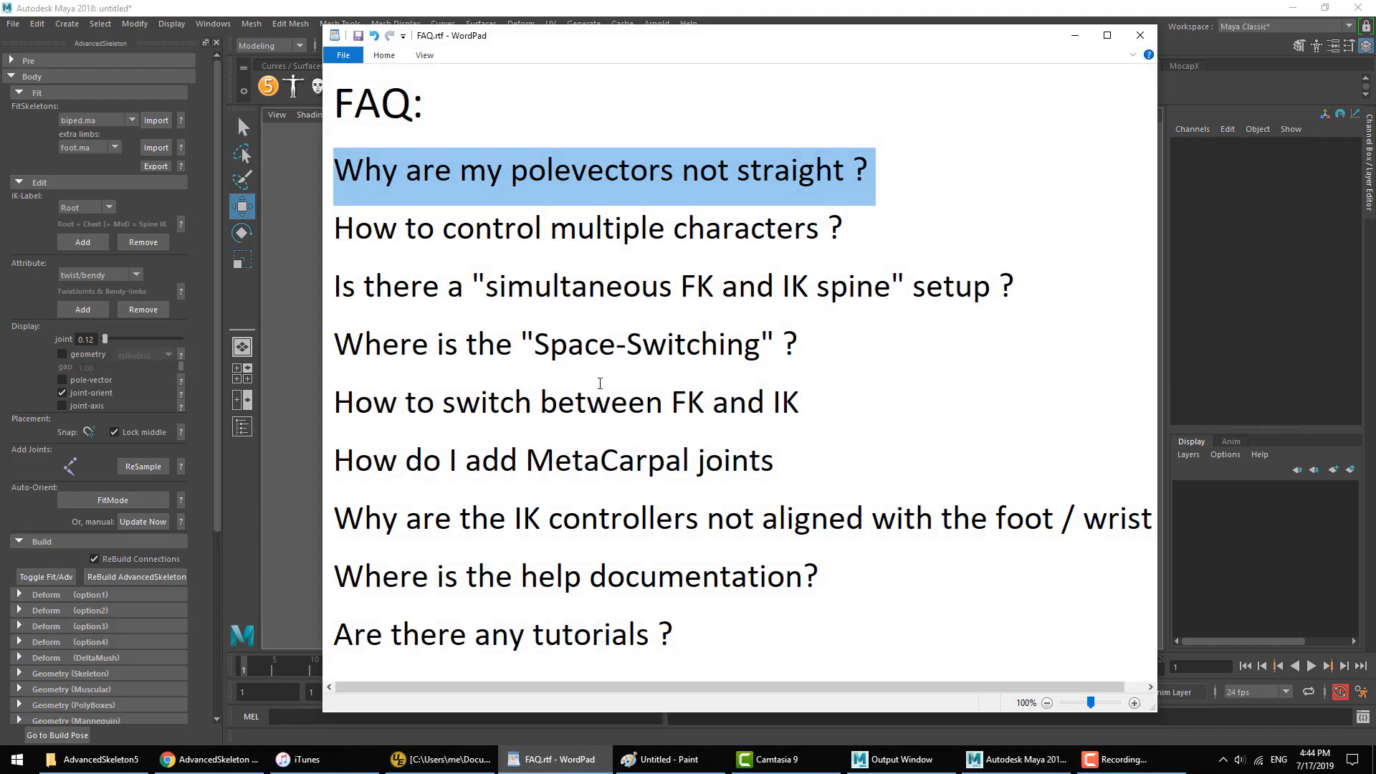
Step: Highlight the FAQ question about controlling multiple characters, and check the biped selector's namespace choices in Maya
triple_click(534, 224)
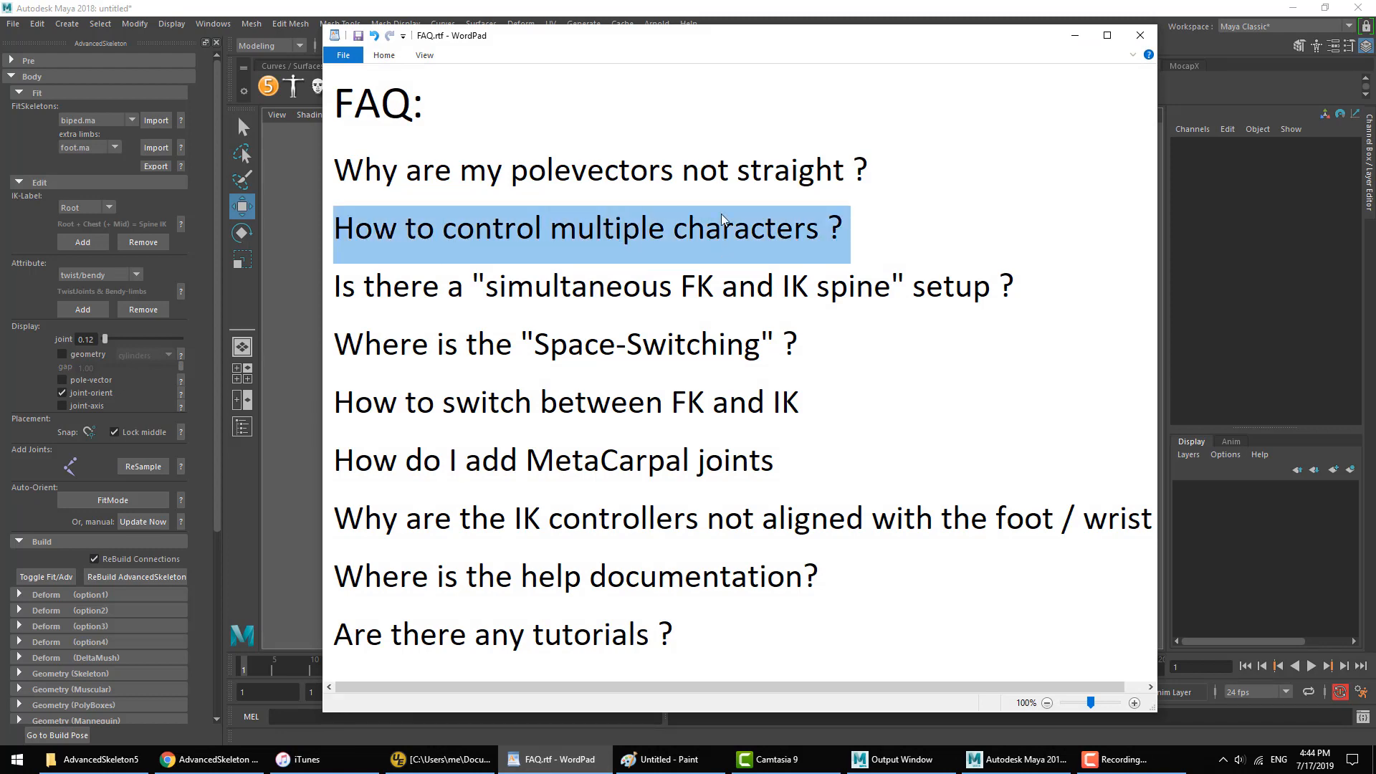
click(1075, 35)
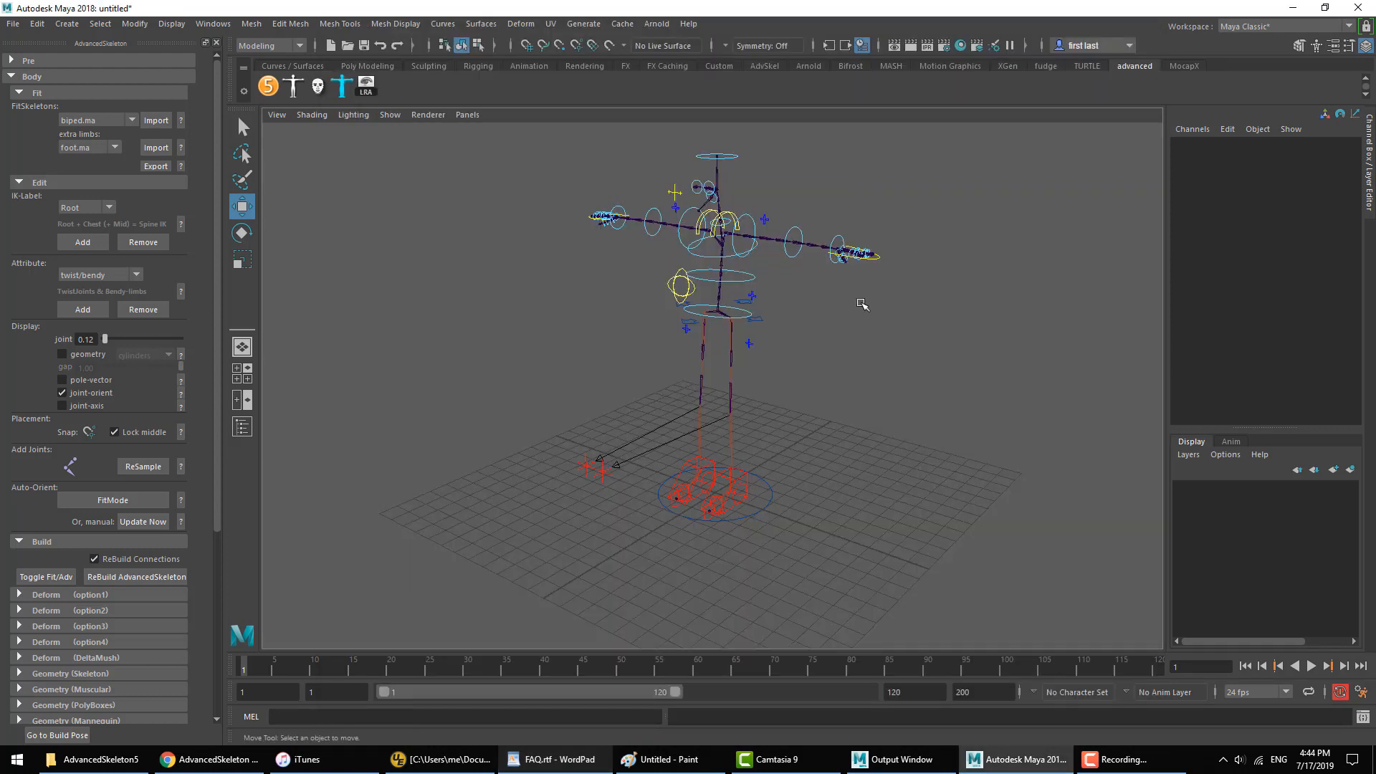
click(298, 89)
drag(309, 168, 434, 158)
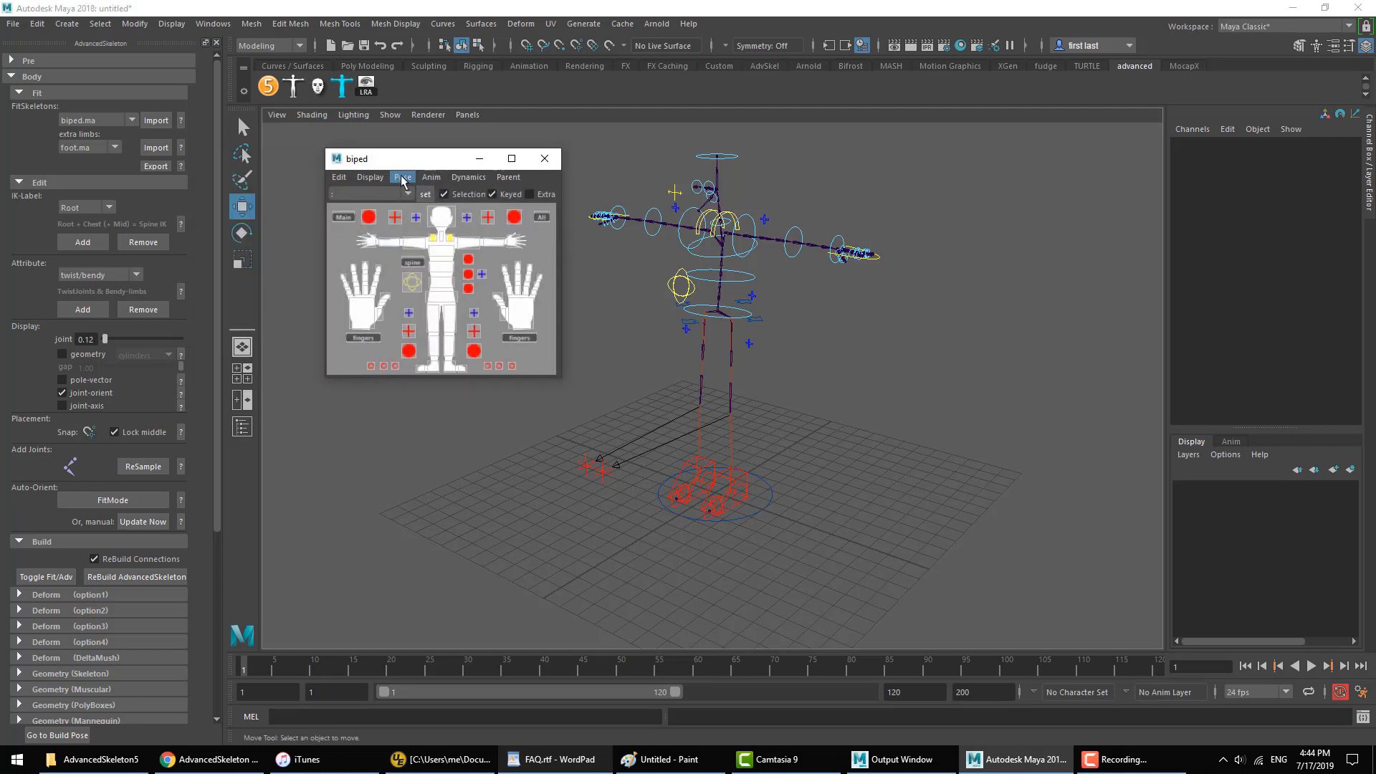
click(351, 190)
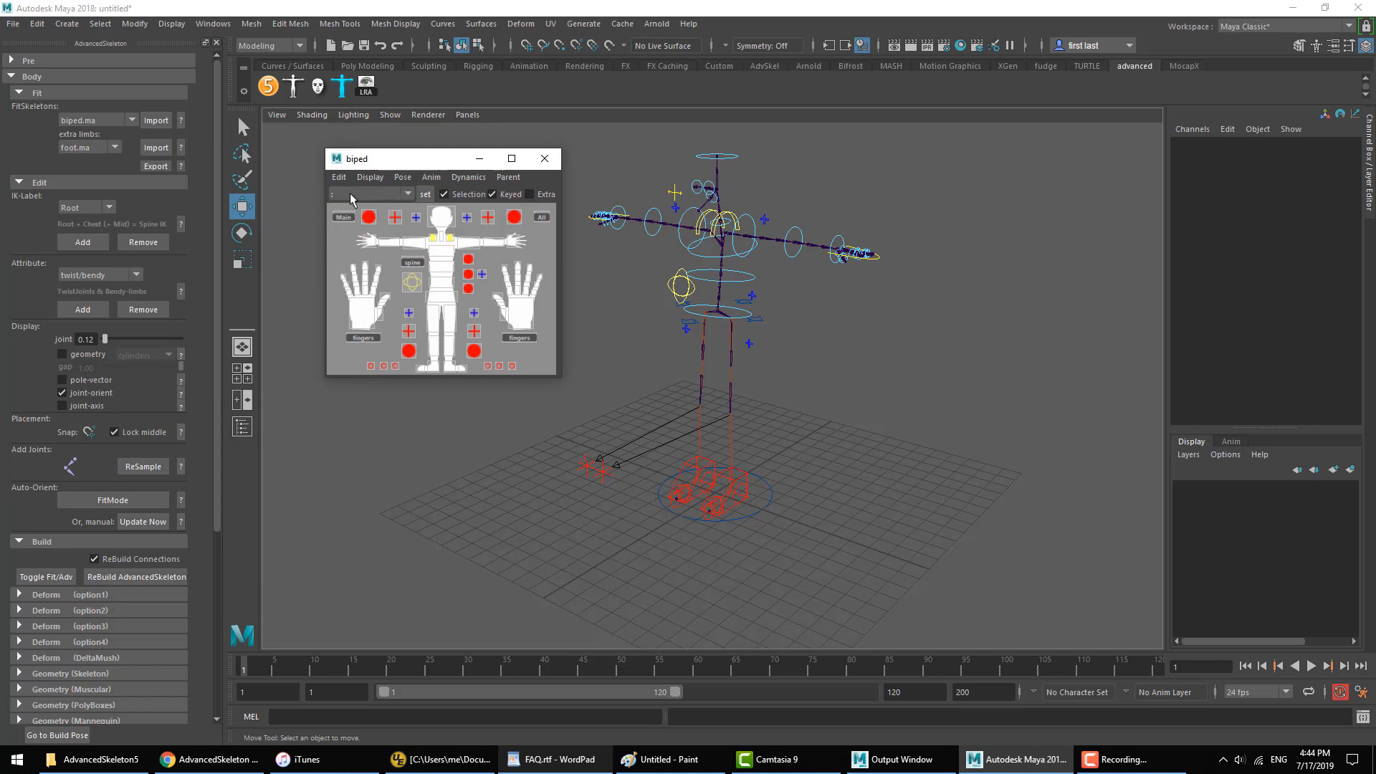
click(543, 160)
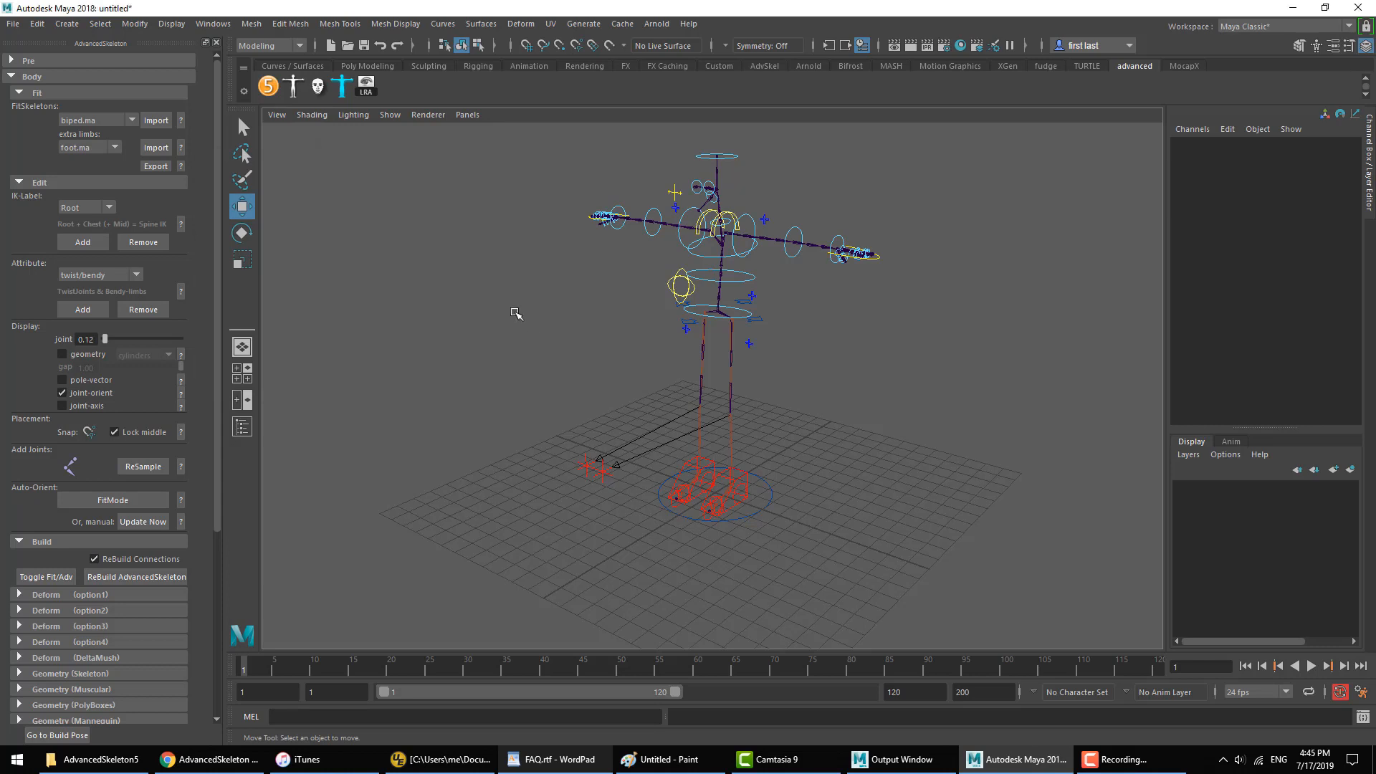
Step: Rename the rig's top-level Group node to a character's first name in the Outliner, and deselect it
key(shift+o)
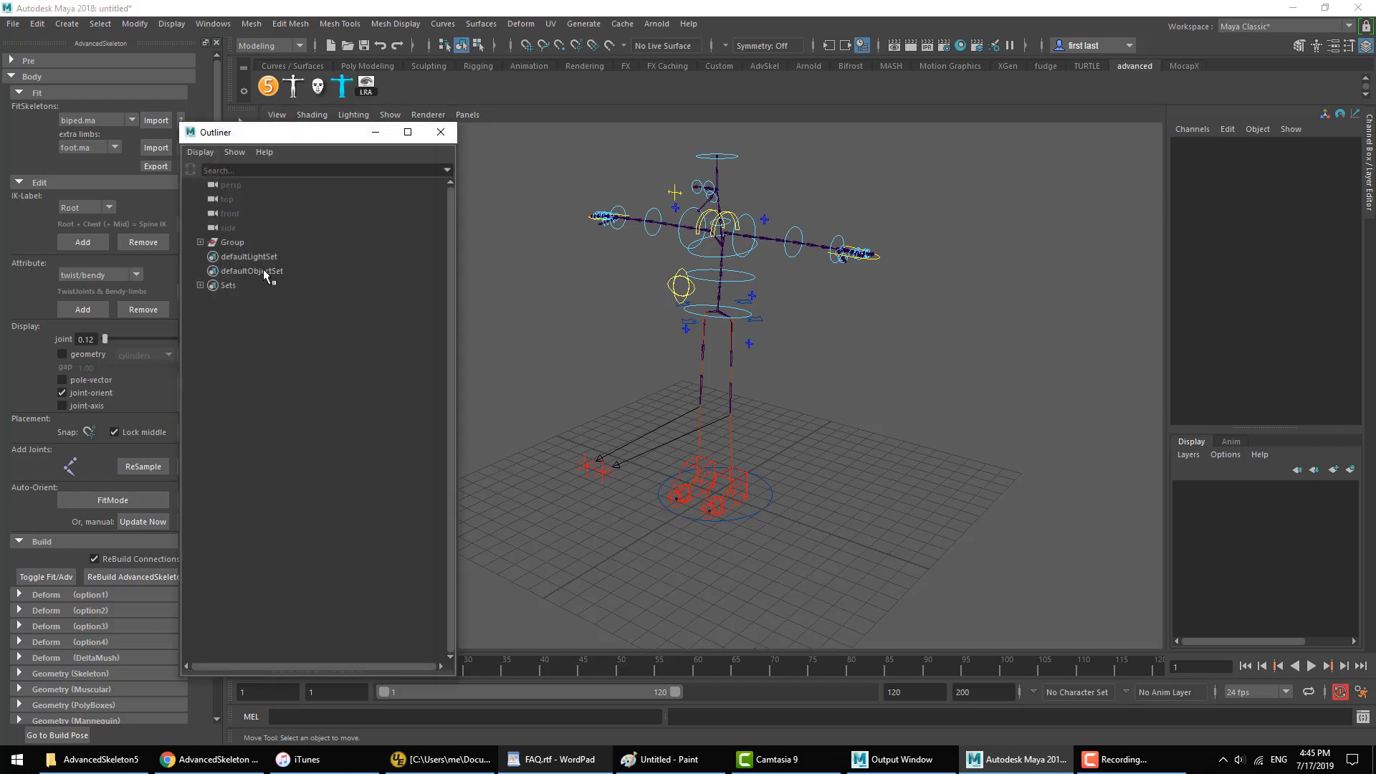
double_click(235, 244)
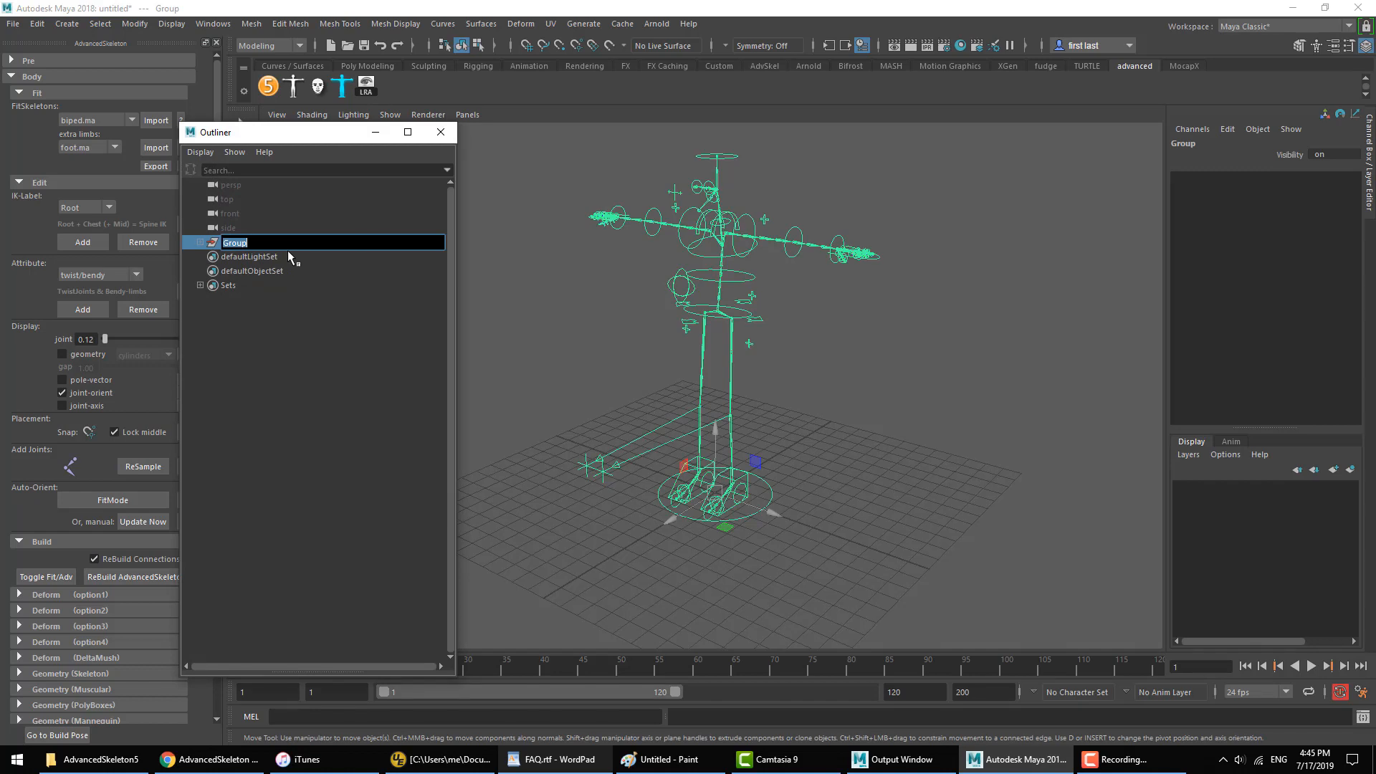
text(Petere)
key(Return)
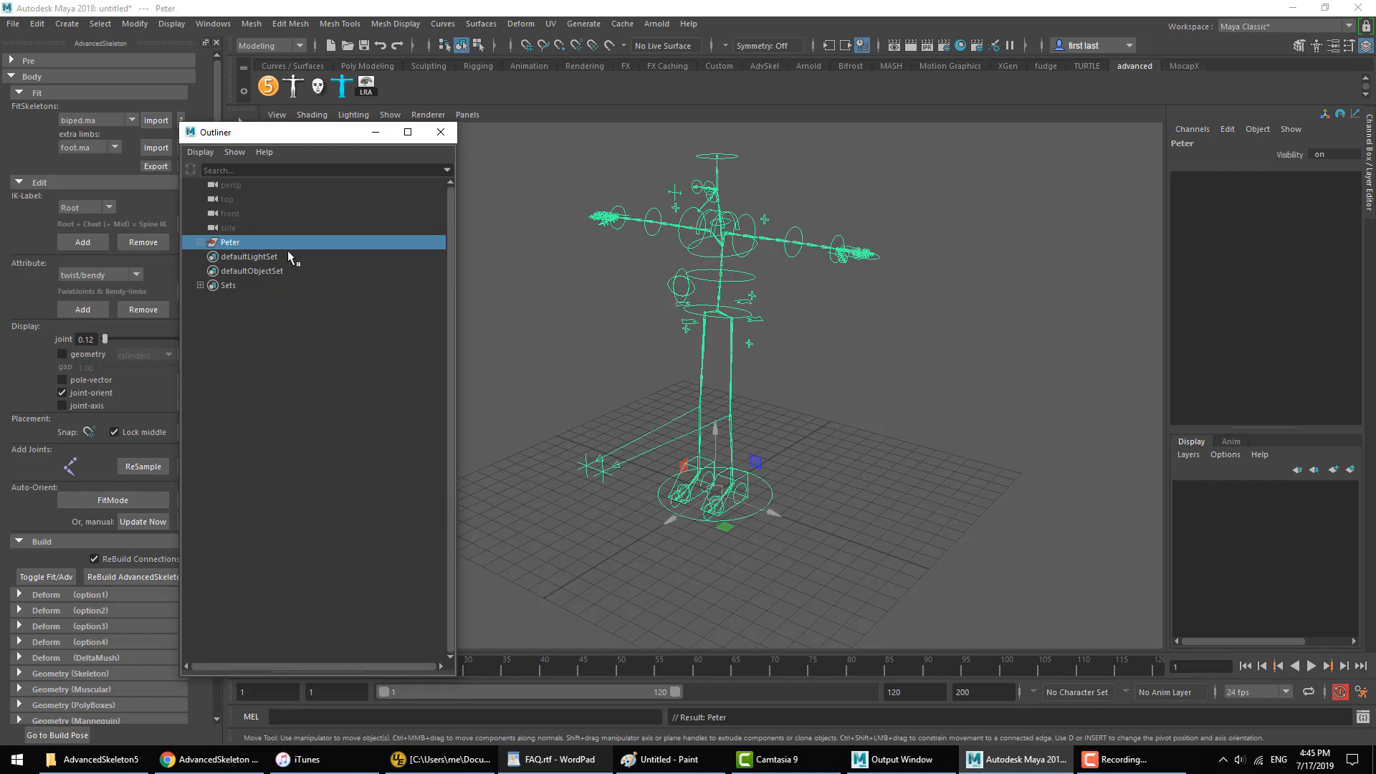
click(762, 378)
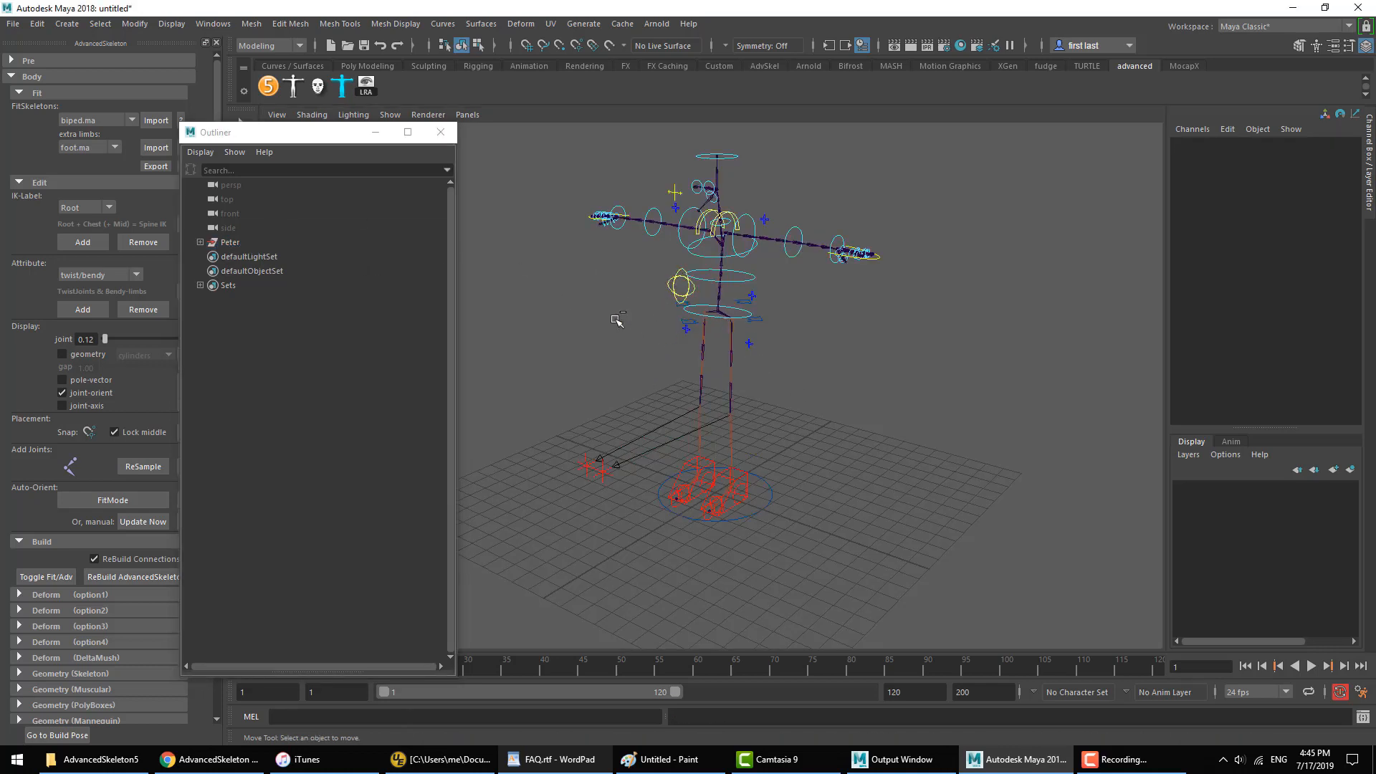
Step: Undo the renaming of the rig's top-level group, look inside its hierarchy, and close the Outliner
key(ctrl+z)
key(ctrl+z)
key(ctrl+z)
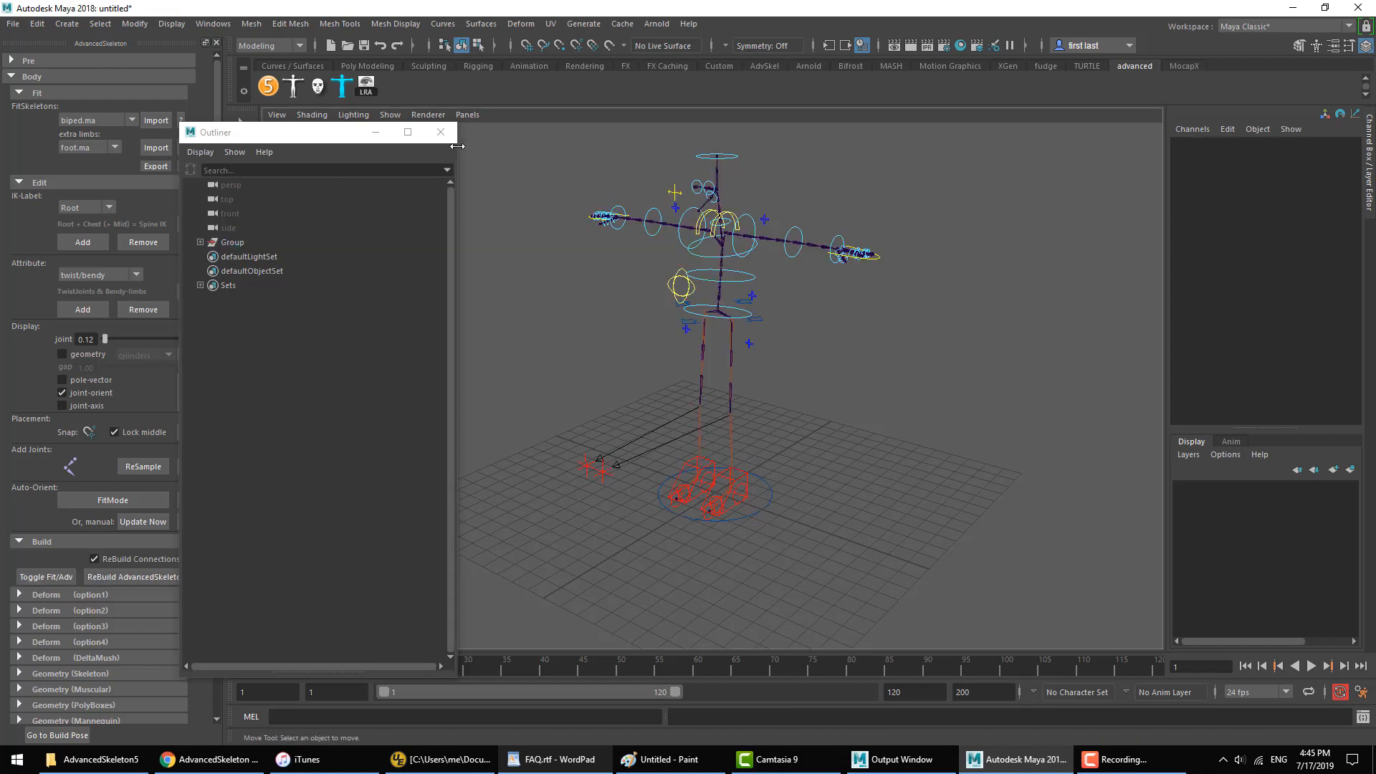
click(460, 199)
click(201, 242)
click(201, 243)
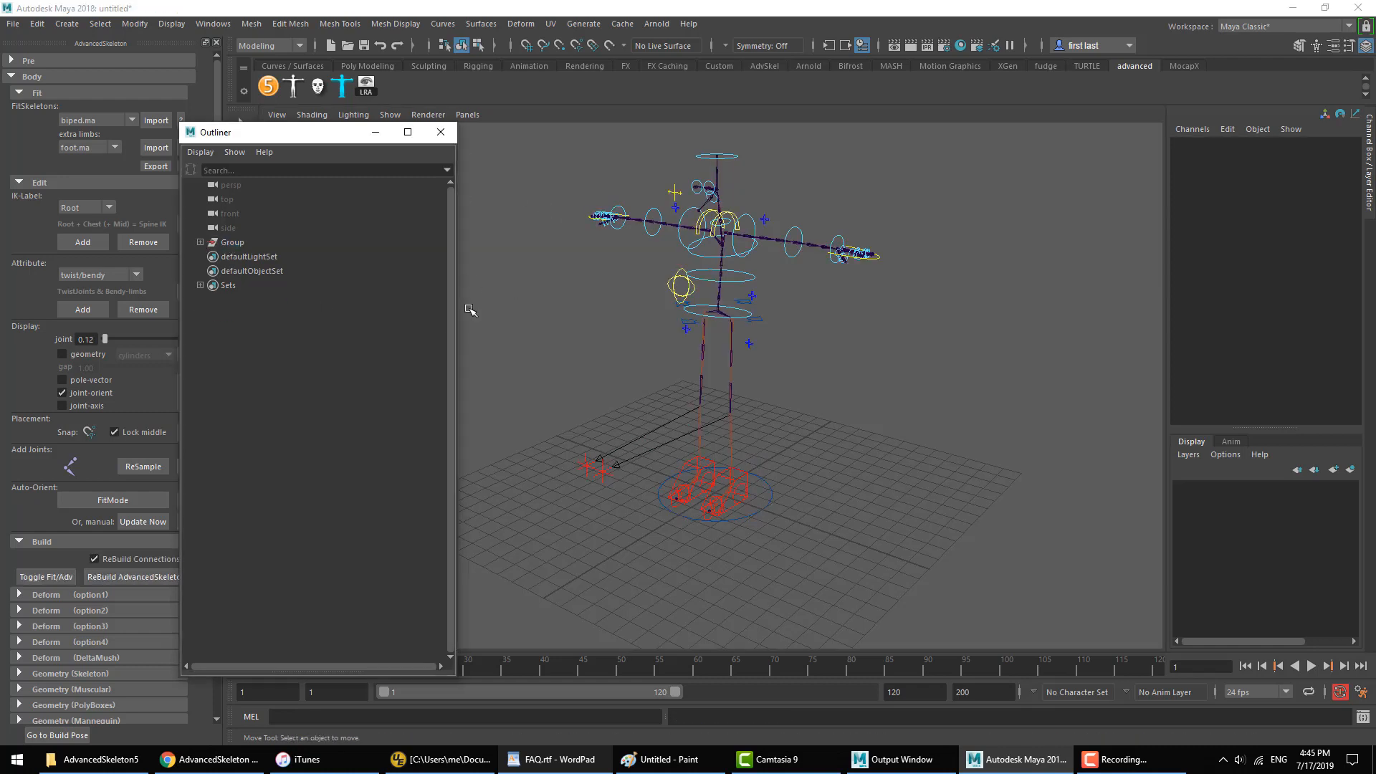
click(441, 132)
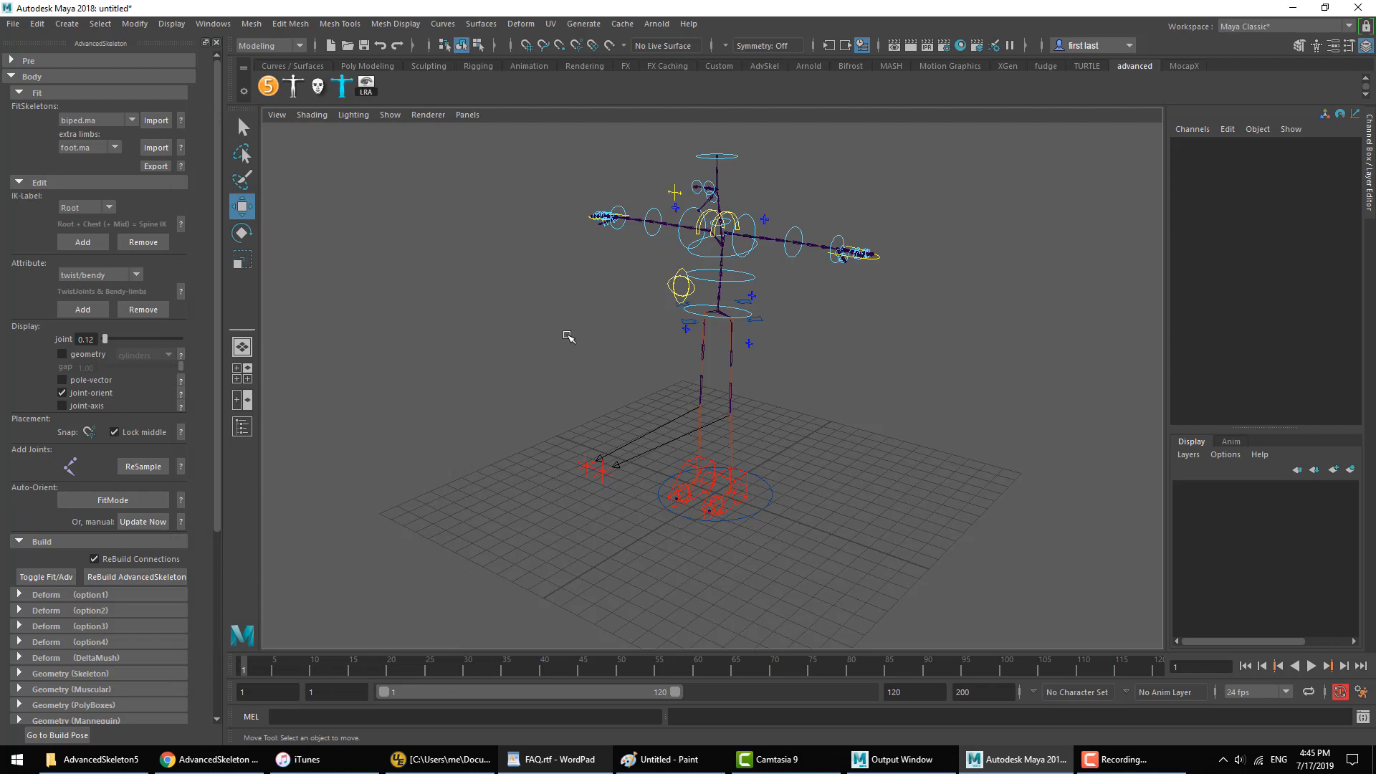
Step: Start a new empty scene, discarding the current rig
click(14, 23)
click(43, 37)
click(701, 383)
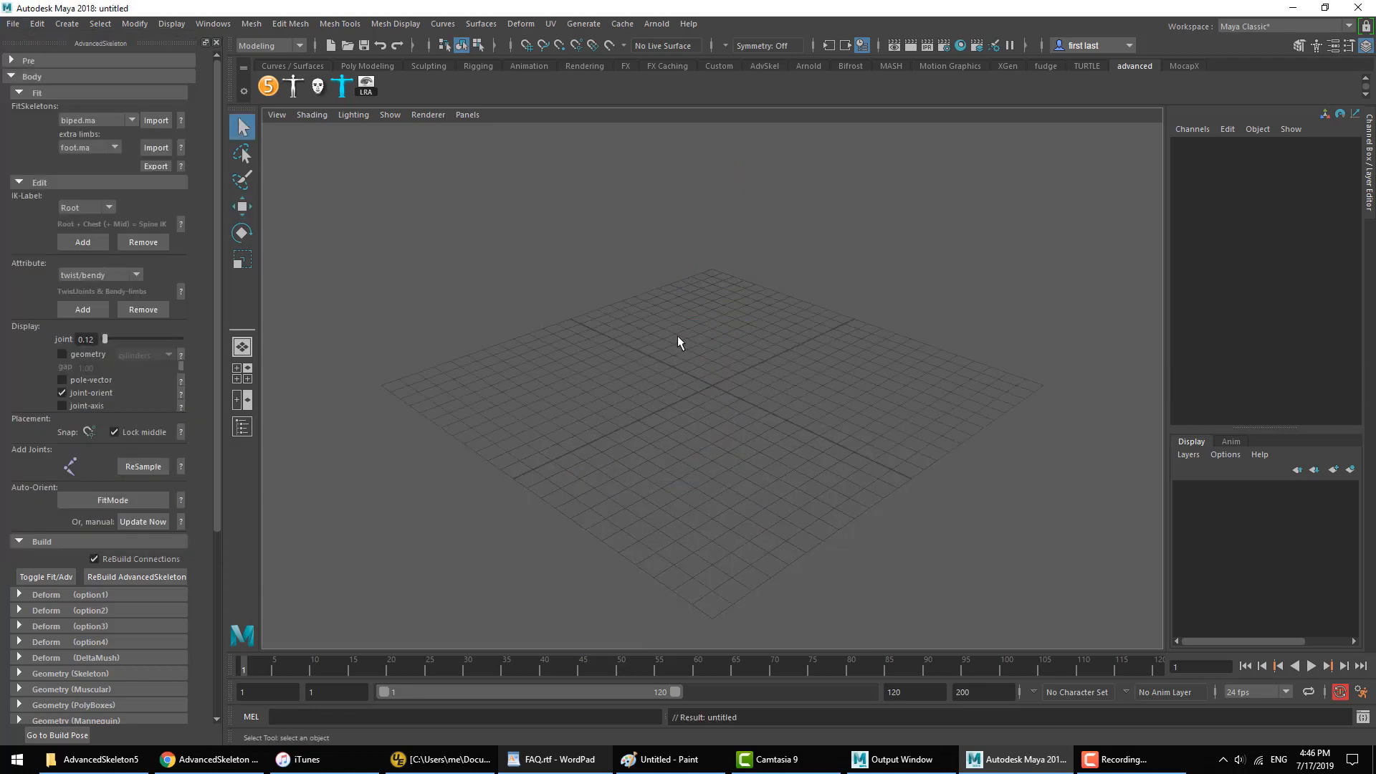
alt+right_drag(677, 335, 737, 341)
alt+middle_drag(737, 340, 734, 419)
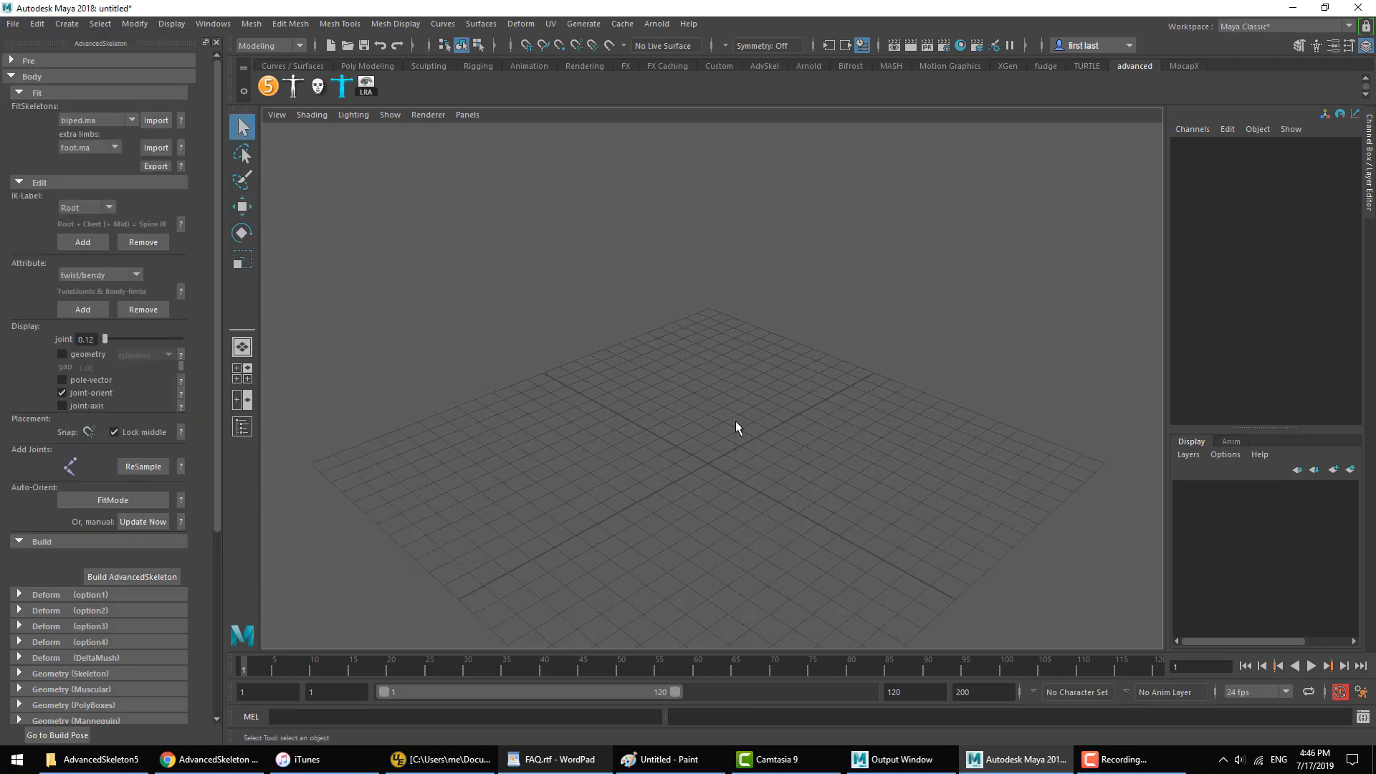
Step: Reference tuna.mb from the Pub\tuna folder into the scene, using the file name as the new namespace
click(13, 24)
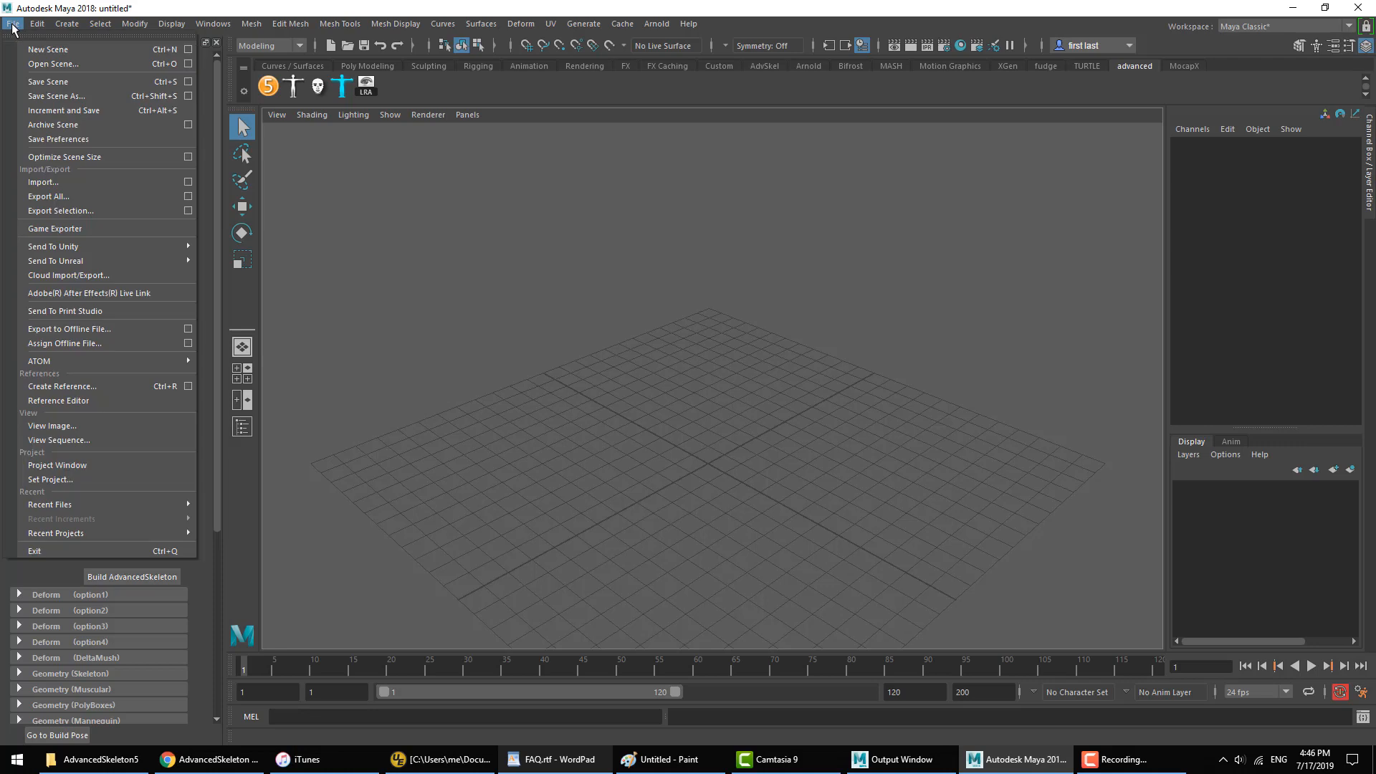
click(188, 387)
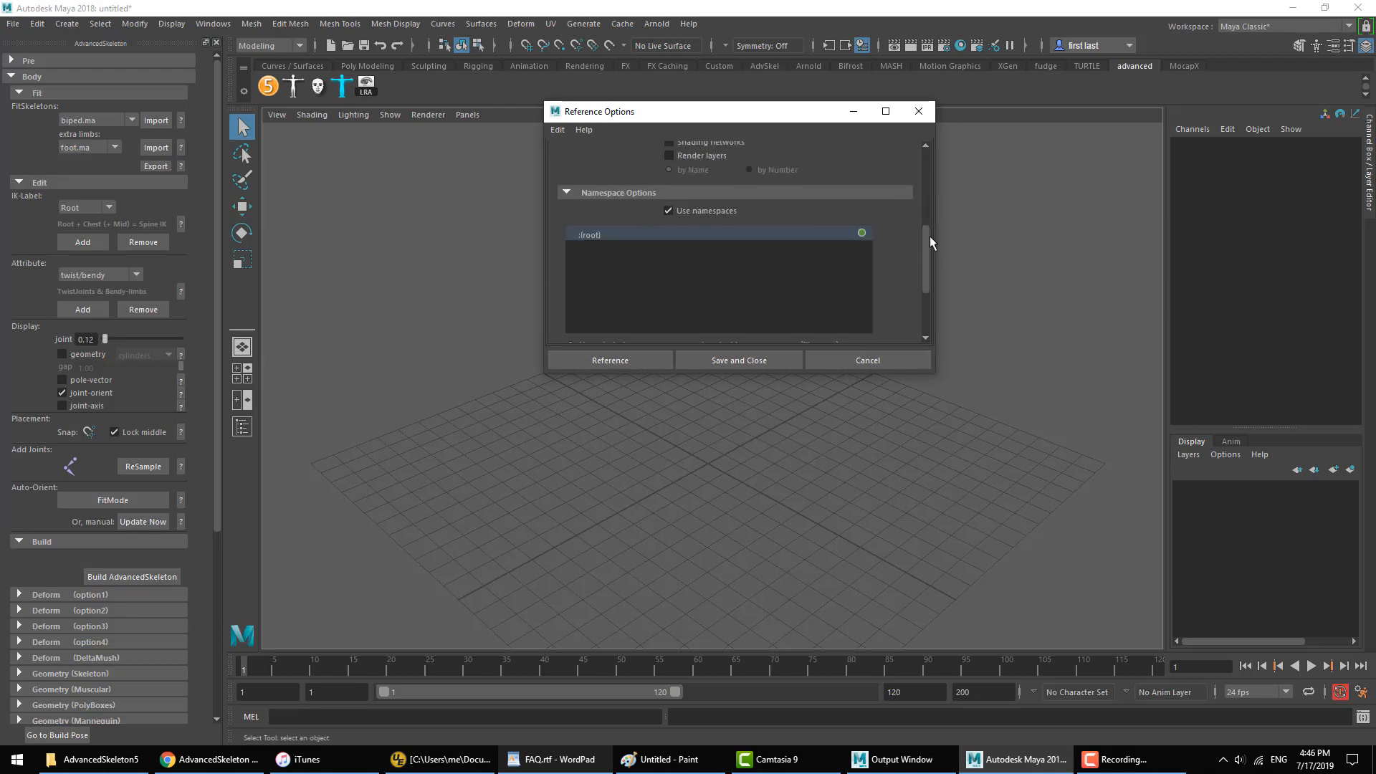
drag(930, 236, 919, 270)
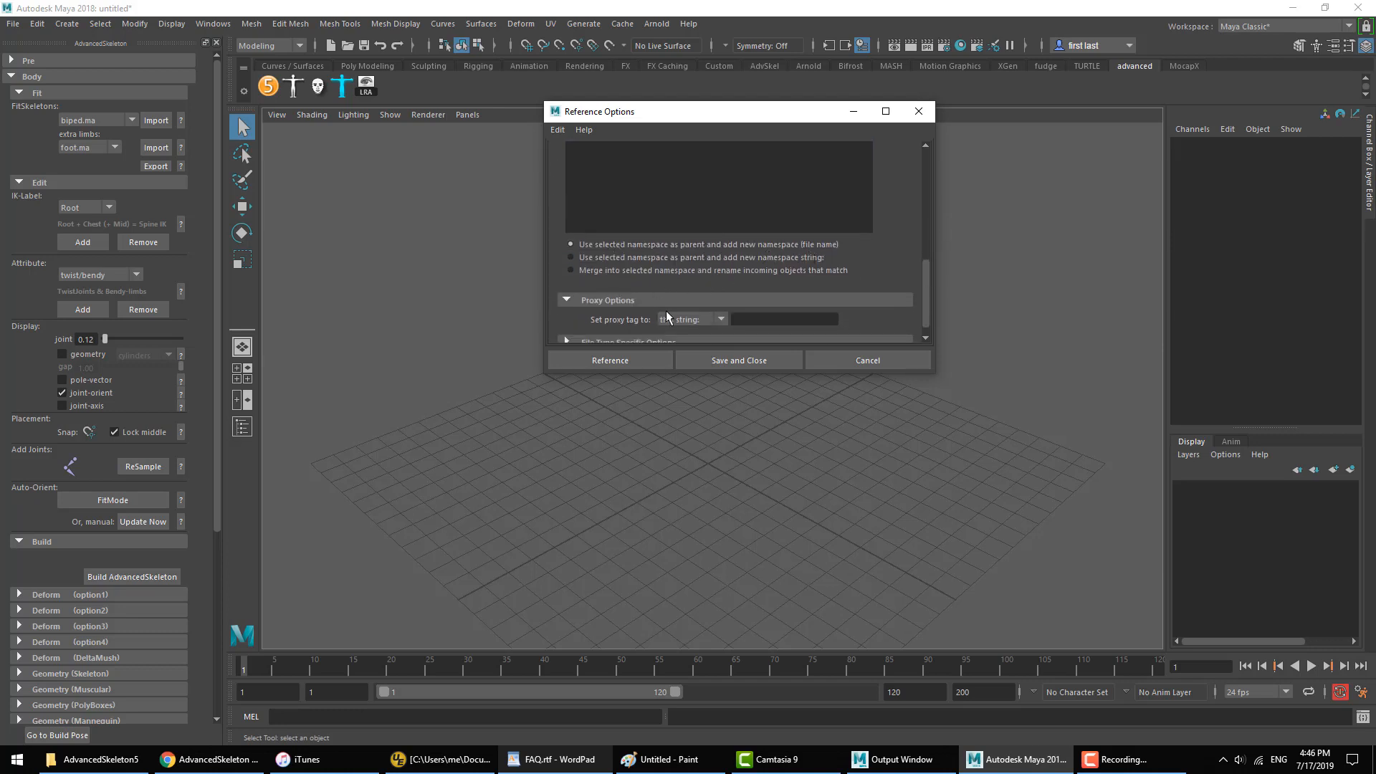
click(610, 361)
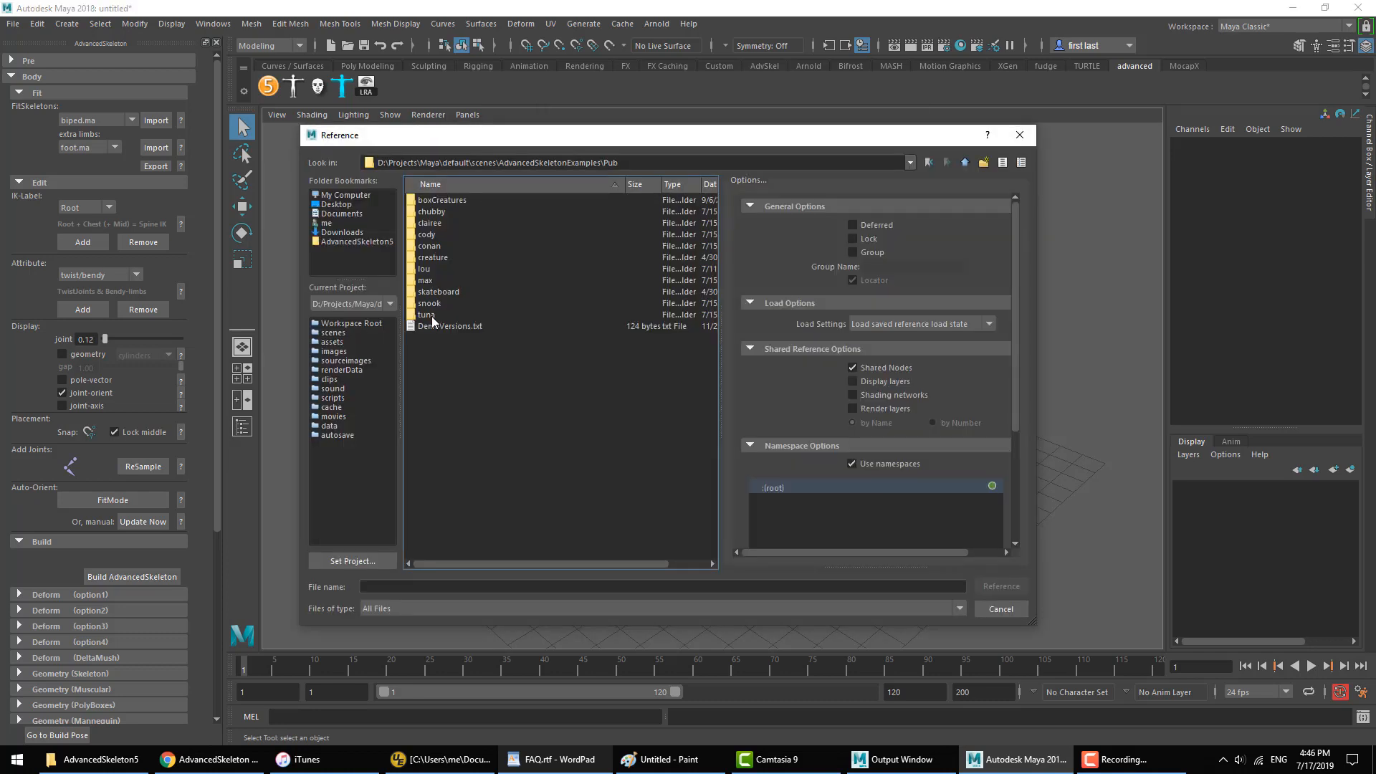
double_click(428, 315)
click(427, 210)
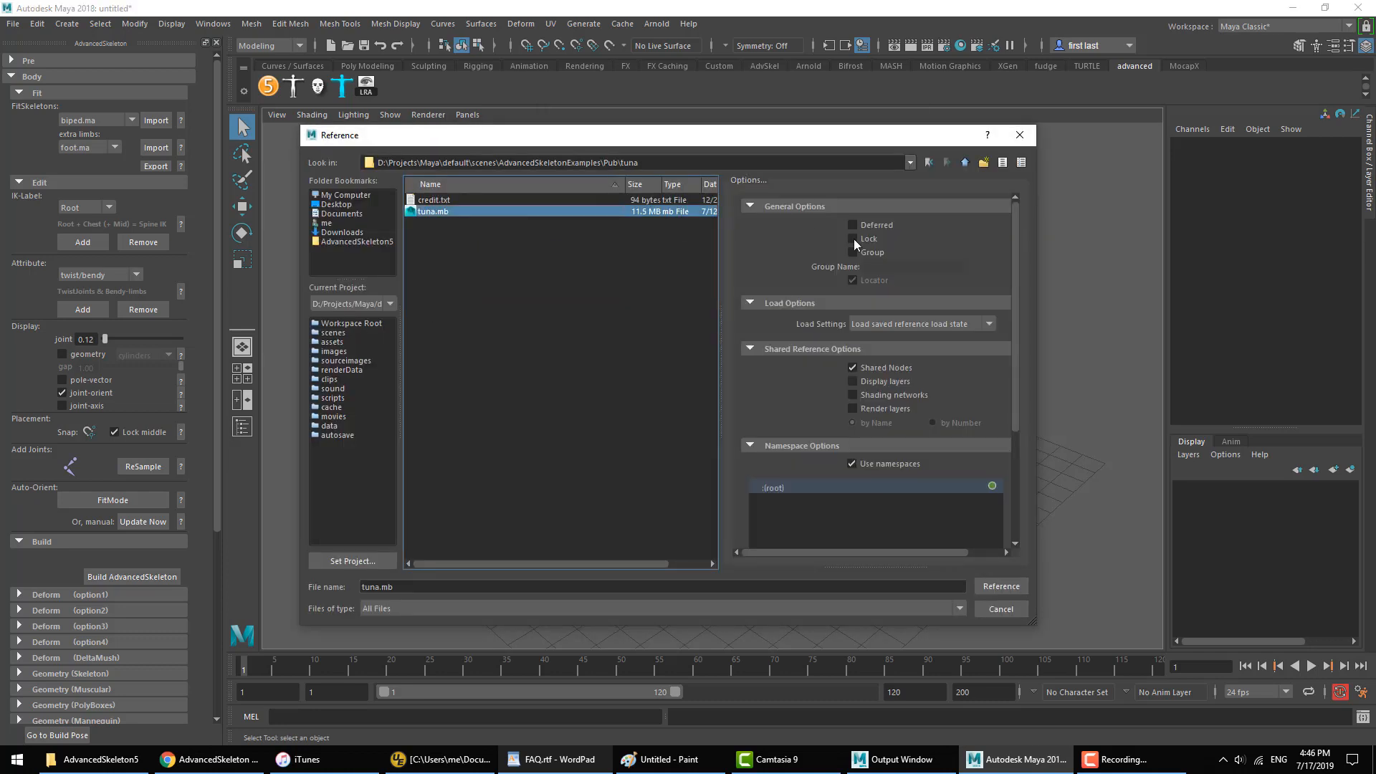
click(1007, 588)
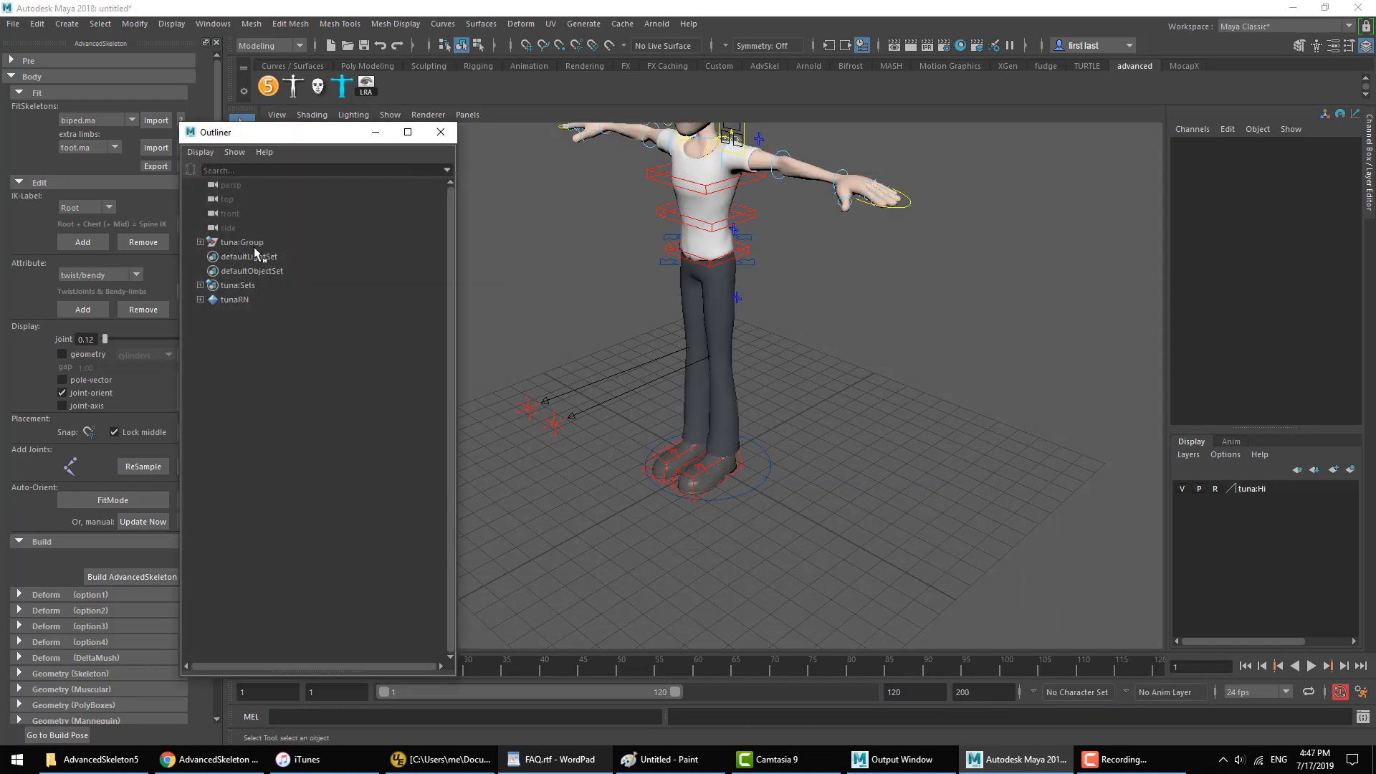
Step: Examine the namespaced child nodes of tuna:Group in the Outliner, and clear the selection
click(235, 243)
click(200, 242)
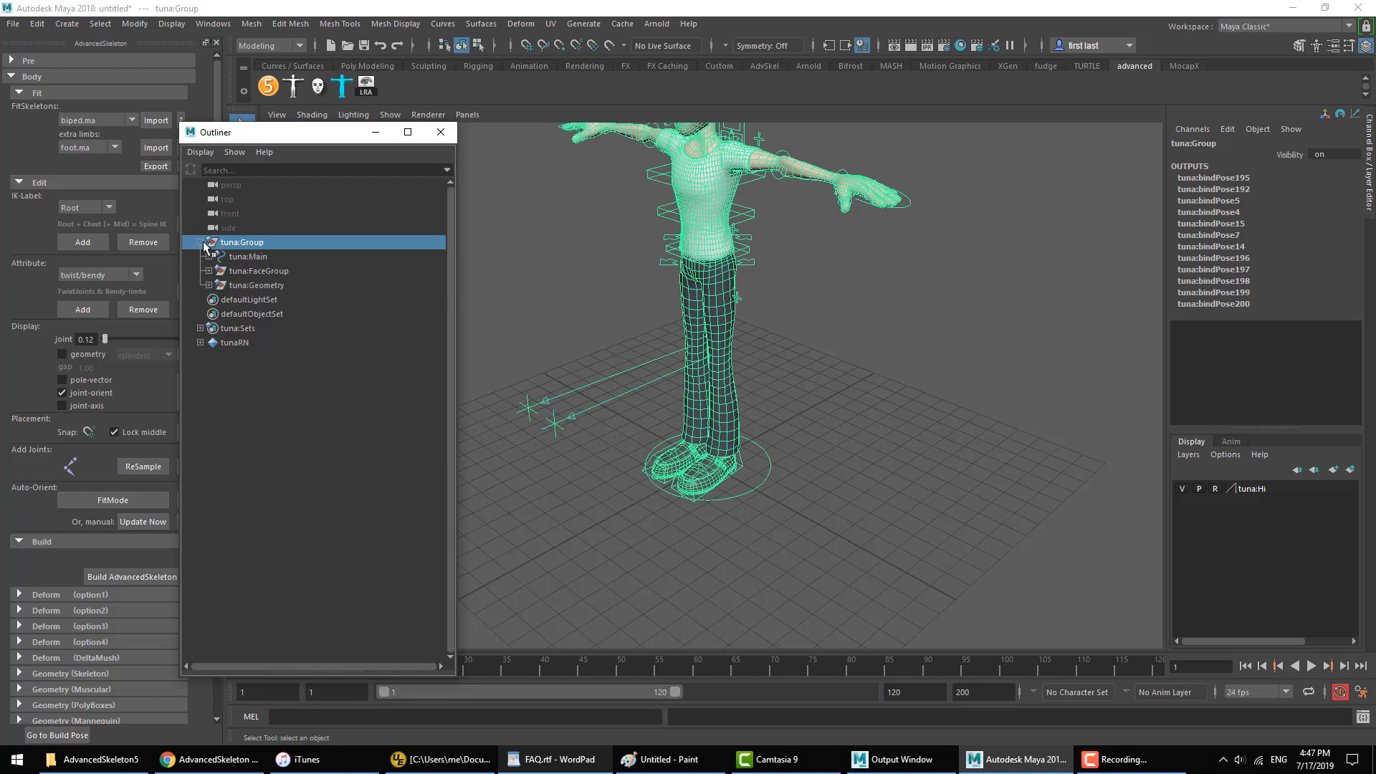
click(200, 242)
click(448, 136)
click(892, 317)
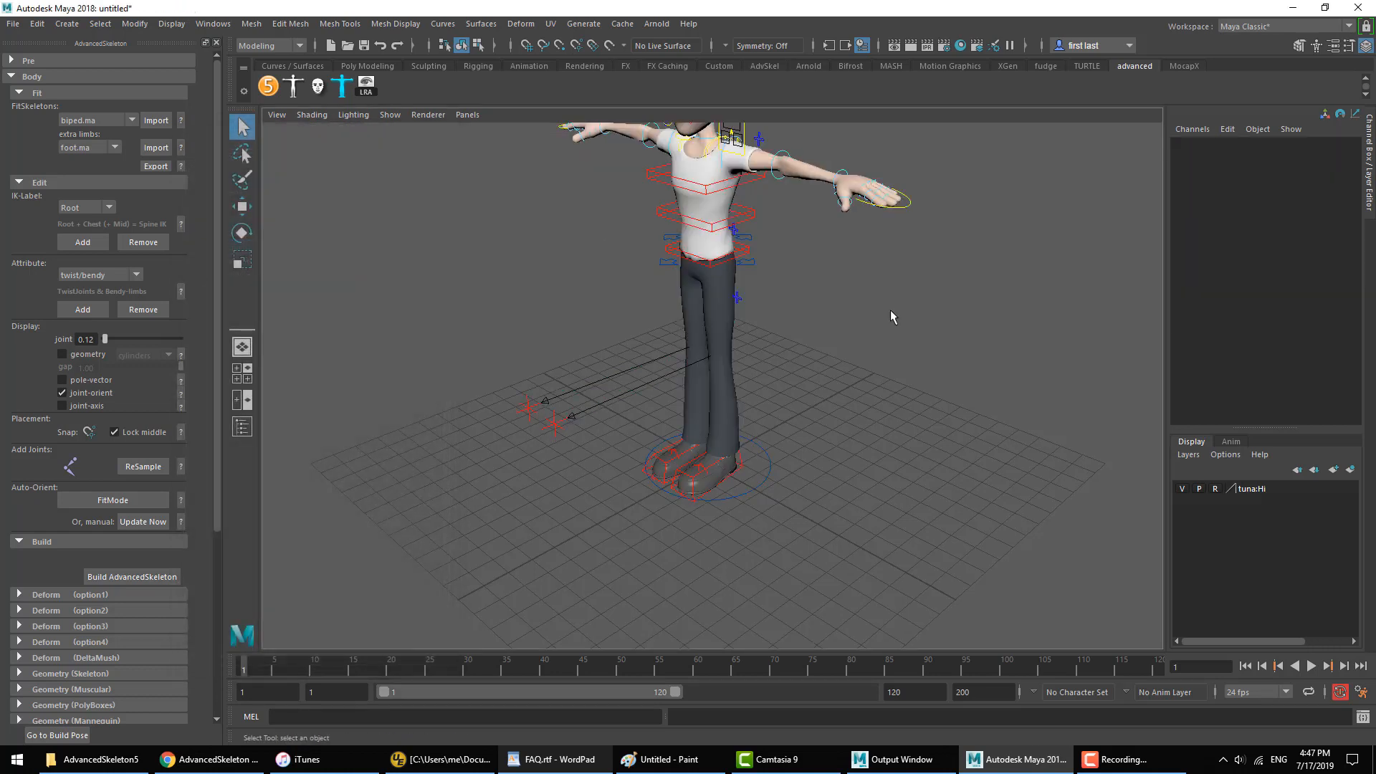
Step: Open the biped selector beside the character and choose the tuna: namespace
click(294, 90)
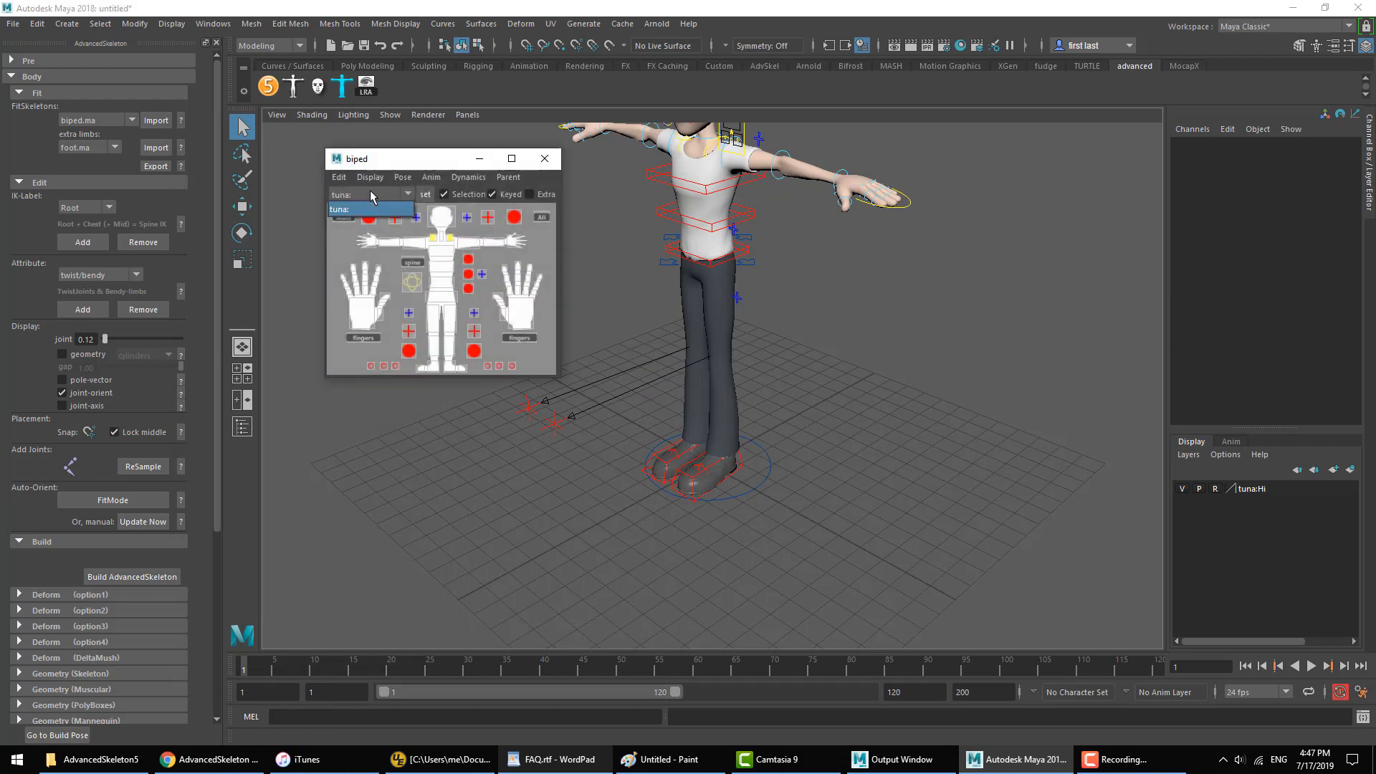
click(365, 210)
drag(412, 159, 371, 157)
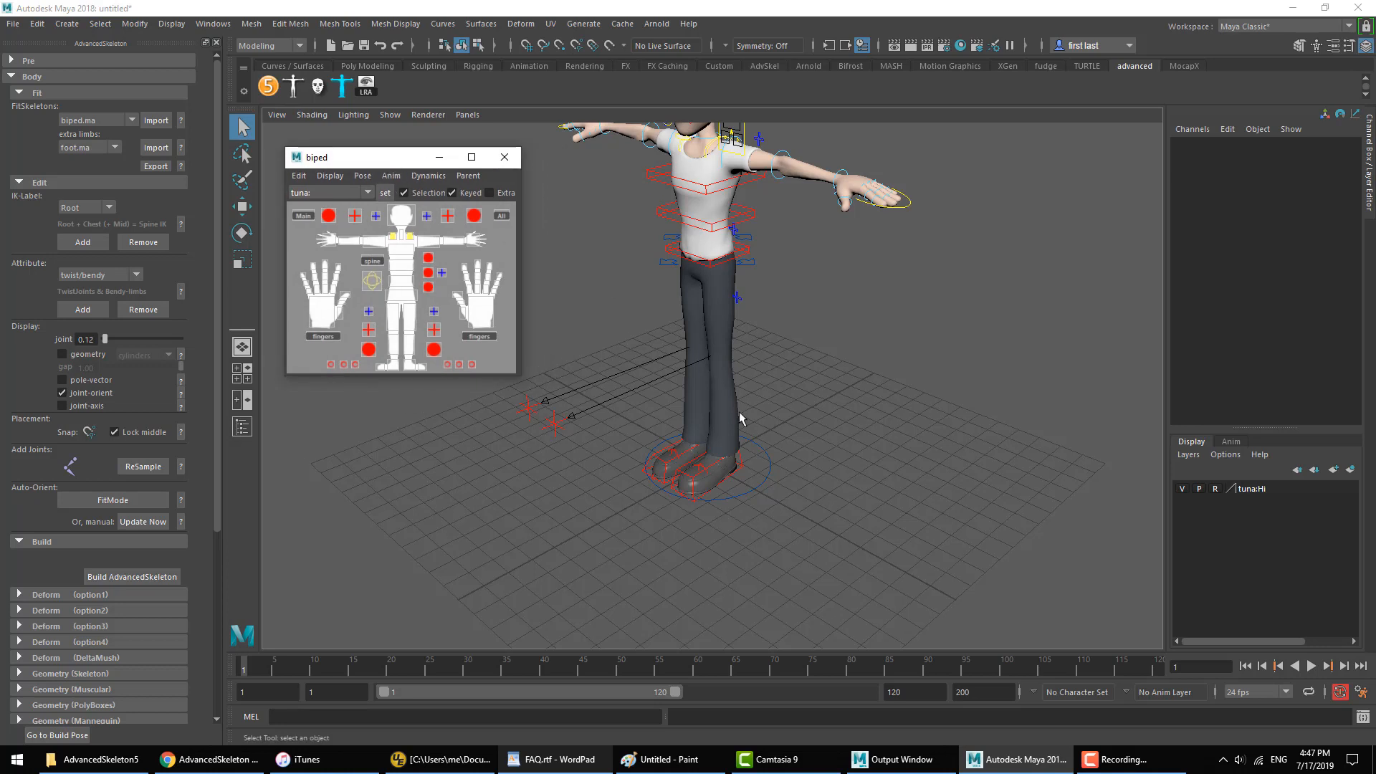
Step: Move the tuna character's Main control sideways to about -8.3 in Translate X
click(747, 486)
key(w)
drag(761, 495, 637, 424)
Step: Reference max.mb from the Pub/max folder as a second character, and close the biped selector
click(12, 24)
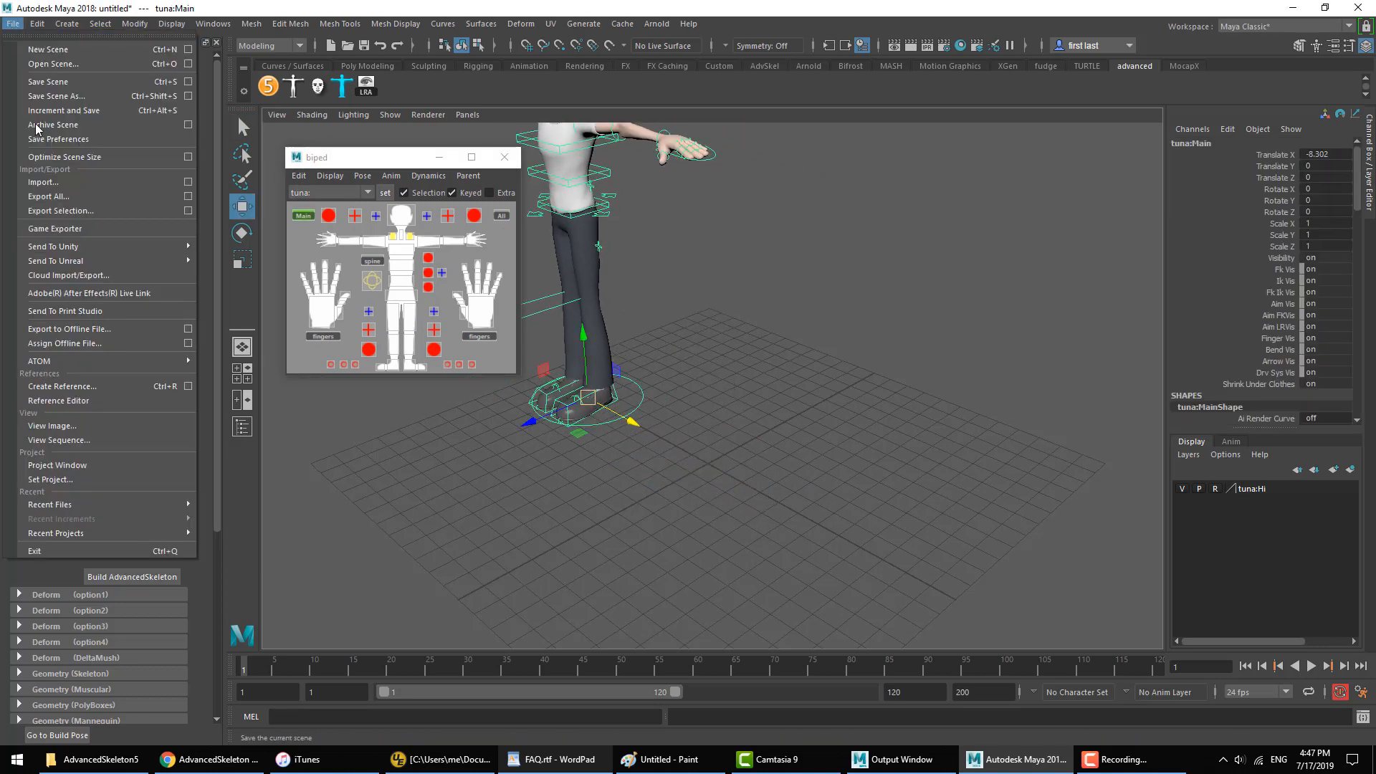
click(110, 386)
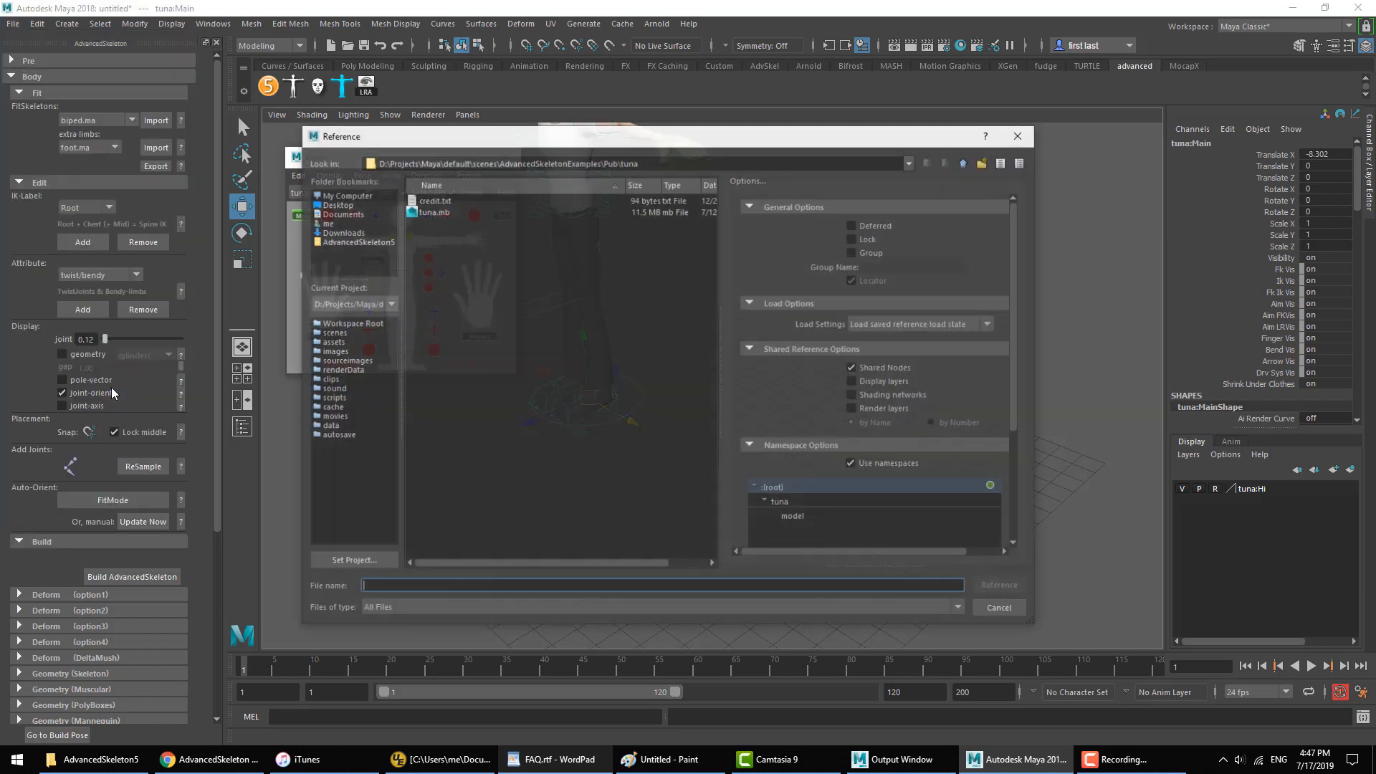
double_click(424, 213)
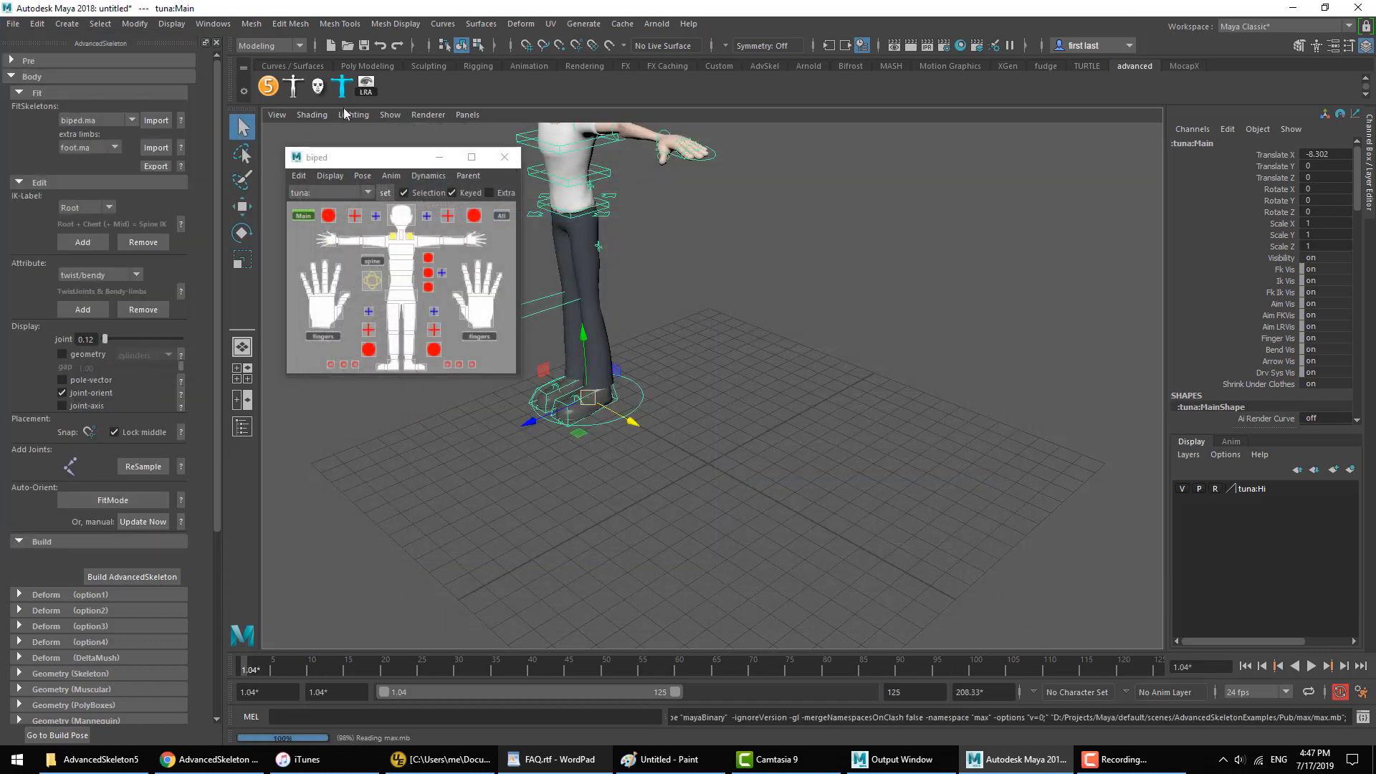
click(507, 161)
alt+right_drag(778, 440, 739, 438)
alt+drag(738, 438, 792, 415)
alt+right_drag(792, 415, 805, 409)
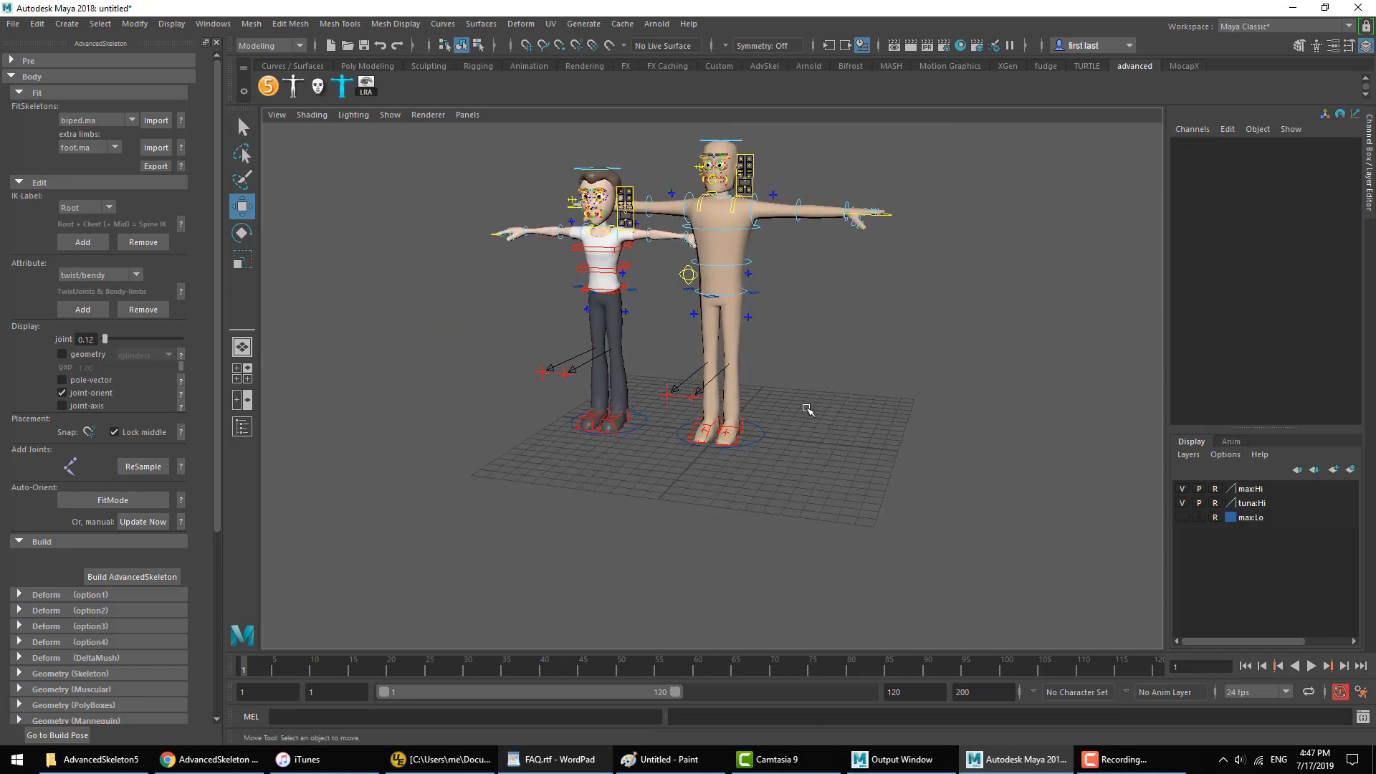
Step: Check both characters' namespaced nodes in the Outliner, and switch the face selector between the max: and tuna: namespaces
click(242, 427)
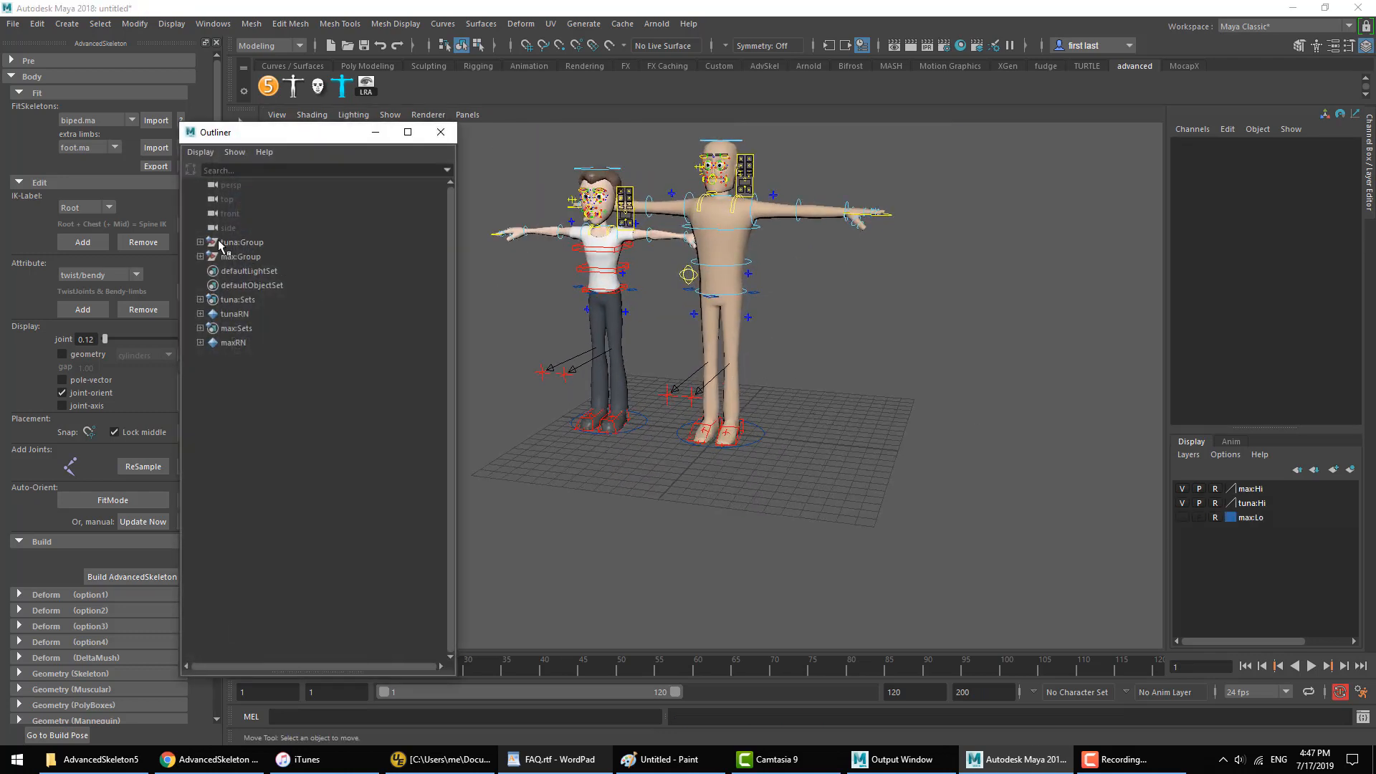
click(441, 133)
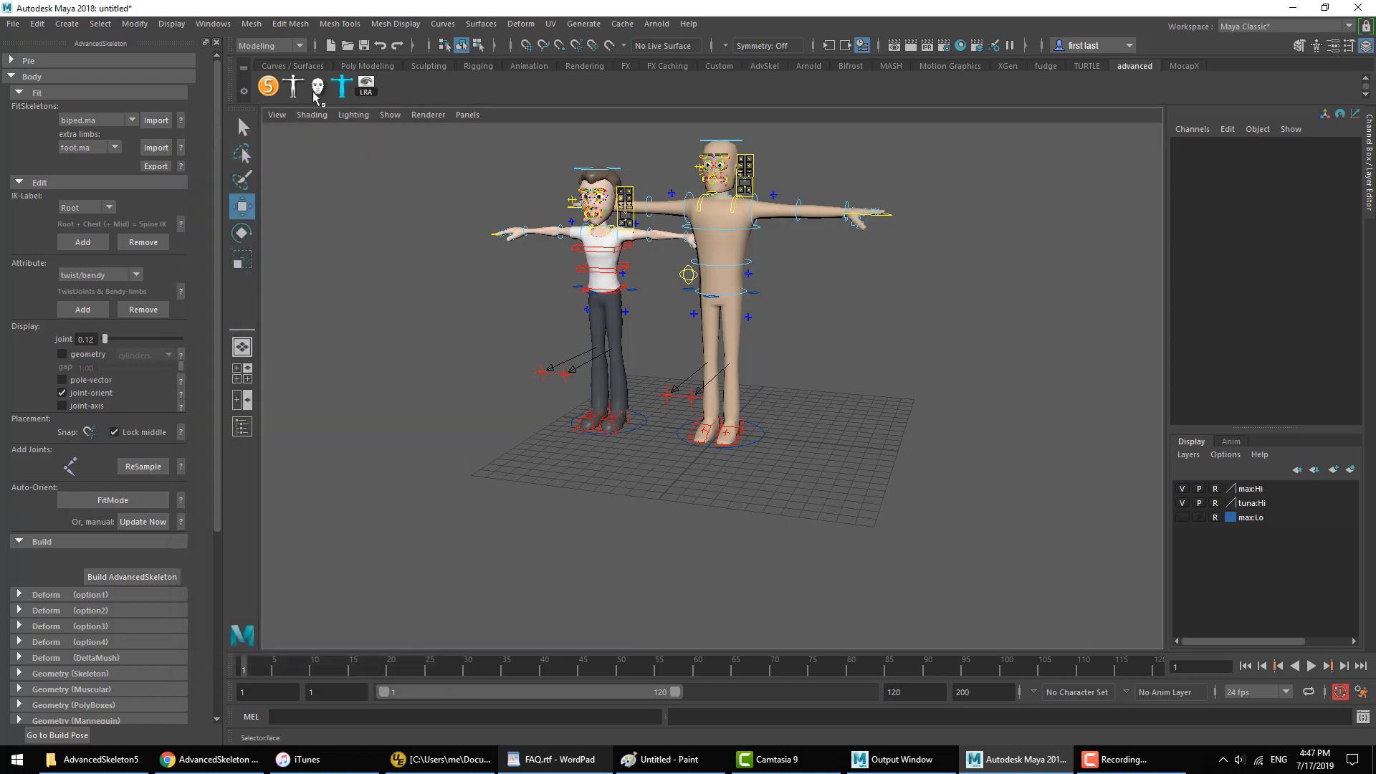
click(316, 87)
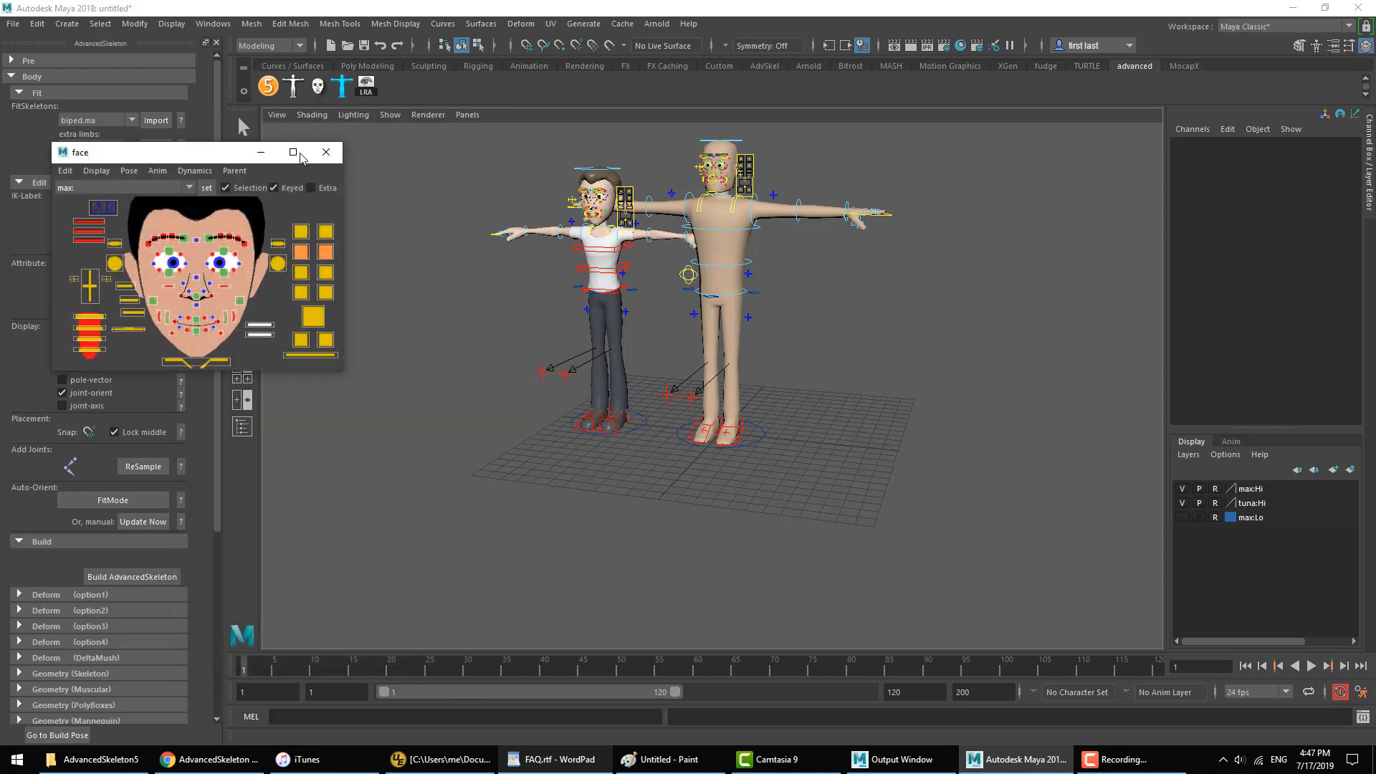
click(118, 189)
click(117, 203)
click(114, 186)
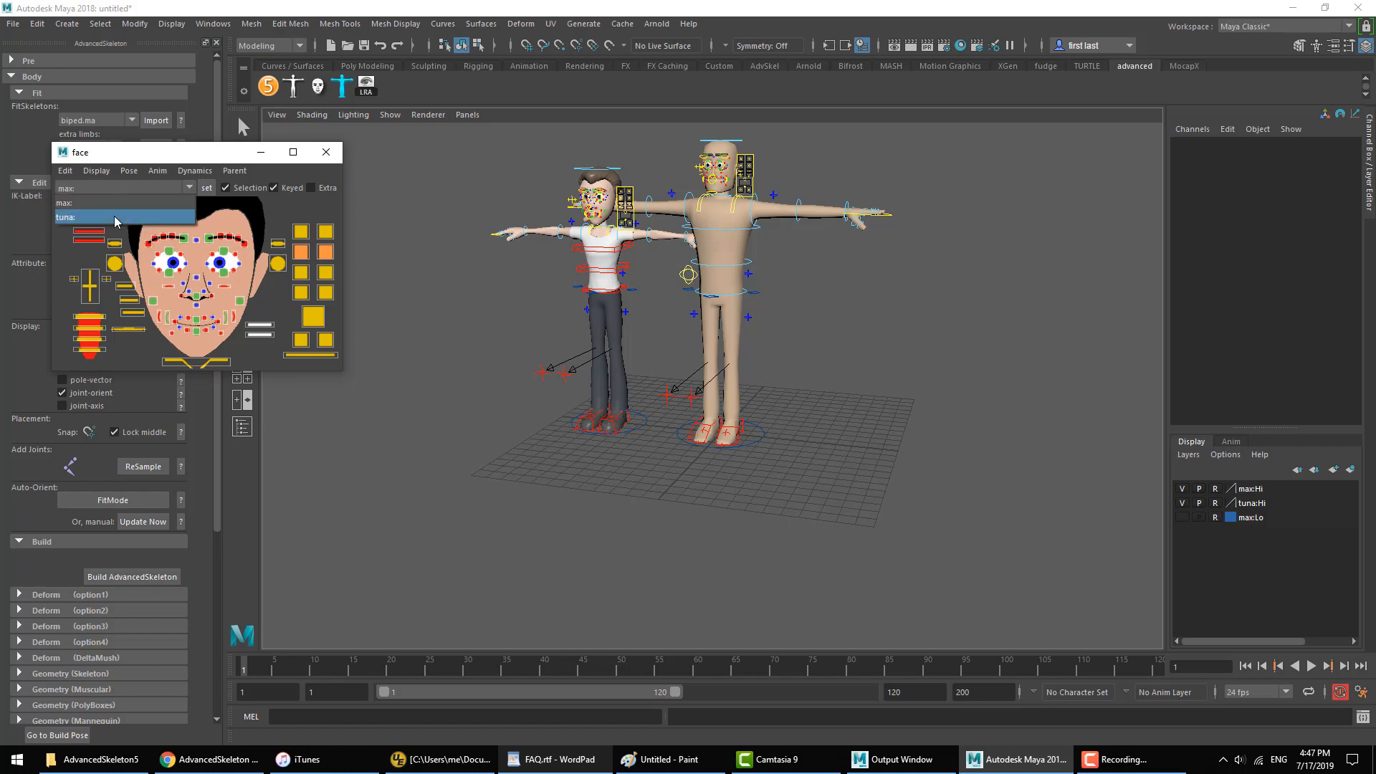
click(113, 216)
click(326, 152)
Step: Switch to FAQ.rtf in WordPad and highlight the question about a "simultaneous FK and IK spine" setup
scroll(797, 334, up, 5)
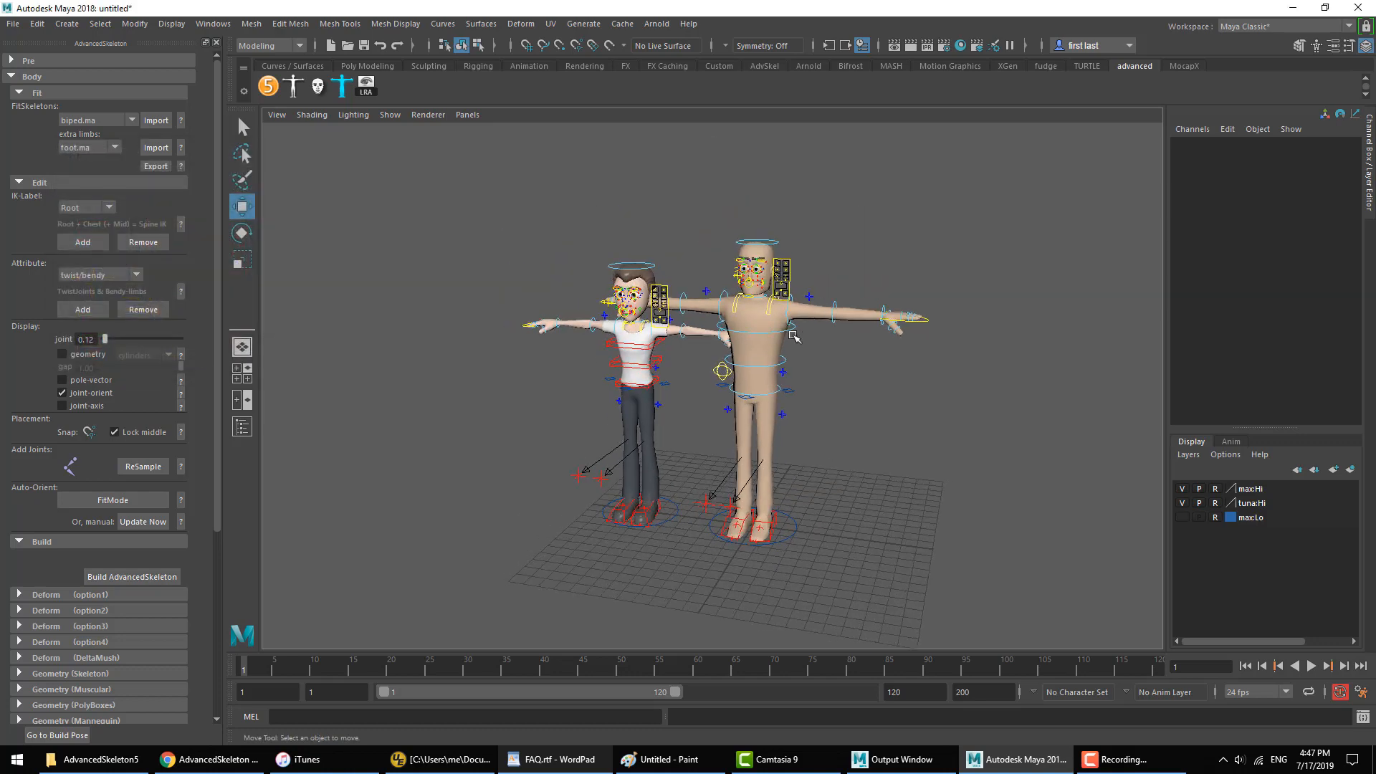
scroll(797, 334, down, 5)
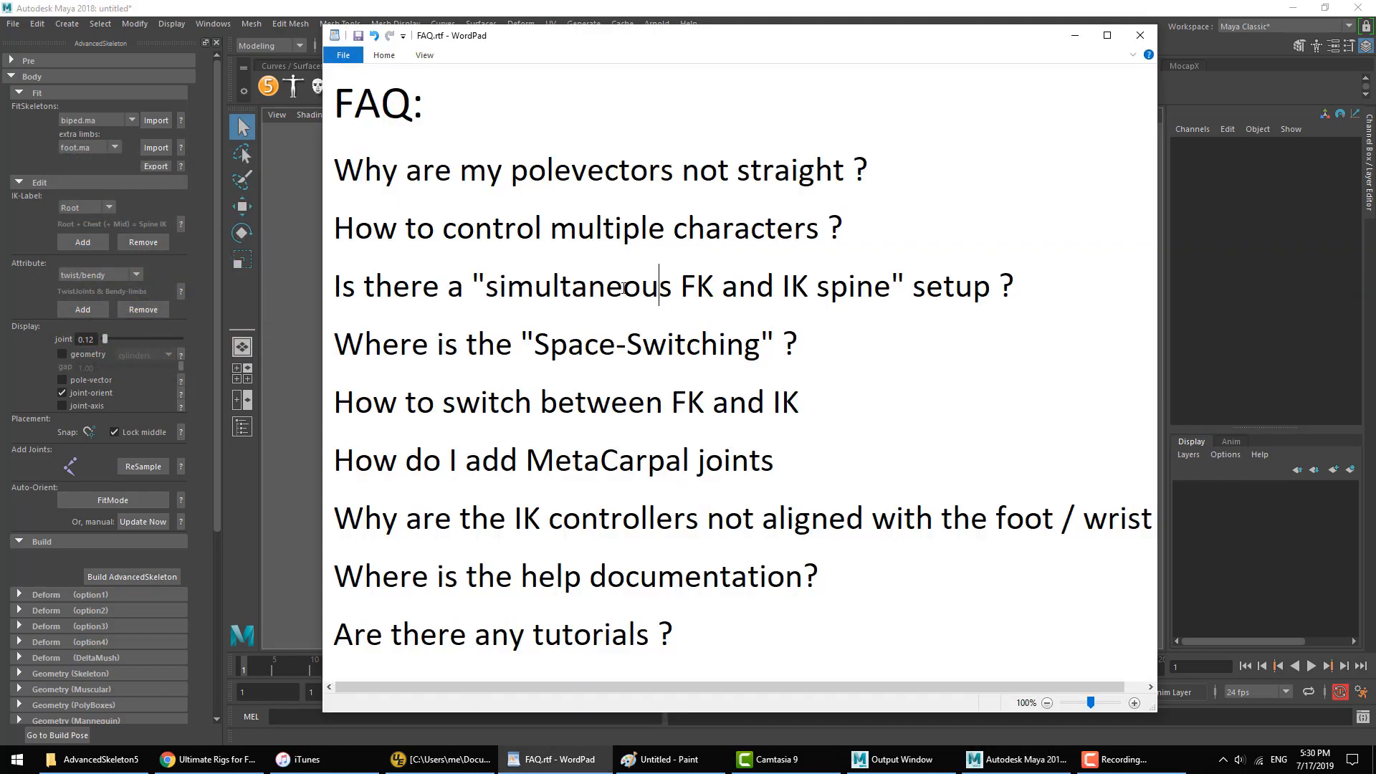
triple_click(611, 284)
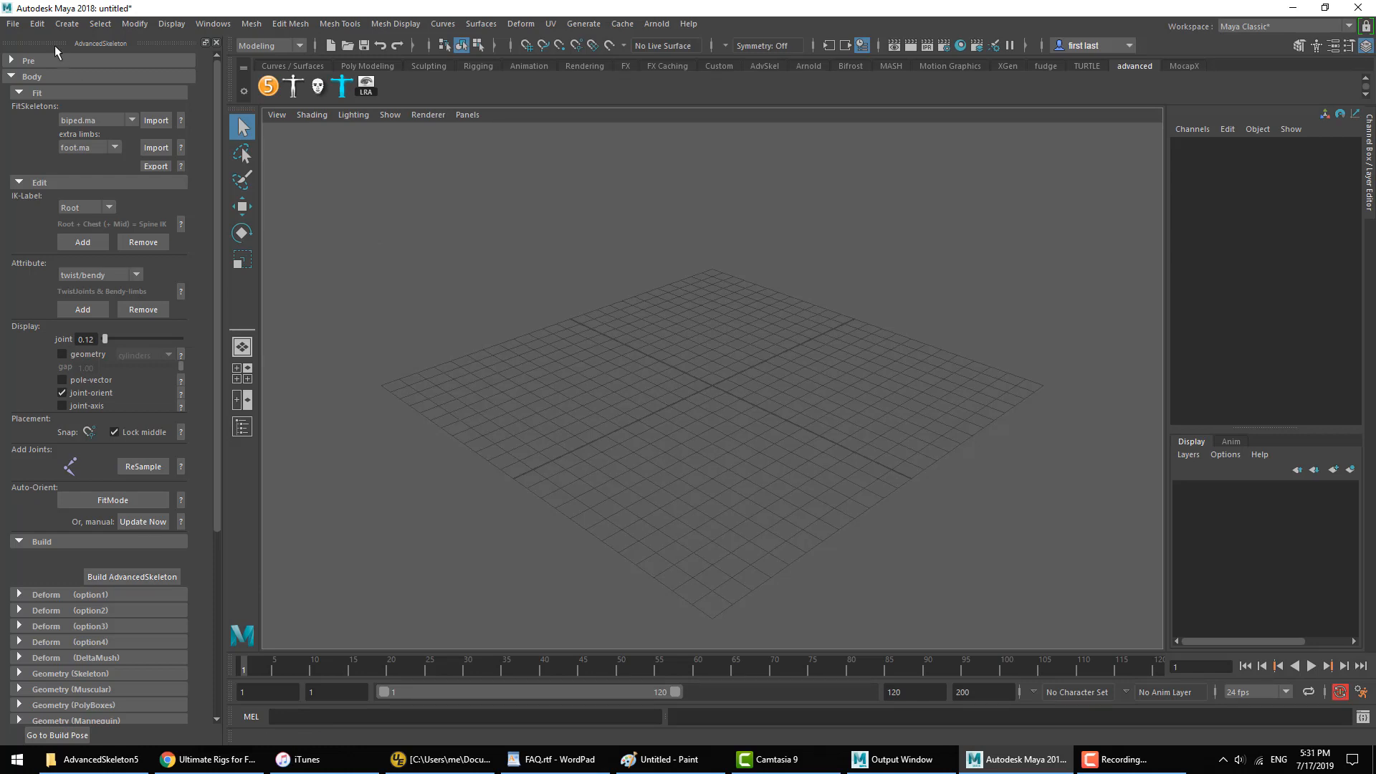
Step: Open spineTest.ma from the Spine folder without saving the current scene, and dismiss the loading notices
click(14, 25)
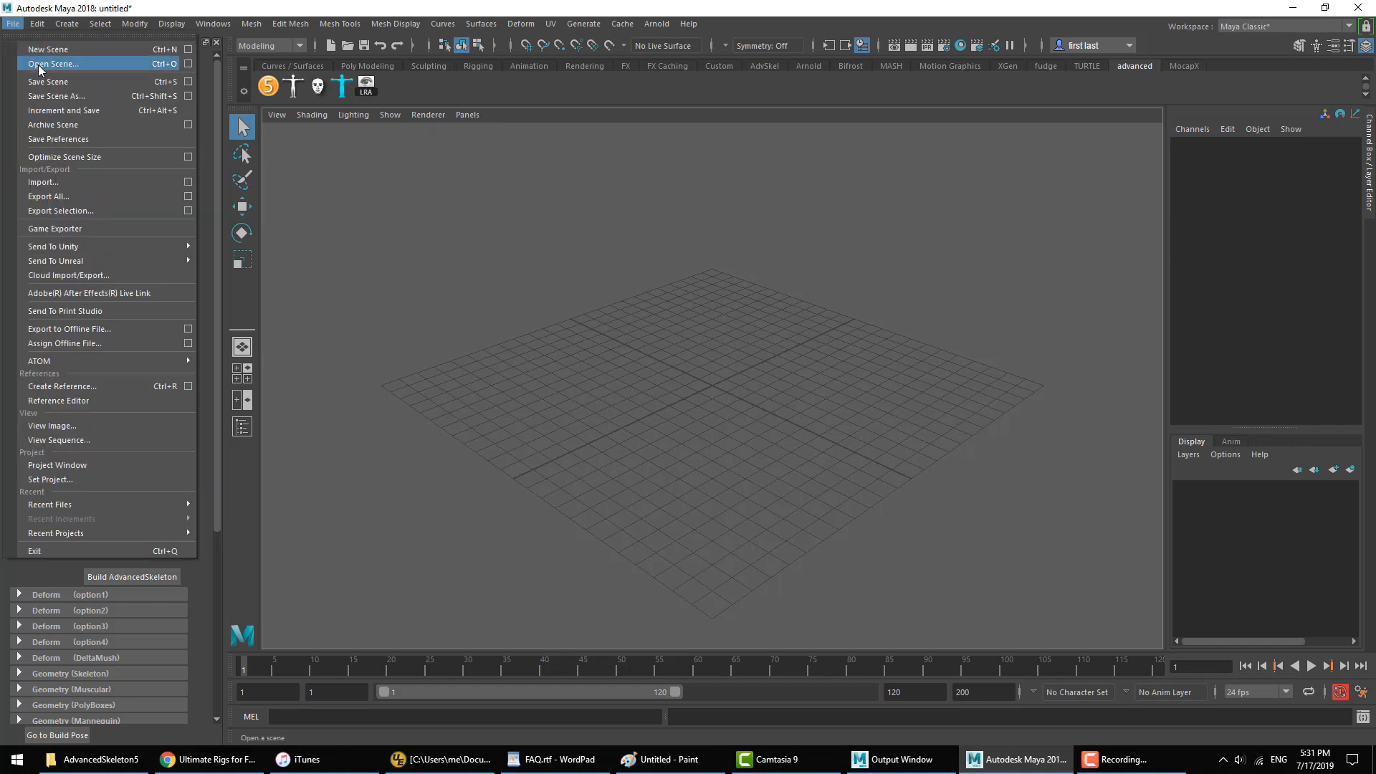
click(40, 65)
double_click(448, 201)
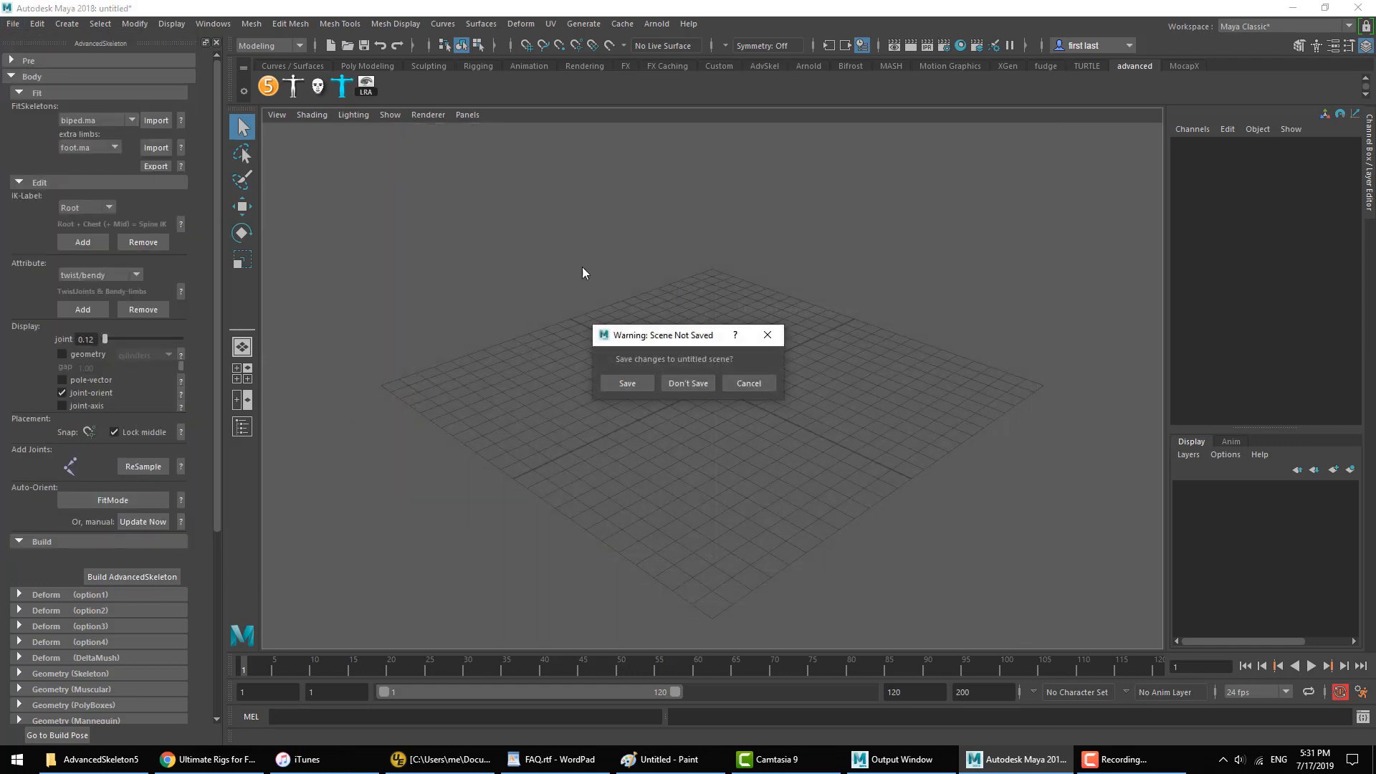
click(695, 388)
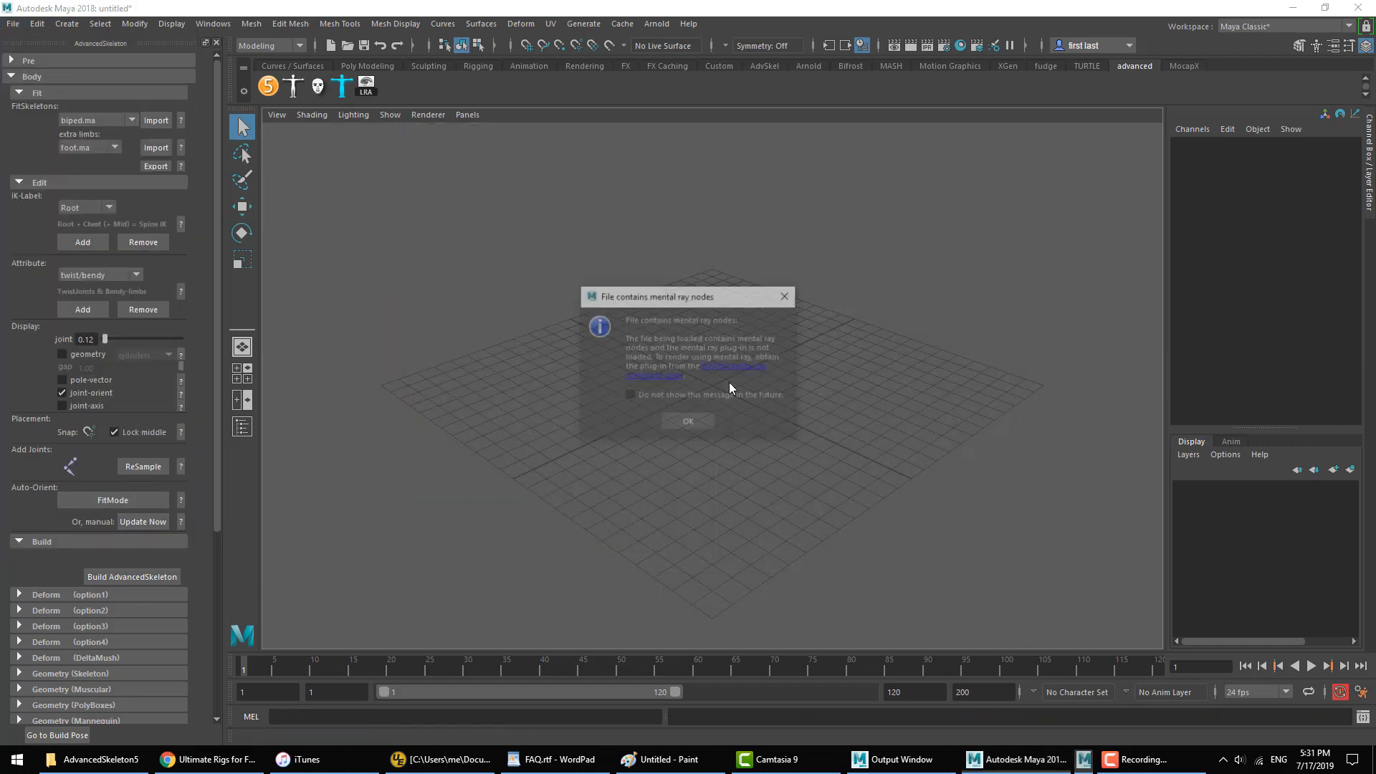
click(696, 421)
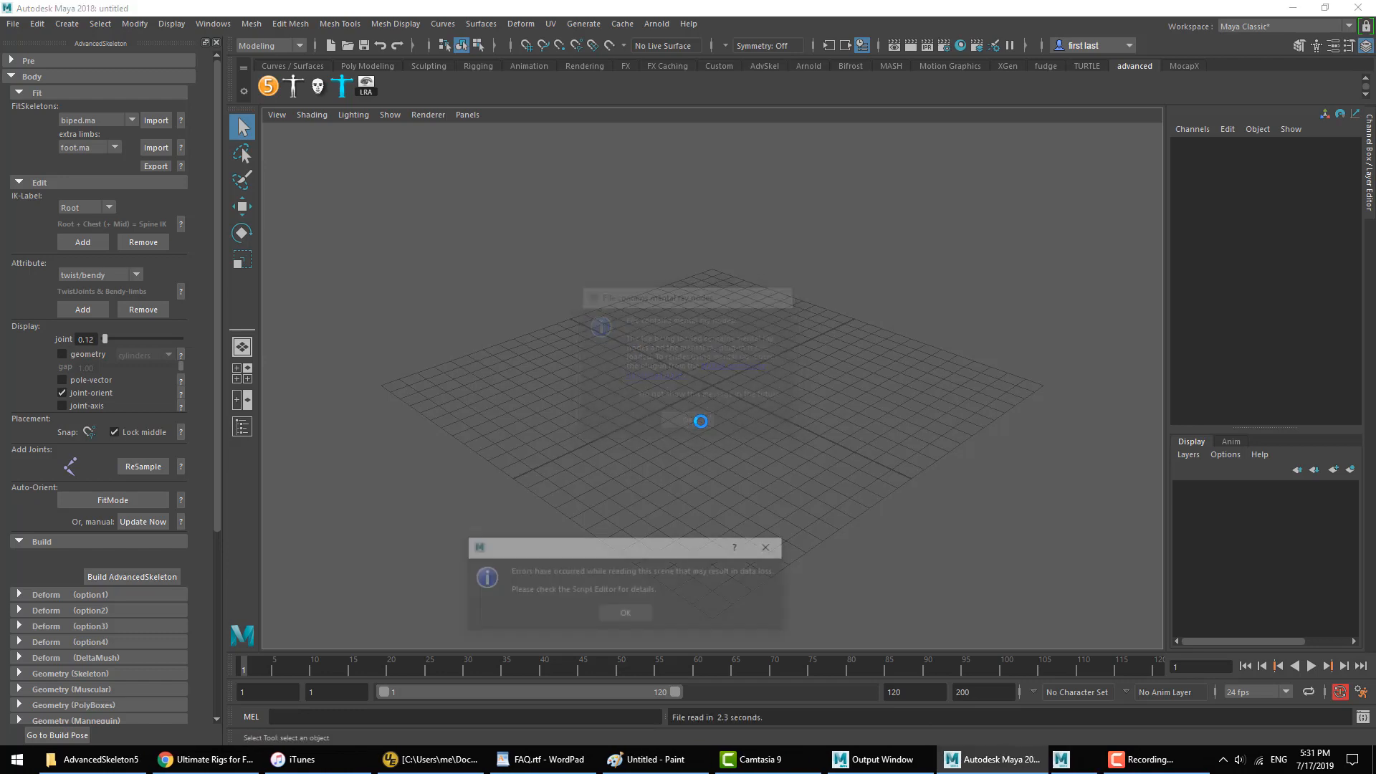
click(635, 614)
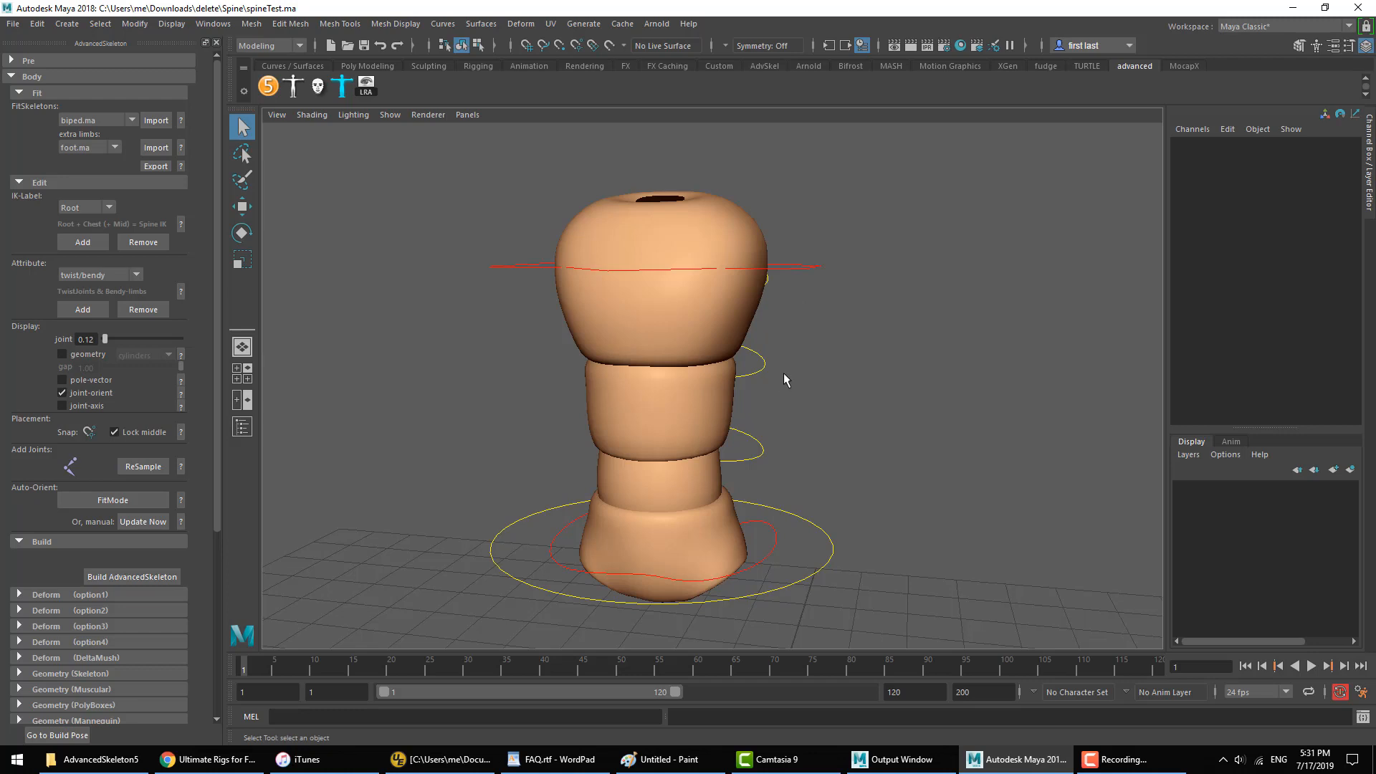
Step: Try moving the SpineTopIKC and MainHipC controls one after the other, undoing each move
drag(792, 253, 795, 279)
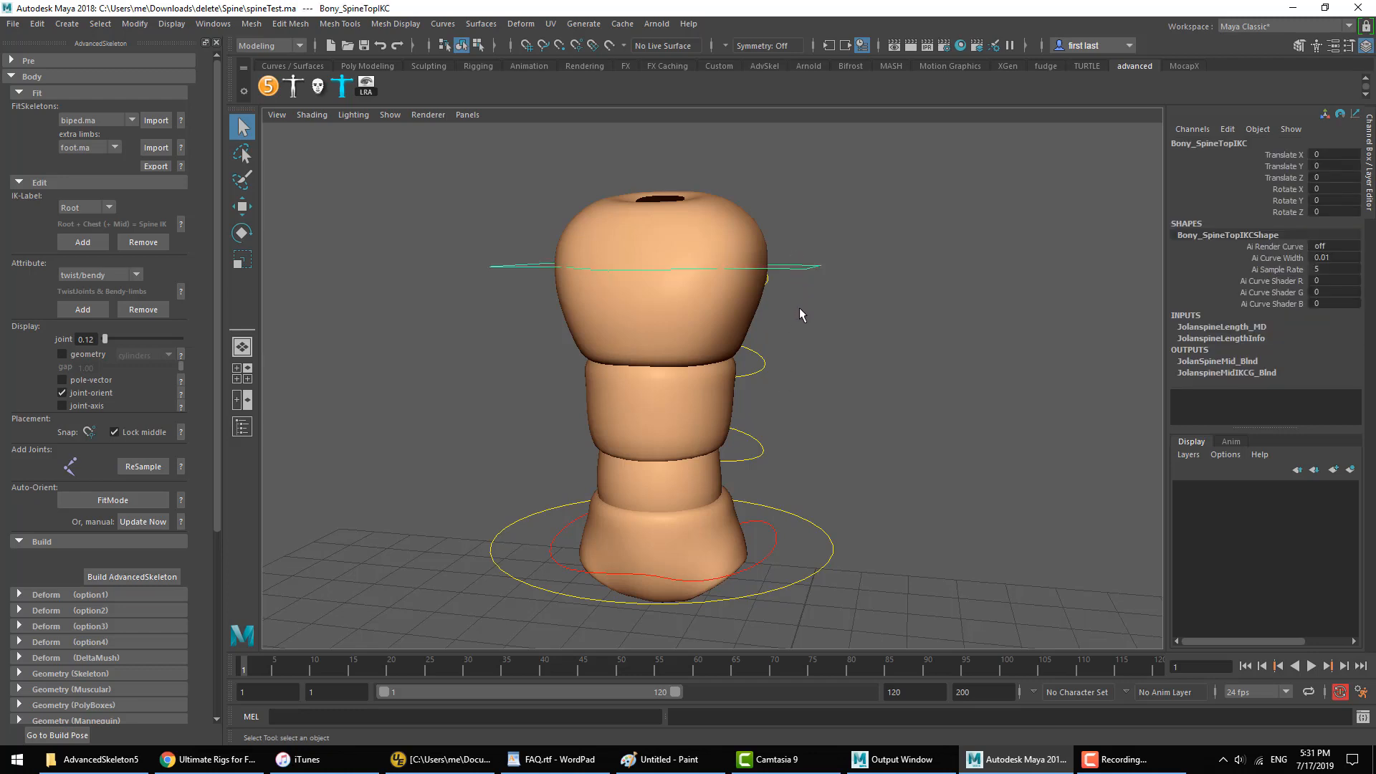
key(w)
middle_drag(802, 355, 842, 364)
key(ctrl+z)
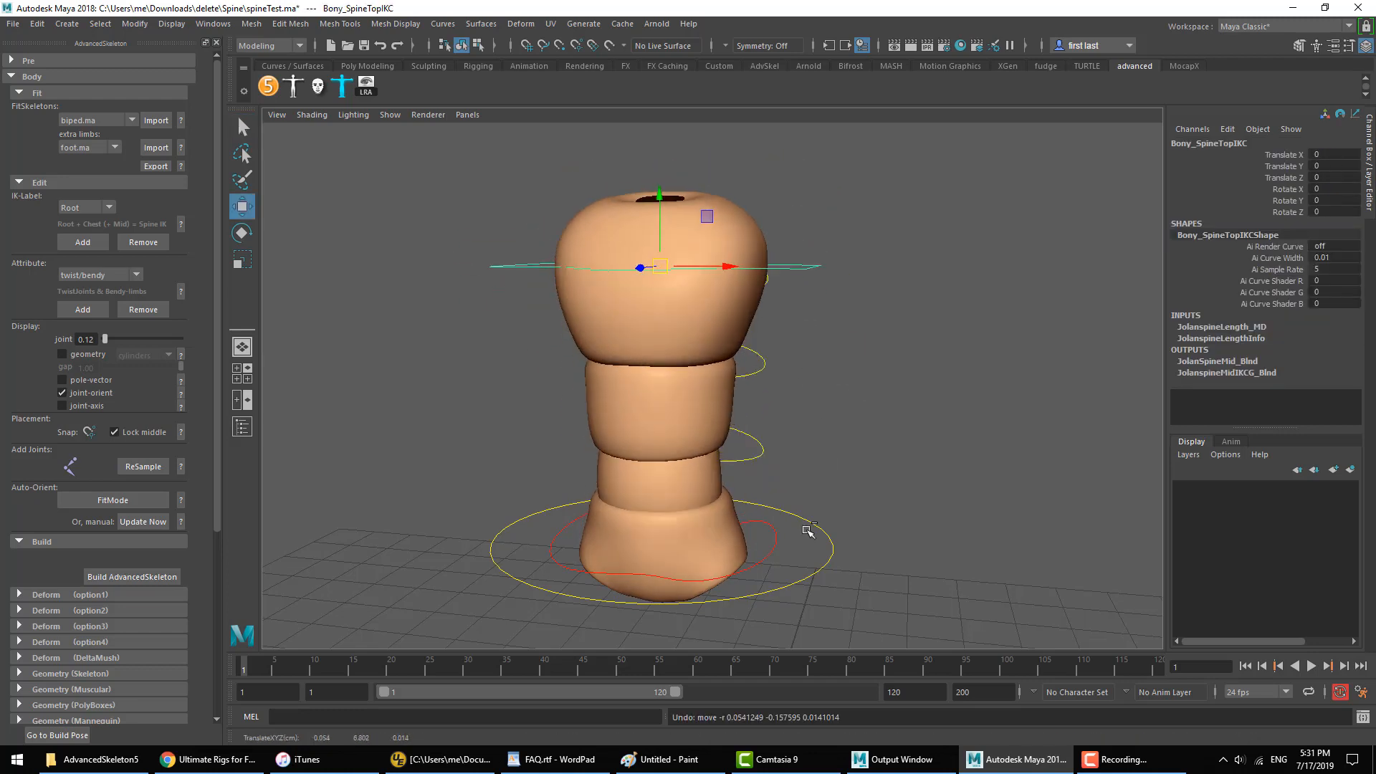
drag(781, 539, 777, 563)
middle_drag(850, 398, 882, 370)
key(ctrl+z)
drag(814, 246, 815, 301)
middle_drag(869, 311, 758, 351)
key(ctrl+z)
Step: Try rotating the Spine01 FK control about -31 degrees and the Spine02 FK control about 27 degrees in Z, undoing each rotation
key(ctrl+z)
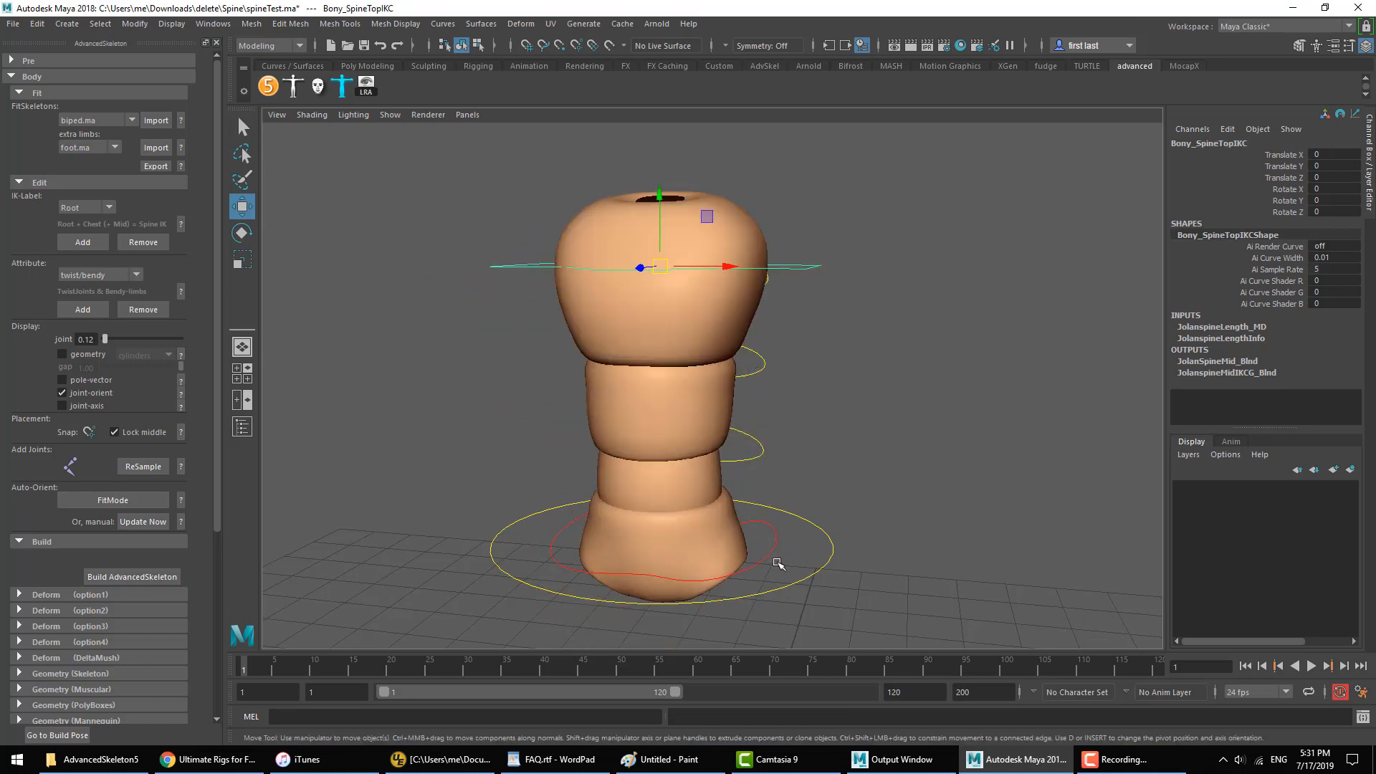
click(749, 362)
key(e)
drag(712, 363, 746, 470)
key(ctrl+z)
click(754, 457)
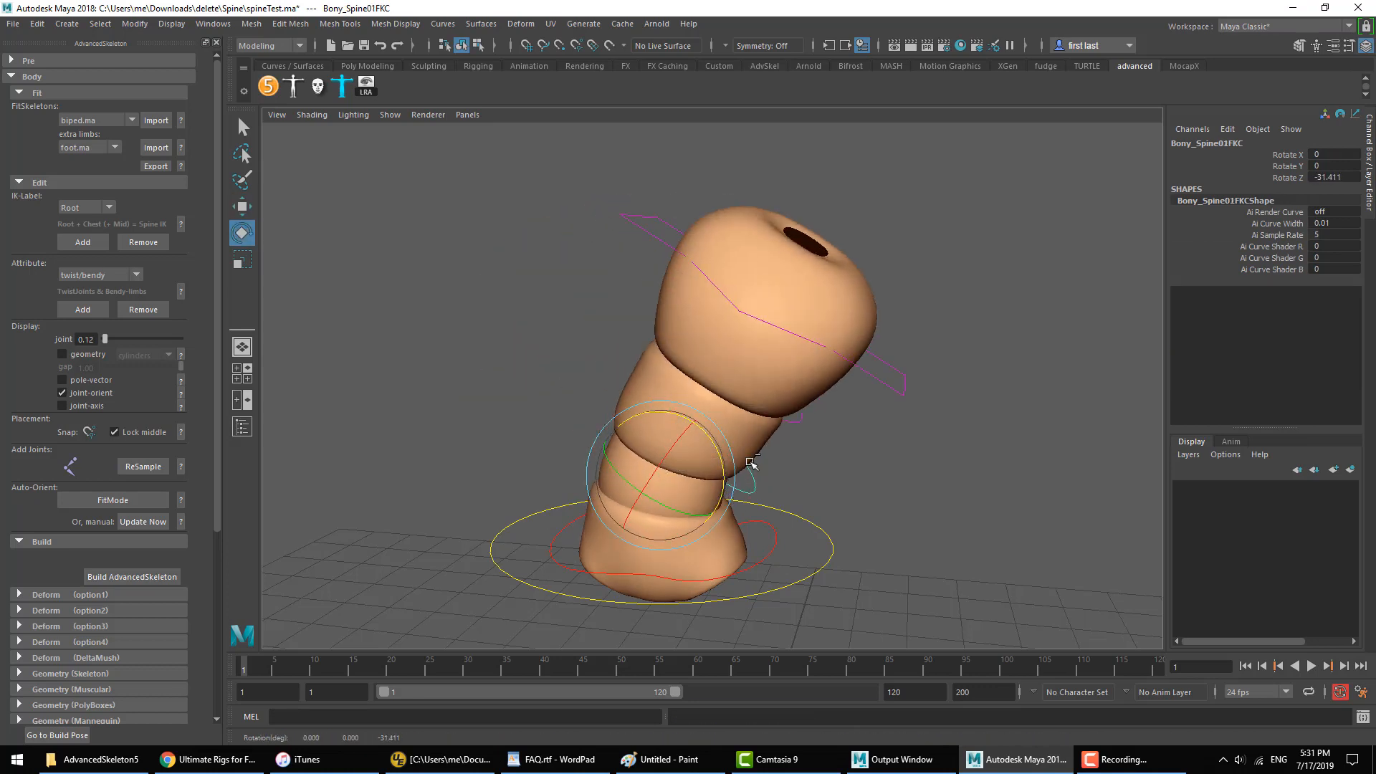
key(ctrl+z)
click(764, 363)
drag(693, 360, 759, 337)
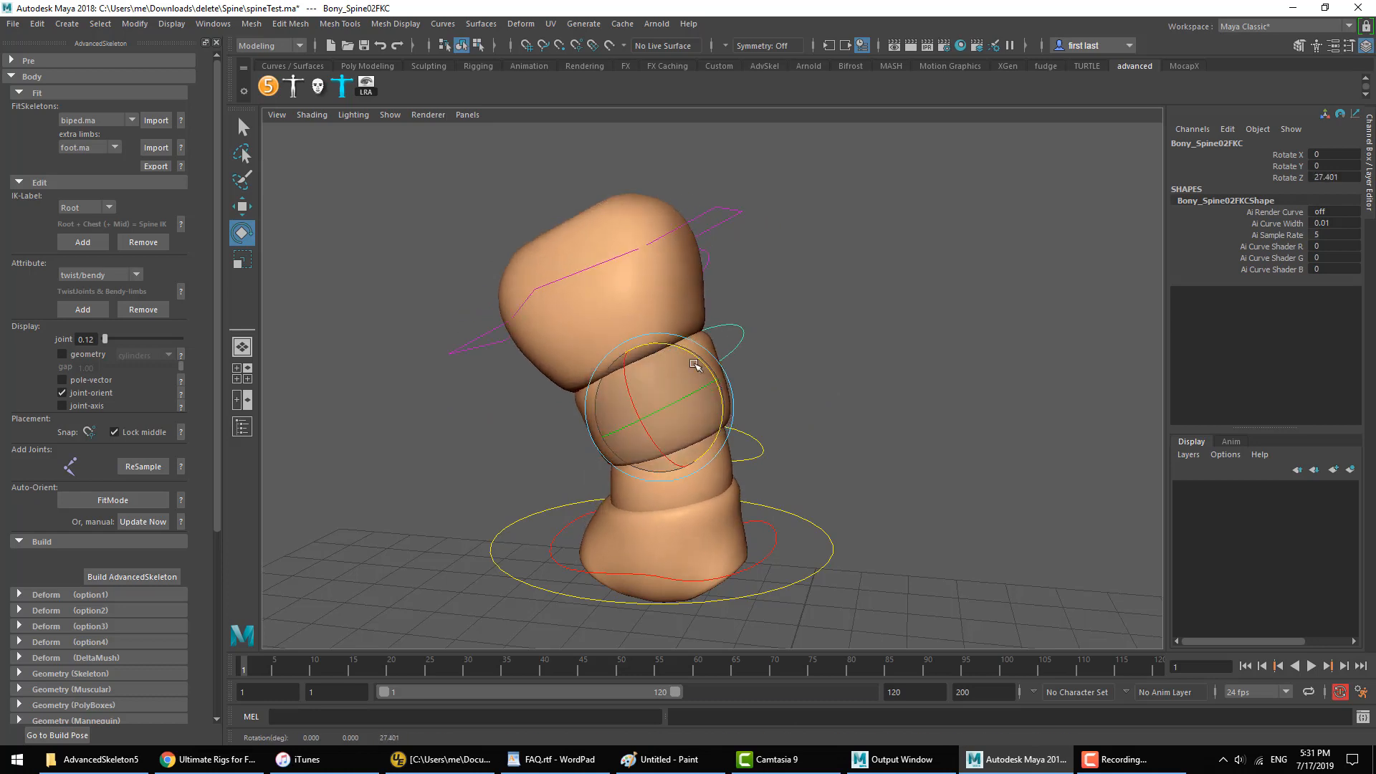
key(ctrl+z)
Step: Try shifting the spine's top IK control and the hip control again, undo each shift, and clear the selection
click(802, 266)
key(w)
middle_drag(798, 344, 775, 429)
key(ctrl+z)
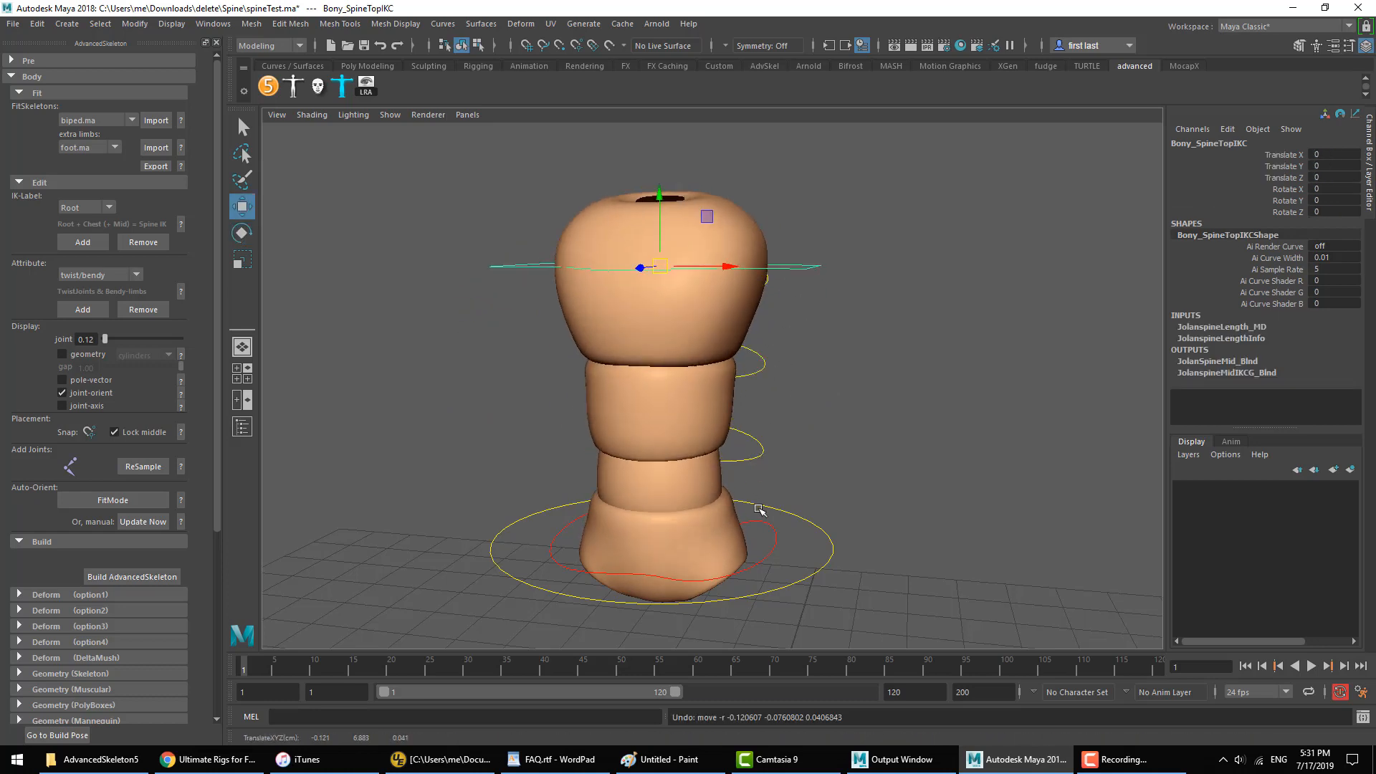
click(760, 521)
middle_drag(798, 557, 810, 469)
key(ctrl+z)
click(803, 267)
middle_drag(828, 344, 811, 354)
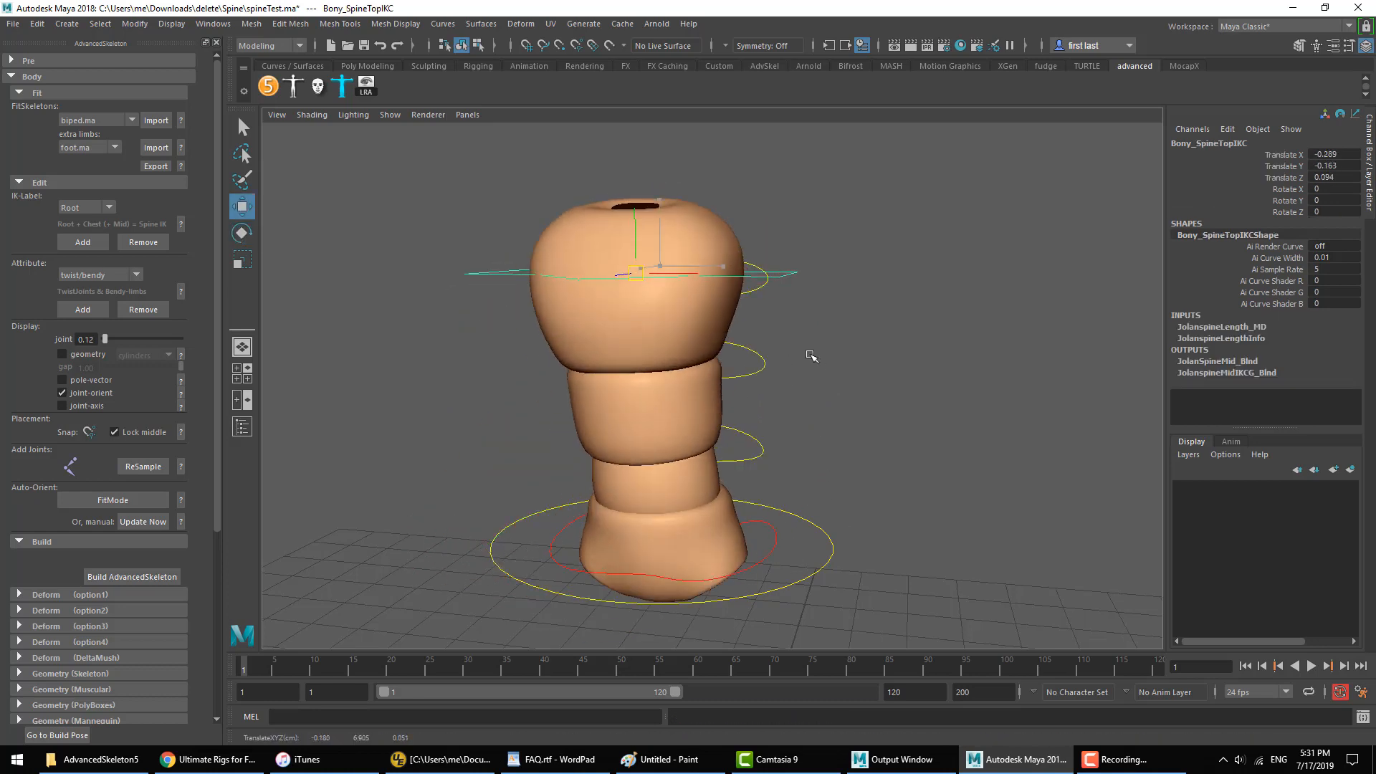
key(ctrl+z)
click(862, 362)
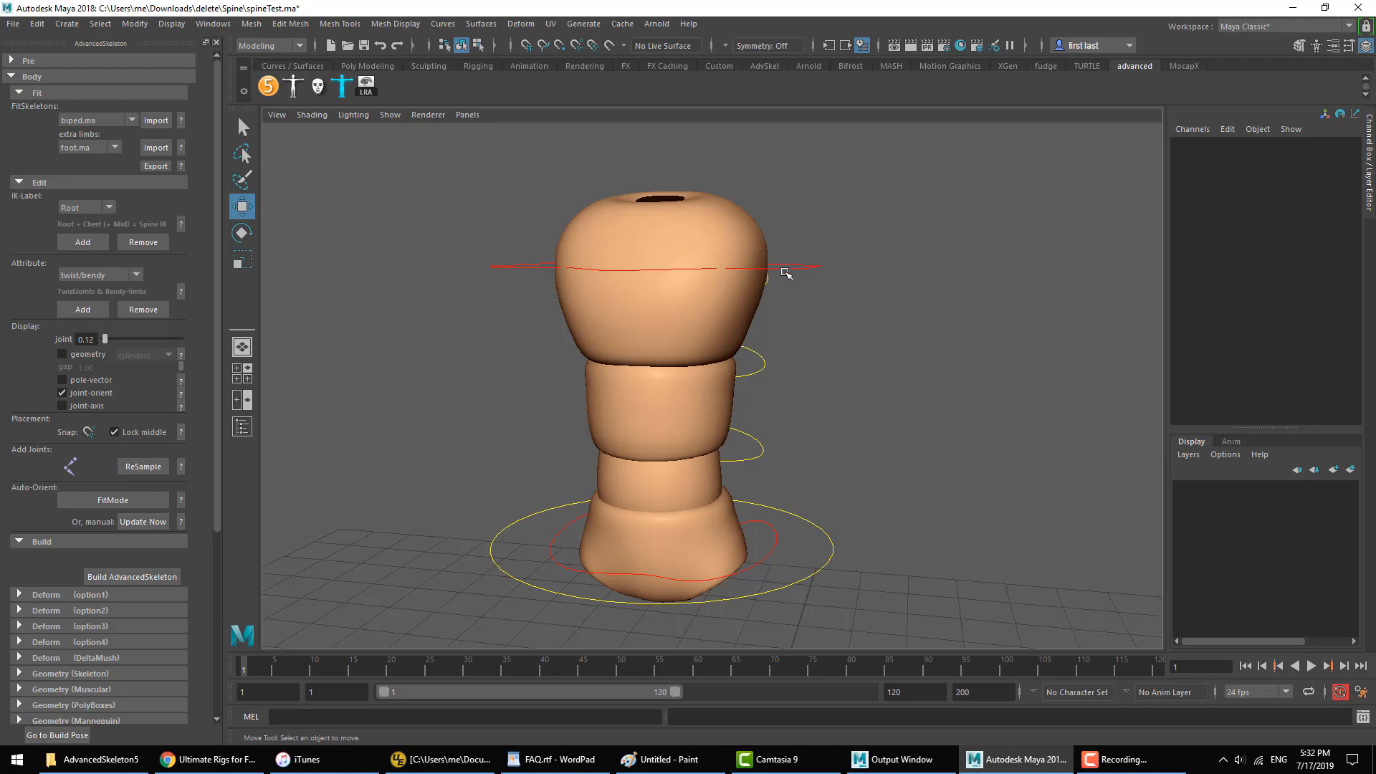
Step: Try bending the spine by rotating the Spine01 FK control about 33 degrees in Z, then undo the bend and deselect
drag(750, 411, 743, 445)
key(e)
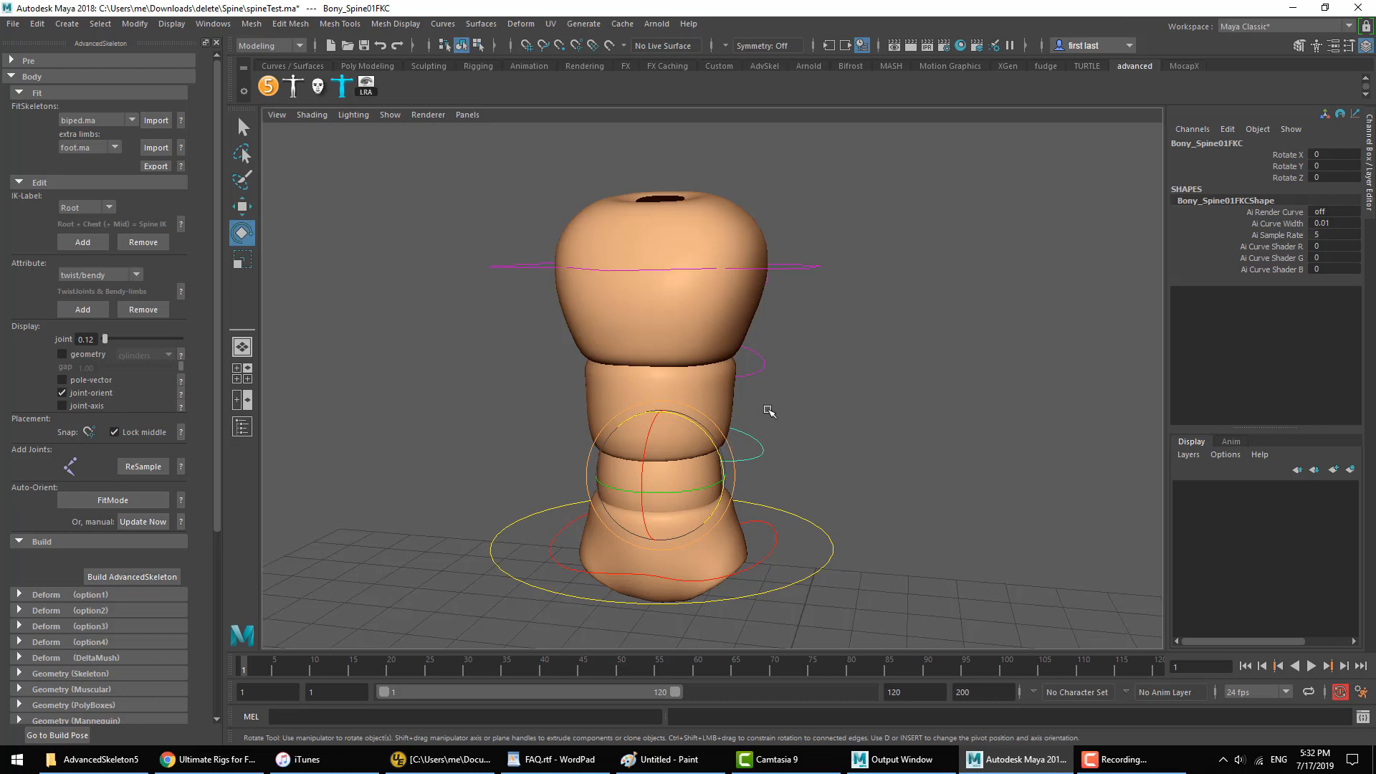
drag(814, 227, 816, 337)
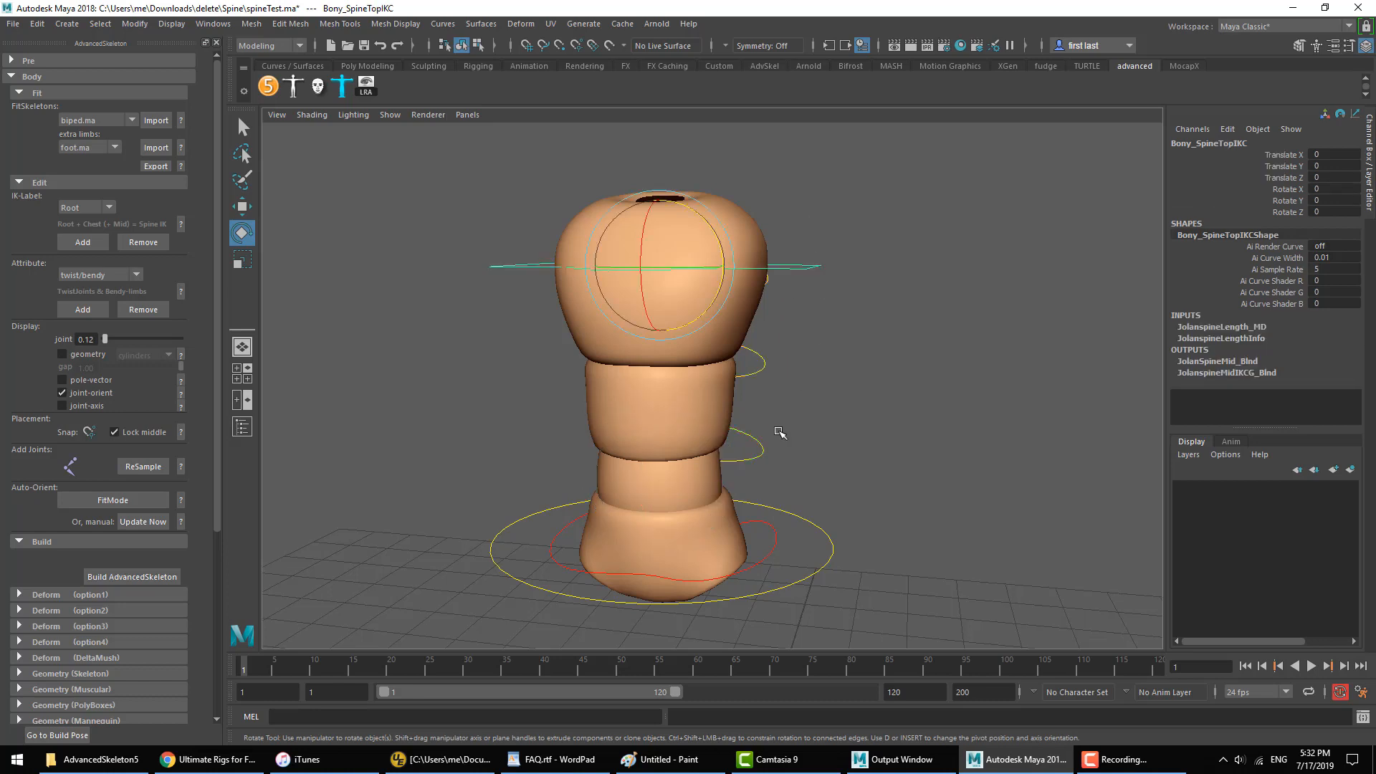
click(757, 451)
drag(713, 441, 718, 422)
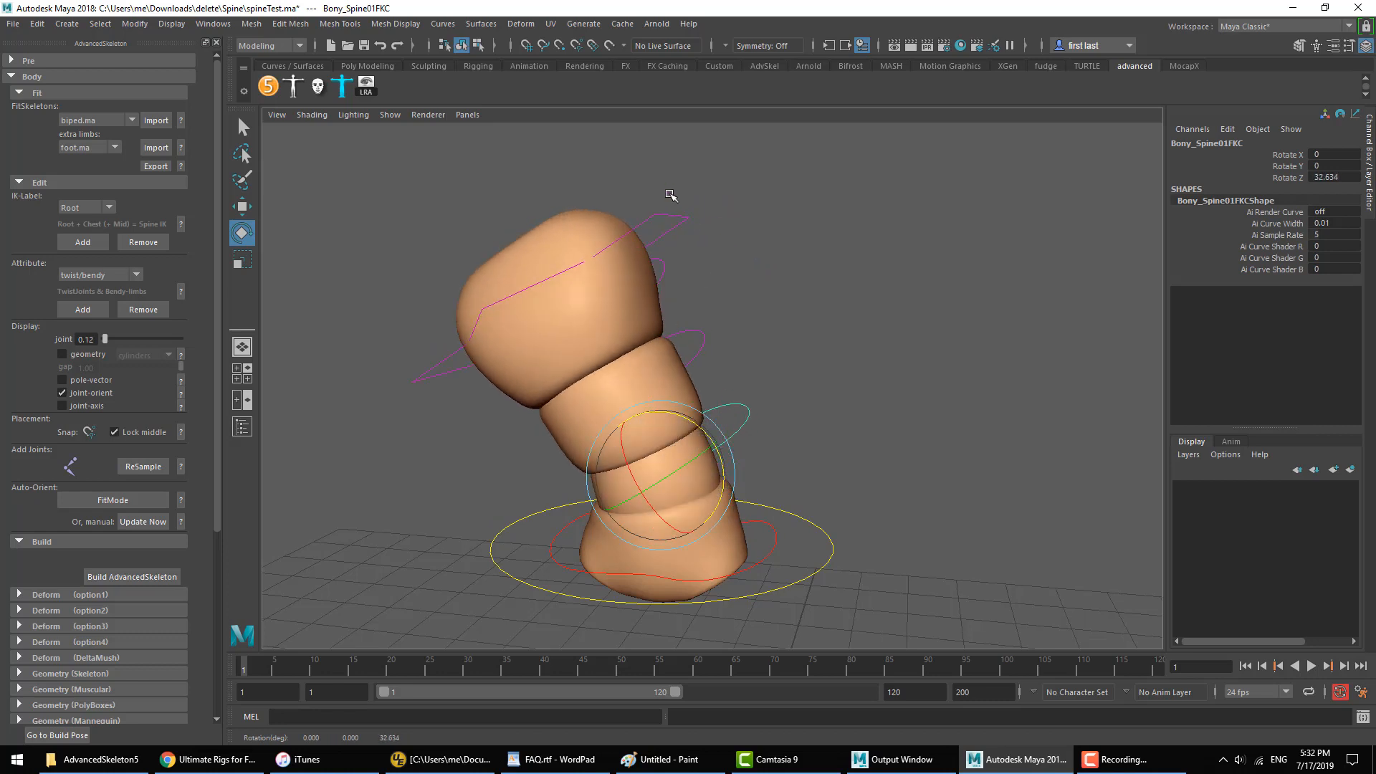
click(662, 228)
key(ctrl+z)
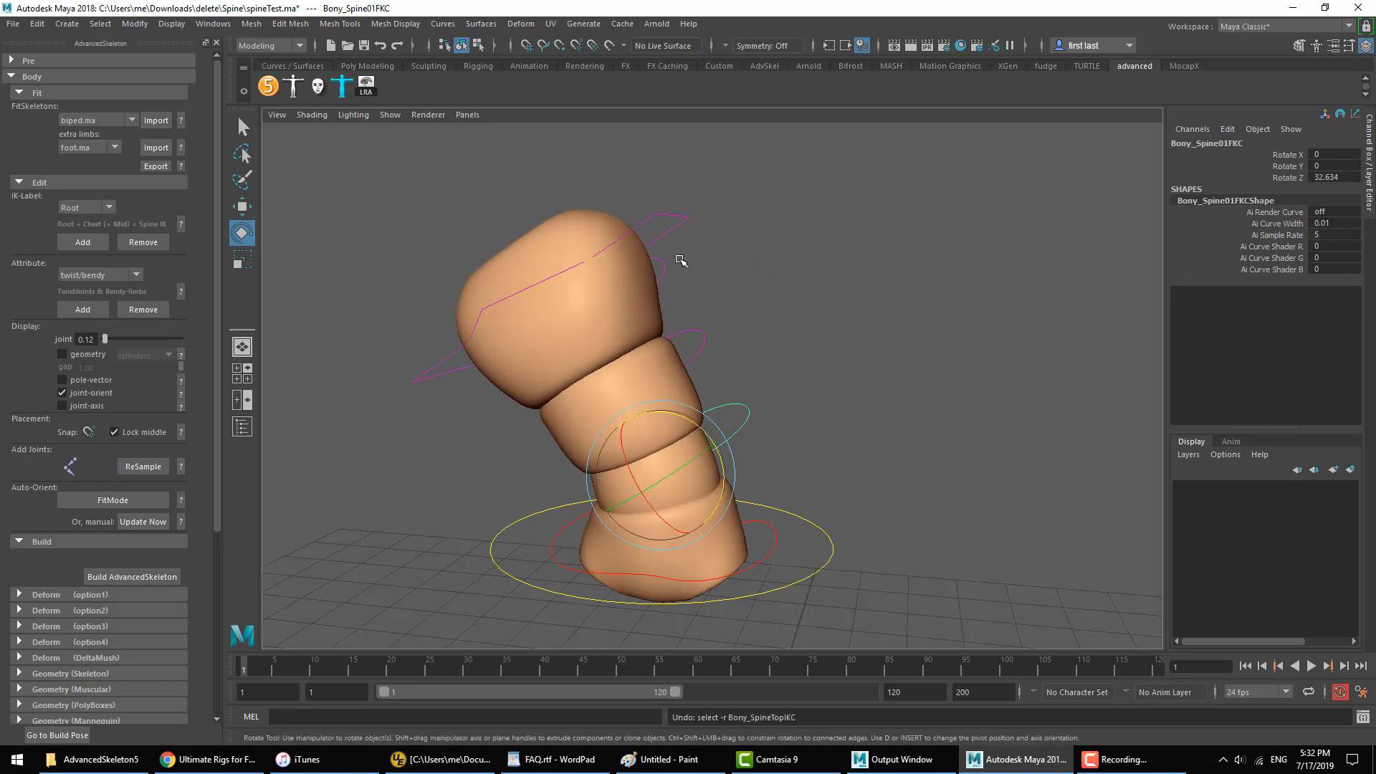
key(ctrl+z)
click(829, 228)
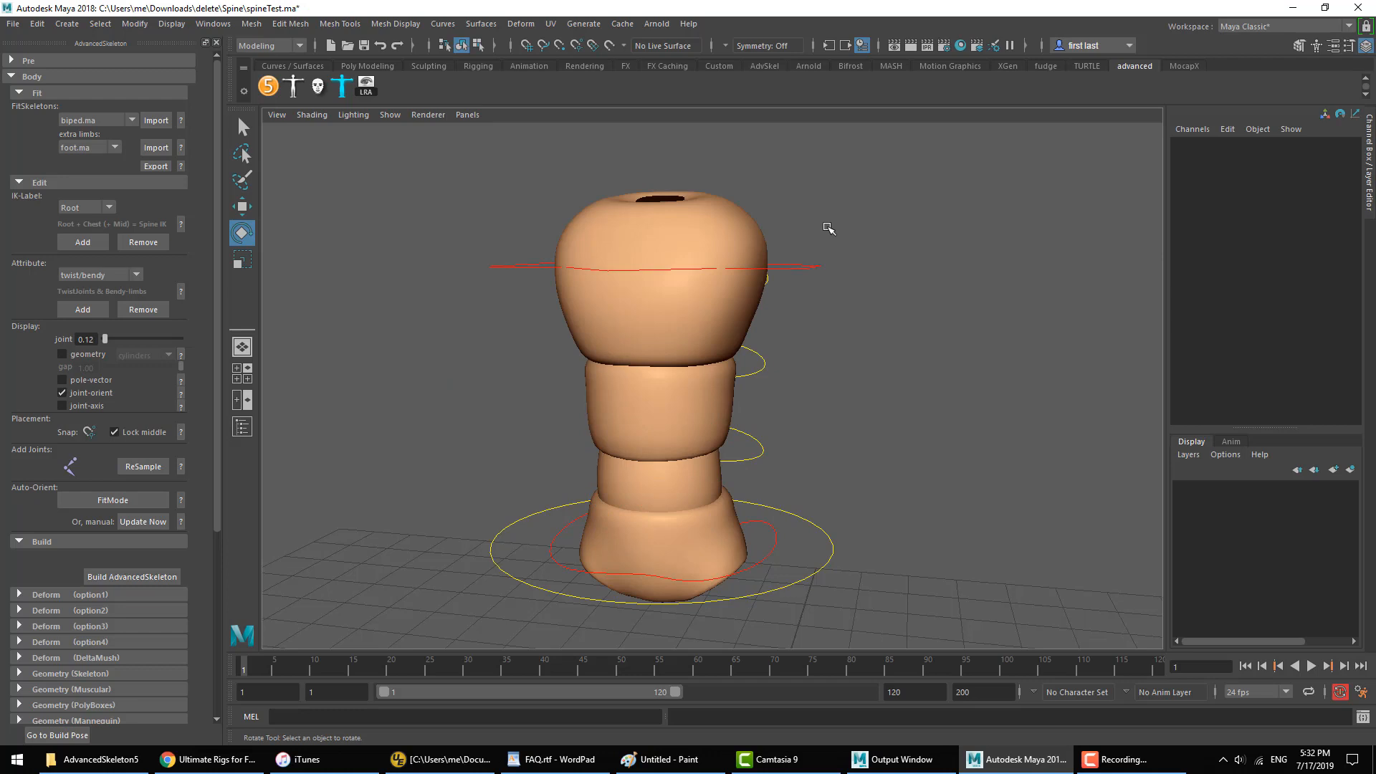
Step: Try moving only the SpineTopIKC control sideways, undo the move, and deselect it
click(801, 261)
key(w)
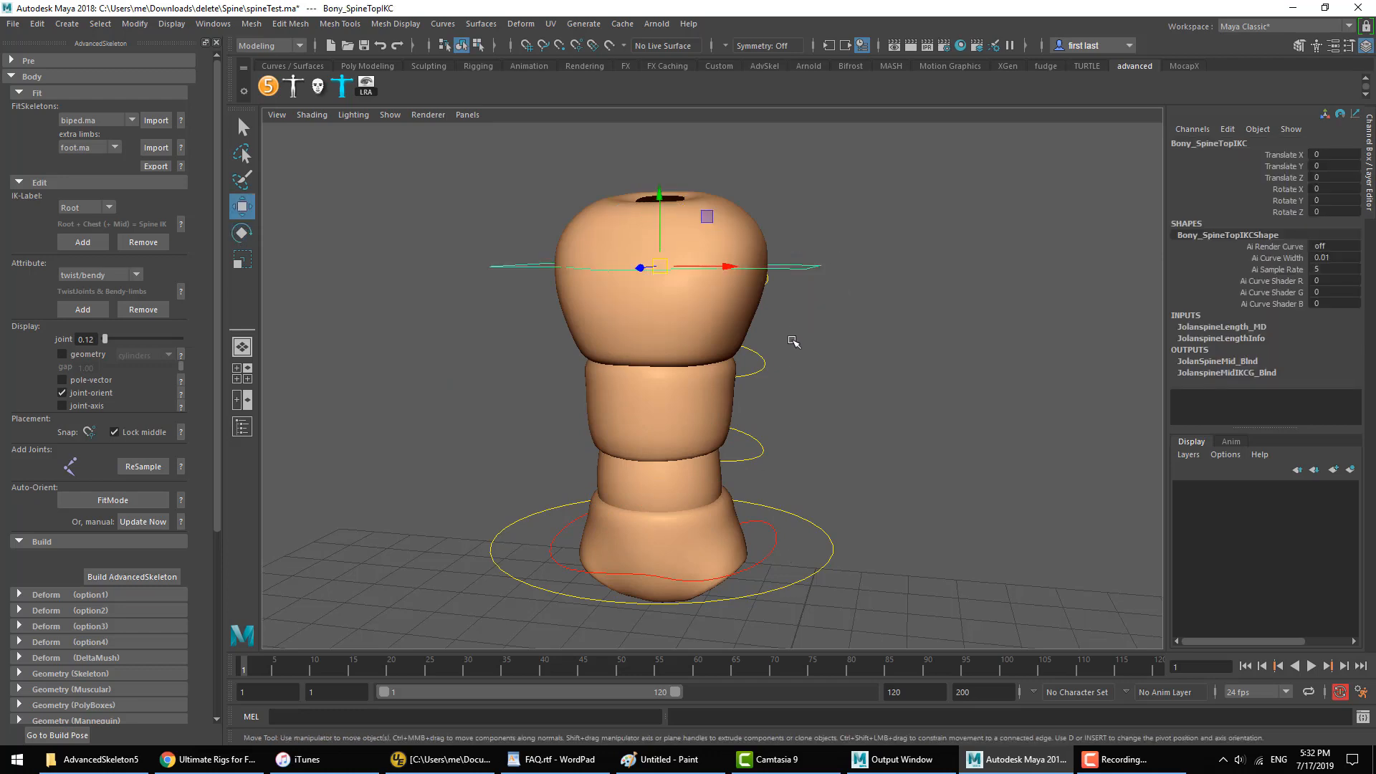
middle_drag(793, 342, 852, 373)
key(ctrl+z)
click(870, 416)
Step: Move the MainHipC control sideways to about 0.72 in Translate X, and the SpineTopIKC control to about 0.82
click(772, 552)
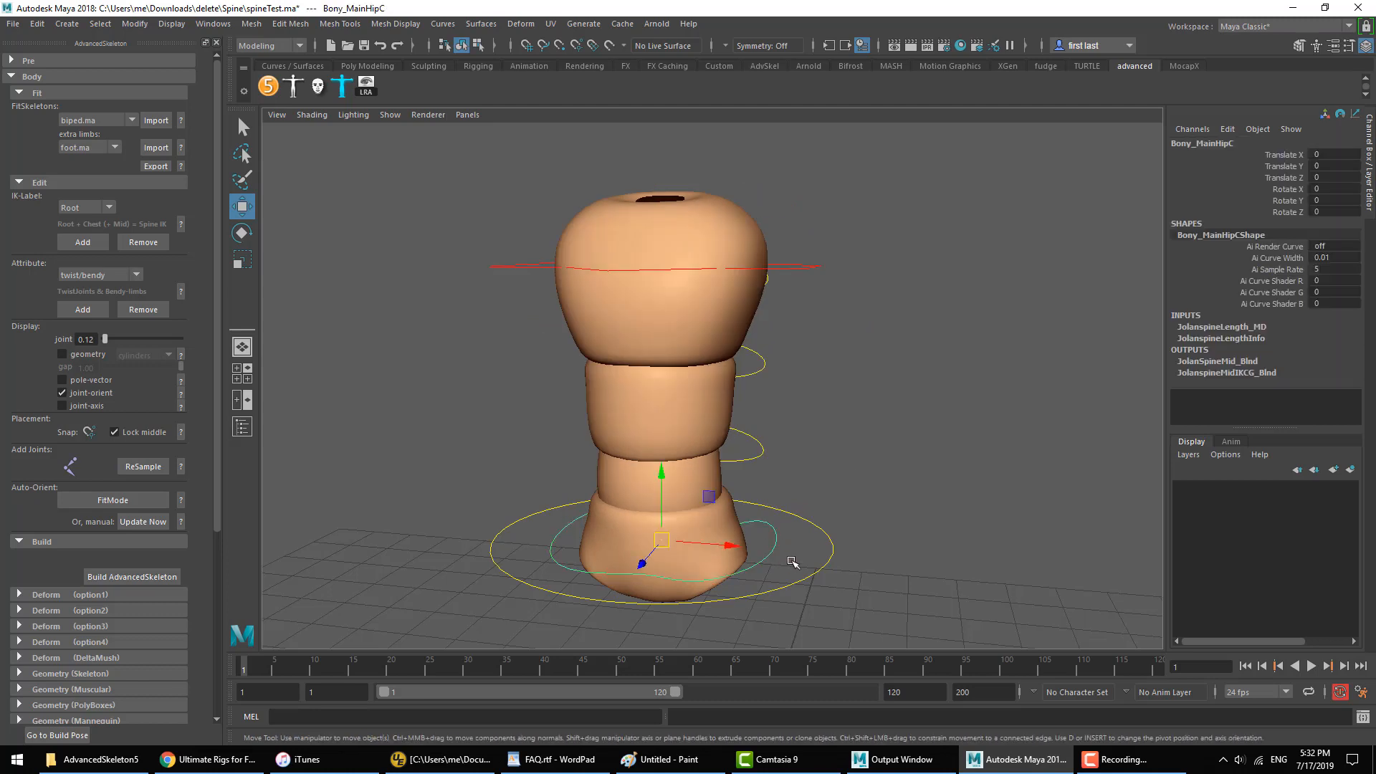
middle_drag(792, 561, 865, 532)
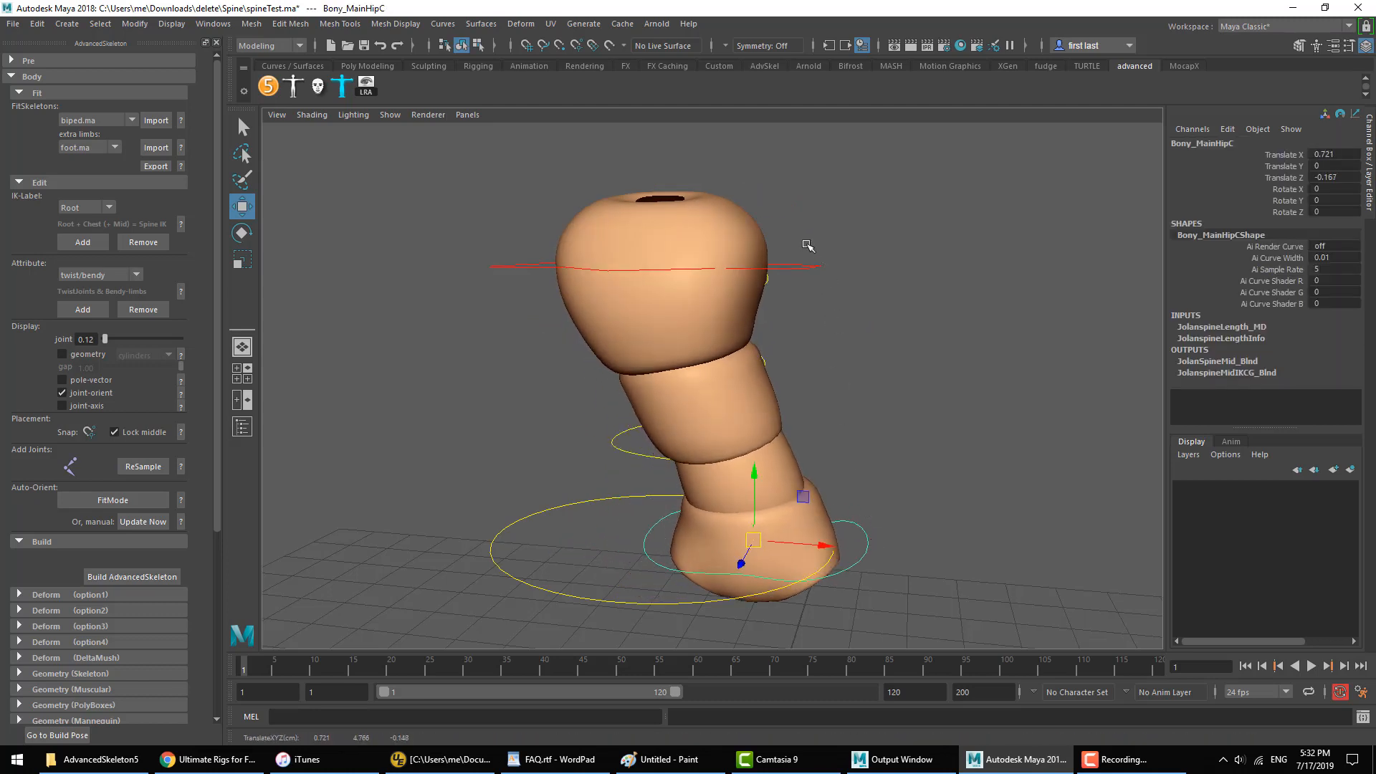
click(811, 267)
middle_drag(820, 315, 932, 330)
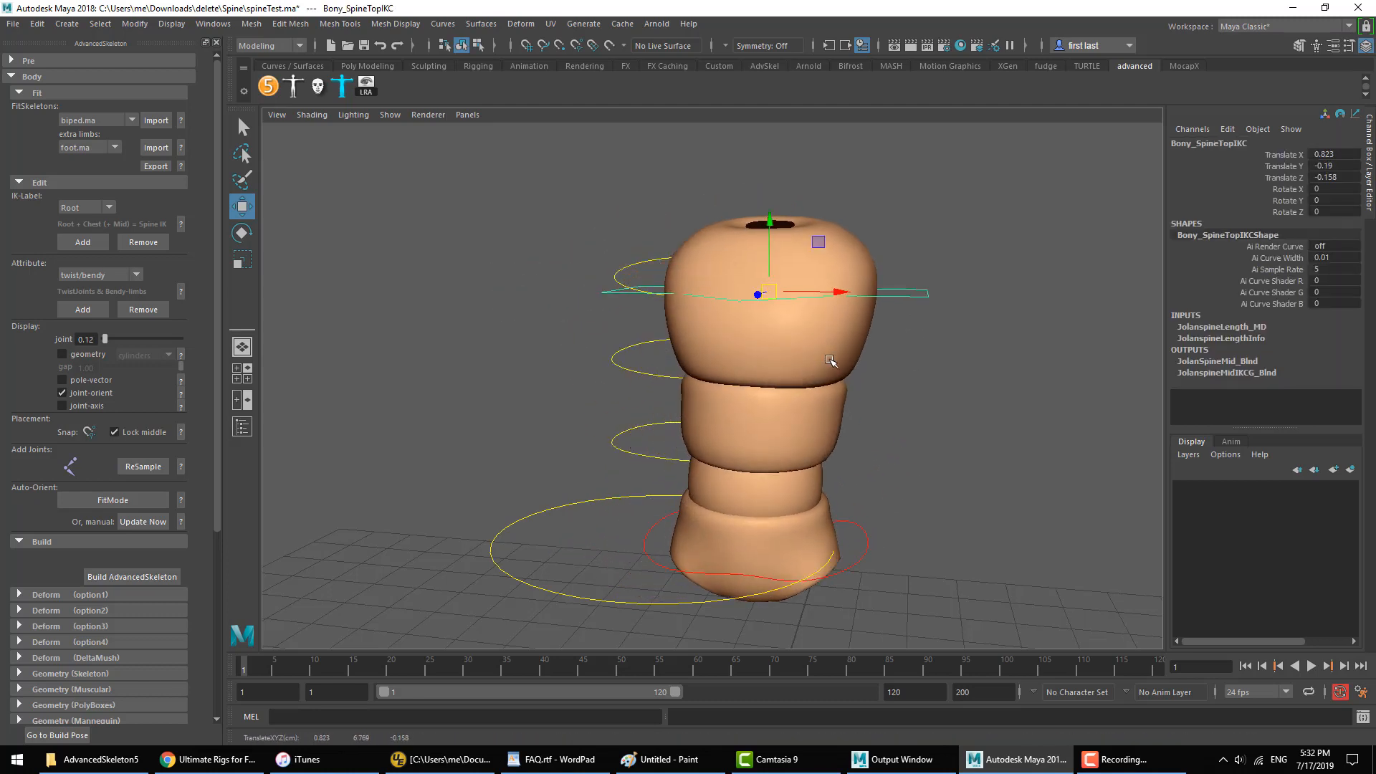
Step: Rotate the SpineTopIKC control to about 10, 73, 13 degrees, and move it and the hip control farther from the FK controls
key(e)
mouse_move(761, 316)
mouse_down()
mouse_move(804, 320)
mouse_move(746, 325)
mouse_move(763, 317)
mouse_up()
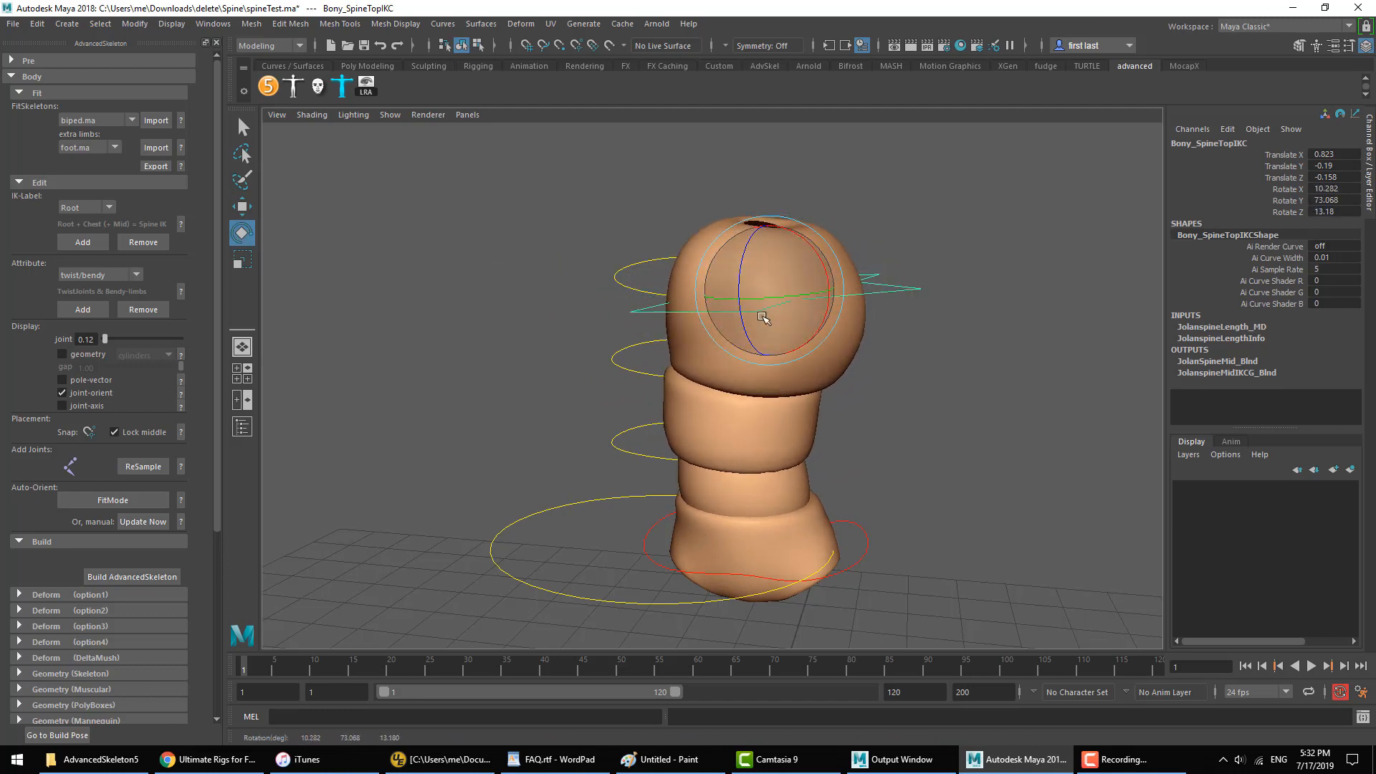
key(w)
middle_drag(762, 318, 796, 319)
click(862, 563)
middle_drag(864, 563, 896, 543)
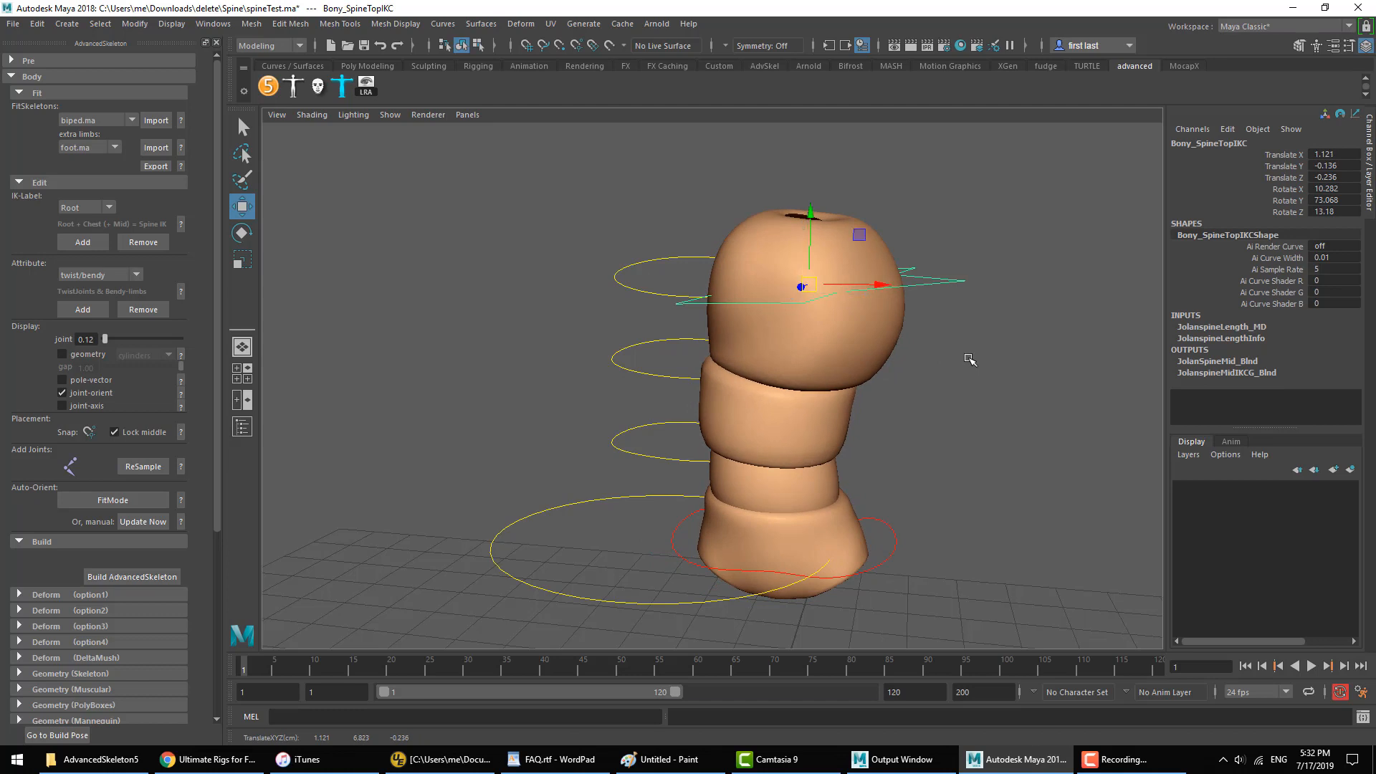
click(767, 536)
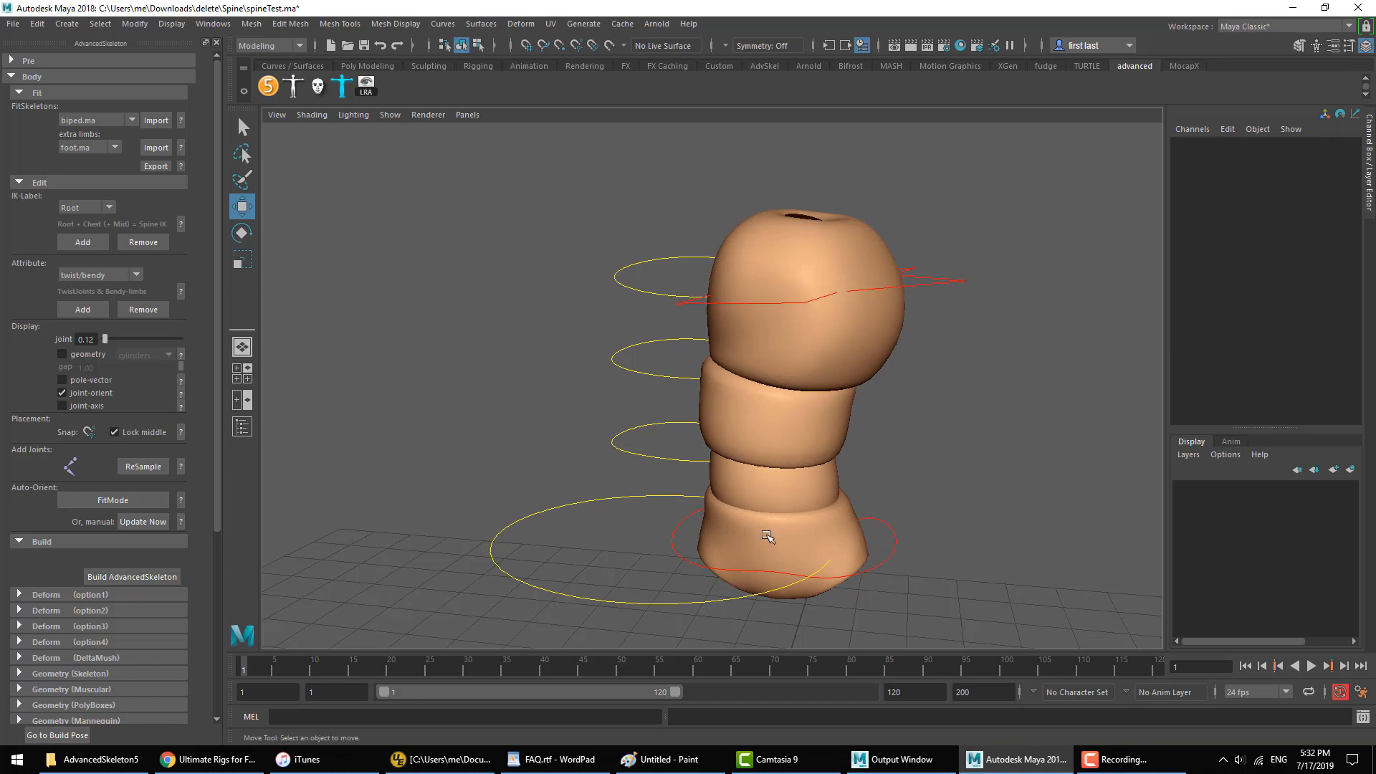
Step: Rotate the Spine01 FK control so the spine and the FK controls above it lean sideways
click(670, 428)
key(e)
mouse_move(670, 428)
mouse_down()
mouse_move(687, 428)
mouse_move(659, 435)
mouse_up()
Step: Move the MainHipC control to about 1.36, 0.41, -0.38 in translation
key(w)
click(898, 603)
drag(885, 556, 888, 581)
middle_drag(889, 582, 922, 548)
drag(811, 505, 836, 489)
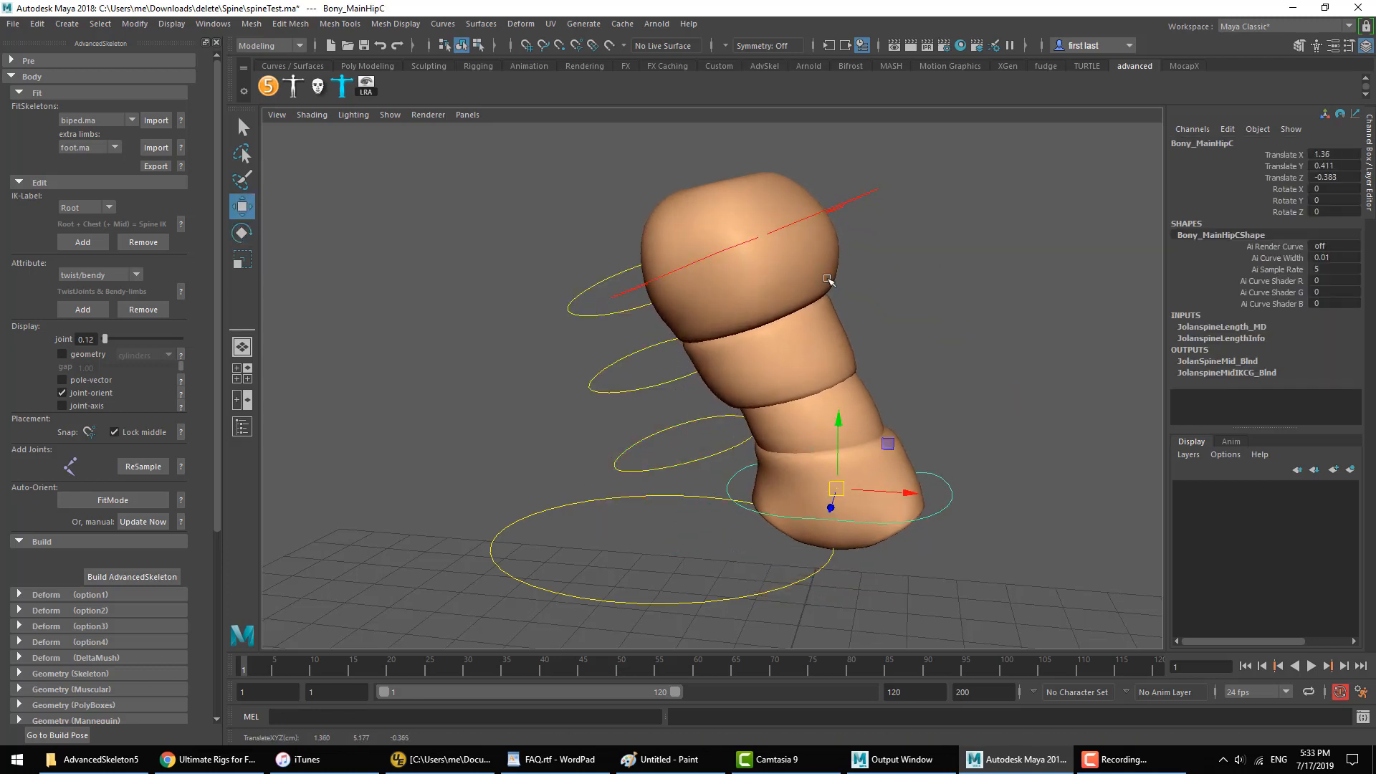
Step: Move the SpineTopIKC control outward above the hips and rotate it to about -13, 26, -18 degrees
click(850, 207)
middle_drag(878, 278, 991, 284)
key(e)
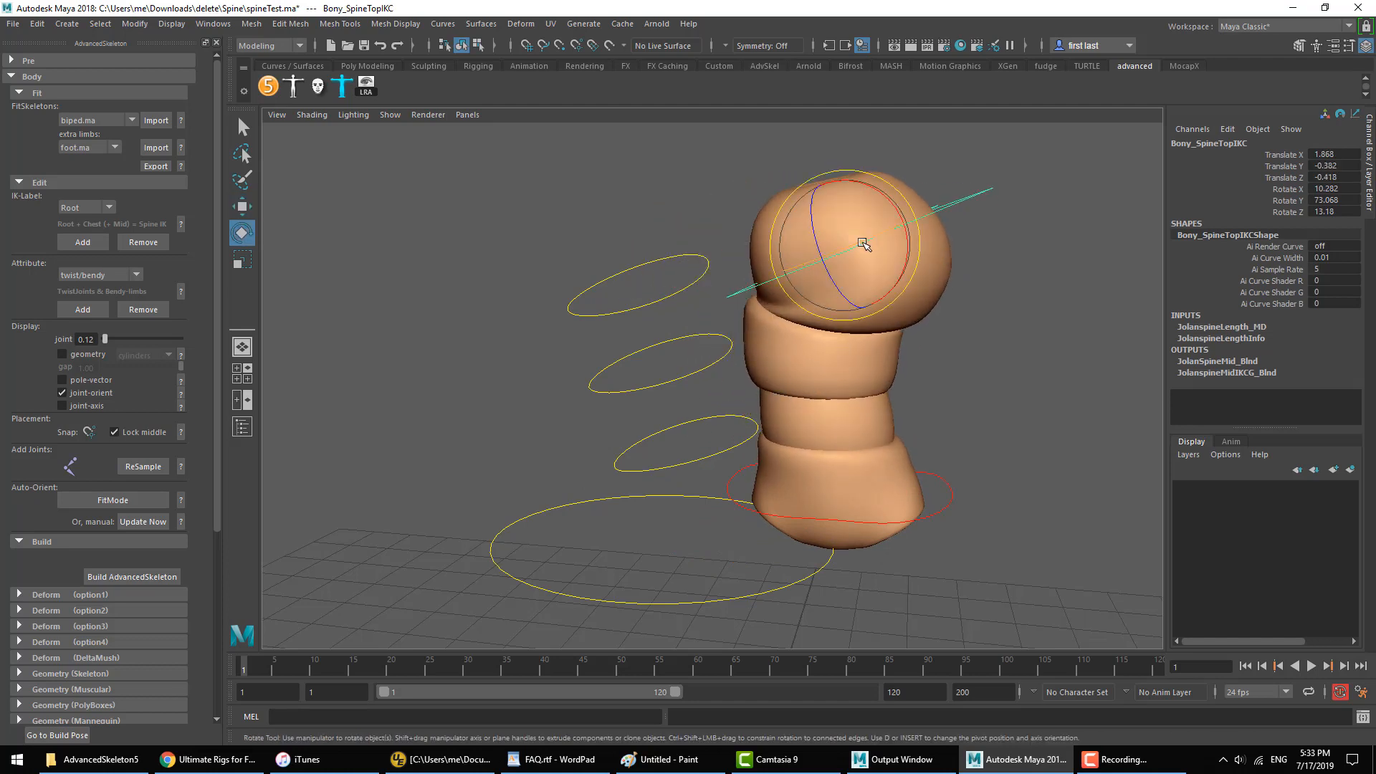
mouse_move(862, 240)
mouse_down()
mouse_move(850, 260)
mouse_move(817, 270)
mouse_move(854, 236)
mouse_up()
key(w)
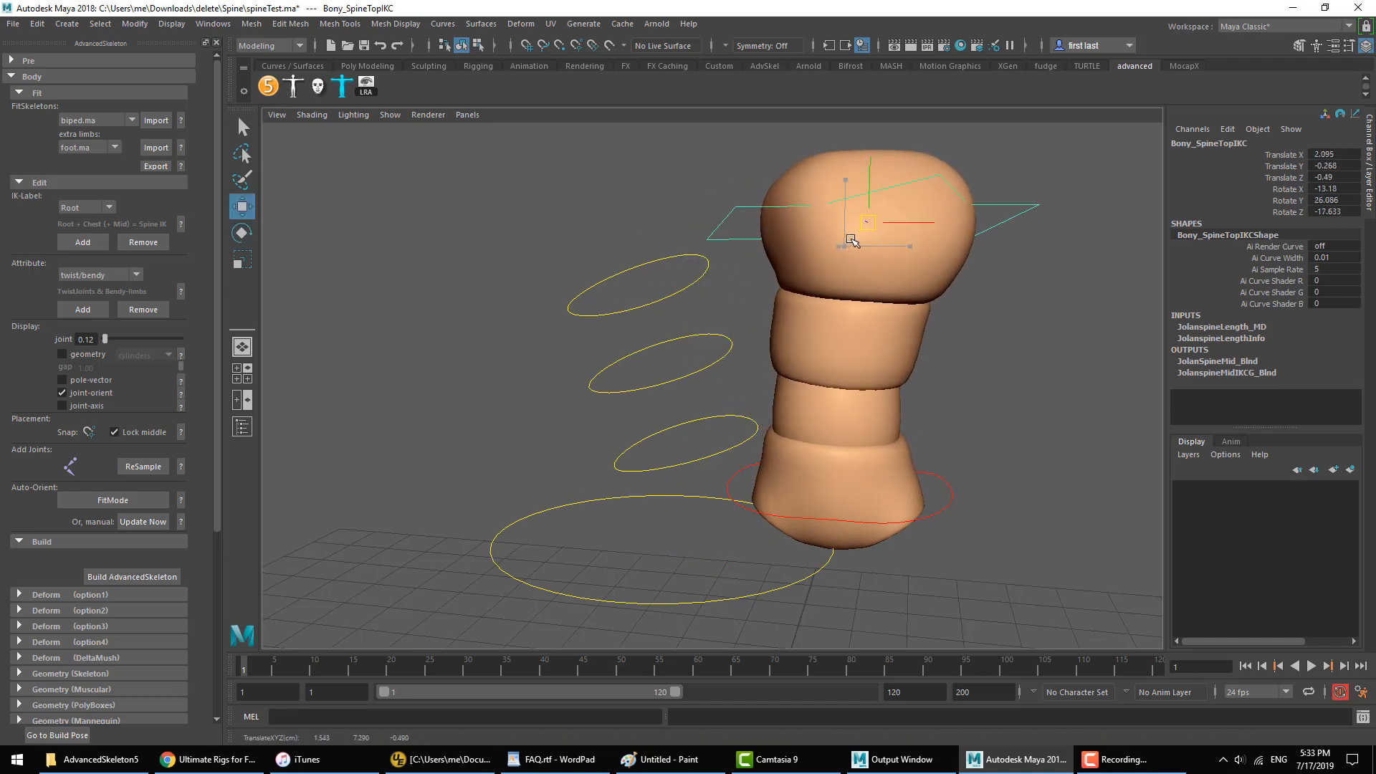
Step: Try rotating the Spine03 FK control about 2 degrees in Z, and undo the rotation
click(649, 311)
key(e)
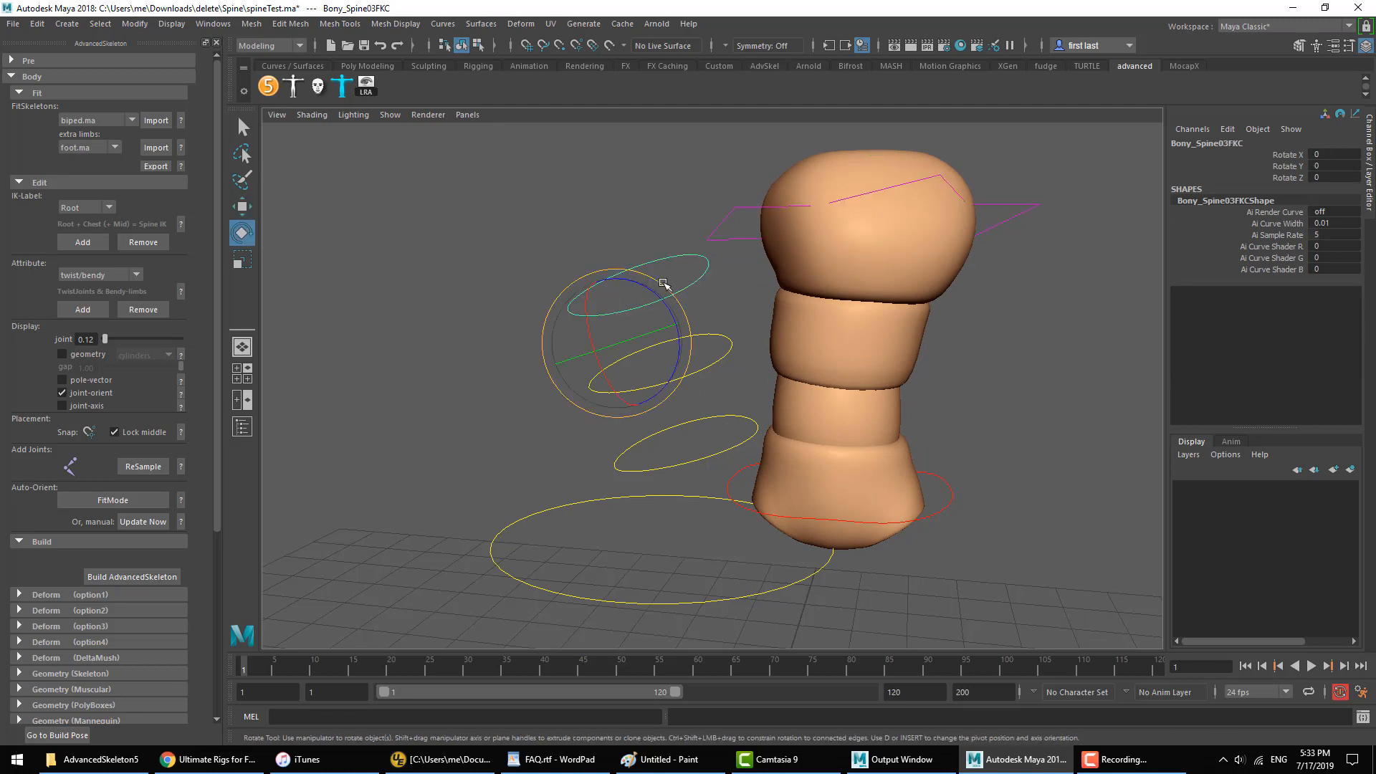
mouse_move(658, 287)
mouse_down()
mouse_move(679, 306)
mouse_move(623, 307)
mouse_move(652, 304)
mouse_up()
key(ctrl+z)
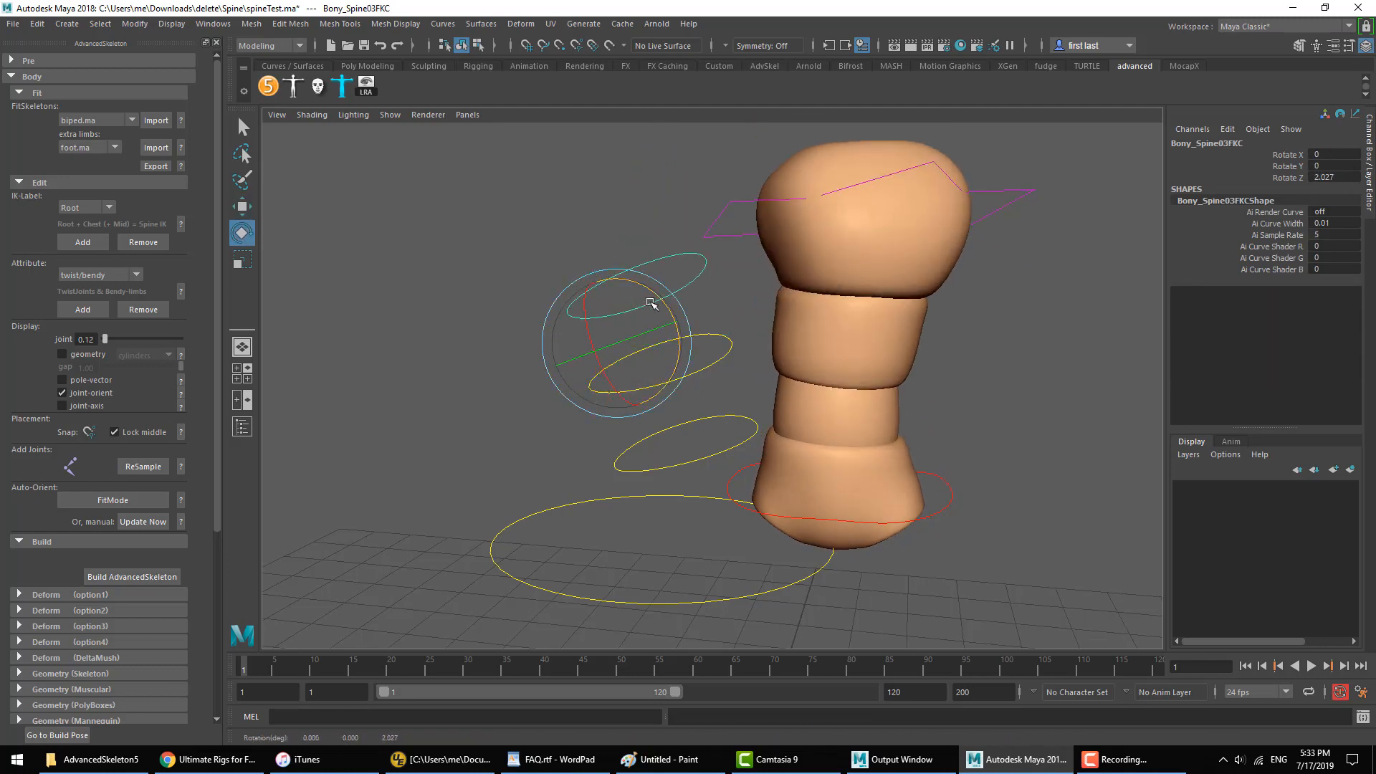
key(ctrl+z)
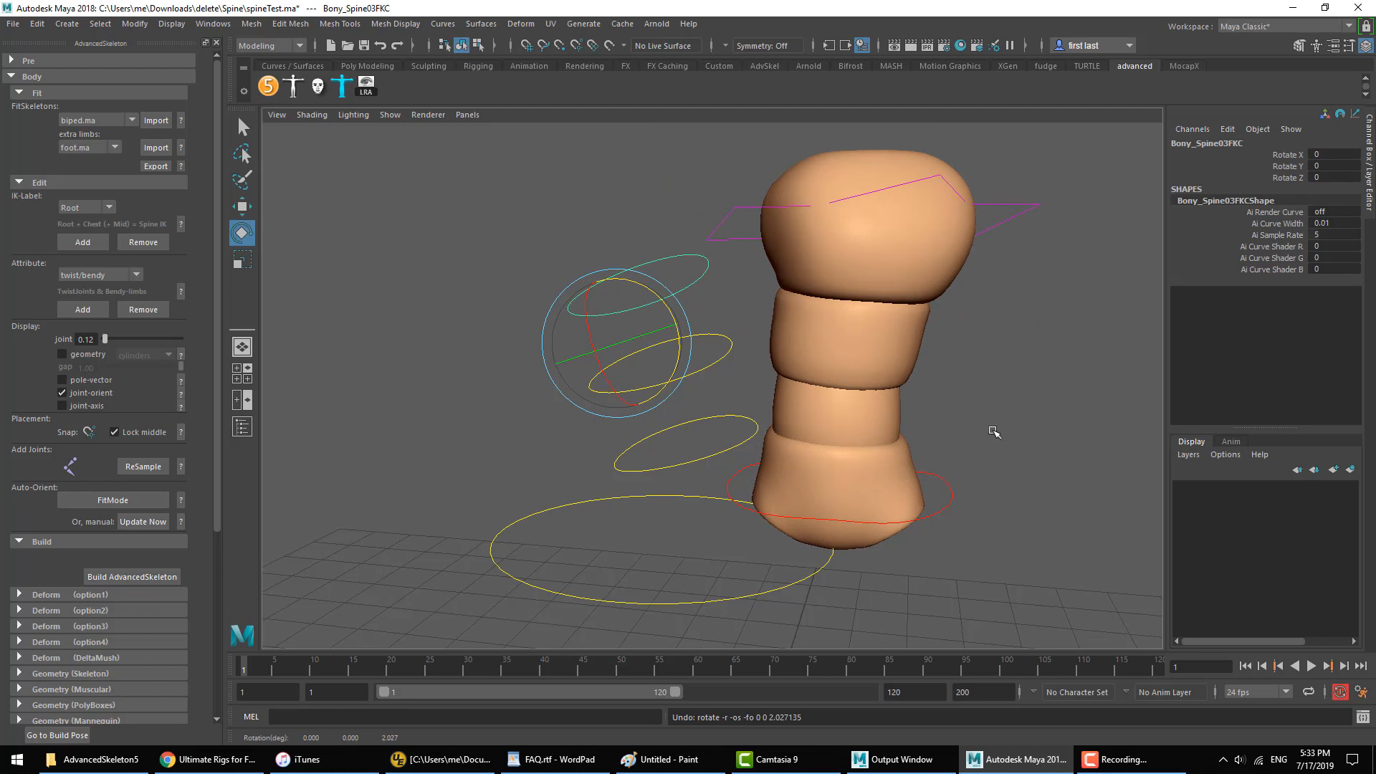
Step: Move the hip control farther out and up, and the SpineTopIKC control to about 2.53, -0.03, -0.63 in translation
click(947, 504)
key(w)
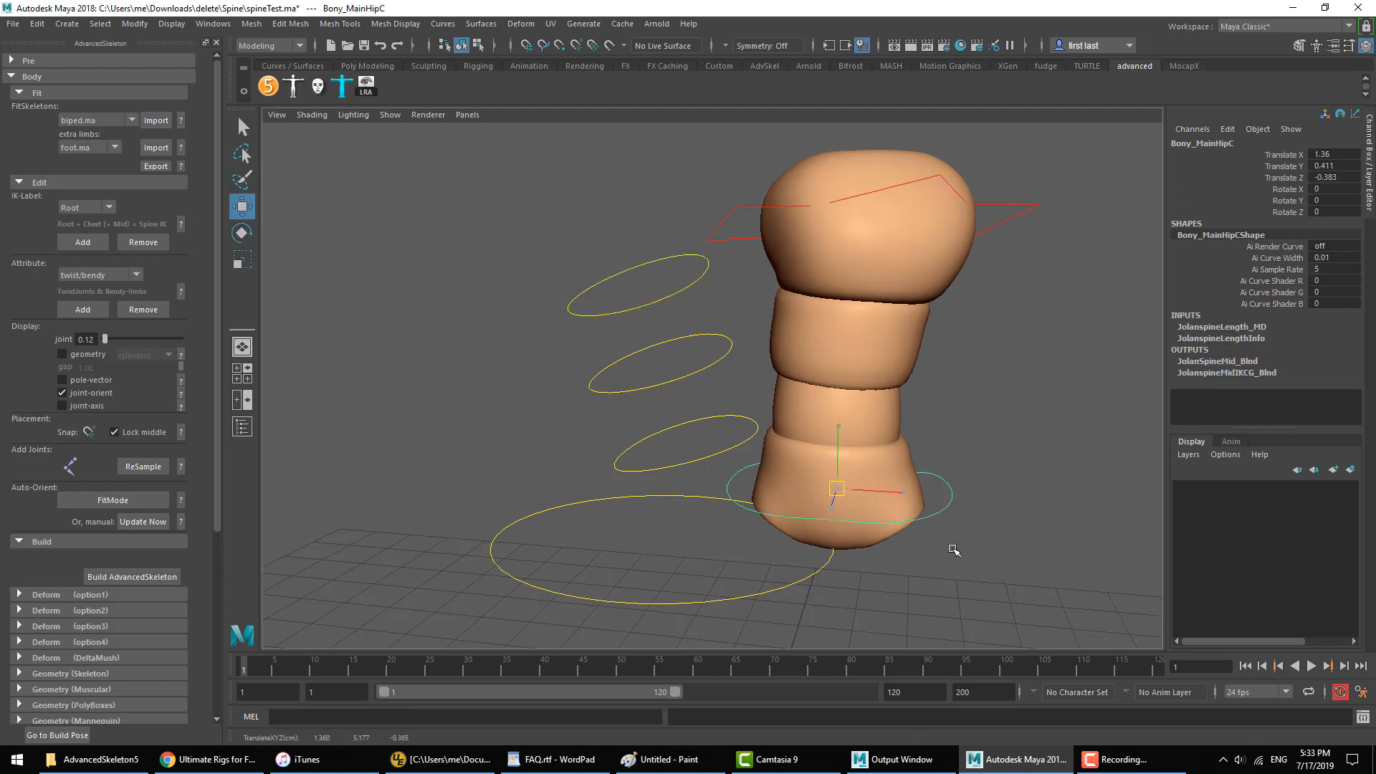
middle_drag(954, 550, 990, 530)
click(1022, 204)
middle_drag(1024, 254, 1067, 210)
Step: Try rotating the offset Spine03 FK control to about -12 degrees in Z, and undo the rotation
click(658, 290)
click(663, 301)
key(e)
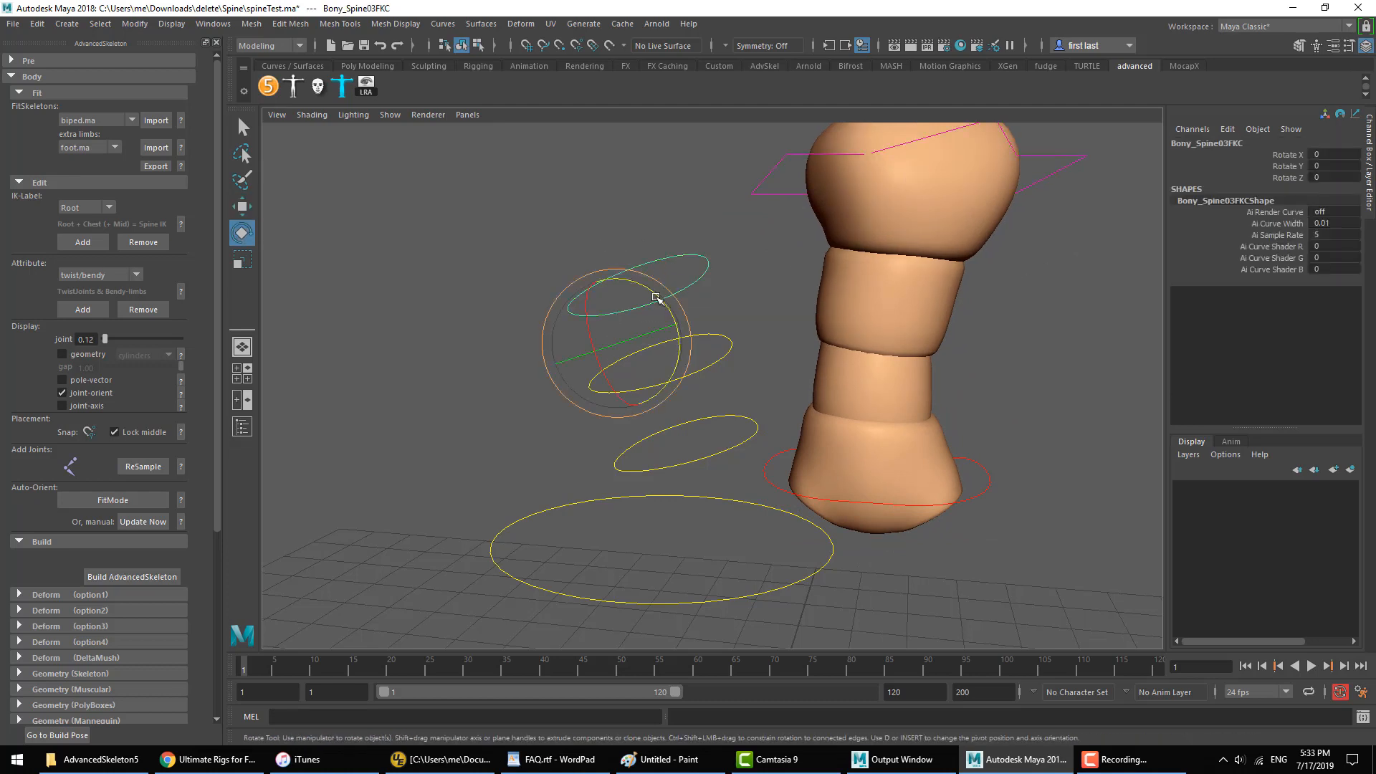
drag(657, 298, 624, 326)
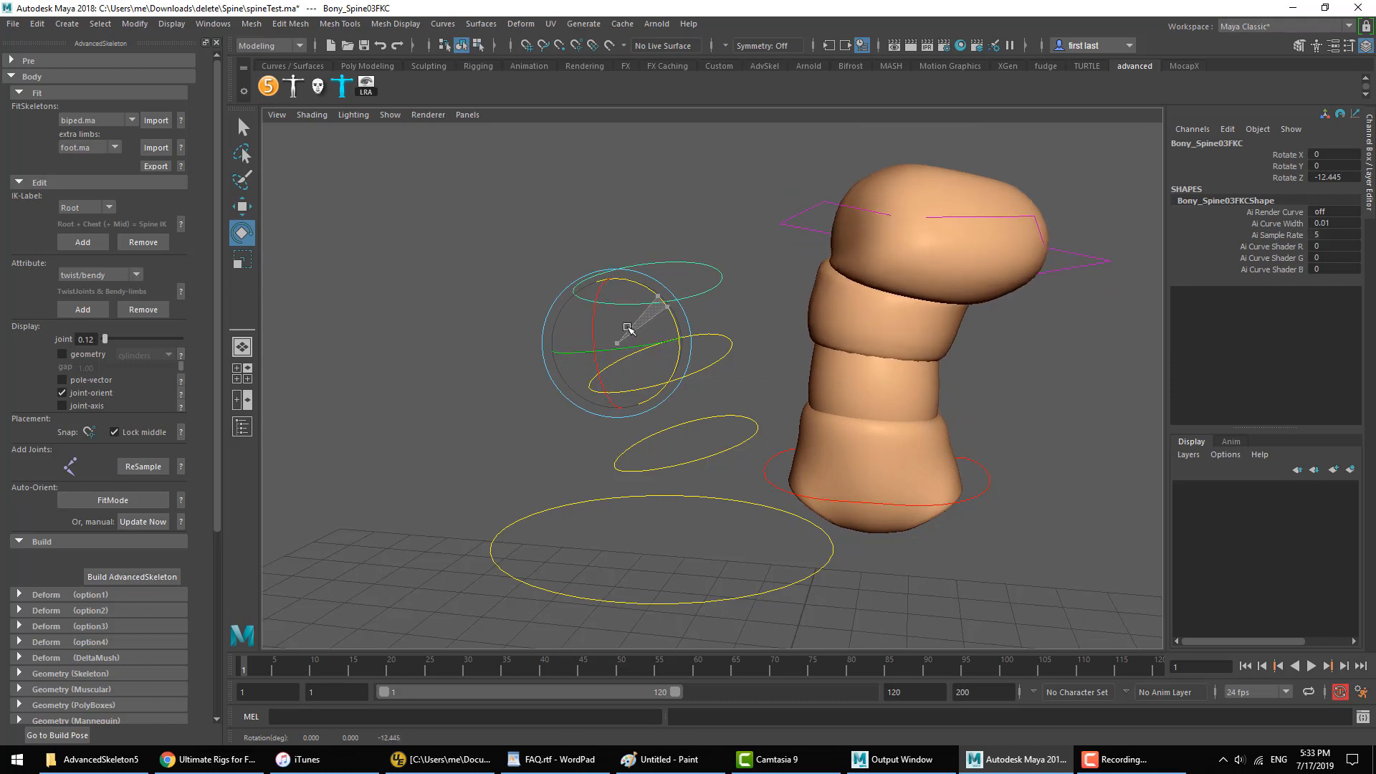
key(ctrl+z)
Step: Move the SpineTopIKC control slightly down and back toward the FK controls, and clear the selection
click(995, 238)
click(1042, 183)
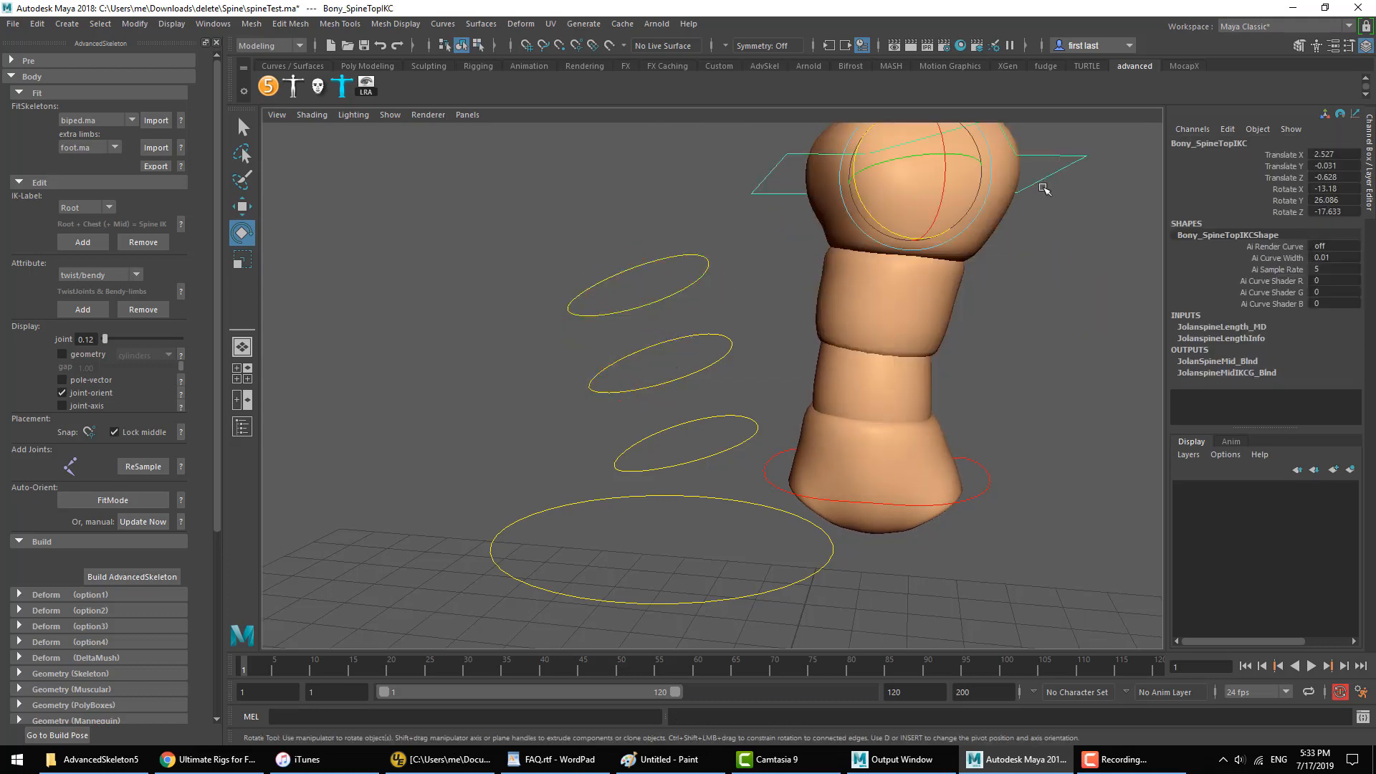
key(w)
mouse_move(1028, 251)
middle_down()
mouse_move(984, 258)
mouse_move(989, 291)
mouse_move(893, 294)
mouse_move(1010, 225)
mouse_move(1012, 265)
middle_up()
click(1037, 222)
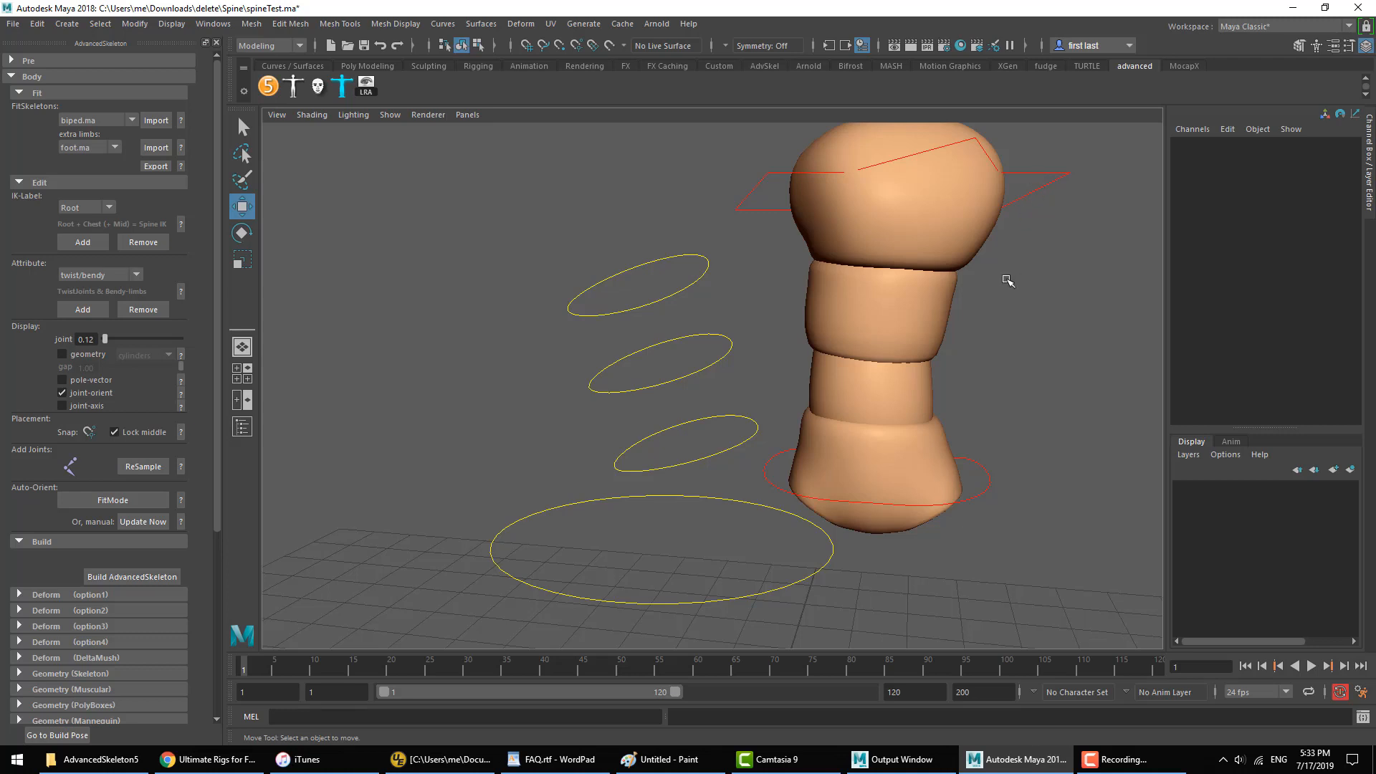
Step: Start a new scene without saving spineTest.ma, and import the biped.ma fit skeleton
click(1018, 219)
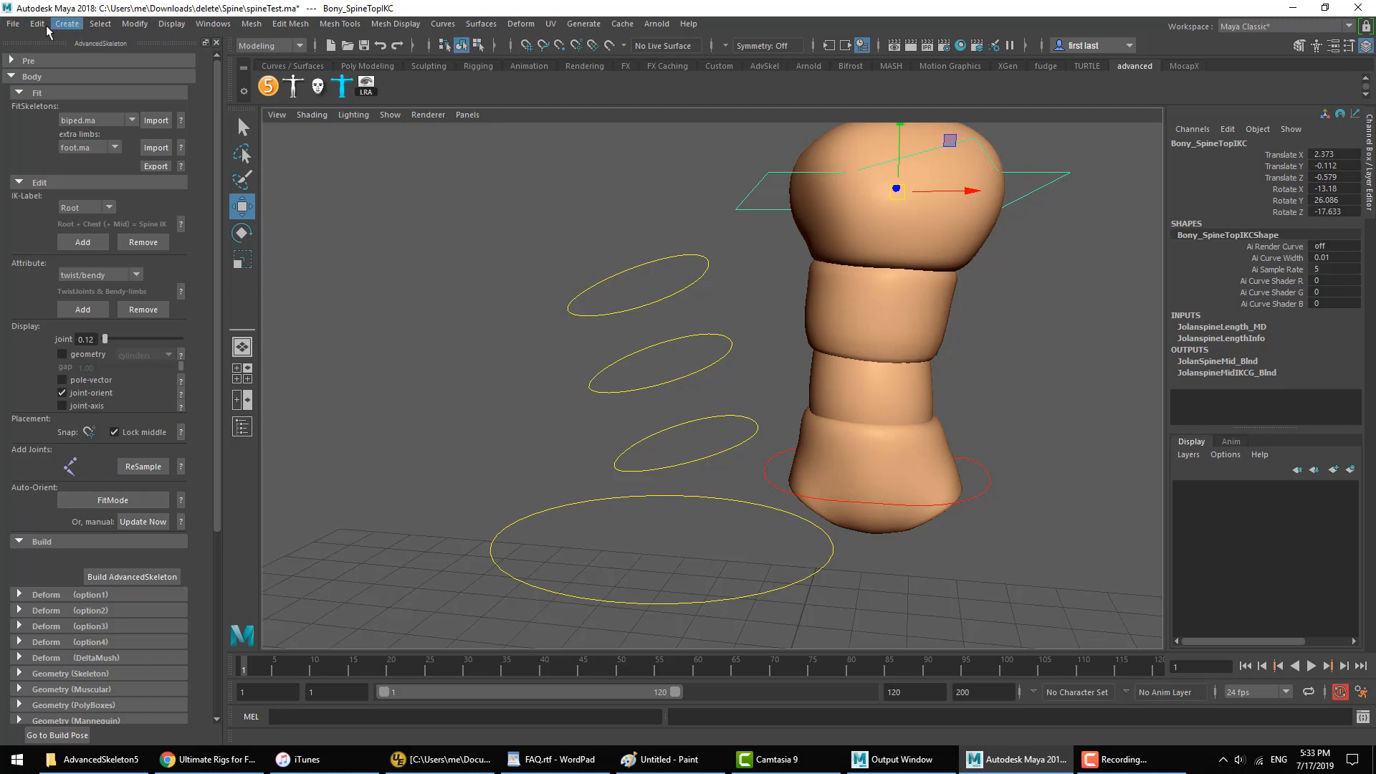
click(20, 27)
click(33, 37)
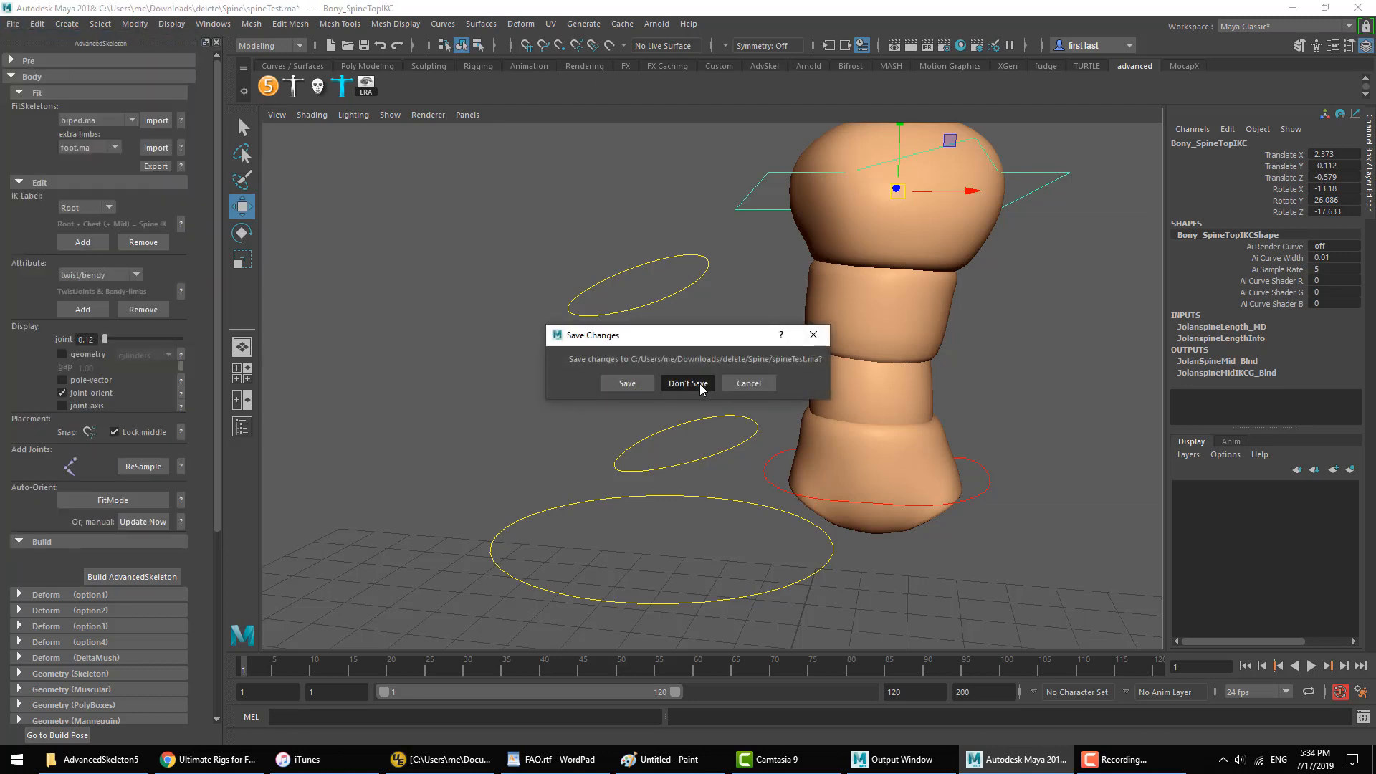
click(700, 384)
click(148, 118)
click(49, 182)
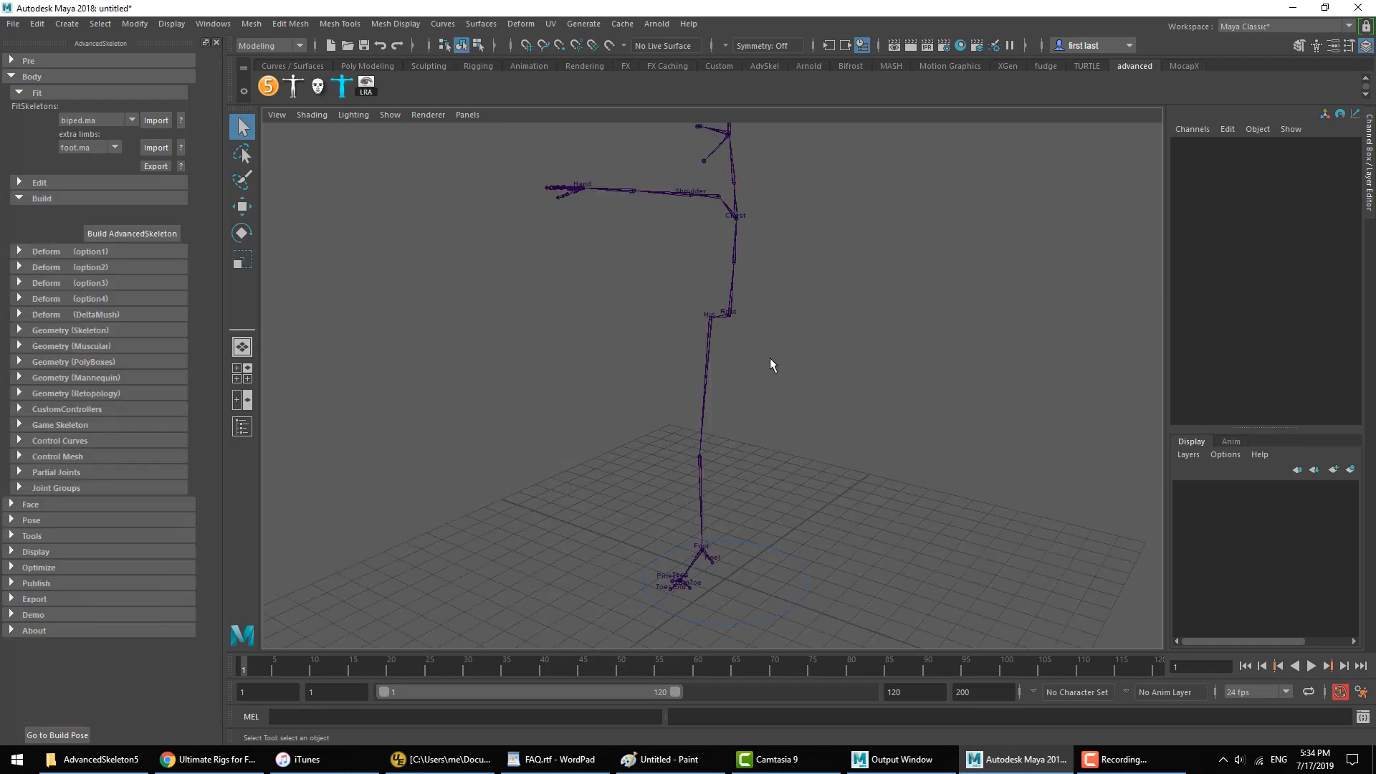
Step: Delete the hip chain, arm and upper-body joints so that only the spine from Root to Chest remains
click(706, 365)
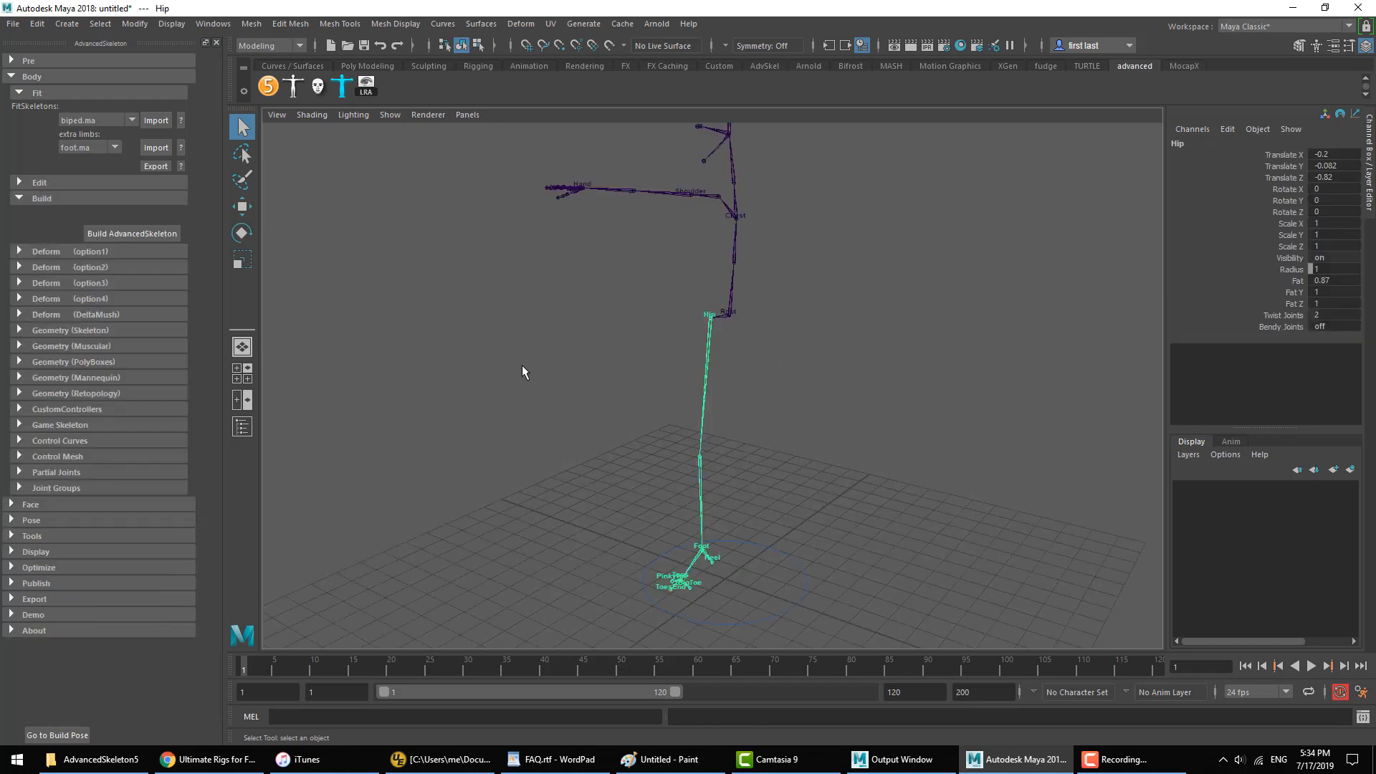
key(Delete)
click(712, 188)
key(Delete)
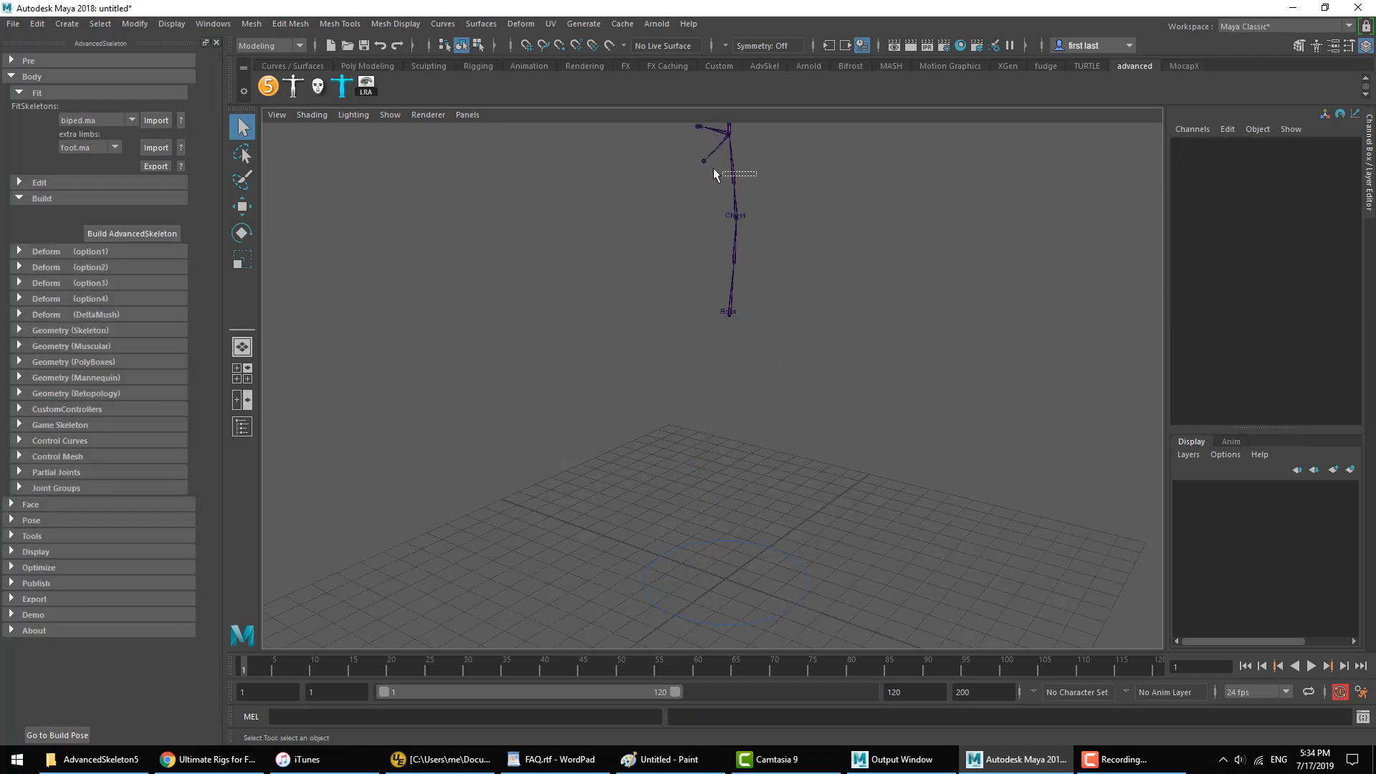
scroll(761, 313, up, 5)
alt+middle_drag(760, 311, 741, 369)
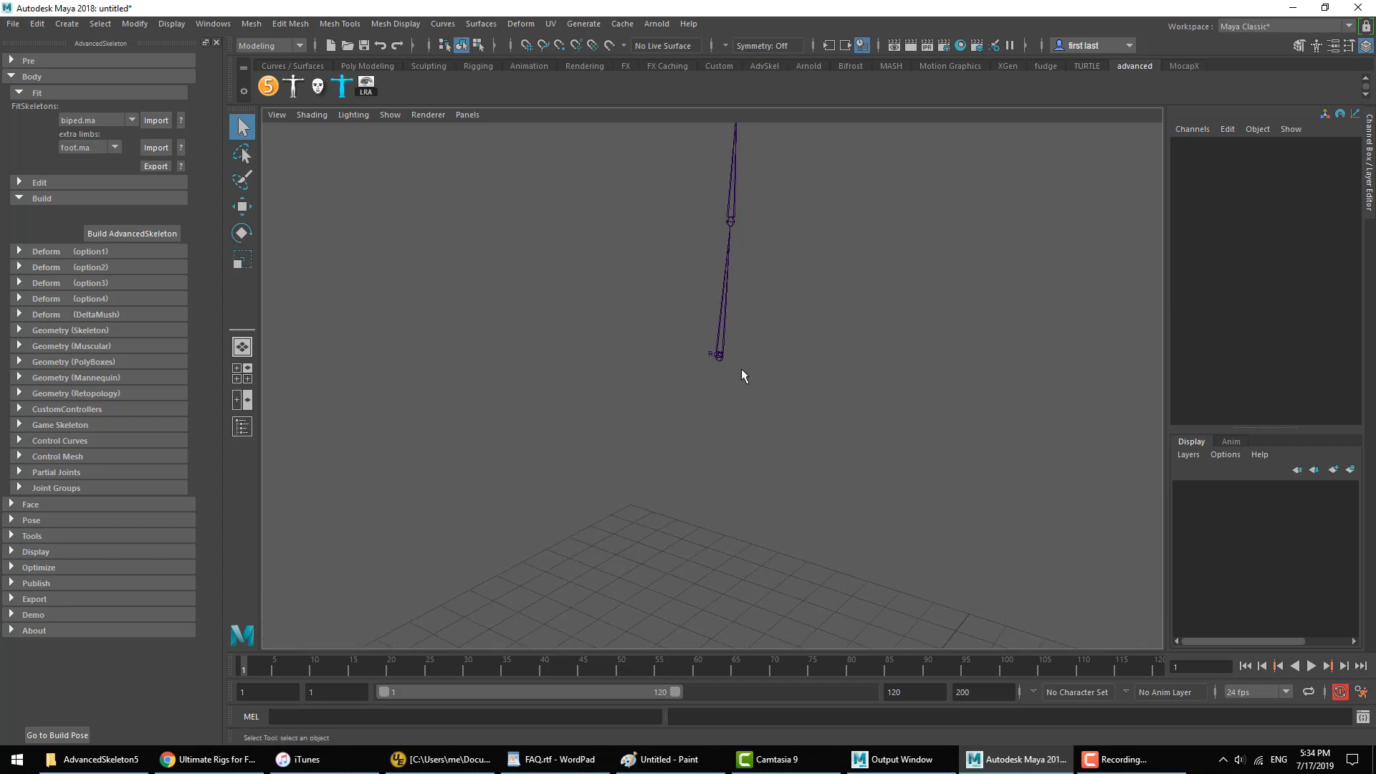
click(721, 356)
click(560, 406)
alt+middle_drag(639, 350, 626, 384)
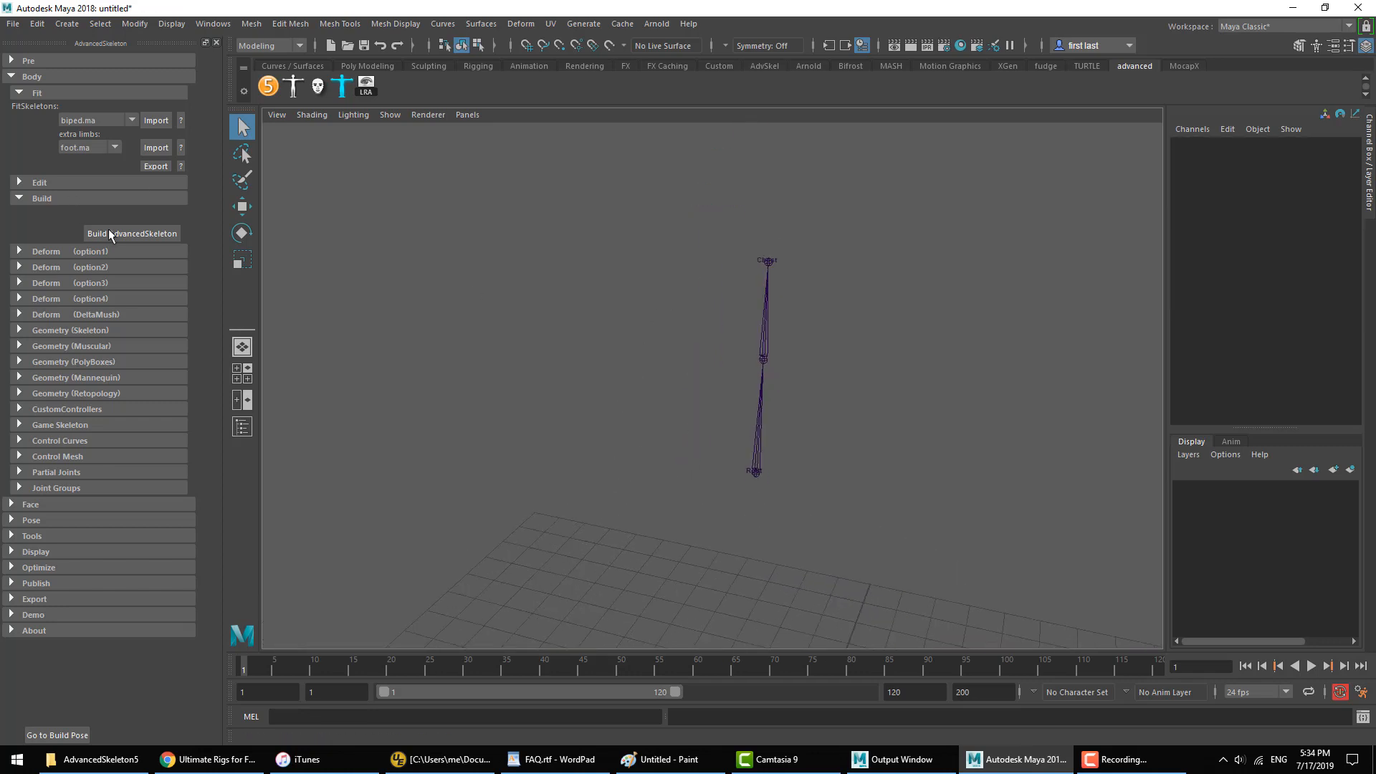
Step: Build the AdvancedSkeleton rig from the spine joints, and create PolyBoxes geometry for it
click(165, 233)
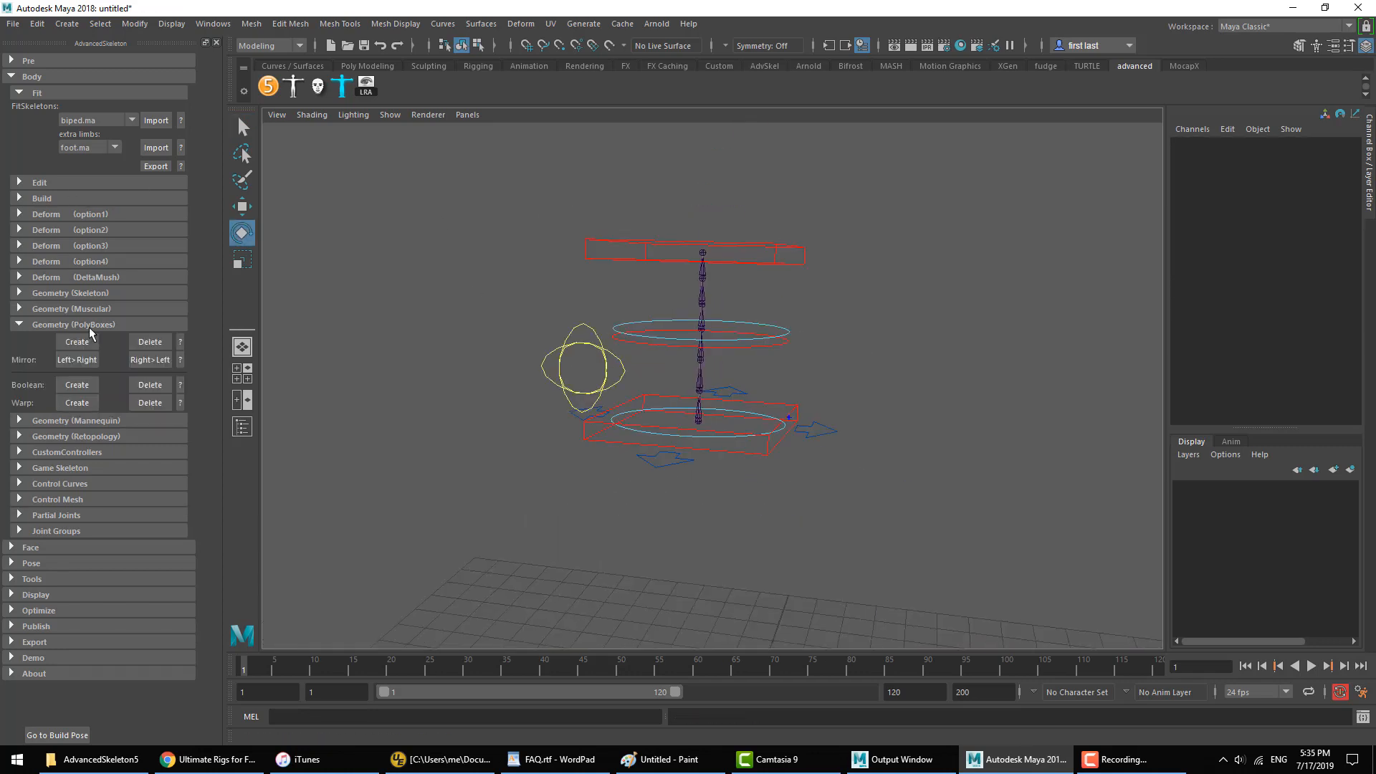
click(87, 341)
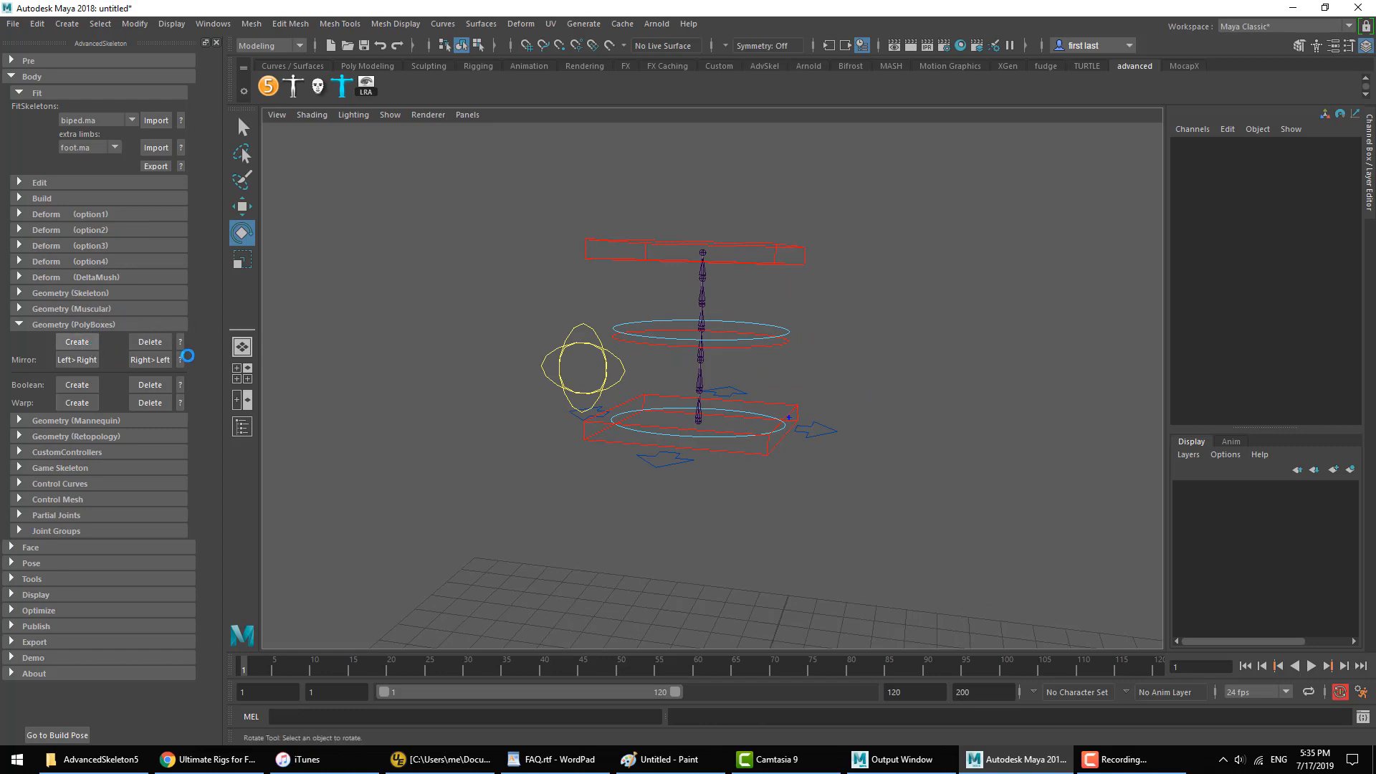
click(29, 326)
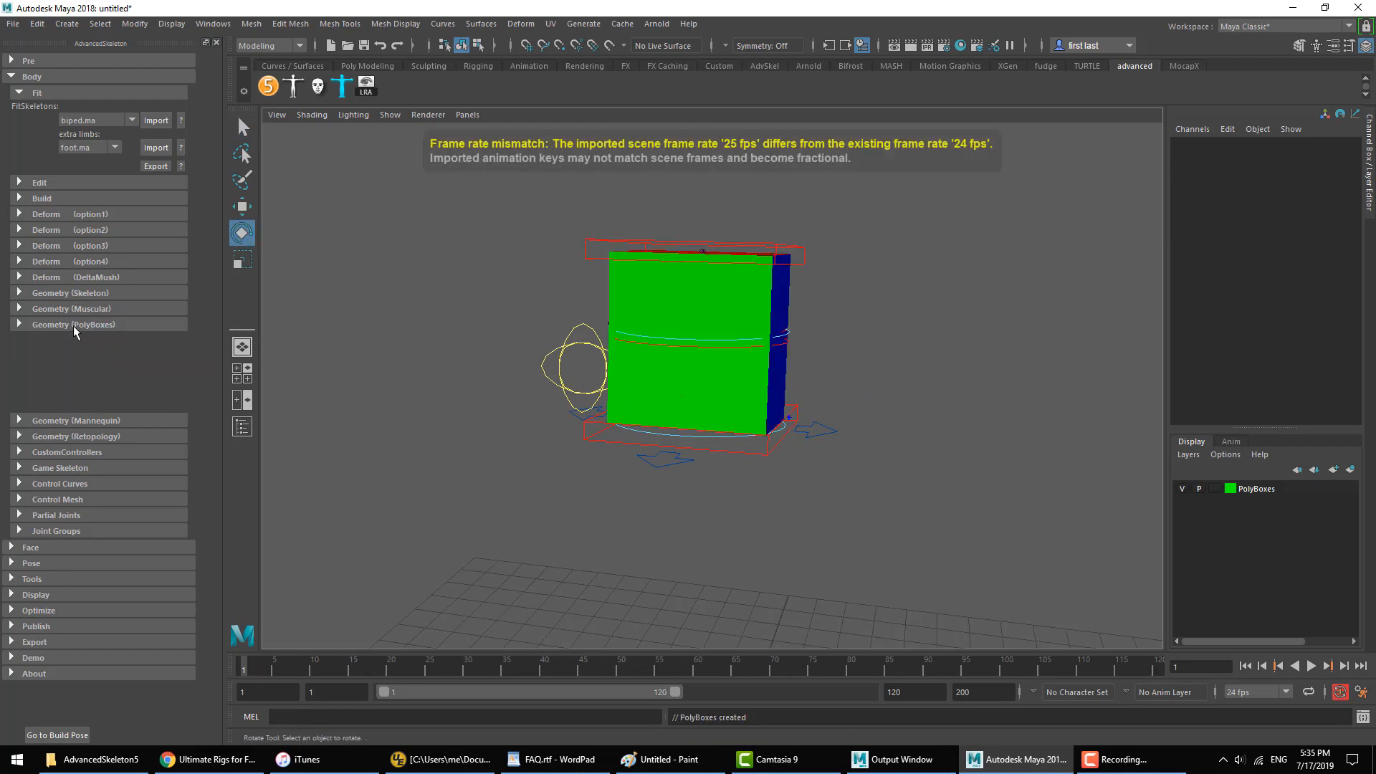
Step: Try moving the top spine IK control, undo the move, and clear the selection
click(803, 247)
key(w)
mouse_move(781, 311)
middle_down()
mouse_move(845, 322)
mouse_move(774, 298)
middle_up()
key(ctrl+z)
click(620, 389)
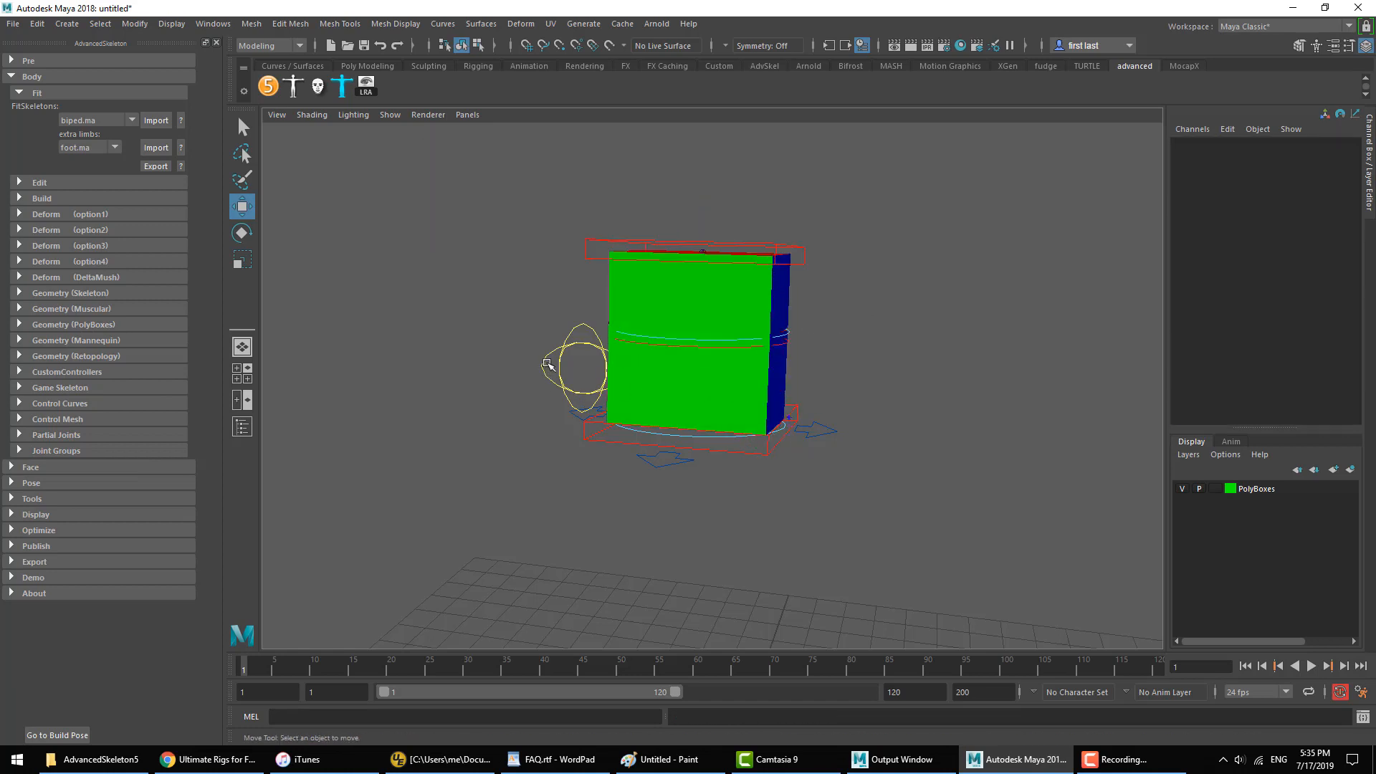
Step: Select the FKIKSpine_M control in wireframe, set its FKIKBlend to 10, and return to shaded display
alt+drag(547, 364, 679, 419)
key(5)
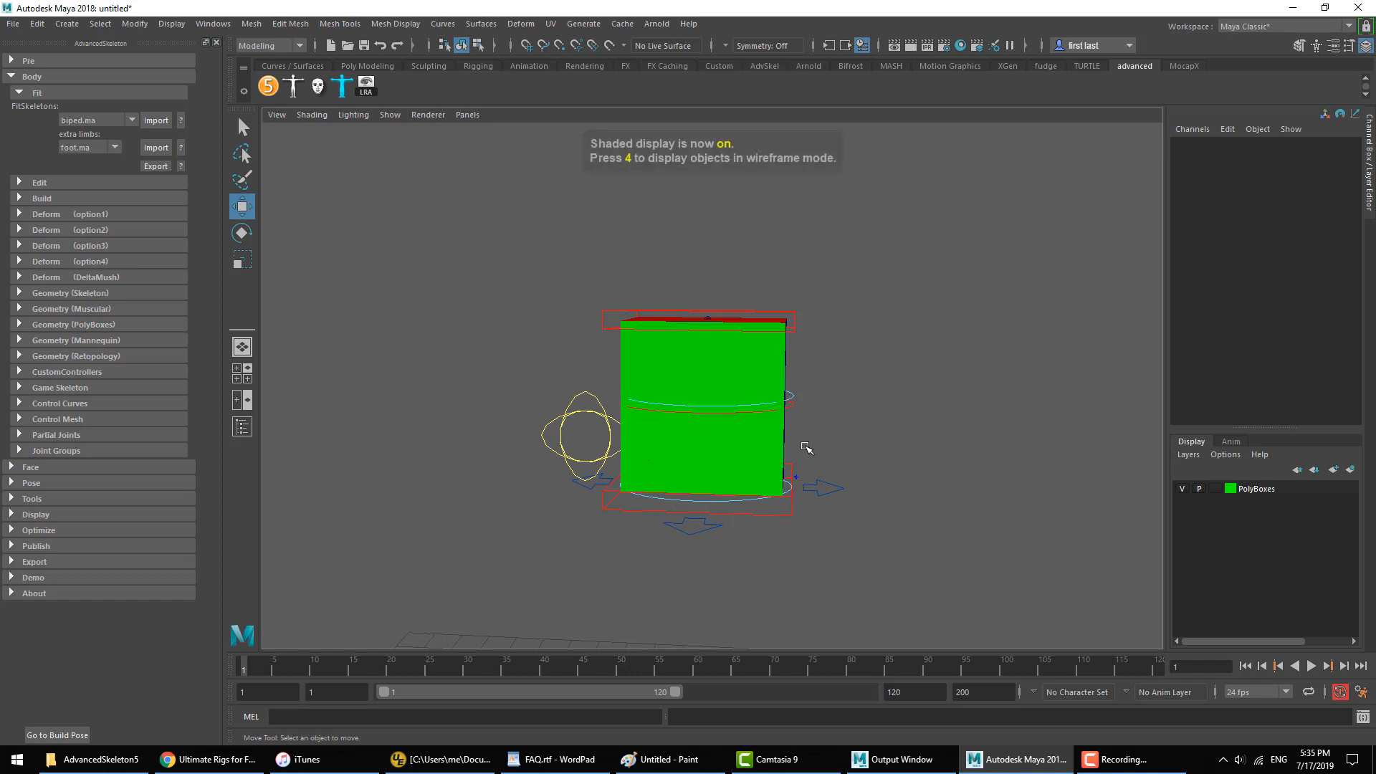
key(4)
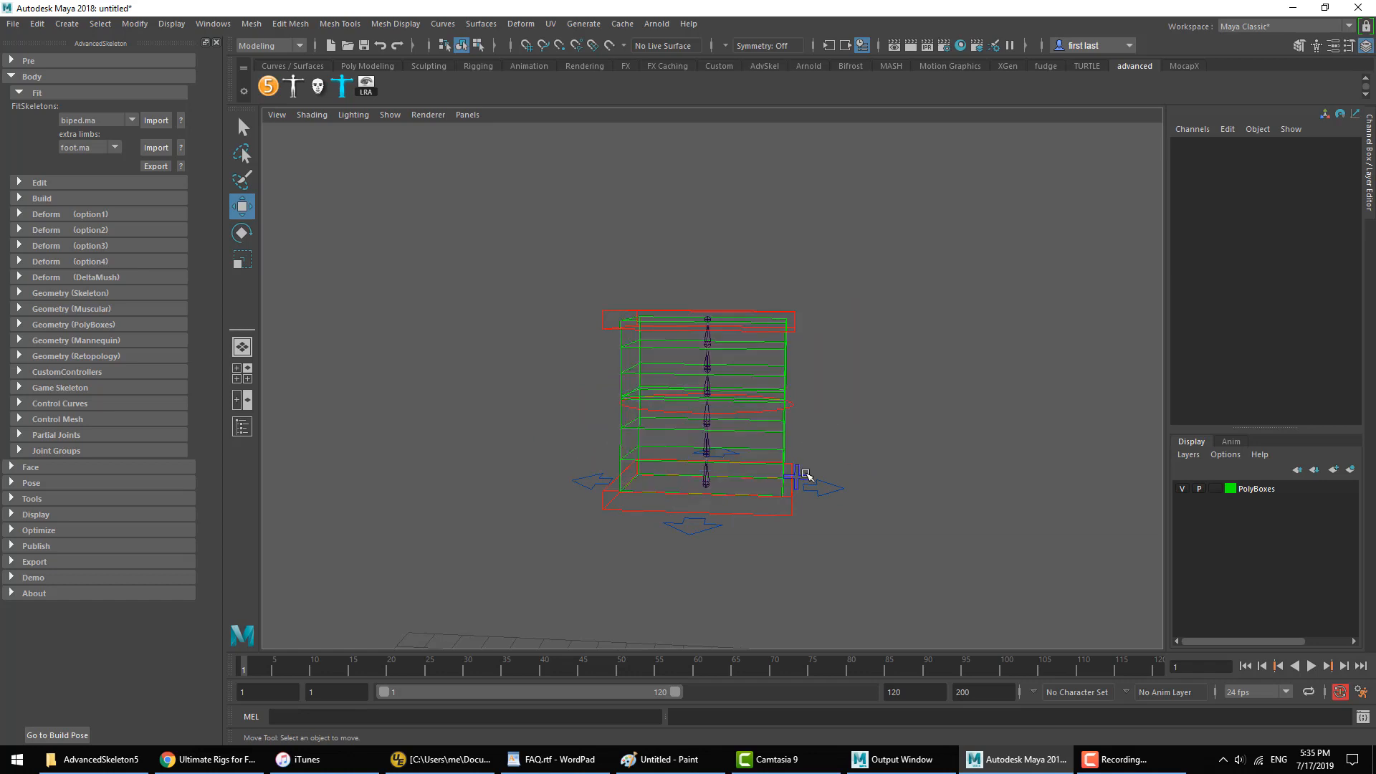
click(808, 475)
key(5)
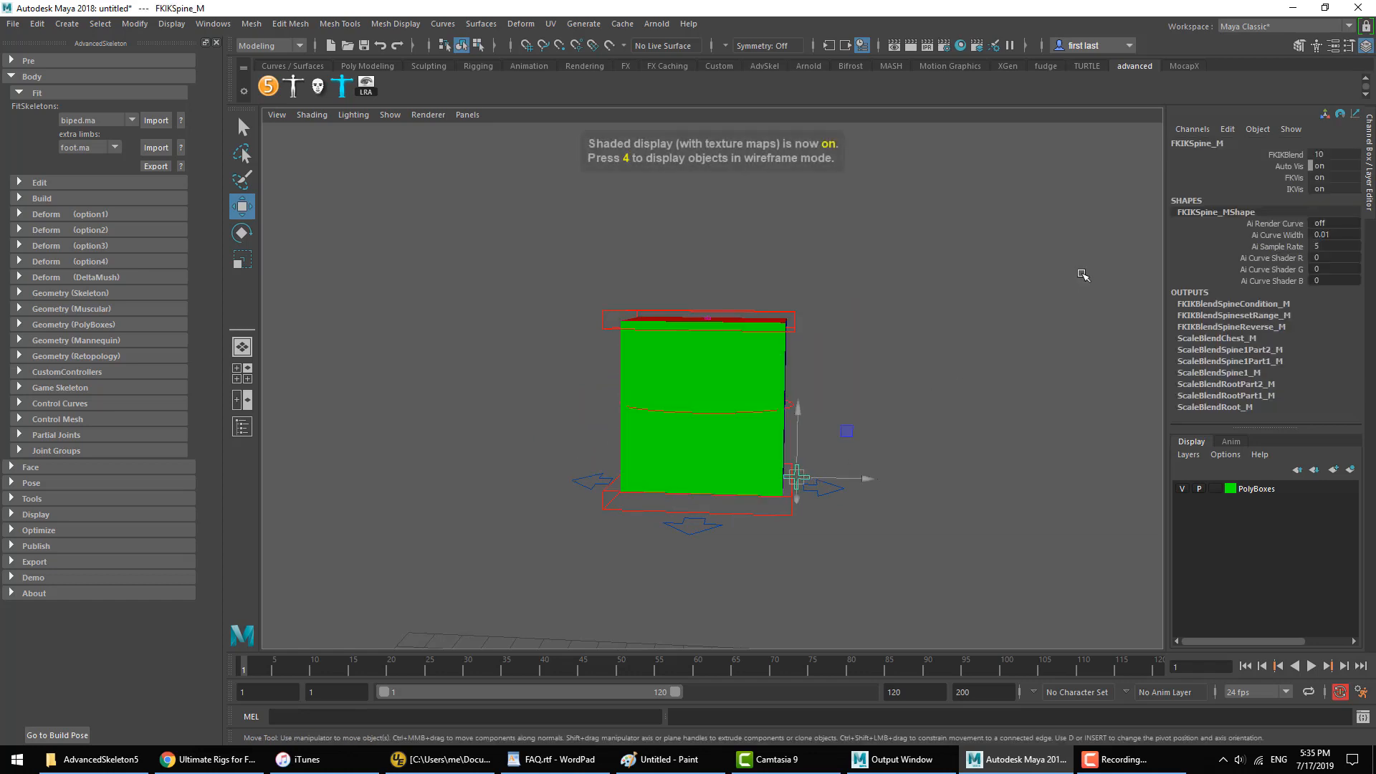
Step: Try moving and rotating the top spine IK control, and undo both changes
click(913, 305)
click(795, 316)
middle_drag(798, 321, 755, 359)
key(ctrl+z)
key(e)
drag(746, 300, 699, 332)
key(ctrl+z)
key(ctrl+z)
key(ctrl+z)
Step: Lower the FKIKBlend of FKIKSpine_M to switch the spine to FK, and clear the selection
click(1281, 156)
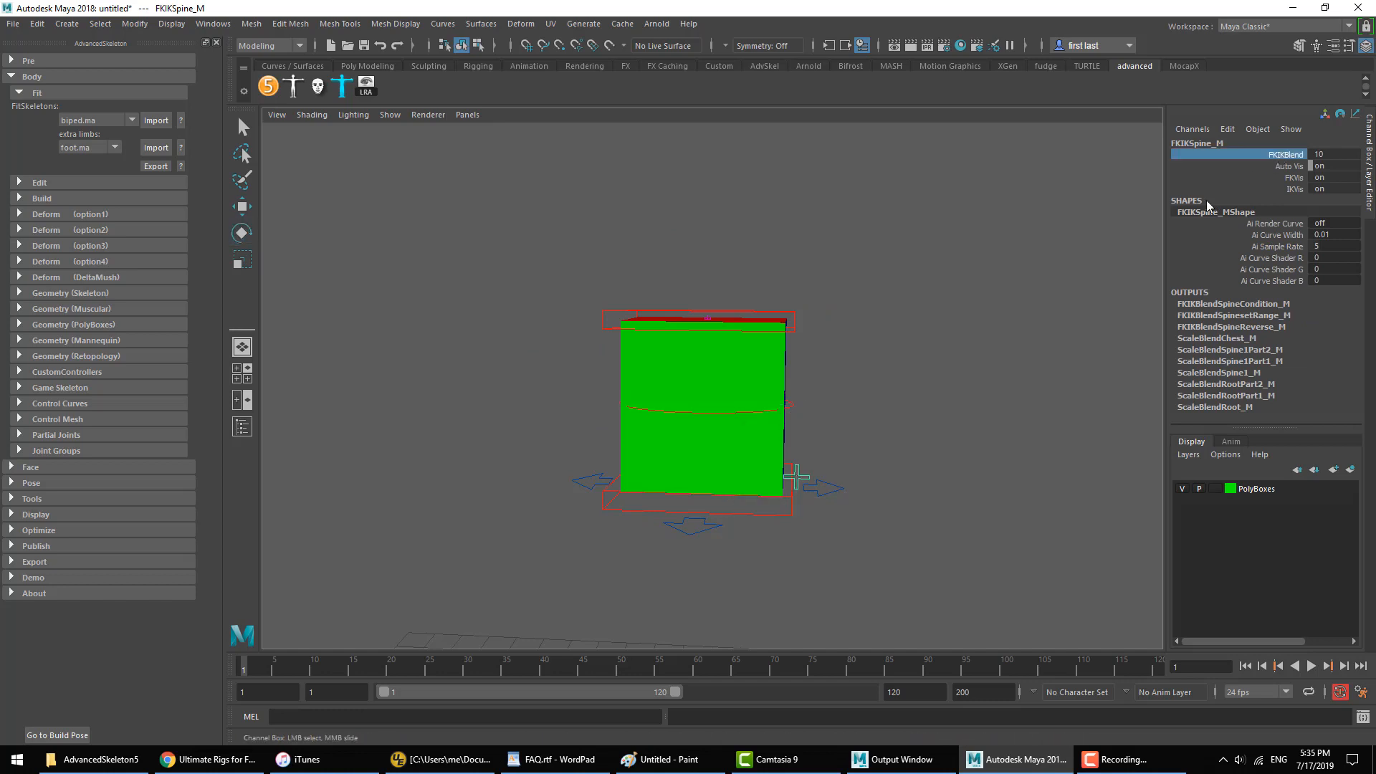
middle_drag(1028, 281, 664, 267)
click(1012, 268)
Step: Try rotating the middle spine FK control and the FKRoot_M control, undoing each rotation
click(789, 393)
drag(764, 393, 722, 316)
key(ctrl+z)
click(821, 415)
click(790, 487)
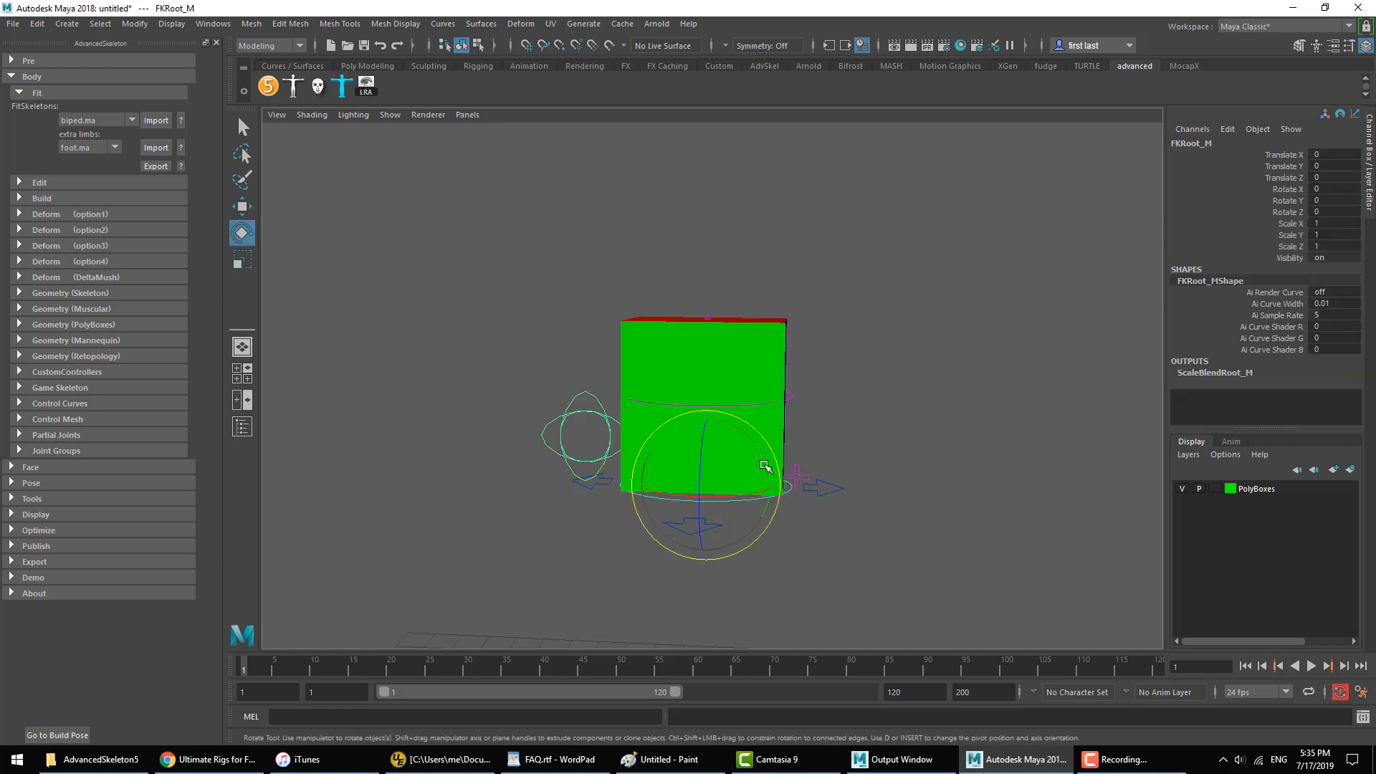
drag(754, 440, 712, 433)
key(ctrl+z)
click(1011, 356)
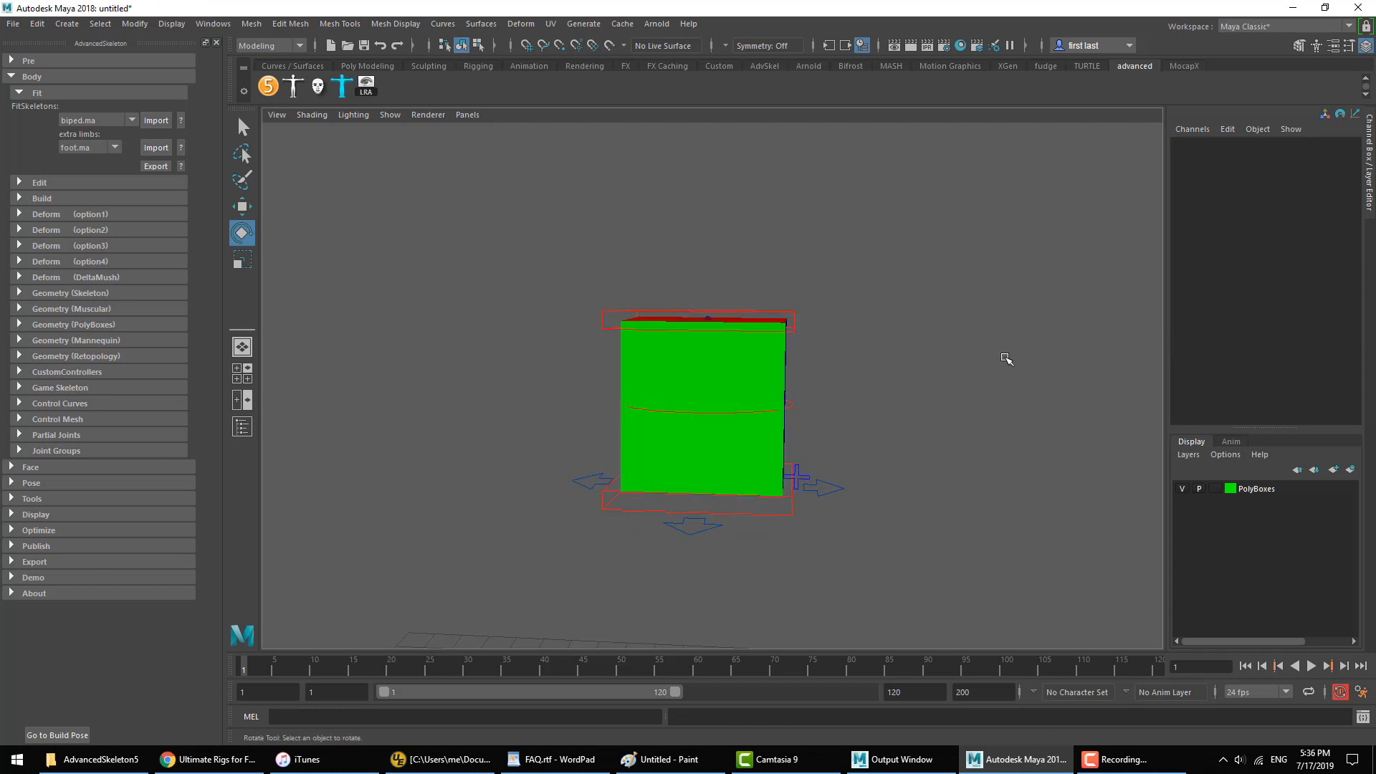
Step: Go from the IKSpine3_M control to its parent IKExtraSpine3_M, and move that down to about -1.362 in Translate Y
key(w)
click(794, 315)
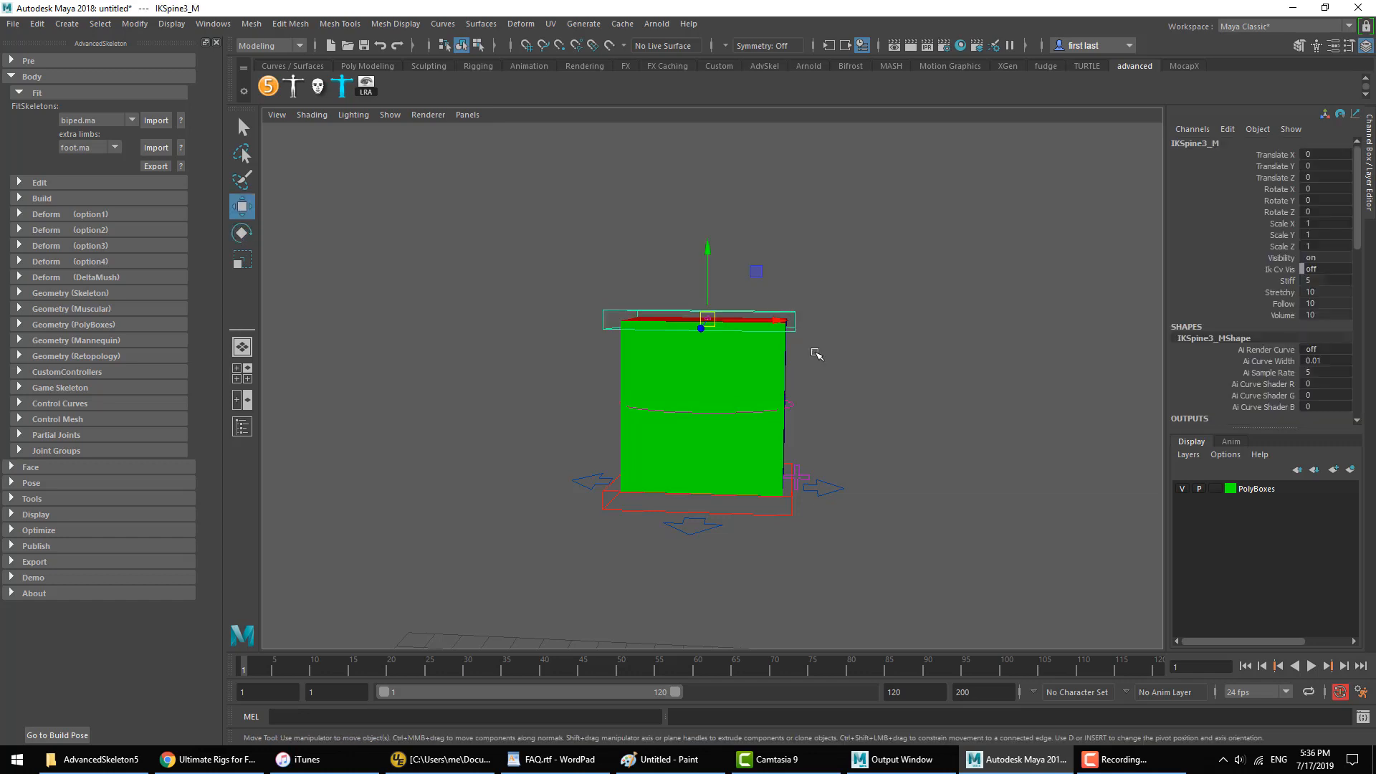
click(886, 398)
click(783, 315)
key(Up)
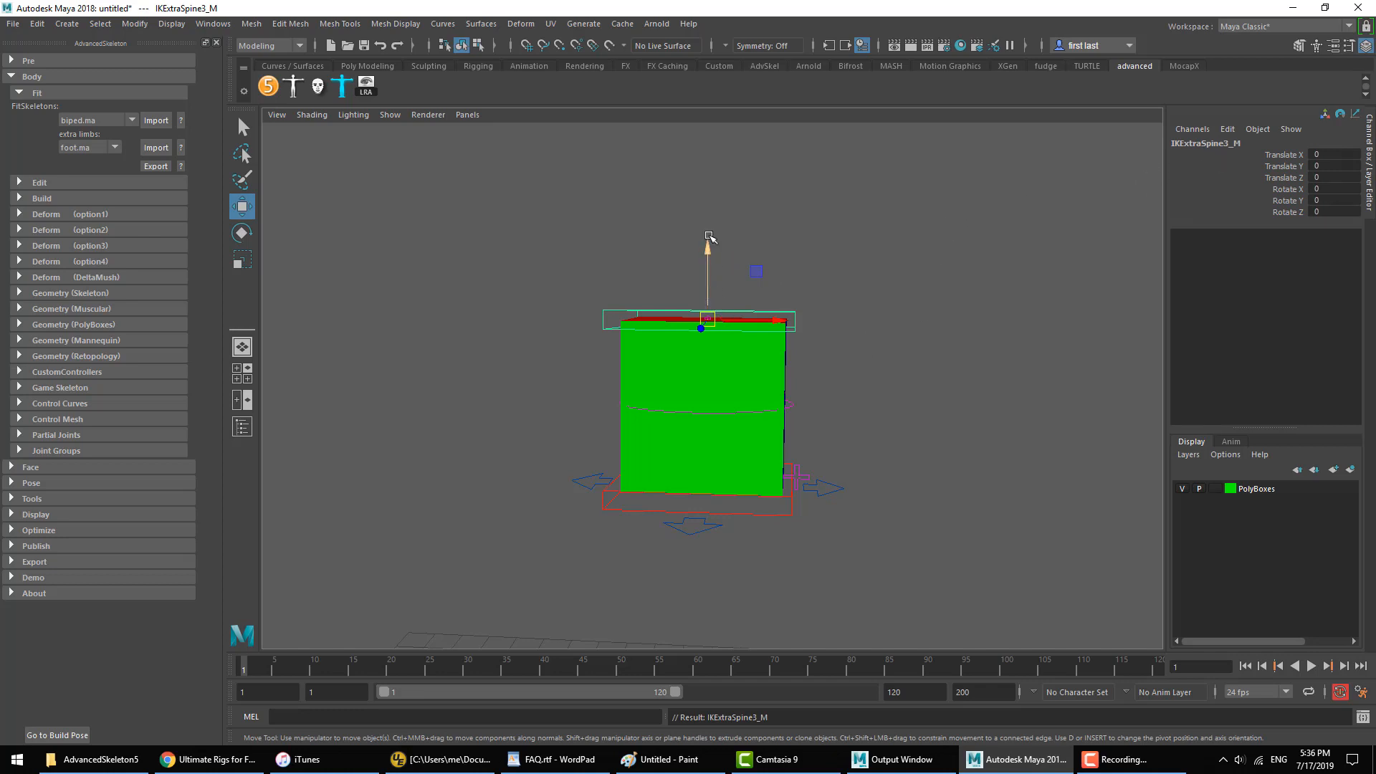
drag(709, 235, 709, 380)
key(ctrl+z)
click(970, 316)
click(779, 394)
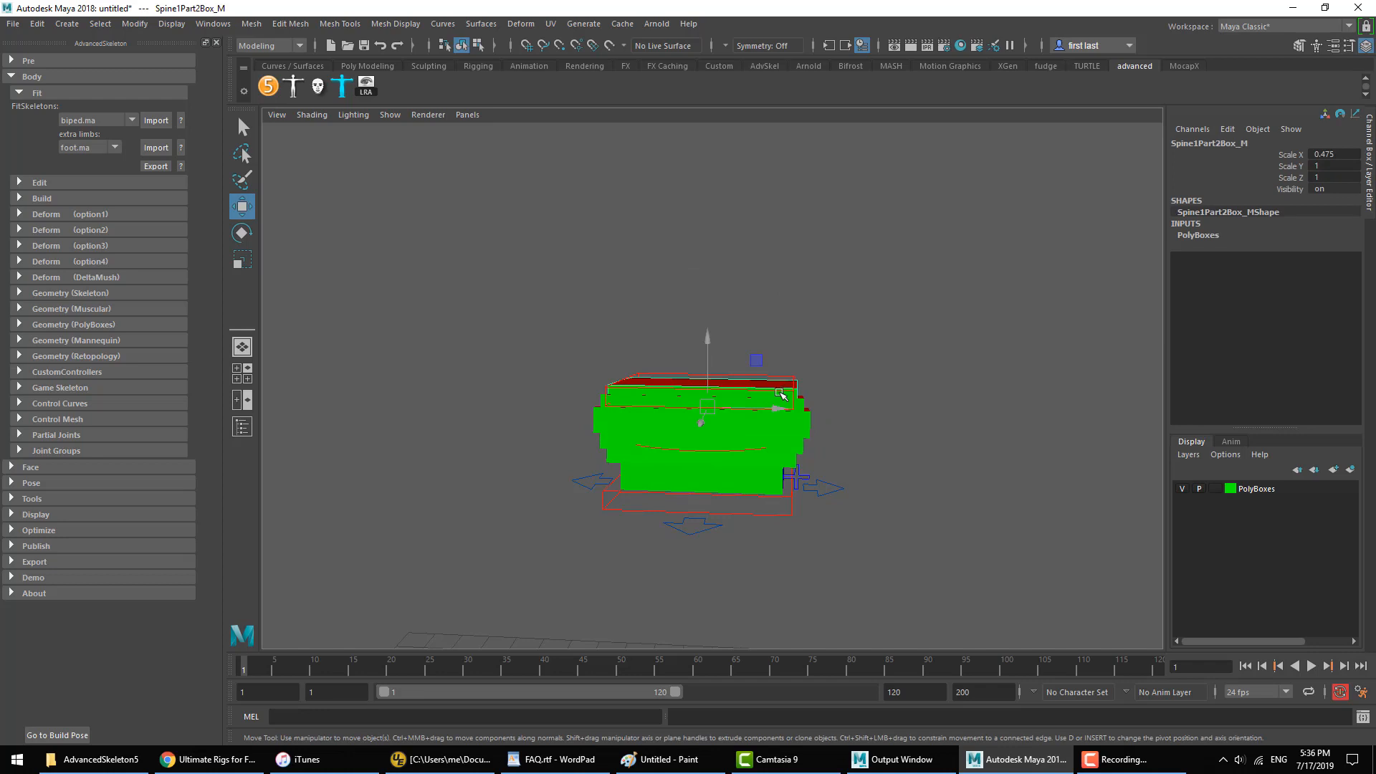
Step: Move the IKSpine3_M control up to about 1.349 in Translate Y so the boxes regain their height
click(792, 380)
drag(706, 320, 716, 249)
click(829, 288)
alt+drag(837, 420, 780, 429)
alt+middle_drag(780, 428, 932, 347)
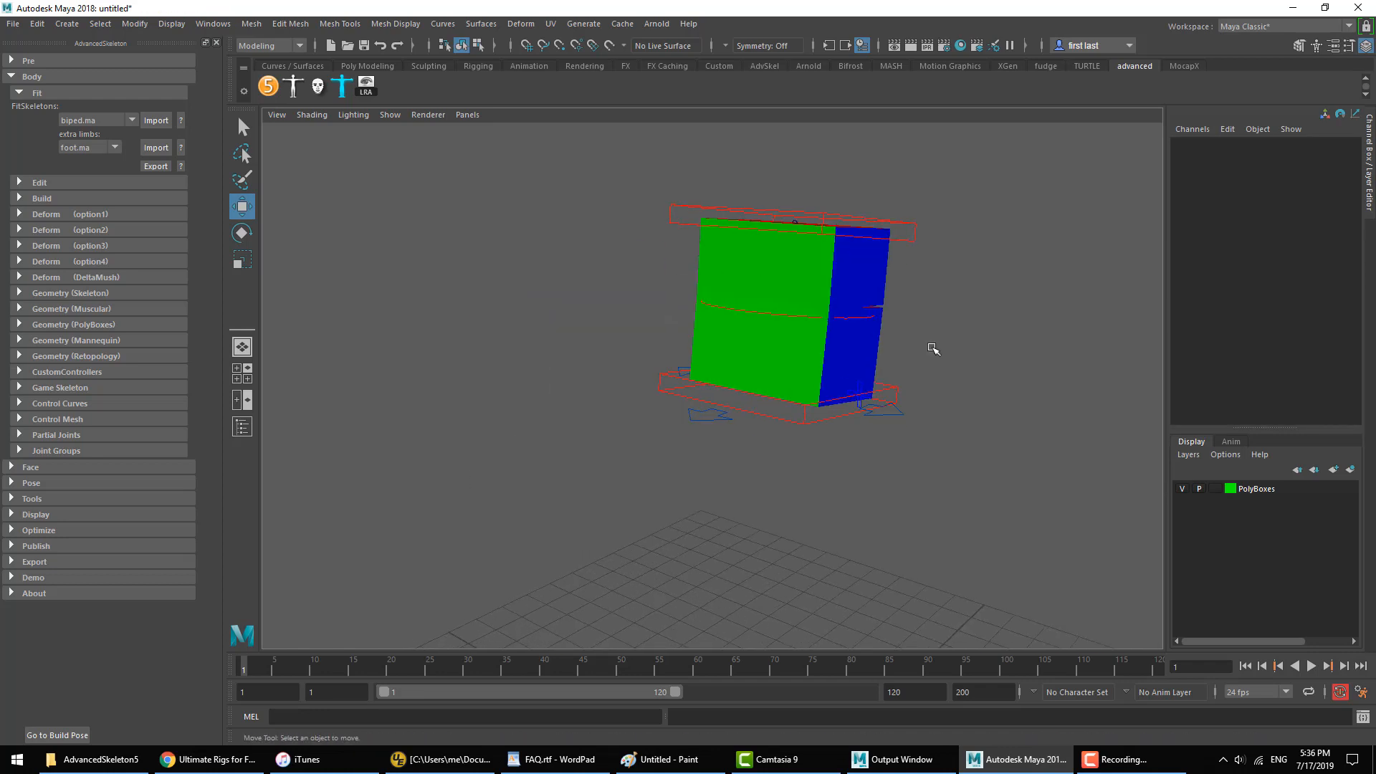
alt+drag(932, 348, 872, 403)
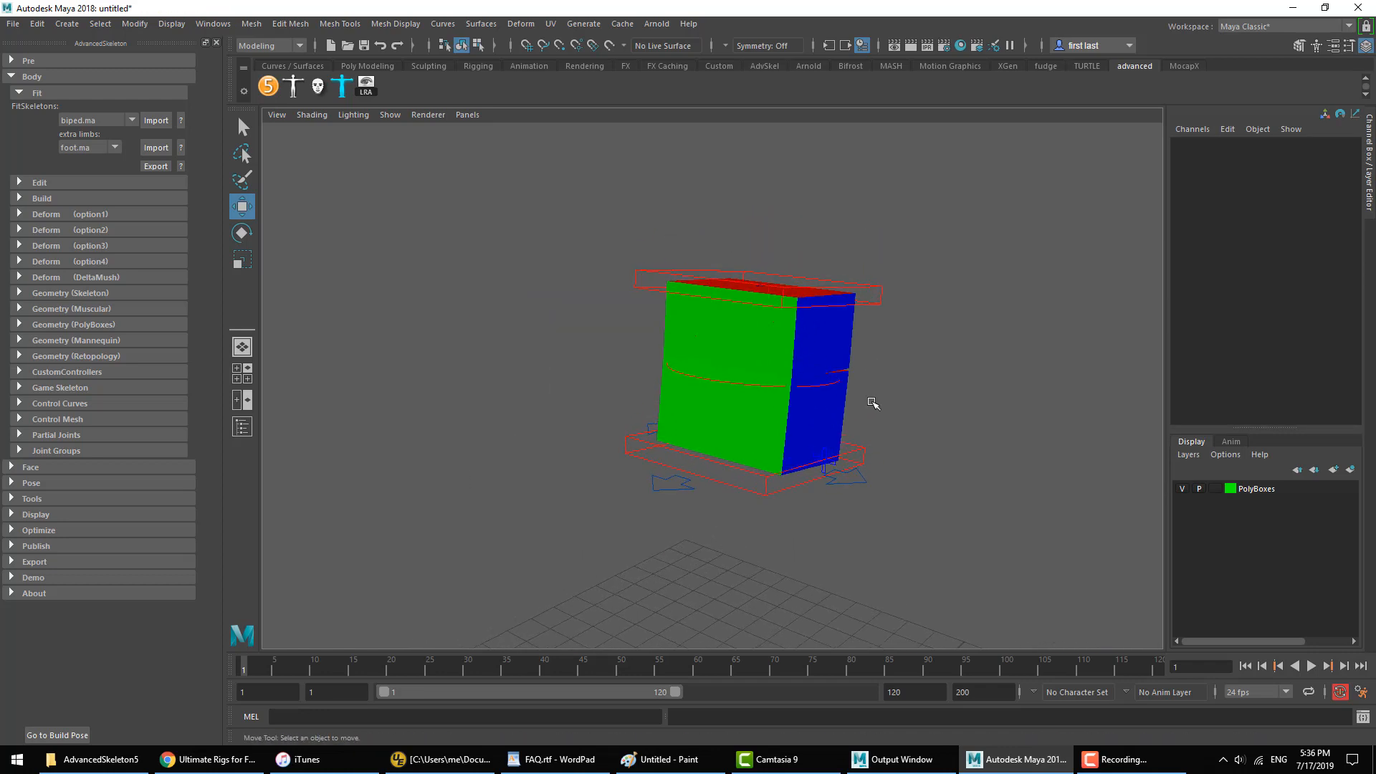
Step: Try rotating the IKExtraSpine3_M control around its lowered pivot twice, undoing each rotation
click(881, 297)
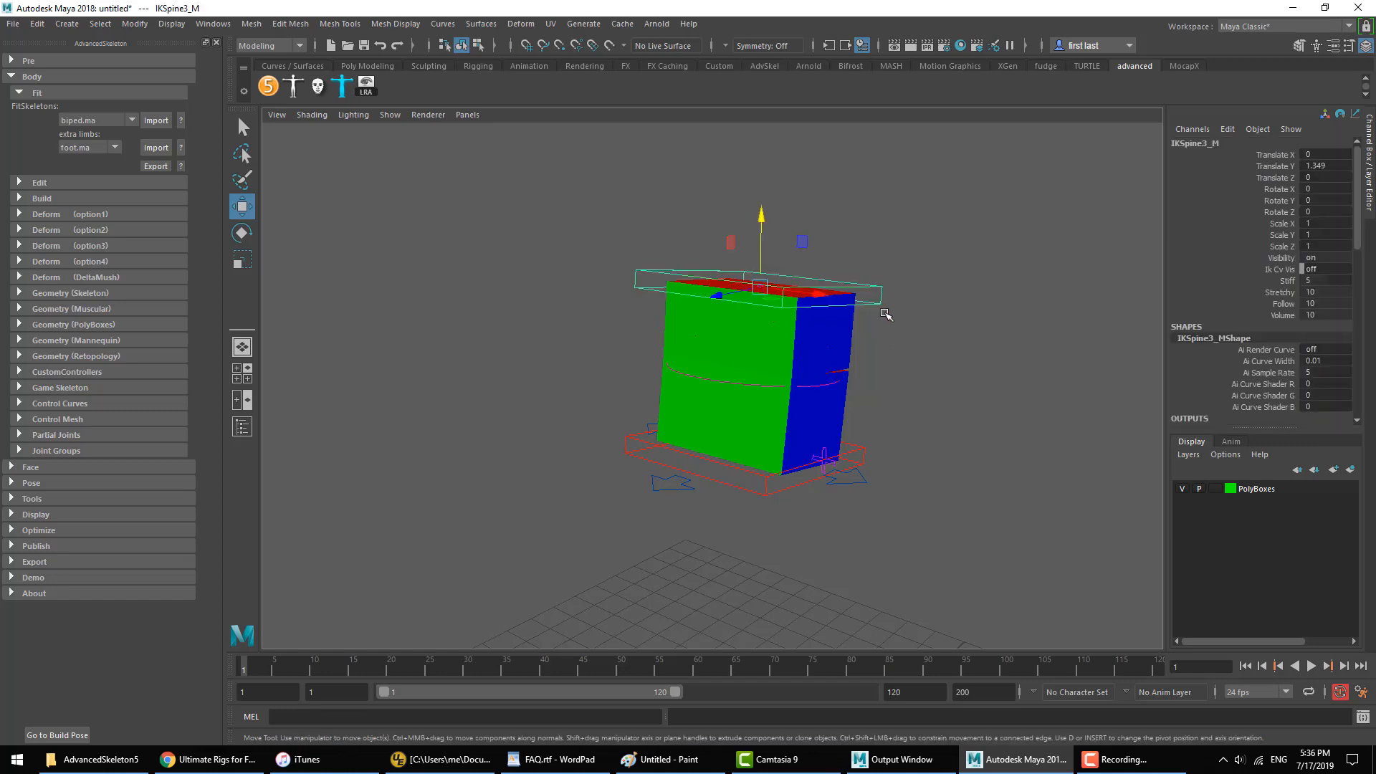
click(883, 310)
key(e)
drag(808, 323, 737, 326)
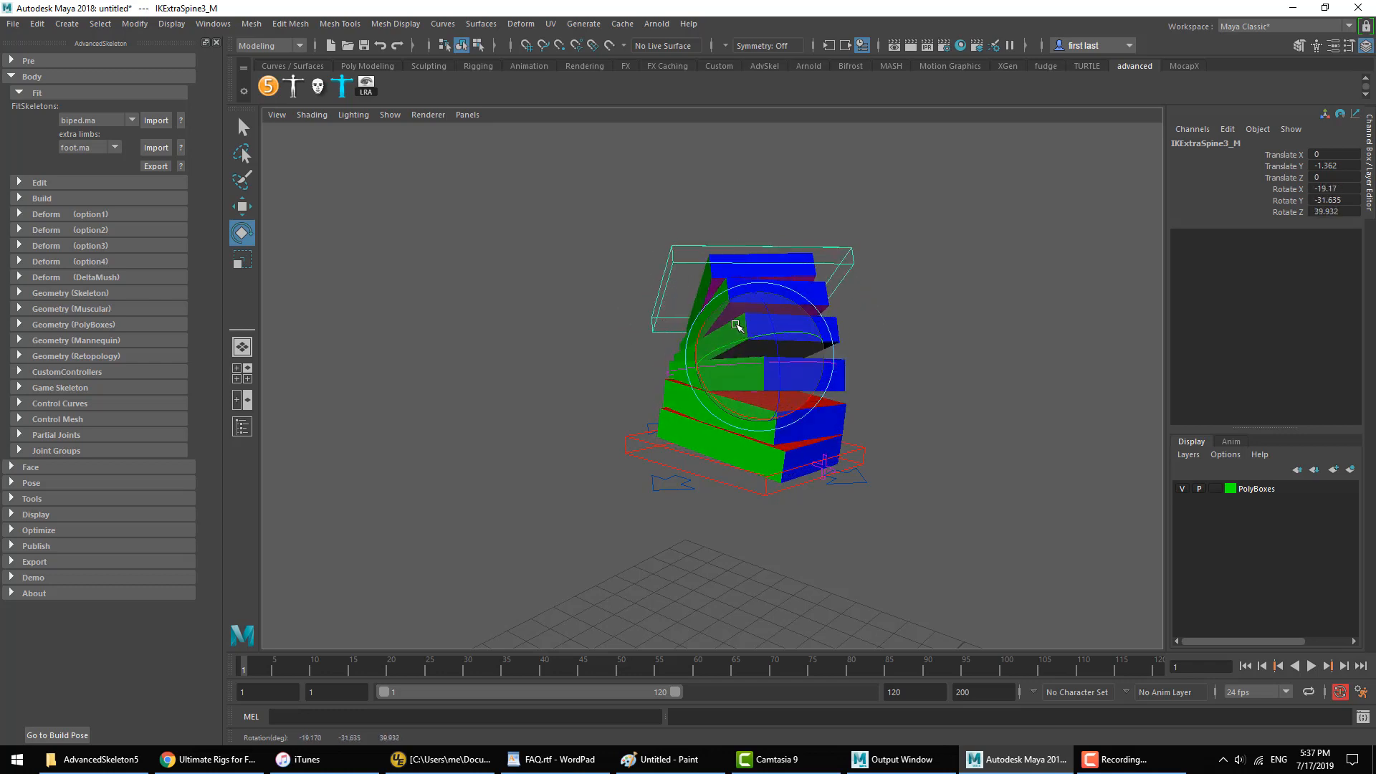
key(ctrl+z)
click(883, 316)
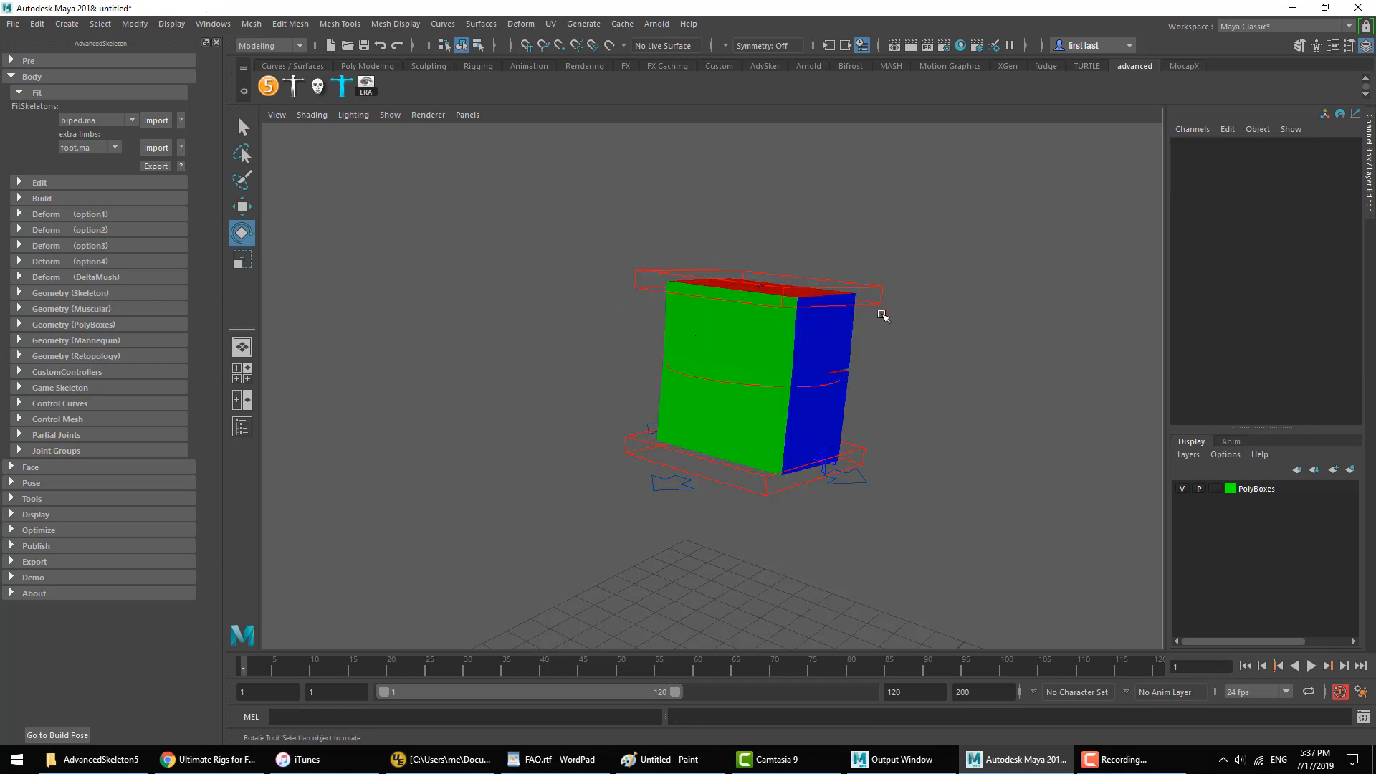
click(884, 317)
key(Down)
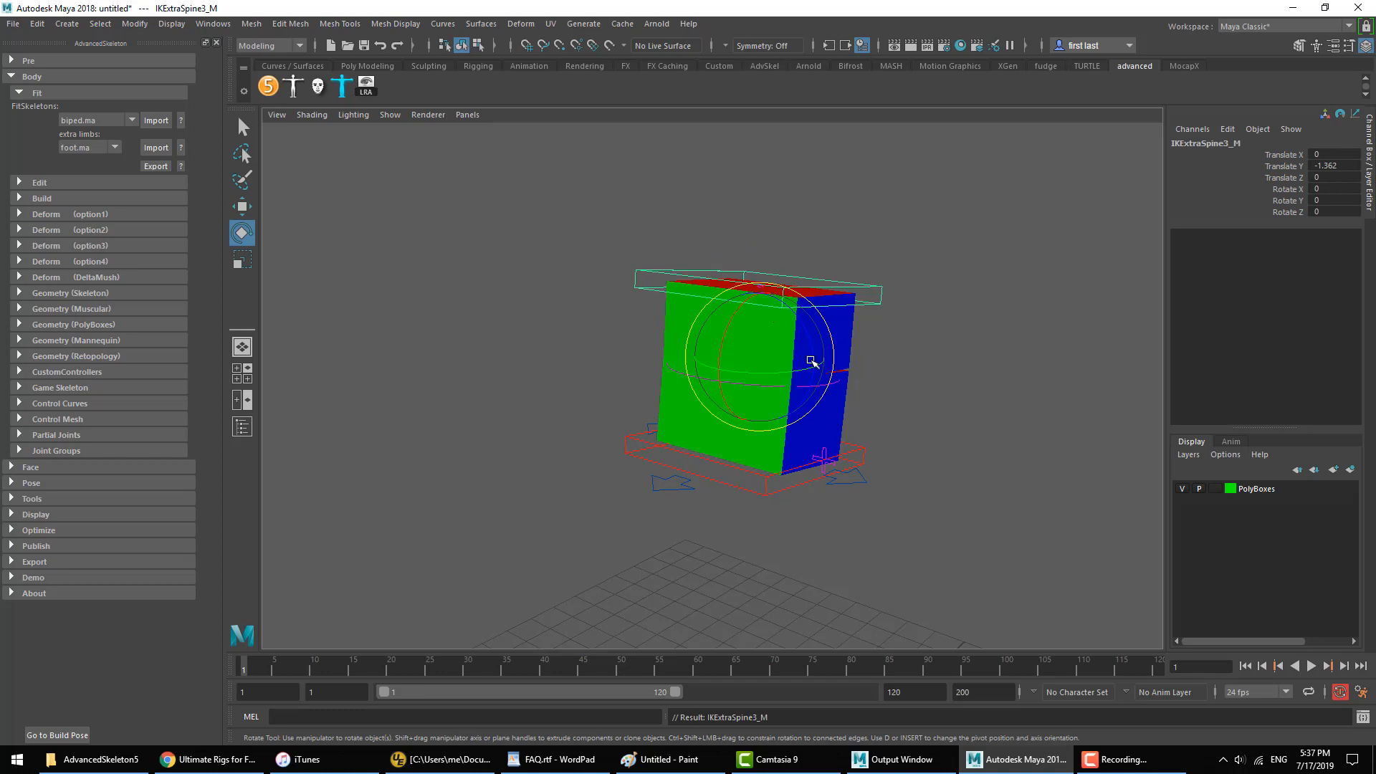
mouse_move(774, 362)
mouse_down()
mouse_move(793, 353)
mouse_move(774, 365)
mouse_move(761, 353)
mouse_up()
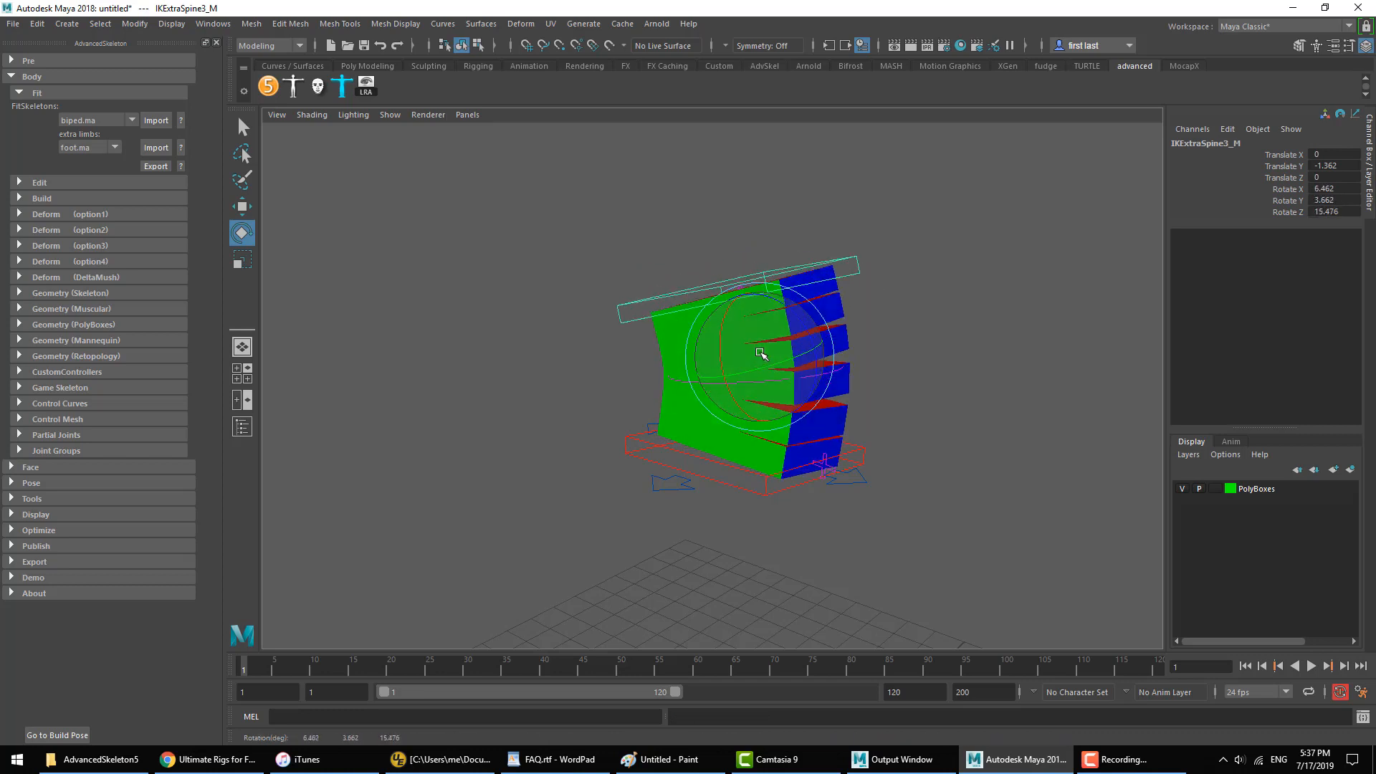
key(ctrl+z)
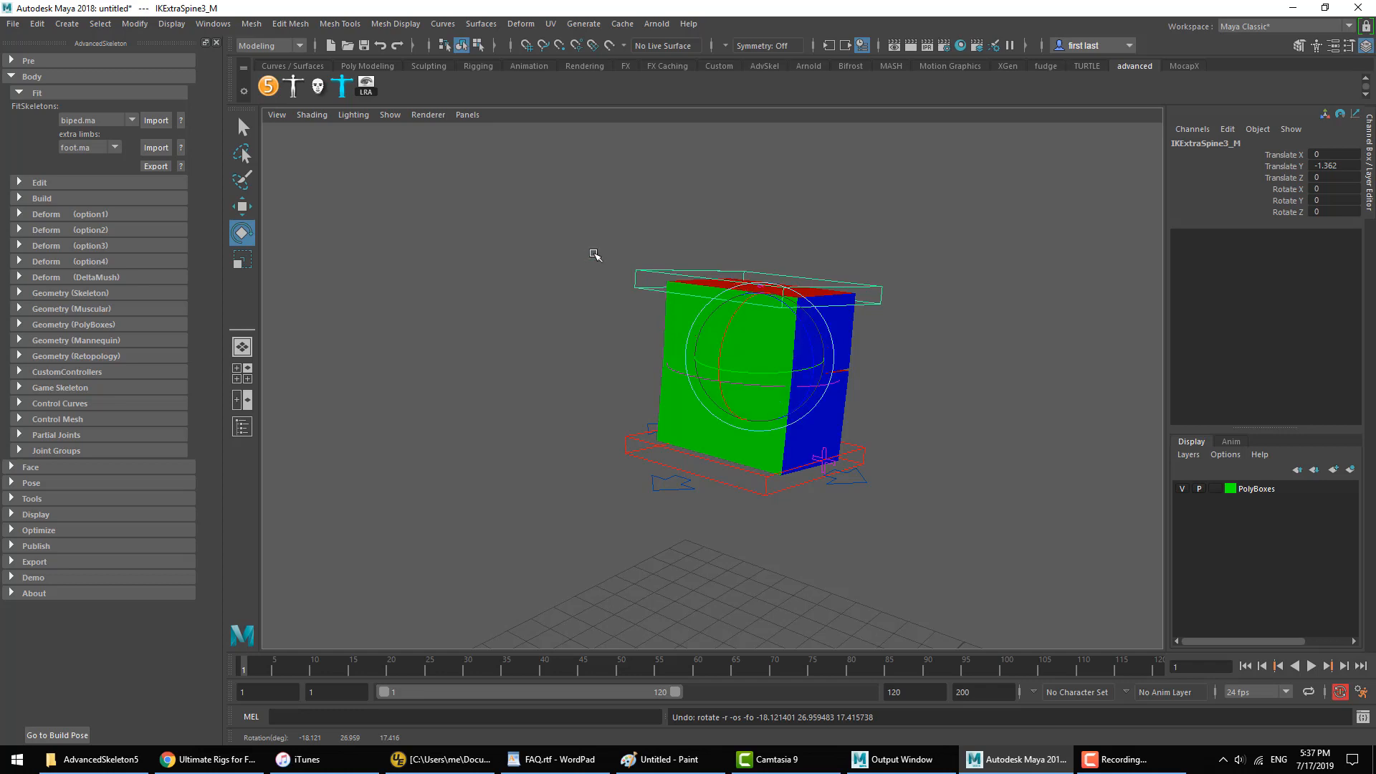
Step: Return the rig to its build pose, and raise the FKIKBlend of FKIKSpine_M to switch the spine to IK
click(69, 734)
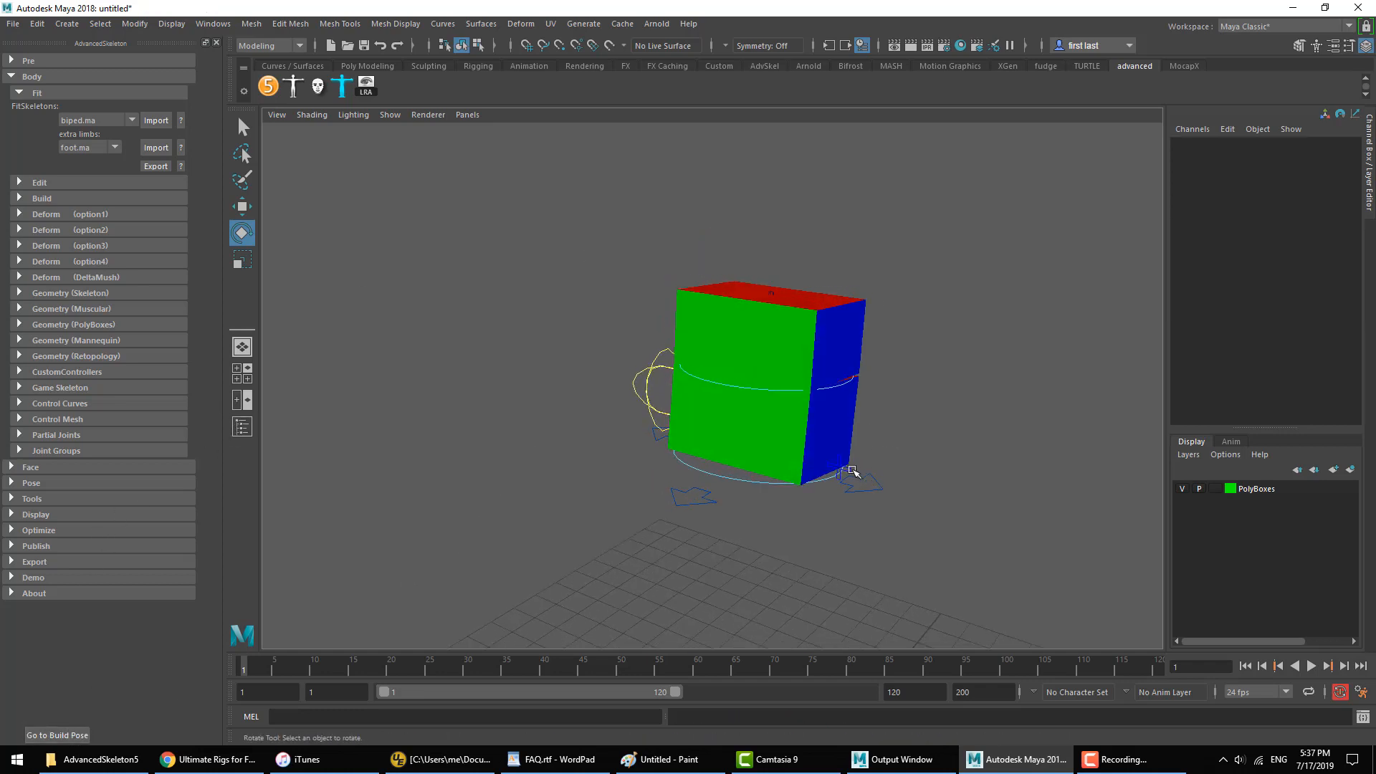
click(845, 471)
click(1278, 157)
middle_drag(789, 383, 1027, 356)
click(996, 359)
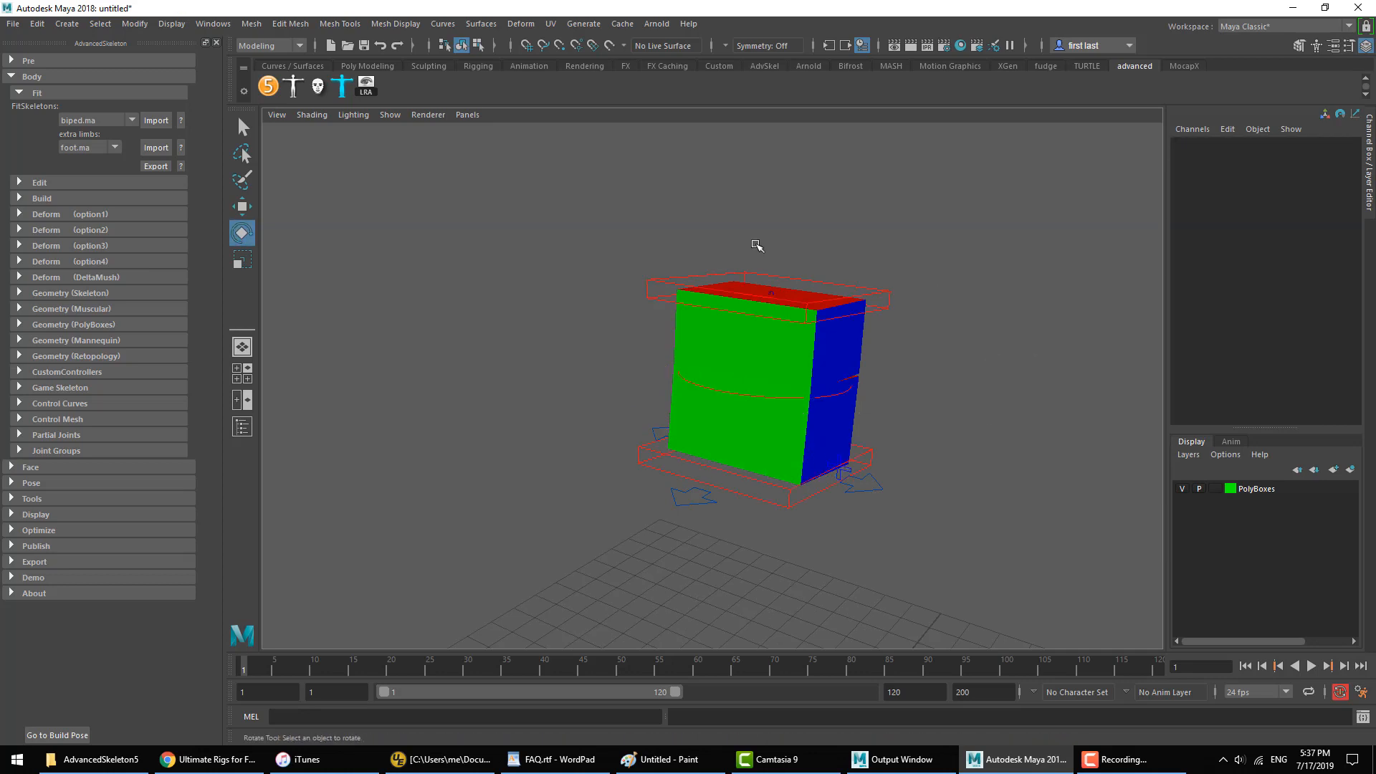
Step: Open the biped selector window and examine its animation commands, including SwitchFKIK and SwitchPivot
click(295, 92)
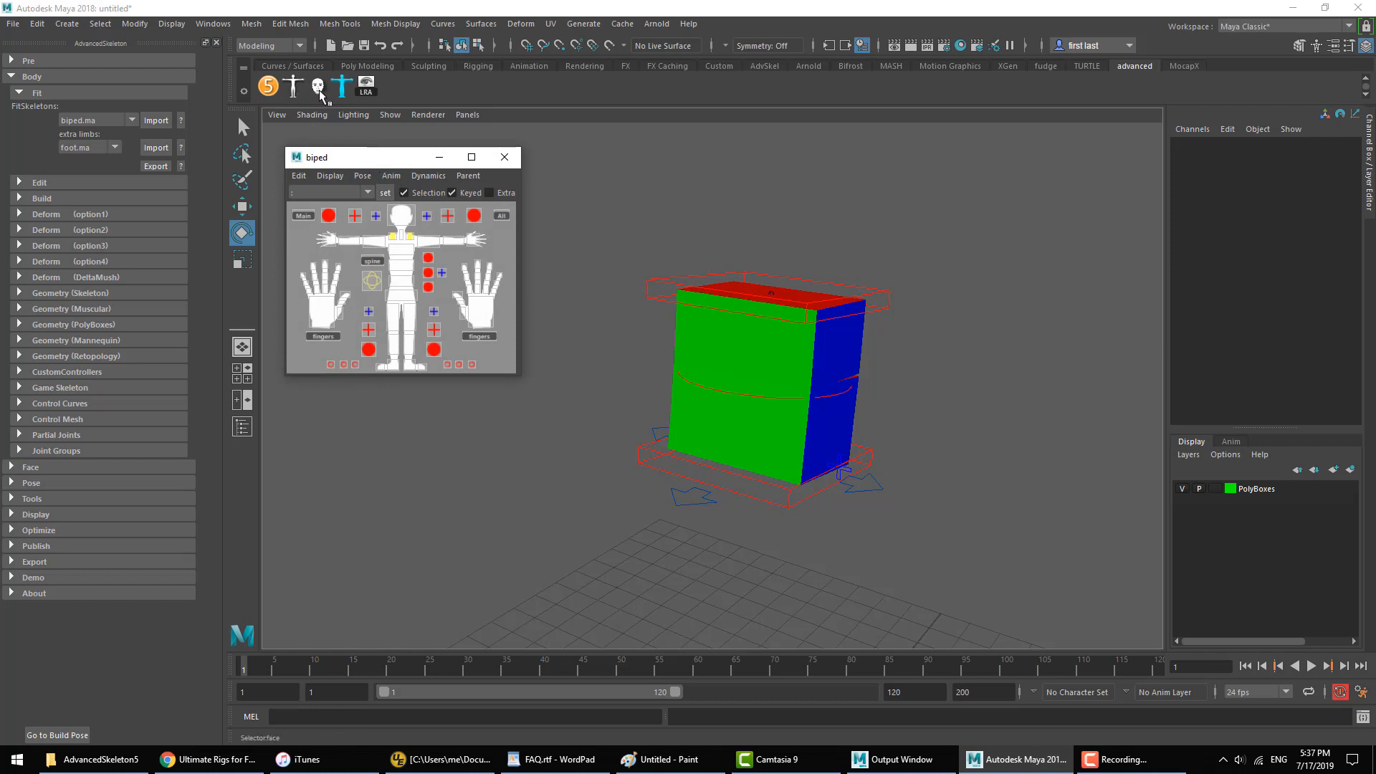
click(343, 91)
click(423, 48)
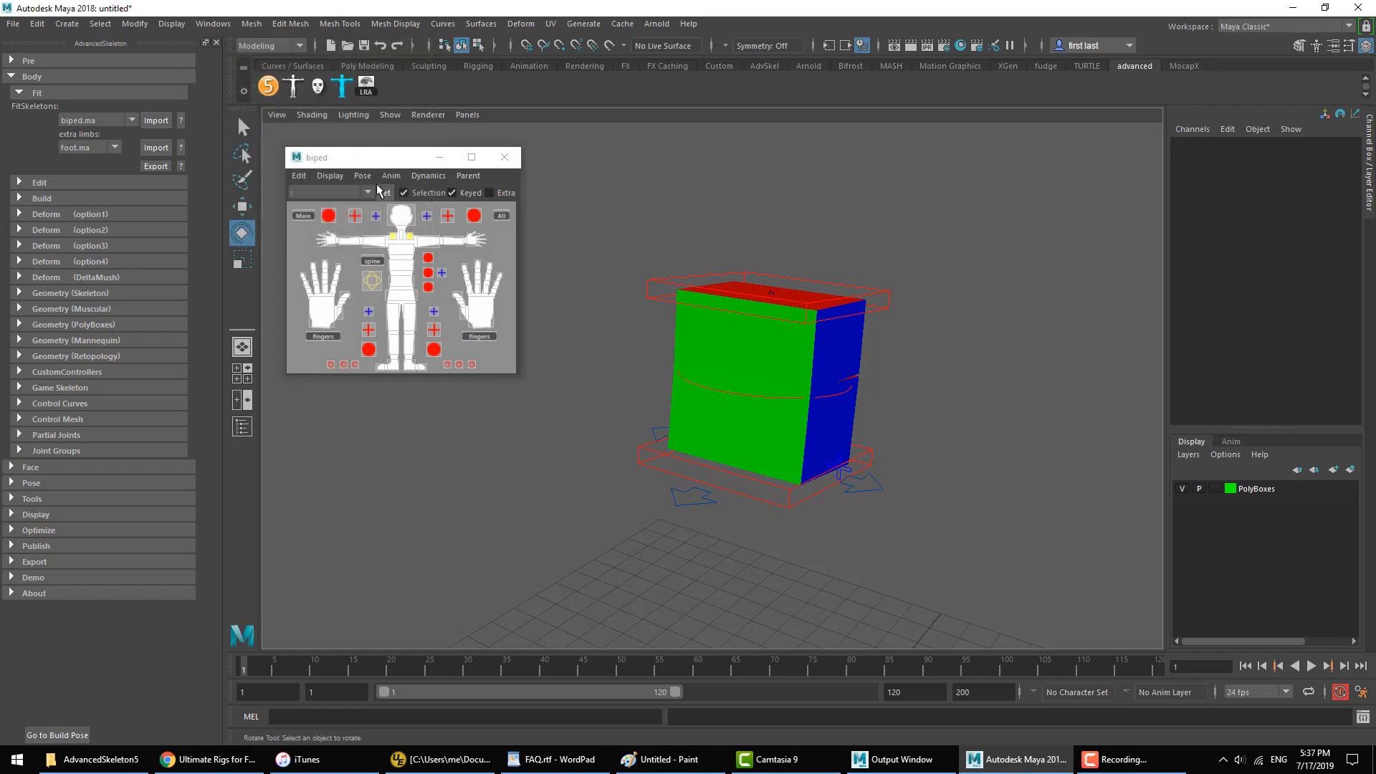
click(334, 178)
mouse_move(394, 175)
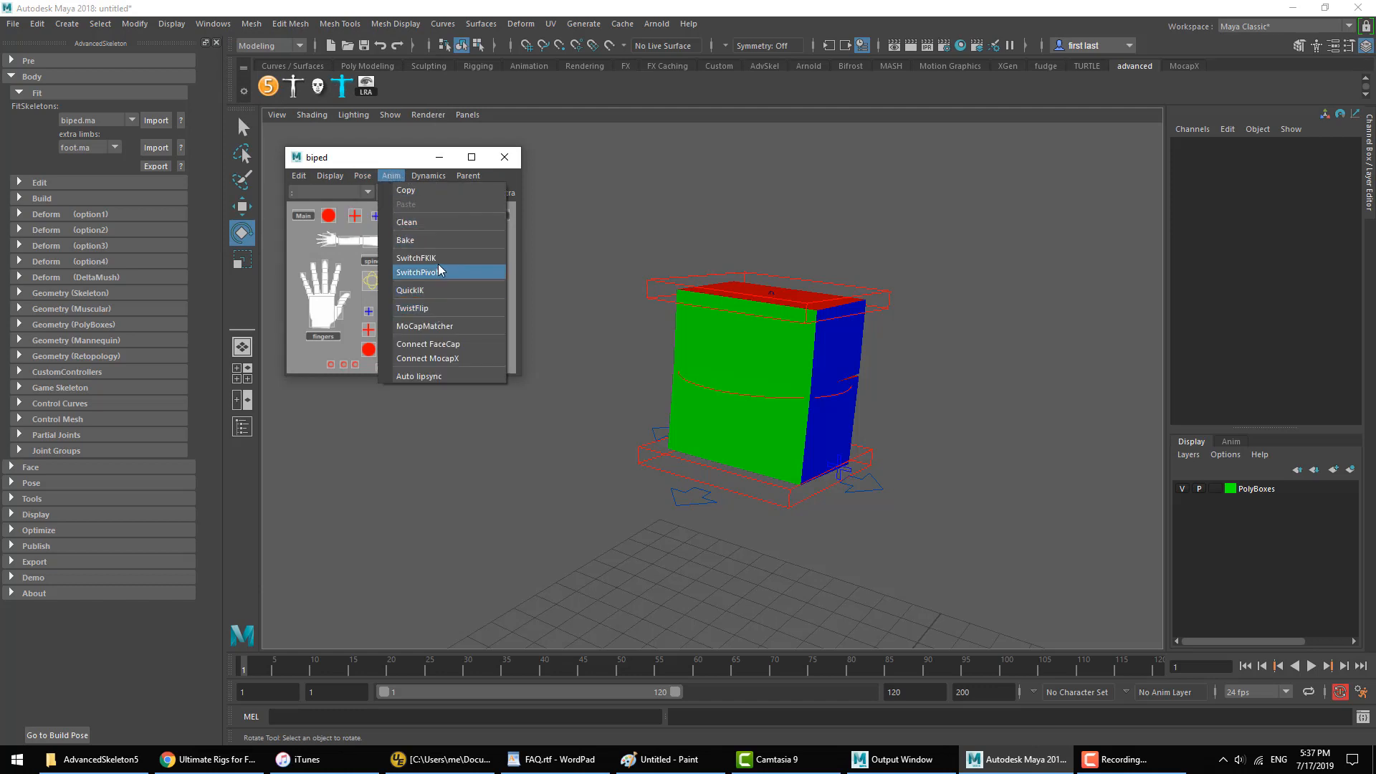
click(589, 250)
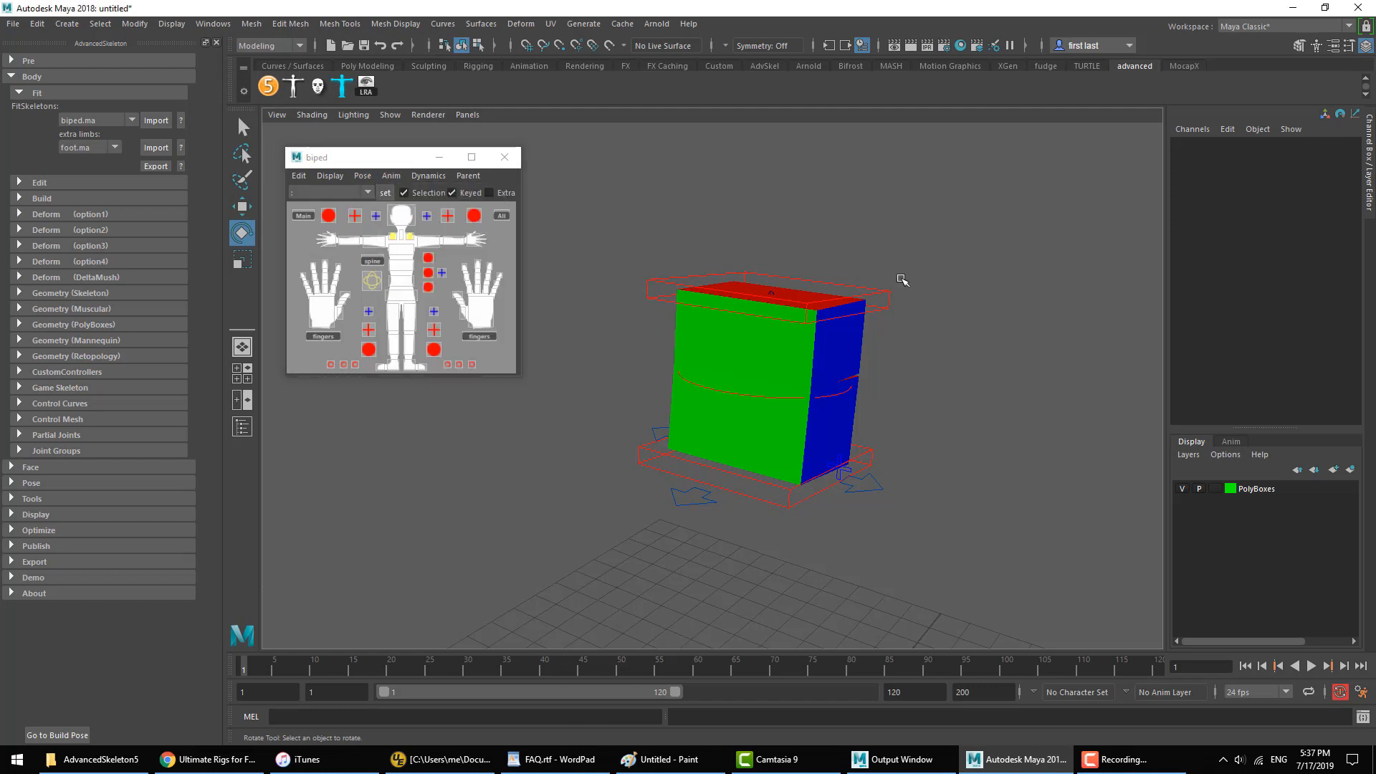
Step: Create a locator and raise it to about 6.044 in Translate Y in the side view
click(171, 23)
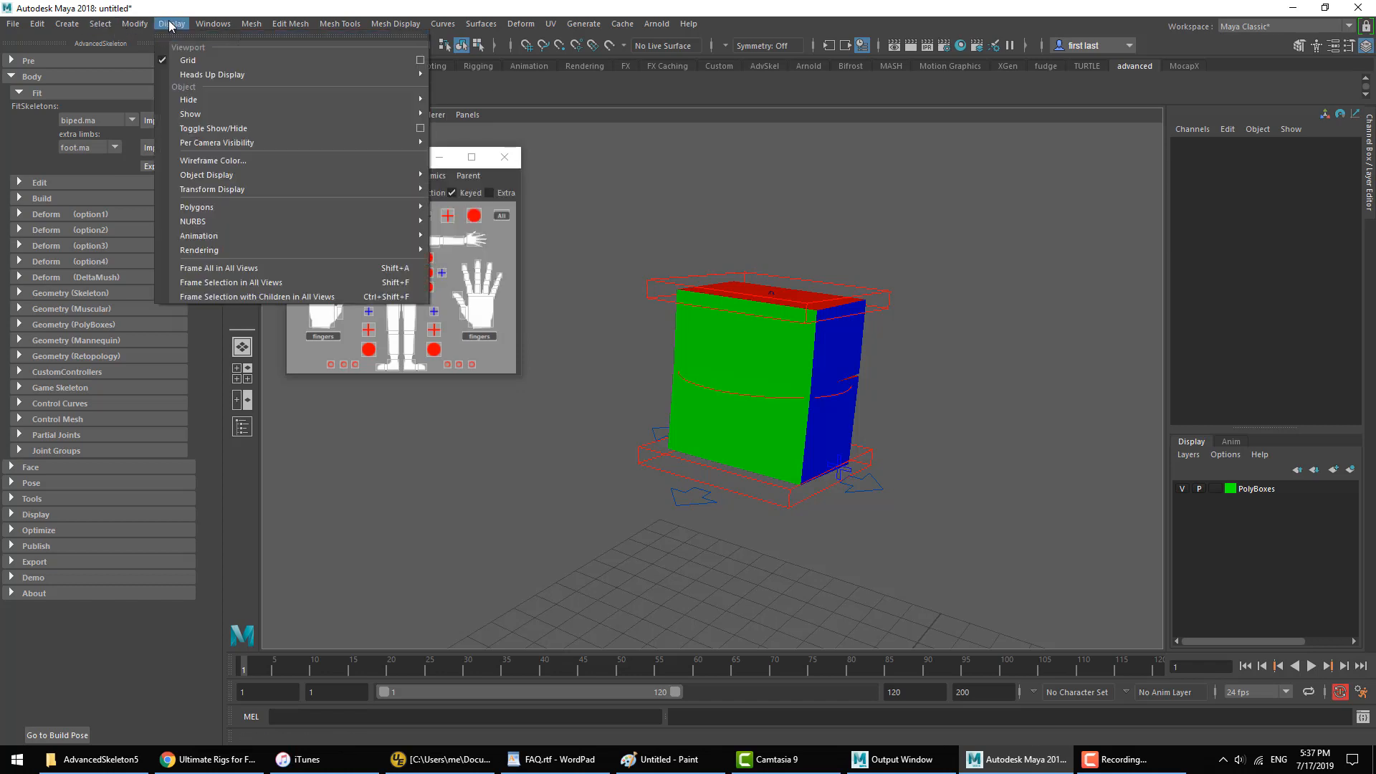
click(212, 130)
key(space)
key(space)
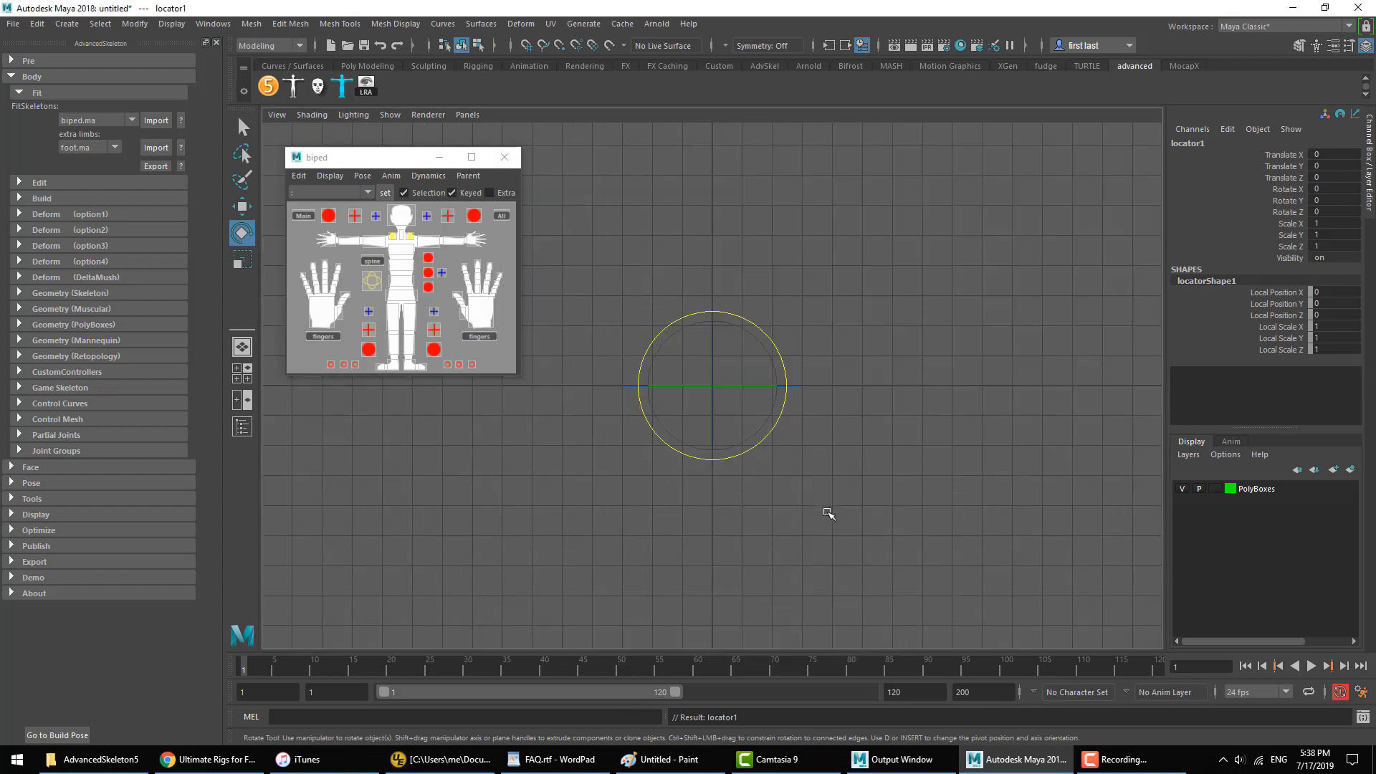
scroll(825, 513, down, 3)
key(w)
scroll(815, 487, down, 1)
alt+middle_drag(777, 386, 771, 449)
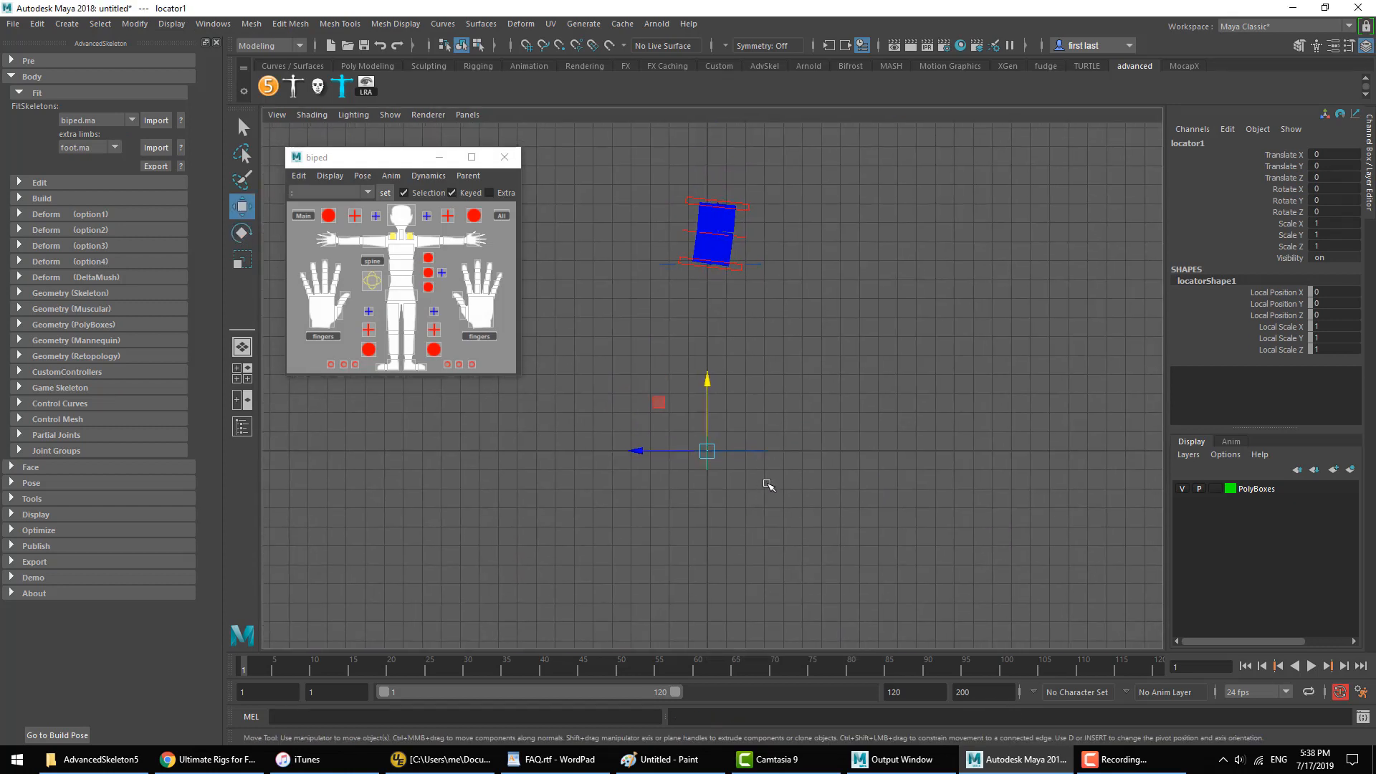
alt+right_drag(744, 490, 954, 521)
alt+middle_drag(953, 521, 938, 572)
middle_drag(902, 531, 670, 373)
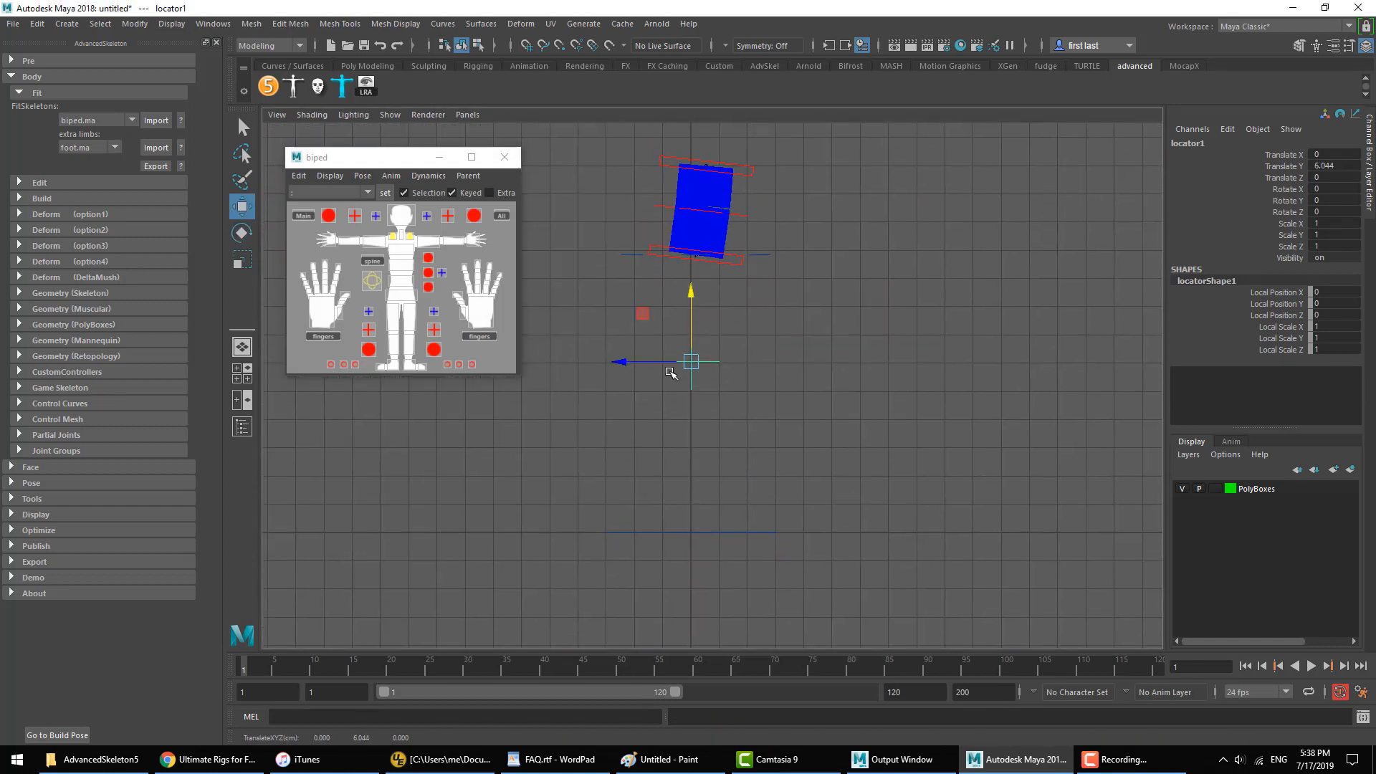
Step: Scale the locator to about 2.598 and move it to the middle of the boxes, about 11.149 in Translate Y and -0.533 in Translate Z
key(r)
drag(690, 360, 752, 359)
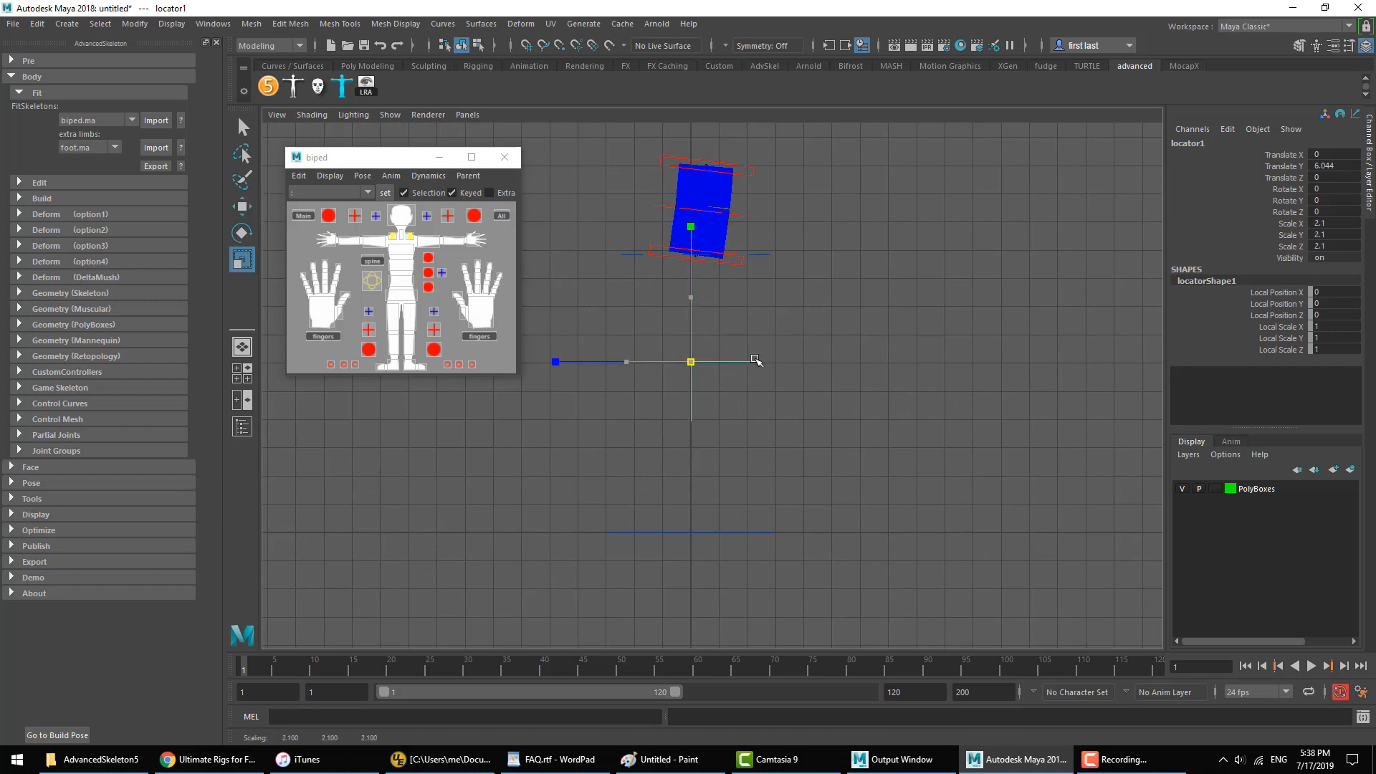
key(w)
middle_drag(715, 380, 732, 239)
mouse_move(692, 221)
mouse_down()
mouse_move(719, 216)
mouse_move(708, 218)
mouse_up()
key(space)
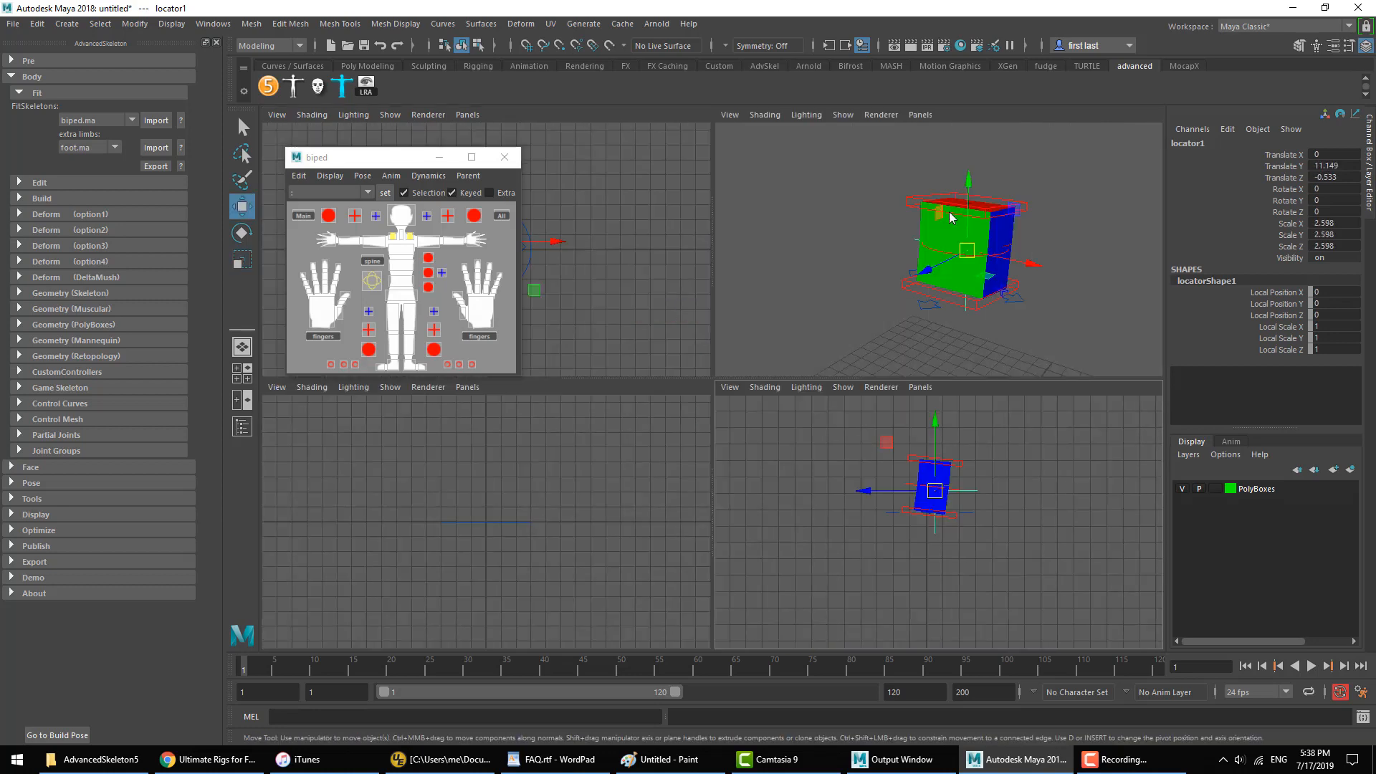
key(space)
alt+drag(970, 304, 884, 313)
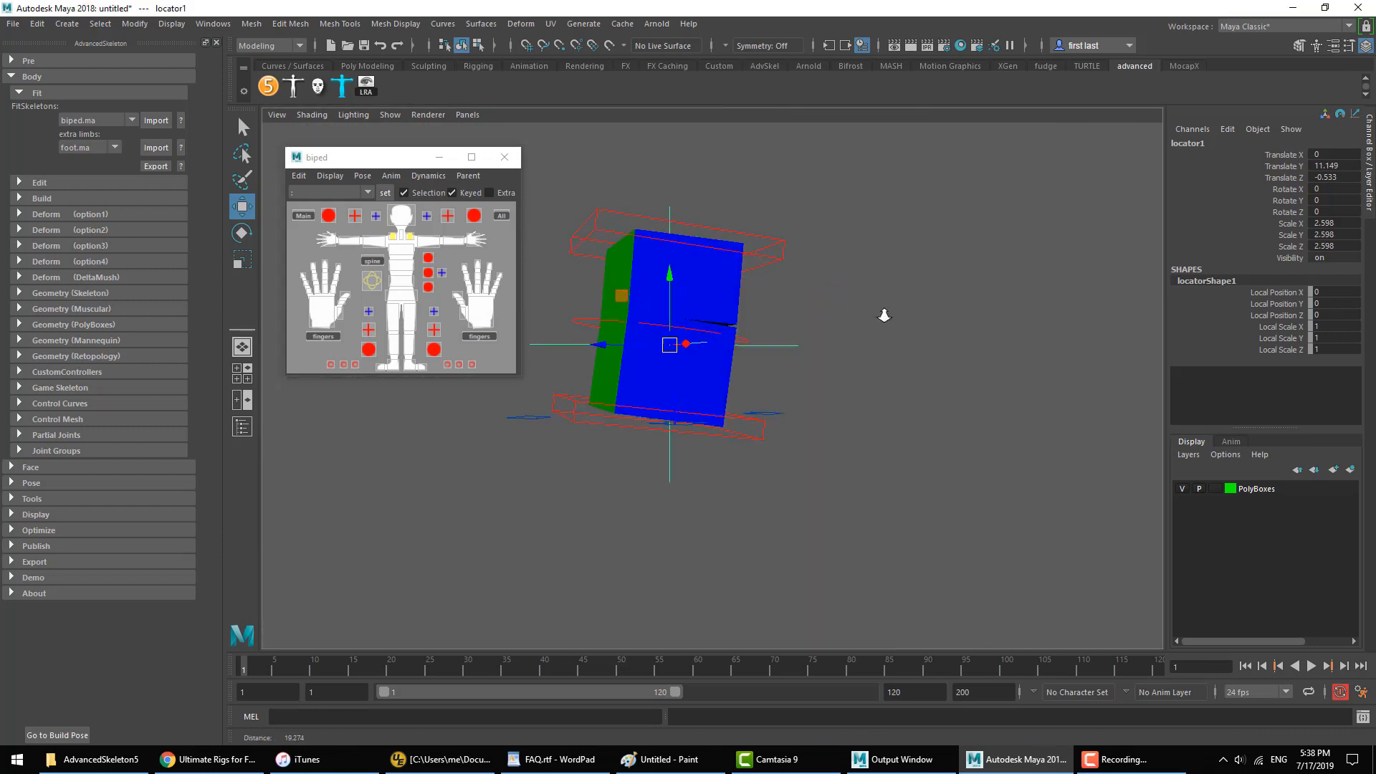
Step: Use SwitchPivot with the locator and the IKSpine3_M control to align the control's extra pivot to the locator
scroll(884, 313, up, 2)
click(792, 263)
alt+middle_drag(793, 263, 813, 238)
click(814, 239)
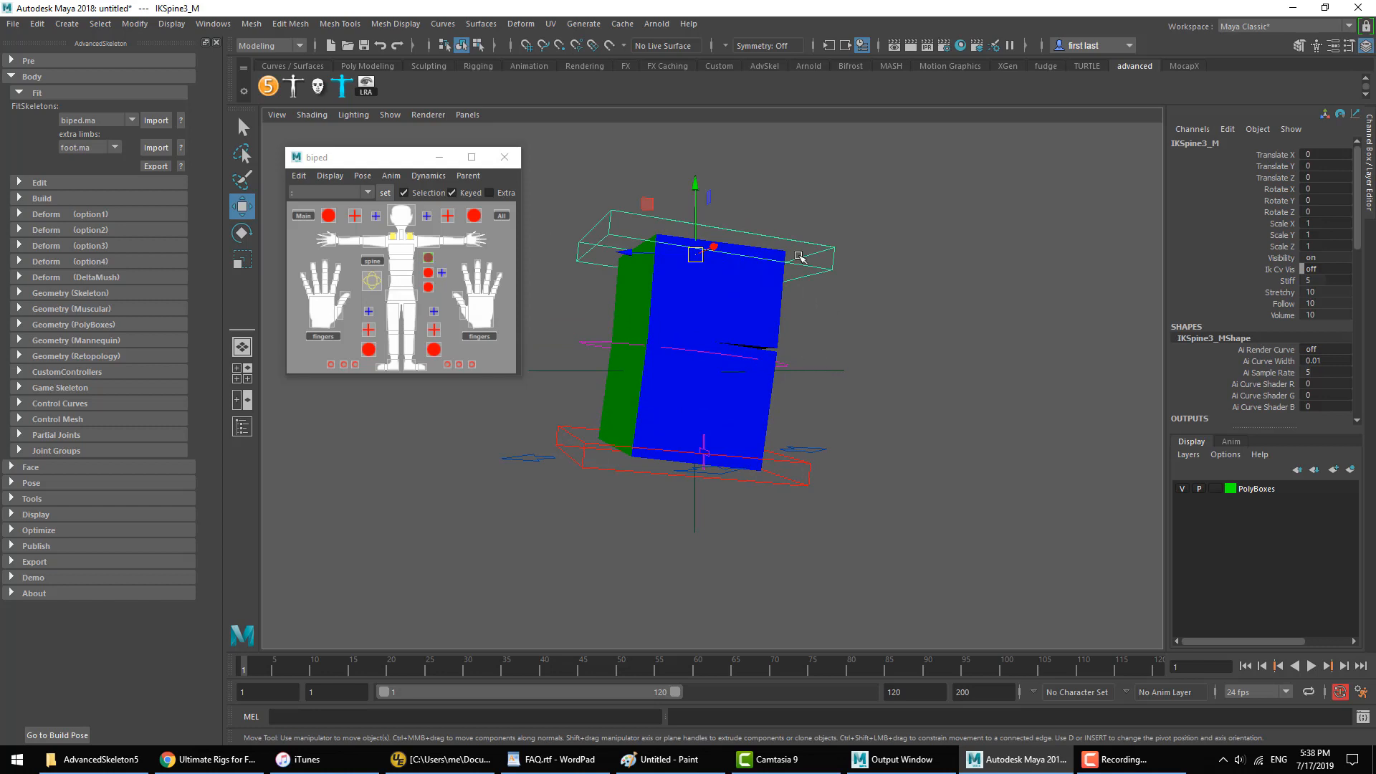
click(820, 200)
drag(808, 322, 816, 398)
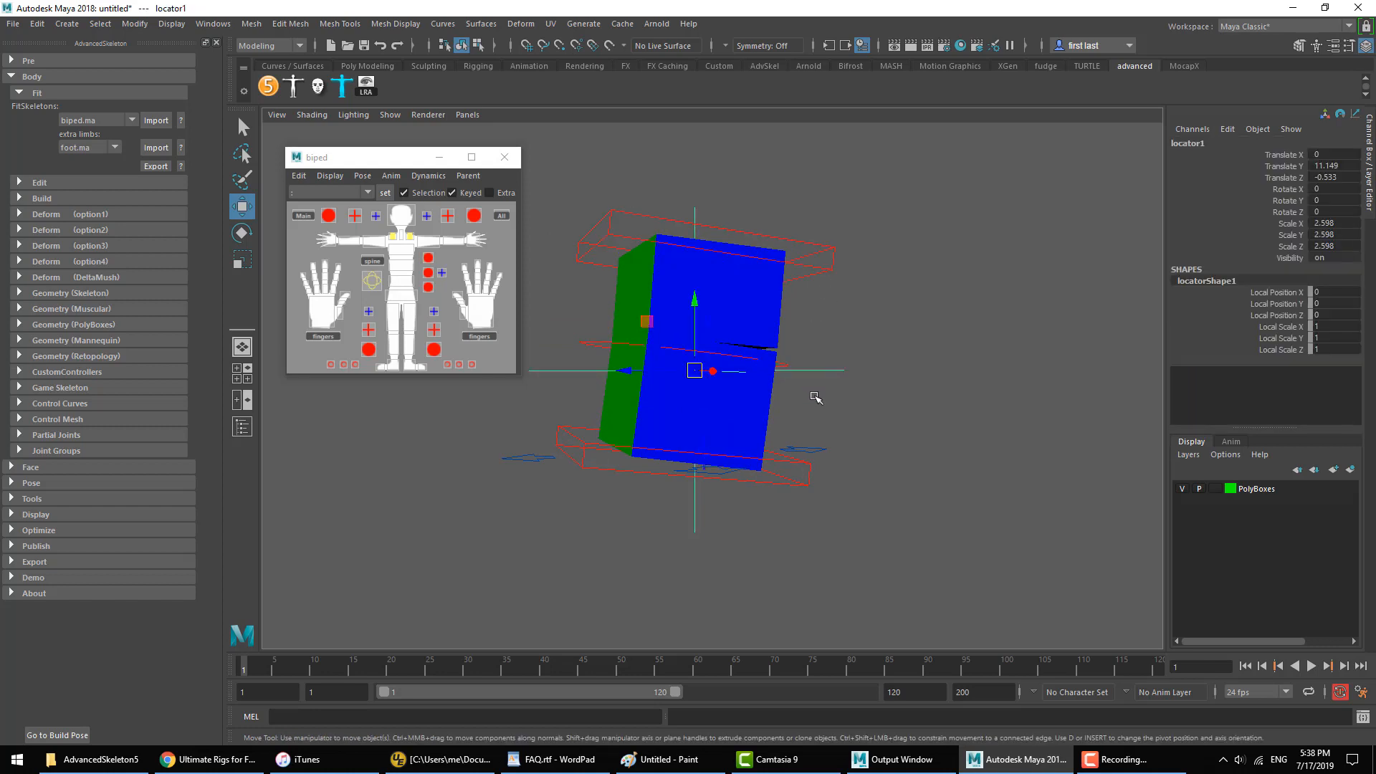
click(814, 263)
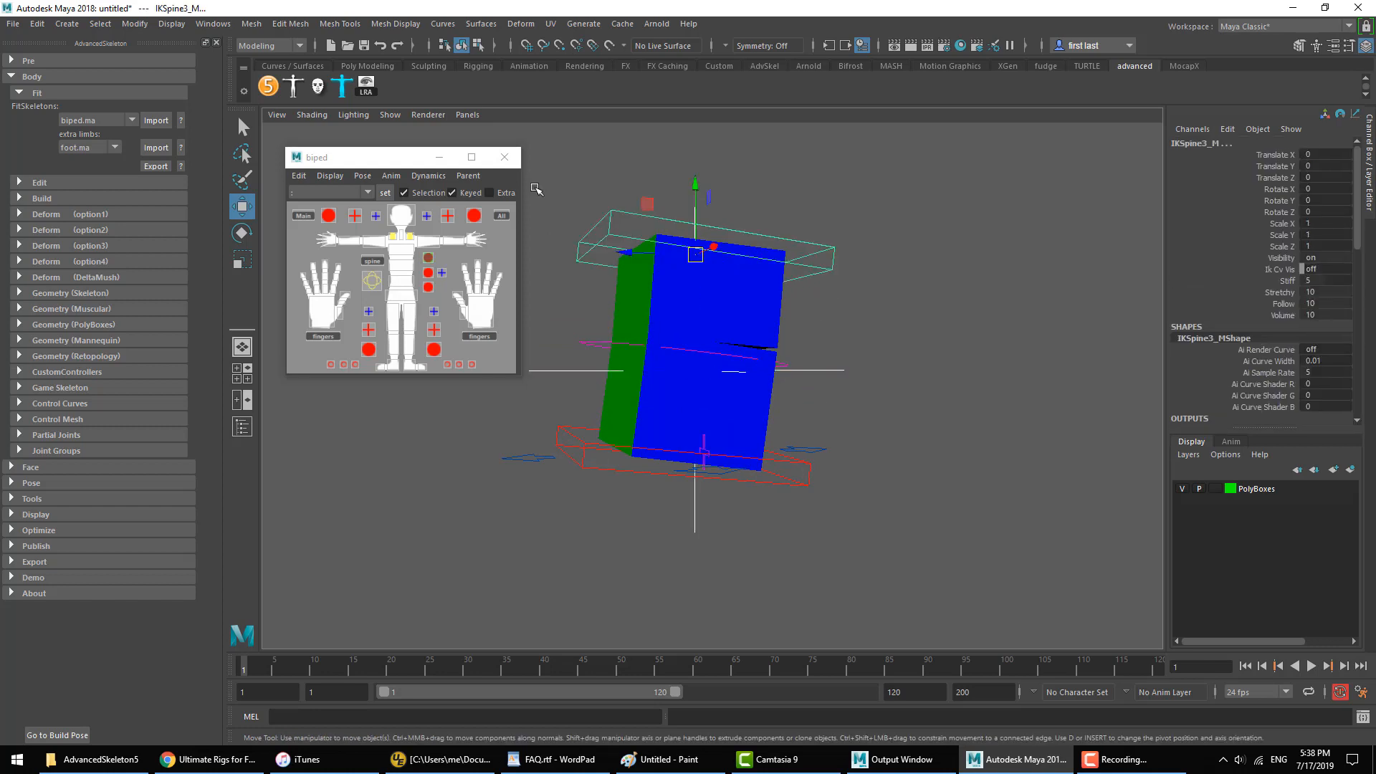
click(390, 175)
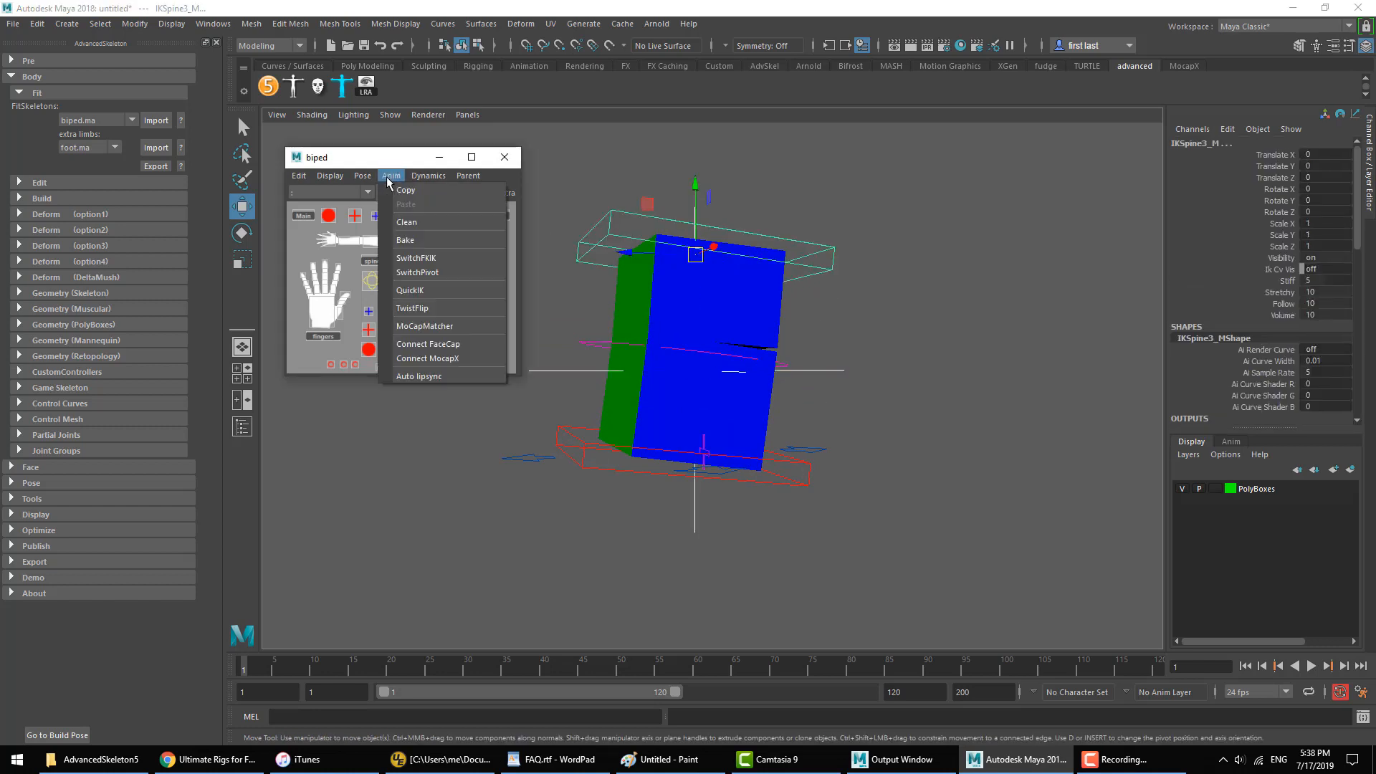
click(442, 273)
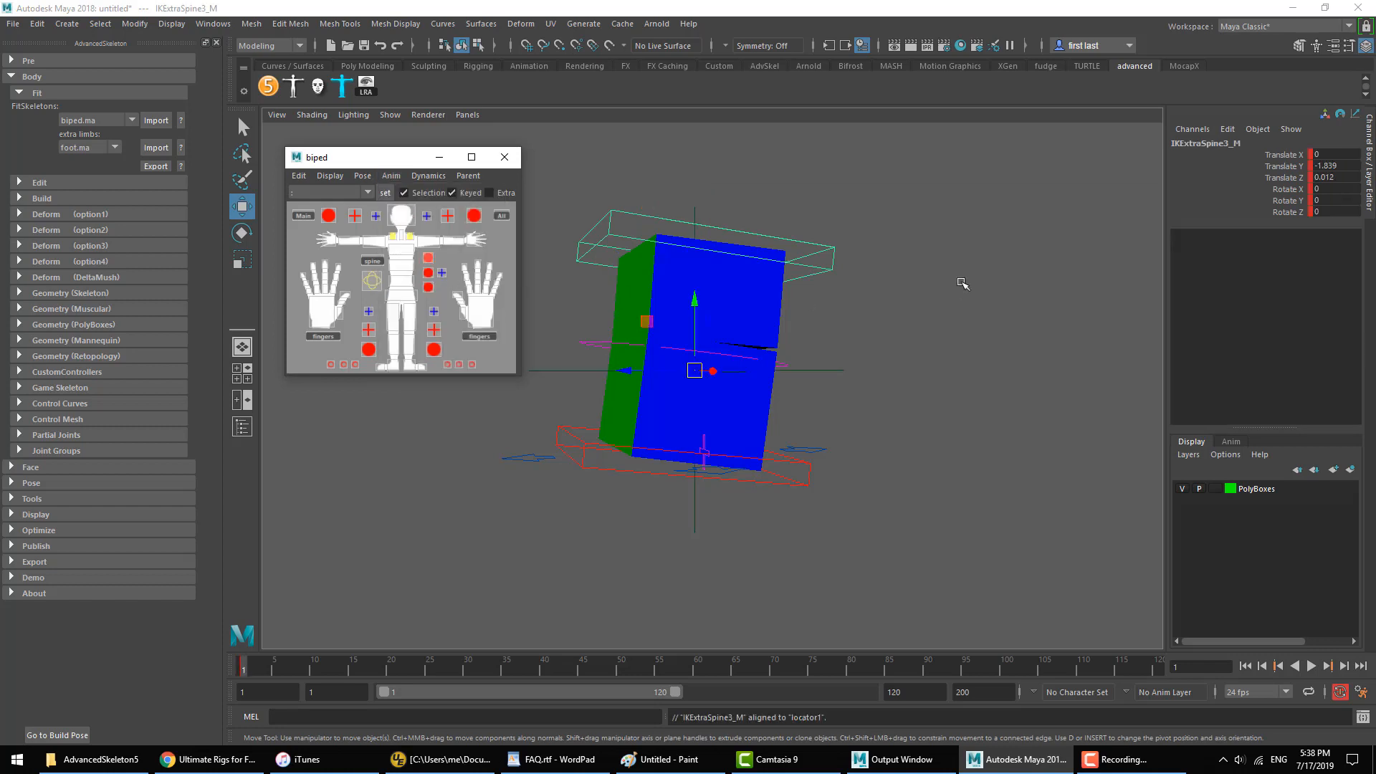
Step: Try rotating the IKExtraSpine3_M control around the locator's position, and undo the rotation
click(927, 295)
alt+drag(860, 310, 944, 299)
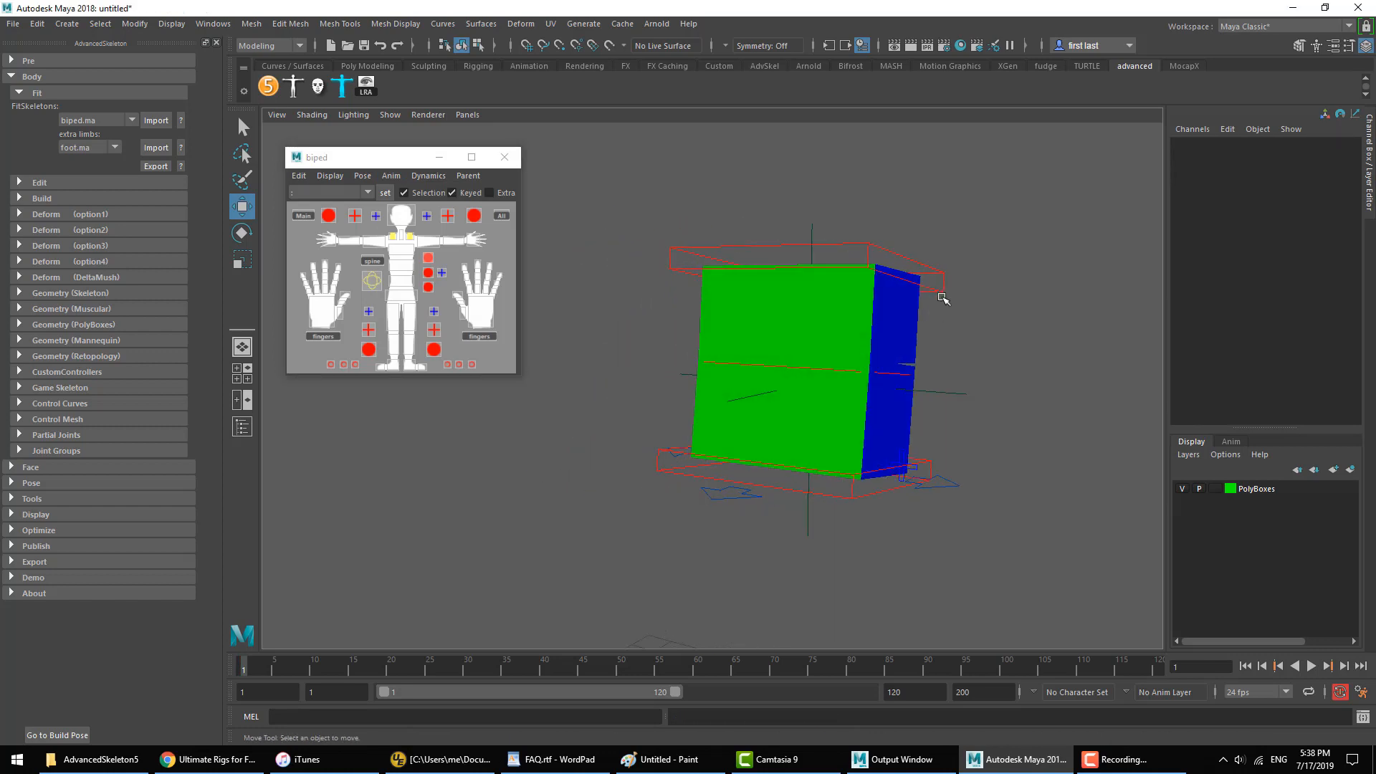
click(677, 271)
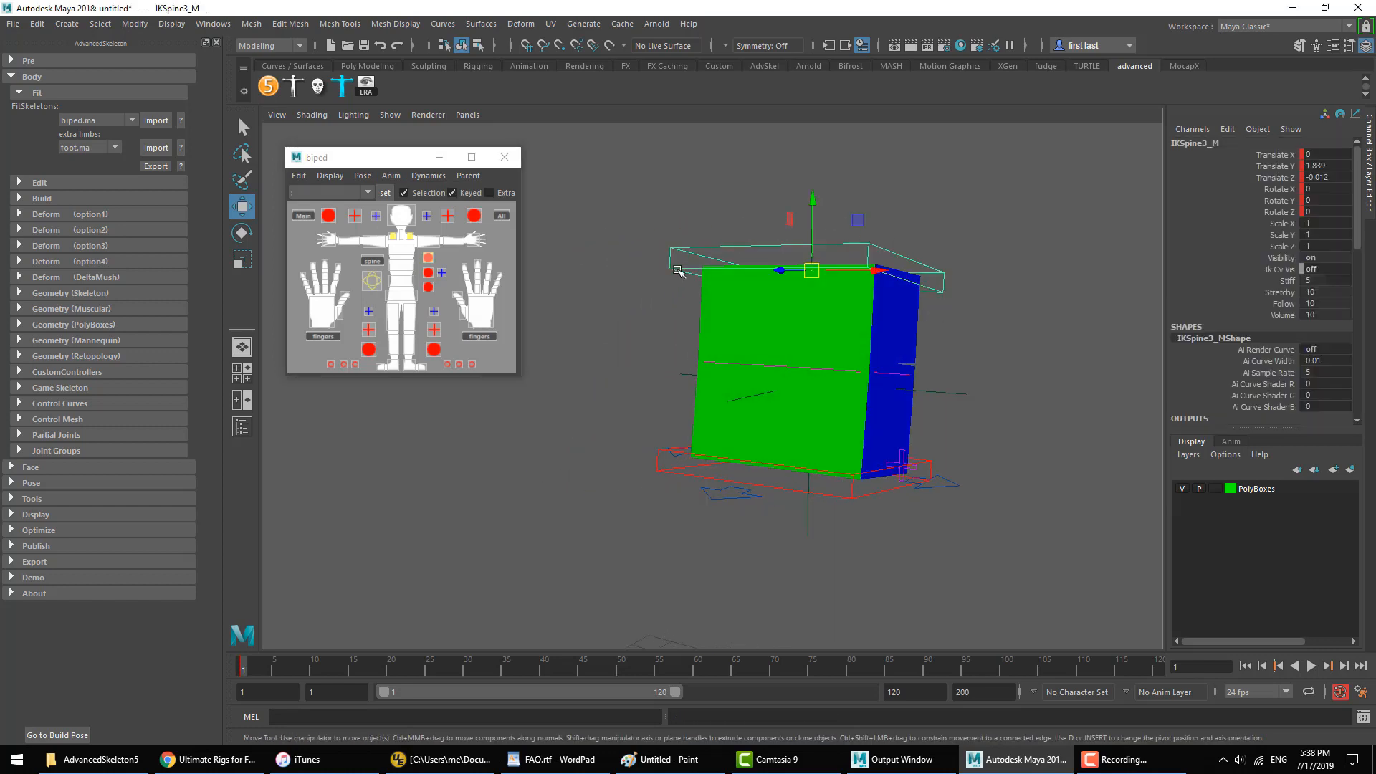
key(Up)
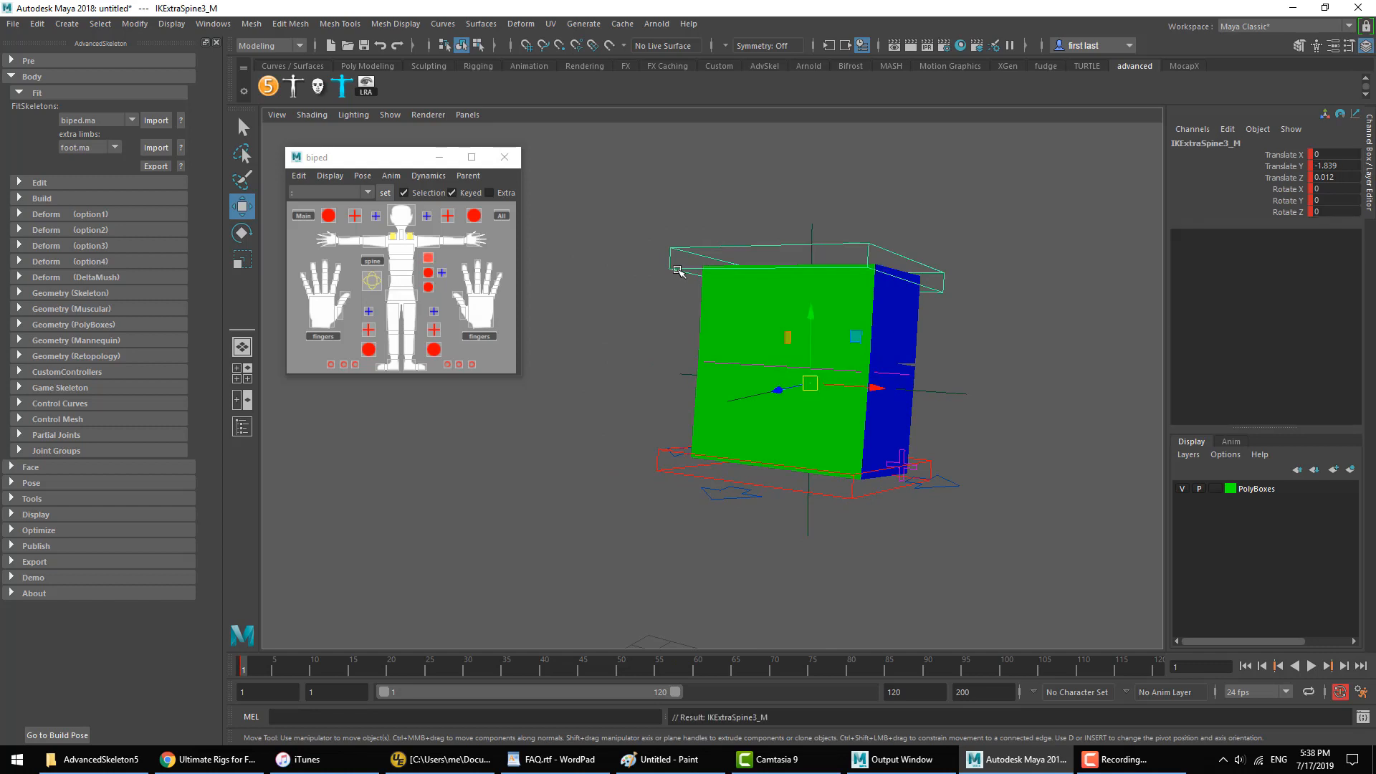
key(e)
drag(858, 364, 822, 350)
drag(829, 353, 821, 362)
key(ctrl+z)
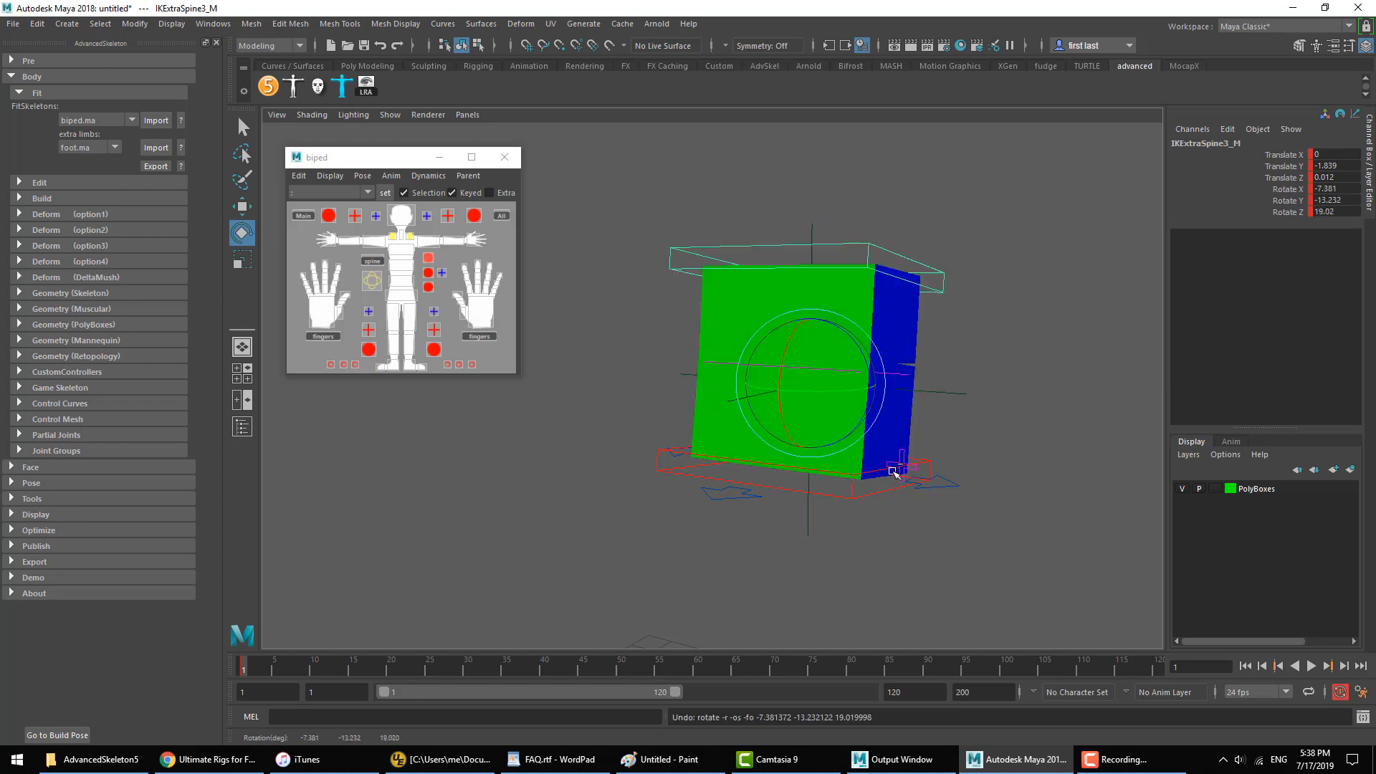
Step: Try rotating the IKSpine1_M control and moving the IKSpine3_M control, undoing each change
click(868, 494)
drag(835, 436, 862, 409)
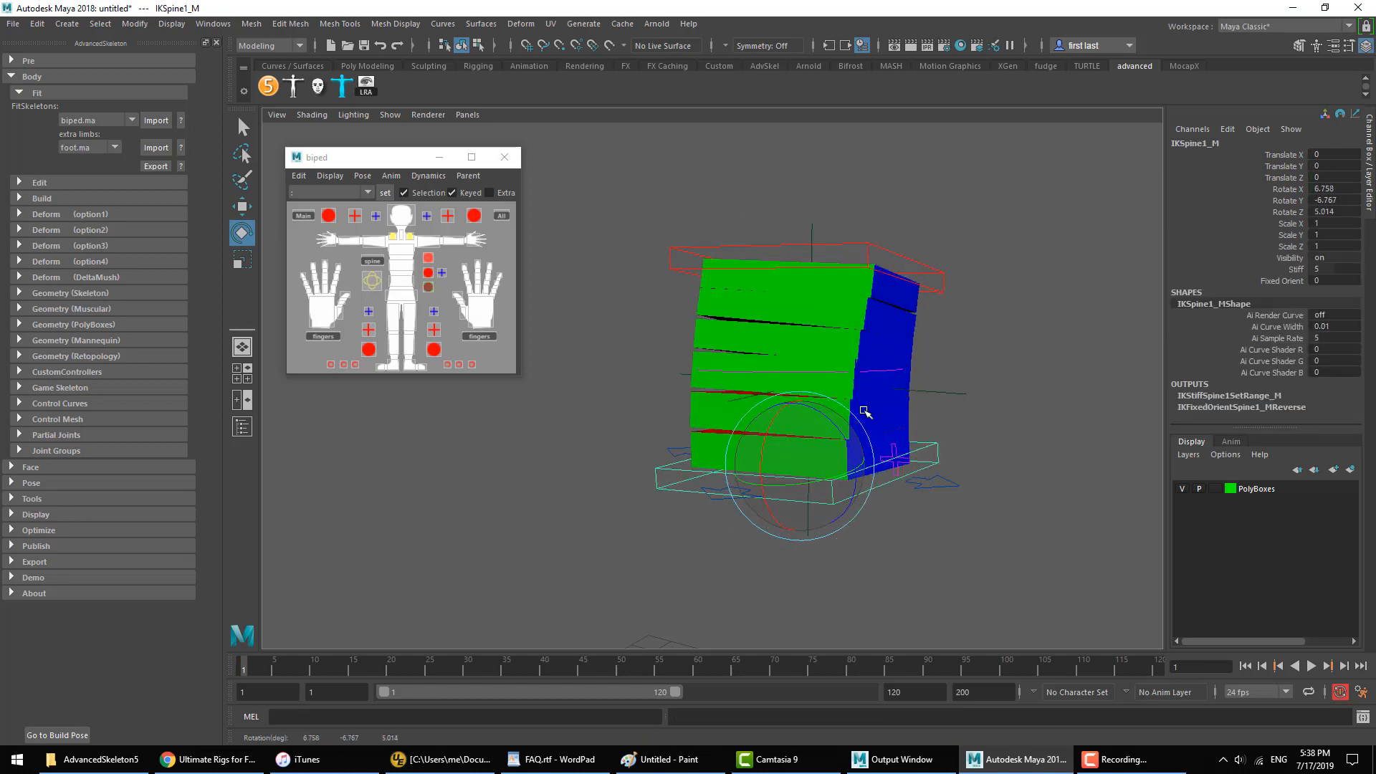
key(ctrl+z)
key(ctrl+z)
key(w)
middle_drag(841, 371, 829, 366)
key(ctrl+z)
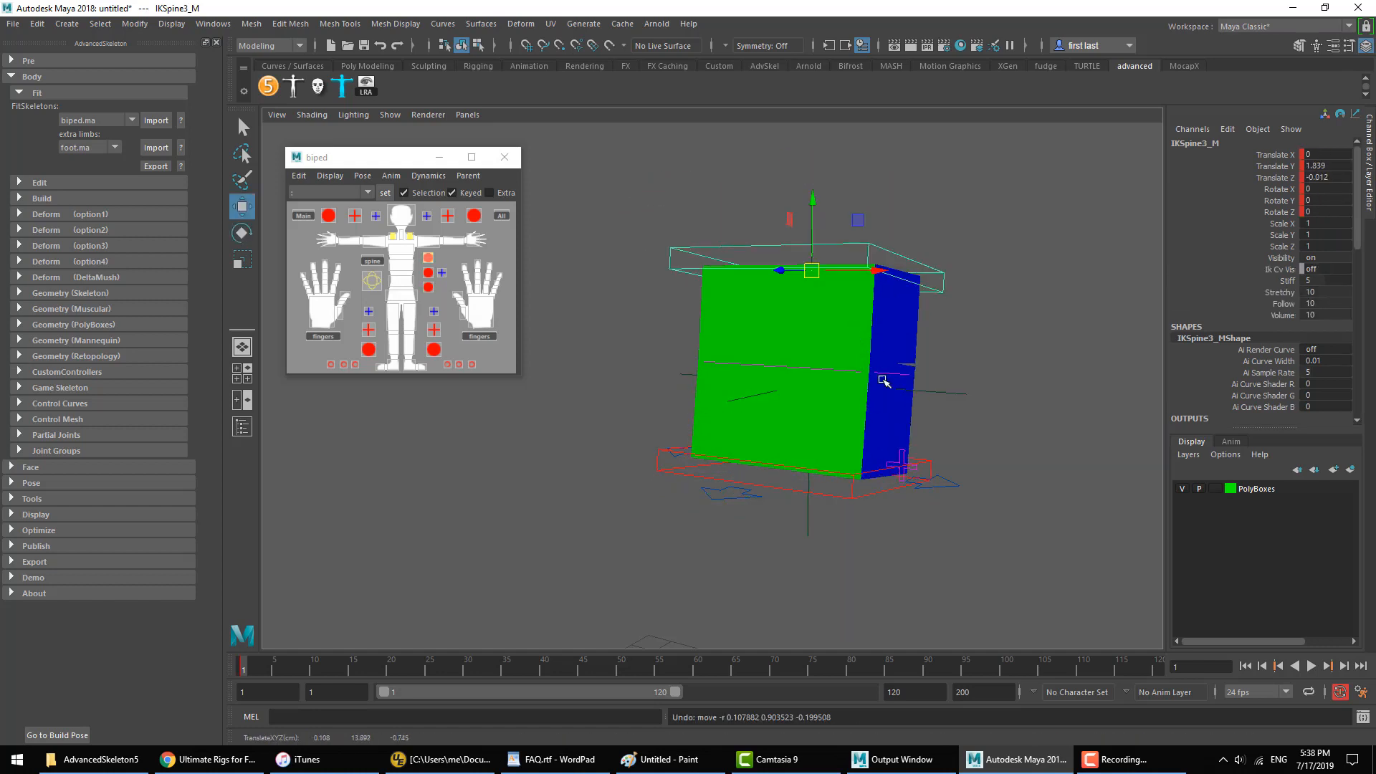
Step: Move the IKSpine1_M and IKSpine3_M controls together sideways away from the locator, with IKSpine3_M at about 4.796 in Translate X
alt+drag(884, 380, 953, 385)
alt+right_drag(851, 384, 891, 366)
alt+middle_drag(891, 366, 826, 359)
alt+right_drag(972, 413, 854, 395)
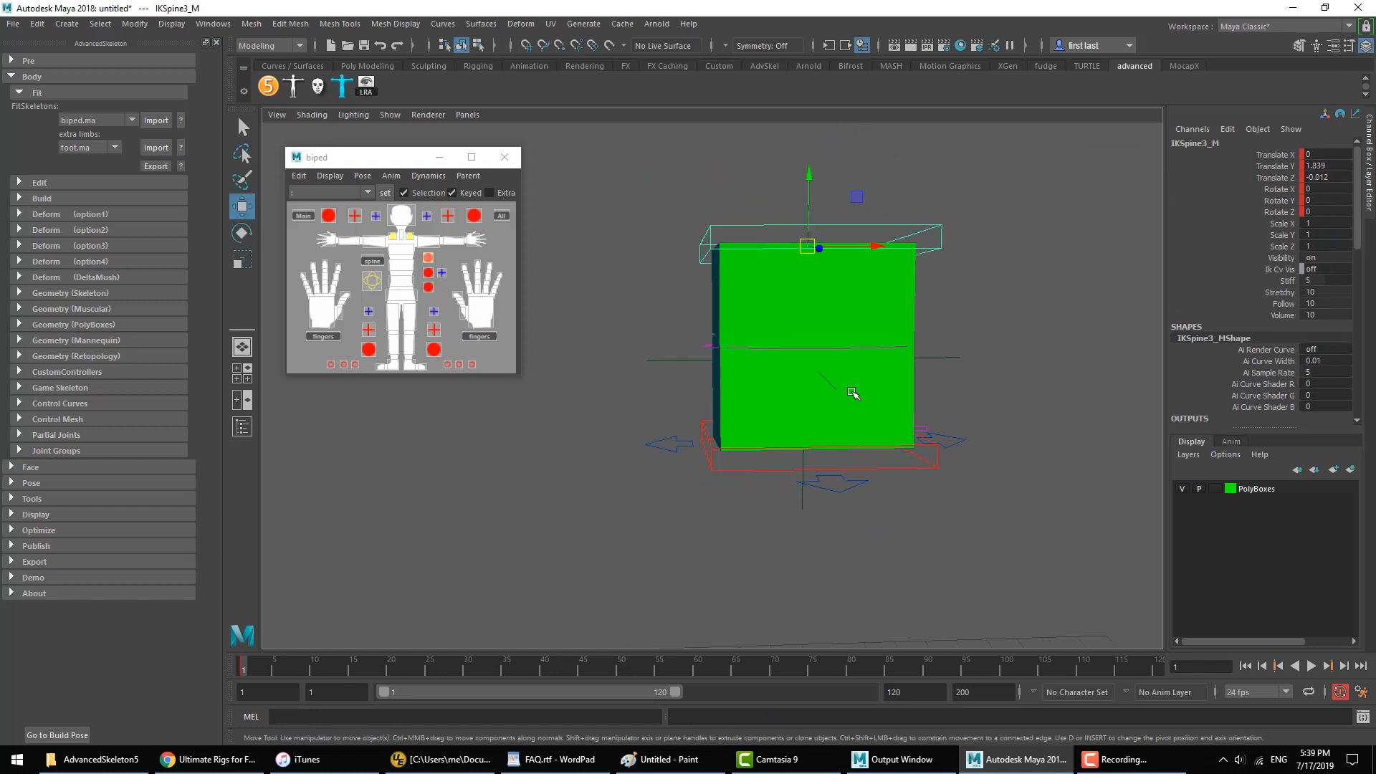
alt+middle_drag(834, 396, 786, 399)
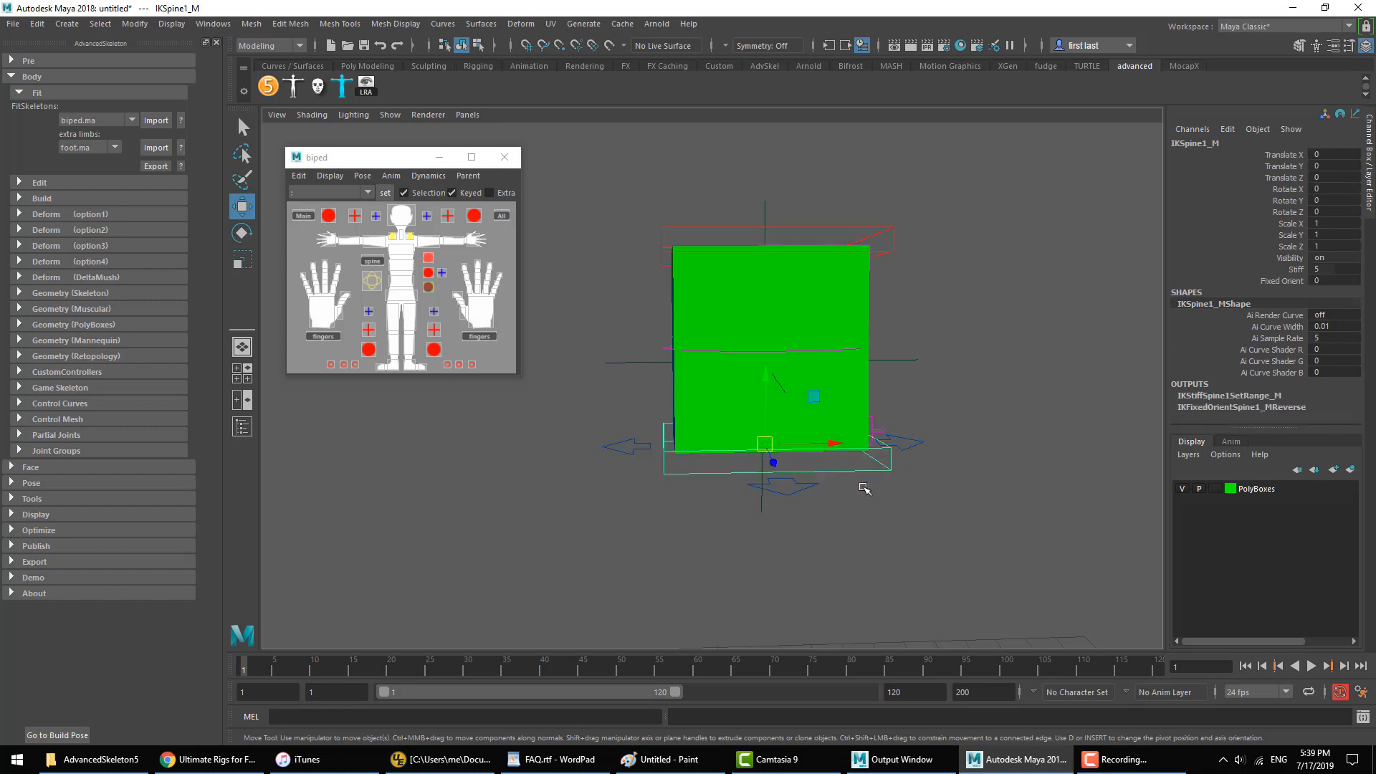
click(900, 291)
click(891, 242)
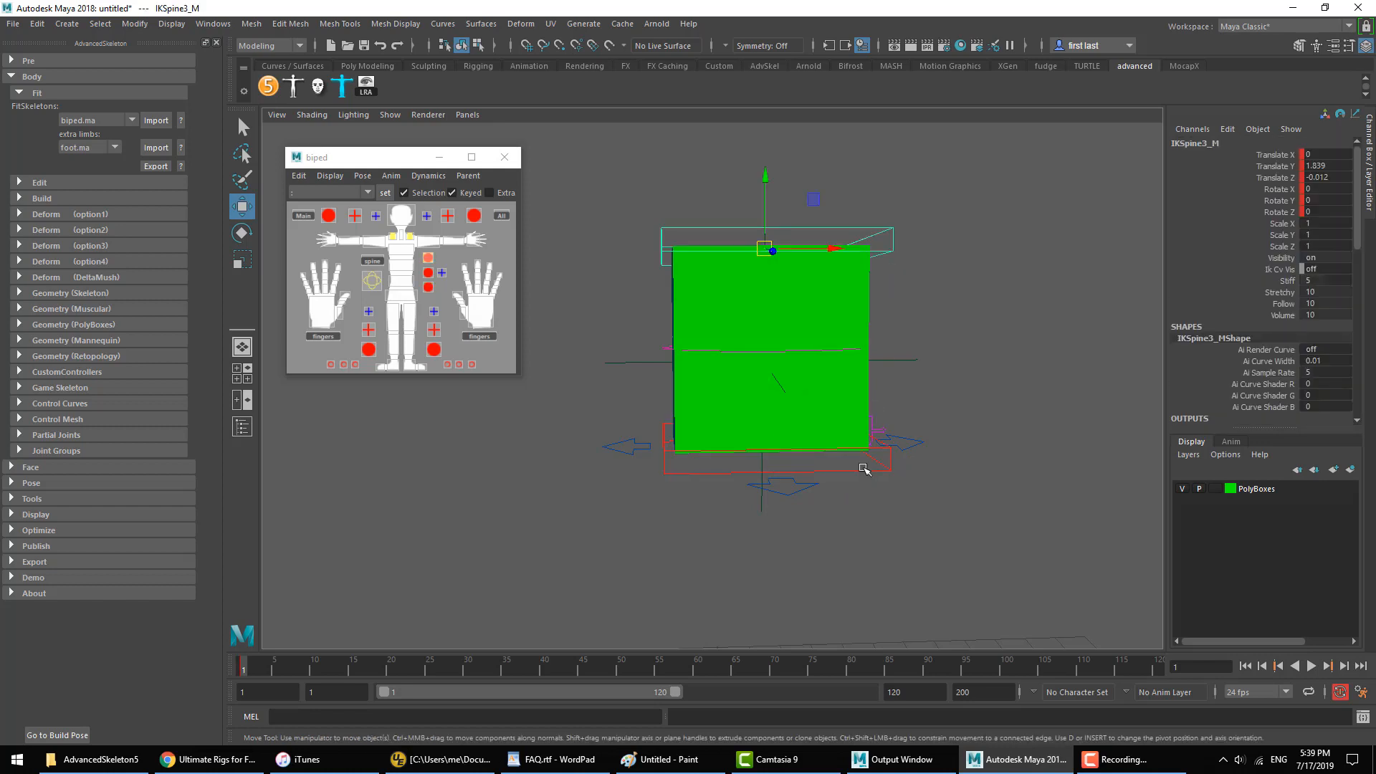
click(864, 469)
alt+drag(851, 501, 987, 477)
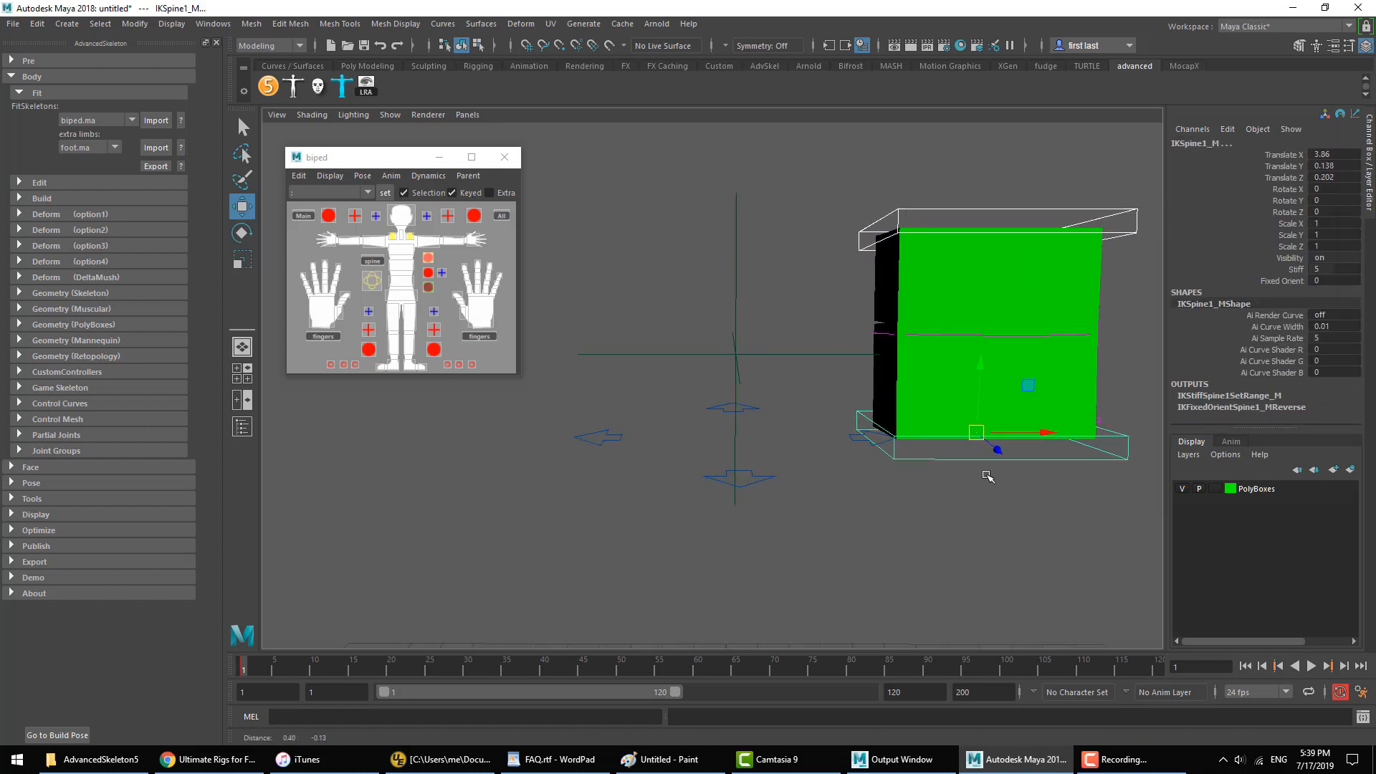
alt+middle_drag(987, 477, 954, 474)
drag(960, 444, 1008, 444)
click(885, 190)
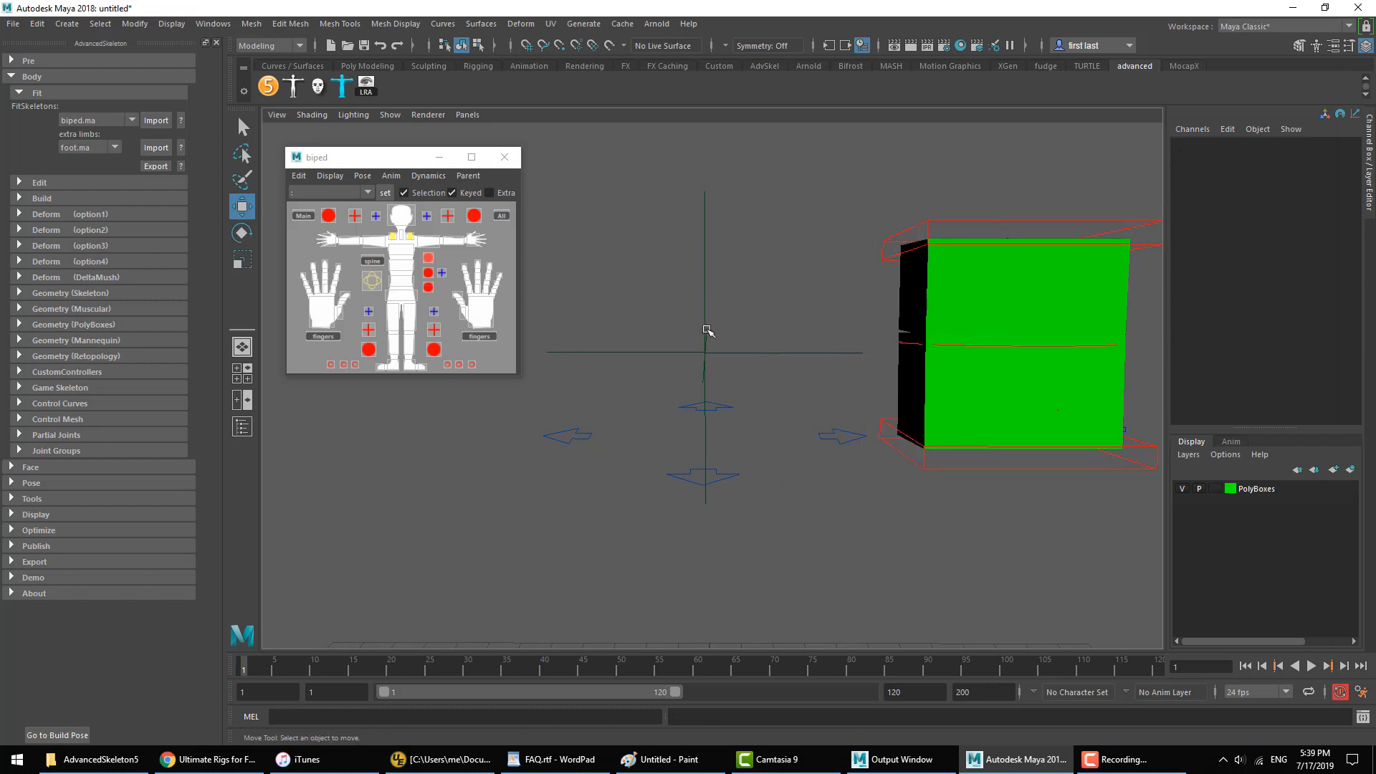
Step: Try rotating the IKExtraSpine3_M control around its pivot left behind at the locator, and undo the rotation
click(947, 221)
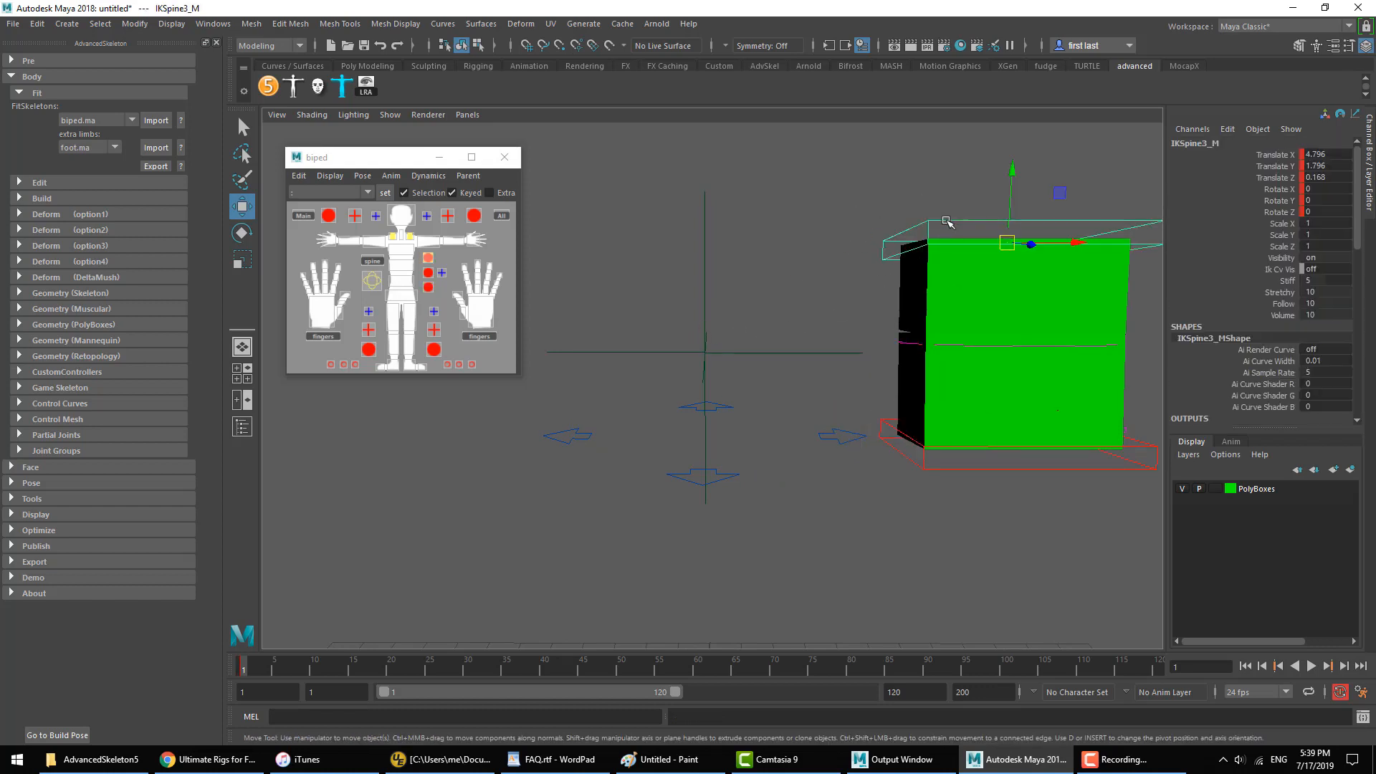
key(Down)
key(e)
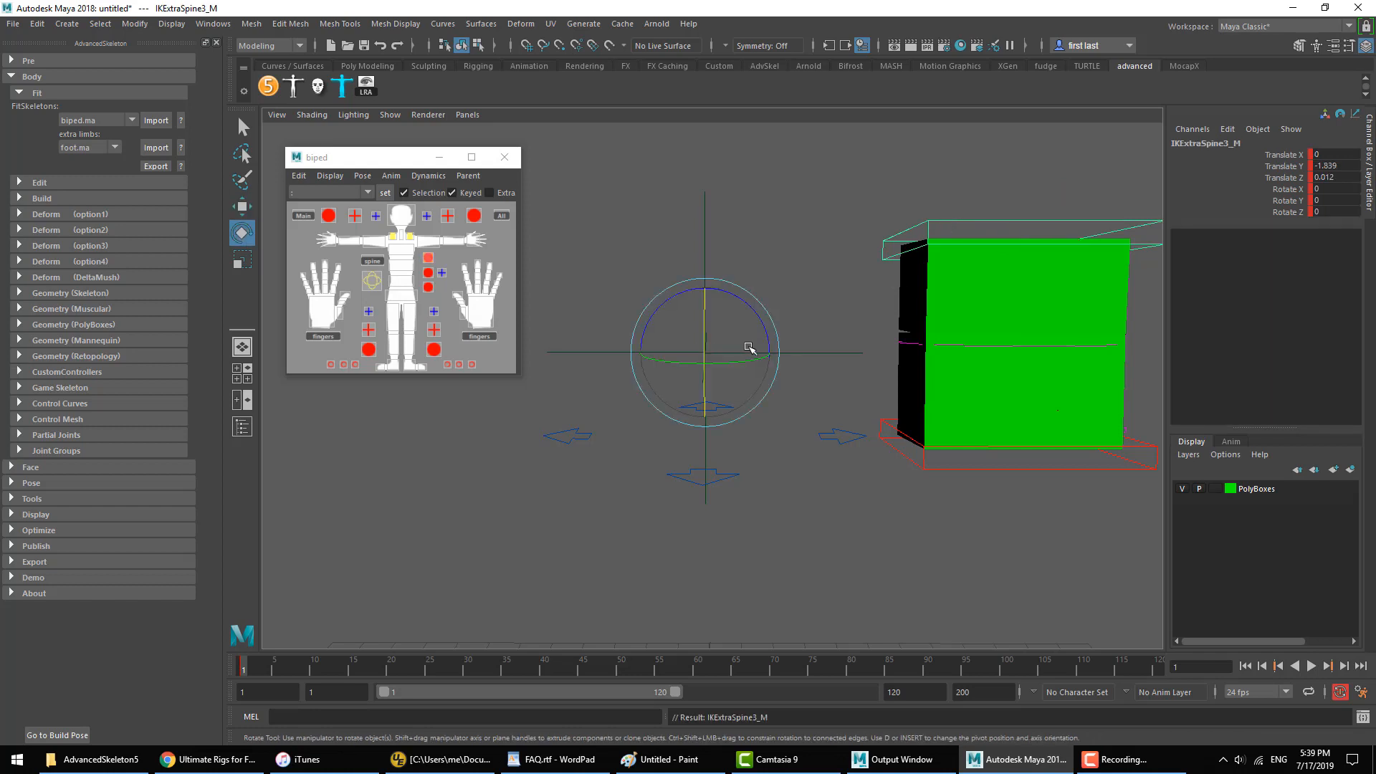
mouse_move(736, 302)
mouse_down()
mouse_move(724, 294)
mouse_move(703, 320)
mouse_move(740, 325)
mouse_move(719, 301)
mouse_move(750, 307)
mouse_move(733, 325)
mouse_up()
key(ctrl+z)
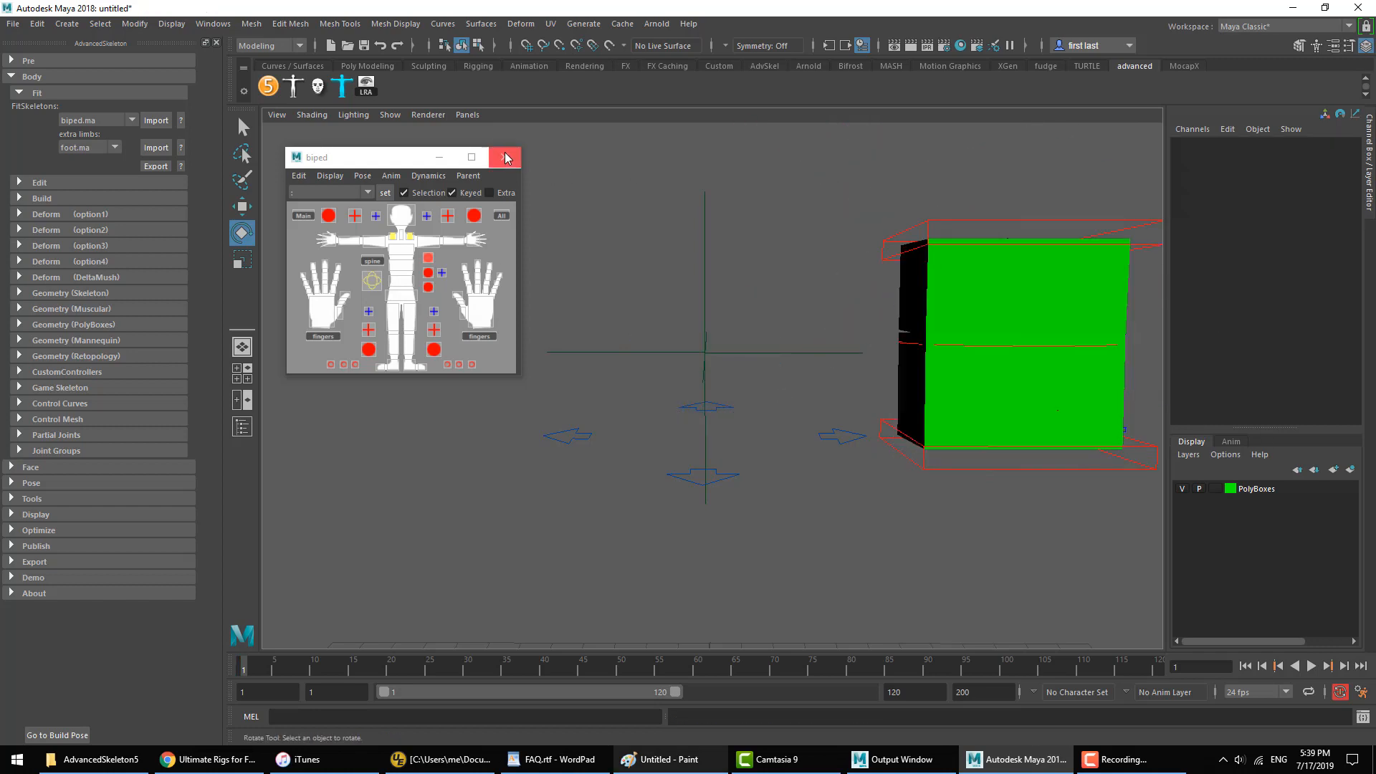
Step: Close the biped selector window and start a new empty scene
click(505, 157)
click(13, 24)
click(32, 35)
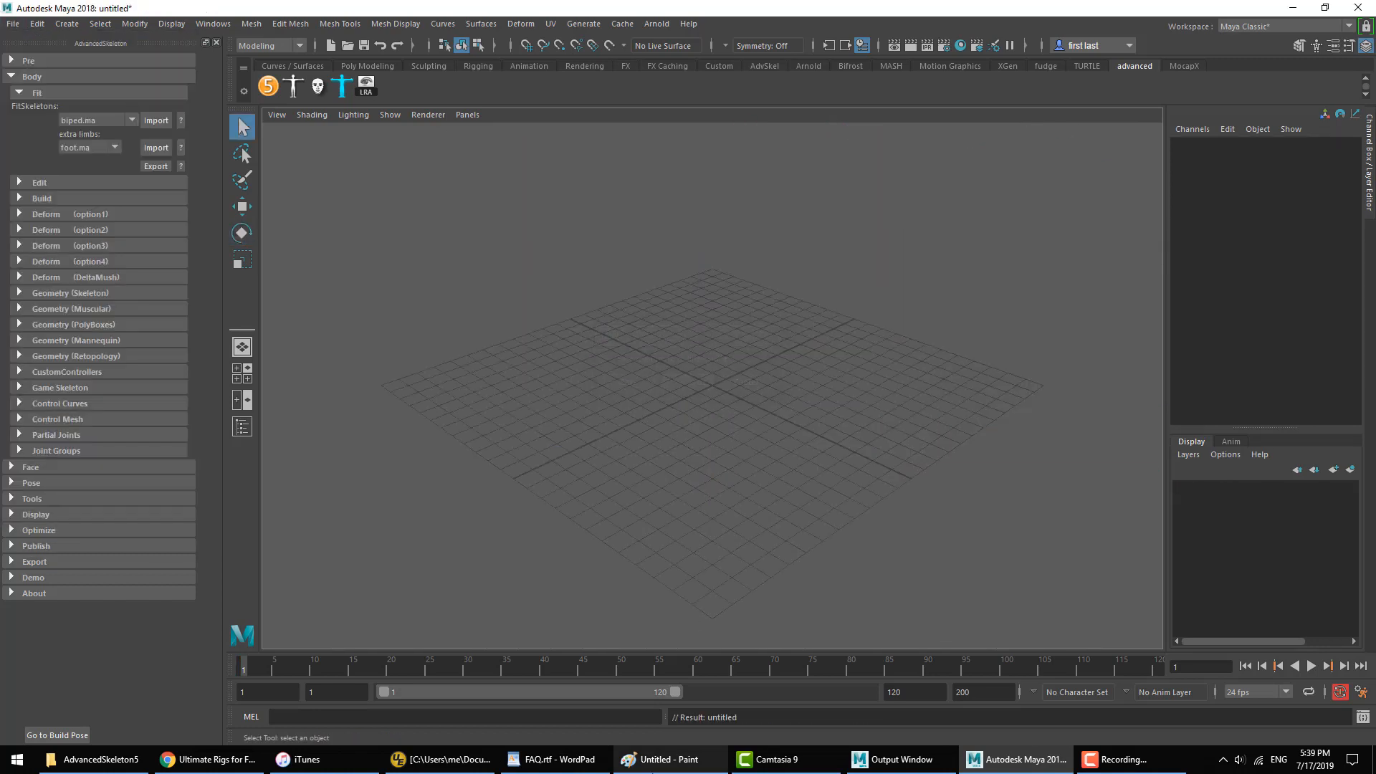
Step: Switch to the FAQ document in WordPad, highlight the question about "Space-Switching", and return to Maya
click(561, 761)
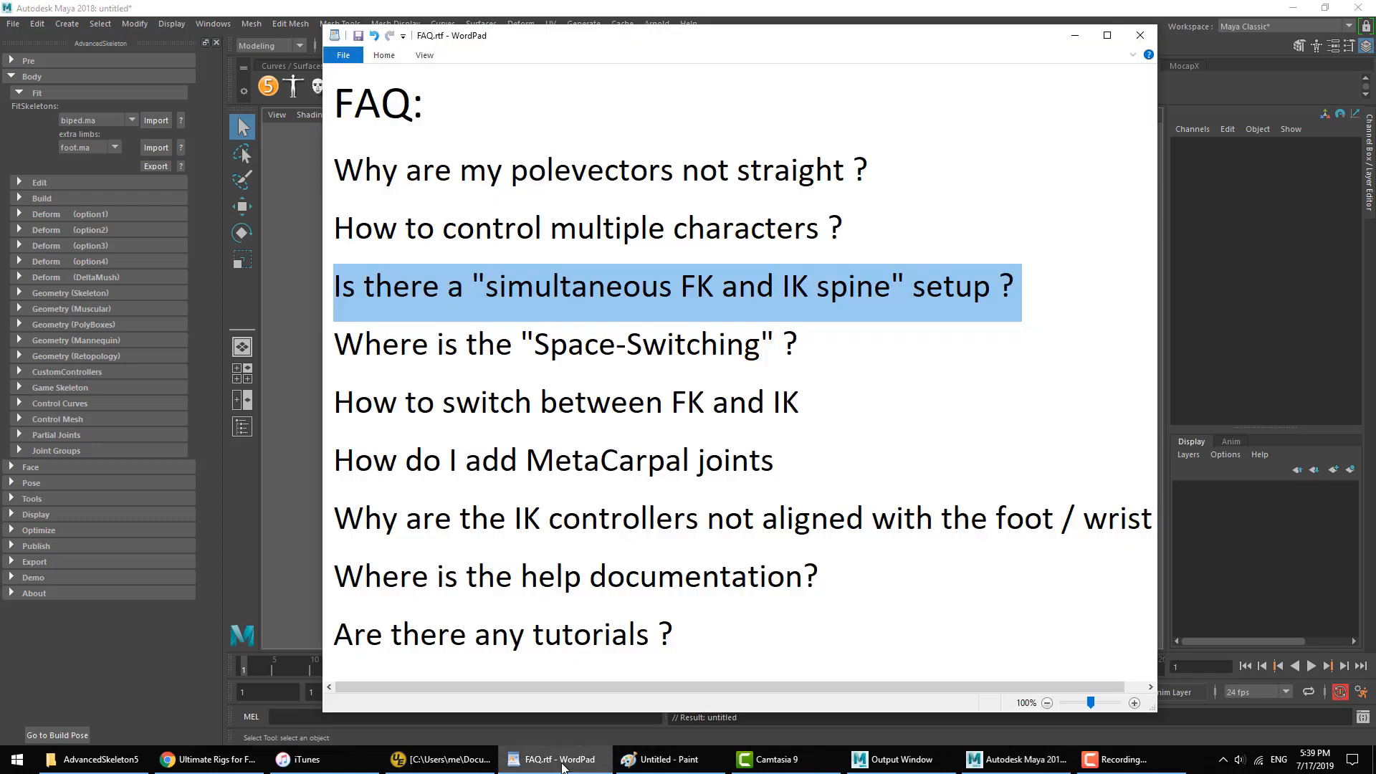
click(520, 351)
triple_click(520, 351)
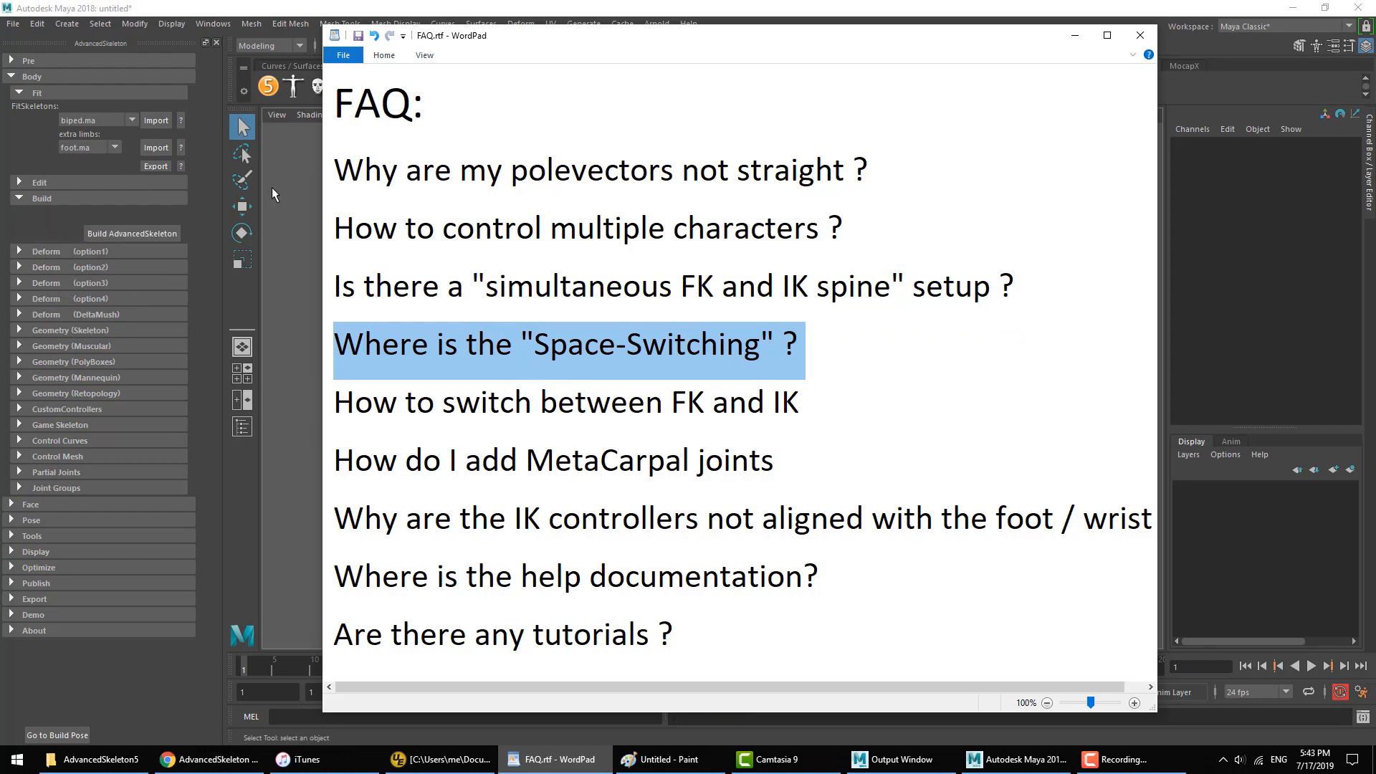
click(279, 197)
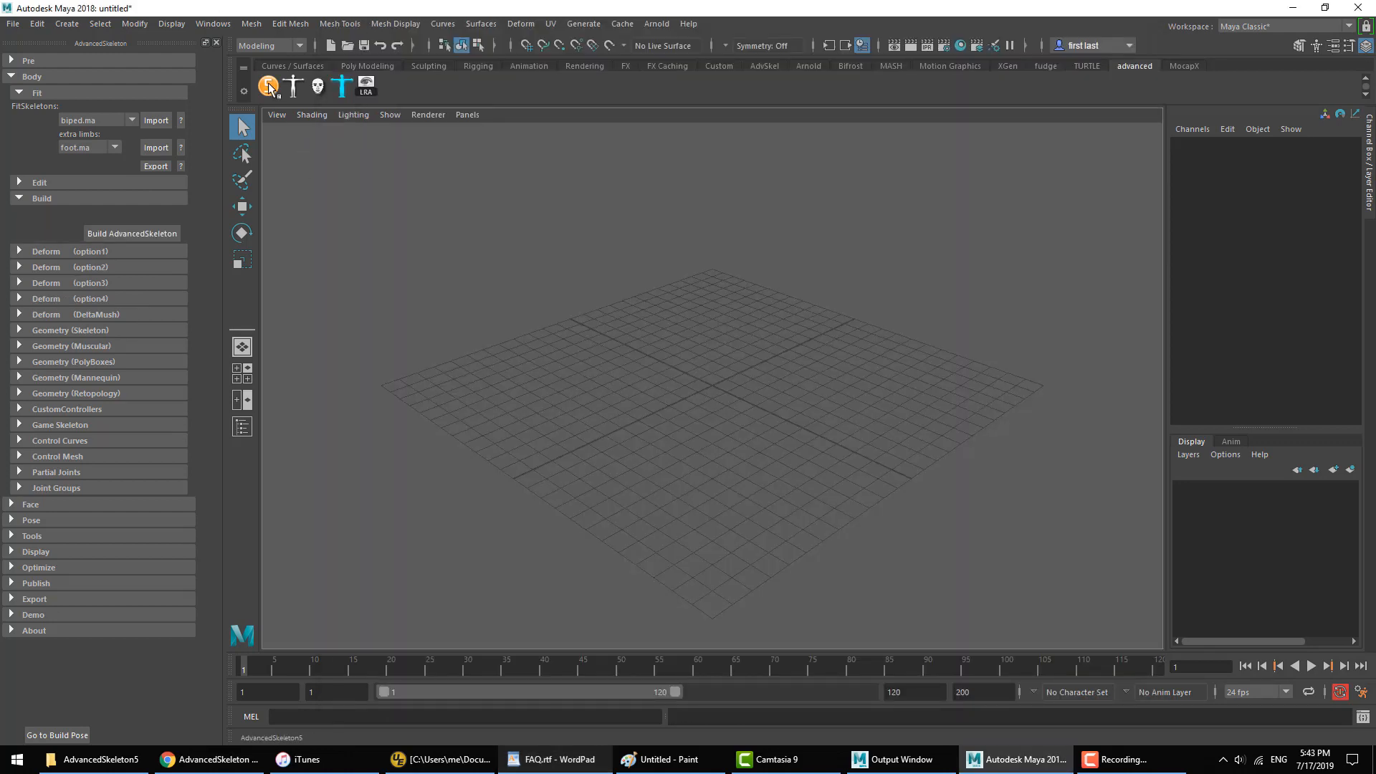
Step: Import the biped.ma fit skeleton and build the AdvancedSkeleton rig from it
click(150, 121)
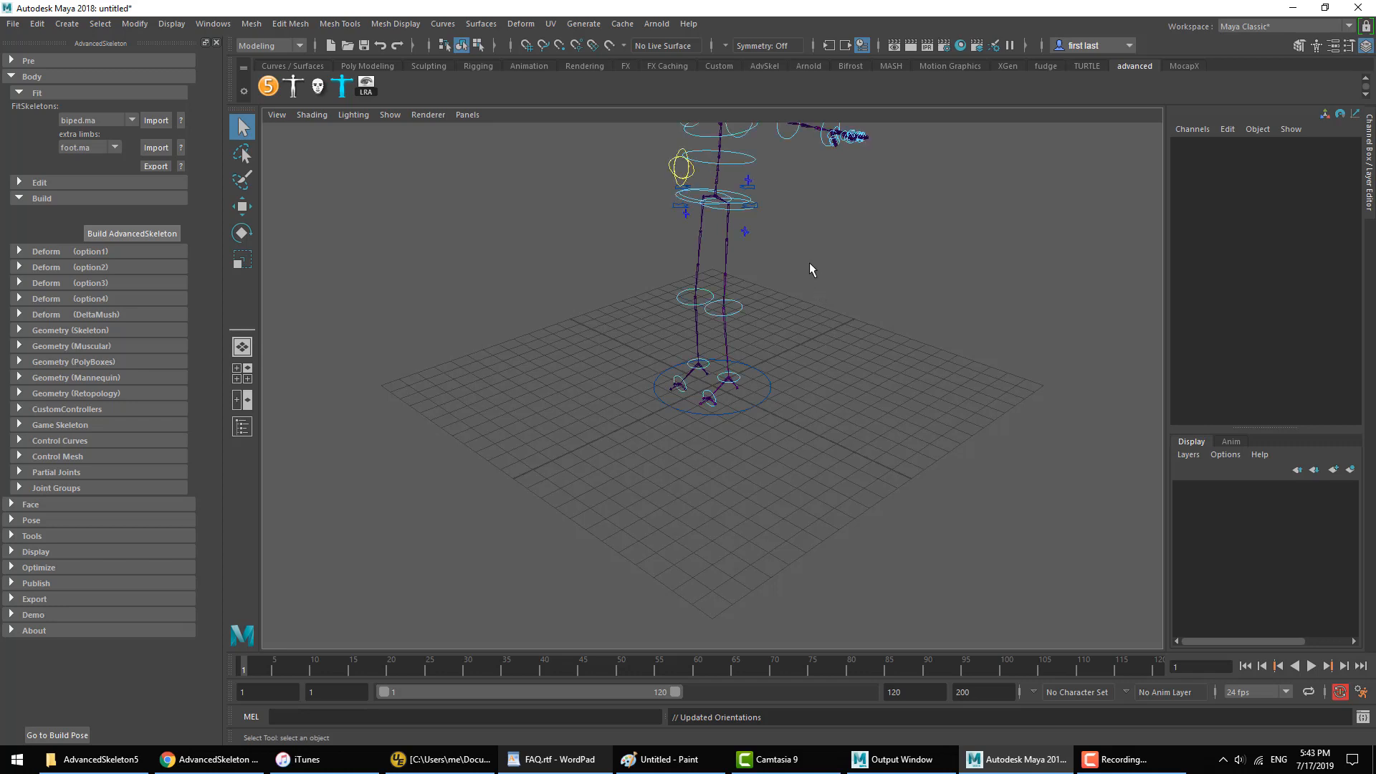
alt+middle_drag(797, 247, 774, 428)
alt+drag(692, 383, 740, 364)
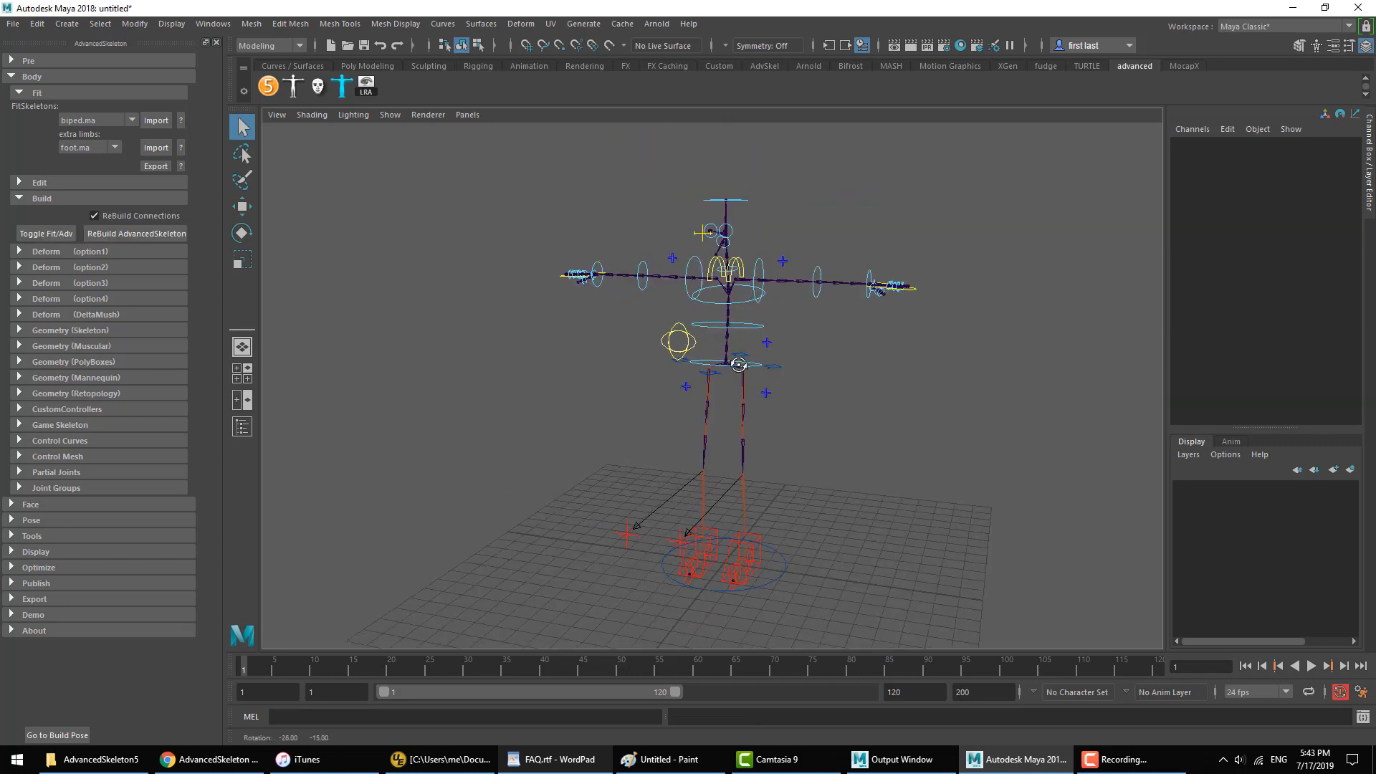
alt+right_drag(739, 364, 781, 304)
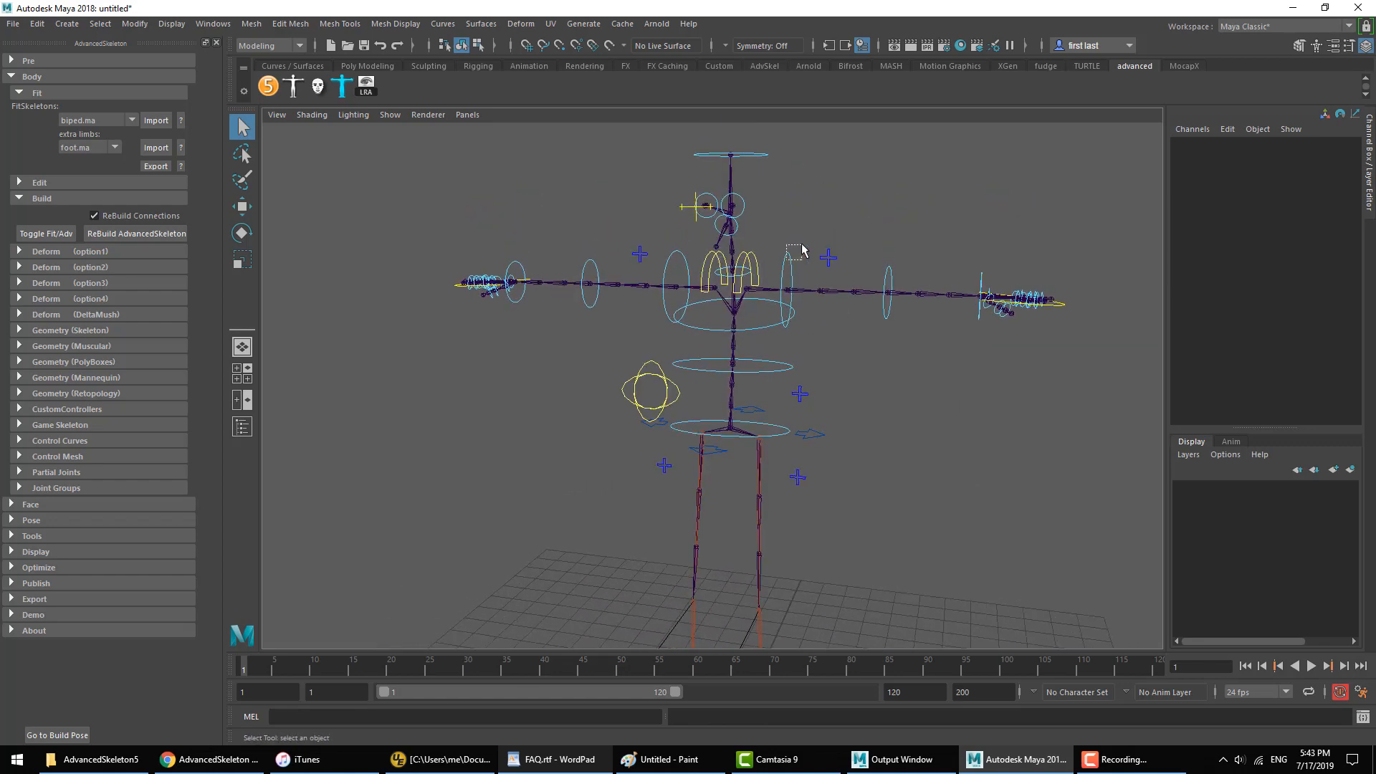
Step: Try rotating the FKShoulder_L control, undo the rotation, and clear the selection
key(e)
mouse_move(802, 245)
mouse_down()
mouse_move(834, 233)
mouse_move(807, 224)
mouse_up()
key(ctrl+z)
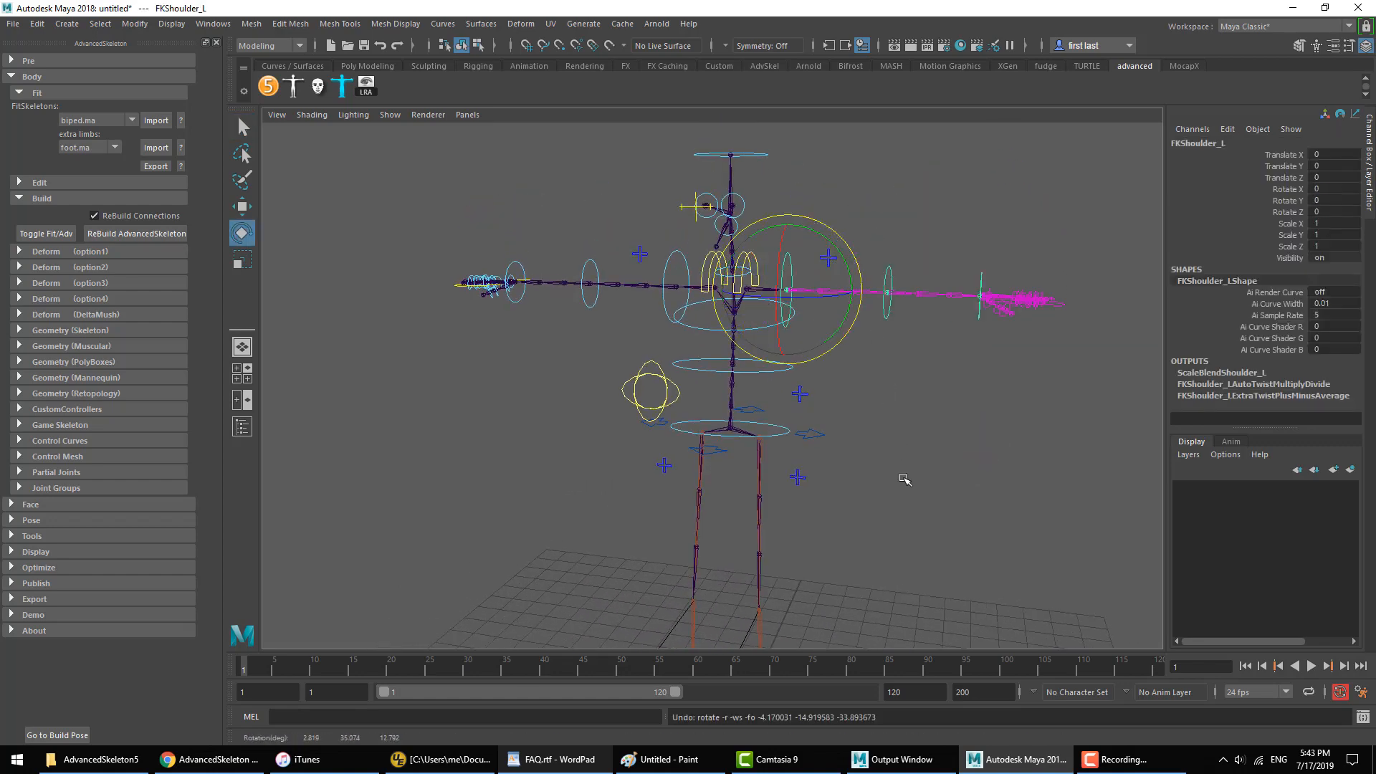
click(905, 479)
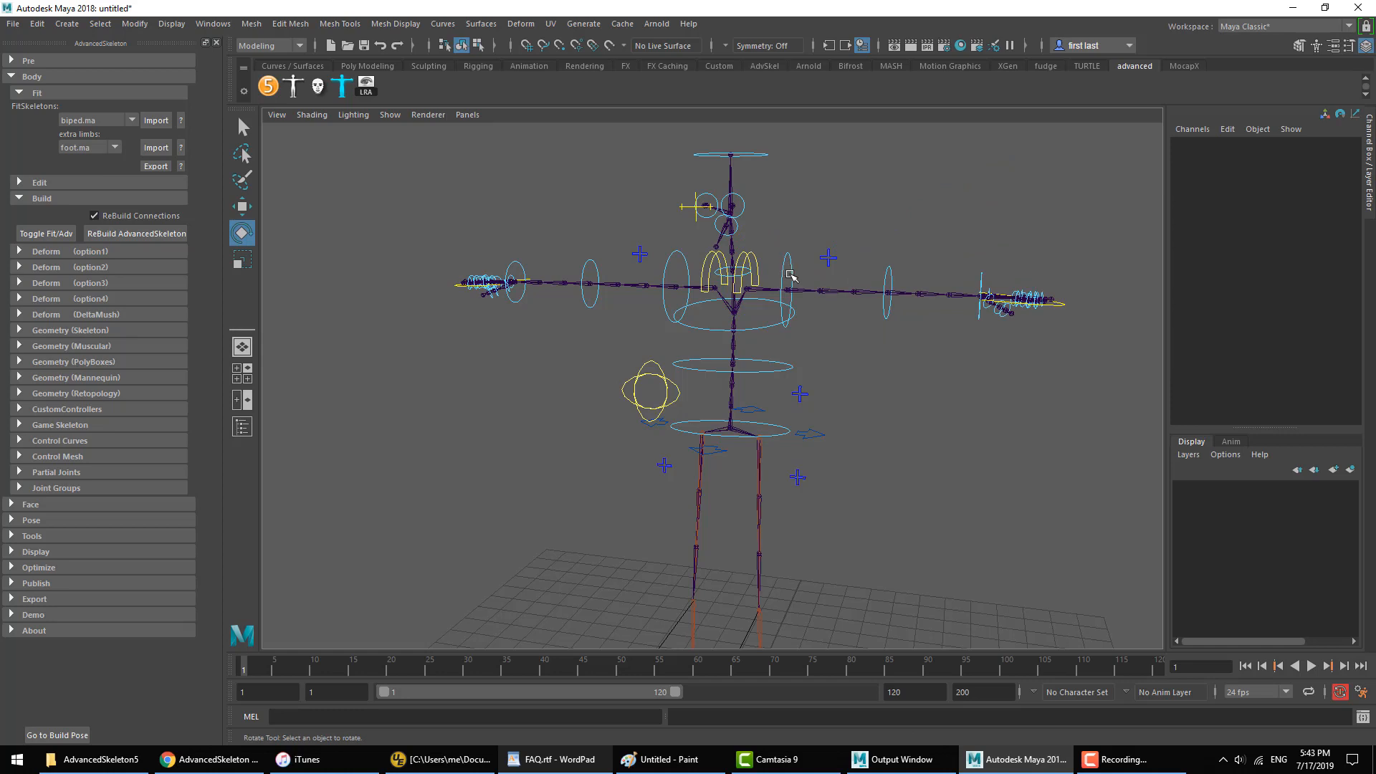
Step: Try another rotation of FKShoulder_L, and select the FK shoulder control on each arm in turn
drag(804, 264, 793, 261)
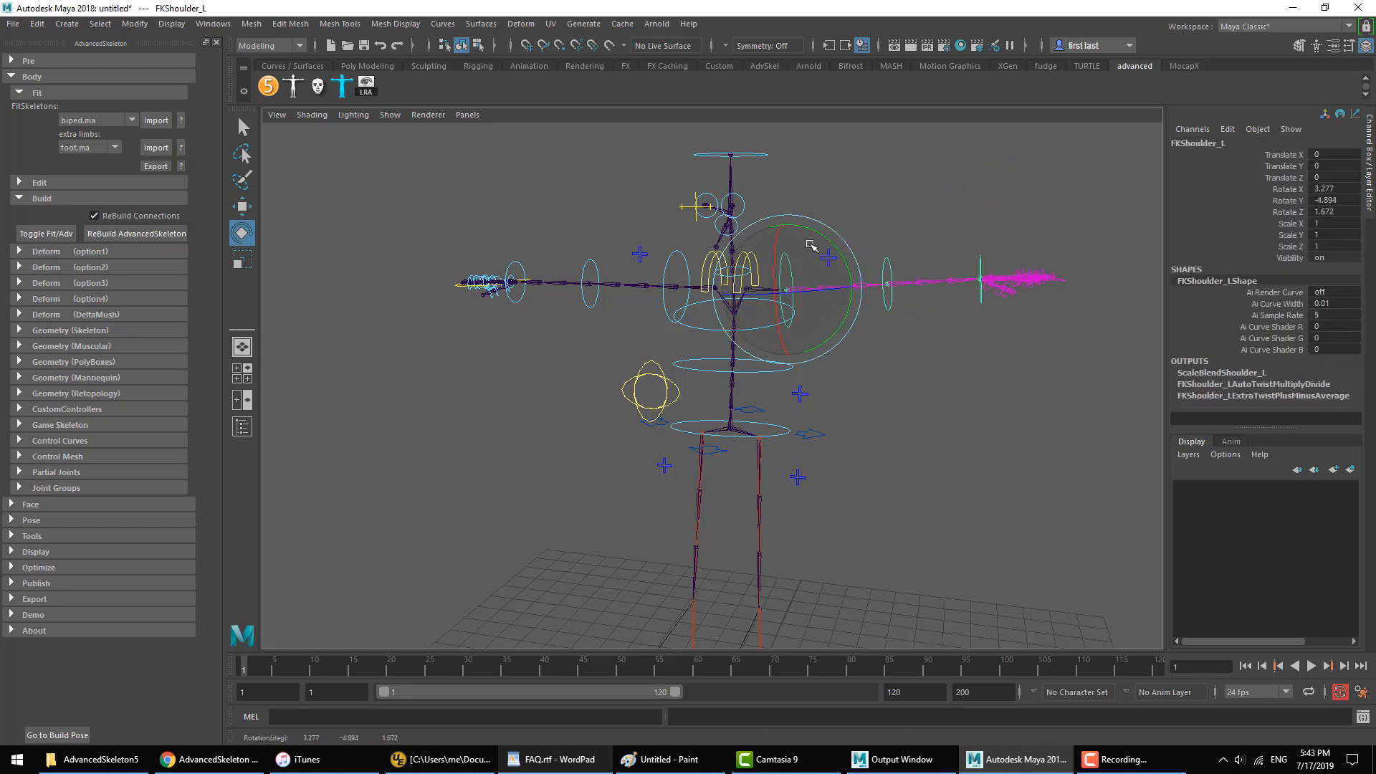
click(906, 368)
alt+drag(863, 407, 893, 387)
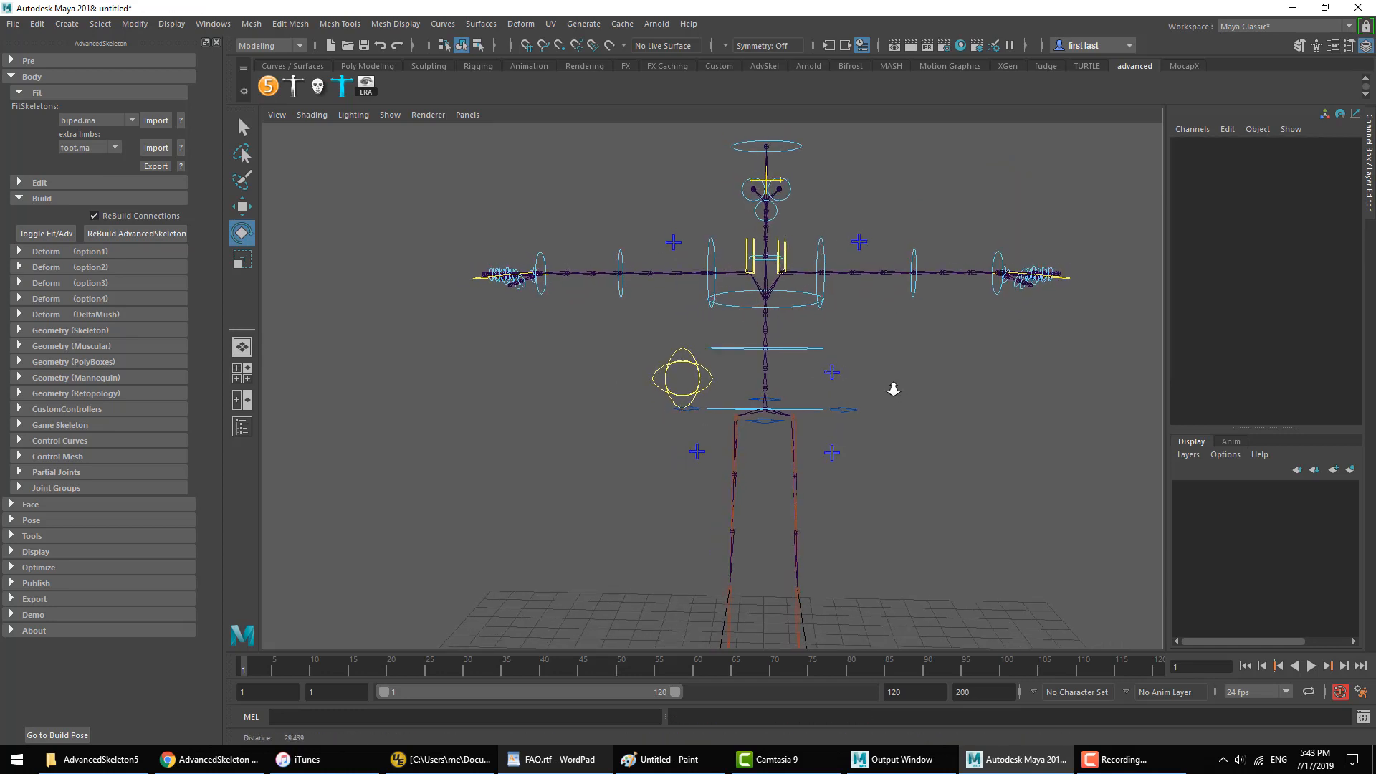
alt+right_drag(893, 387, 769, 393)
alt+middle_drag(769, 393, 720, 365)
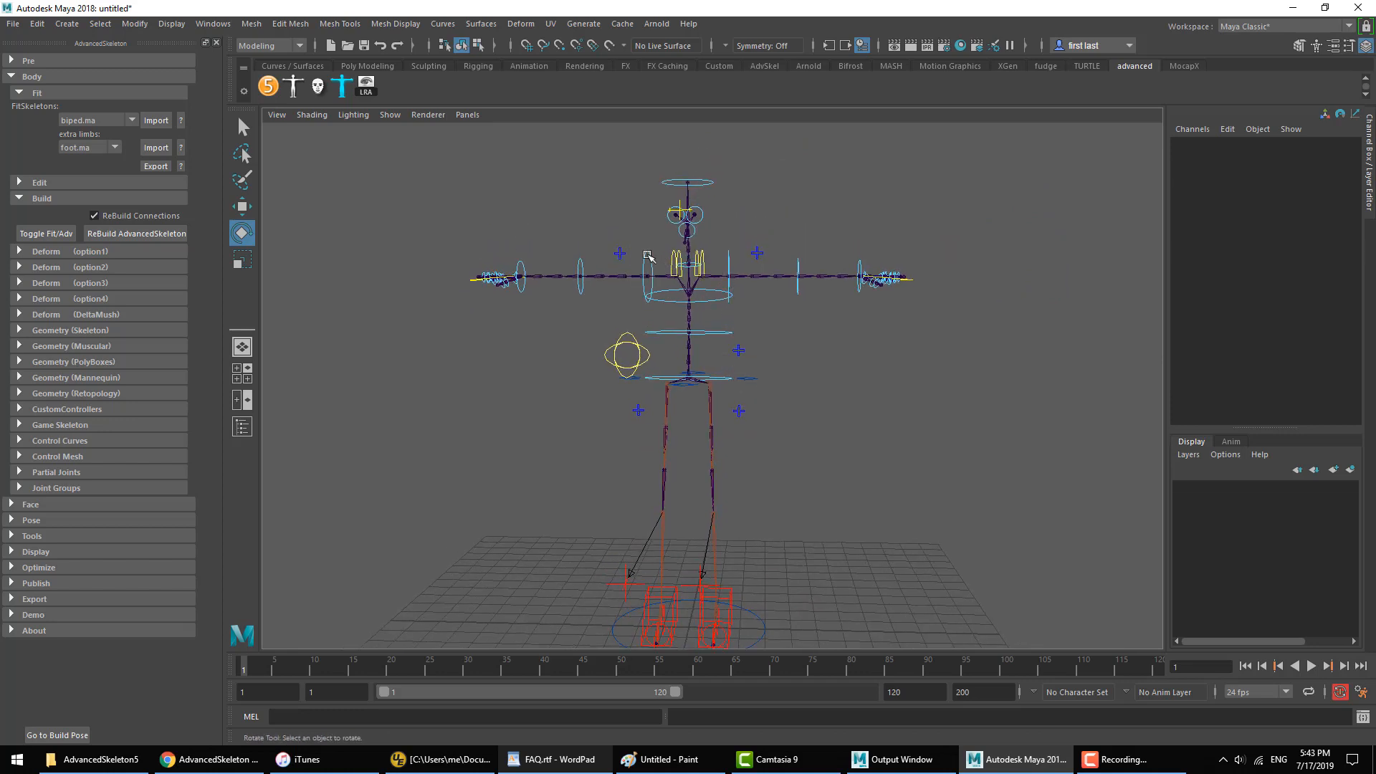
click(730, 257)
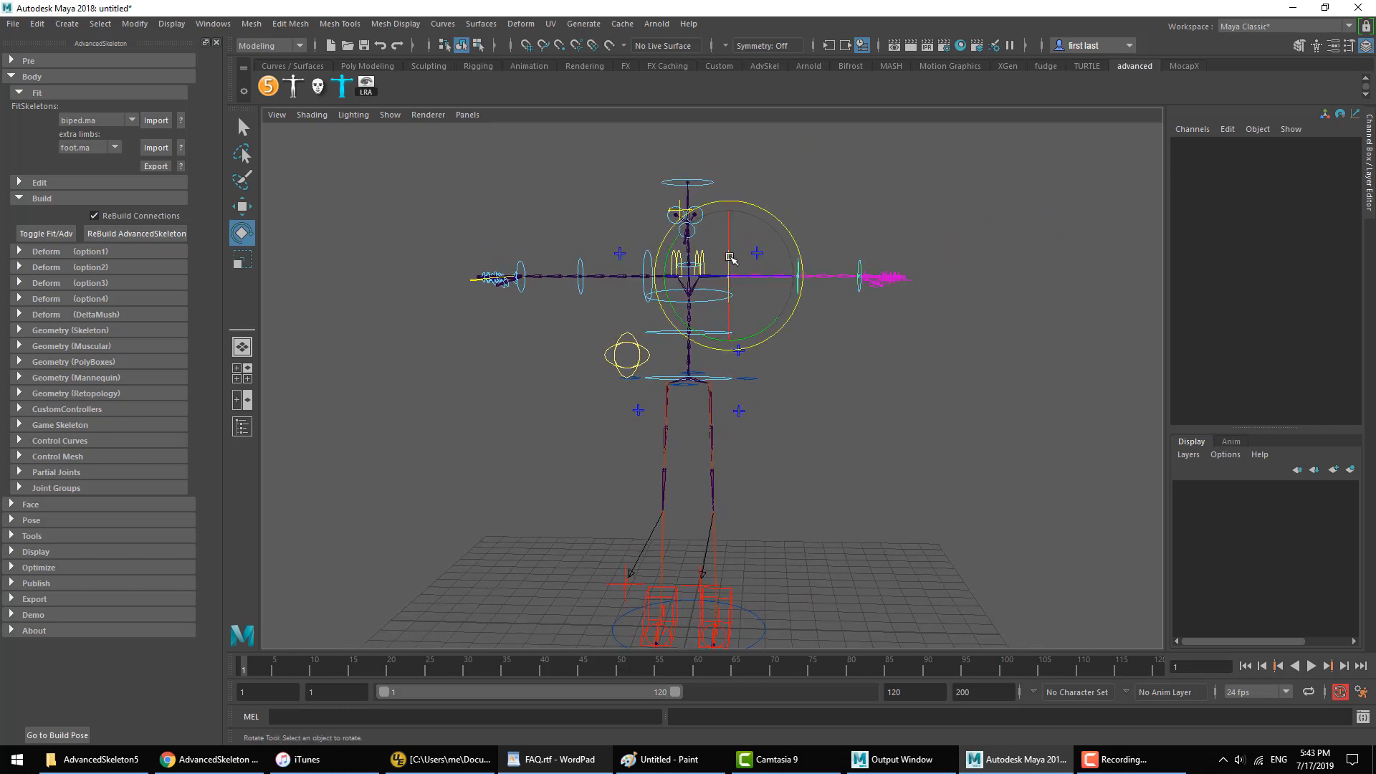
shift+click(651, 261)
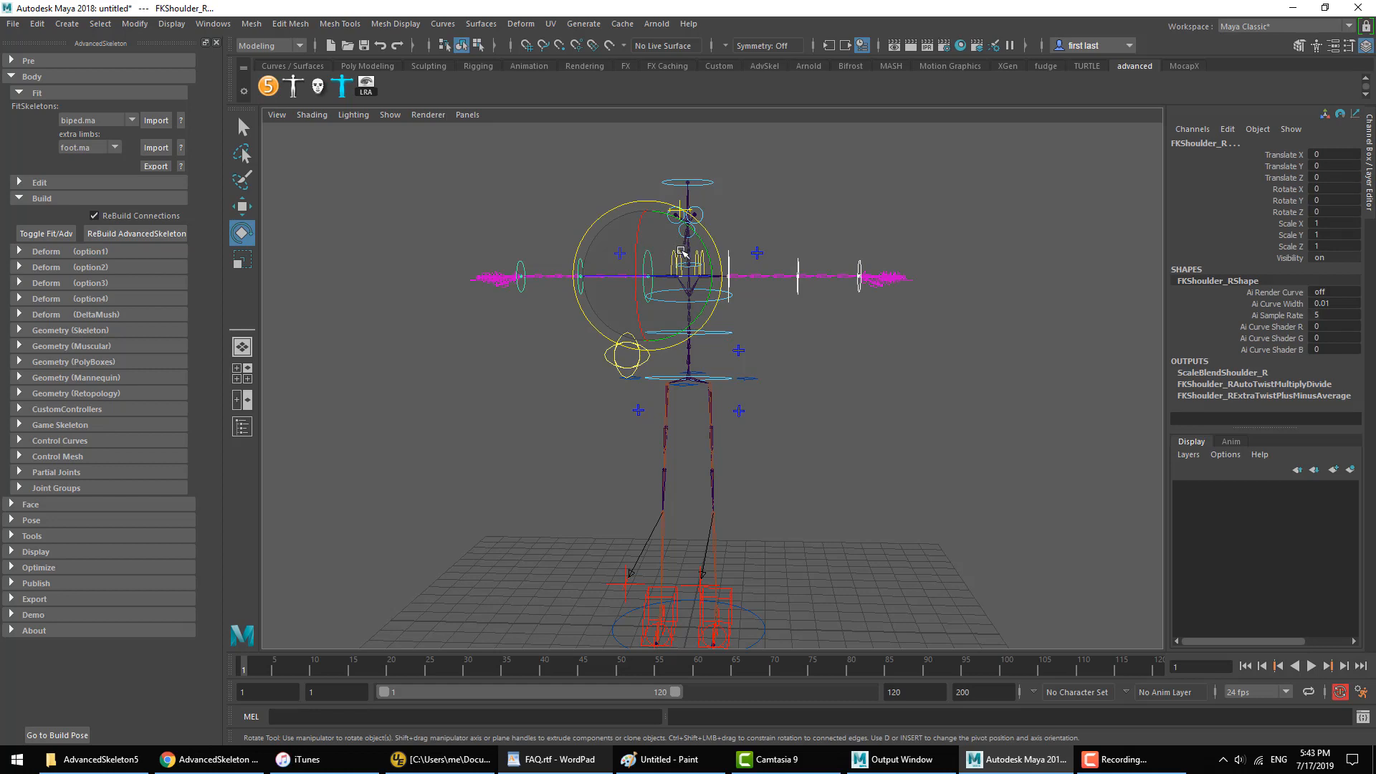
Step: Tilt the rig's upper body sideways by rotating RootX_M to about -57 in Z, and select FKElbow_L
click(724, 431)
click(725, 347)
drag(724, 347, 743, 407)
key(ctrl+z)
key(ctrl+z)
click(822, 418)
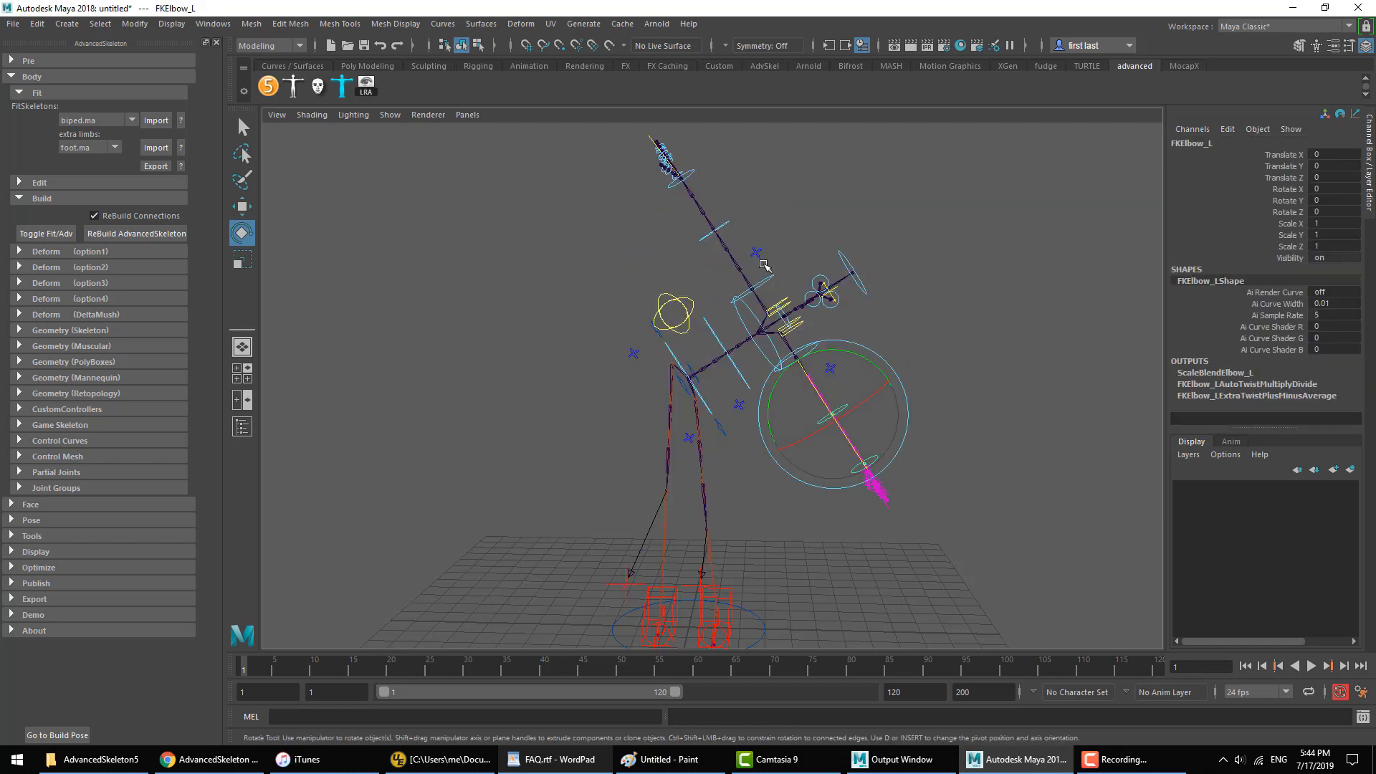
Step: Try counter-rotating FKShoulder_R toward horizontal, undo the shoulder and root rotations, and clear the selection
click(772, 278)
drag(790, 232, 723, 226)
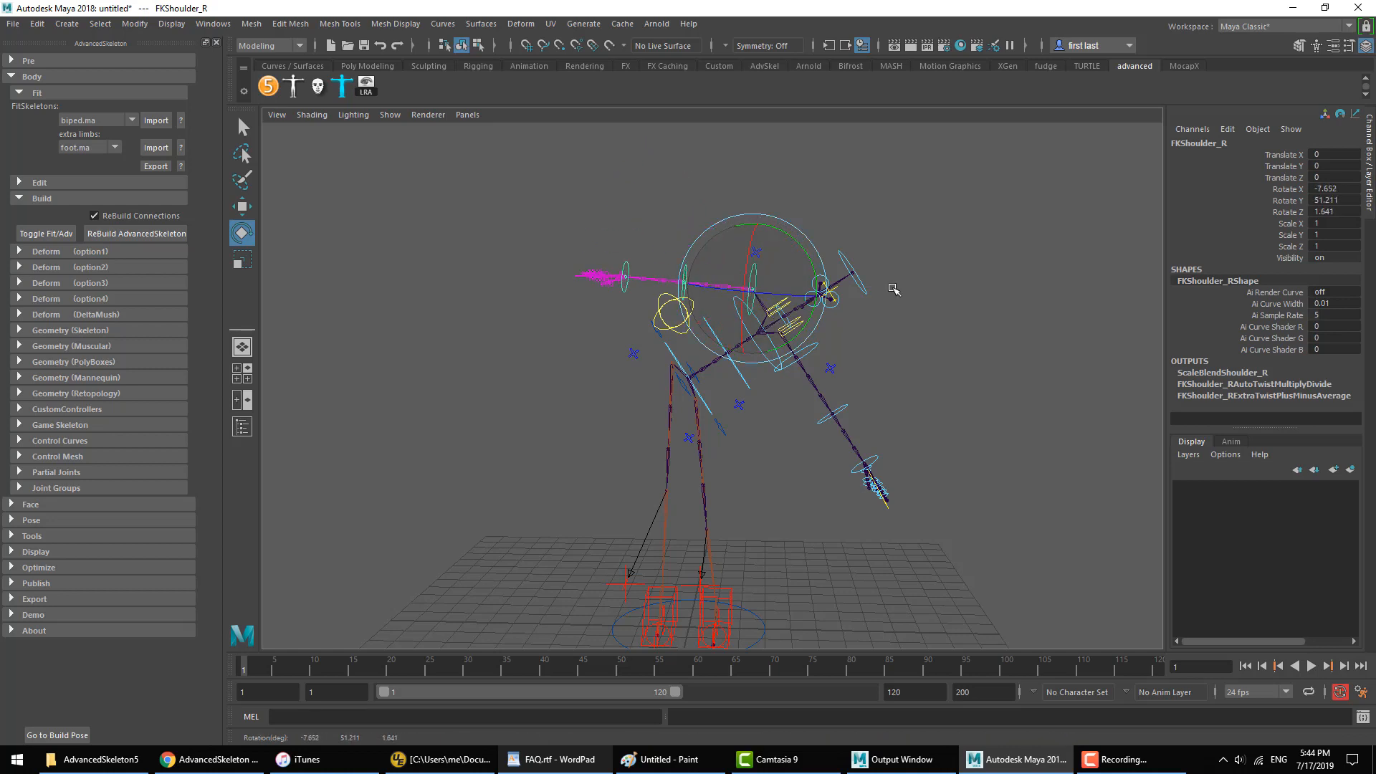
click(891, 289)
click(816, 344)
drag(823, 362, 829, 351)
key(ctrl+z)
key(ctrl+z)
key(ctrl+z)
key(ctrl+z)
key(ctrl+z)
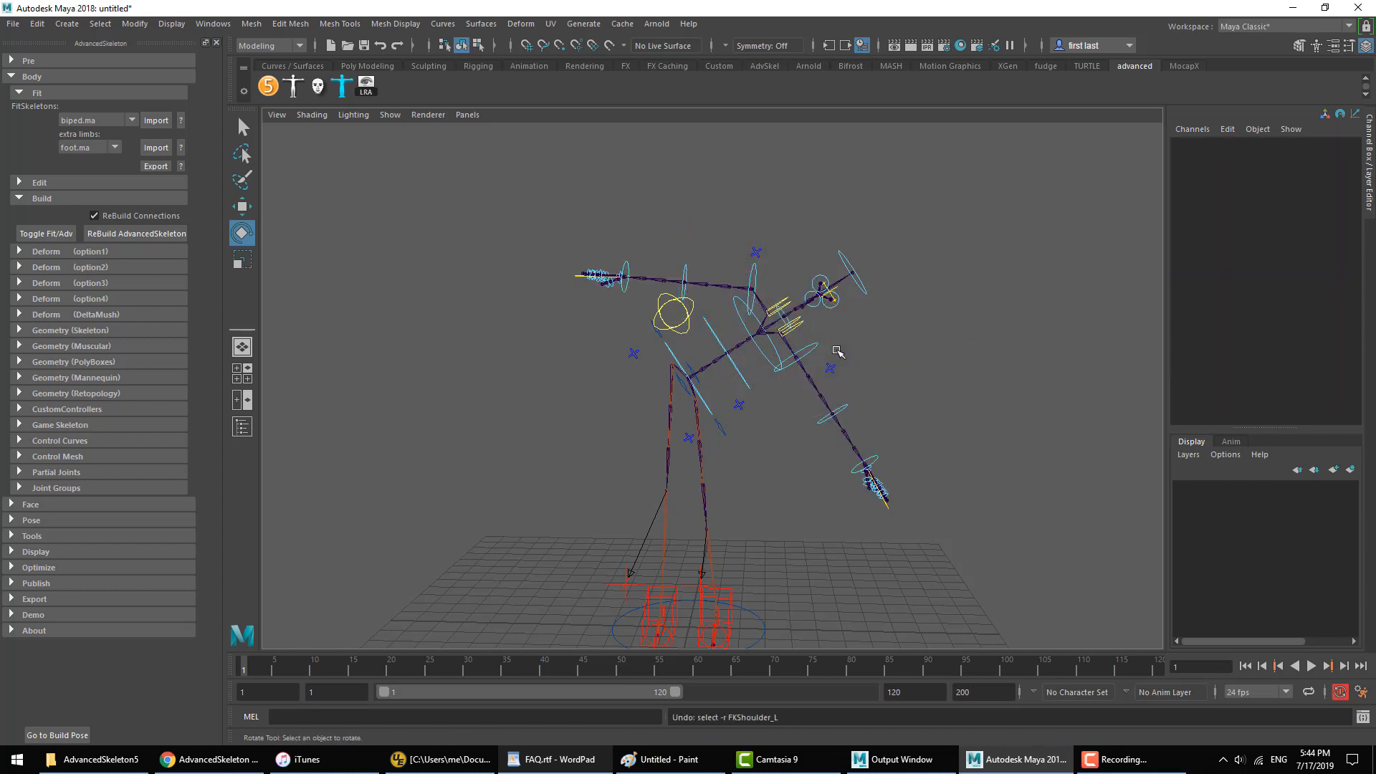
key(ctrl+z)
key(ctrl+z)
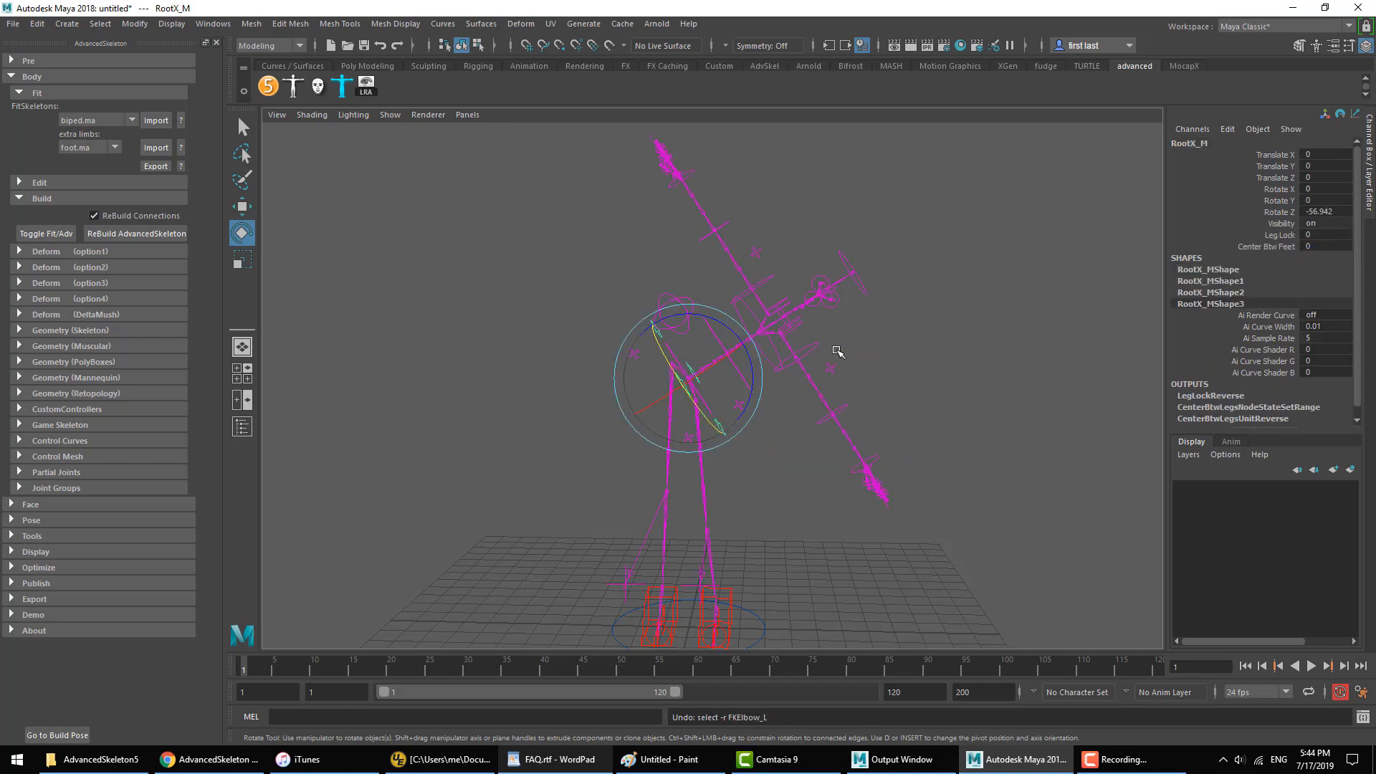
click(890, 389)
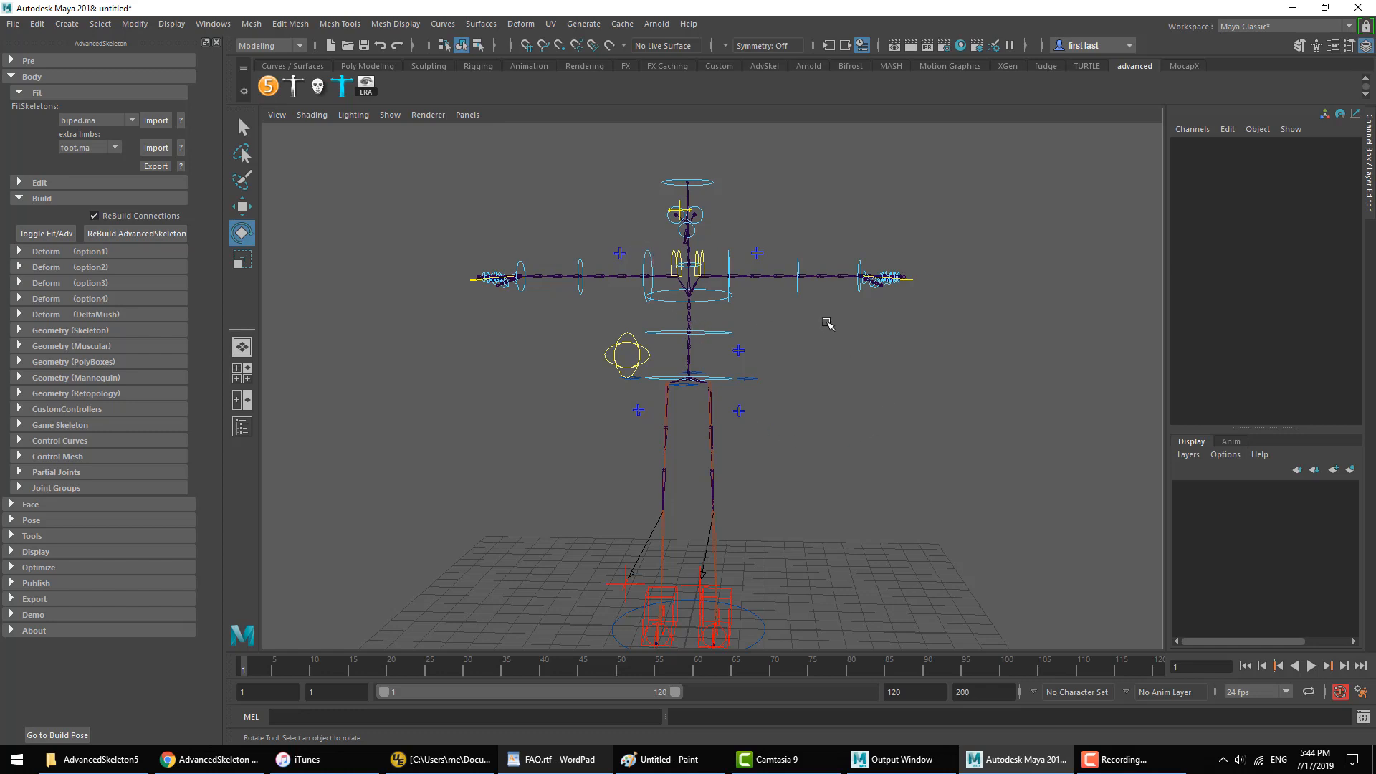
Step: Toggle the rig back to the fit skeleton and select its Shoulder joint
click(41, 233)
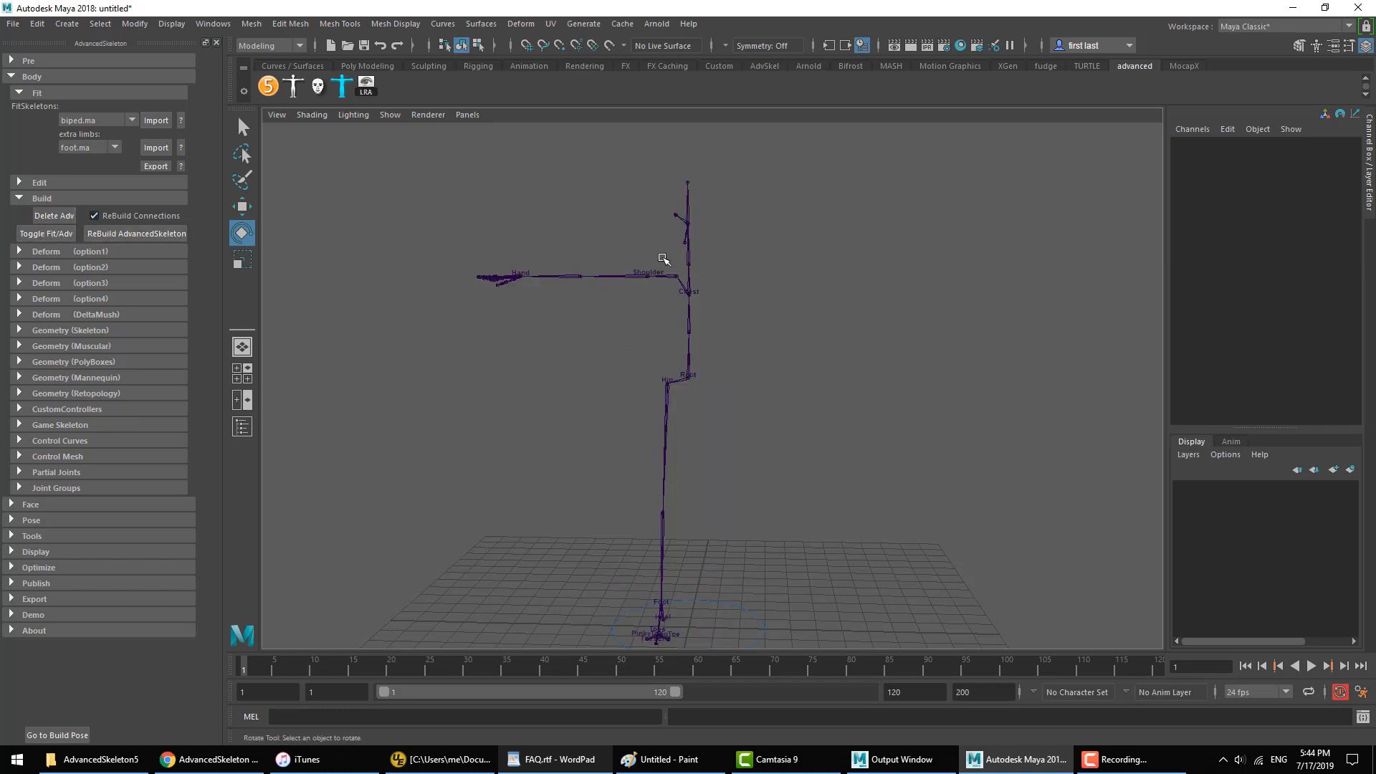
drag(659, 255, 659, 316)
click(584, 350)
drag(611, 250, 605, 342)
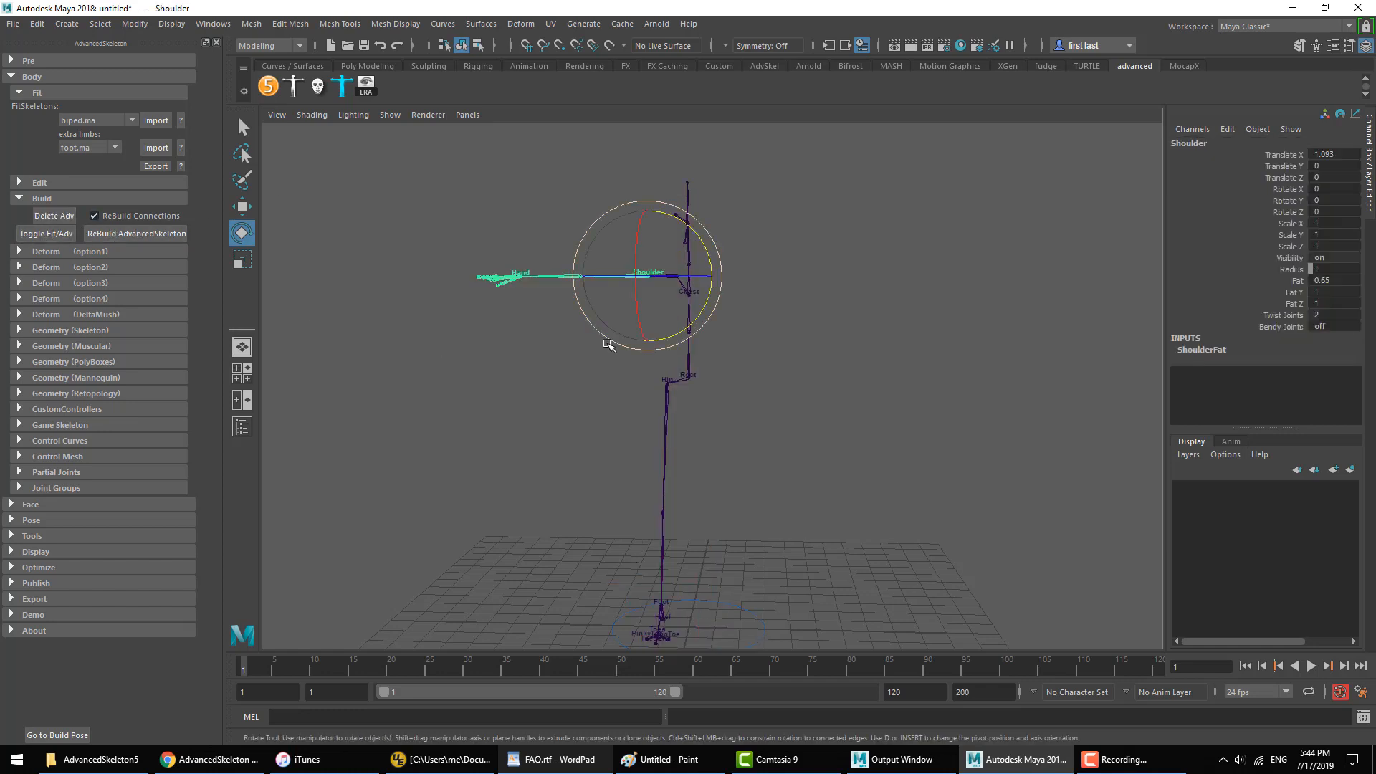
Step: Choose the global attribute in the fit skeleton's editing options and read its help page on Global orientation
click(65, 181)
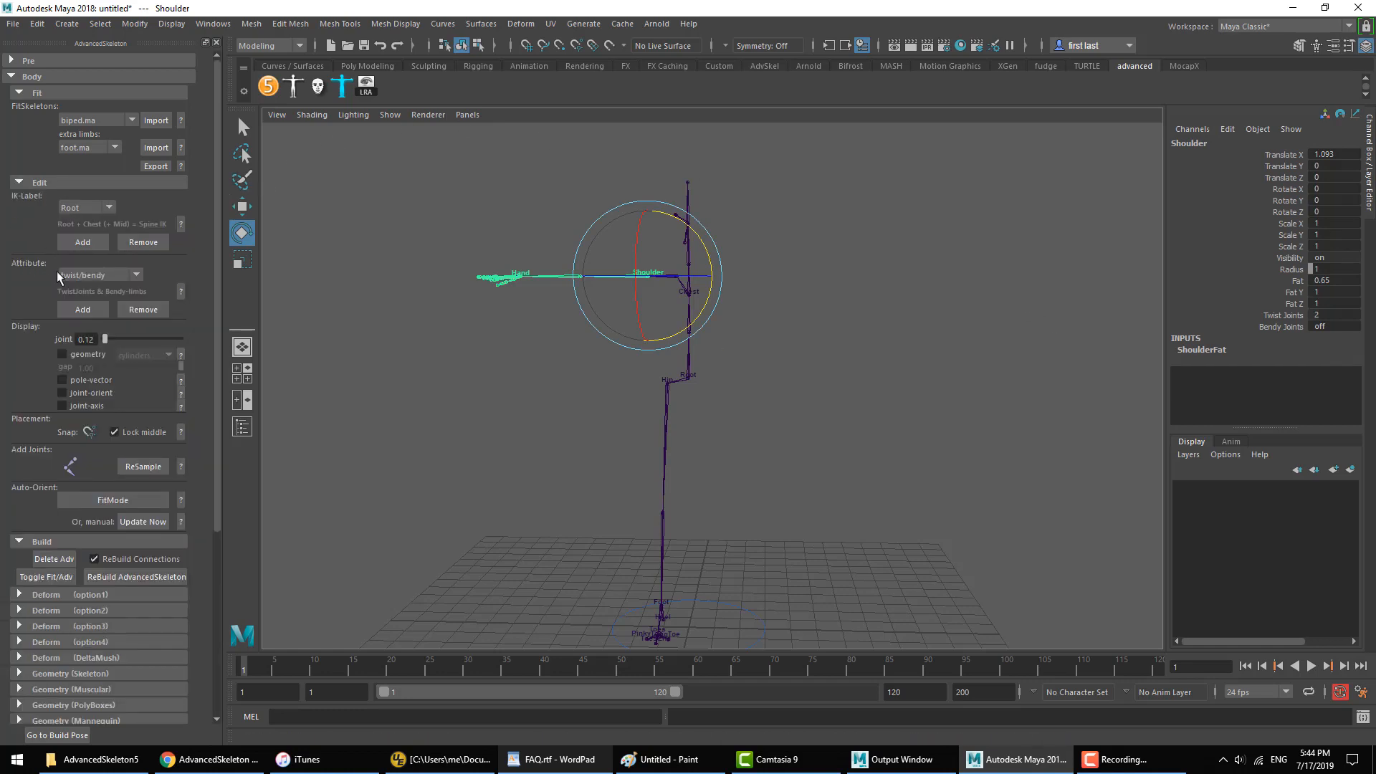
click(105, 274)
click(106, 313)
click(181, 291)
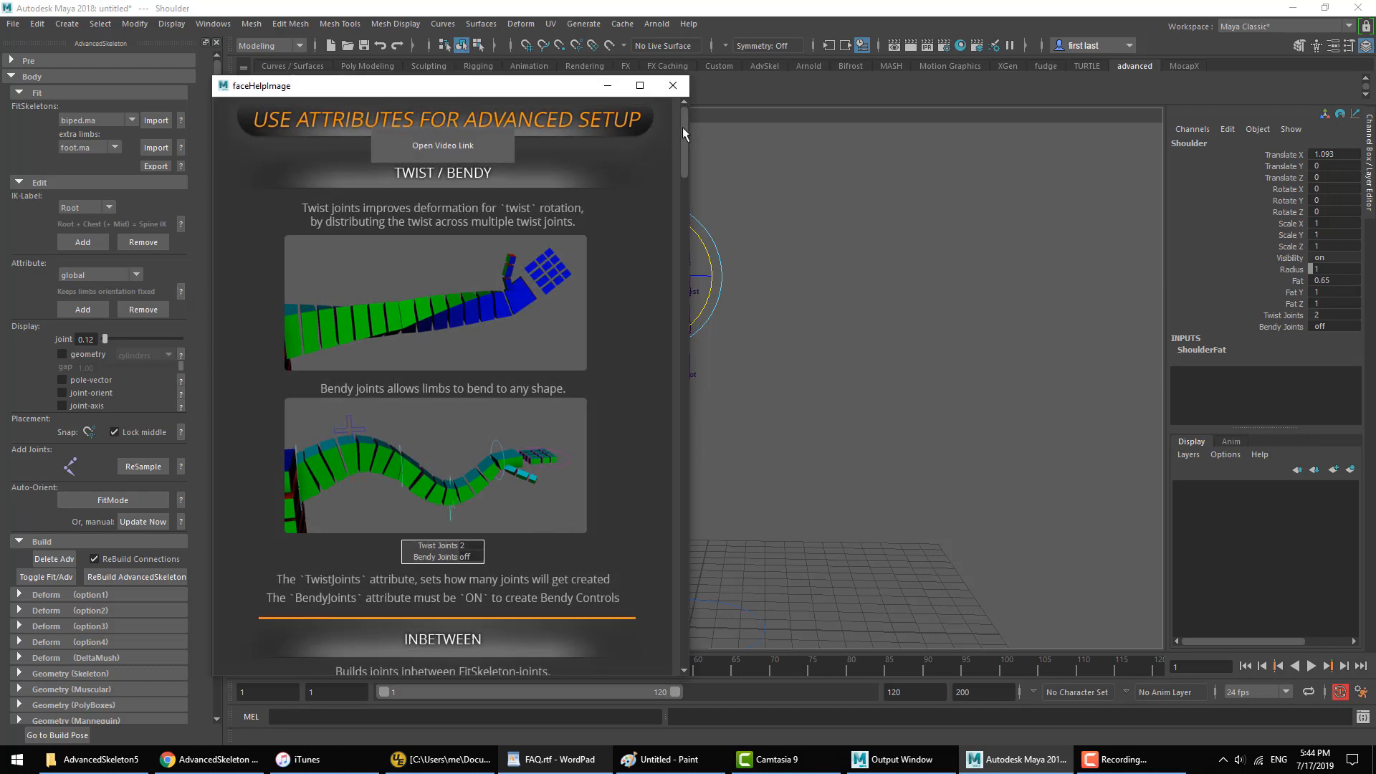
drag(683, 129, 700, 208)
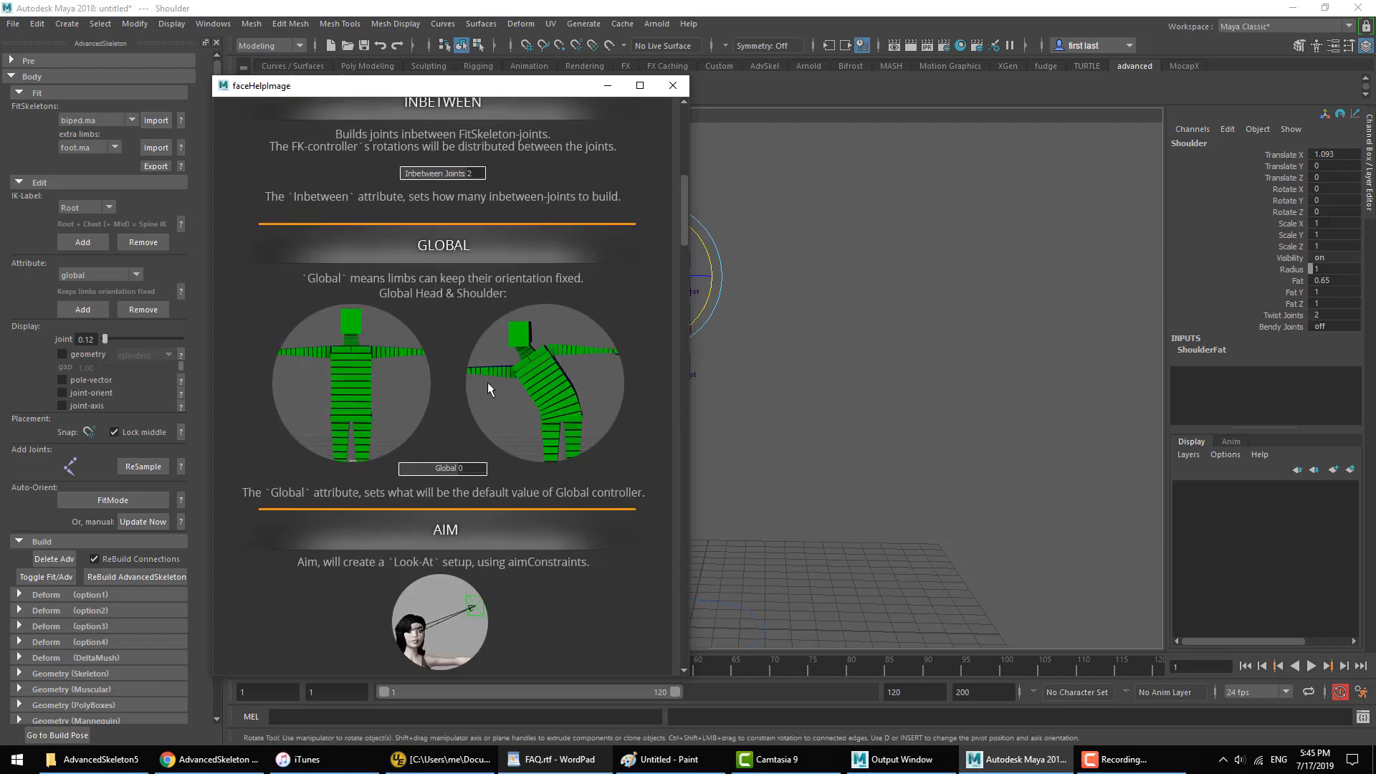
click(672, 85)
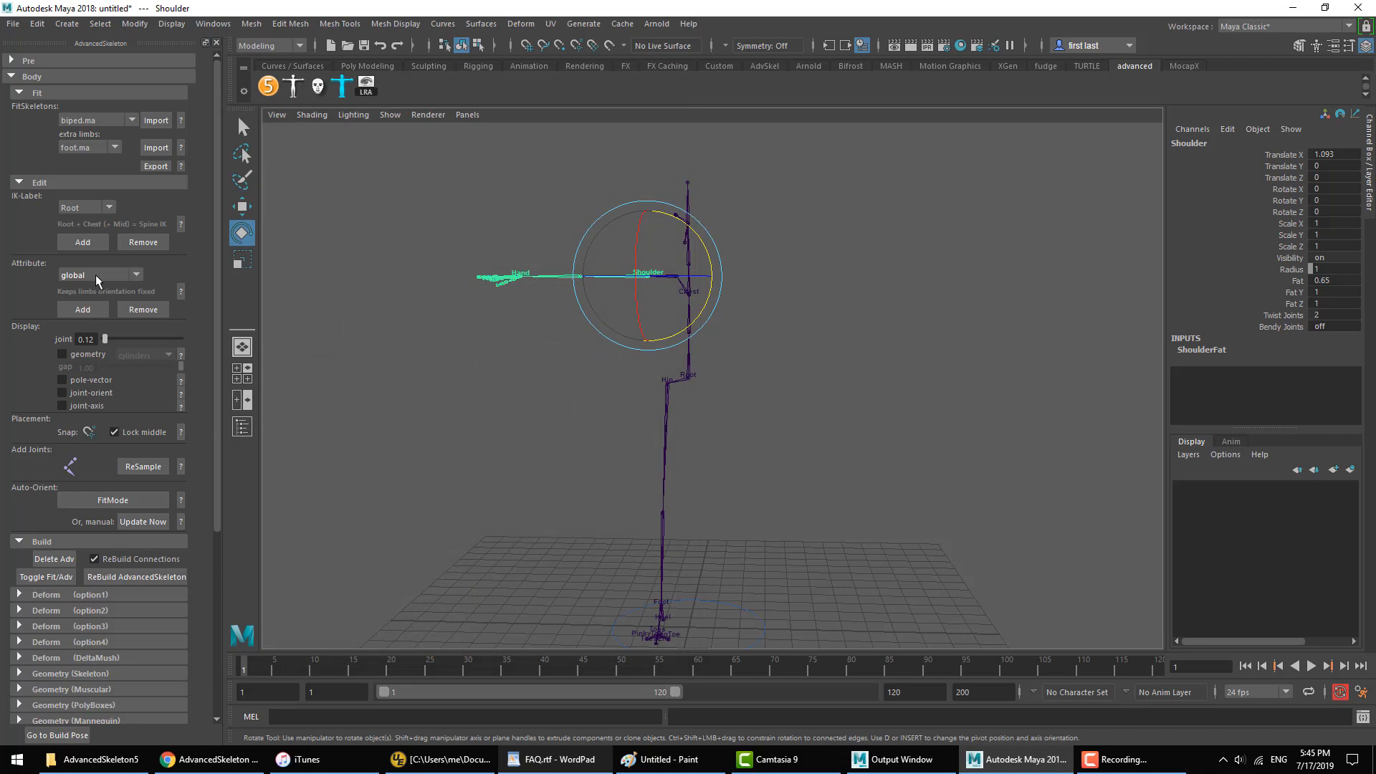
Step: Add the global attribute to the Shoulder joint and set Global to 10, leaving Global Translate off
click(83, 308)
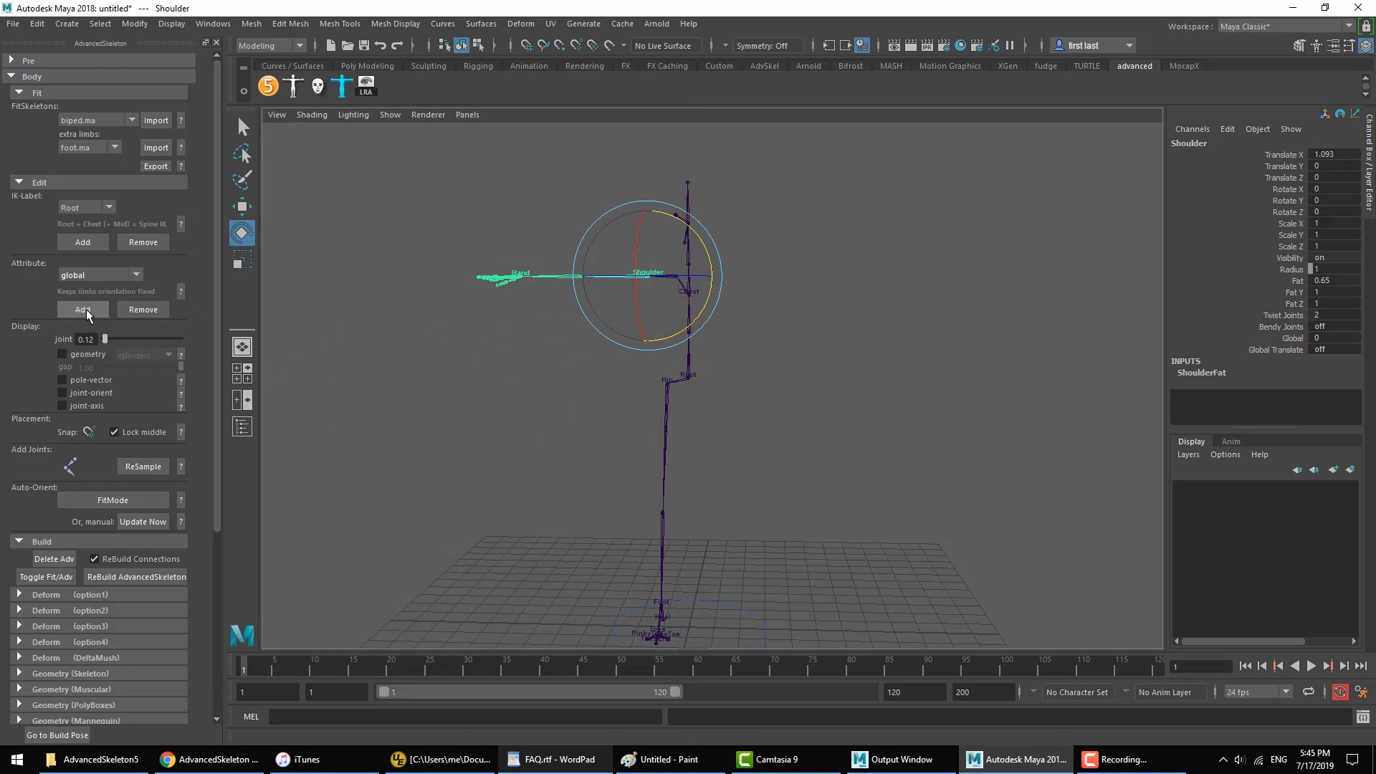
click(1286, 350)
click(1289, 338)
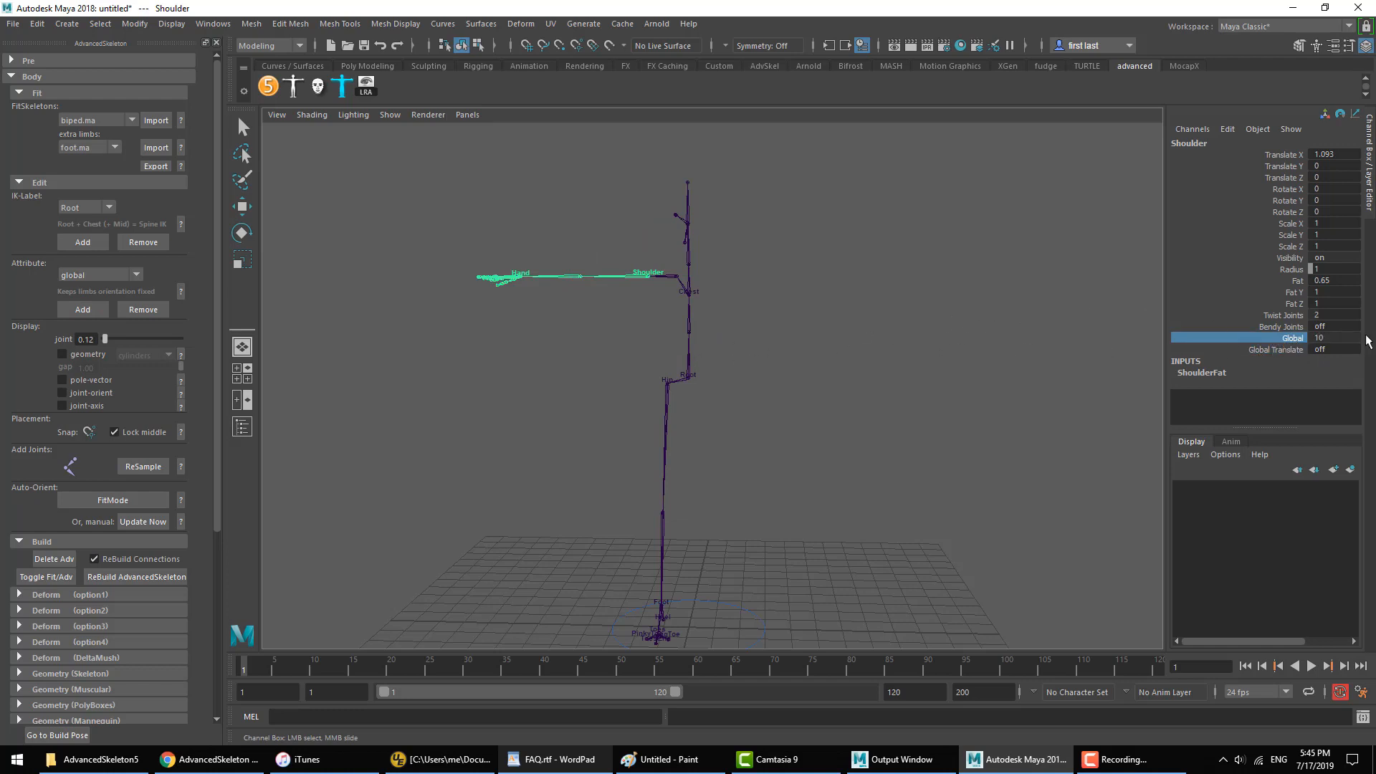
click(1276, 350)
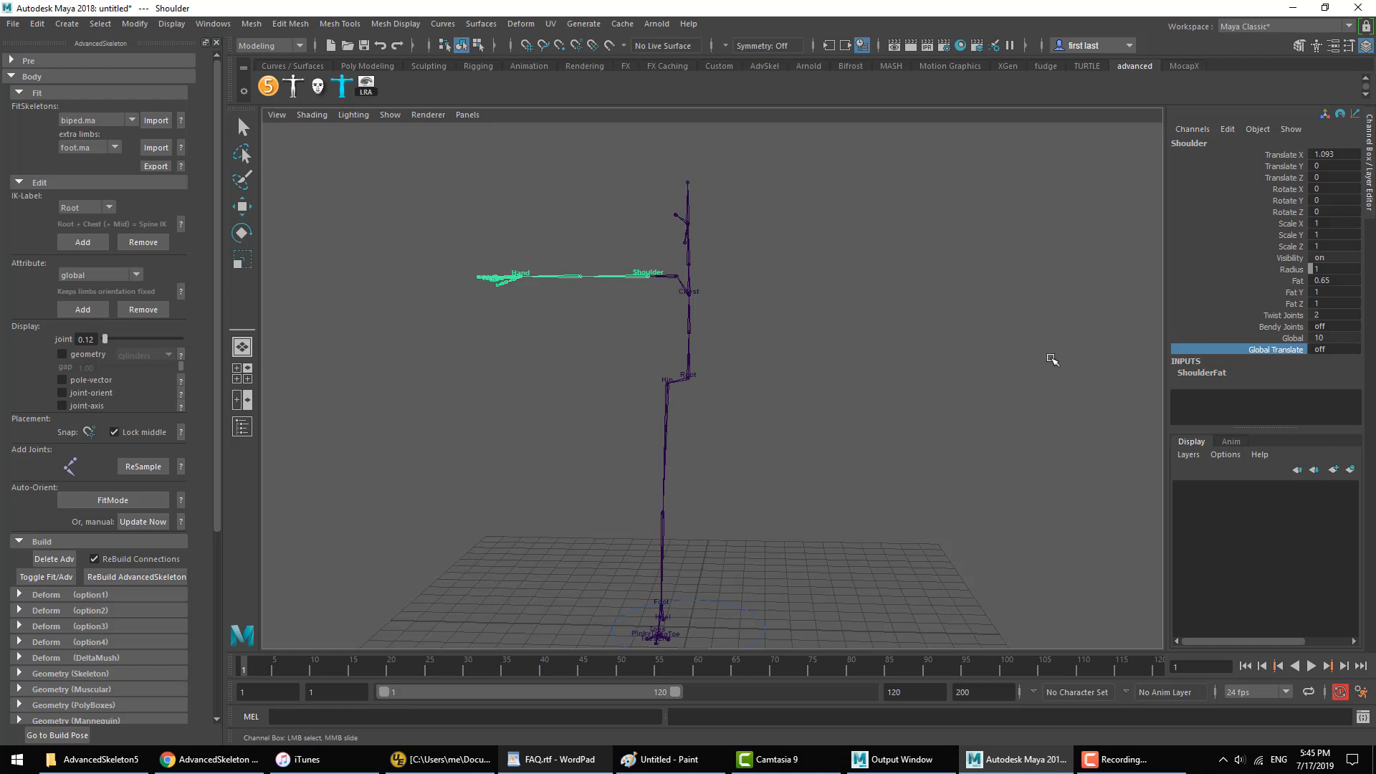
Step: Deselect the Shoulder joint, collapse the fit editing options, and rebuild the AdvancedSkeleton rig
click(636, 354)
key(e)
click(50, 182)
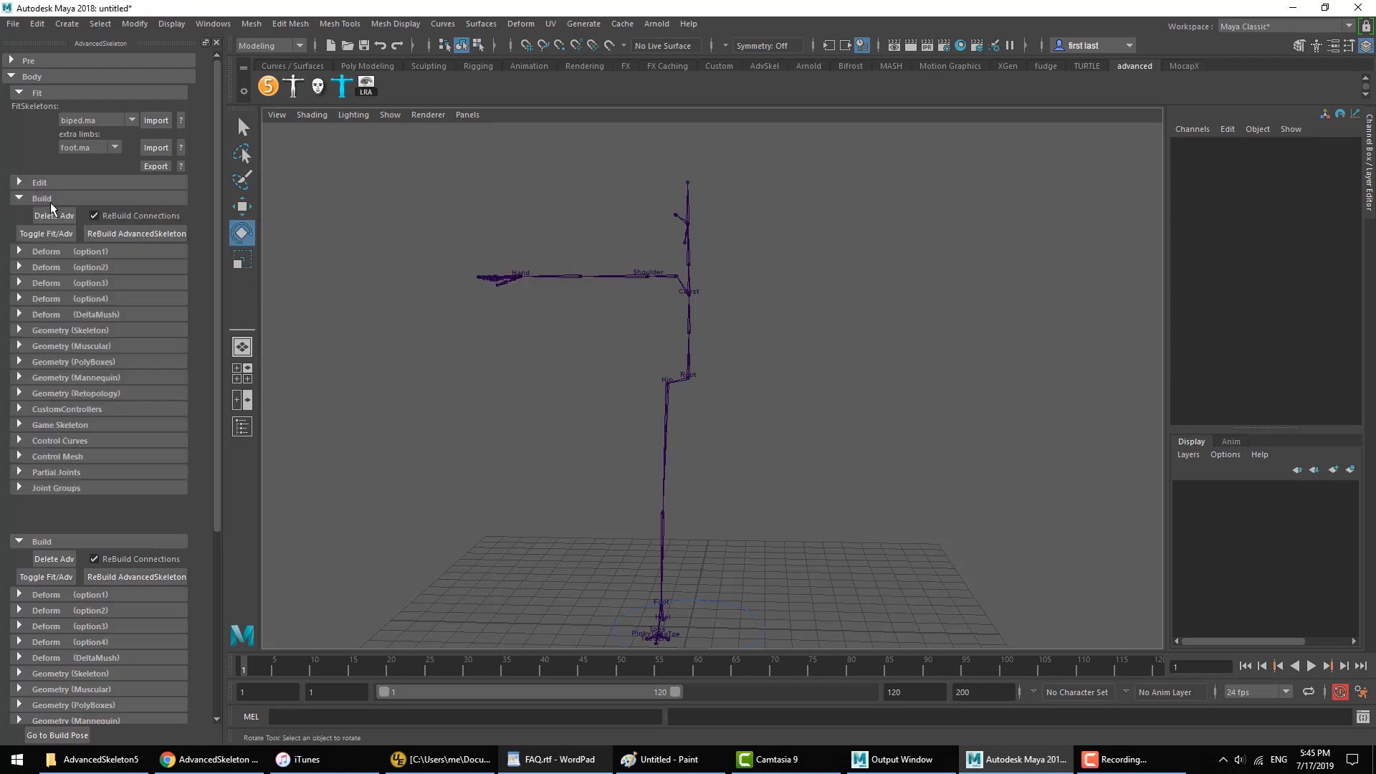
click(146, 234)
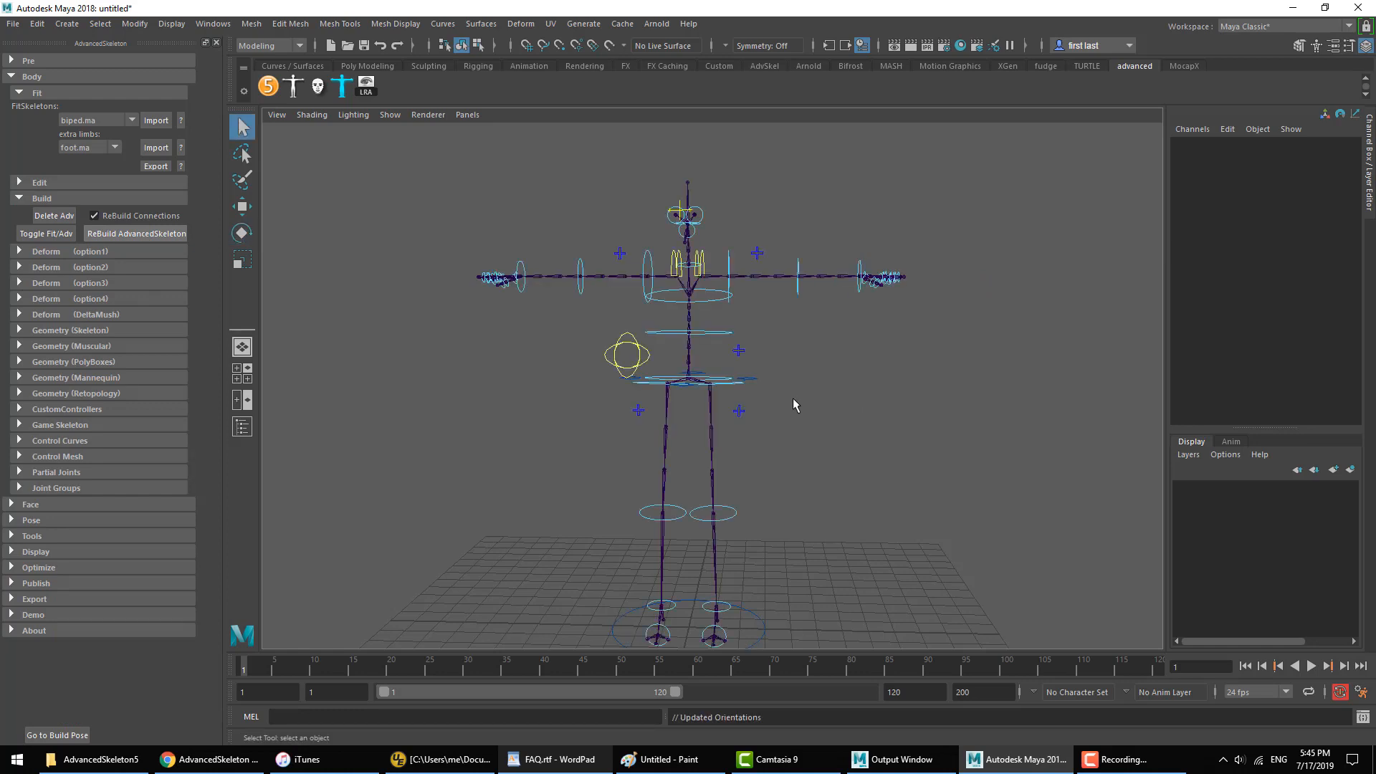
Step: Test the global shoulders by rotating RootX_M about -37 degrees in Z, undo the rotation, and clear the selection
key(e)
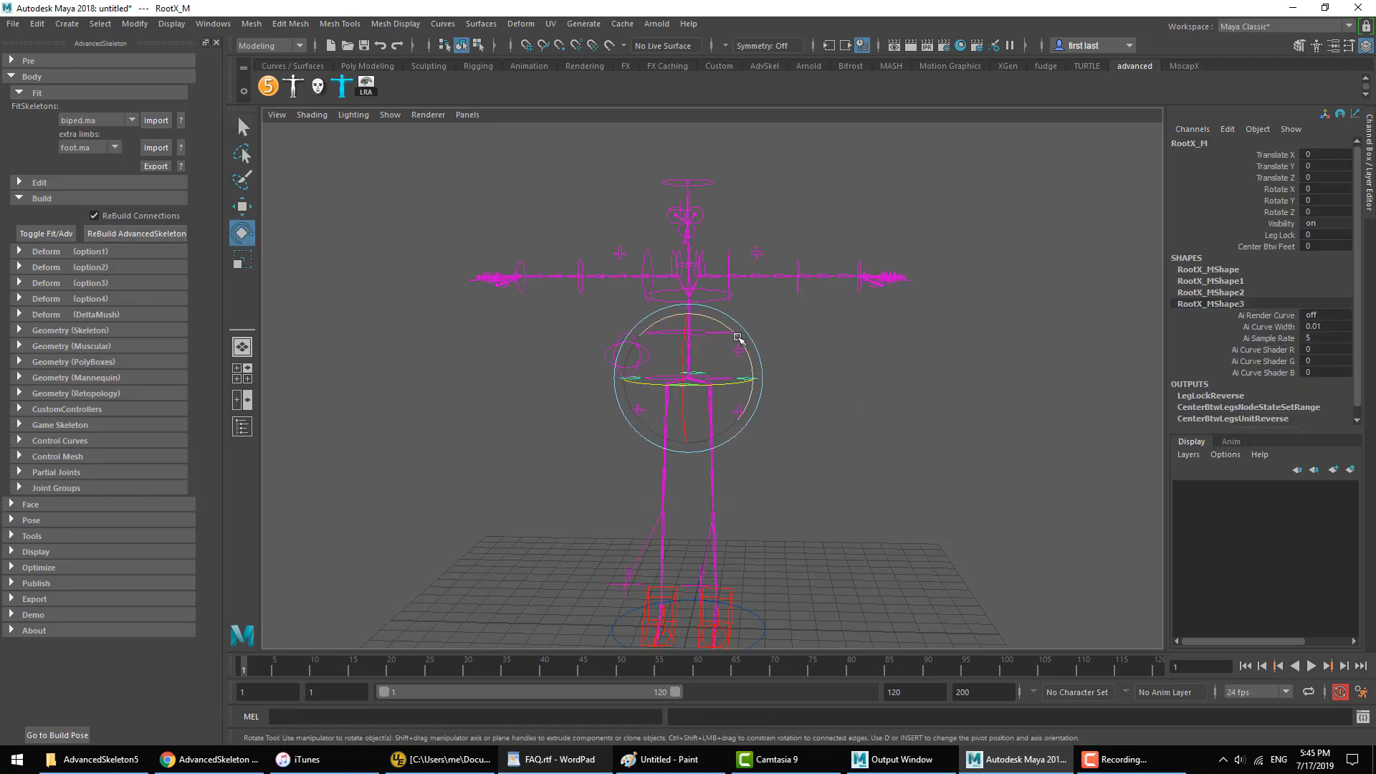
drag(737, 337, 739, 376)
key(ctrl+z)
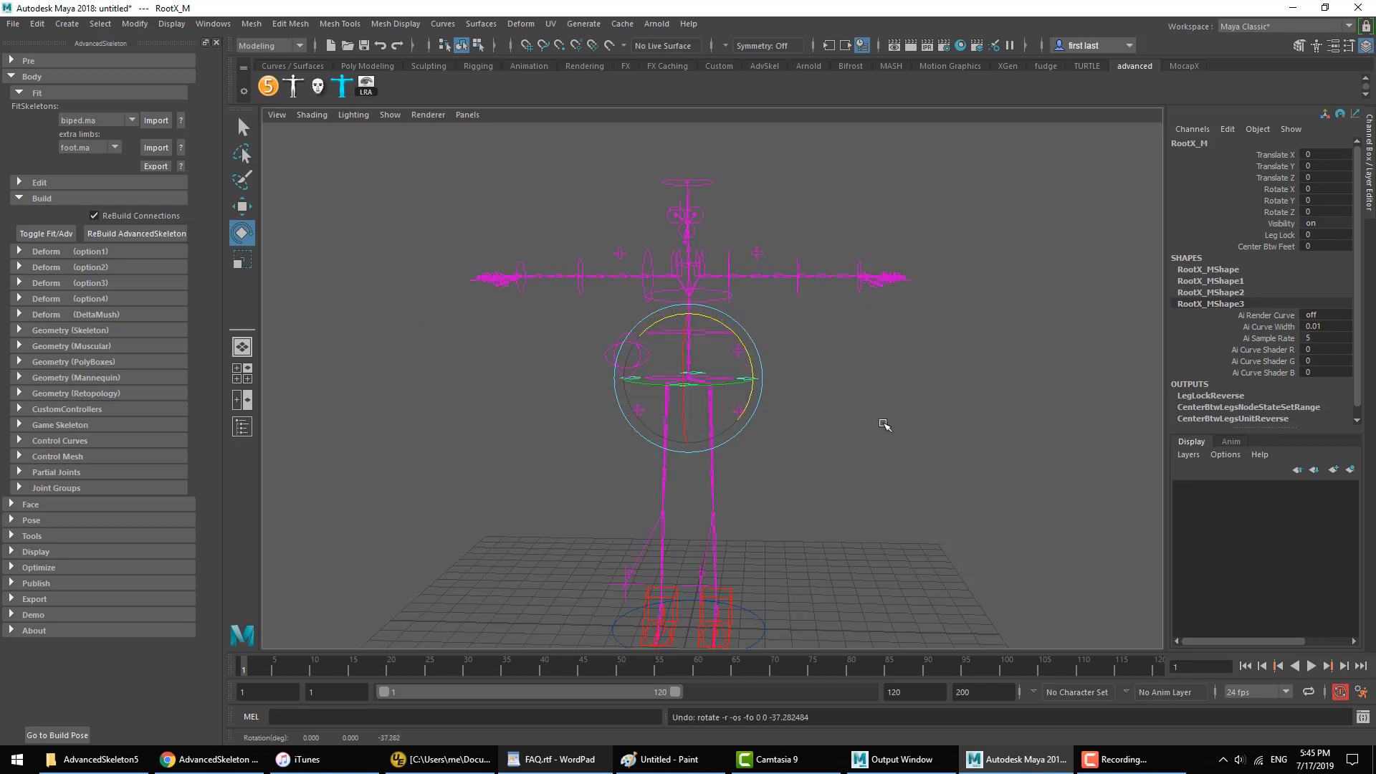
click(873, 423)
Step: Open the biped selector window, reposition it, and look at its commands for adding parent constraints
click(293, 87)
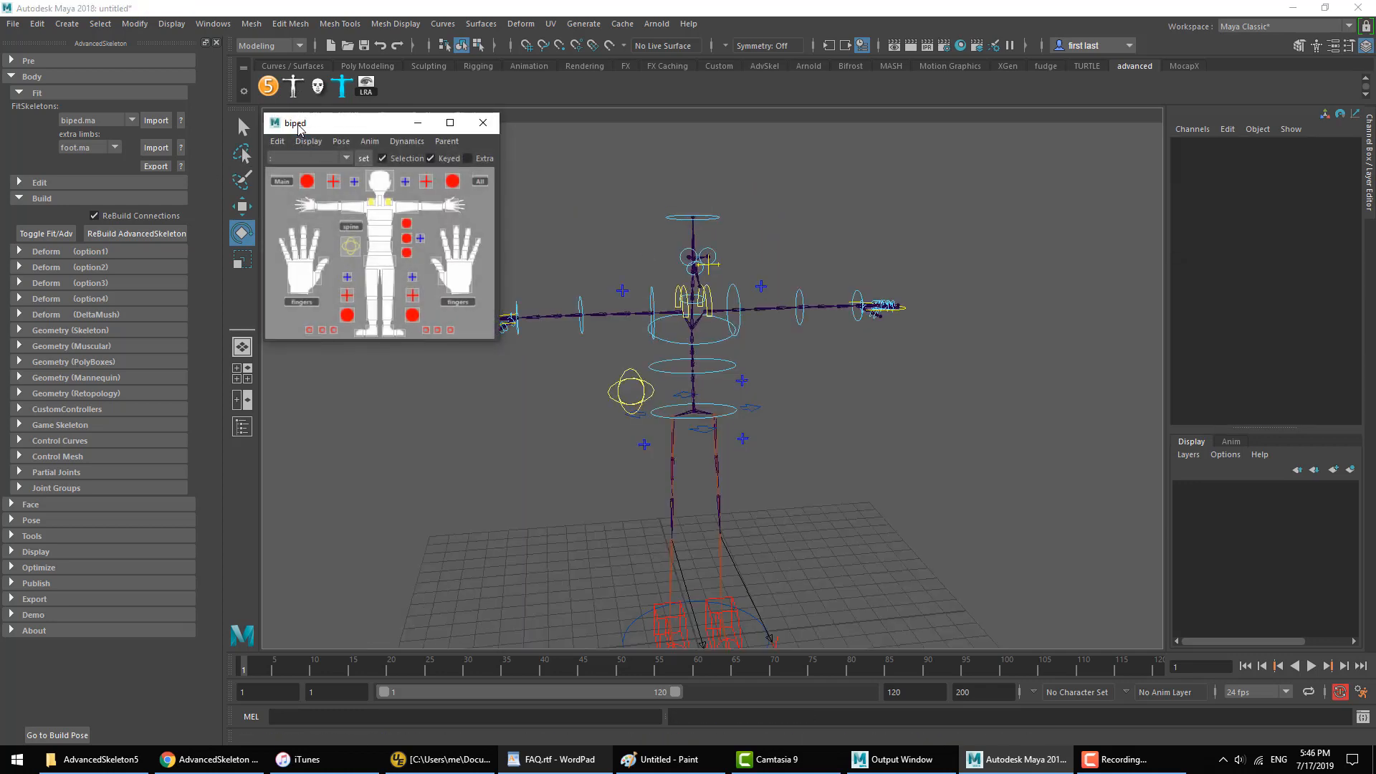
mouse_move(298, 127)
mouse_down()
mouse_move(344, 126)
mouse_move(279, 134)
mouse_move(292, 130)
mouse_up()
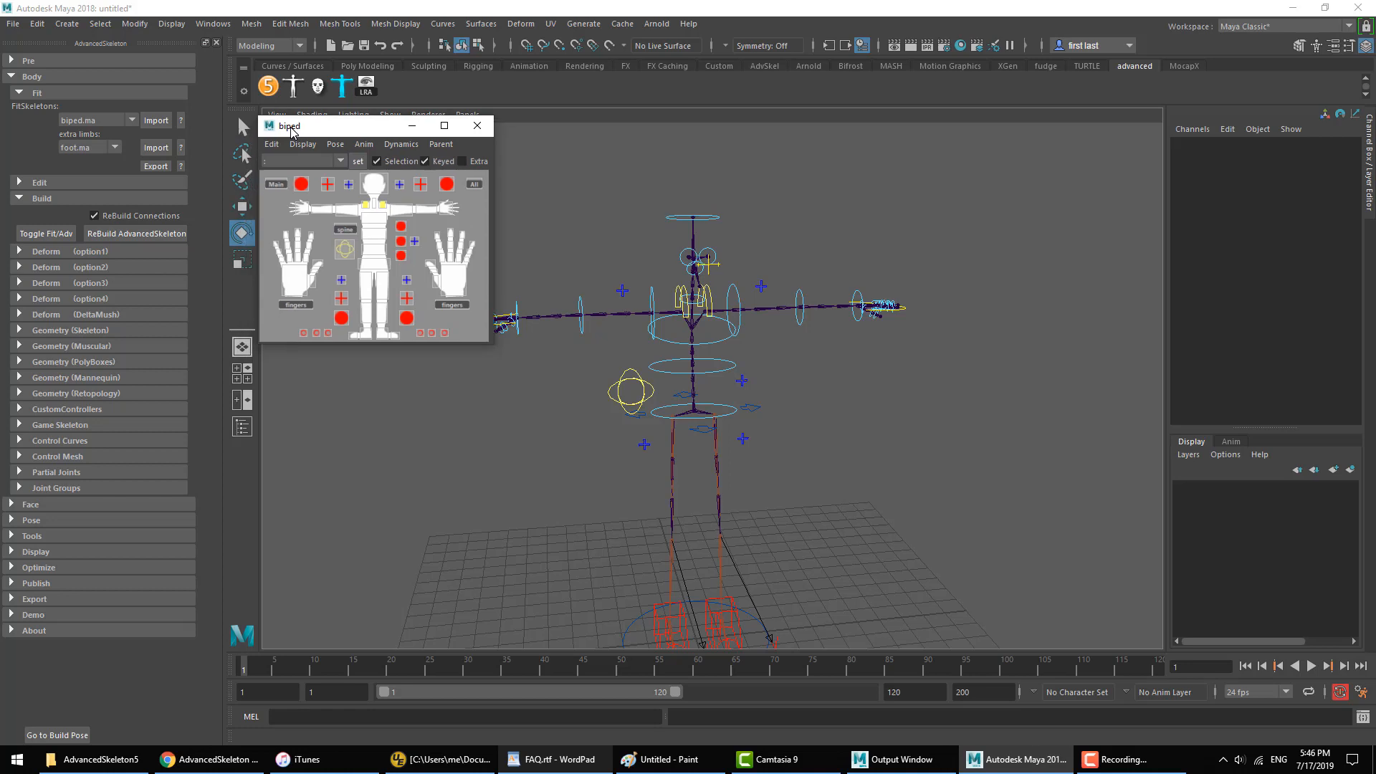
click(400, 144)
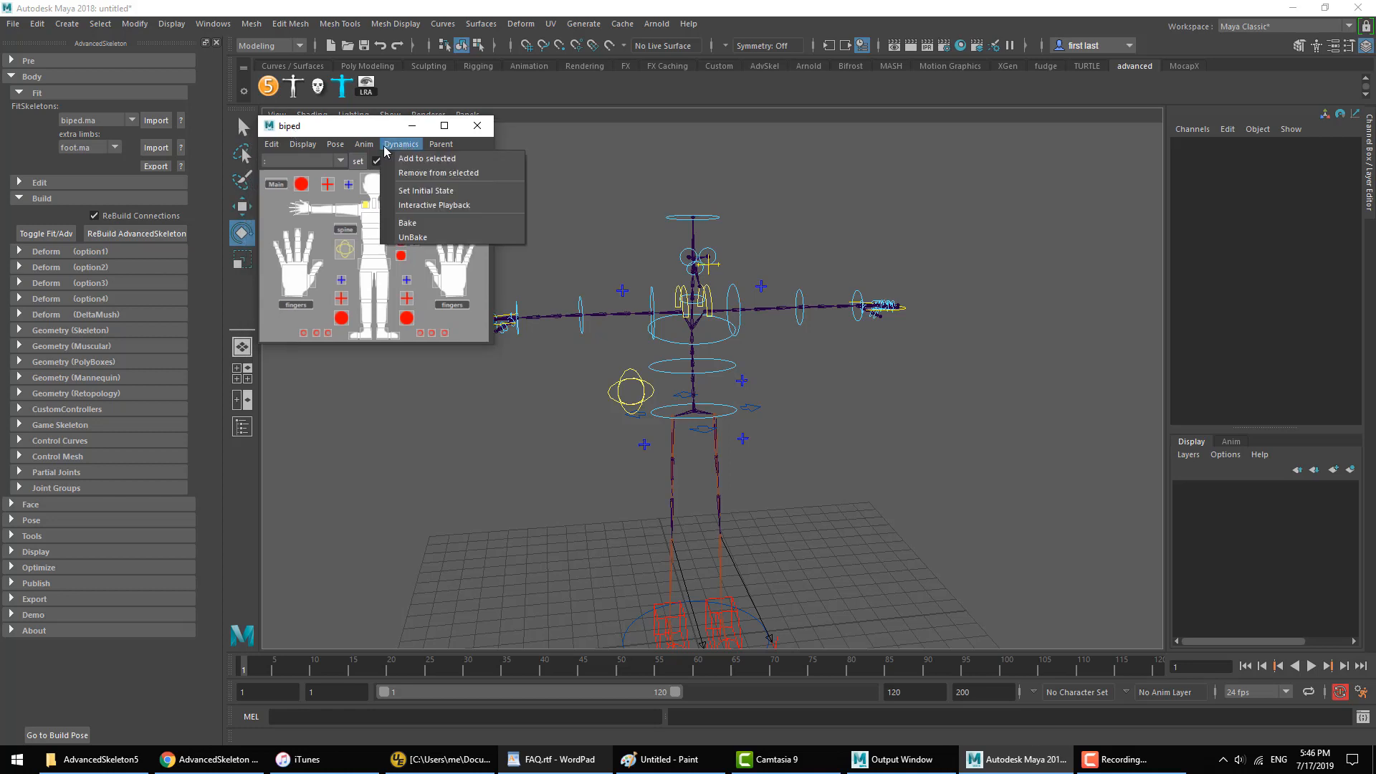
click(436, 146)
alt+middle_drag(683, 315, 822, 393)
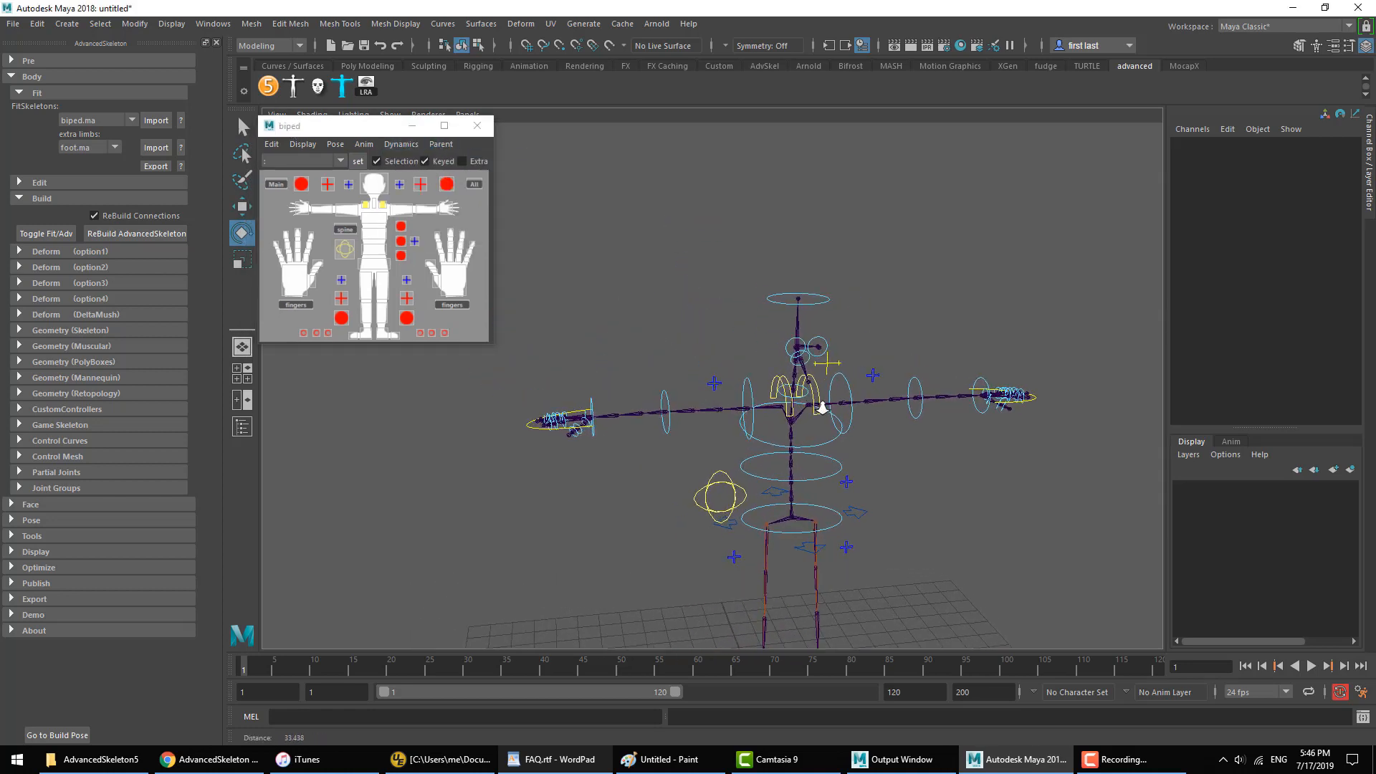
Step: Move and rotate IKArm_R to bring the rig's right hand up beside the head
key(w)
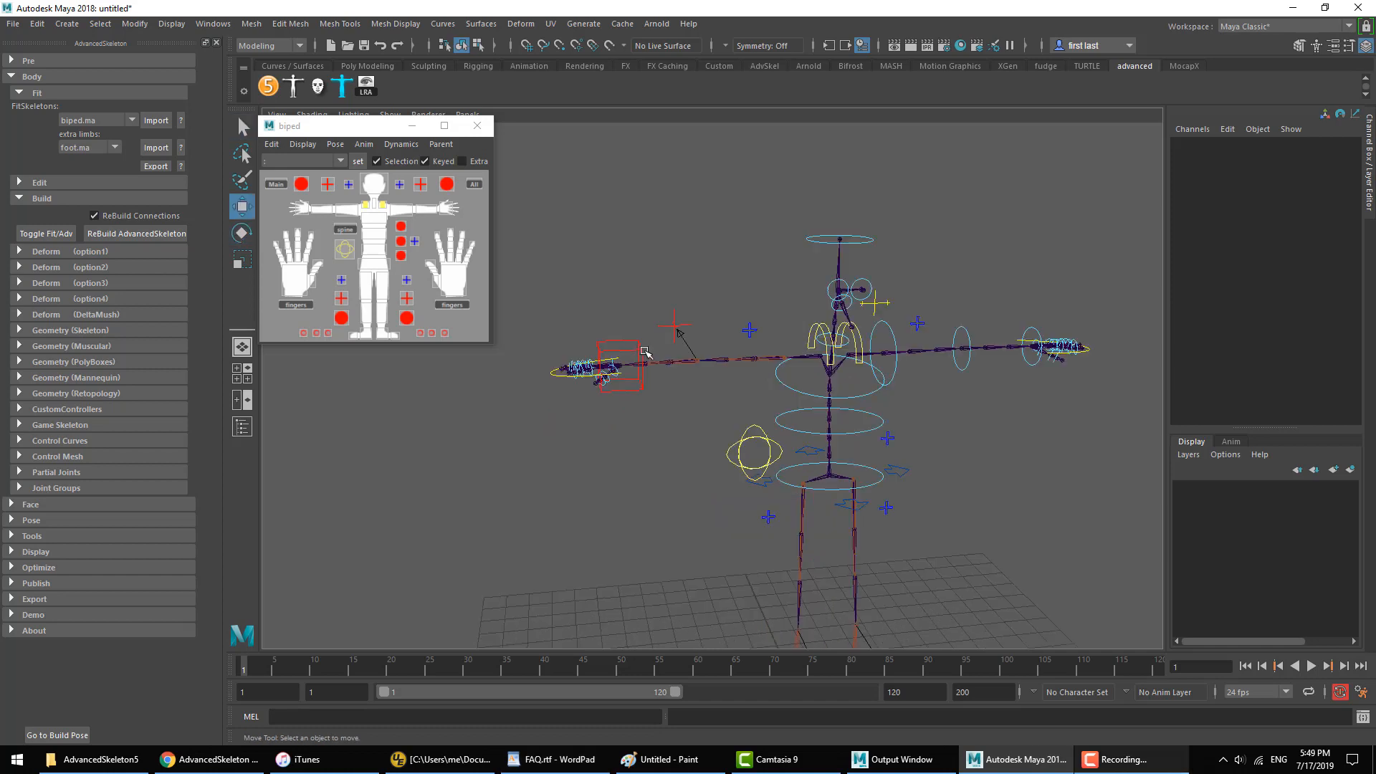
click(636, 368)
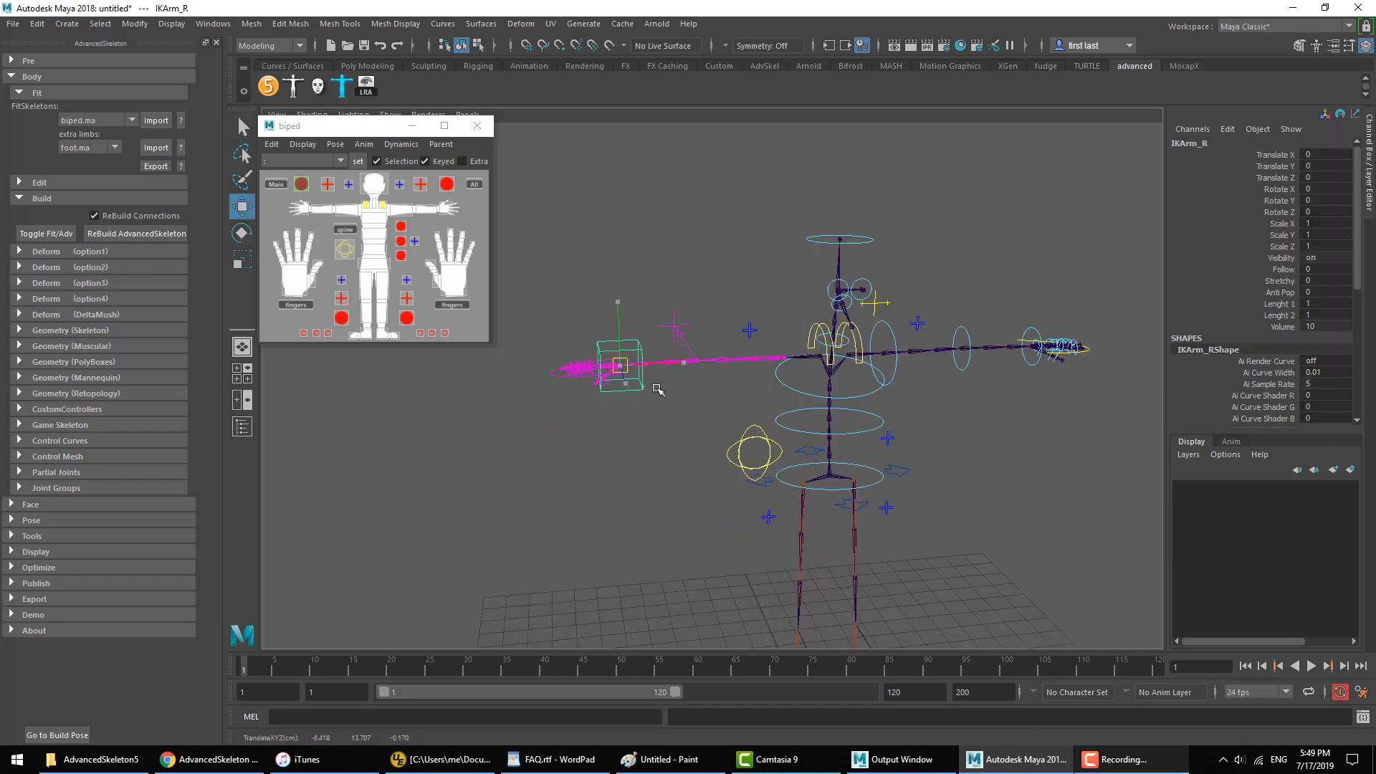
drag(636, 368, 773, 258)
key(e)
key(w)
alt+drag(772, 257, 912, 239)
key(e)
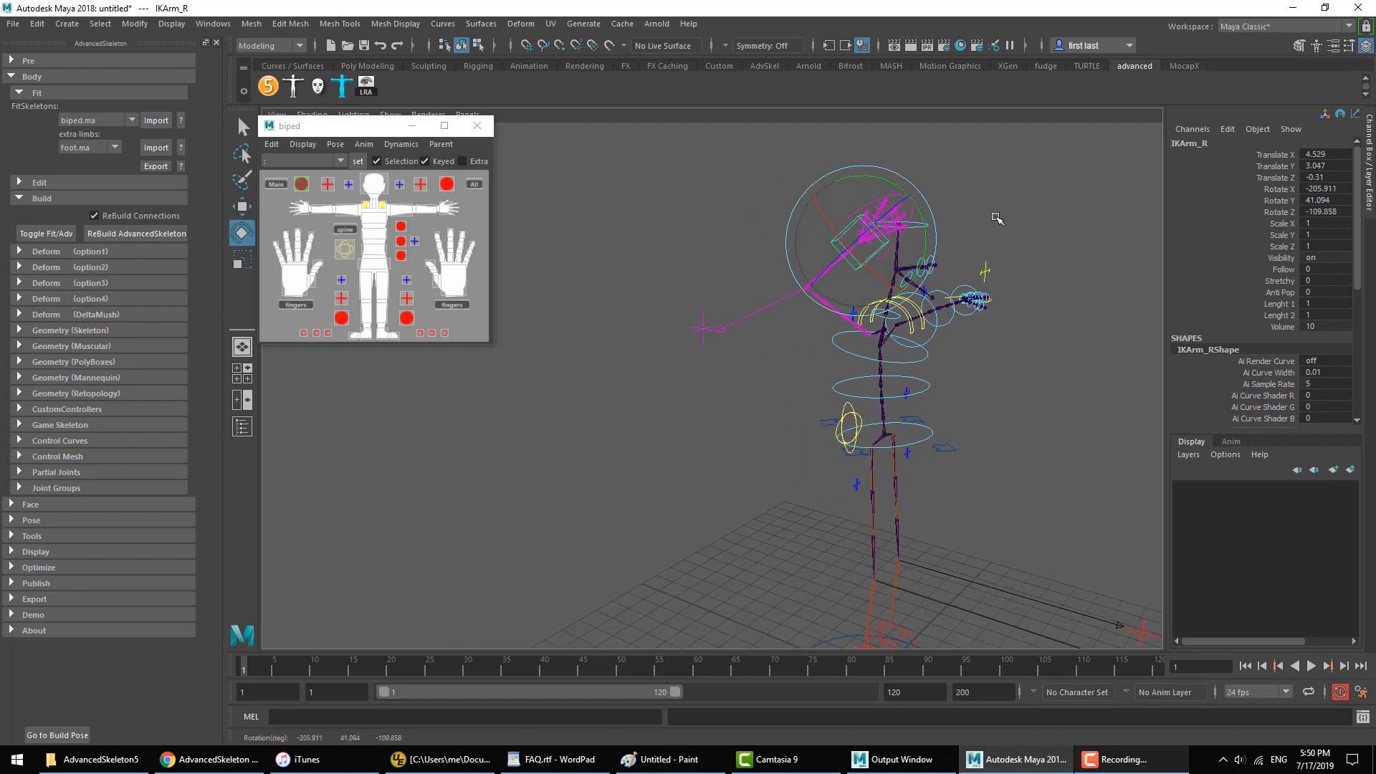
Step: Try further moves of the raised right arm's controls, and undo the arm posing
alt+drag(996, 215, 831, 221)
click(802, 231)
key(w)
drag(808, 279, 781, 270)
alt+middle_drag(806, 265, 823, 264)
key(ctrl+z)
key(ctrl+z)
key(ctrl+z)
key(ctrl+z)
key(ctrl+z)
key(ctrl+z)
key(ctrl+z)
key(ctrl+z)
Step: Create the PolyBoxes geometry for the rig and switch the right arm to IK with FKIKBlend on FKIKArm_R
click(72, 362)
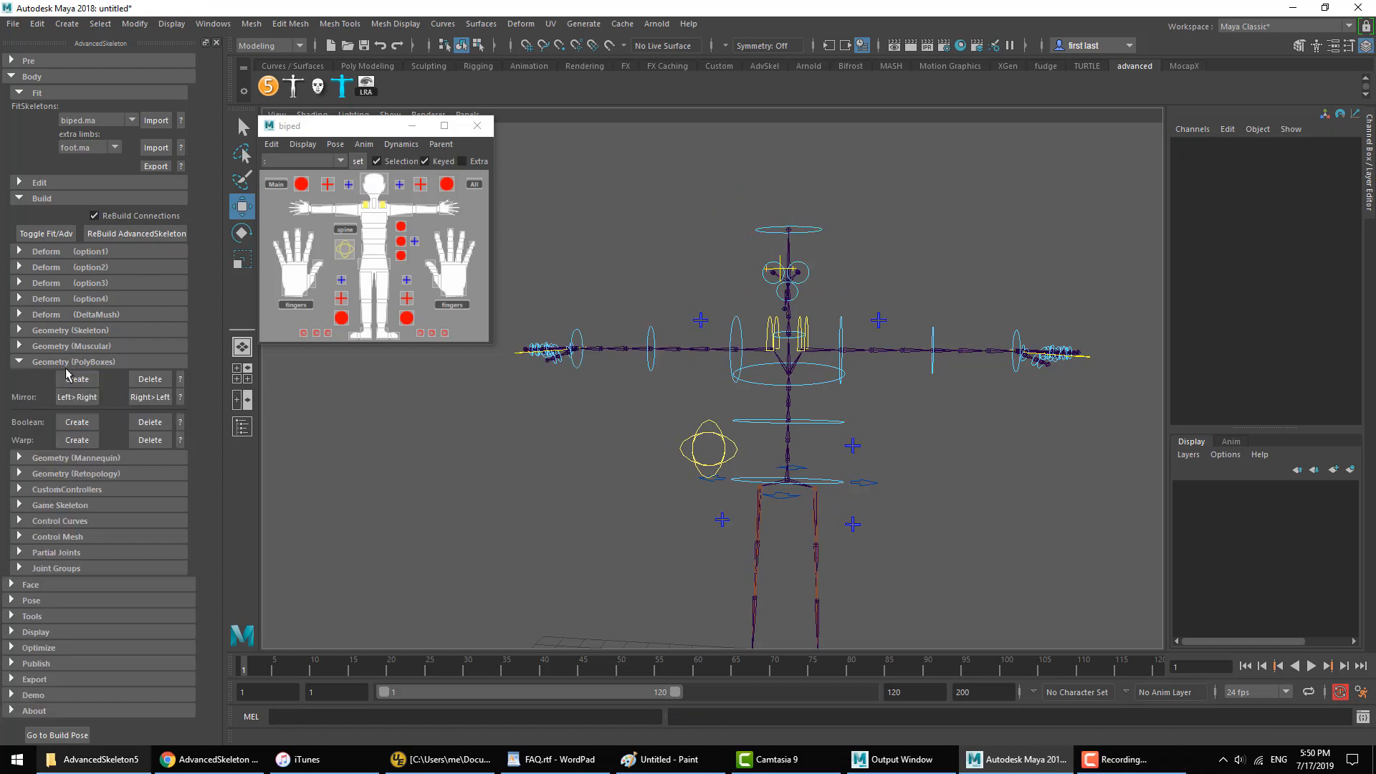
click(75, 377)
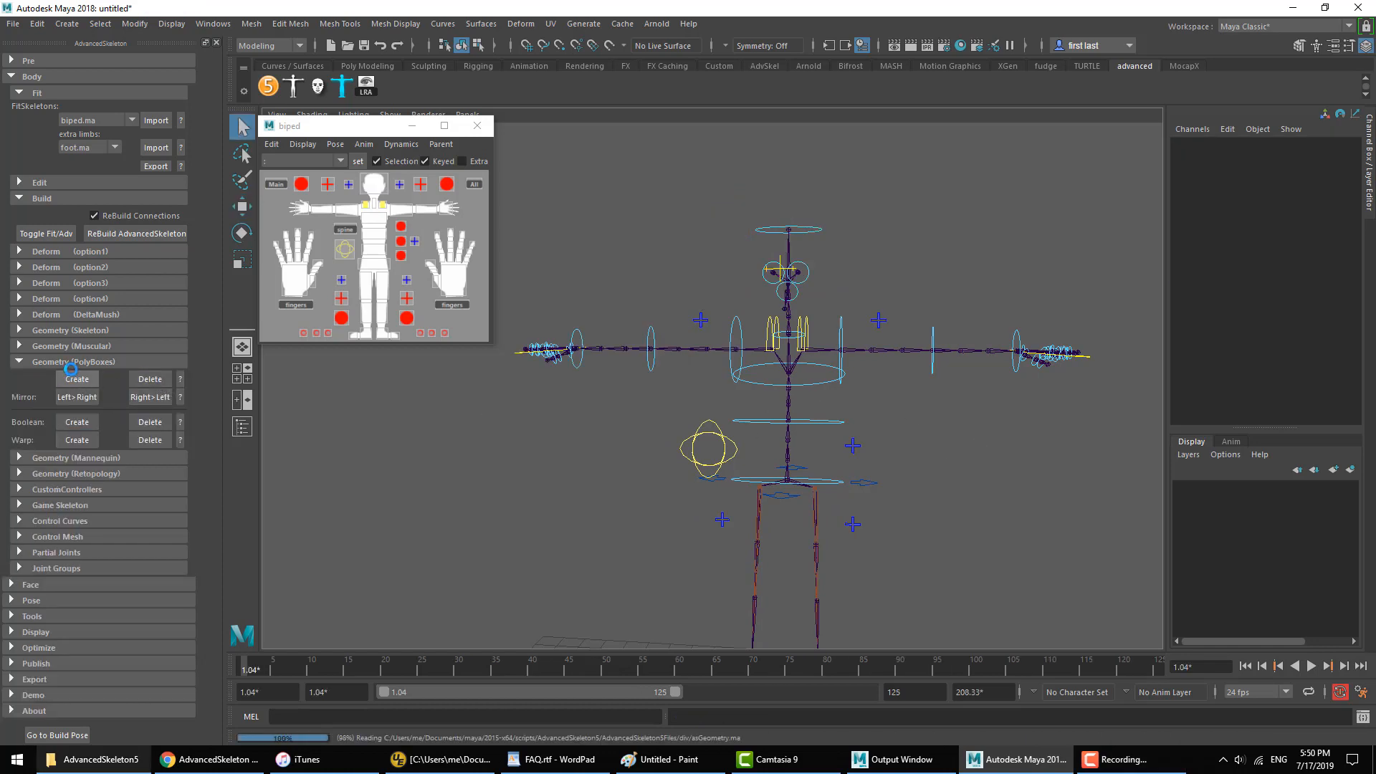
click(701, 320)
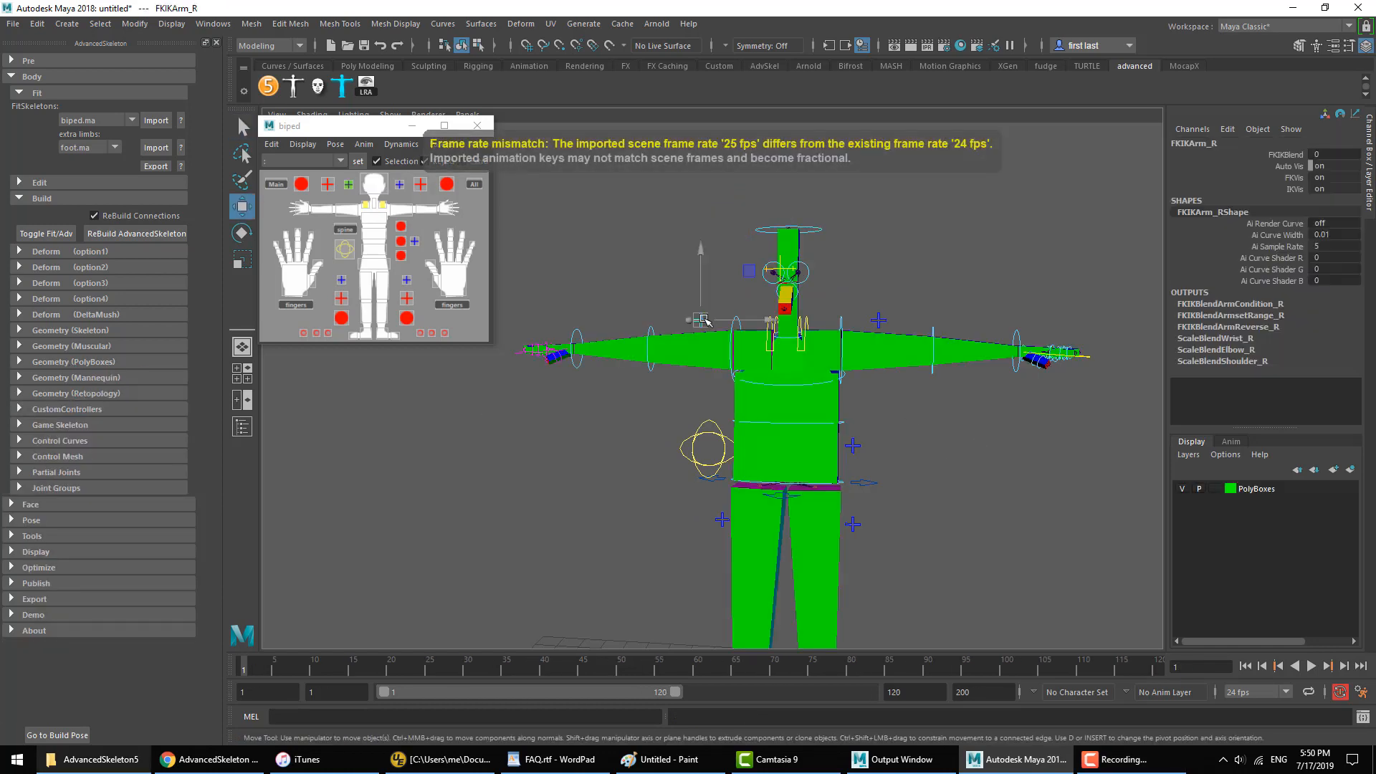
click(1287, 154)
middle_drag(827, 307, 1083, 260)
click(1005, 213)
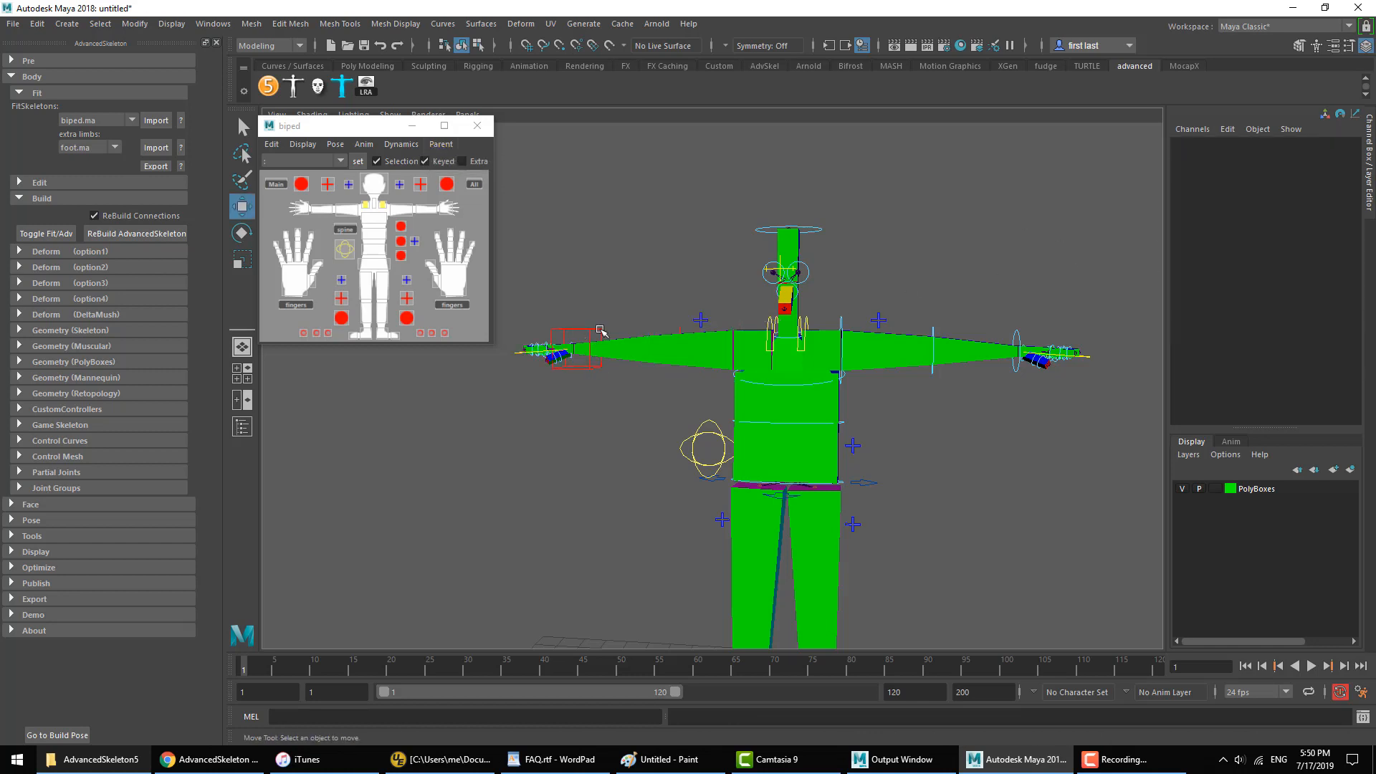
Step: Pose IKArm_R beside the head, translated to about 5.1, 2.2, -1 and rotated to about -172, 31, -92
click(601, 330)
middle_drag(577, 450, 726, 373)
scroll(725, 370, down, 2)
key(e)
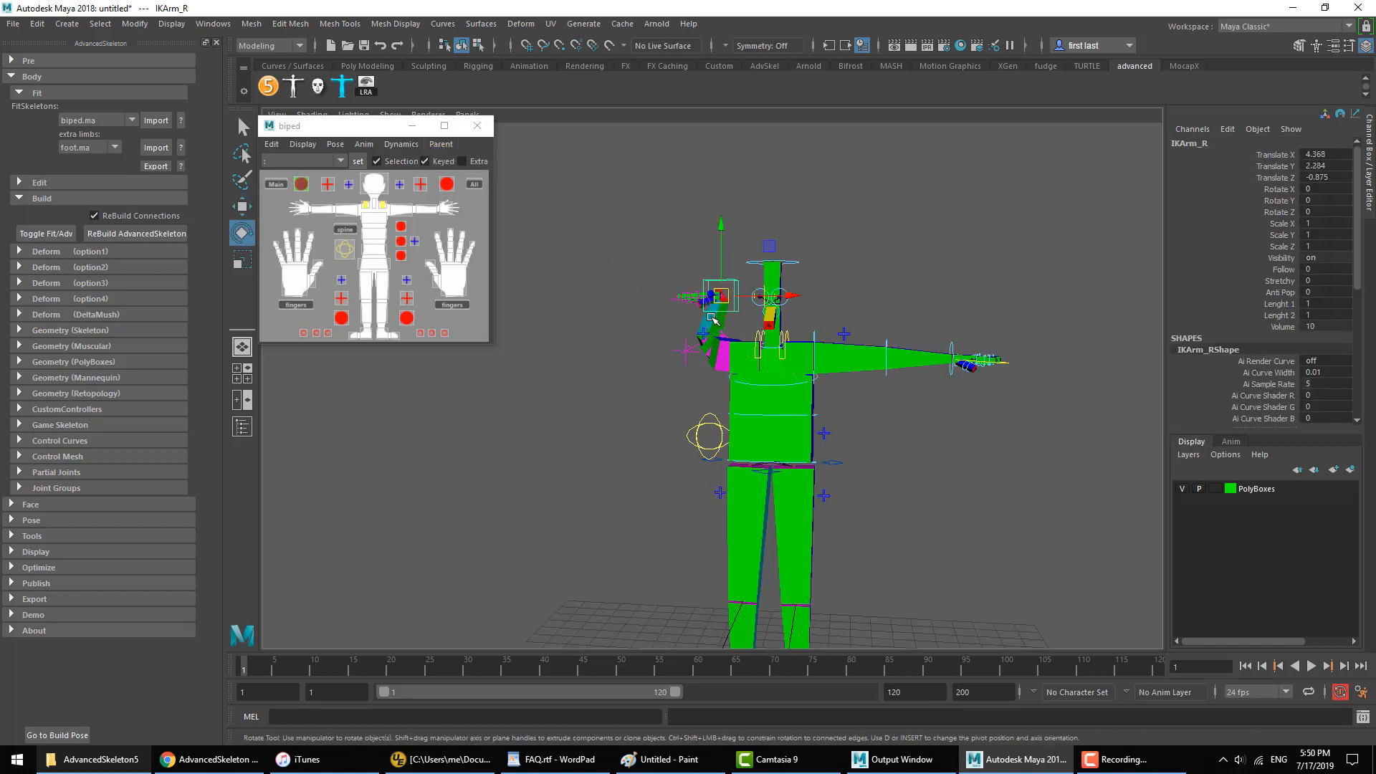
drag(713, 319, 729, 283)
key(w)
middle_drag(730, 283, 748, 284)
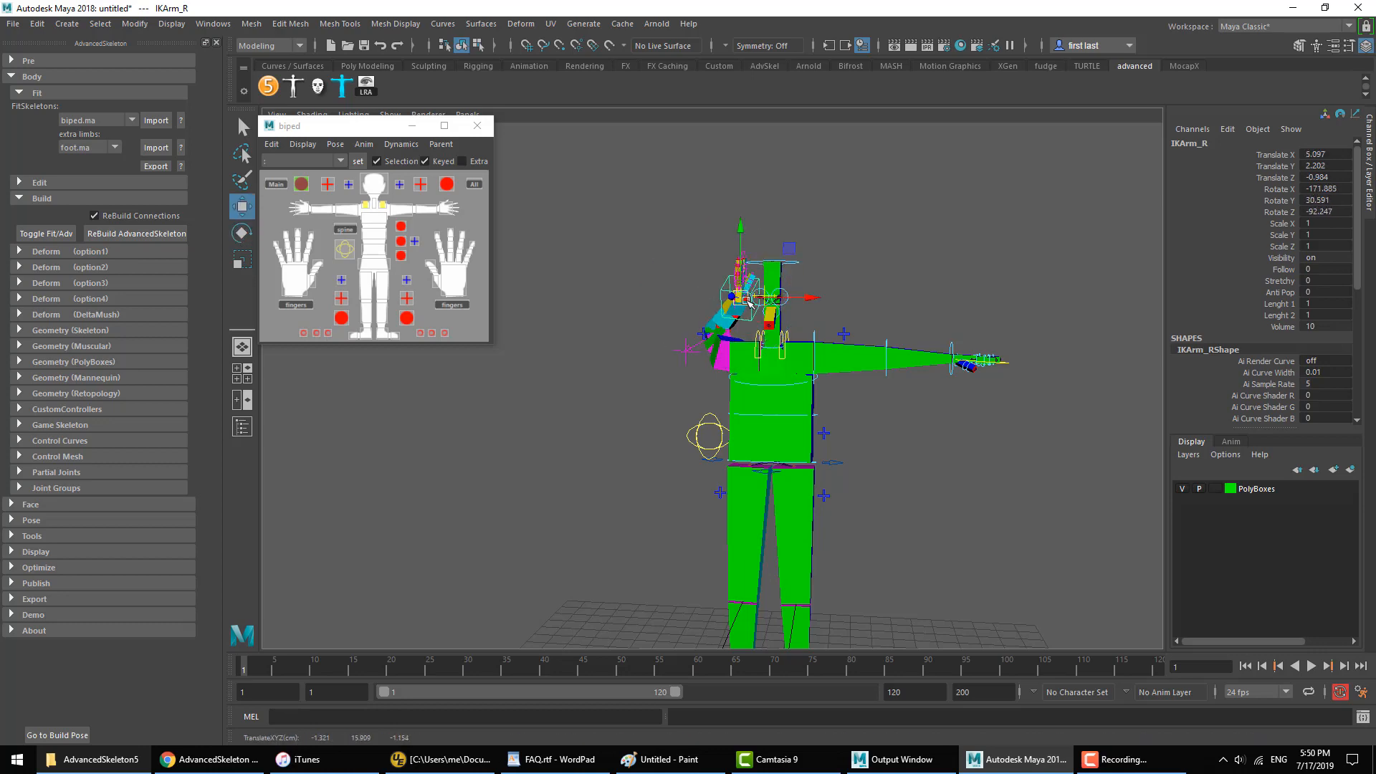
Step: Rotate IKArm_R beside the head to about -158, 10, -88
key(e)
drag(751, 292, 765, 298)
alt+drag(766, 298, 867, 315)
alt+right_drag(867, 316, 1006, 320)
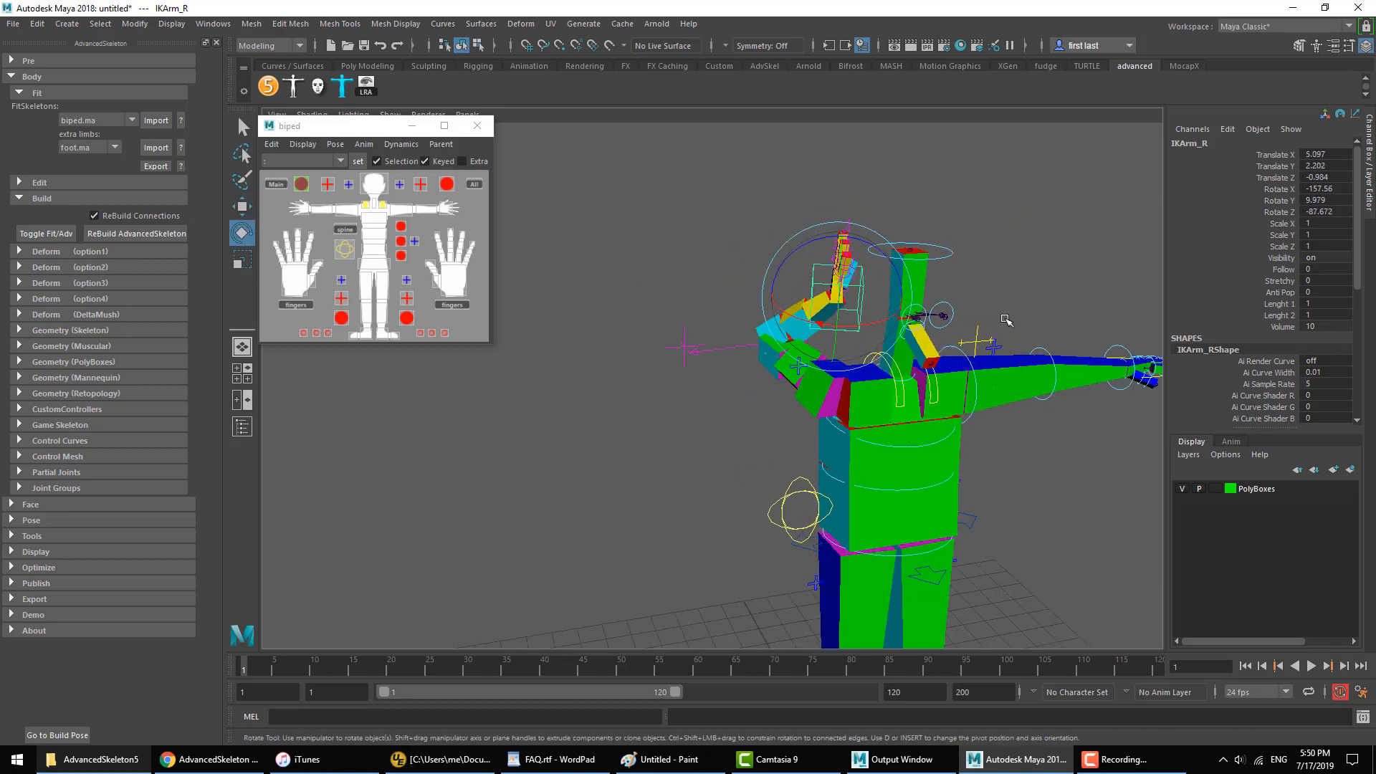
alt+middle_drag(1006, 321, 860, 372)
Step: Refine the pose of IKArm_R beside the head, translated to about 5.1, 2.6, -1 and rotated to about -175, -3.5, -102
key(w)
click(562, 379)
middle_drag(536, 456, 430, 558)
alt+drag(602, 501, 871, 469)
middle_drag(871, 469, 1071, 373)
alt+drag(1059, 359, 837, 367)
click(754, 274)
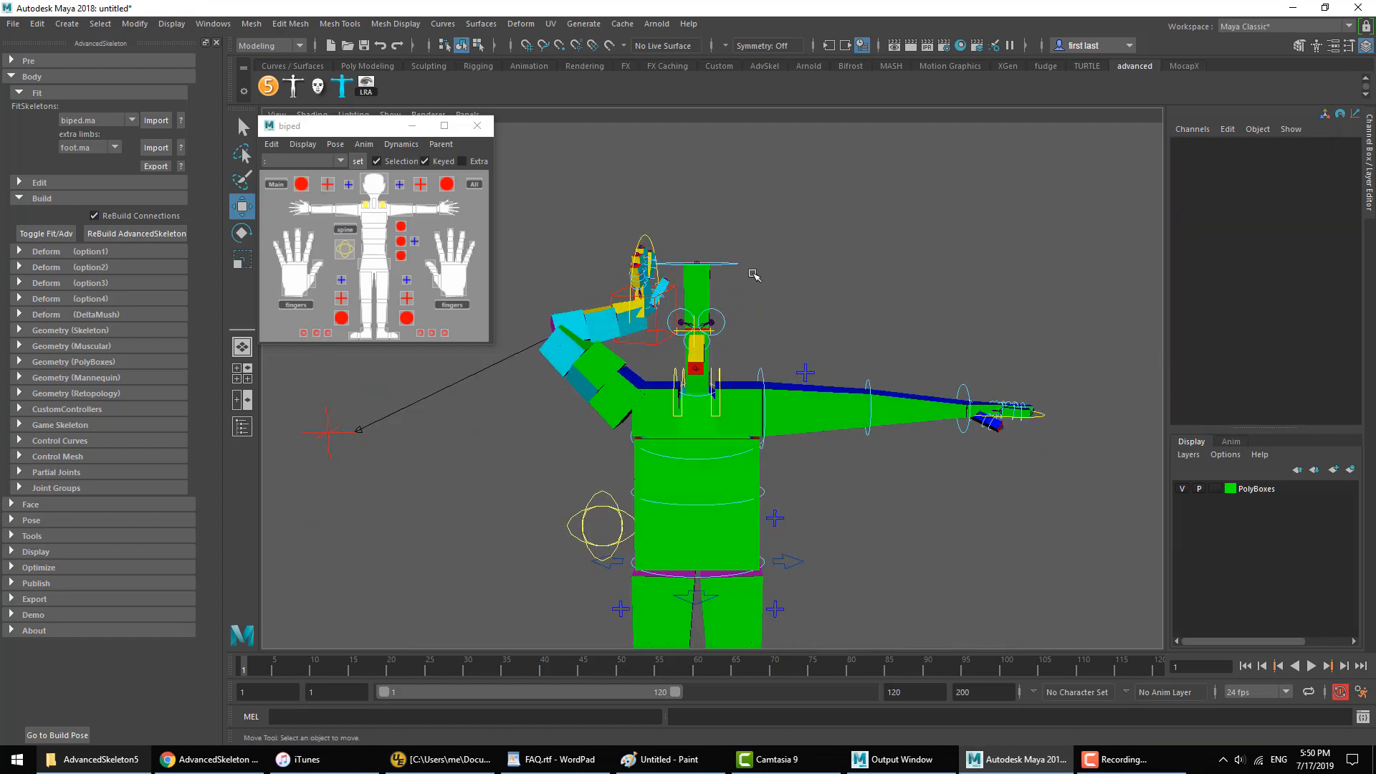
key(e)
click(659, 348)
drag(663, 350, 736, 347)
Step: Try another adjustment of the raised right hand's pose, undo it and clear the selection
key(w)
click(706, 301)
key(ctrl+z)
key(e)
drag(660, 321, 756, 305)
key(ctrl+z)
click(822, 206)
Step: Parent-constrain IKArm_R to FKHead_M with the biped selector's Add parent constraint command
mouse_move(320, 129)
mouse_down()
mouse_move(337, 149)
mouse_move(332, 129)
mouse_up()
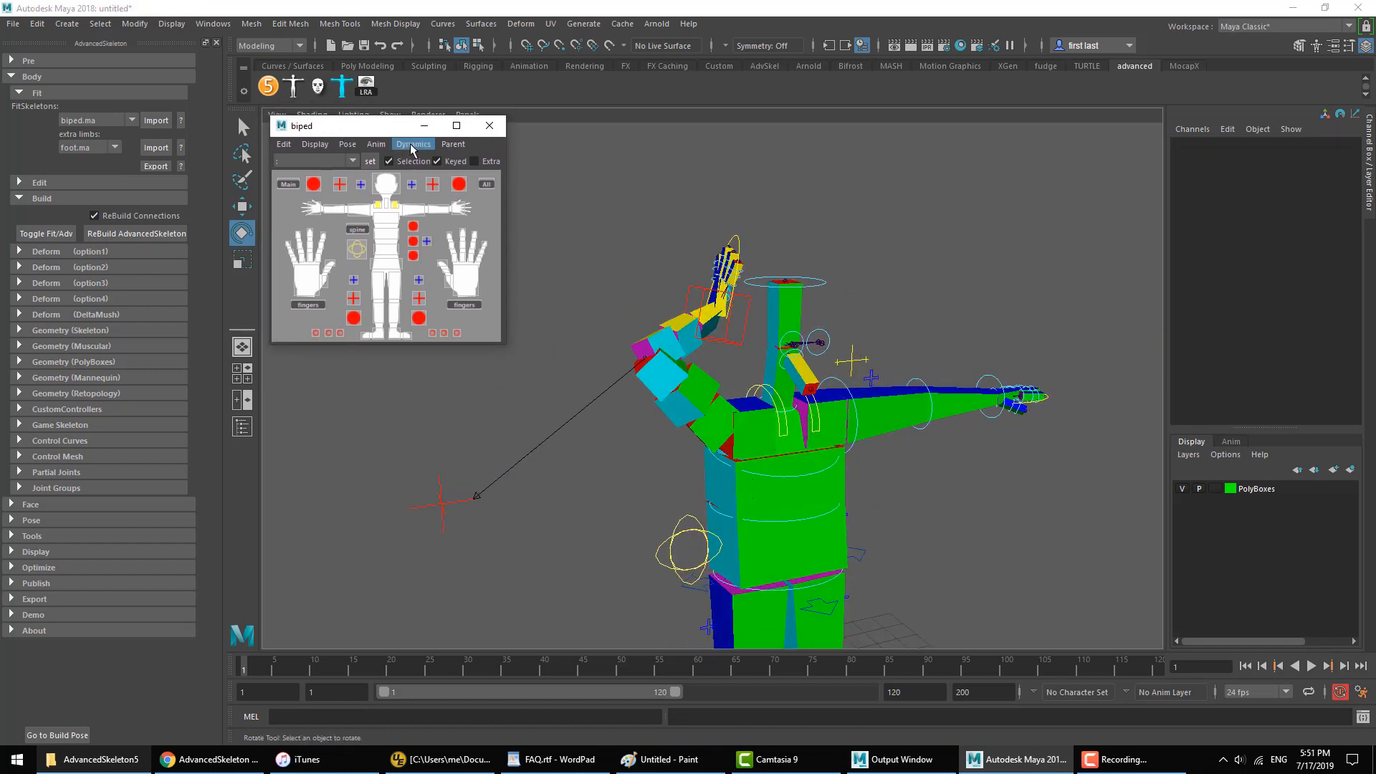
click(455, 147)
click(448, 147)
click(889, 269)
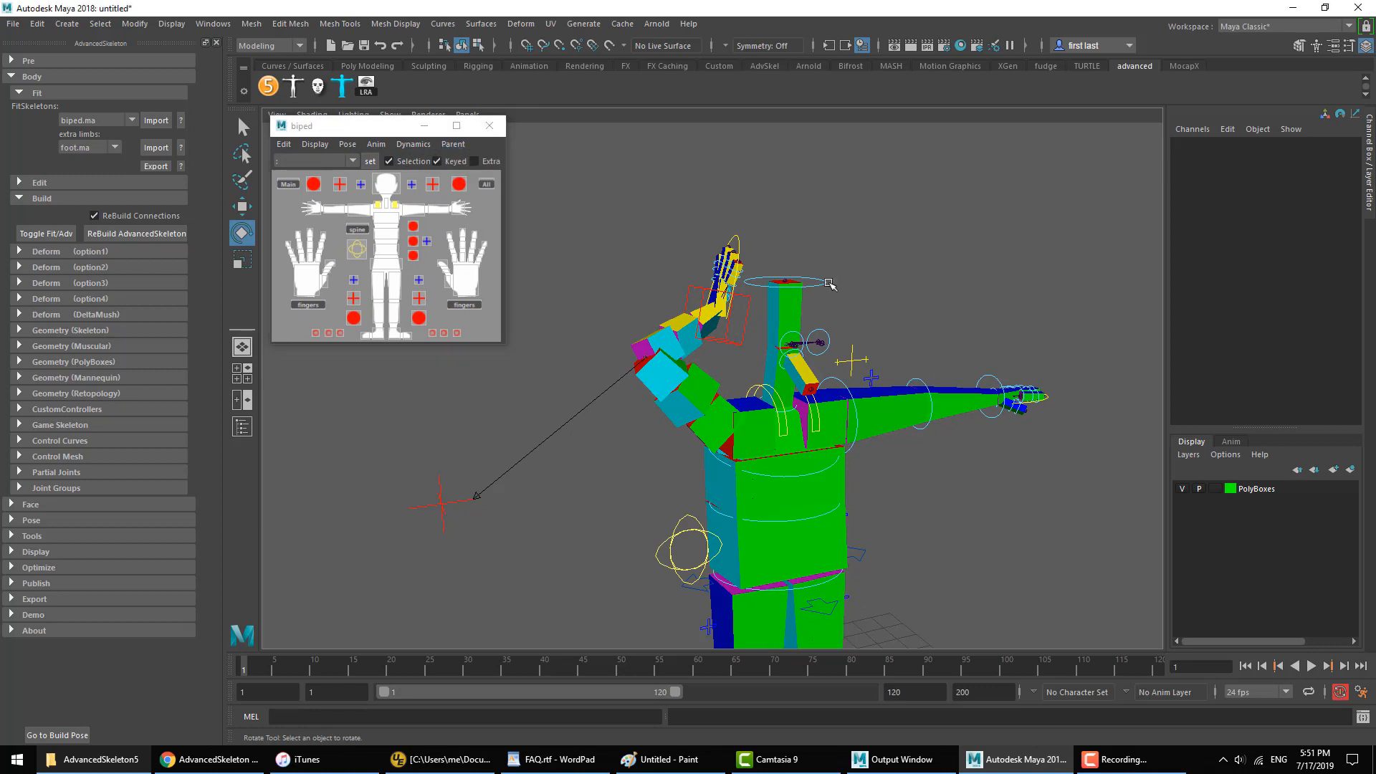
click(740, 338)
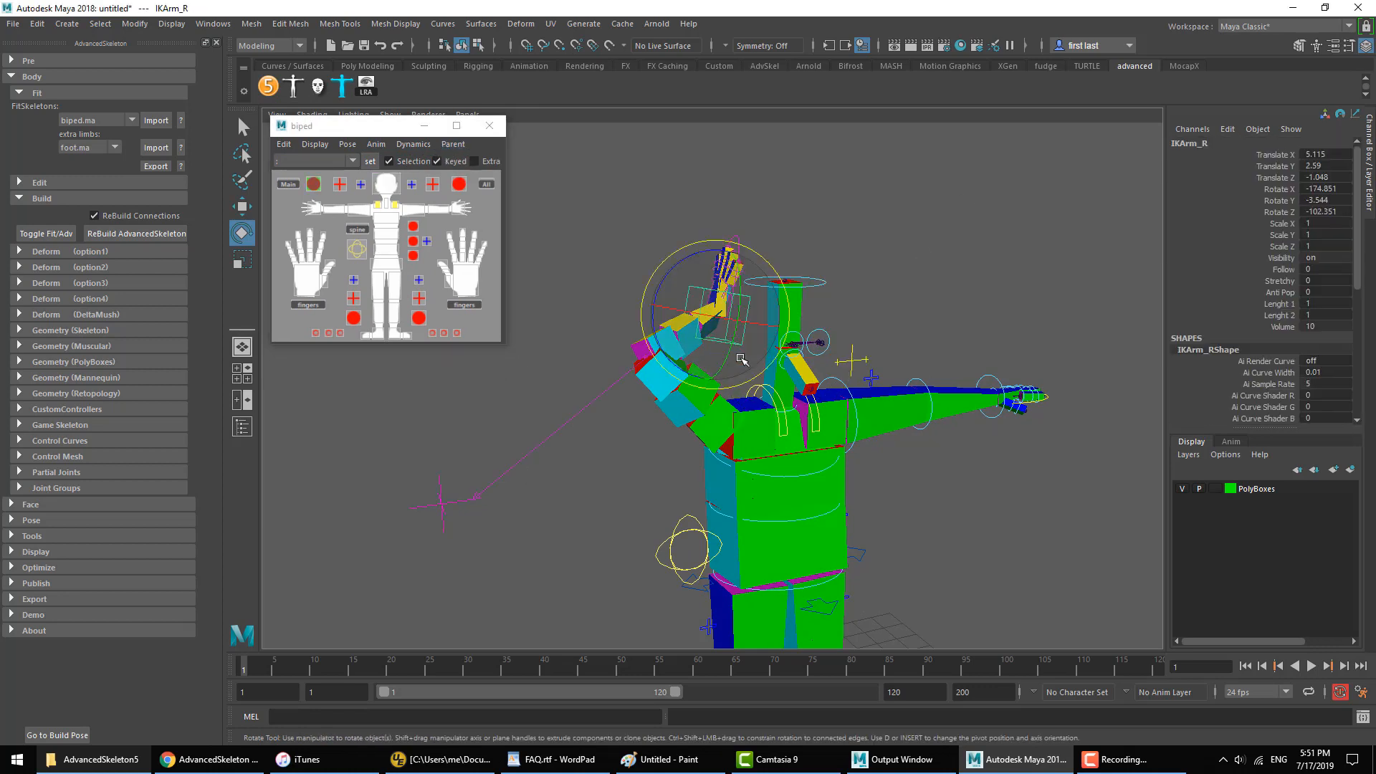
click(826, 289)
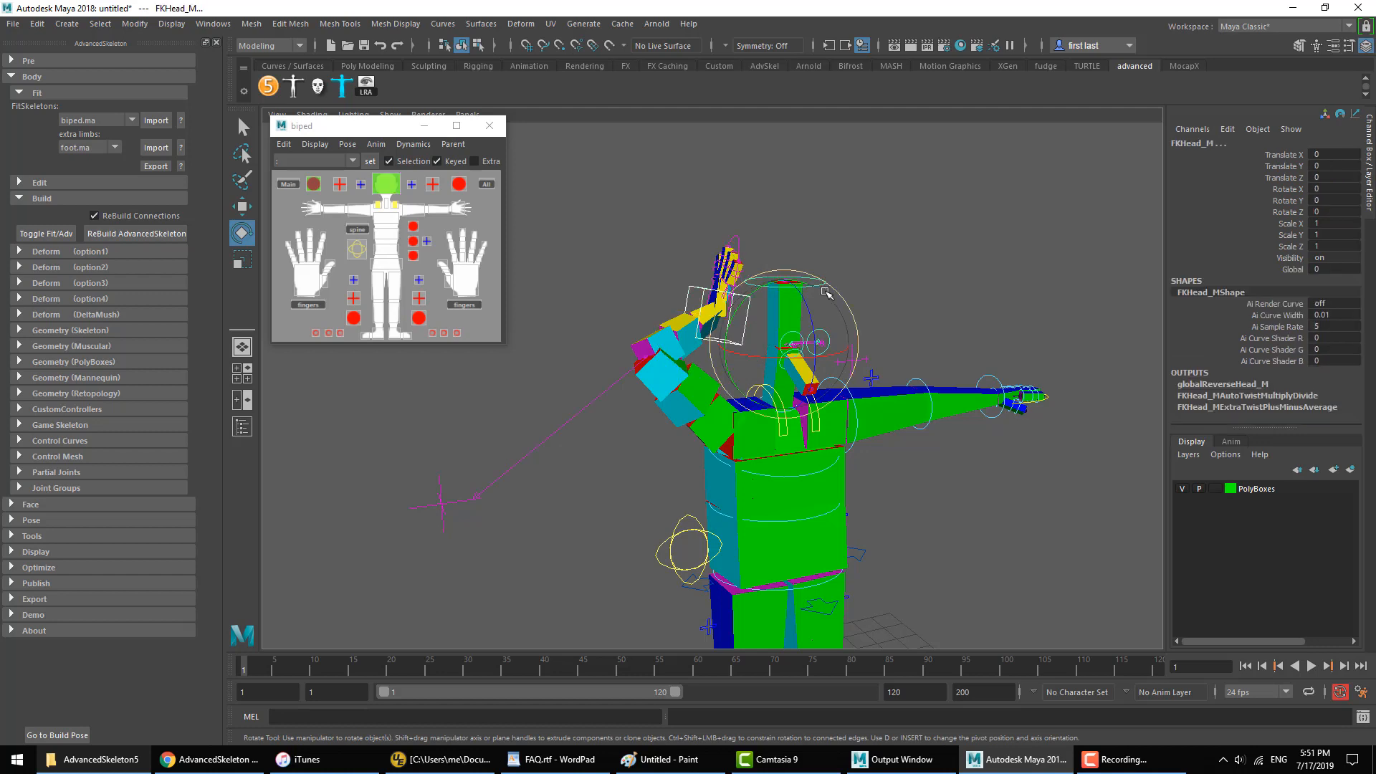
click(454, 147)
click(459, 158)
click(803, 198)
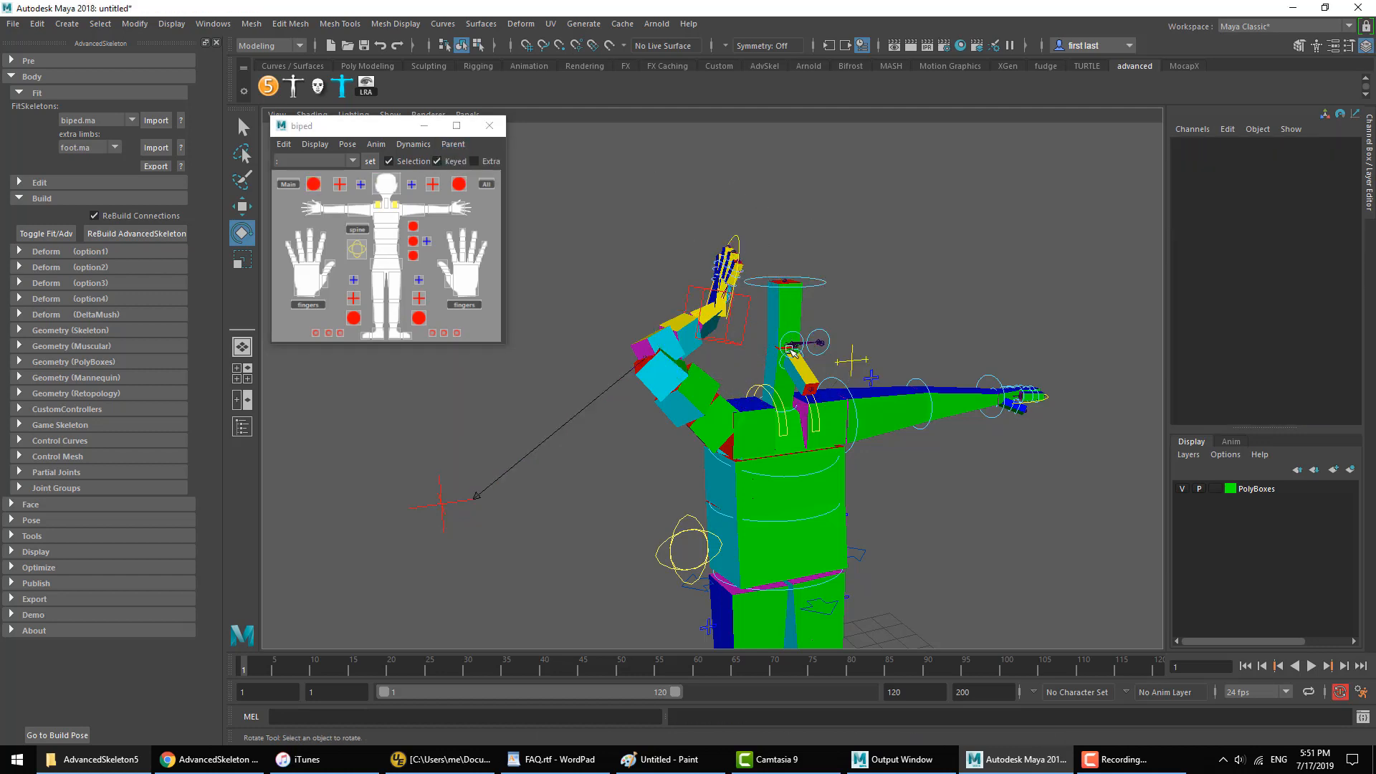
Step: Rotate FKHead_M to about 13, -13, 9 to test the right hand's constraint to the head
click(829, 287)
drag(821, 312, 663, 236)
key(w)
key(ctrl+z)
key(ctrl+z)
key(e)
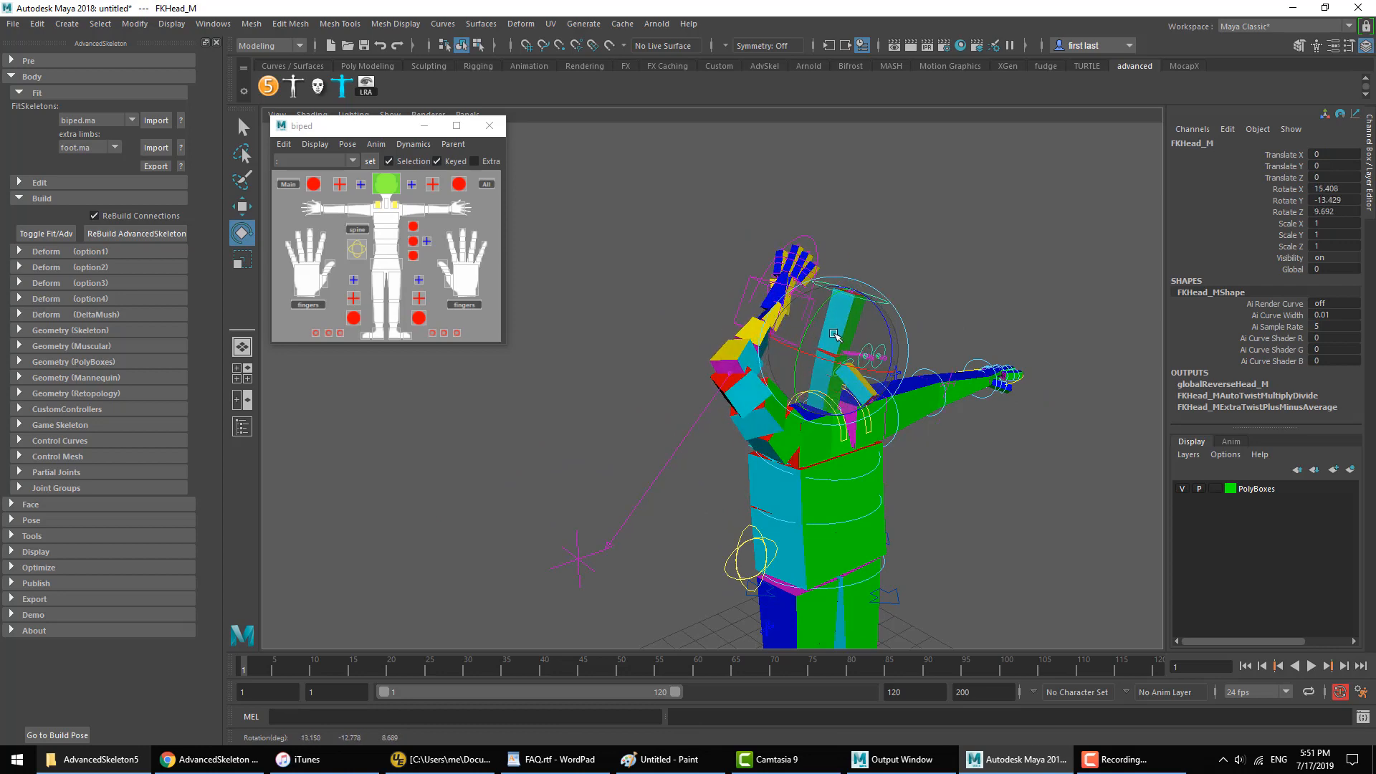
click(655, 230)
click(876, 298)
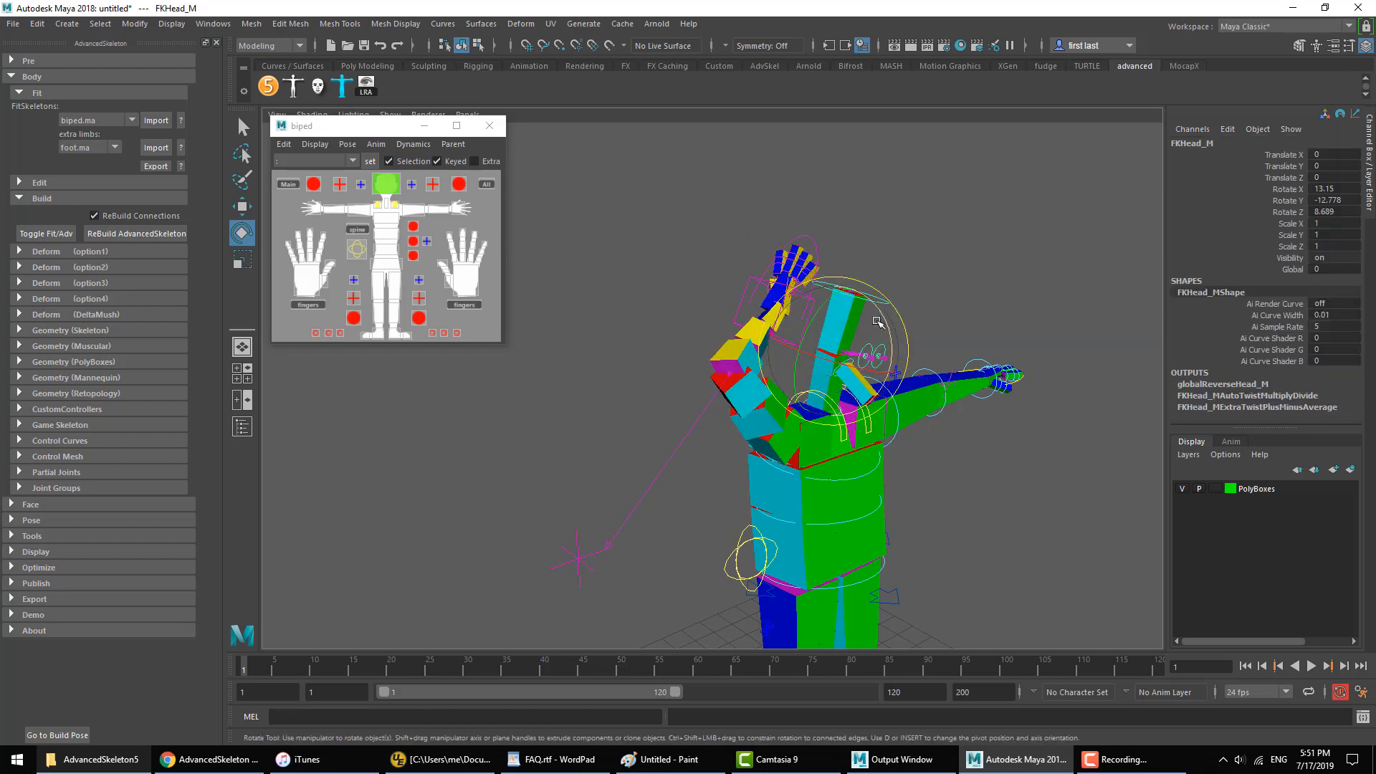
alt+drag(878, 323, 789, 316)
key(w)
key(e)
drag(664, 307, 848, 469)
click(559, 216)
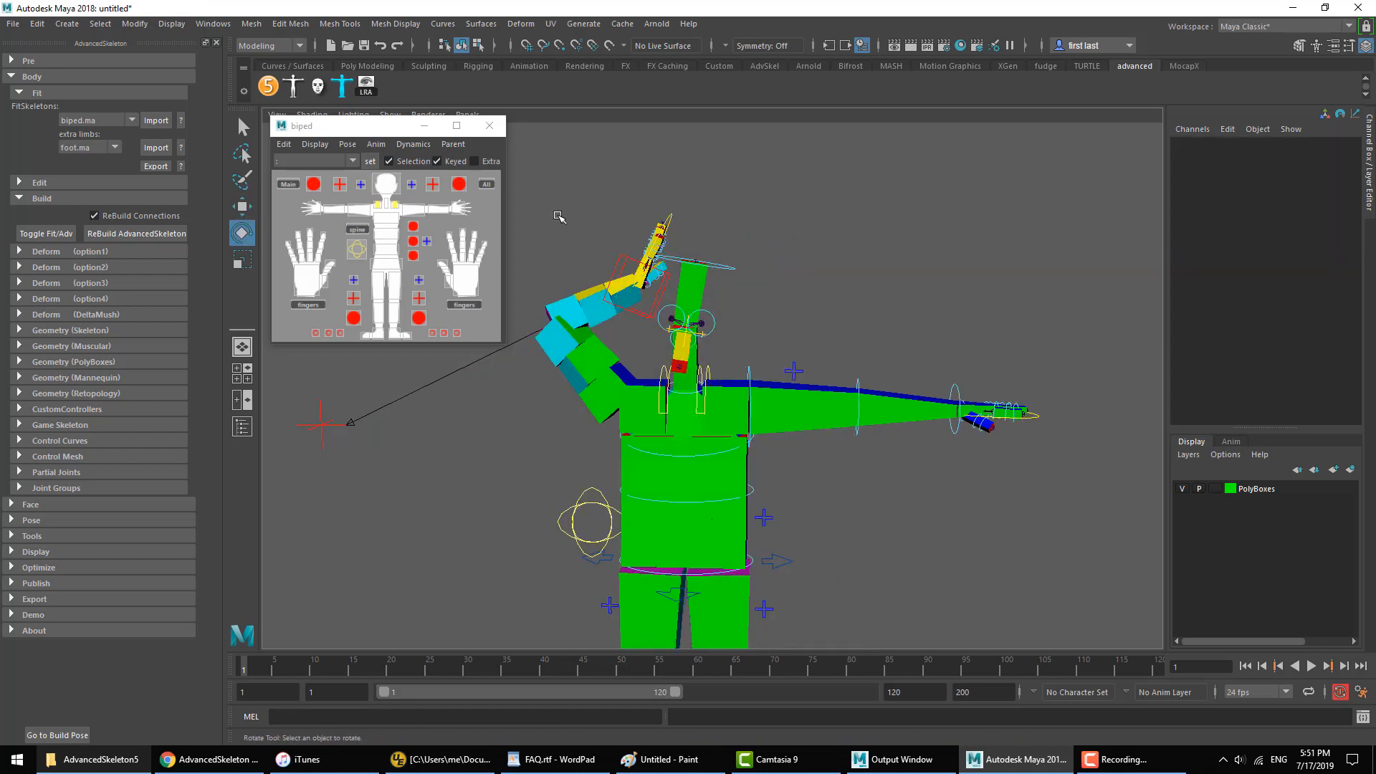
Step: Examine the translate and rotate channels of the constrained IKArm_R
key(w)
click(644, 315)
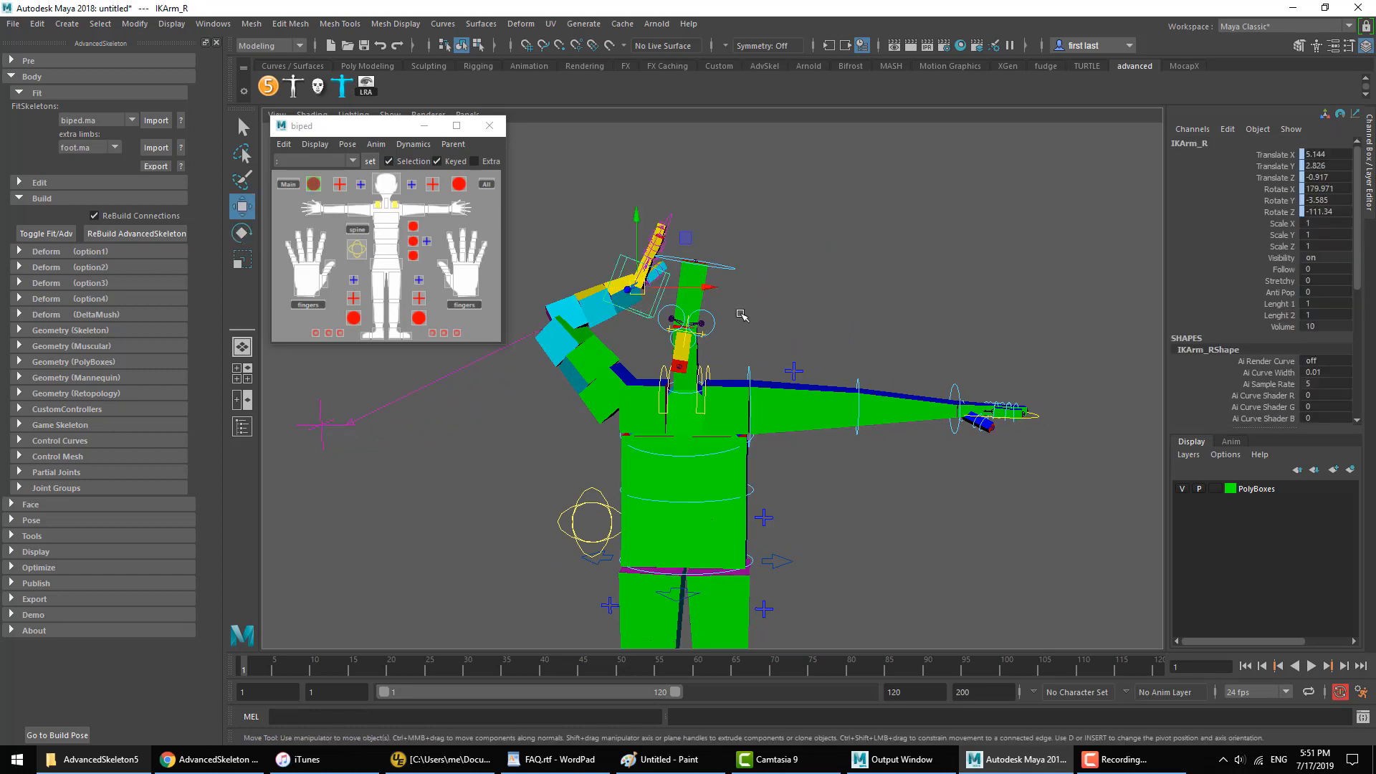
alt+drag(741, 316, 785, 384)
click(810, 371)
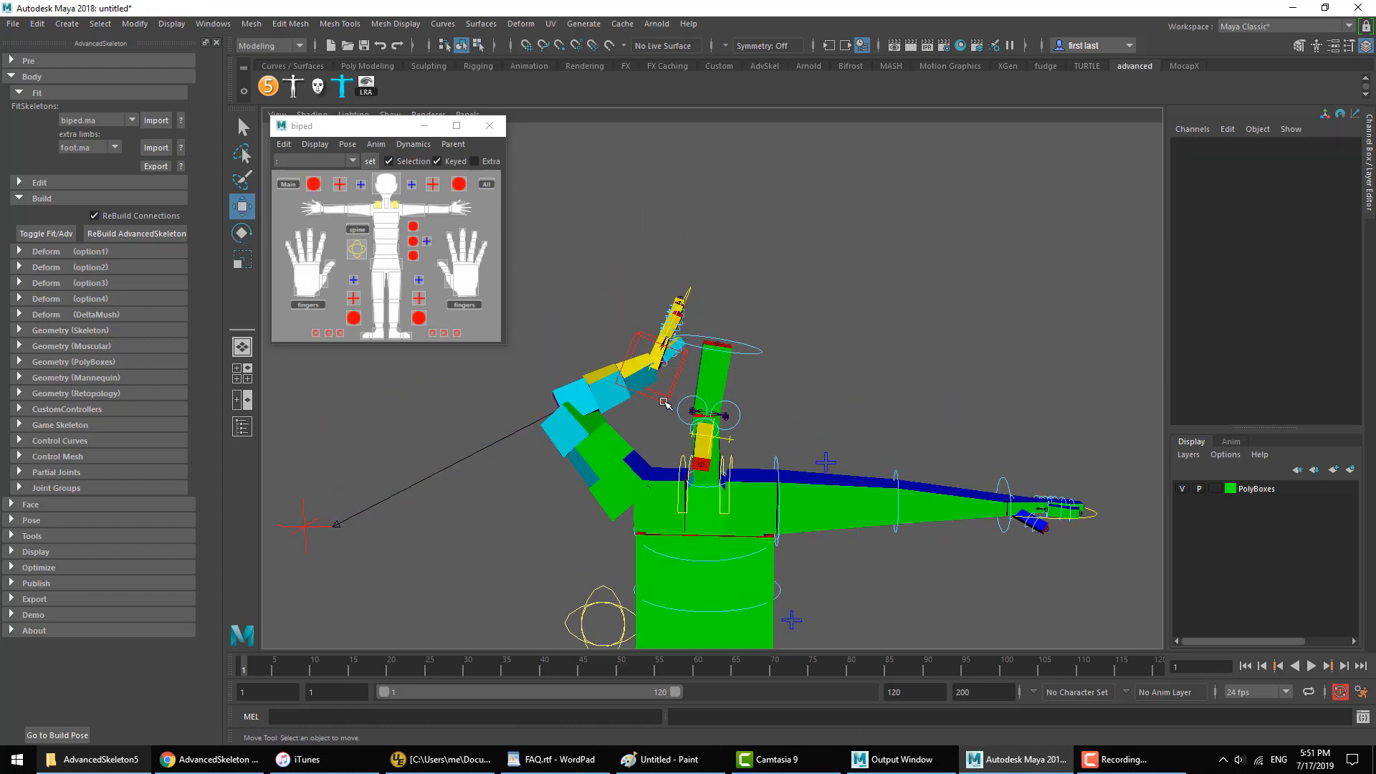
click(664, 403)
drag(1292, 218, 1285, 159)
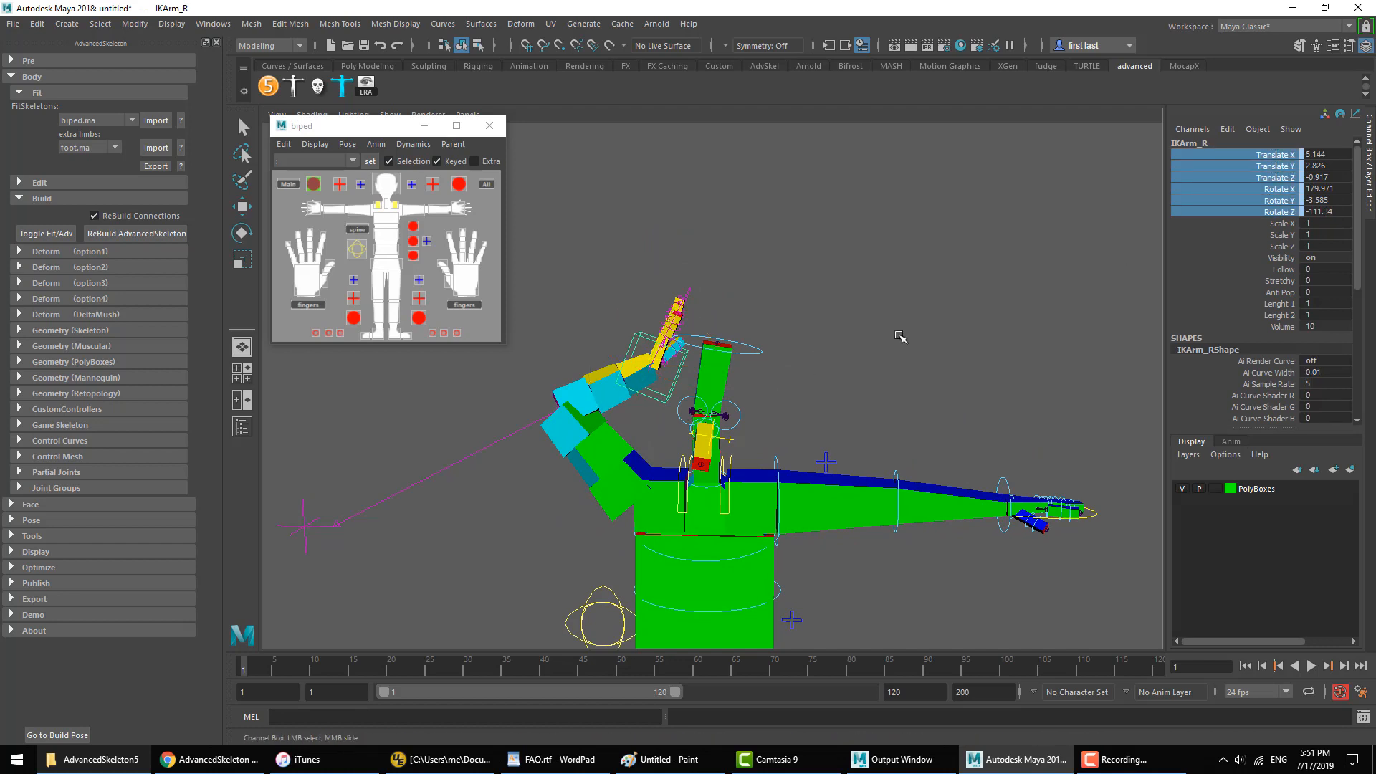
Step: Undo the head rotation and the parent constraint on IKArm_R
key(ctrl+z)
key(ctrl+z)
key(ctrl+z)
key(ctrl+z)
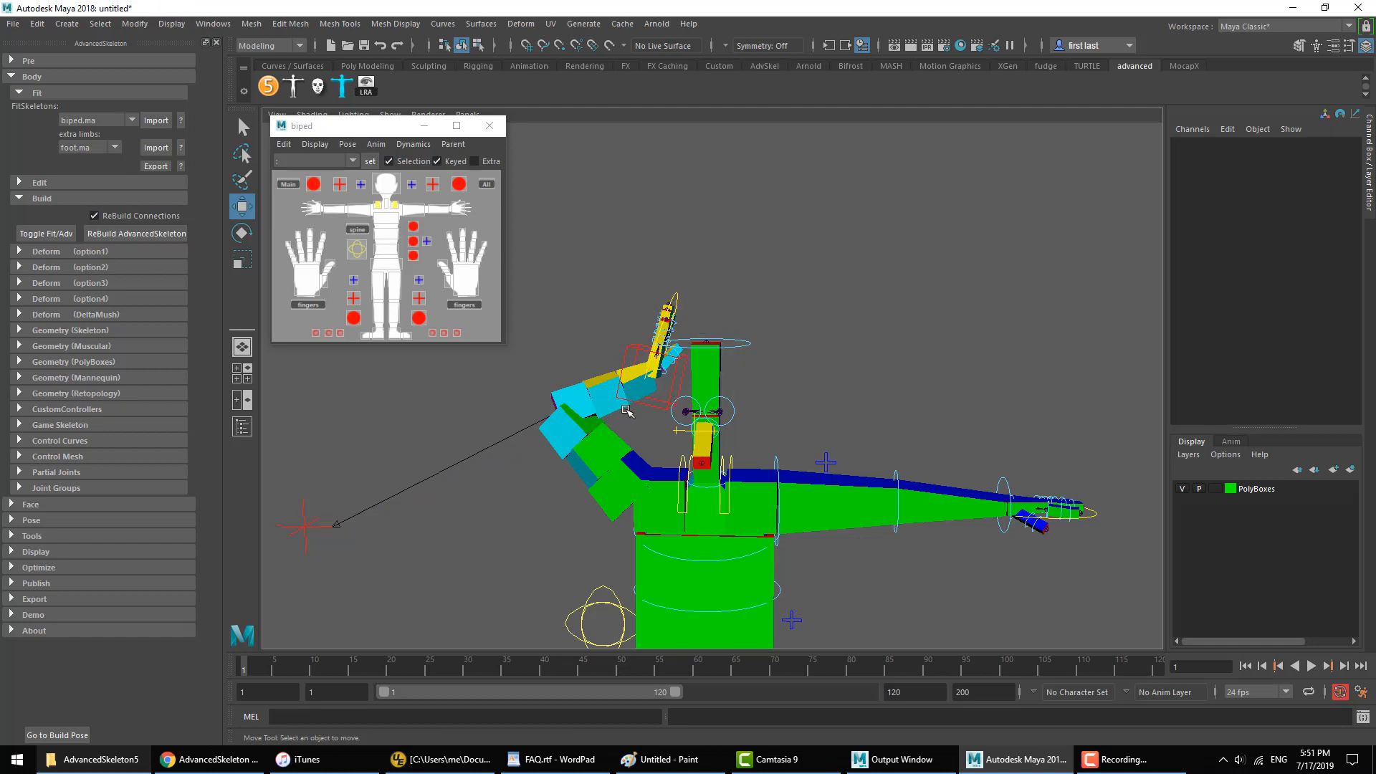
Step: Constrain IKArm_R to FKHead_M with the biped selector's Add parent constraint (Extra) command
click(651, 405)
click(734, 337)
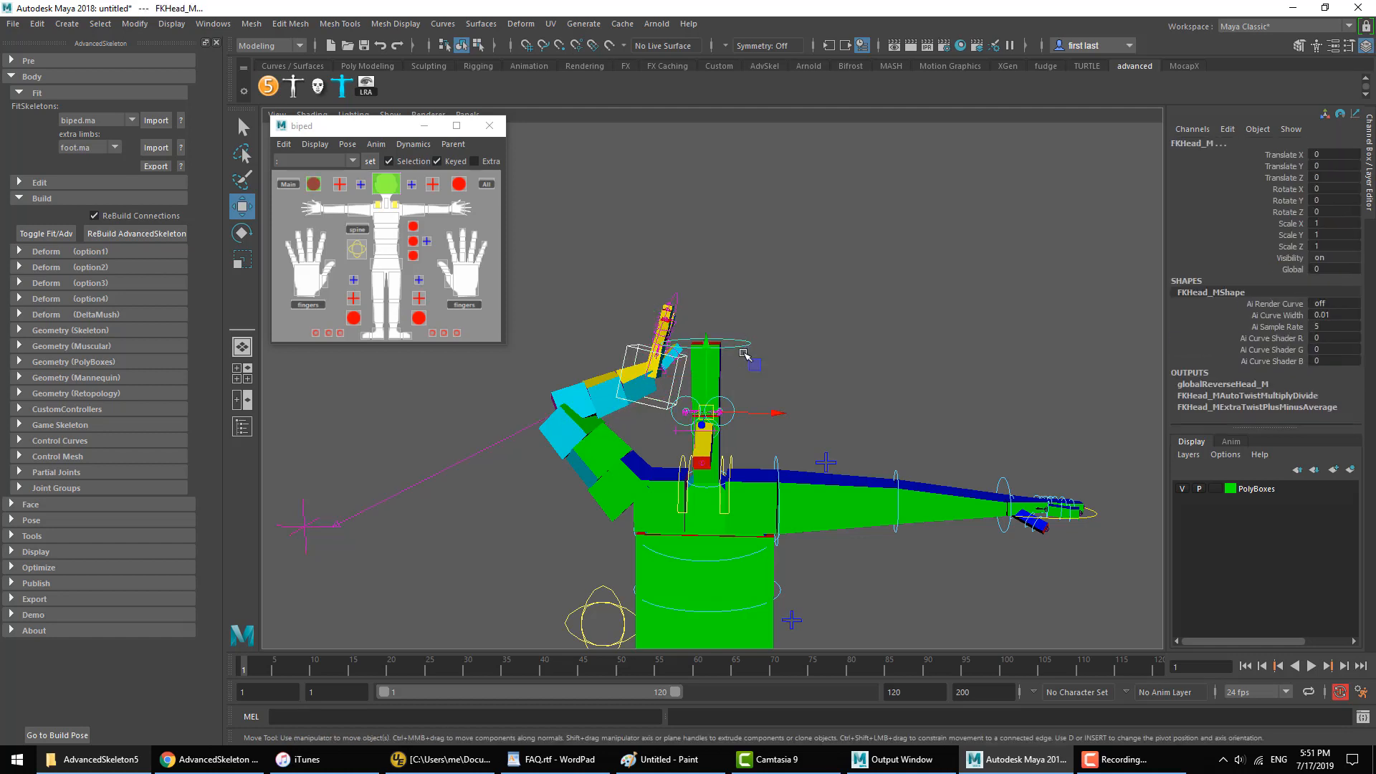
click(453, 144)
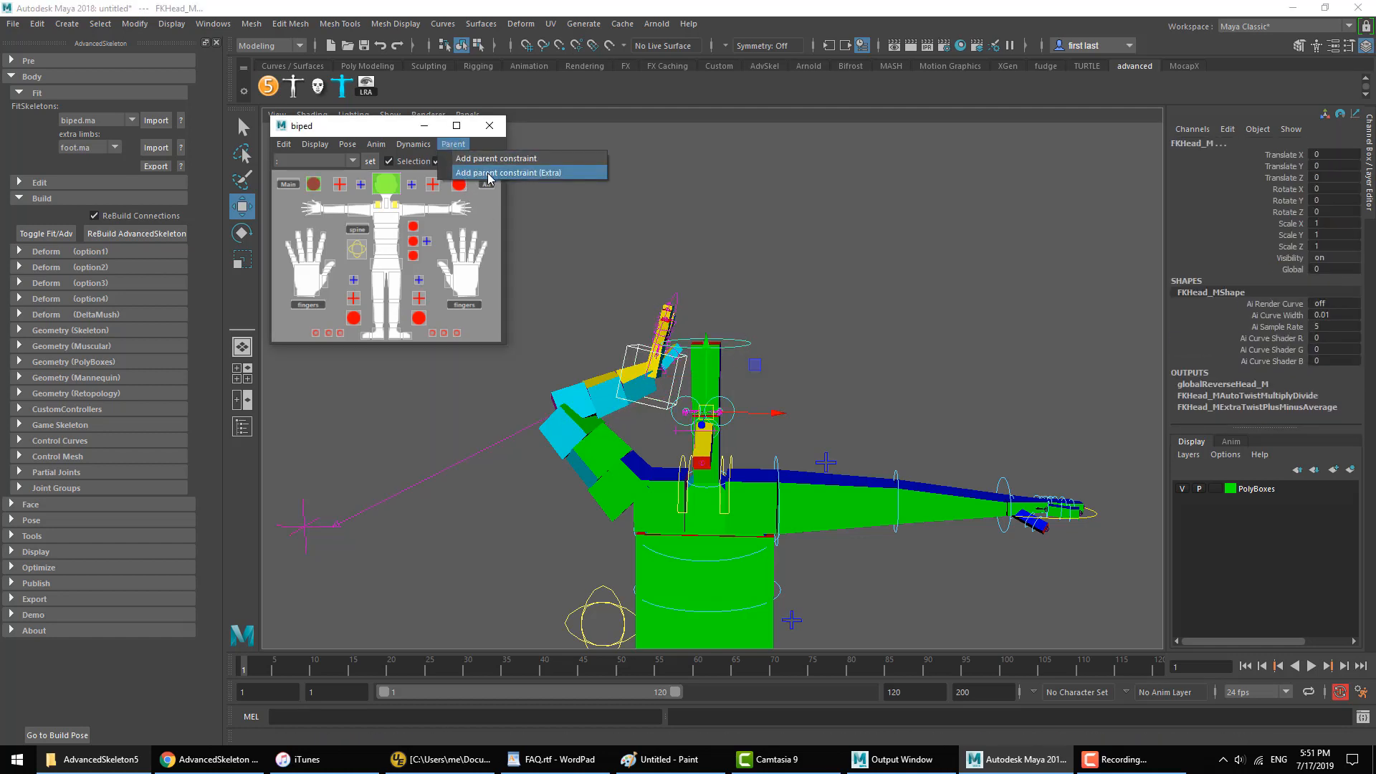
click(563, 172)
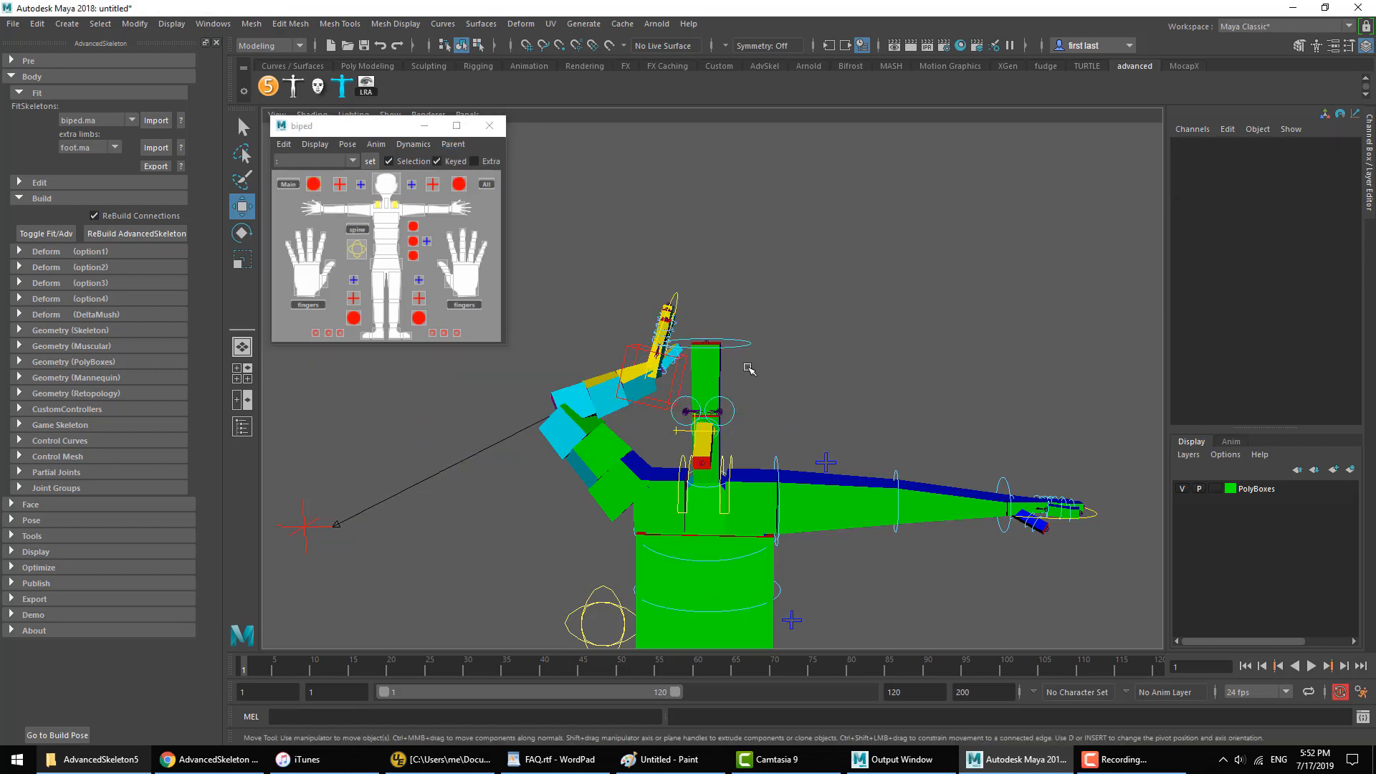
Step: Try rotating FKHead_M with the Extra parent constraint in place, and undo the rotation
key(e)
drag(674, 388, 759, 377)
key(ctrl+z)
key(ctrl+z)
key(ctrl+z)
key(ctrl+z)
key(ctrl+z)
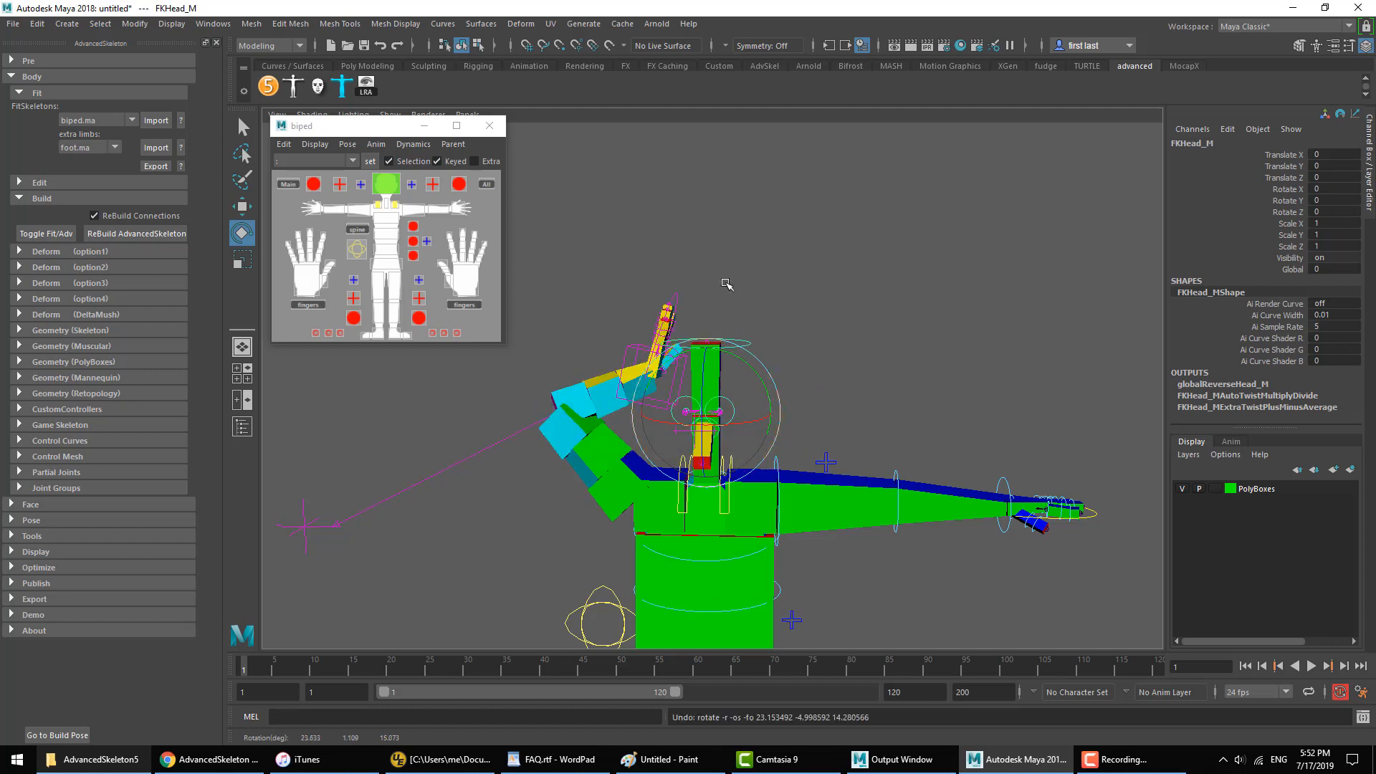
Step: Examine the translate and rotate channels of IKArm_R, select its parent group, and clear the selection
click(732, 352)
key(w)
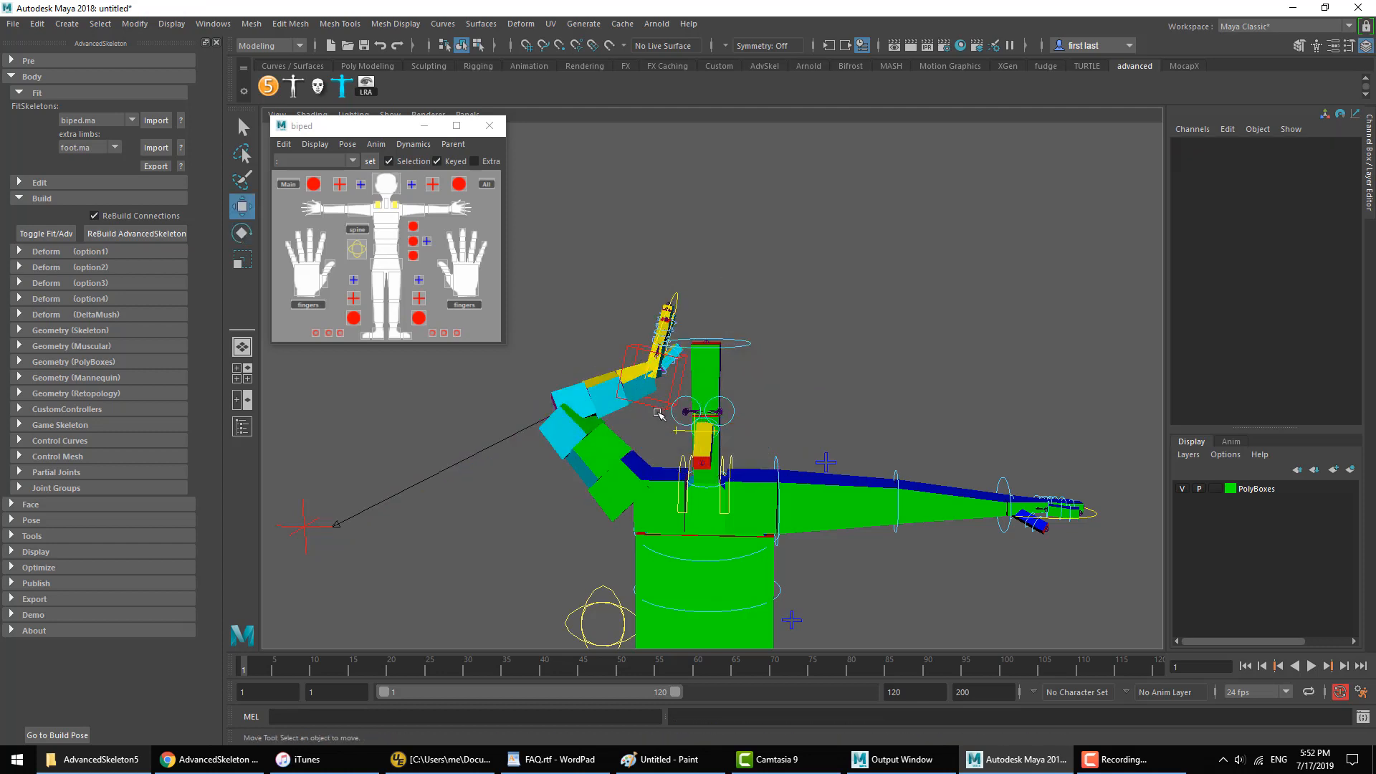
click(654, 408)
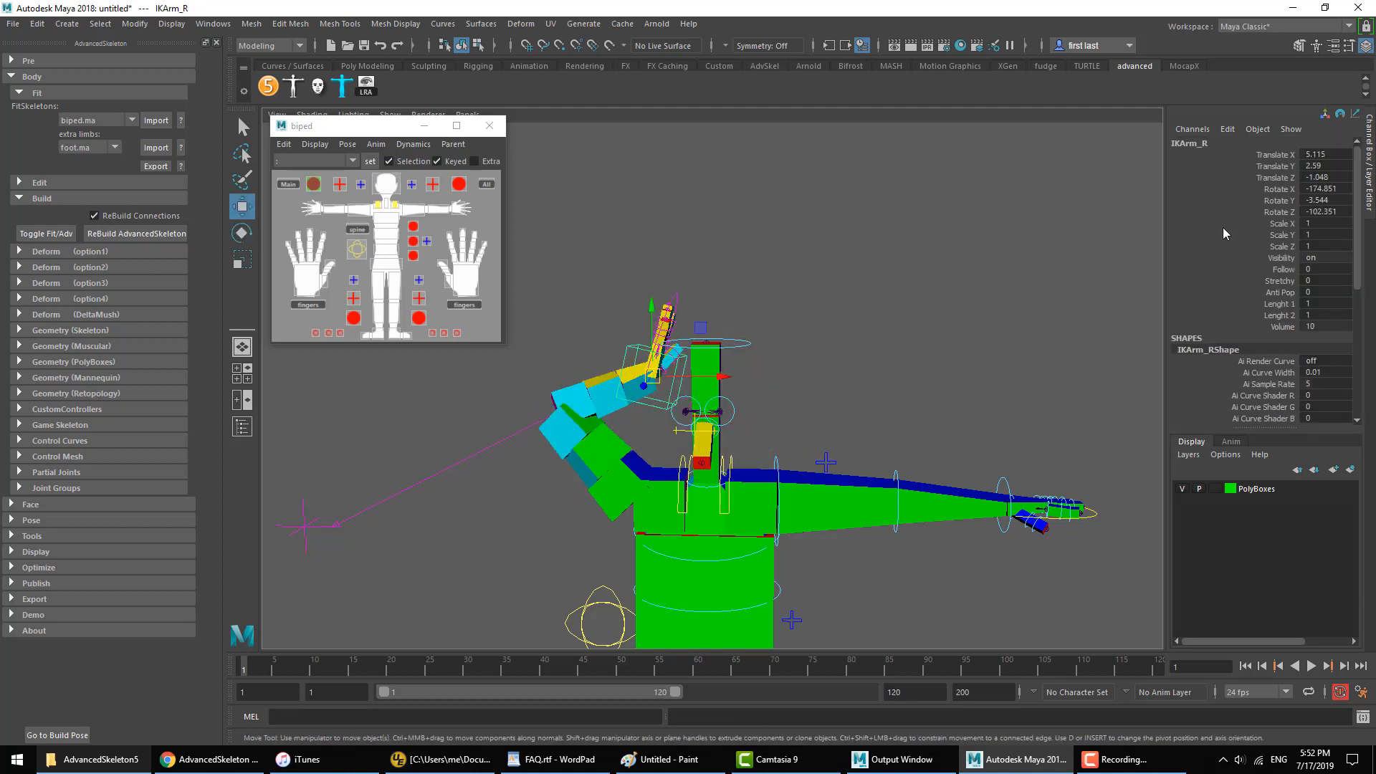
drag(1272, 213, 1279, 166)
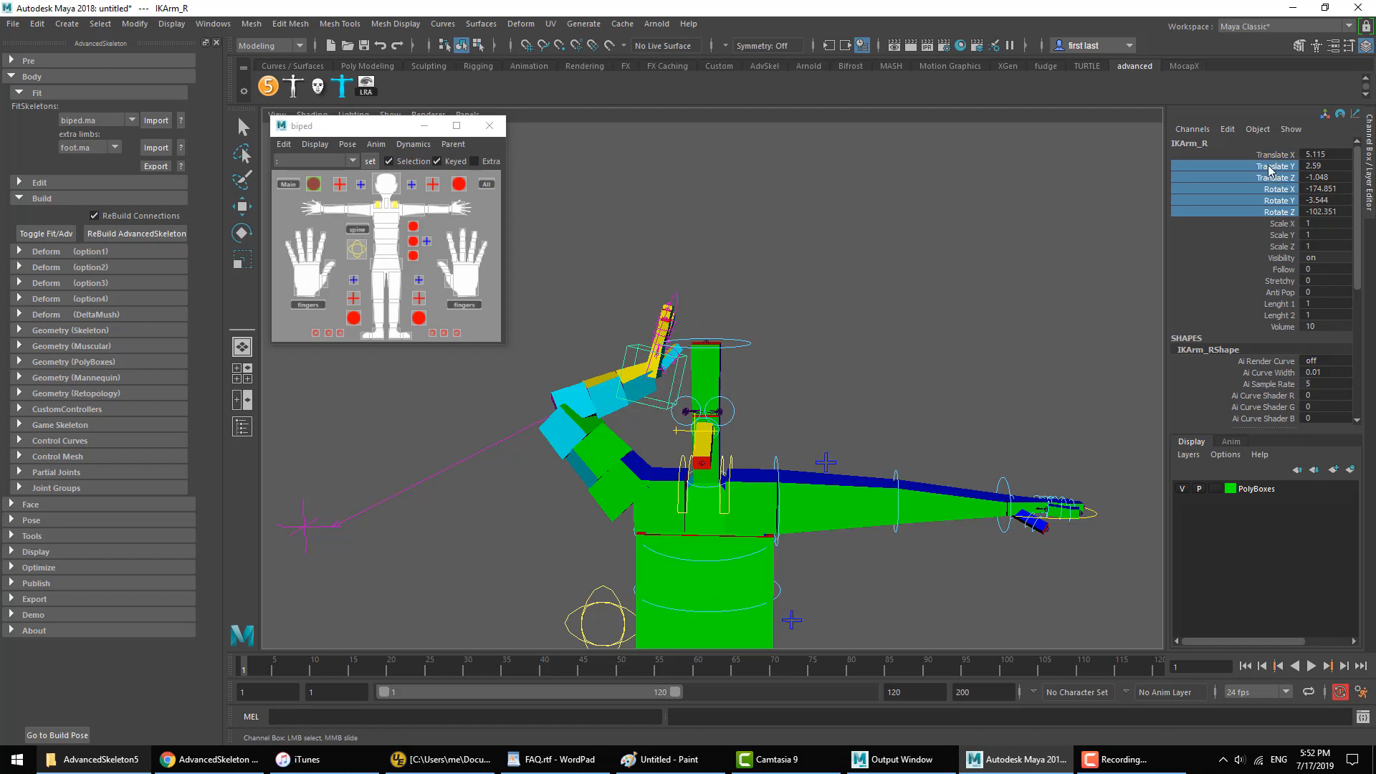
click(652, 408)
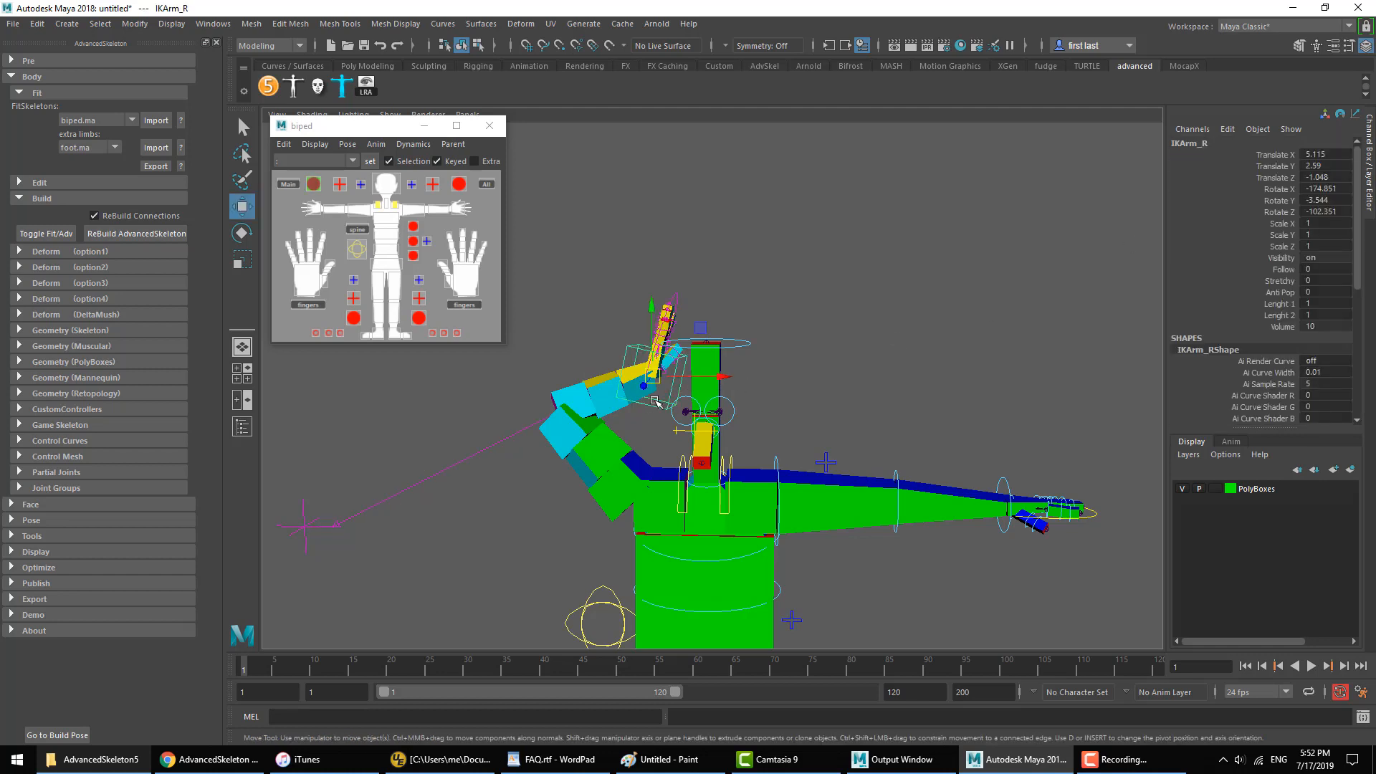
key(Up)
click(870, 387)
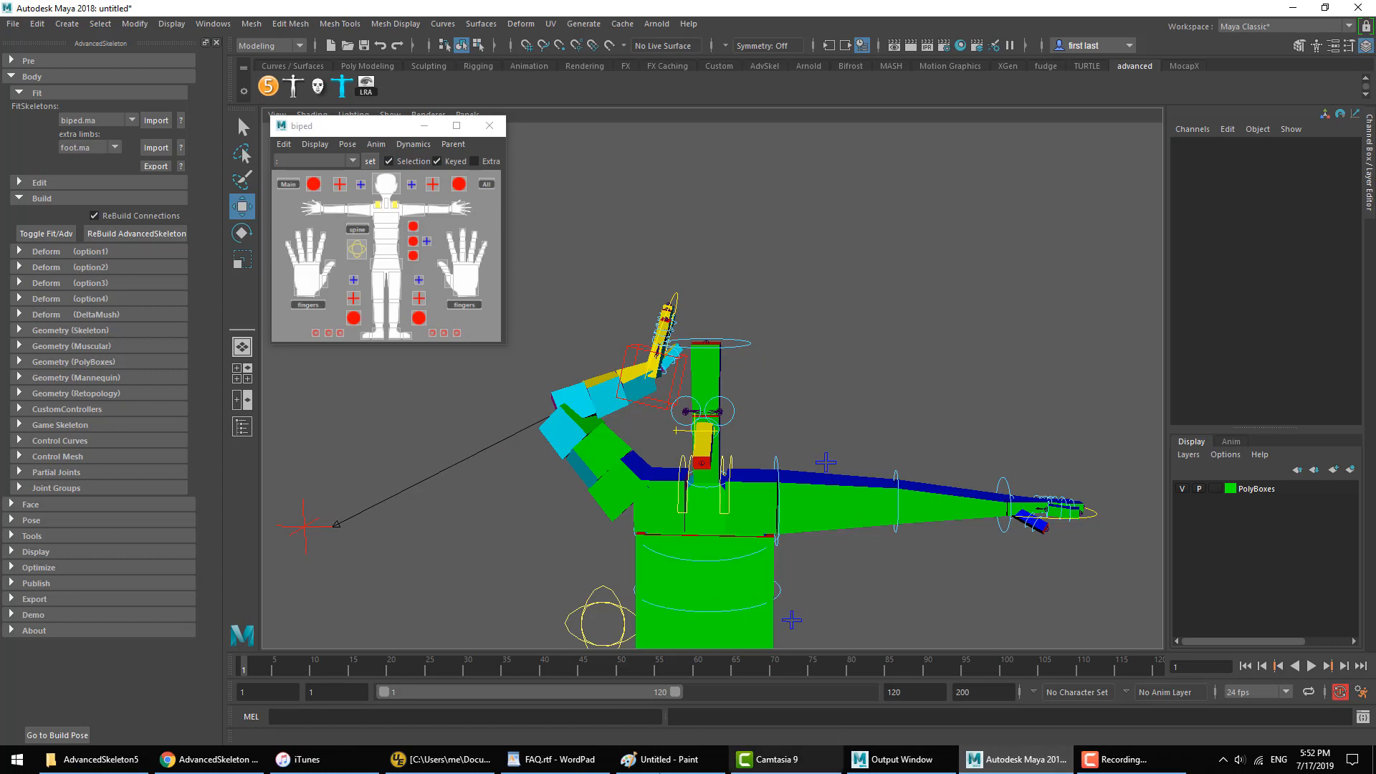
Step: Switch to FAQ.rtf in WordPad and highlight the question "How to switch between FK and IK"
click(552, 759)
click(403, 409)
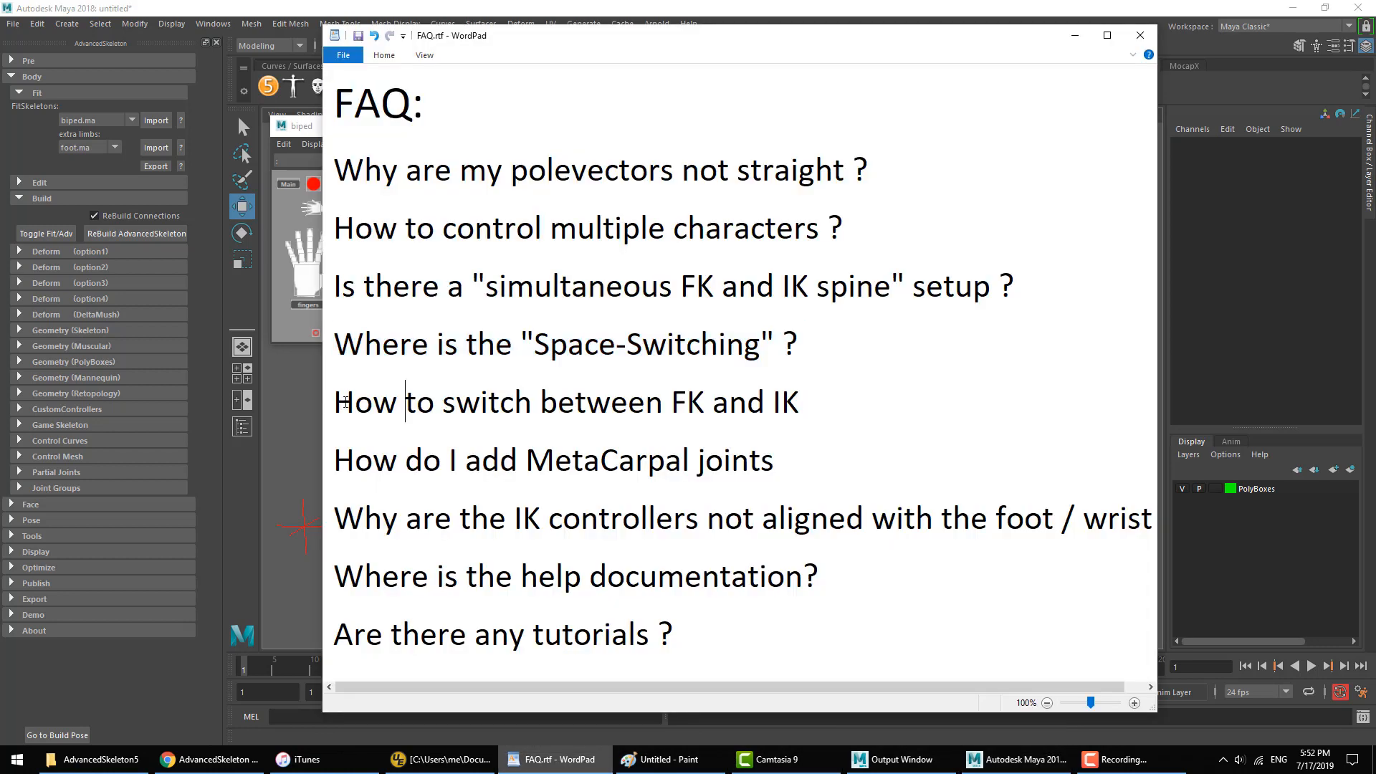
drag(337, 405, 844, 393)
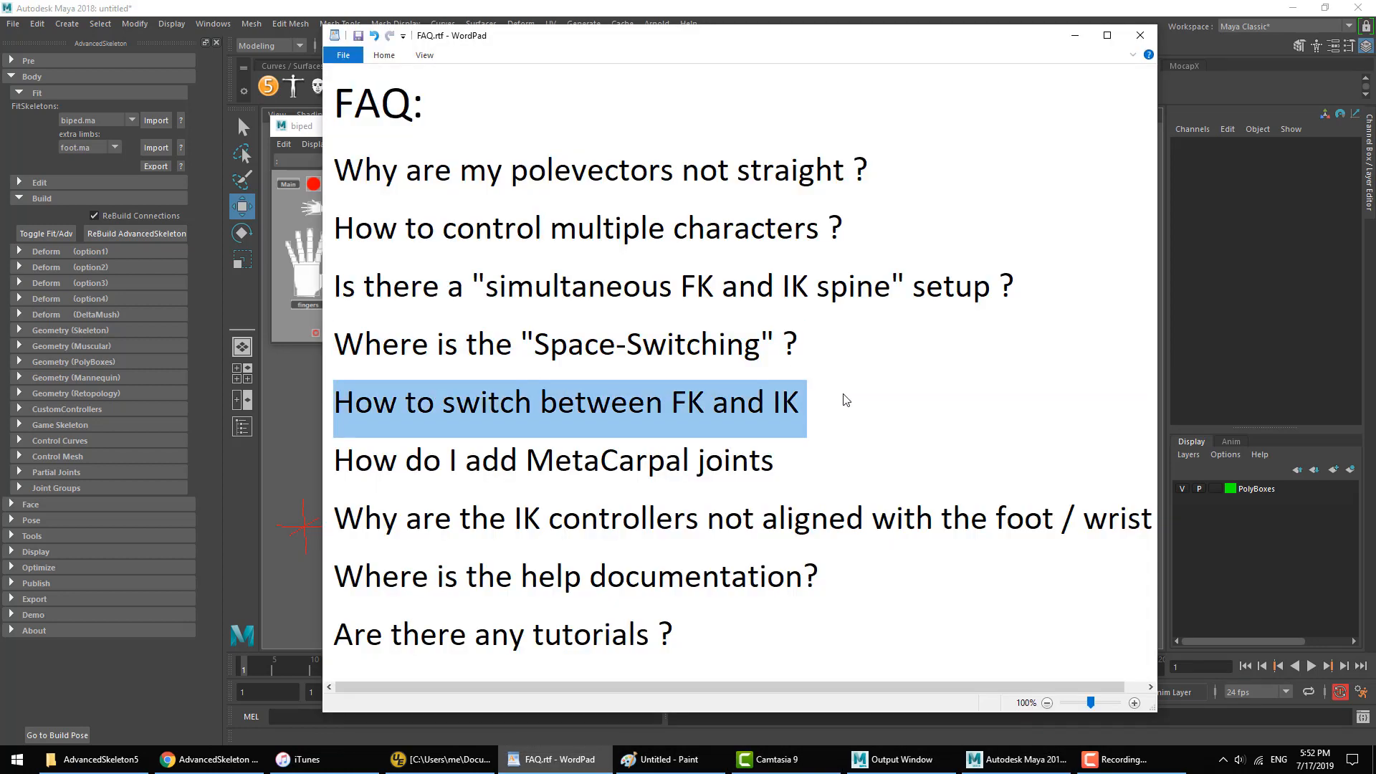
Step: Return to Maya and put the rig back into its build pose
click(531, 5)
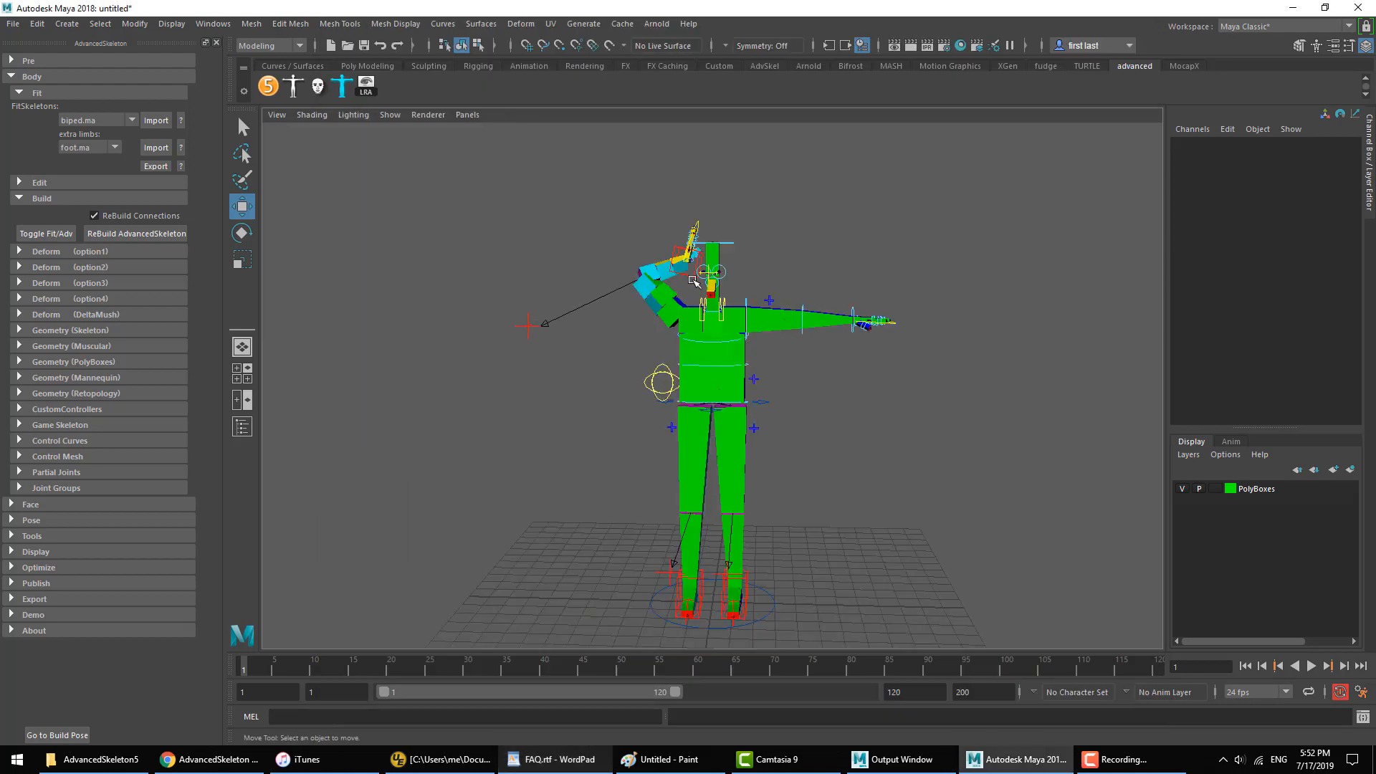
click(74, 735)
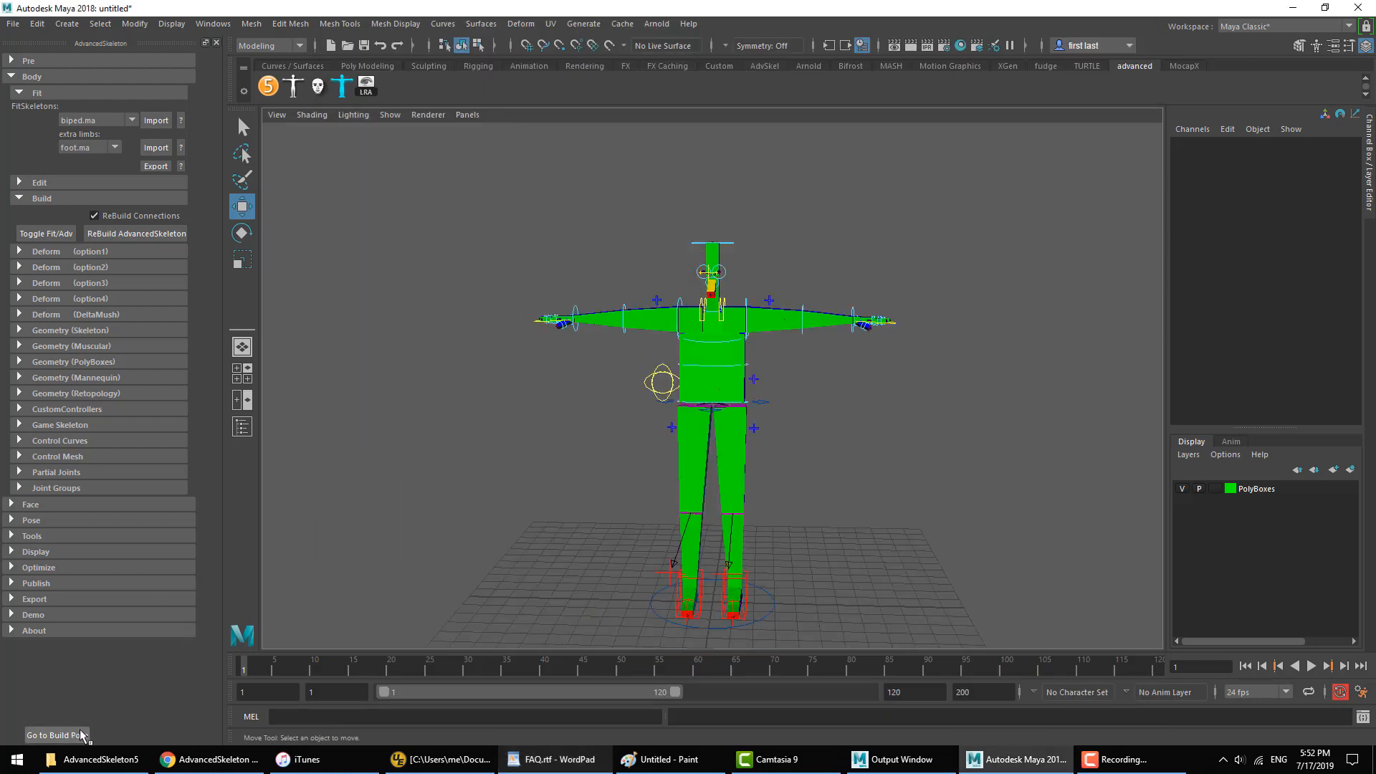
scroll(771, 329, up, 4)
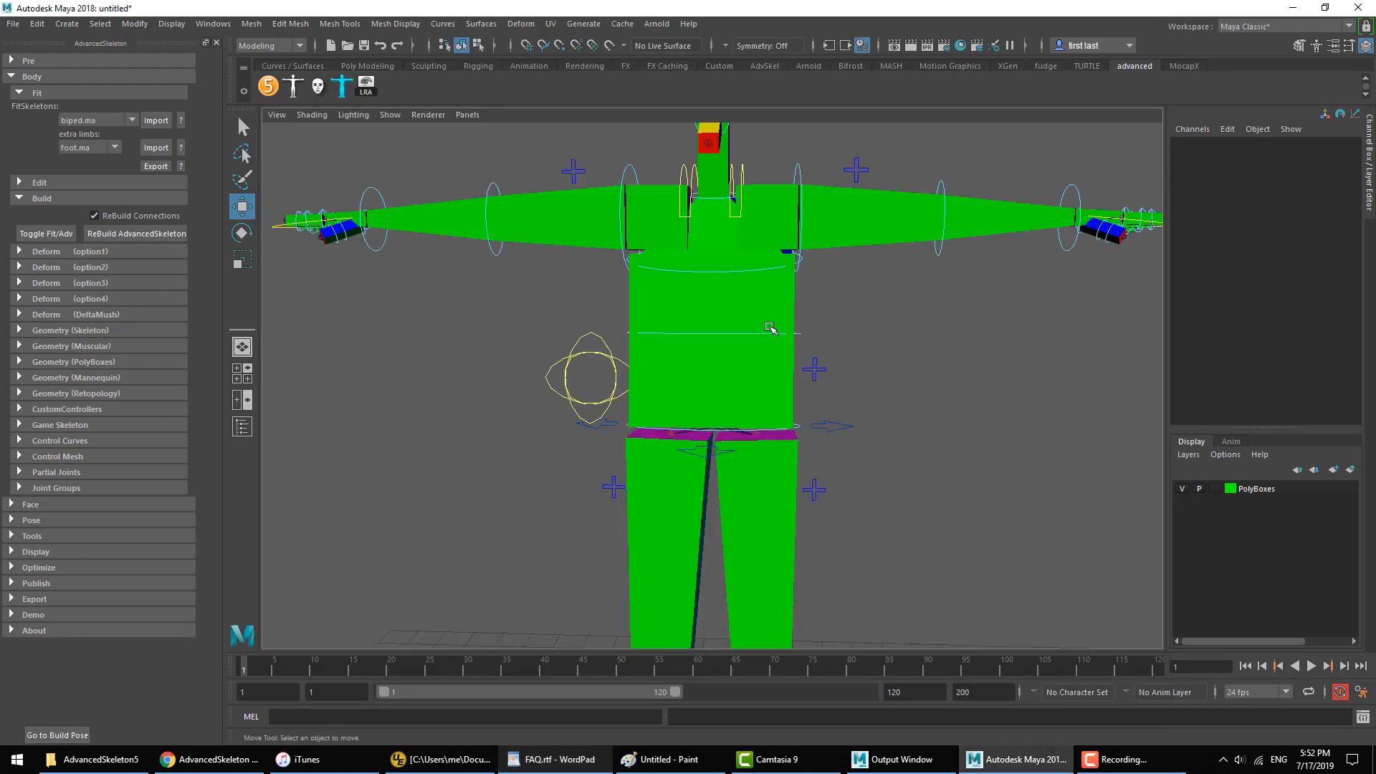
scroll(741, 337, down, 4)
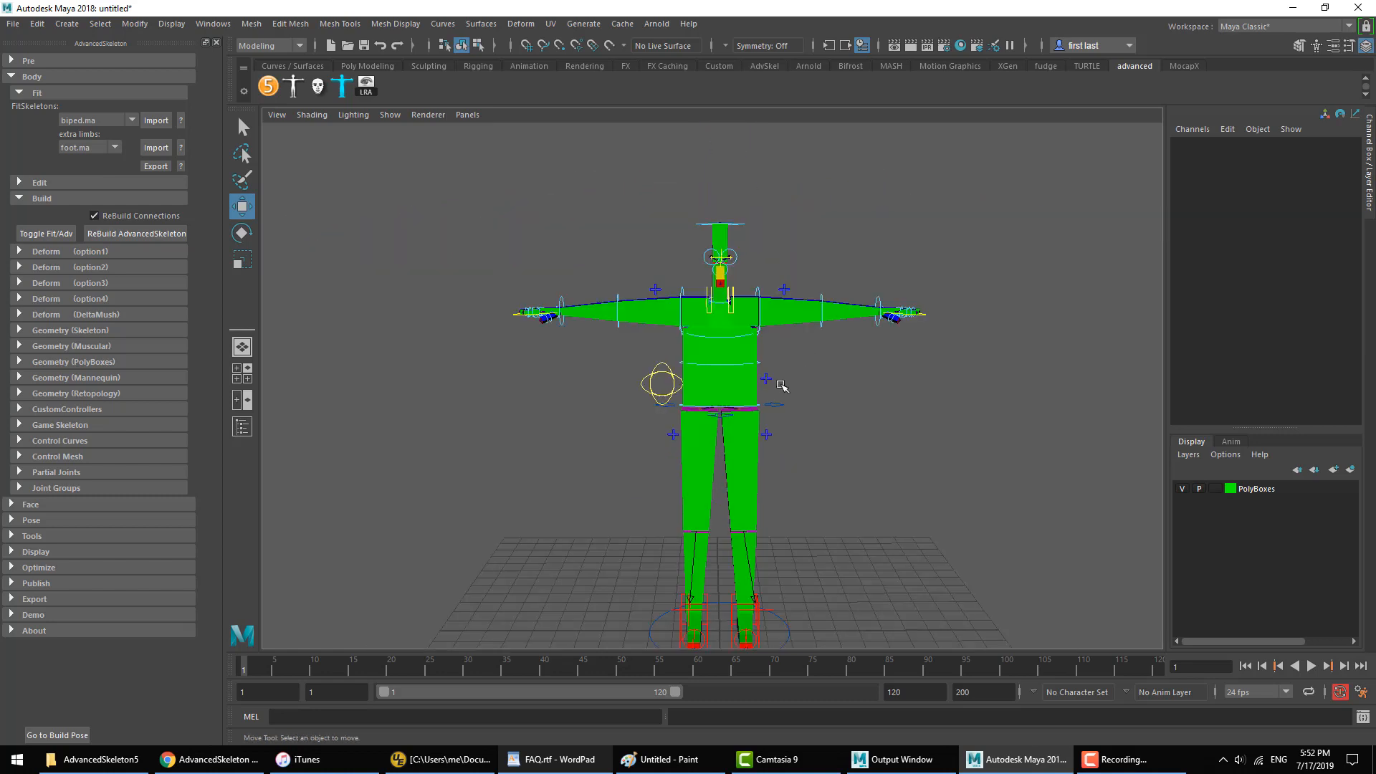
Step: Bring up the biped selector, the face selector and the picker, and close them again
click(293, 88)
click(317, 86)
click(342, 86)
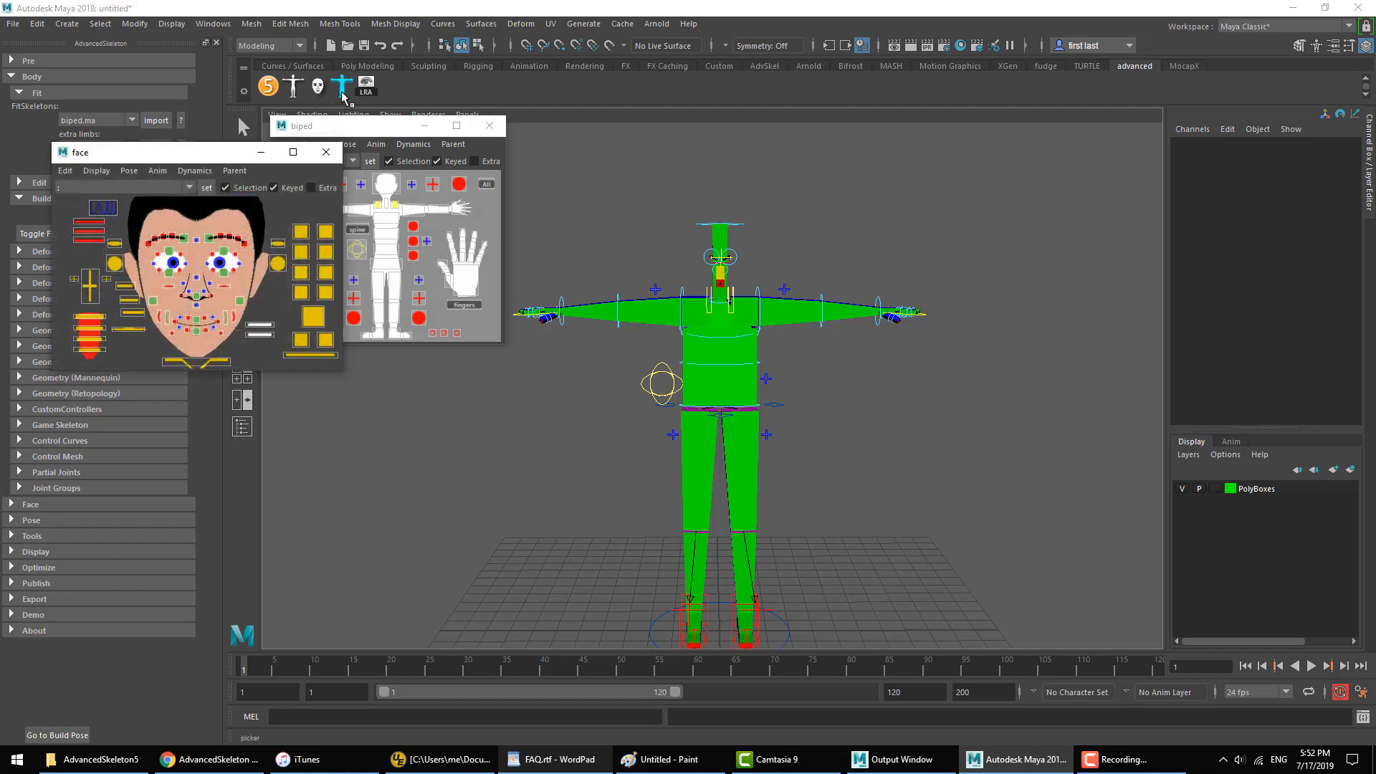
click(419, 44)
click(326, 152)
click(490, 126)
Step: Try changing FKIKBlend on FKIKArm_L above the left shoulder, and undo the change
alt+middle_drag(801, 444, 798, 394)
alt+drag(799, 394, 799, 365)
alt+middle_drag(799, 362, 721, 472)
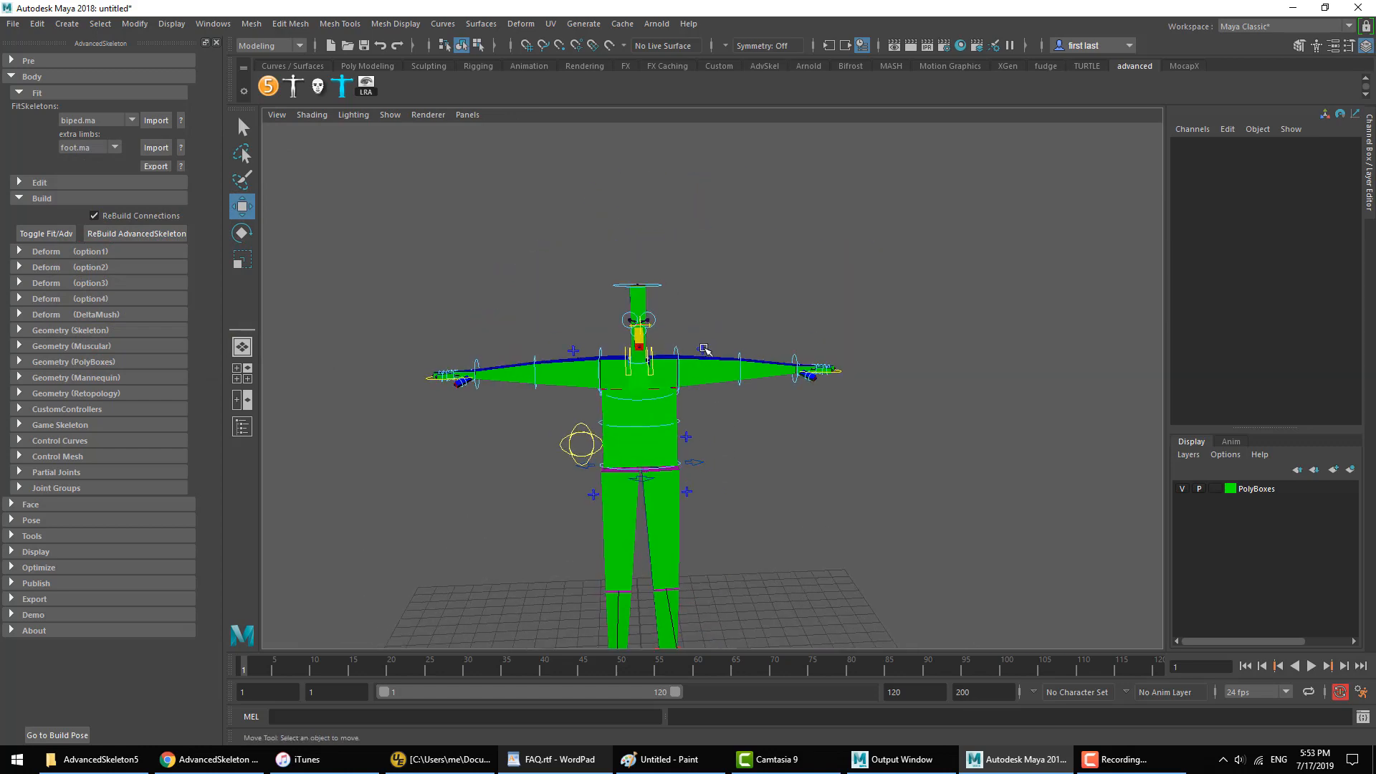
click(702, 349)
scroll(900, 429, up, 5)
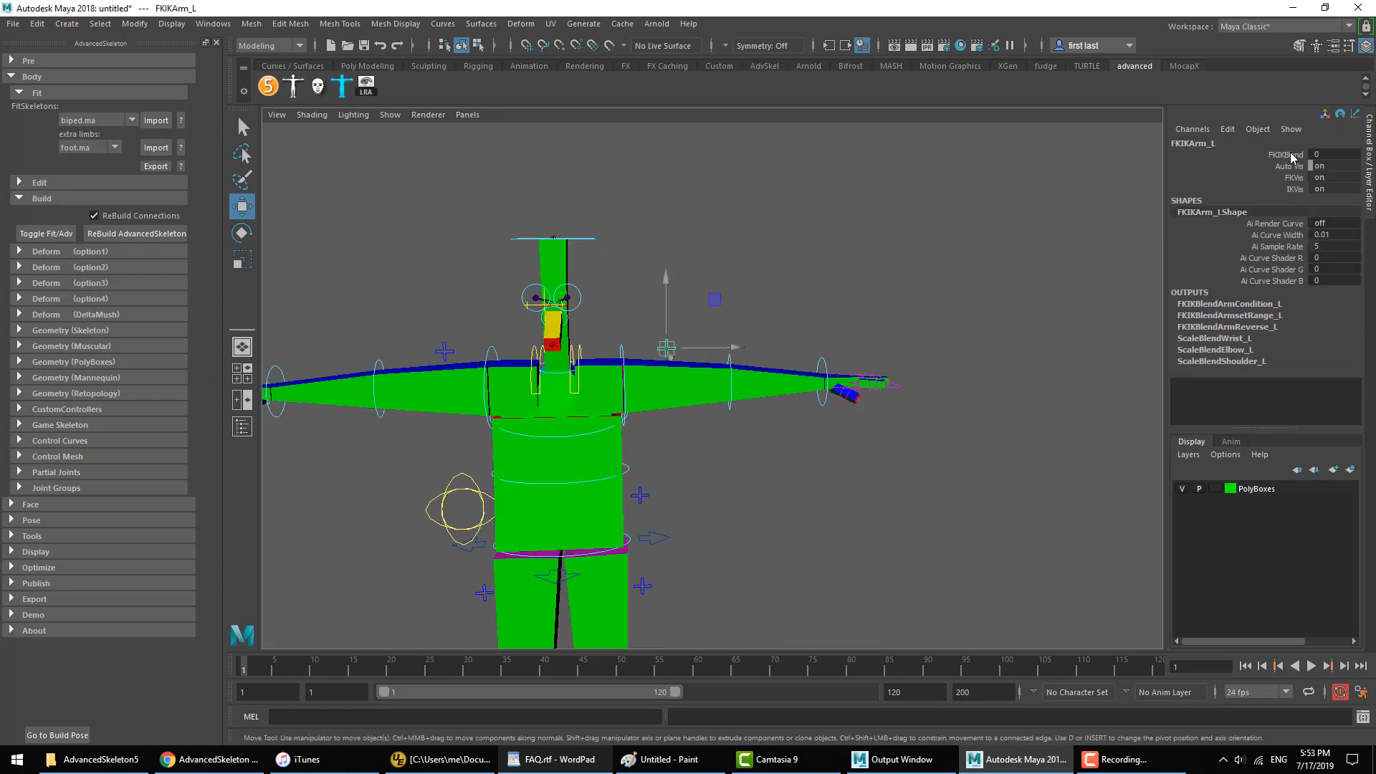
click(771, 267)
click(667, 349)
click(1283, 155)
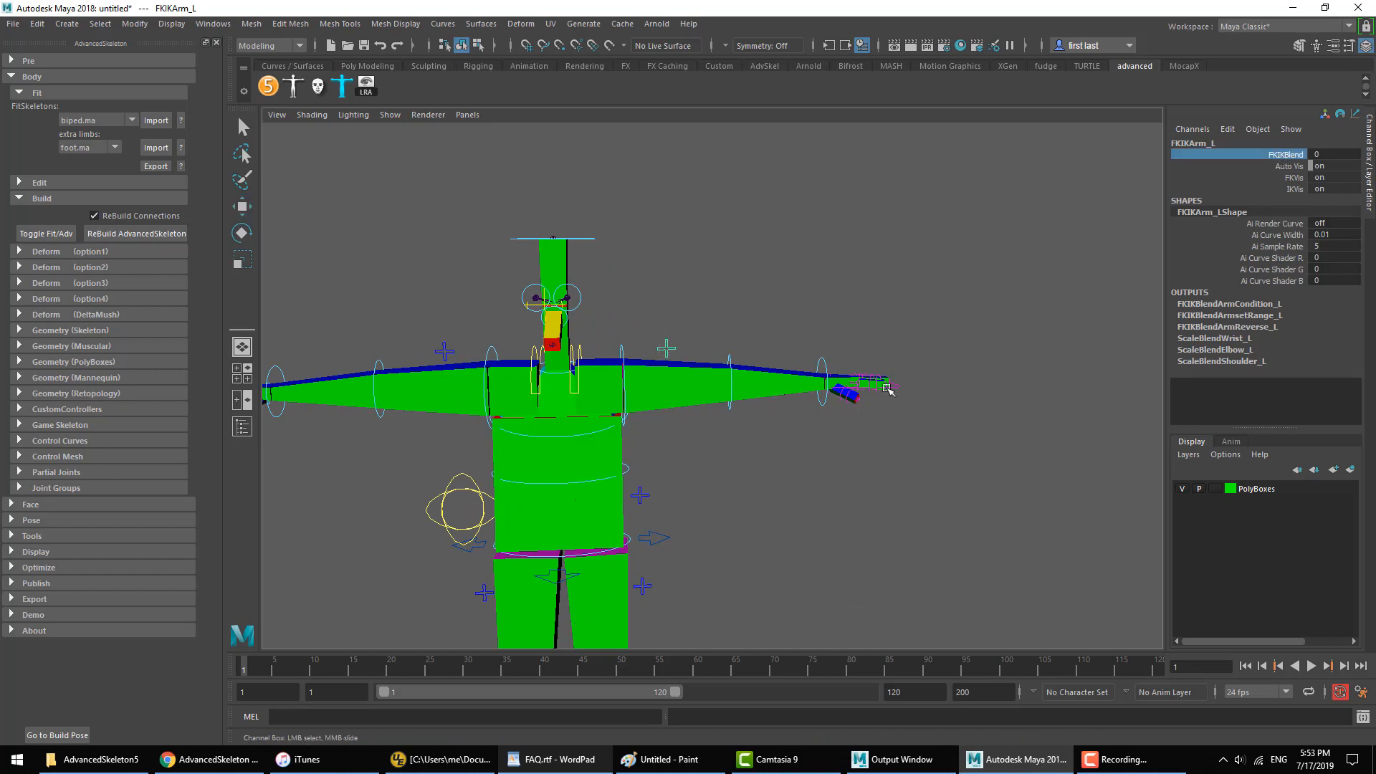
key(ctrl+z)
middle_drag(770, 327, 461, 384)
key(ctrl+z)
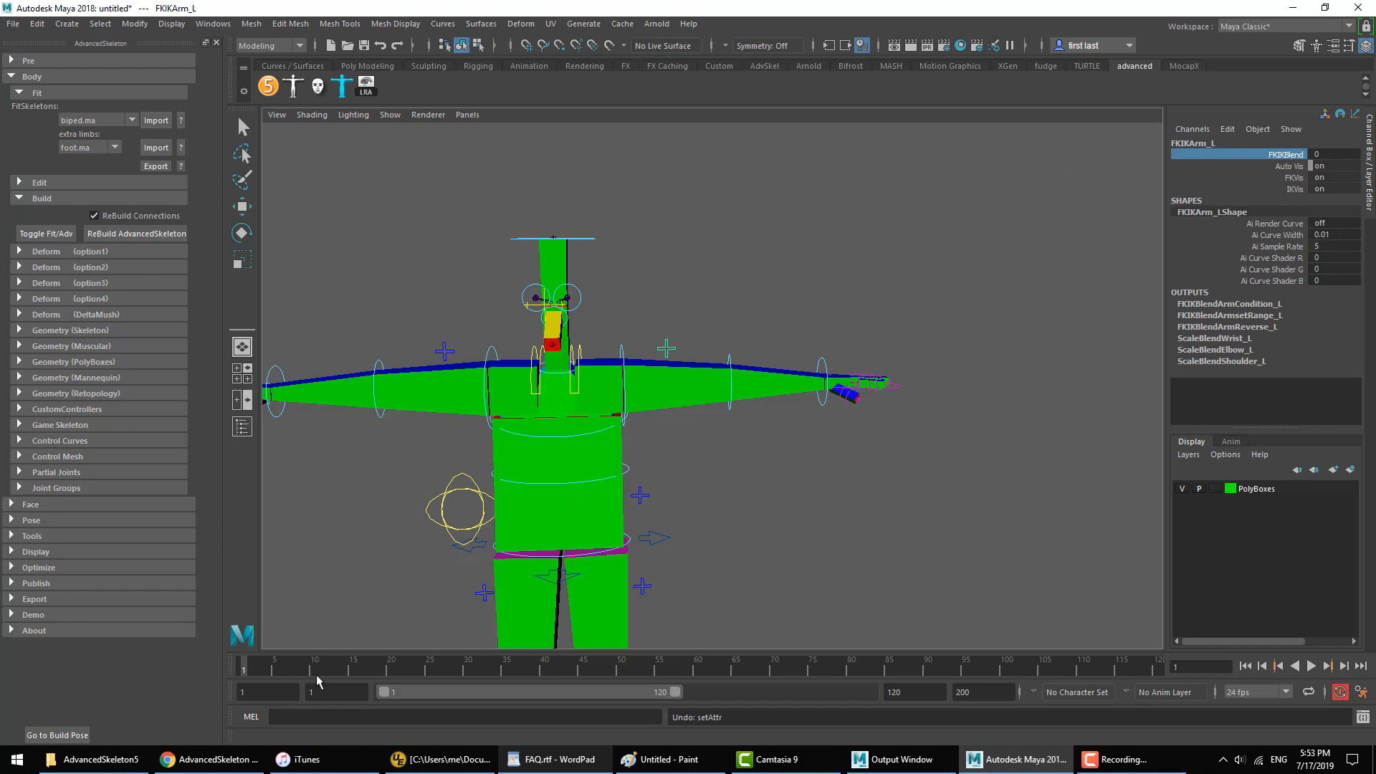
Step: Move the current time to frame 17, and briefly select FKShoulder_L on the left shoulder with the Rotate tool
drag(321, 667, 336, 670)
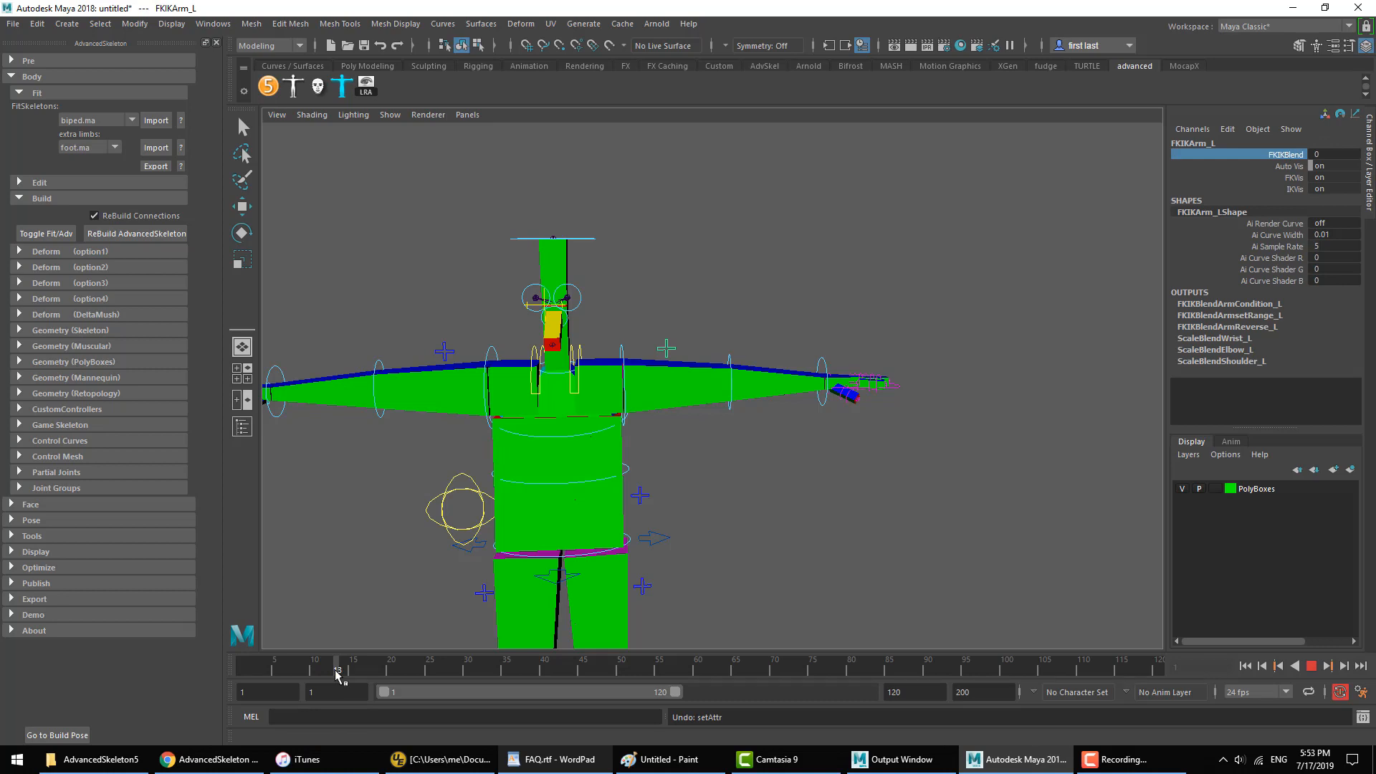
drag(336, 672, 354, 679)
key(w)
click(787, 455)
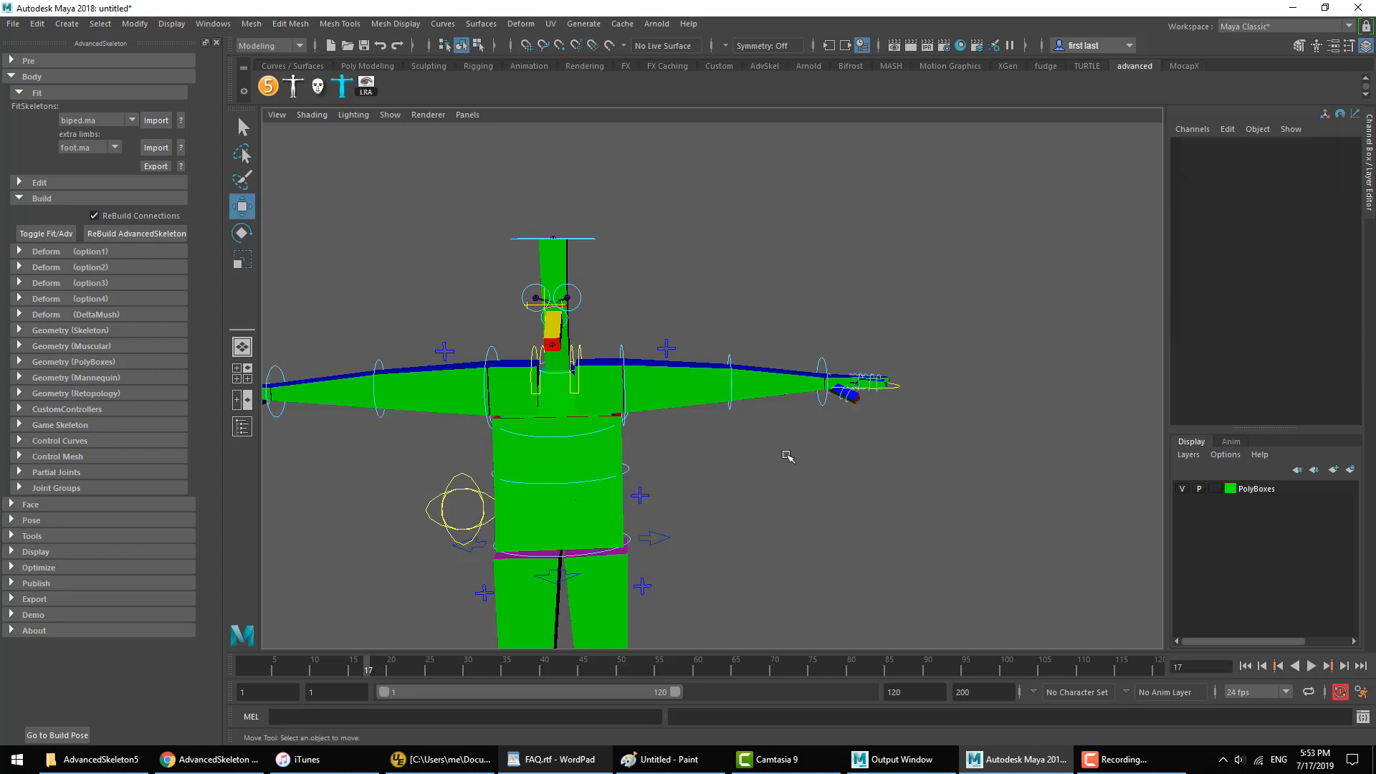
click(627, 348)
key(e)
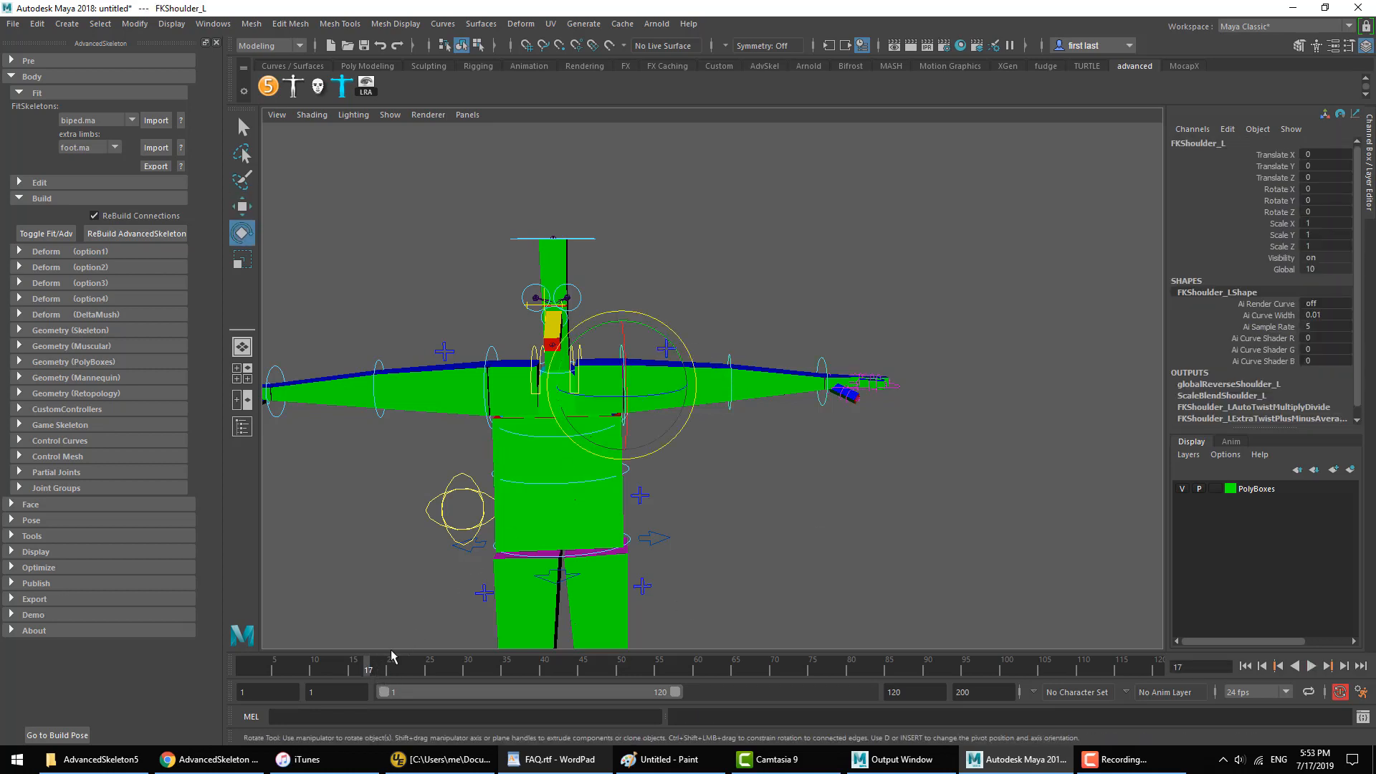
click(813, 205)
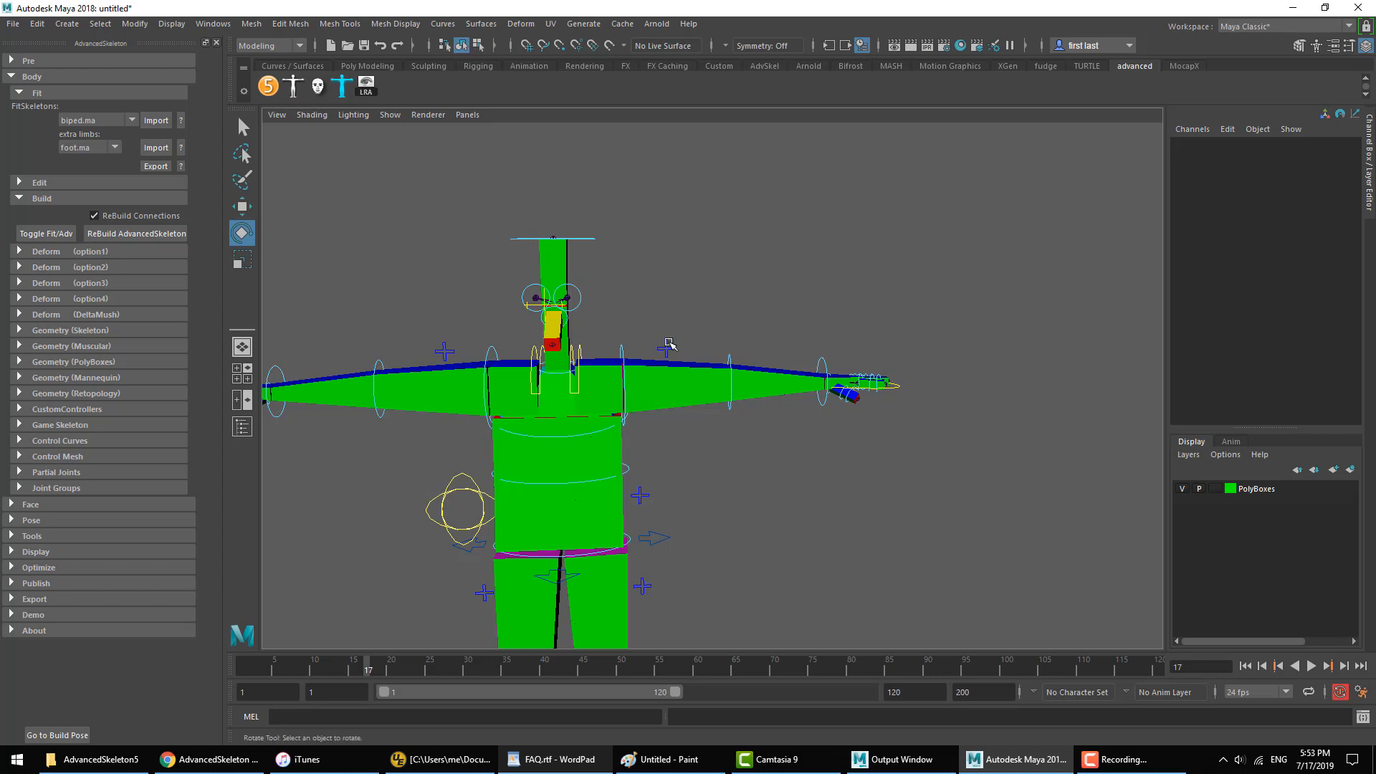
Step: Open the biped selector and examine the Switch option of FKIKArm_L and the SwitchFKIK animation command
click(294, 85)
click(490, 207)
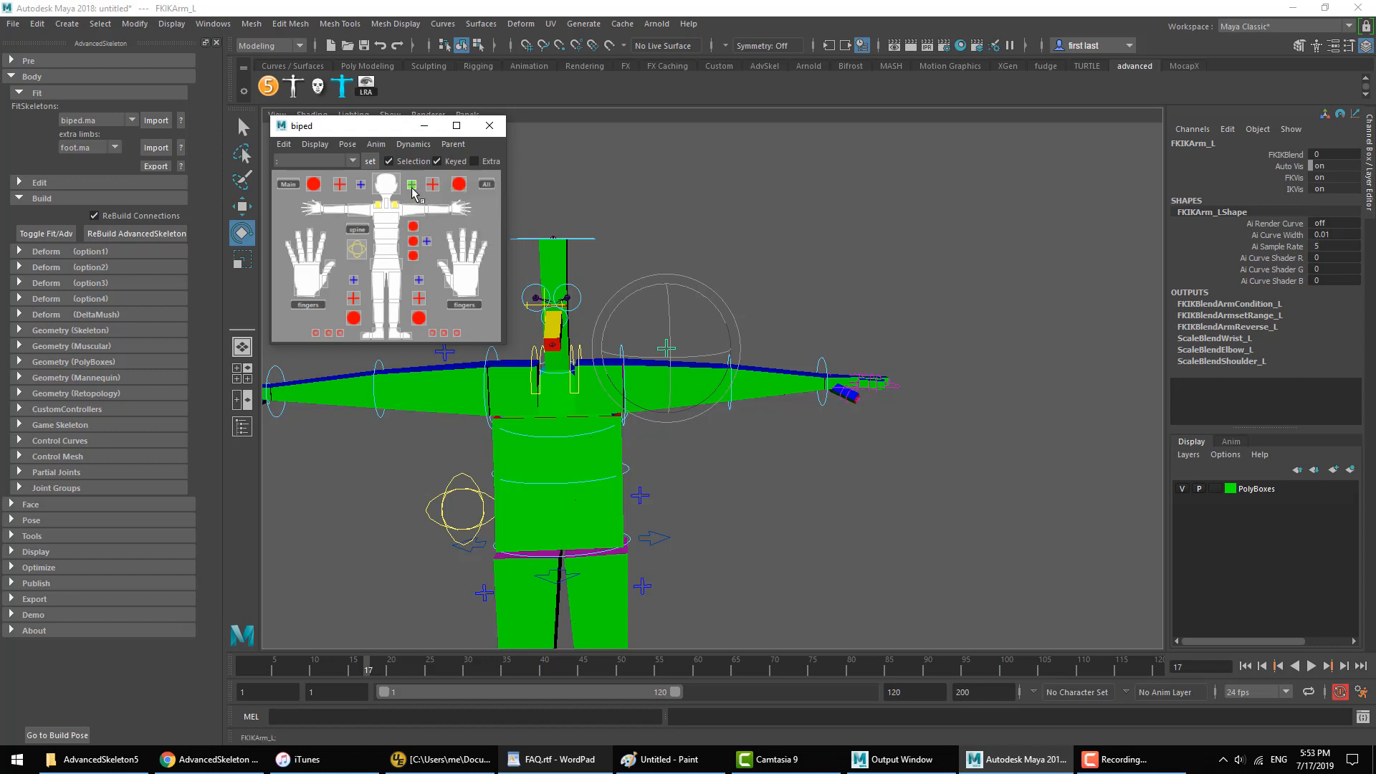
right_click(413, 190)
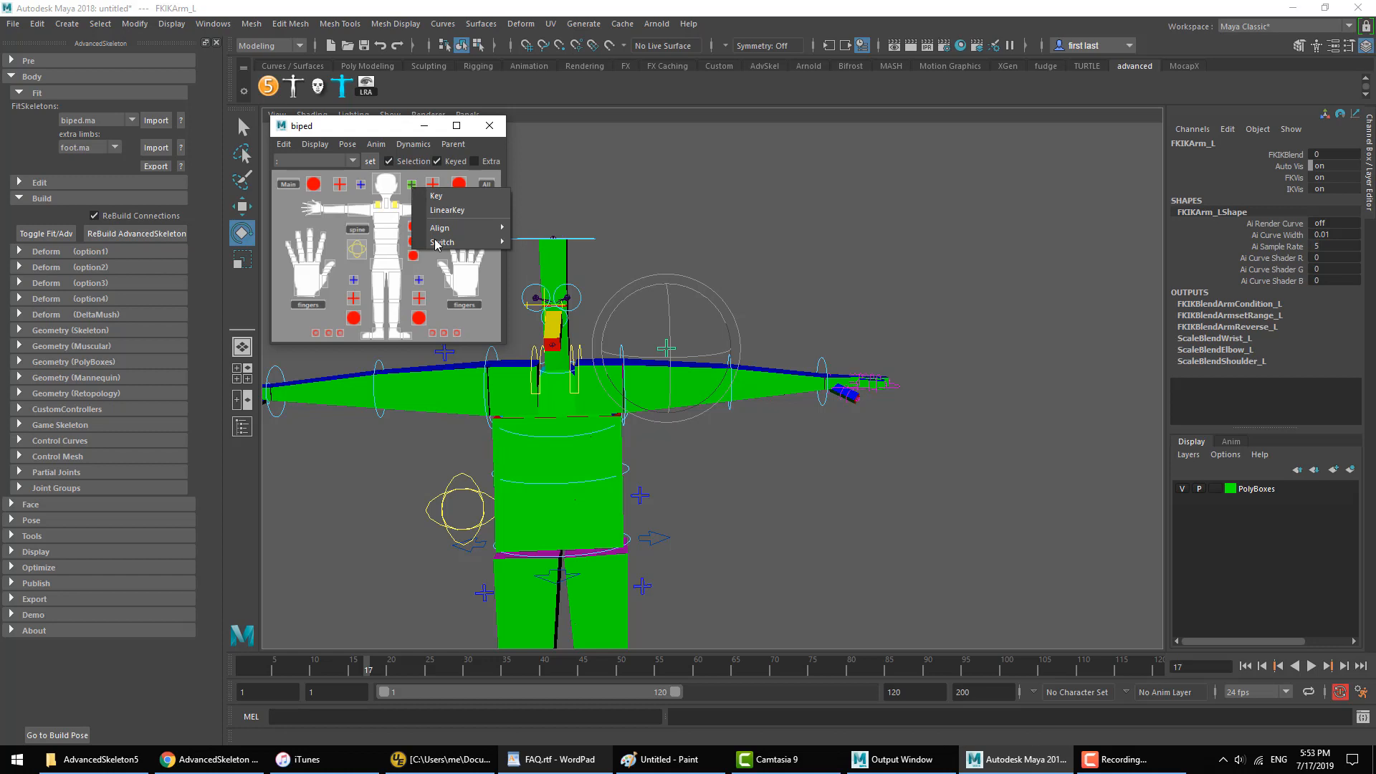
mouse_move(439, 242)
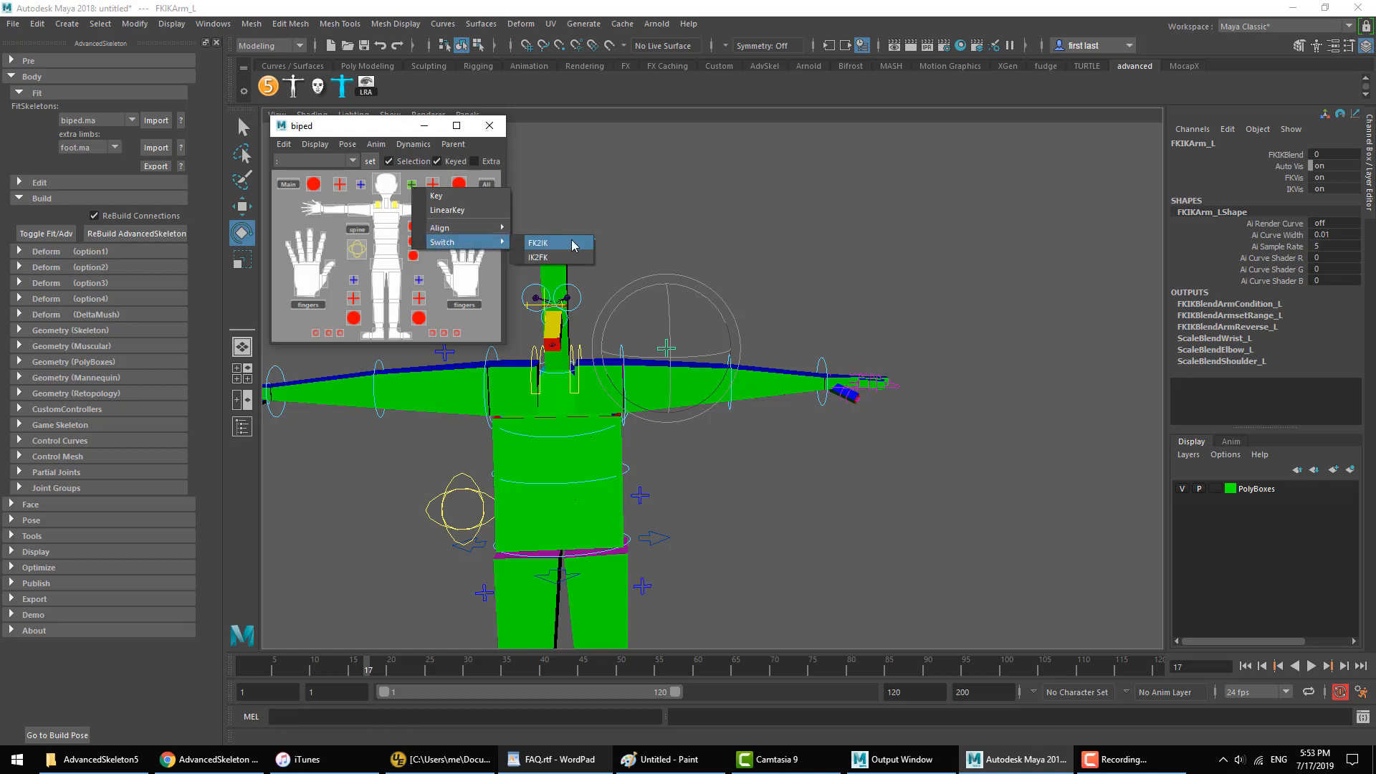
click(404, 185)
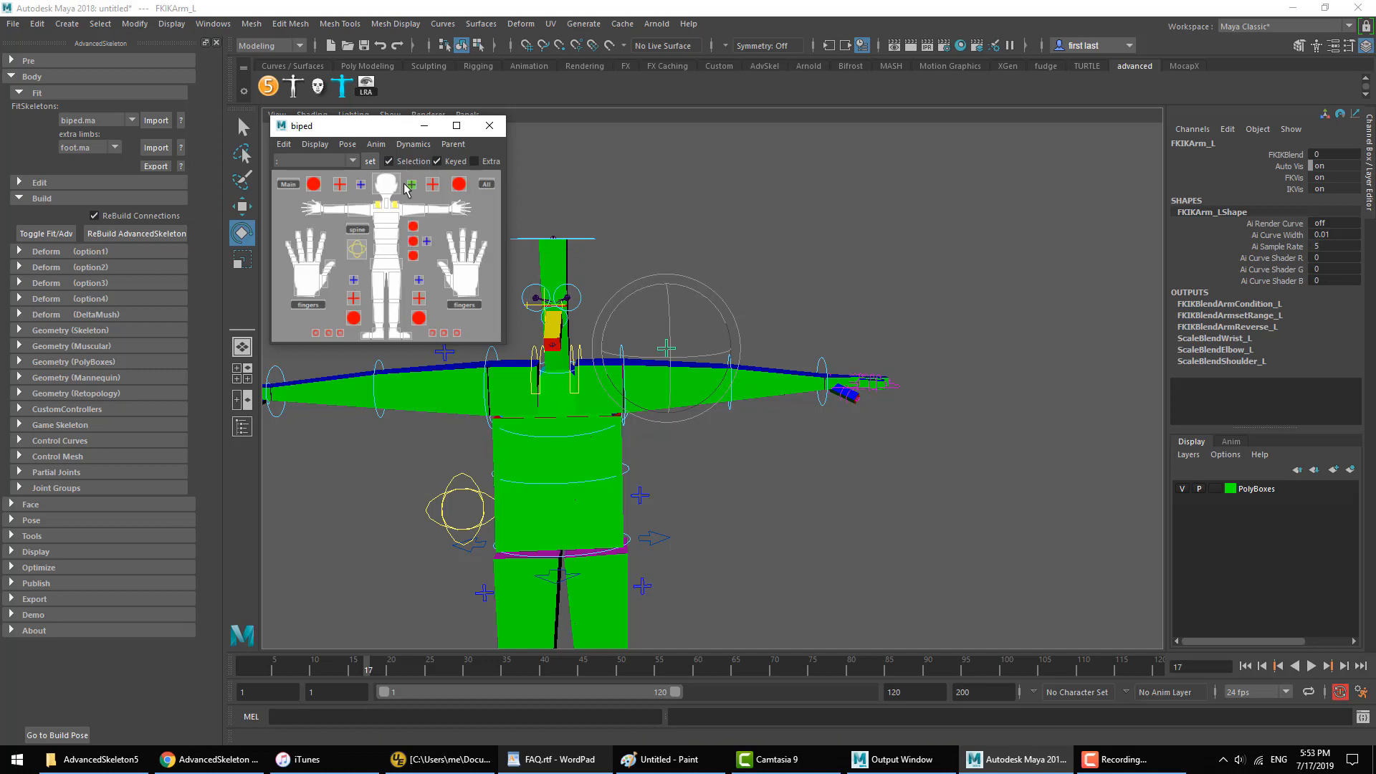
click(804, 215)
click(376, 144)
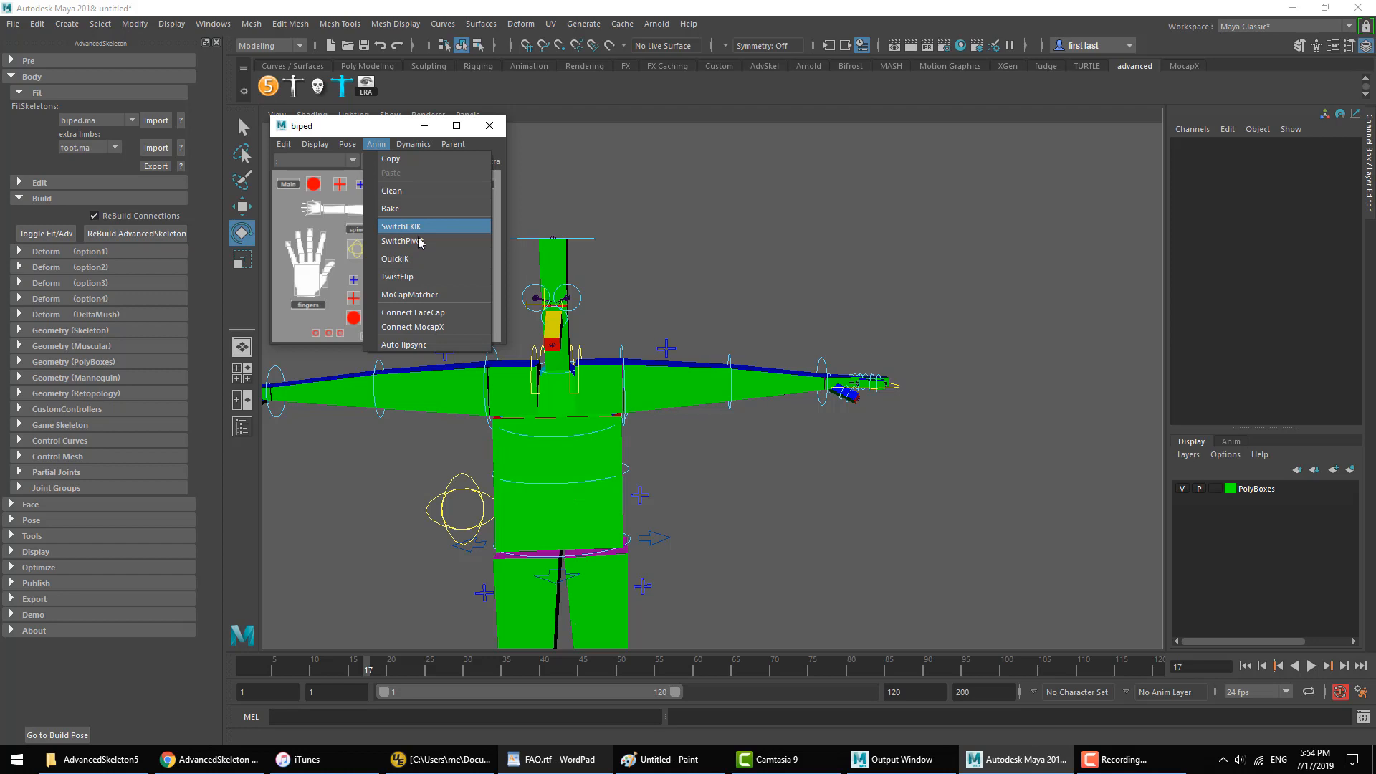
click(884, 245)
Step: Switch the left arm from FK to IK by running SwitchFKIK on FKElbow_L, and close the biped selector
click(618, 348)
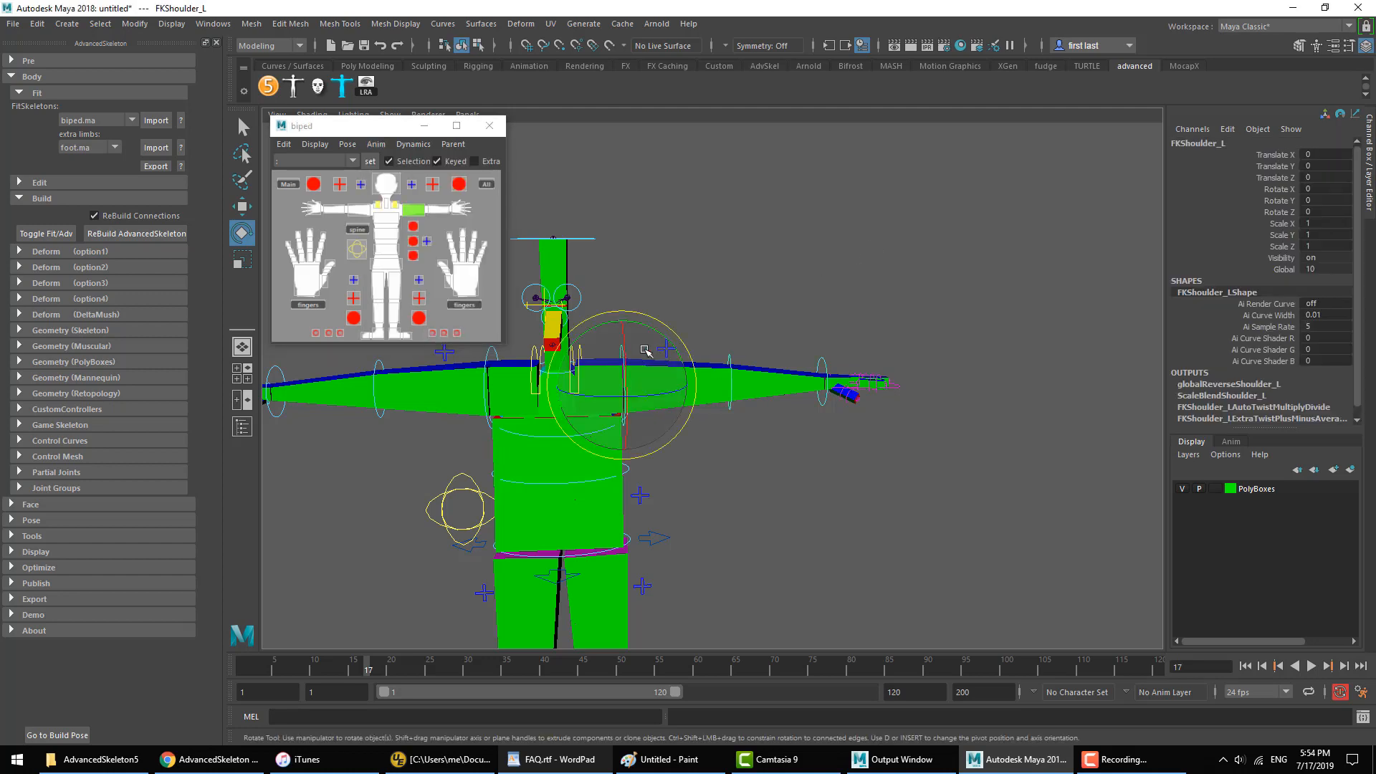
click(728, 357)
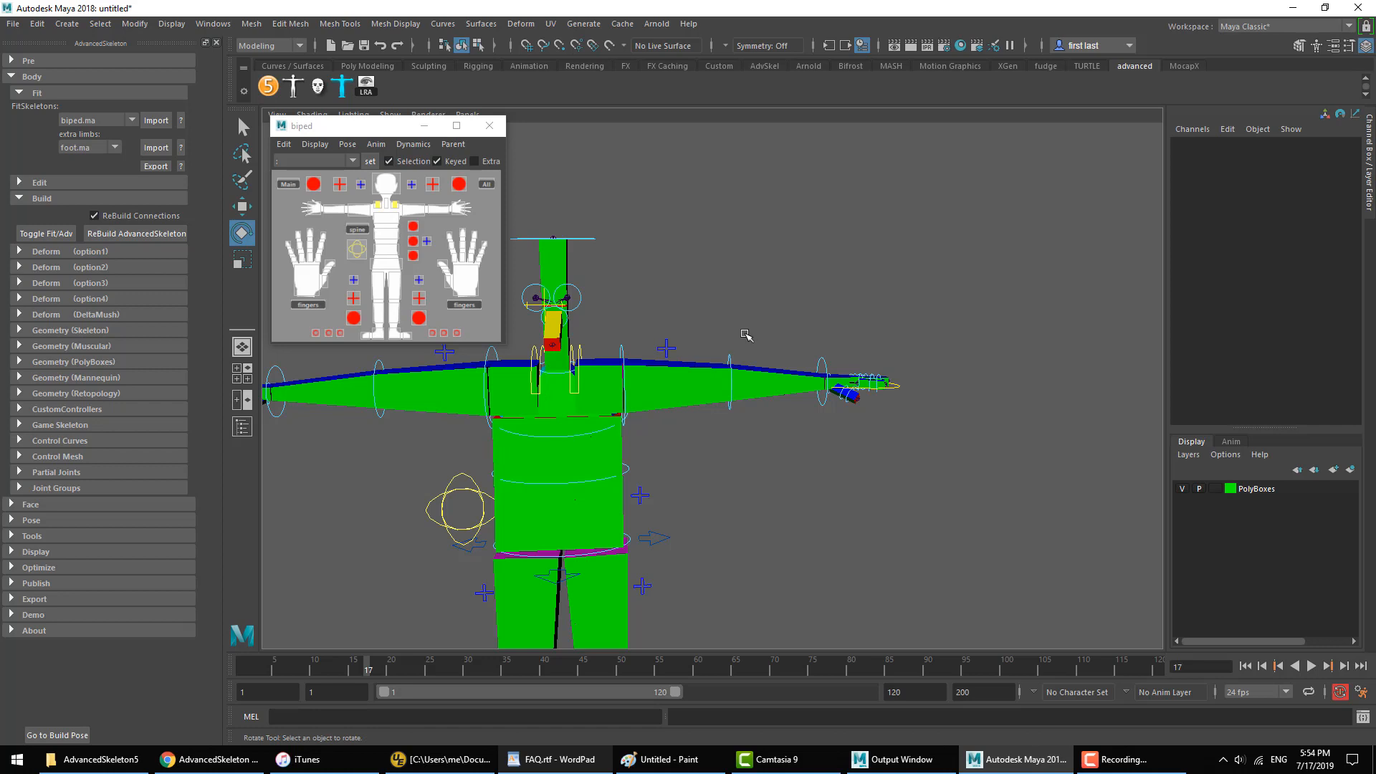
click(729, 357)
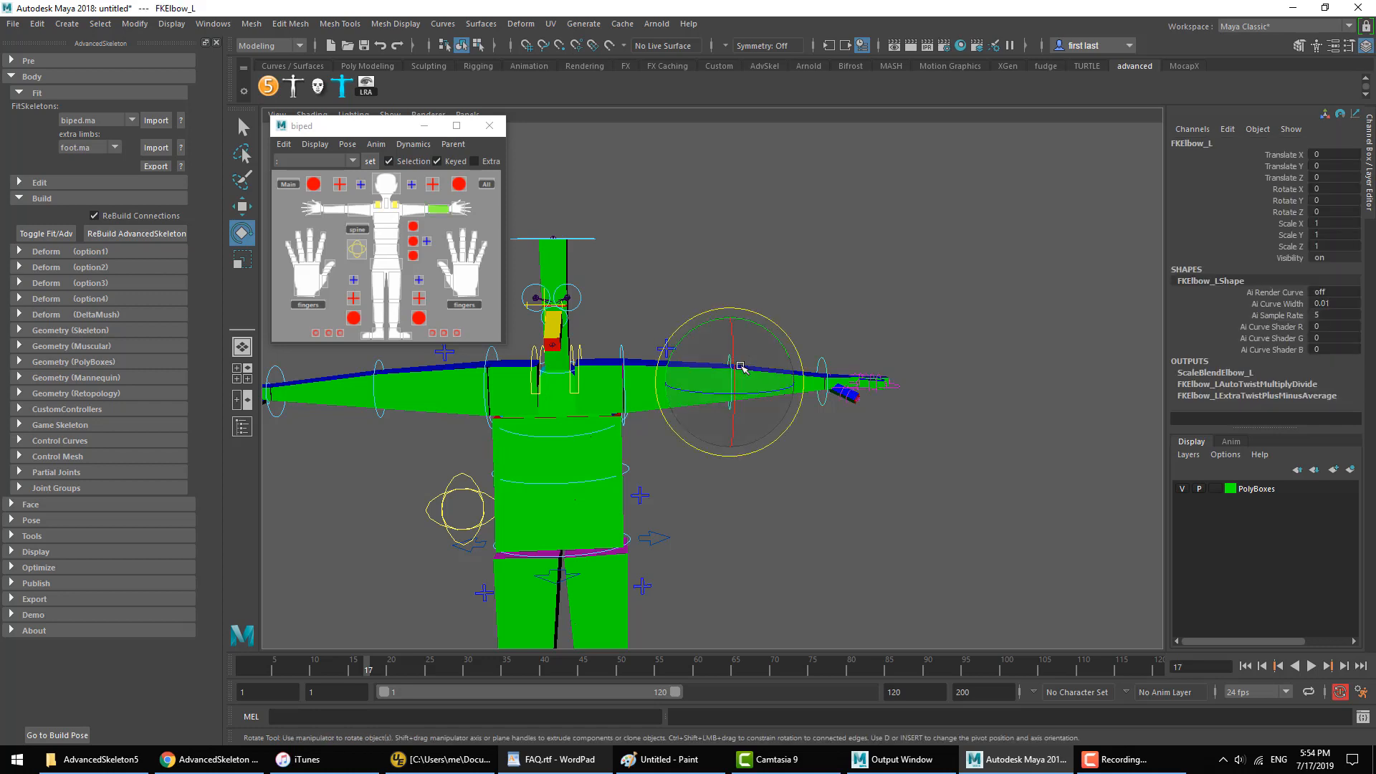
click(375, 145)
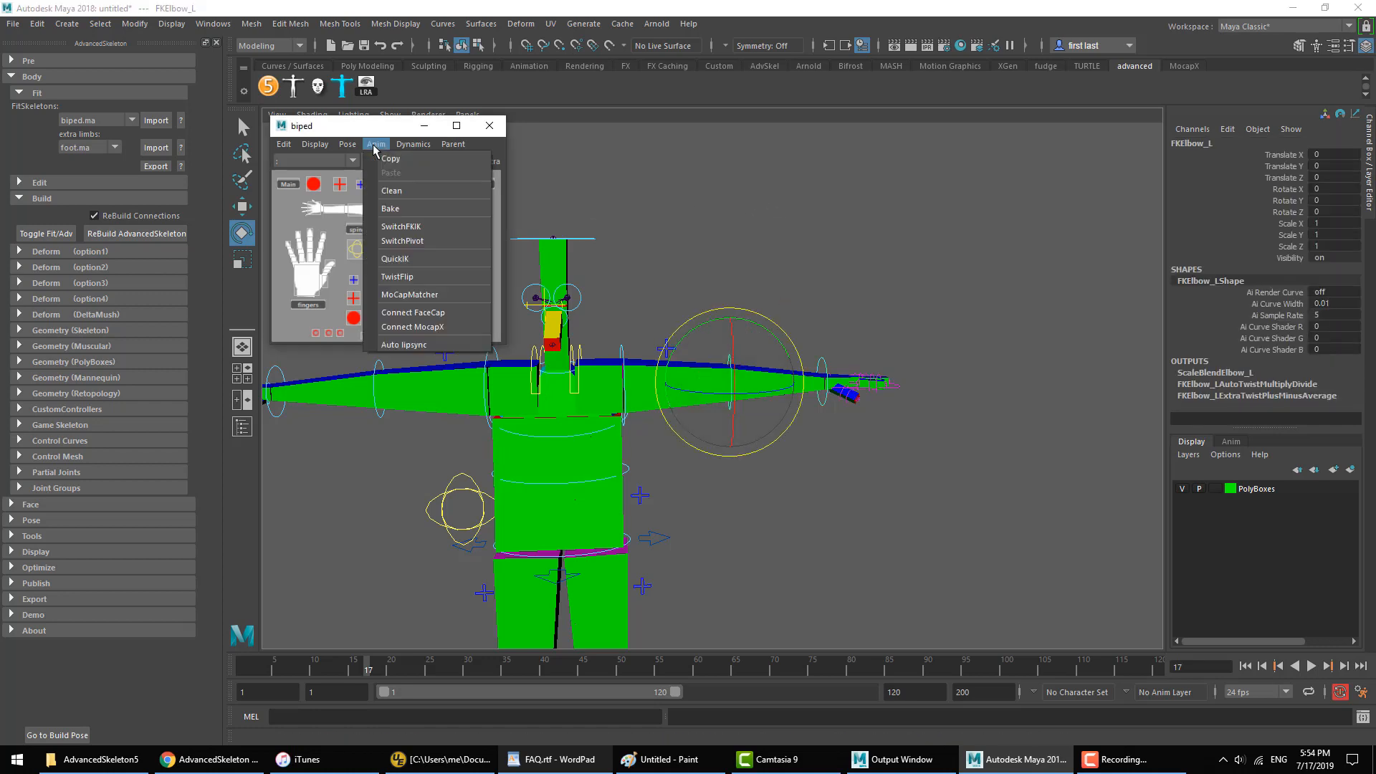
click(418, 229)
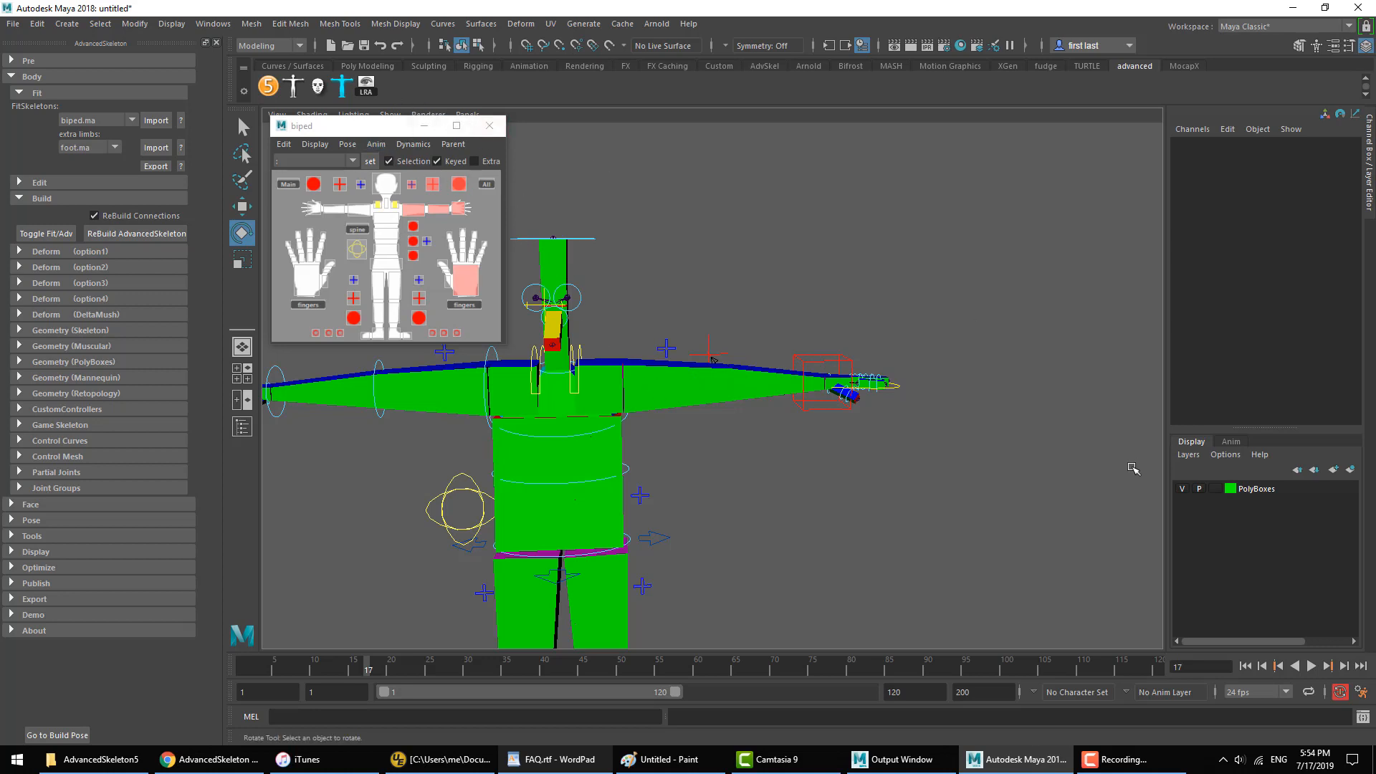
click(489, 125)
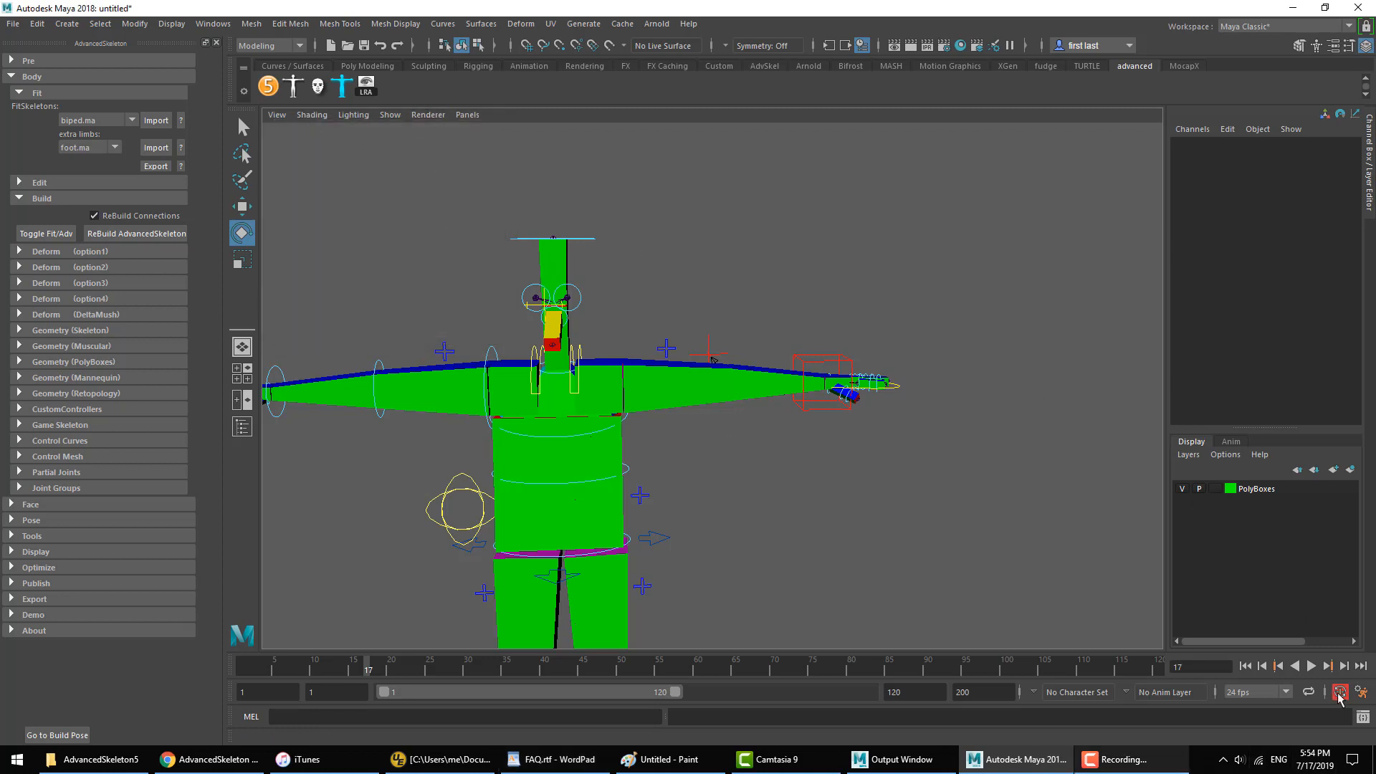
Step: Save the asAutoSwitchFKIK command from the Script Editor history to the advanced shelf as a MEL script, and close the editor
click(1363, 717)
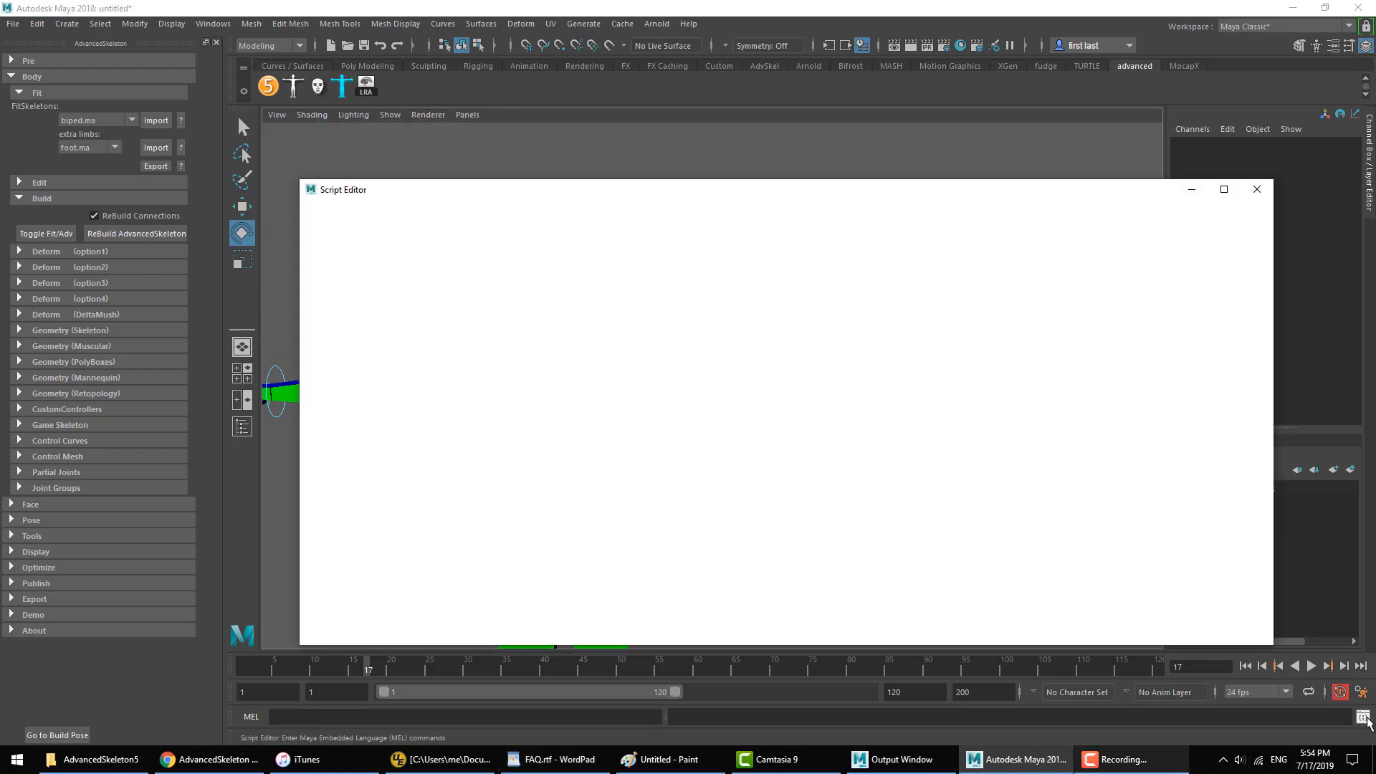
scroll(371, 388, down, 1)
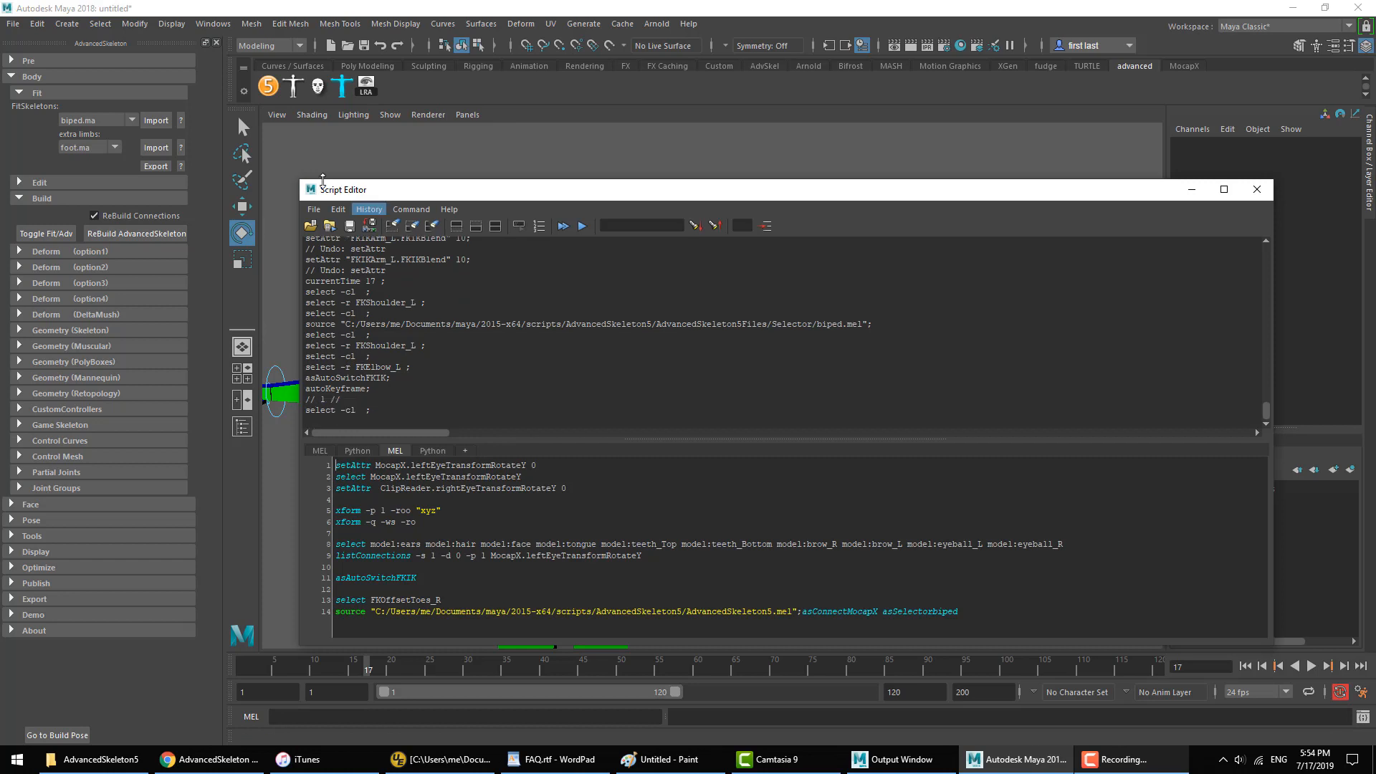
drag(301, 180, 913, 207)
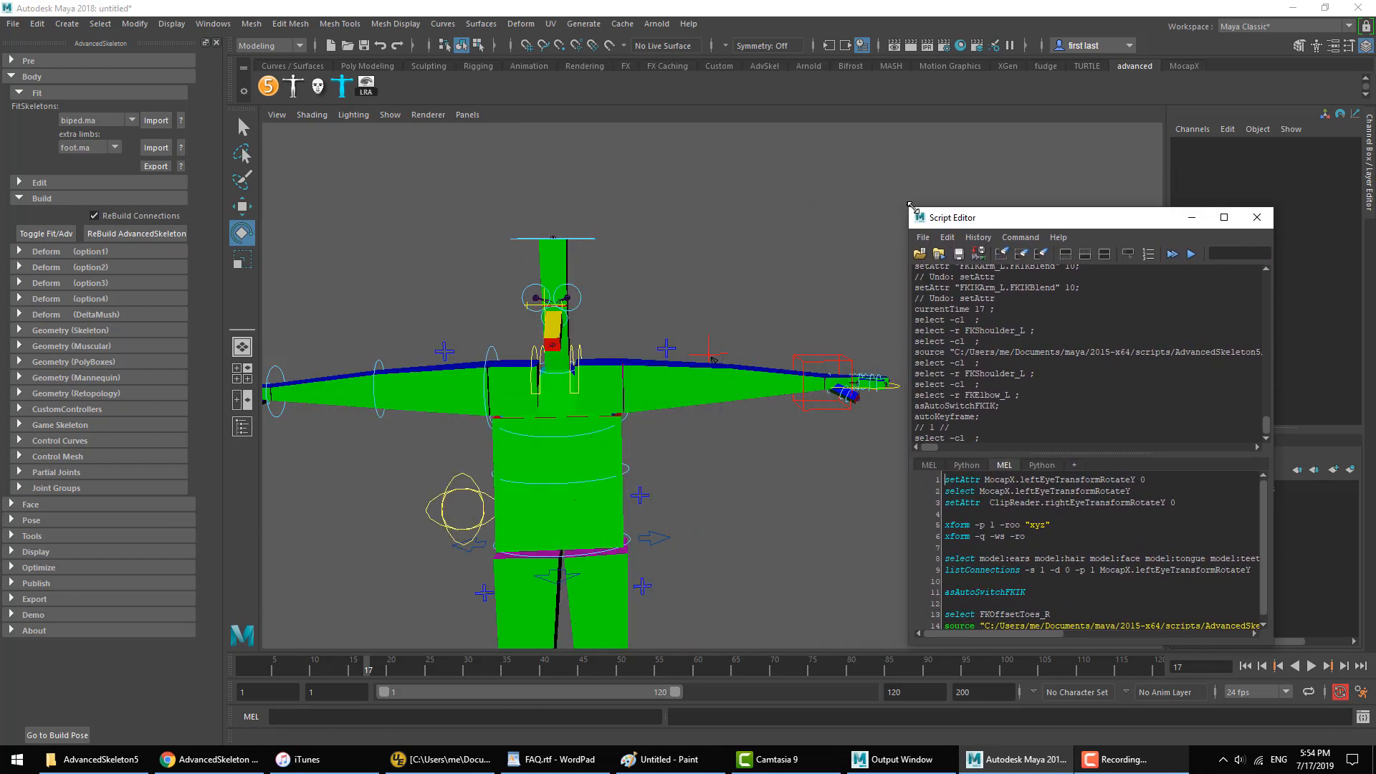
drag(1013, 407, 911, 405)
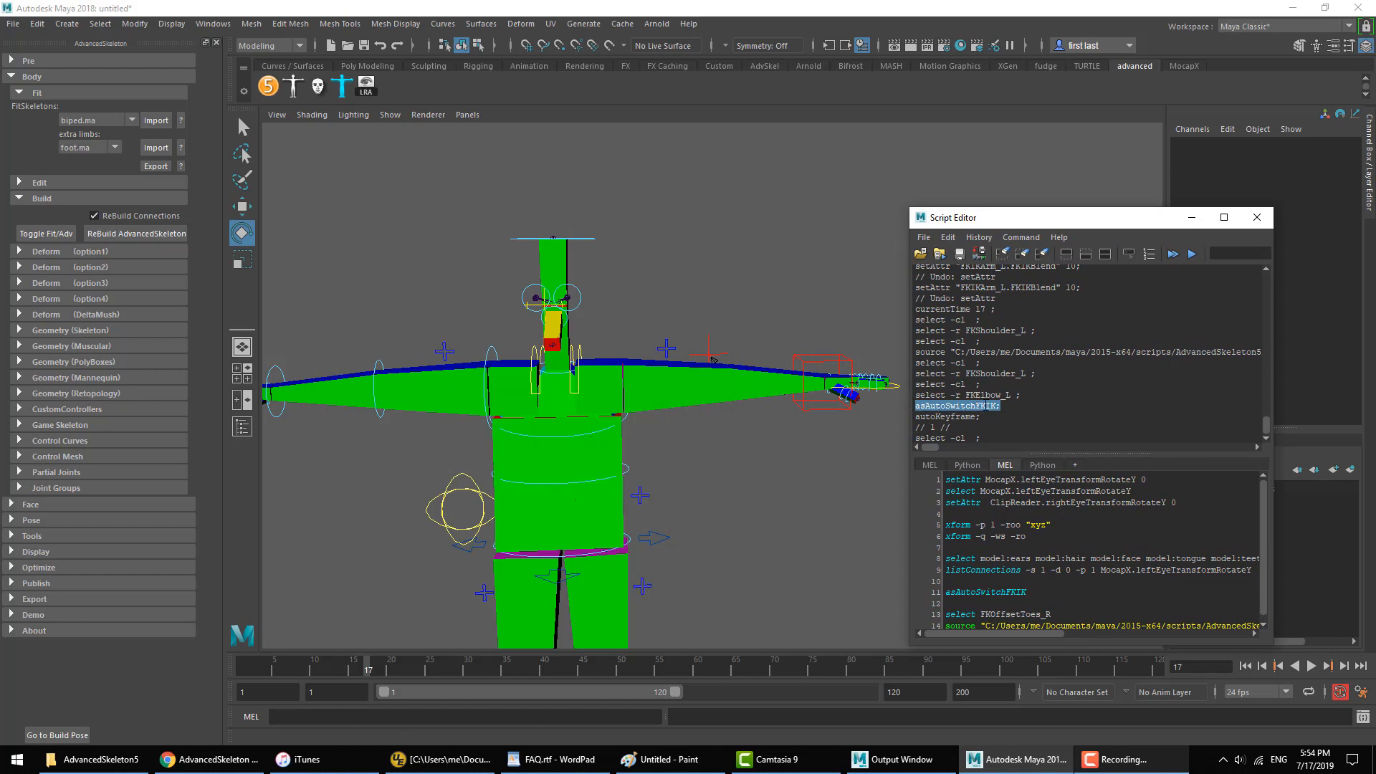
drag(1013, 407, 914, 407)
middle_drag(426, 97, 426, 96)
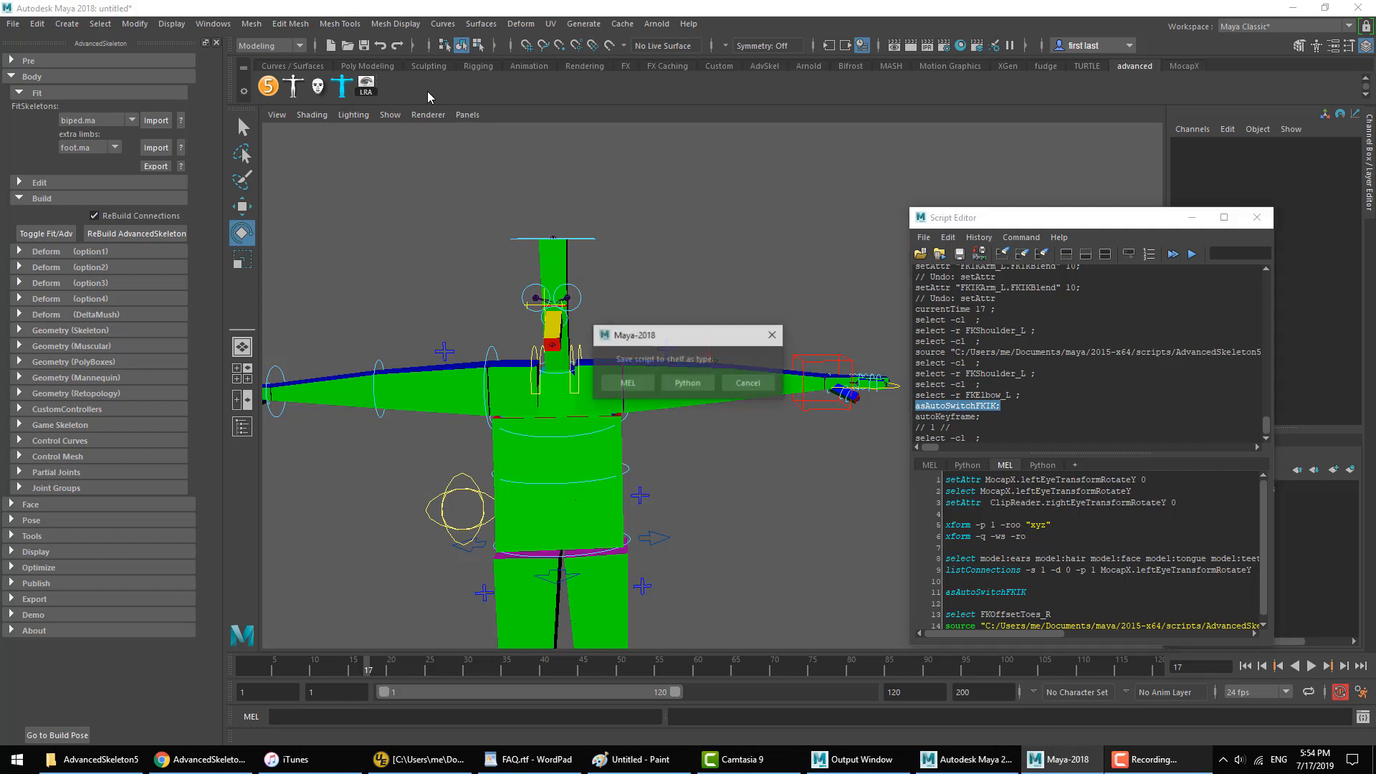
click(627, 385)
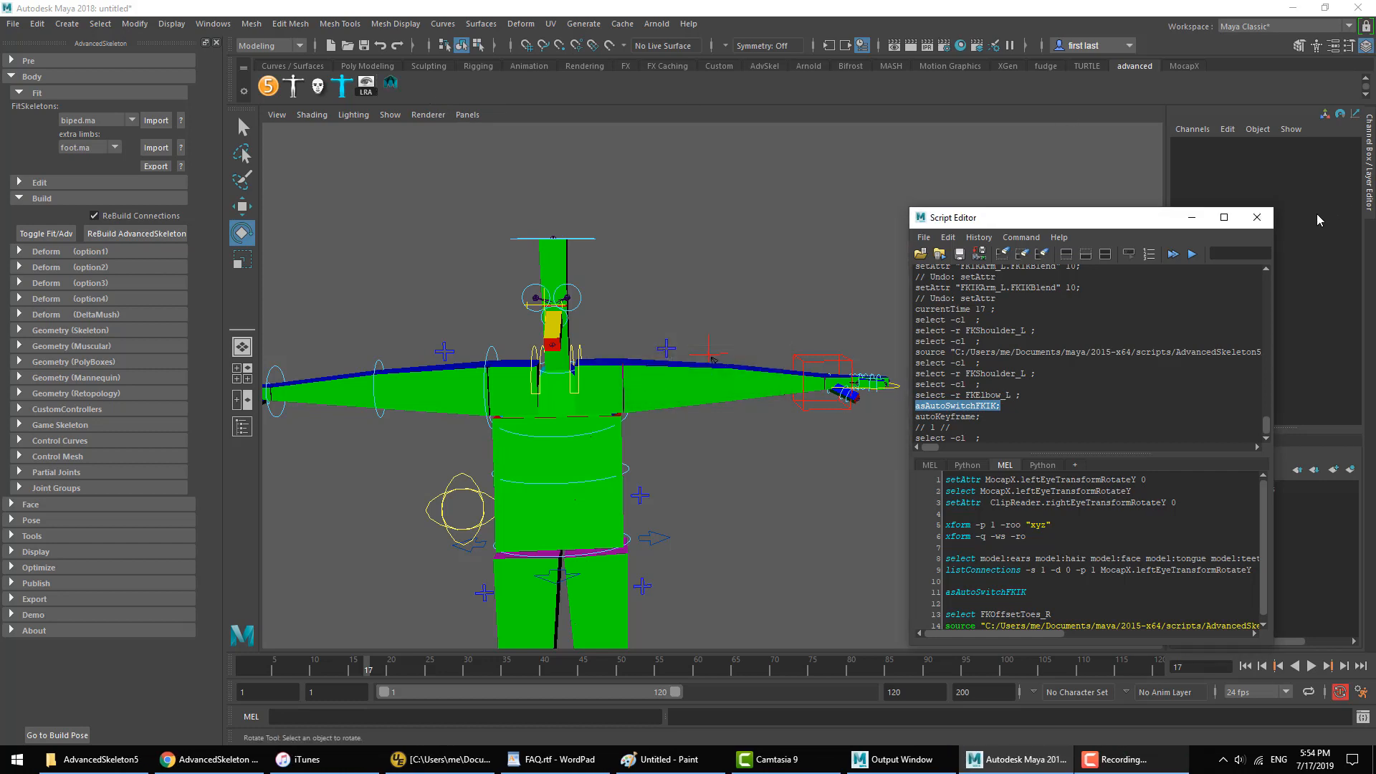
click(1260, 218)
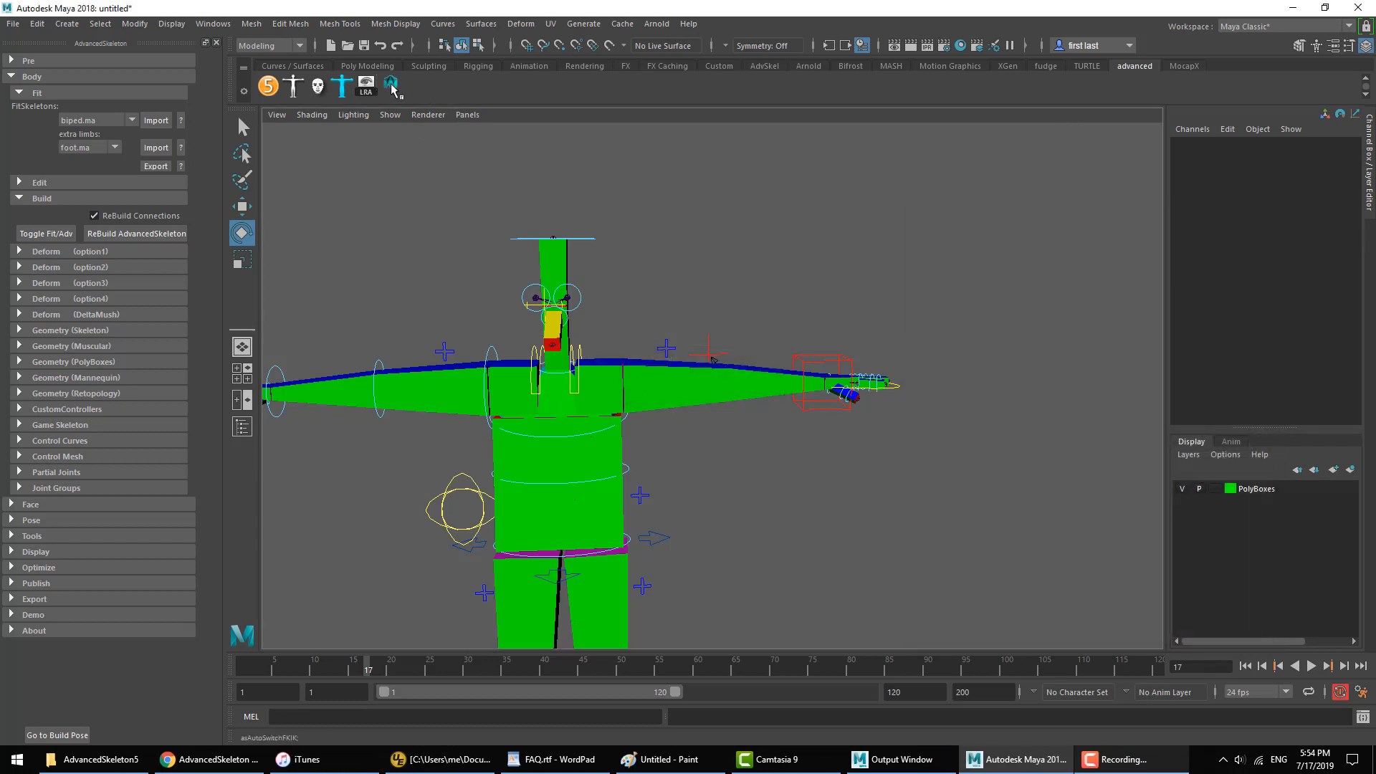
Step: Pose the left arm with IKArm_L, translating it about -2.0, -2.1, 1.5 and rotating it about -52, -32, -50 degrees
alt+middle_drag(649, 323, 672, 224)
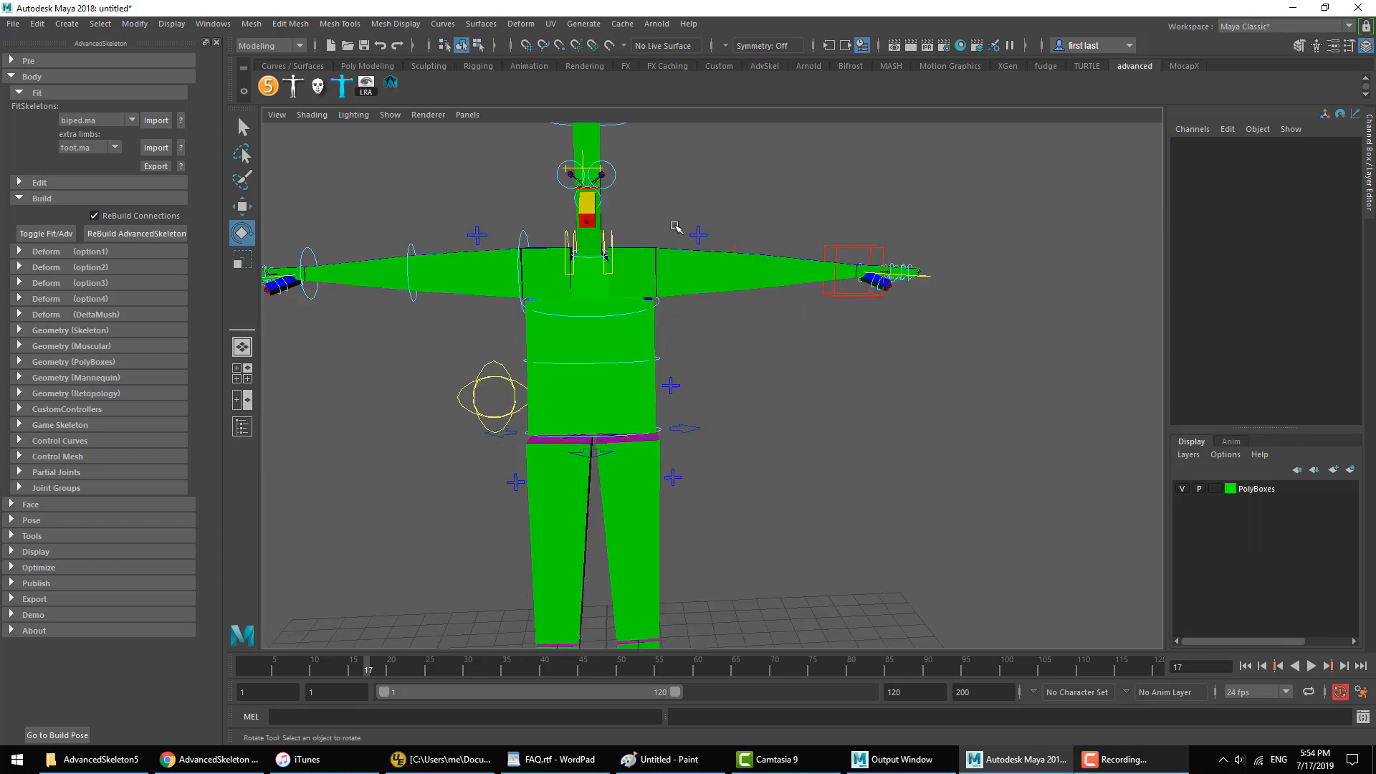
alt+right_drag(660, 391, 695, 437)
alt+drag(695, 437, 660, 420)
alt+middle_drag(660, 420, 815, 430)
alt+right_drag(815, 430, 902, 416)
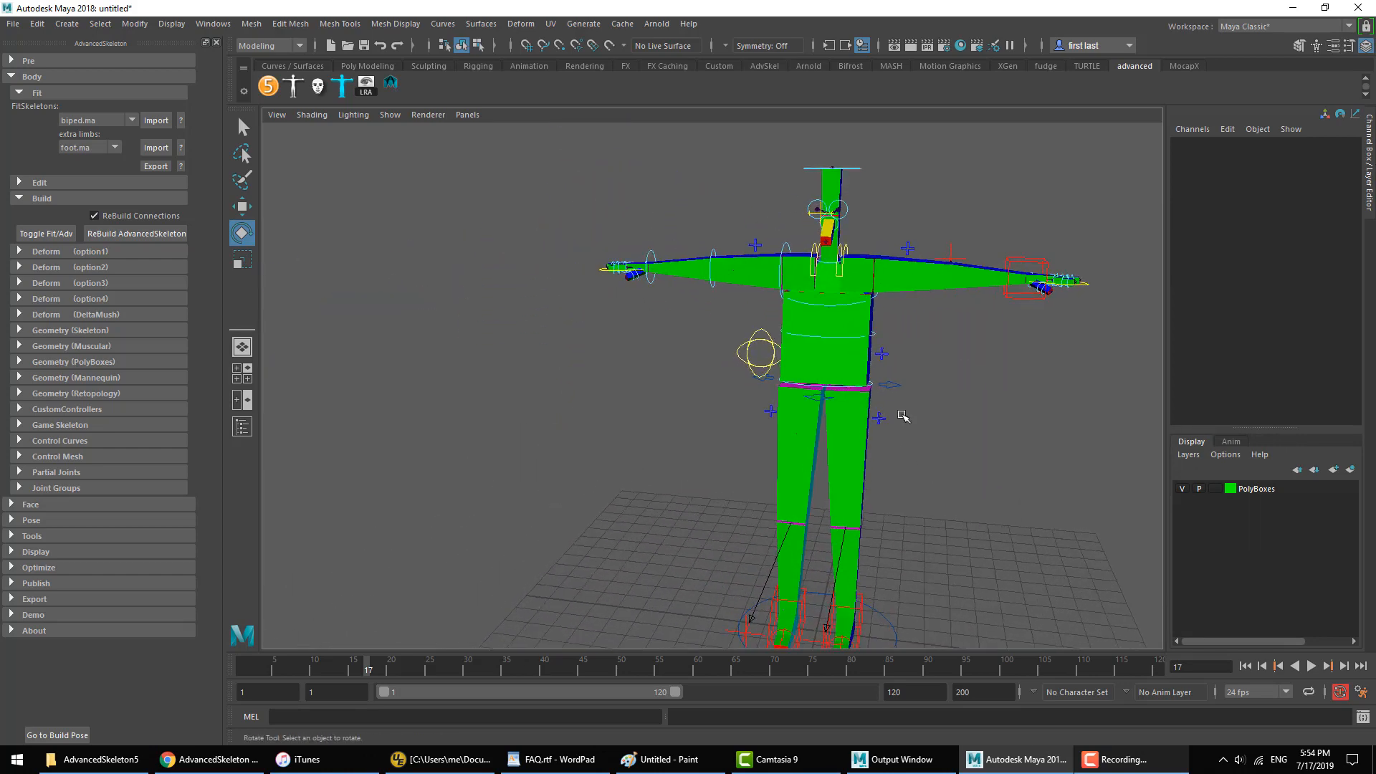
alt+drag(868, 537, 936, 301)
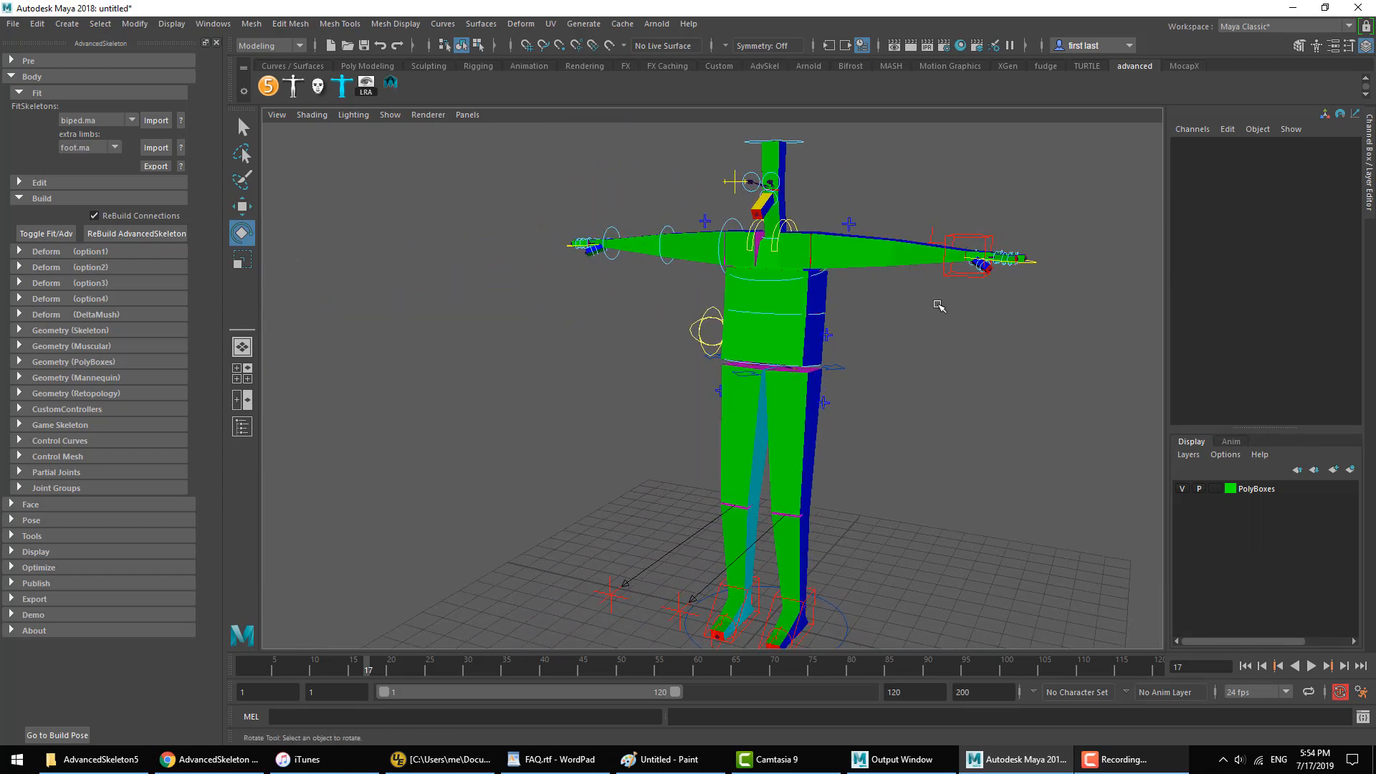
click(972, 250)
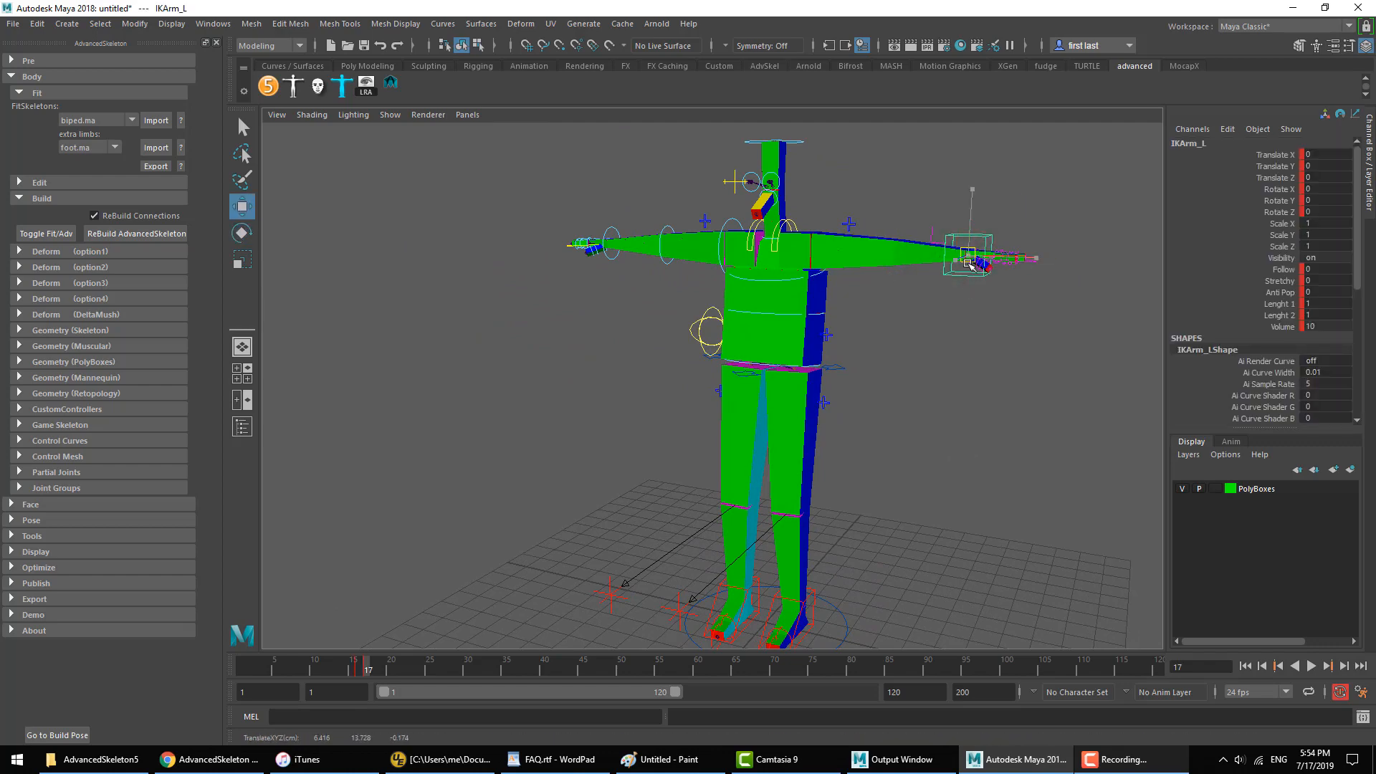
drag(972, 250, 852, 314)
alt+drag(838, 318, 921, 328)
alt+middle_drag(921, 329, 753, 413)
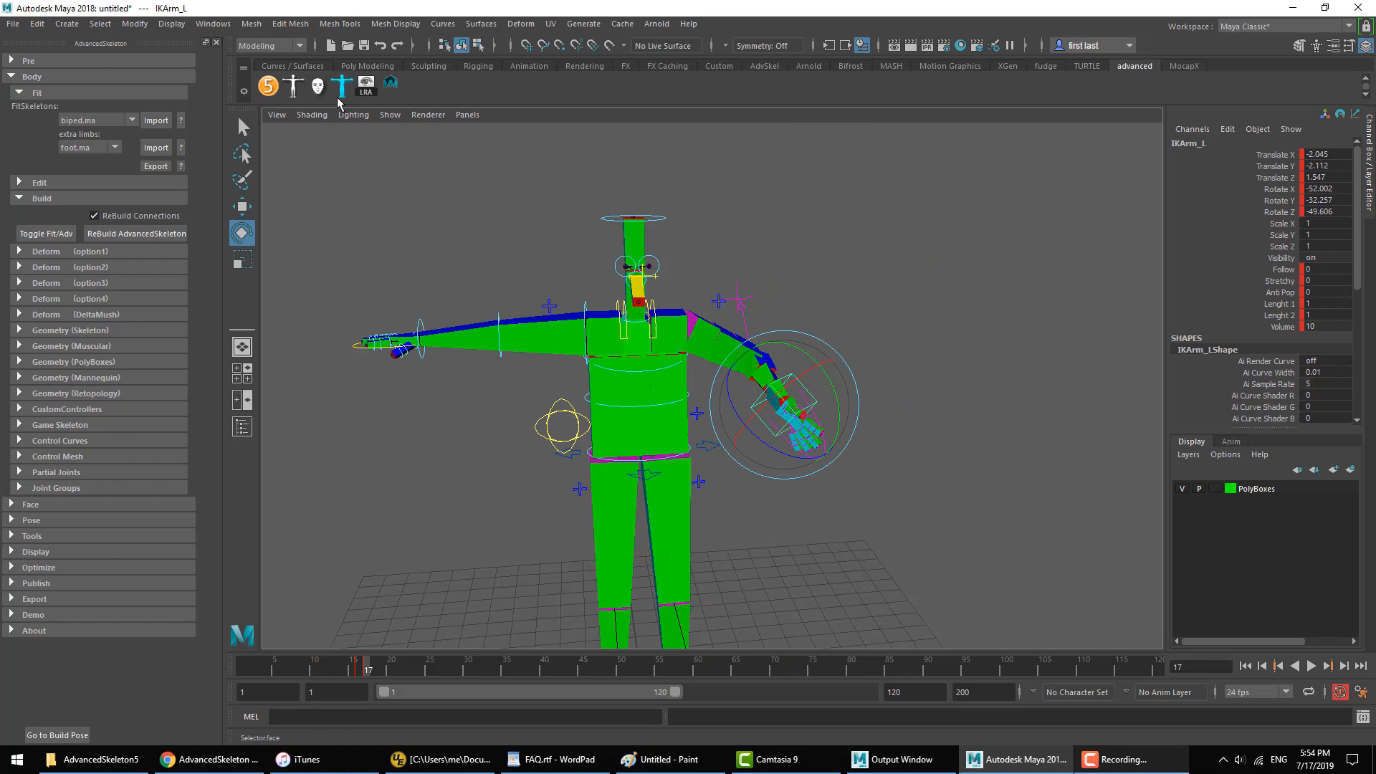
Step: Switch the posed left arm from IK to FK with the saved asAutoSwitchFKIK script, and clear the selection
click(392, 90)
click(969, 351)
alt+drag(798, 415, 807, 403)
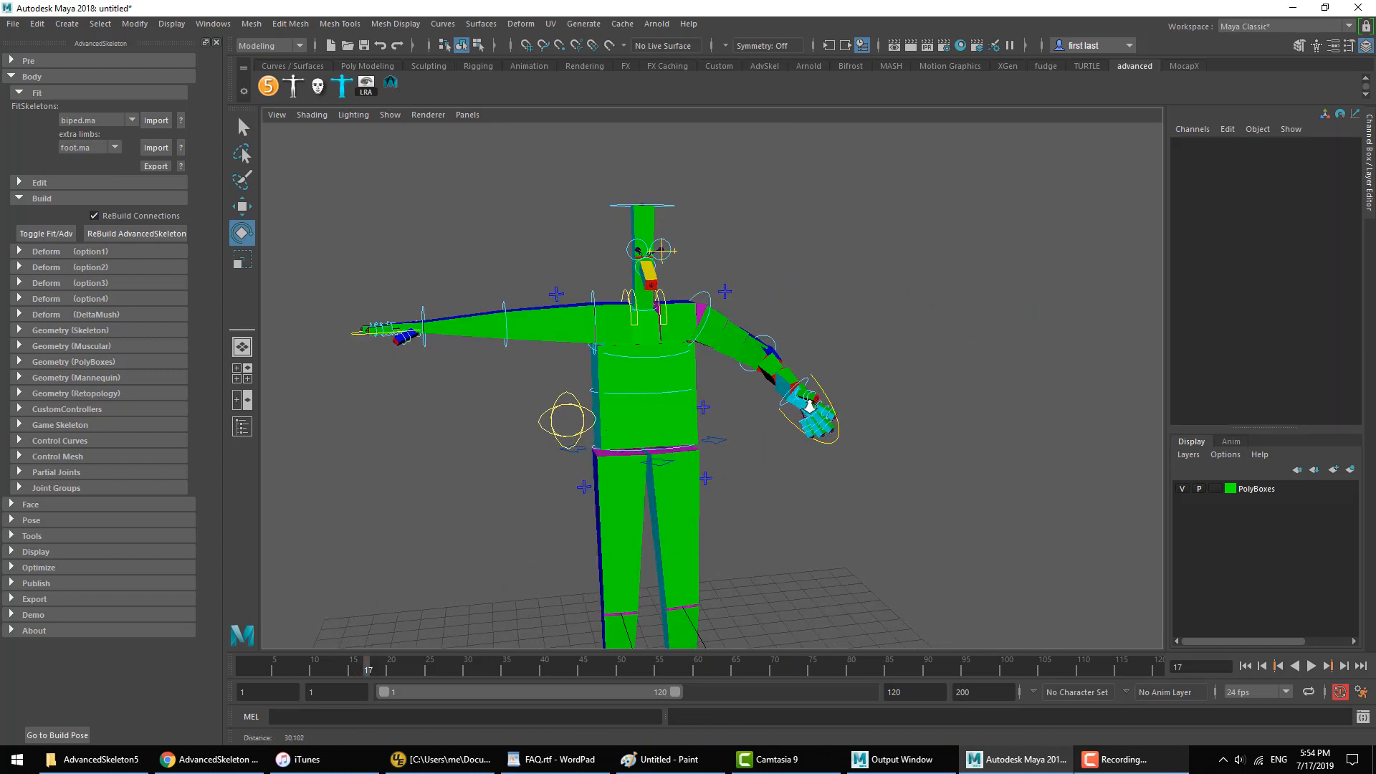
alt+right_drag(807, 403, 882, 415)
alt+middle_drag(777, 323, 789, 384)
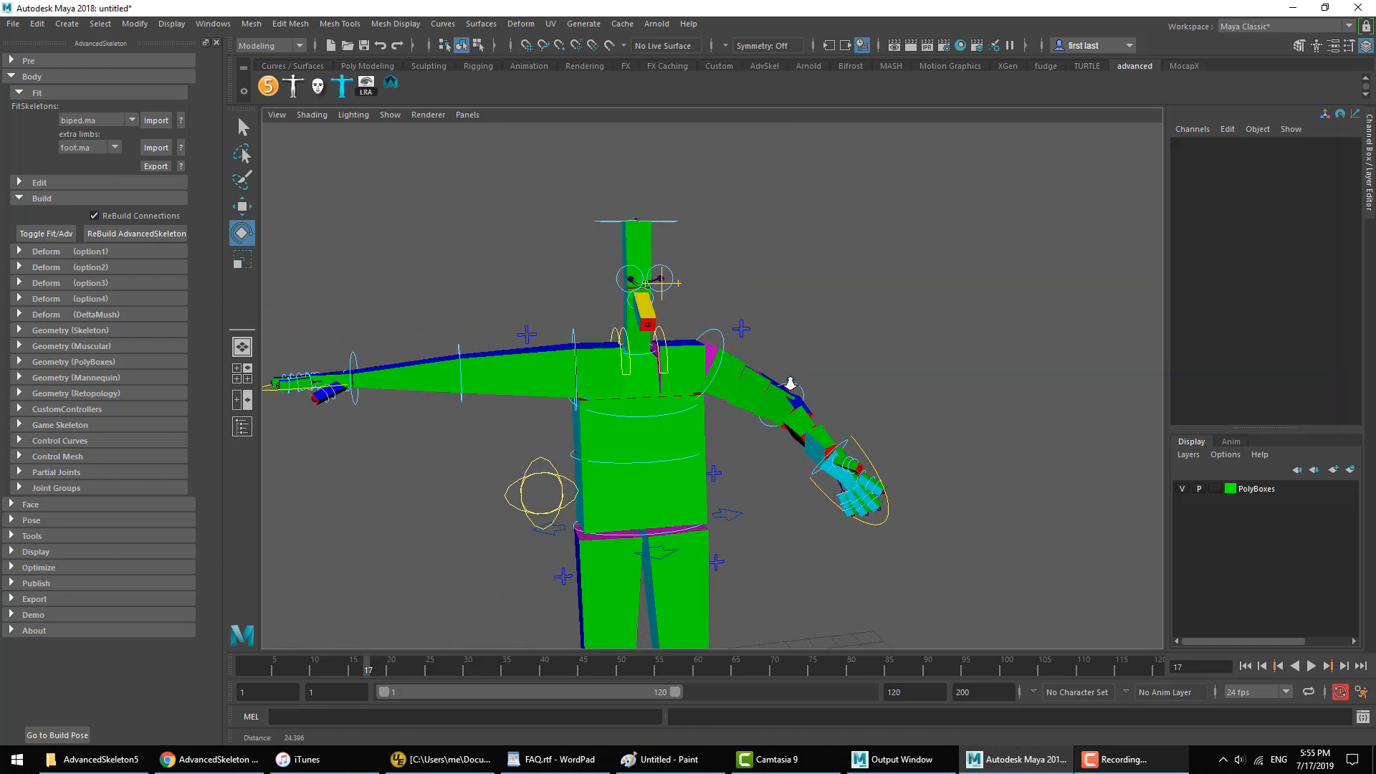
alt+right_drag(789, 385, 842, 394)
Step: Rotate the left arm's FK controls to raise the arm, bend the elbow upward and turn the hand
alt+drag(611, 308, 653, 304)
drag(657, 351, 754, 256)
click(754, 255)
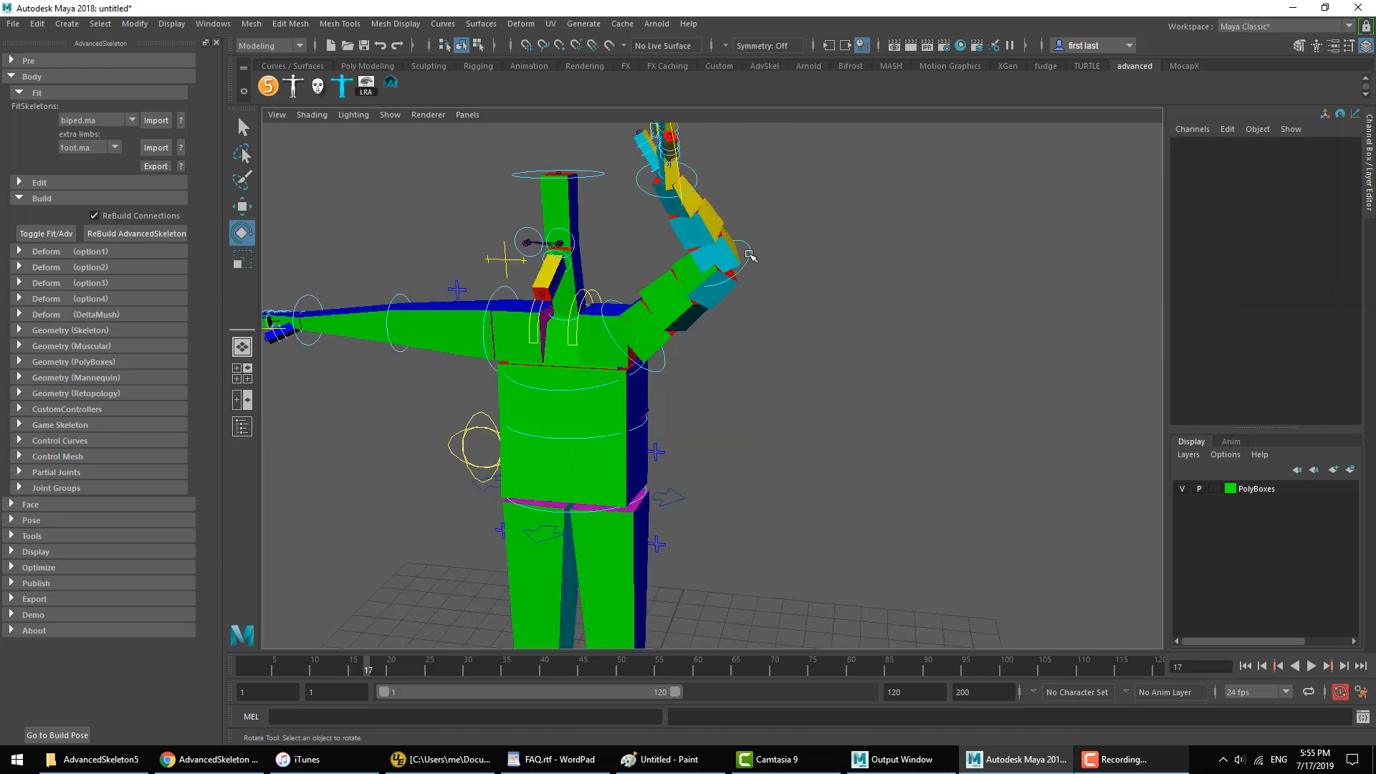
click(748, 253)
click(638, 178)
drag(644, 197, 727, 206)
click(767, 196)
alt+middle_drag(724, 195, 700, 265)
alt+drag(650, 395, 676, 388)
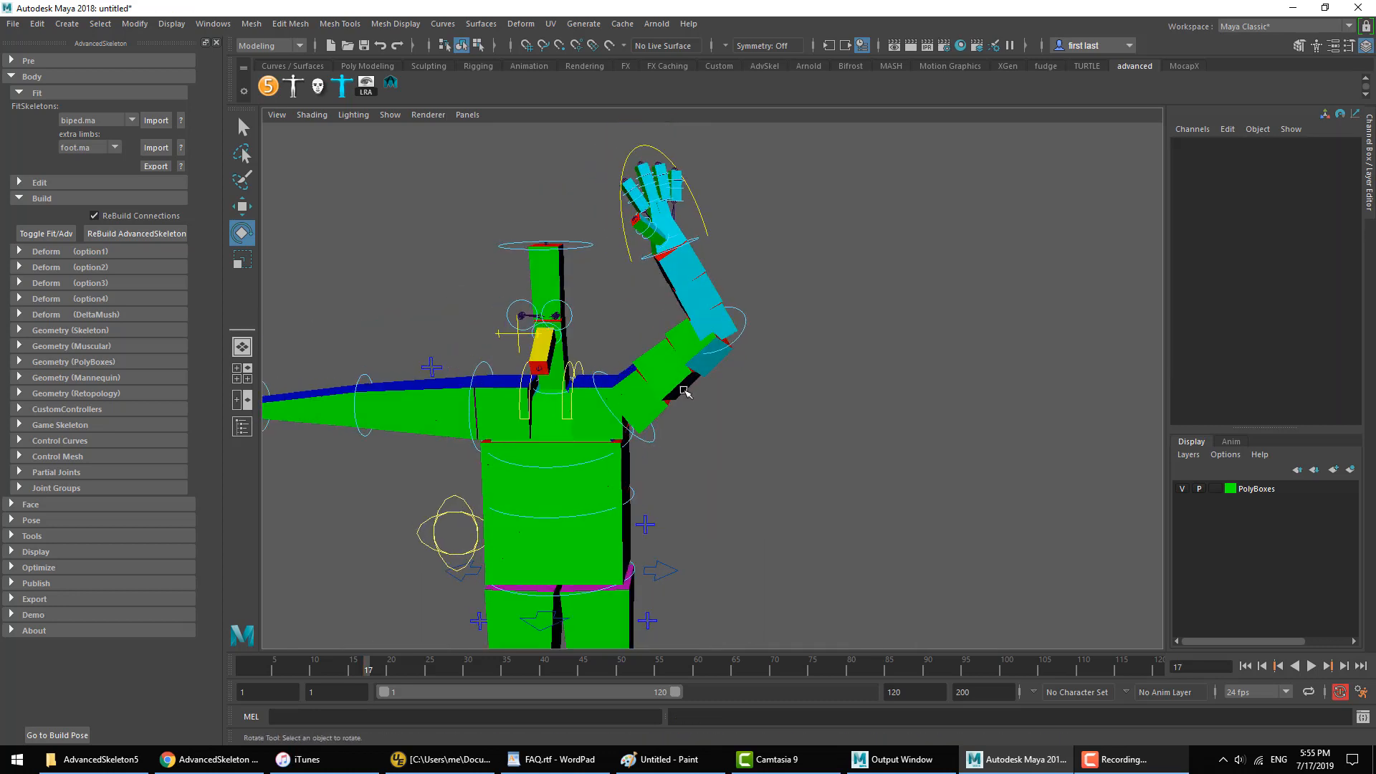
Step: Switch the raised left arm from FK to IK with the saved script, and try moving its pole control PoleArm_L
click(391, 84)
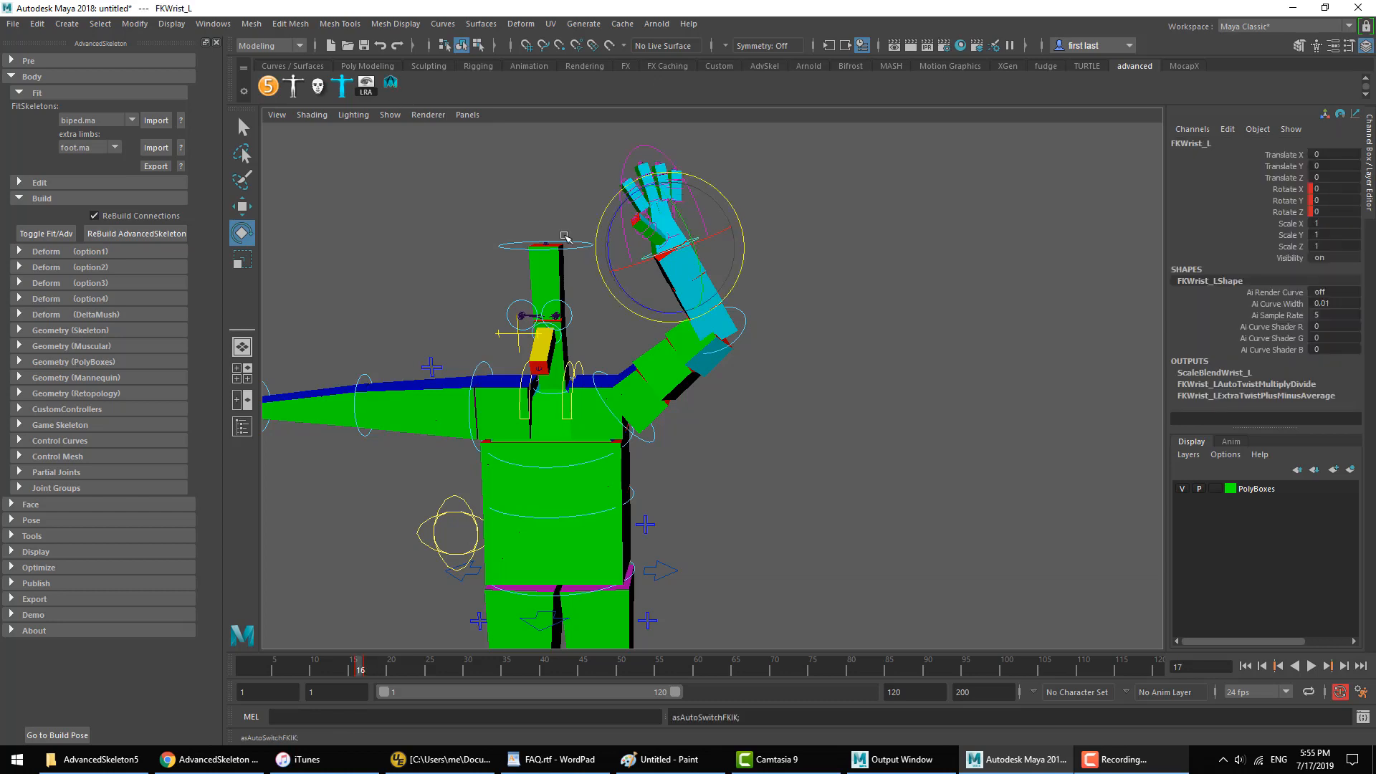
click(820, 271)
click(853, 336)
key(w)
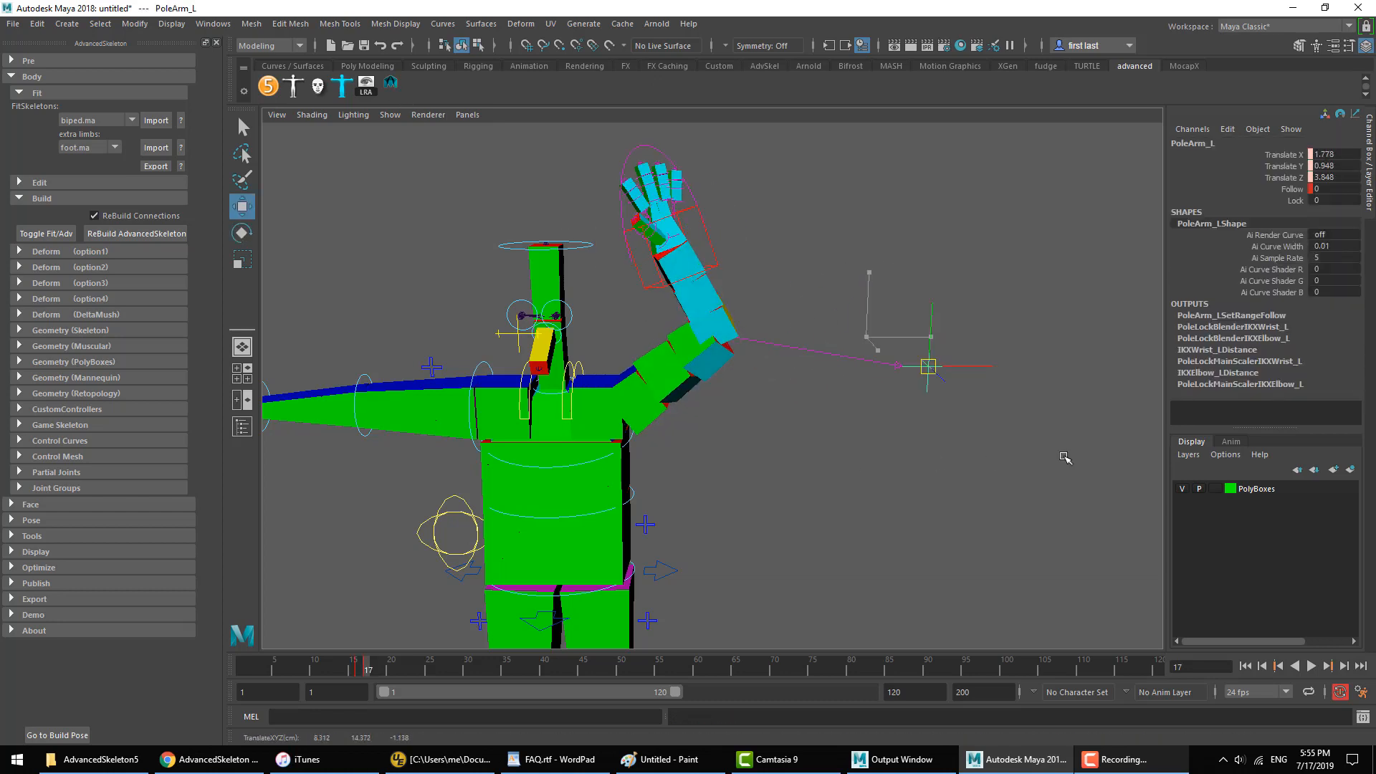
click(908, 458)
Step: Switch to FAQ.rtf in WordPad, highlight the question "How do I add MetaCarpal joints", and return to Maya
click(552, 759)
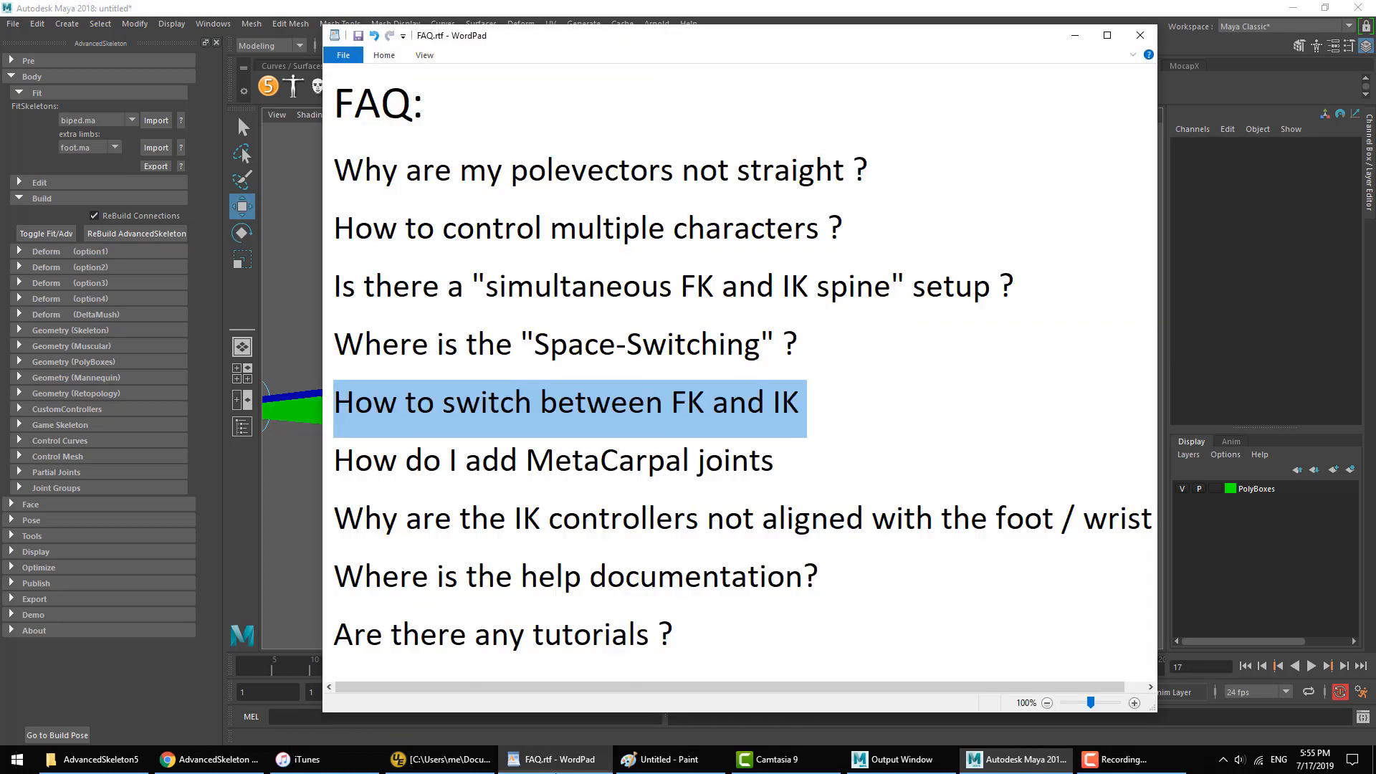
click(527, 460)
triple_click(527, 460)
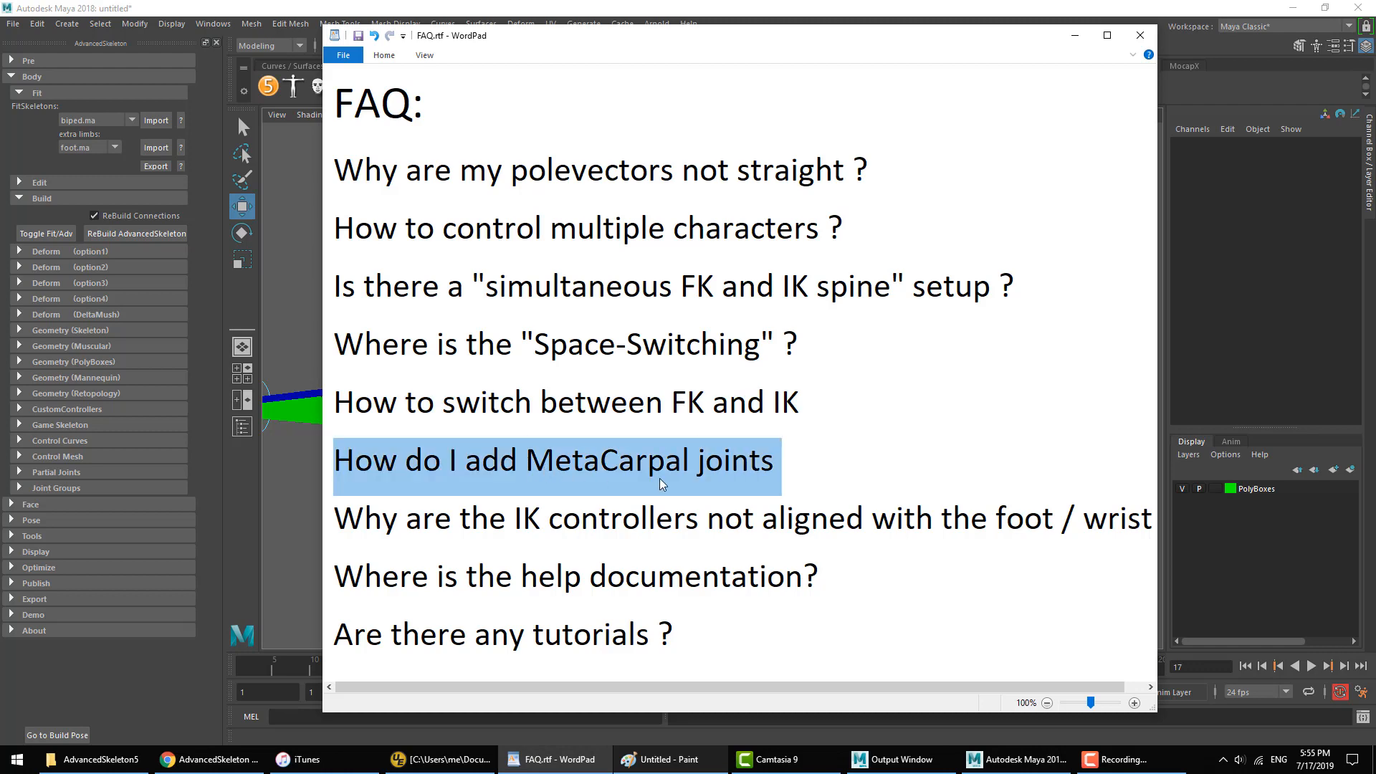
key(alt+Tab)
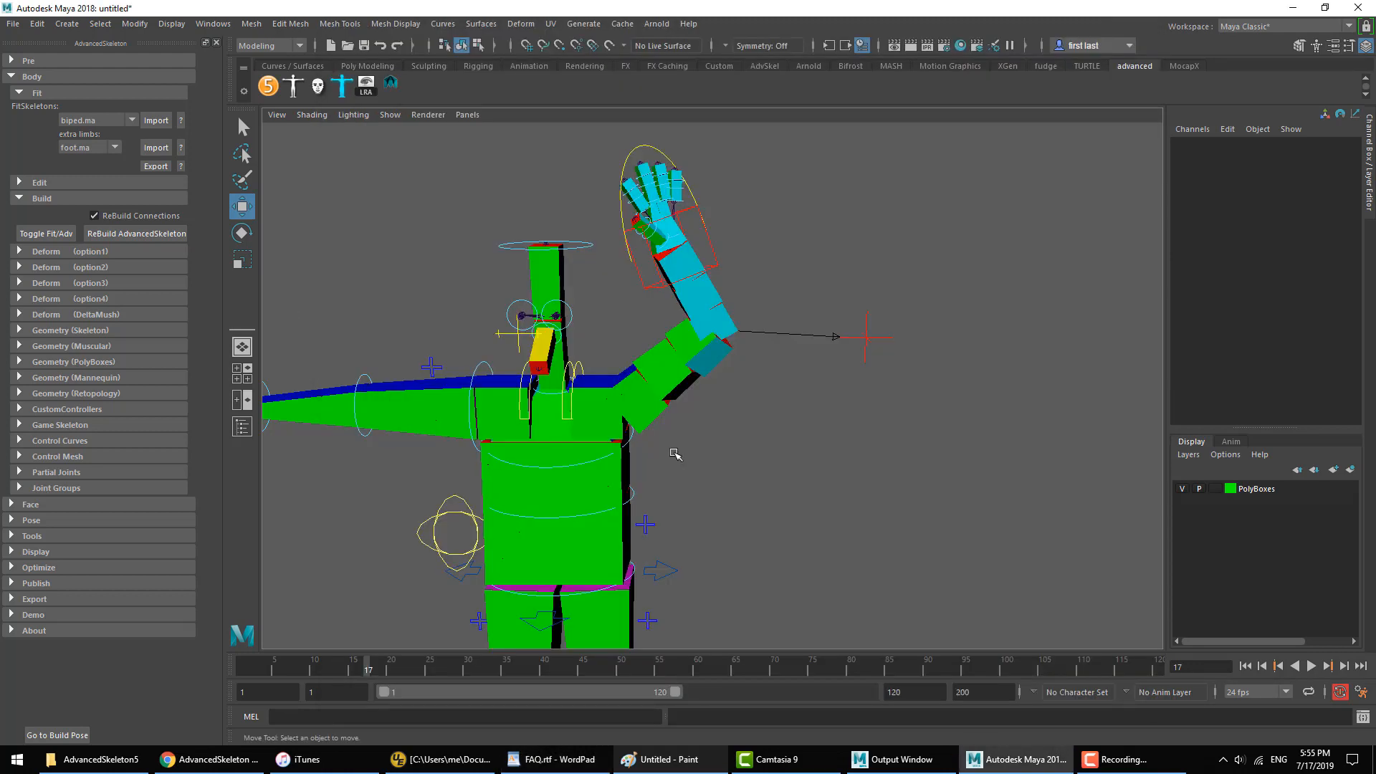
Step: Switch to Chrome, search Google for MetaCarpal, view the Wikipedia metacarpal bones image, and return to Maya
click(213, 771)
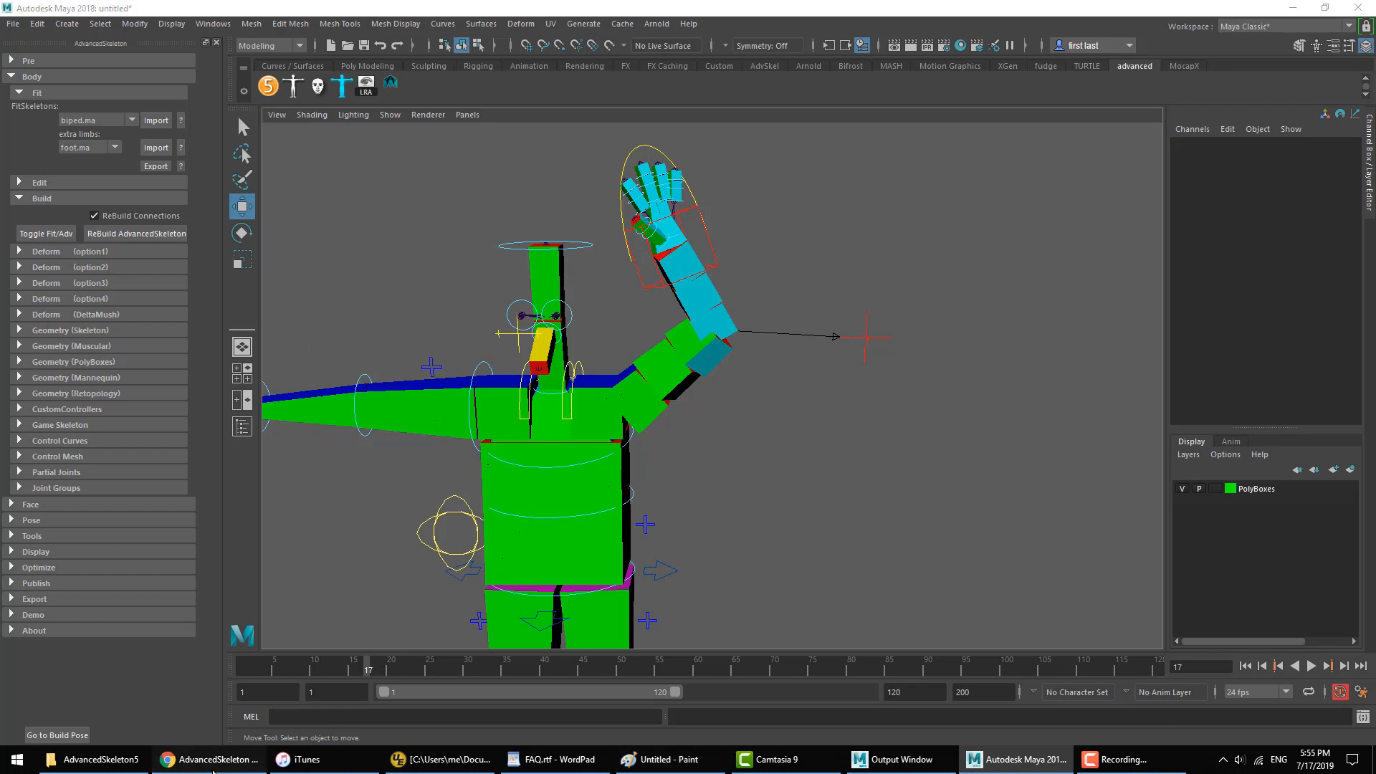
click(738, 126)
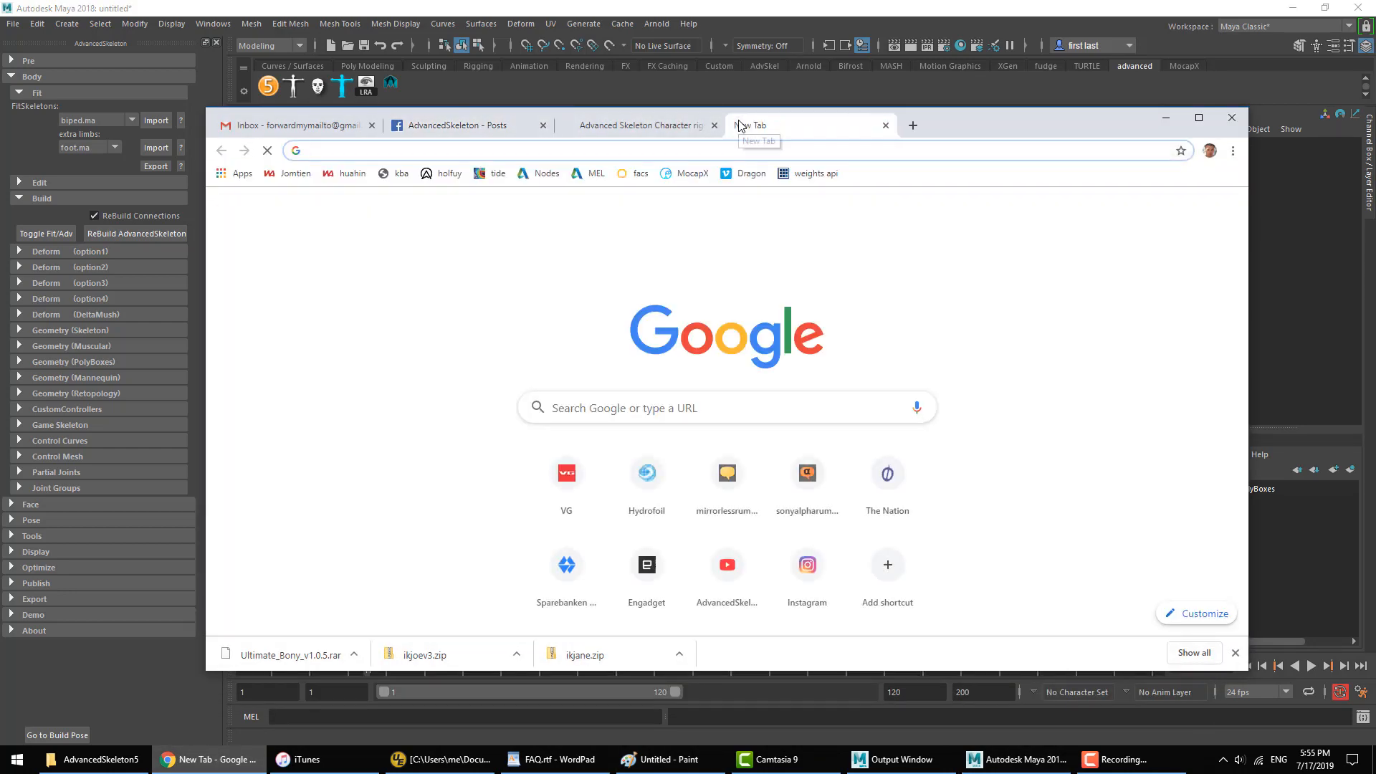
text(me)
key(Return)
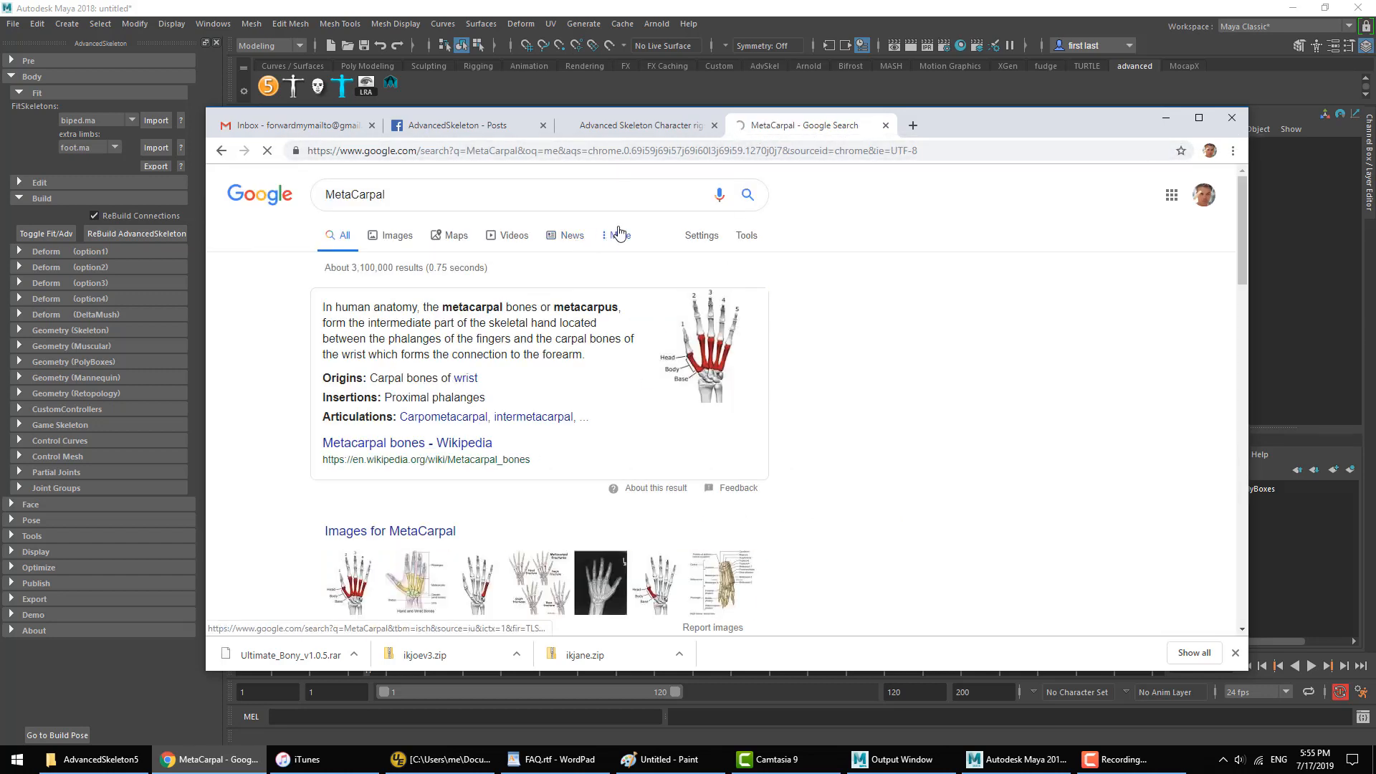
click(693, 378)
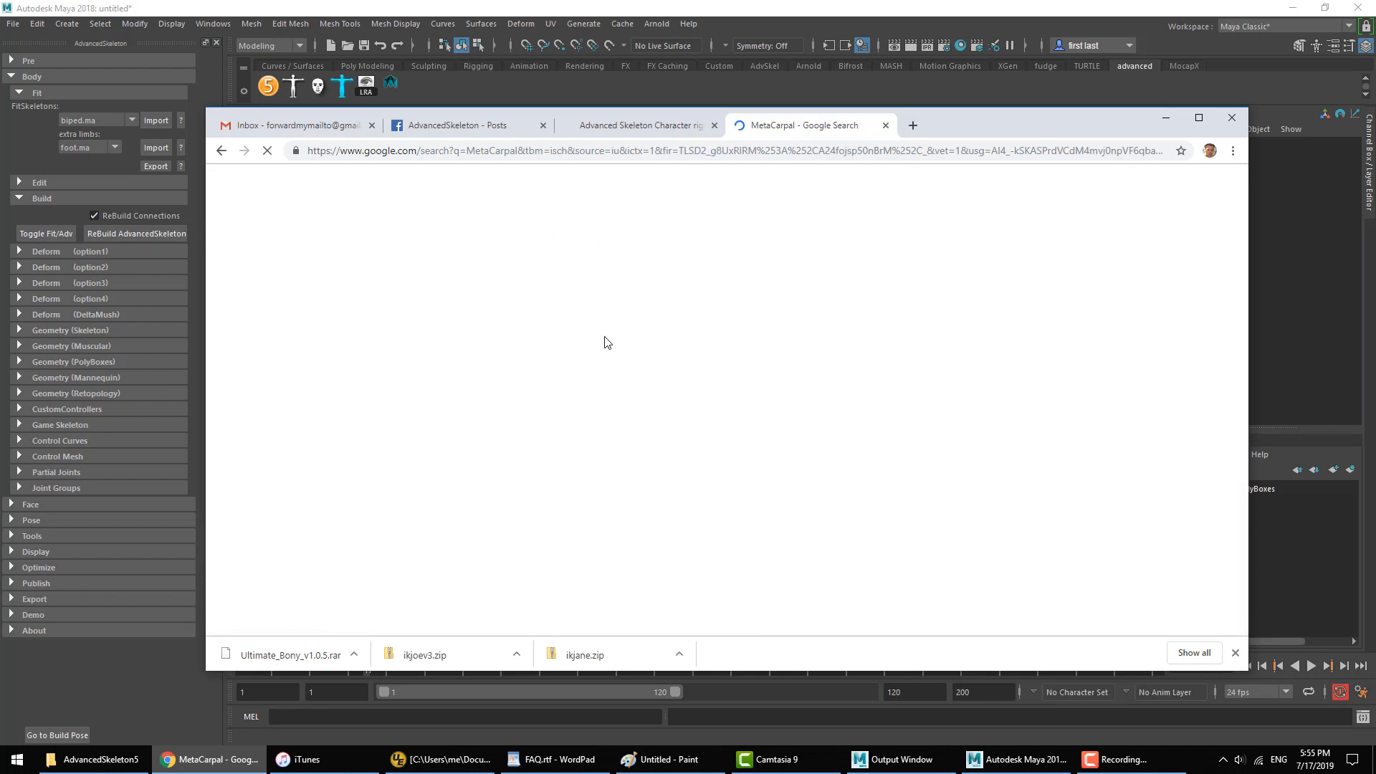
click(324, 517)
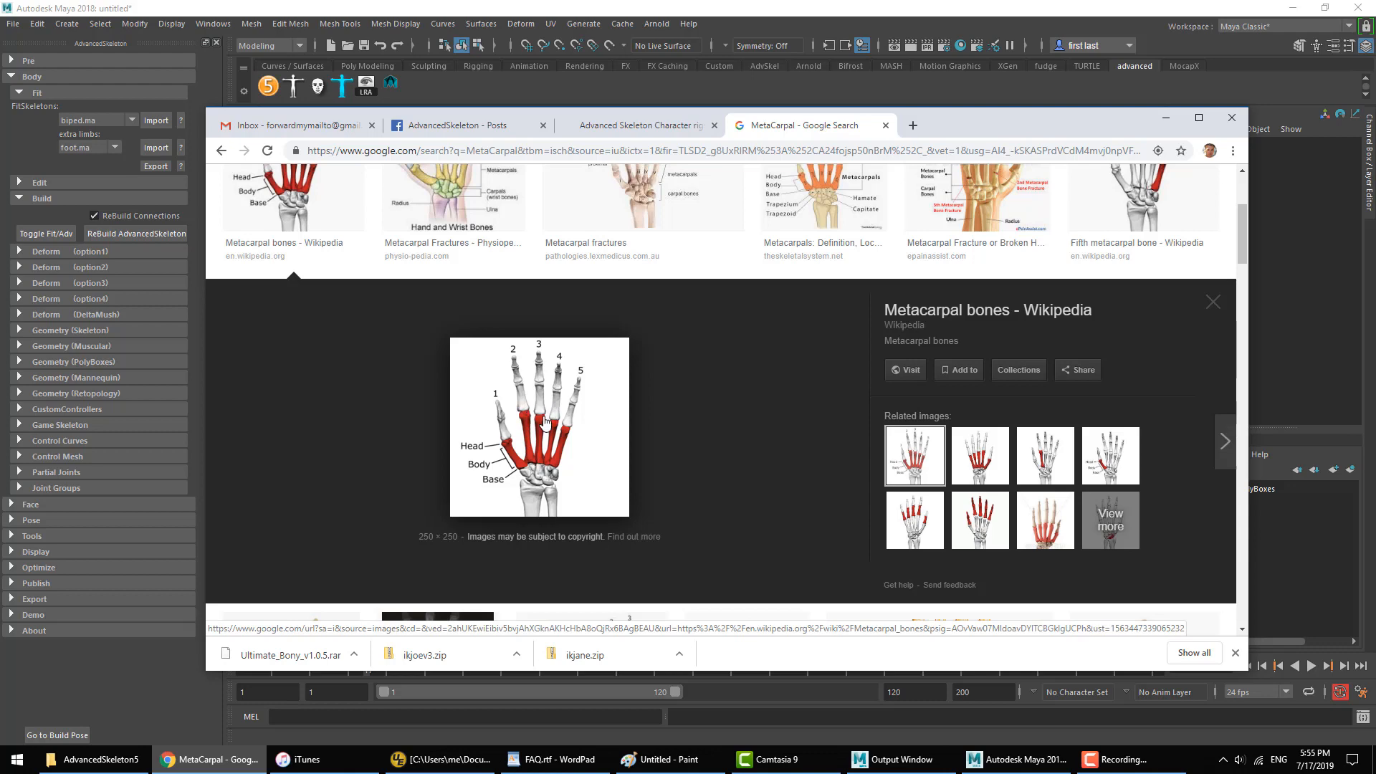
click(631, 5)
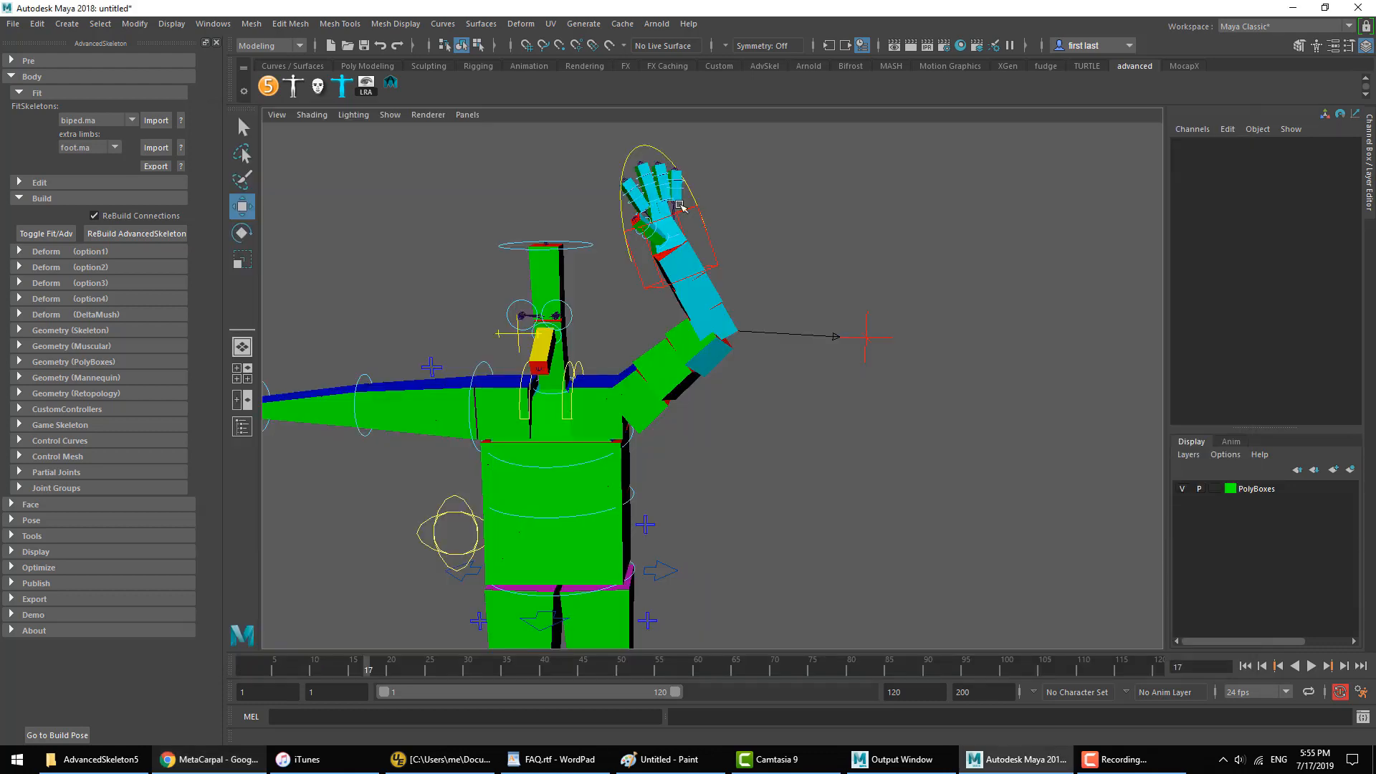
Step: Hide the PolyBoxes layer and inspect the joints of the rig's right hand up close
alt+middle_drag(632, 441, 997, 390)
alt+drag(774, 445, 837, 450)
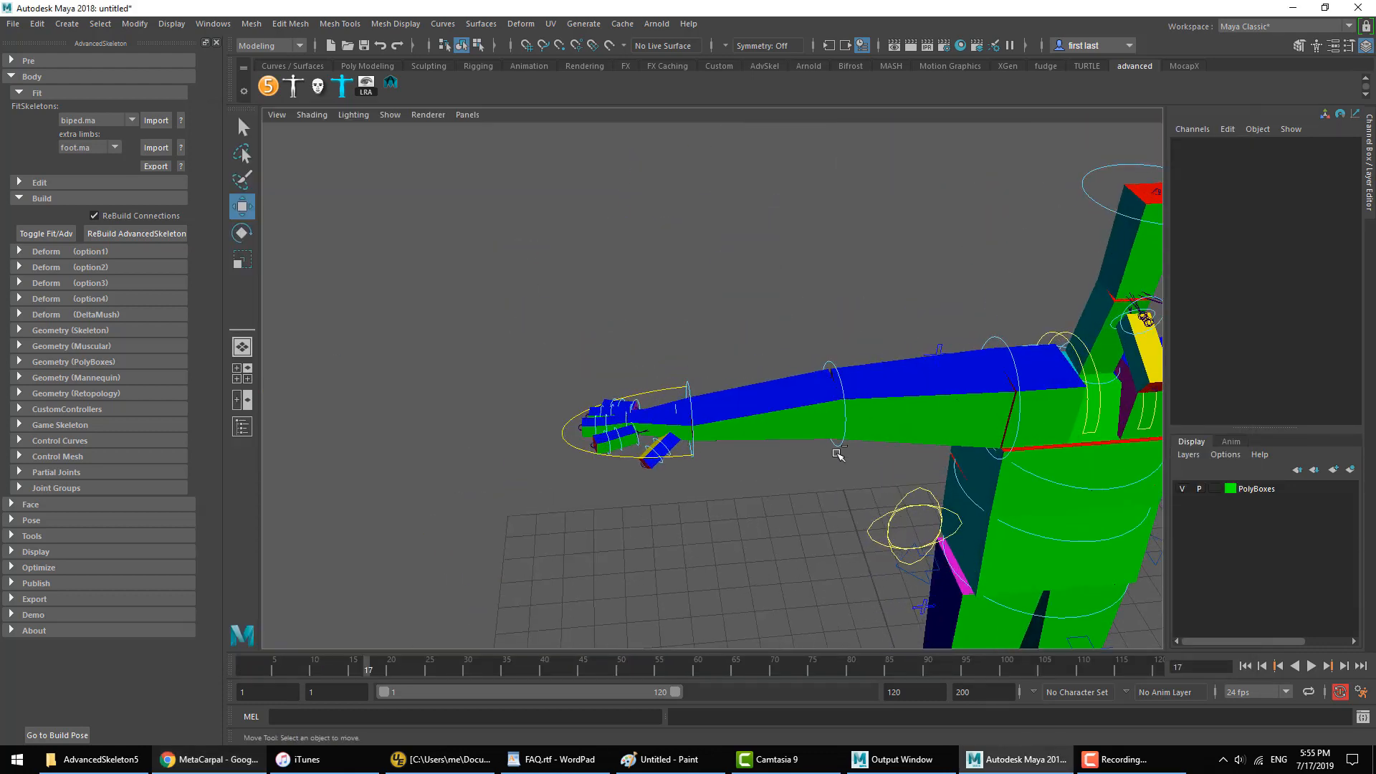
alt+right_drag(562, 362, 786, 516)
alt+drag(771, 481, 870, 562)
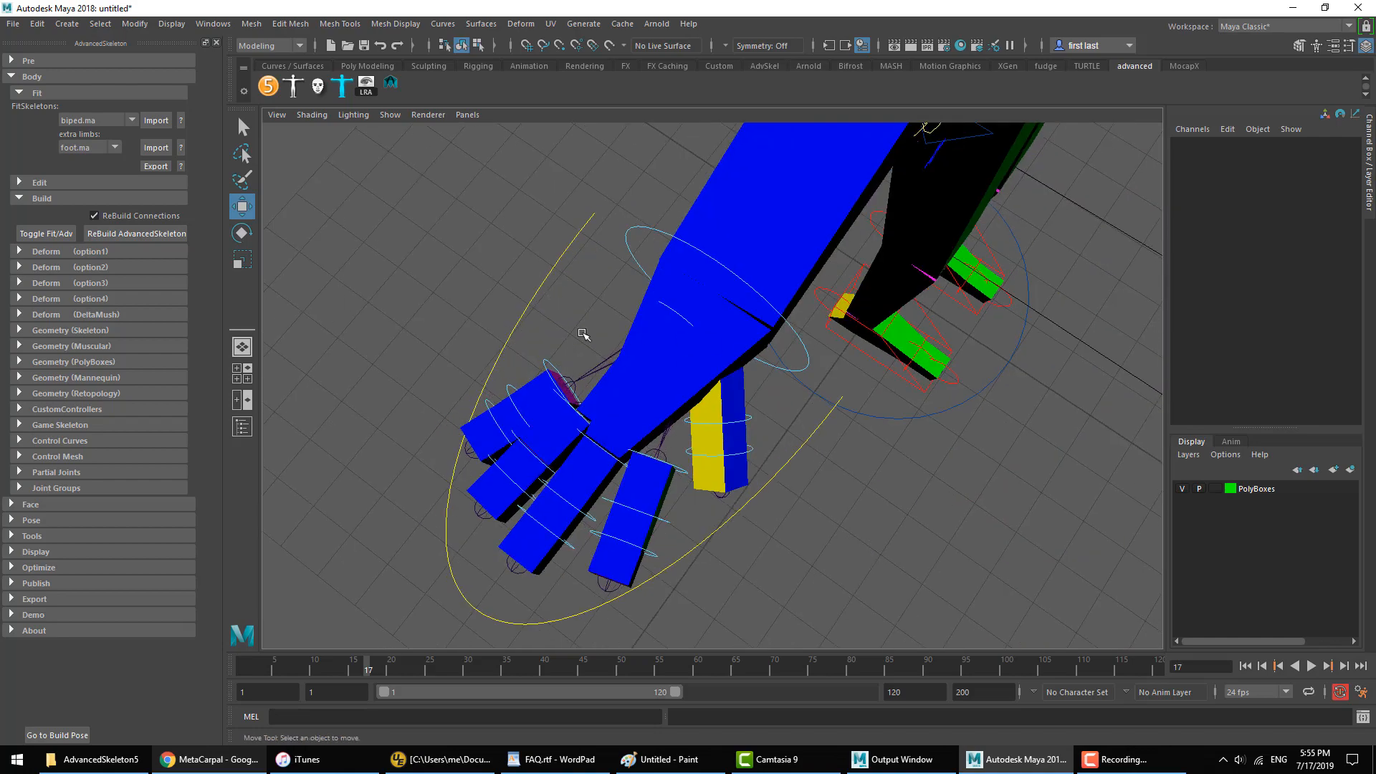
click(1182, 491)
alt+right_drag(888, 497, 715, 467)
alt+drag(716, 467, 725, 404)
alt+right_drag(725, 404, 803, 407)
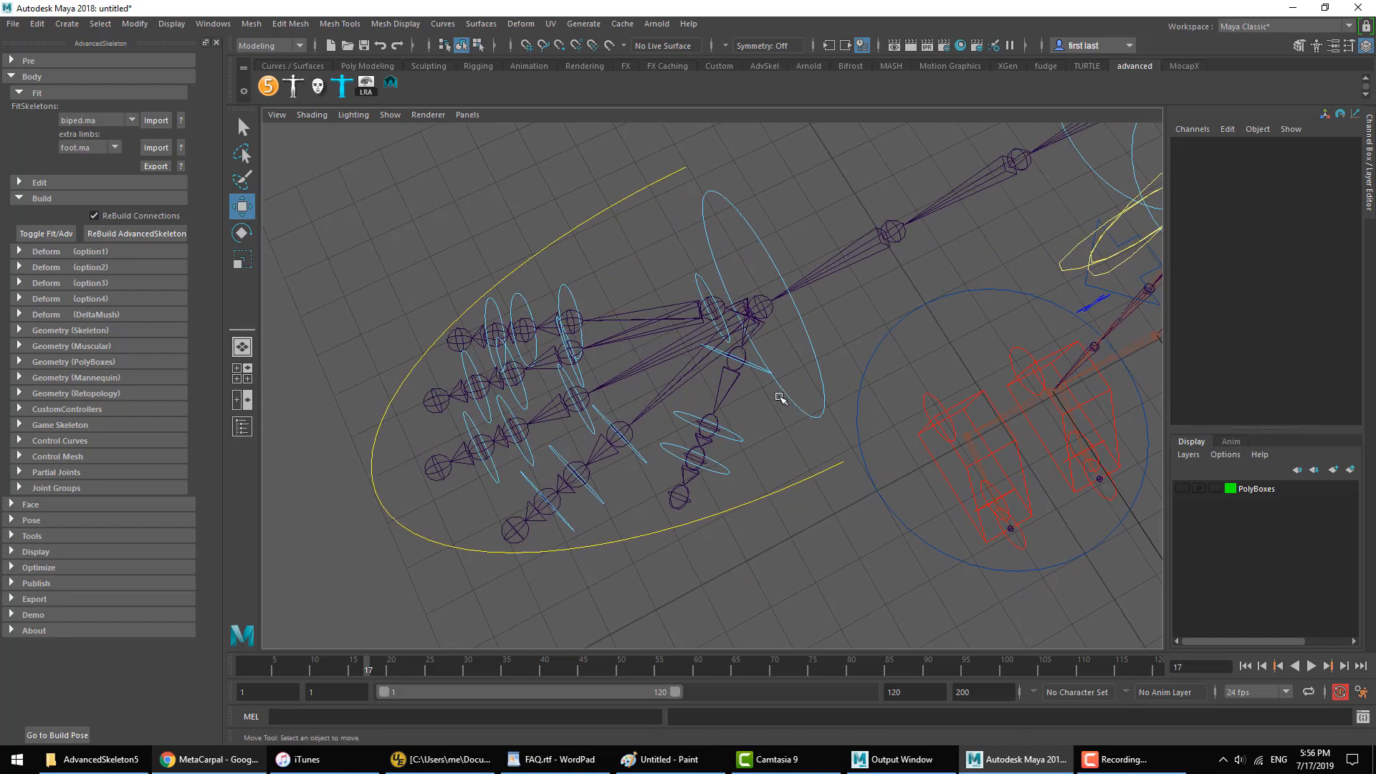
Step: Try rotating the right thumb's base control FKThumbFinger1_R, undo the rotation and clear the selection
alt+drag(781, 396, 658, 369)
click(714, 390)
key(e)
key(ctrl+z)
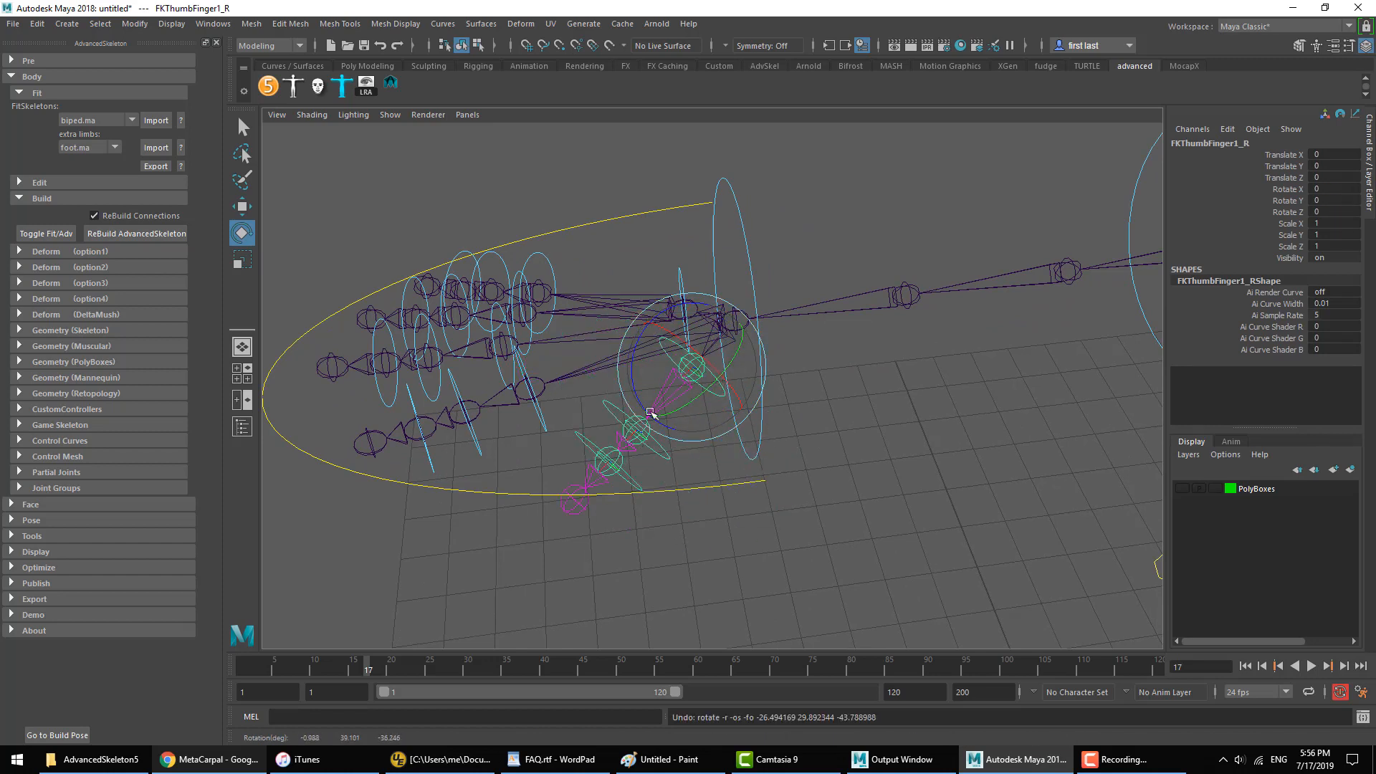
click(873, 201)
alt+drag(682, 285, 731, 292)
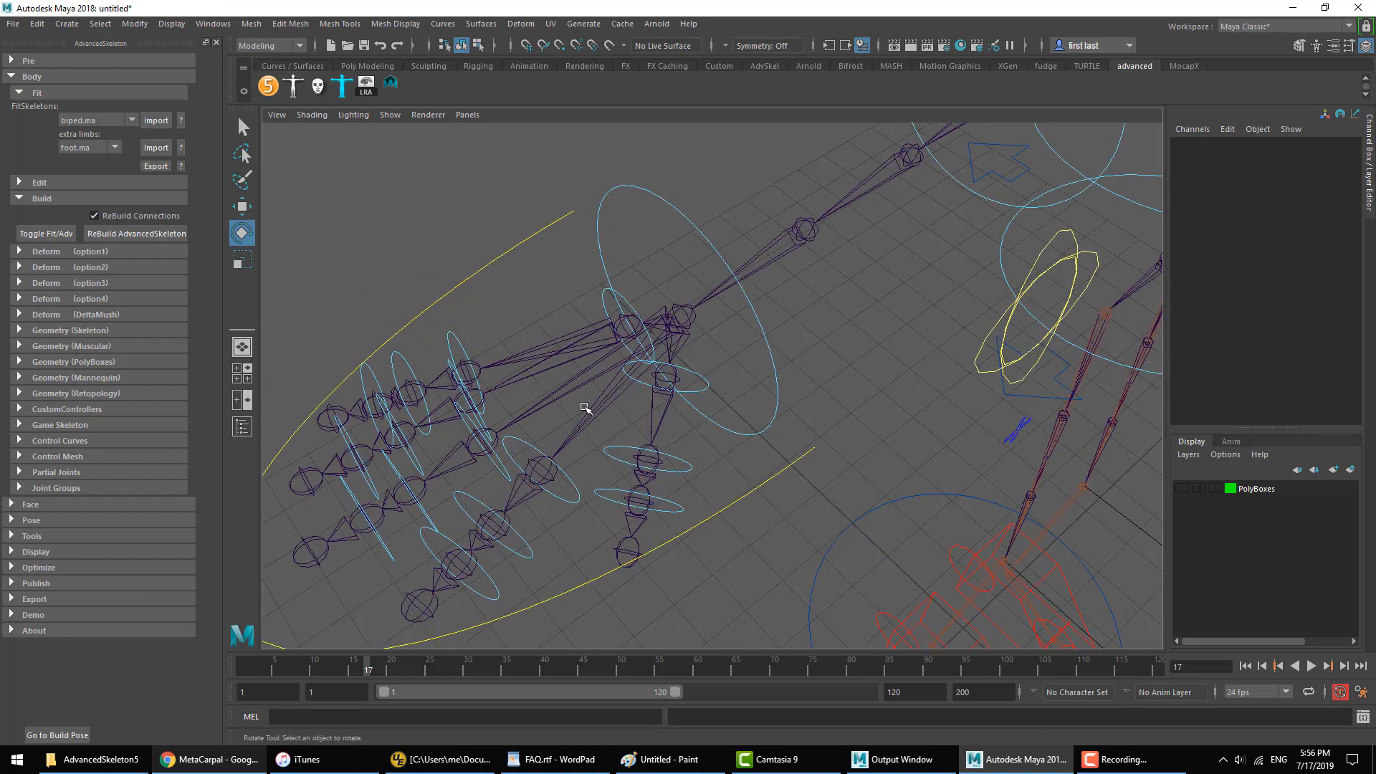
Step: Select the right hand's FKCup_R control and examine which finger joints follow it
click(600, 296)
alt+drag(601, 296, 634, 351)
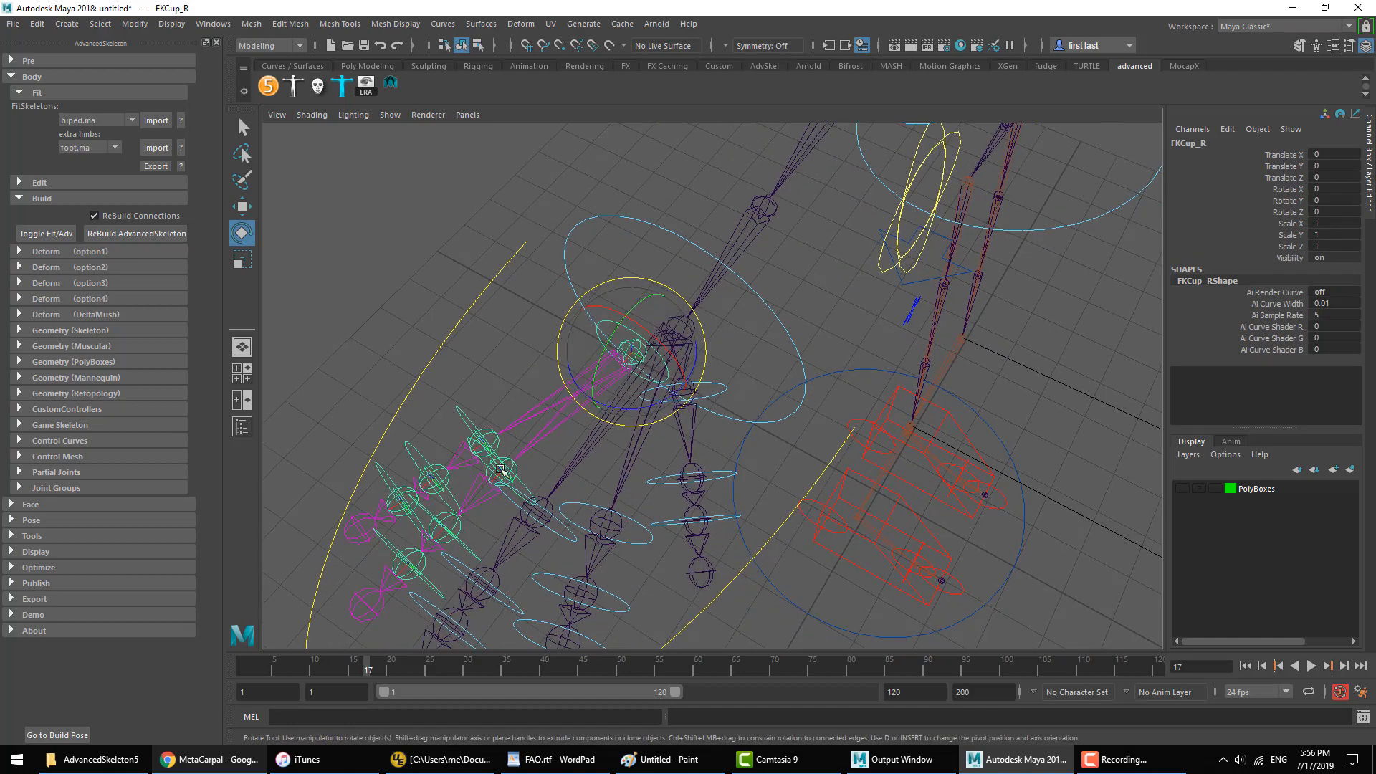
alt+drag(704, 447, 660, 429)
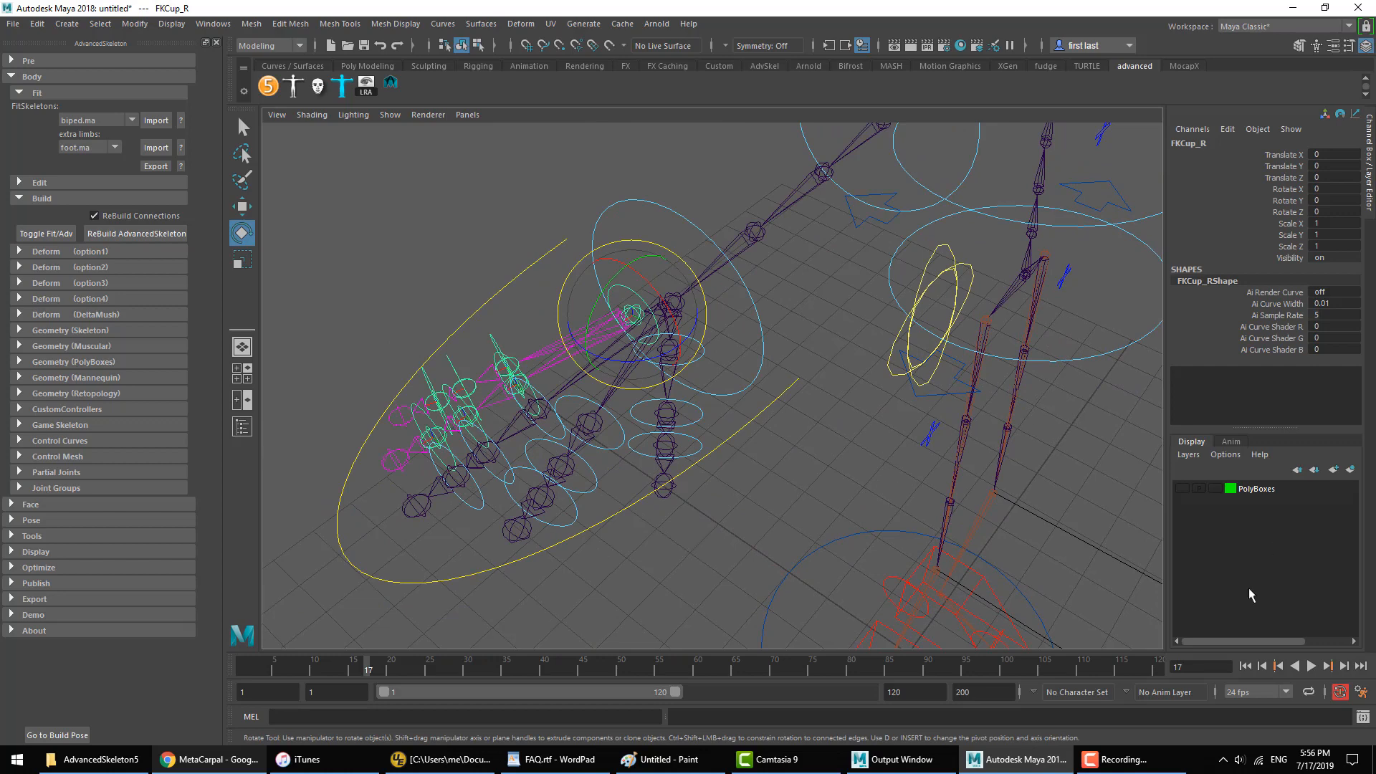
Step: Show the PolyBoxes layer again and set the Cup attribute of the Fingers_R control to 10
click(1184, 489)
click(786, 380)
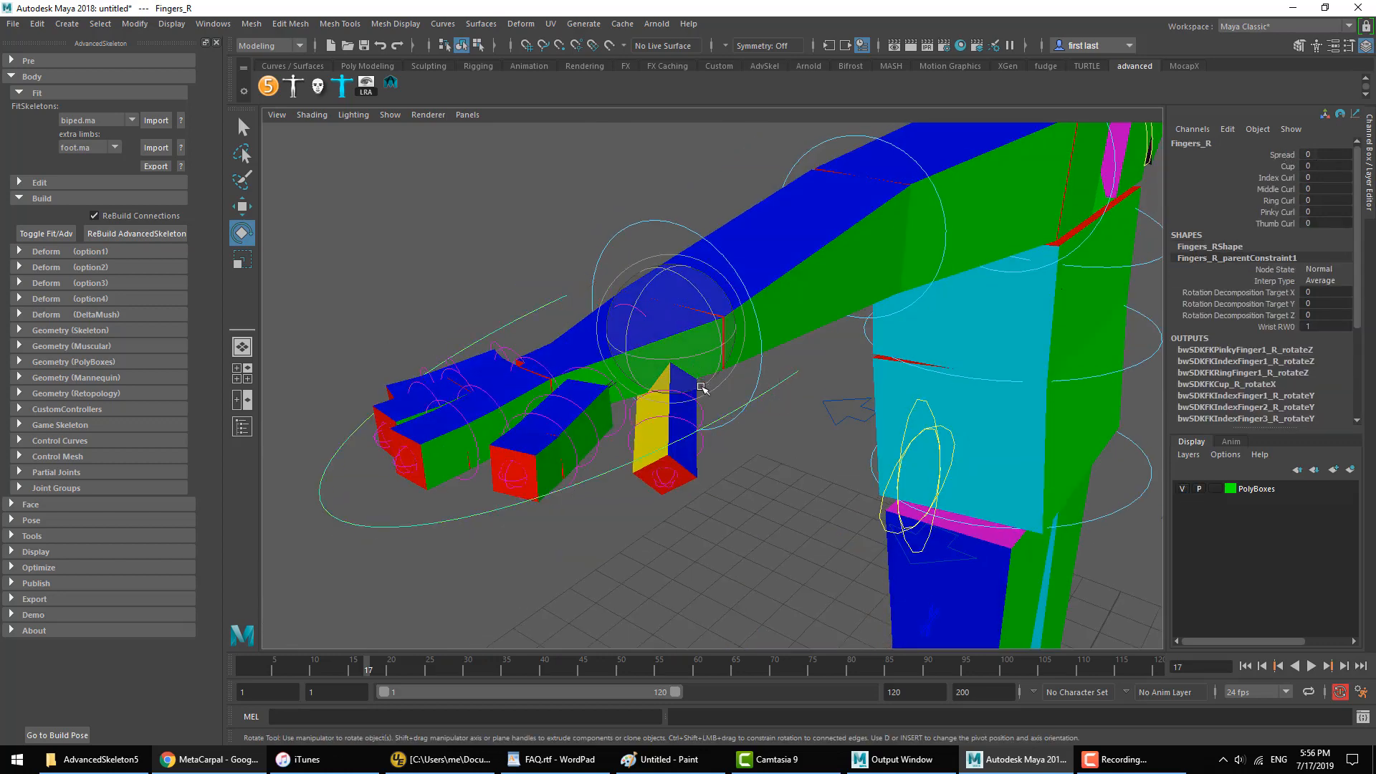
alt+drag(811, 390, 649, 363)
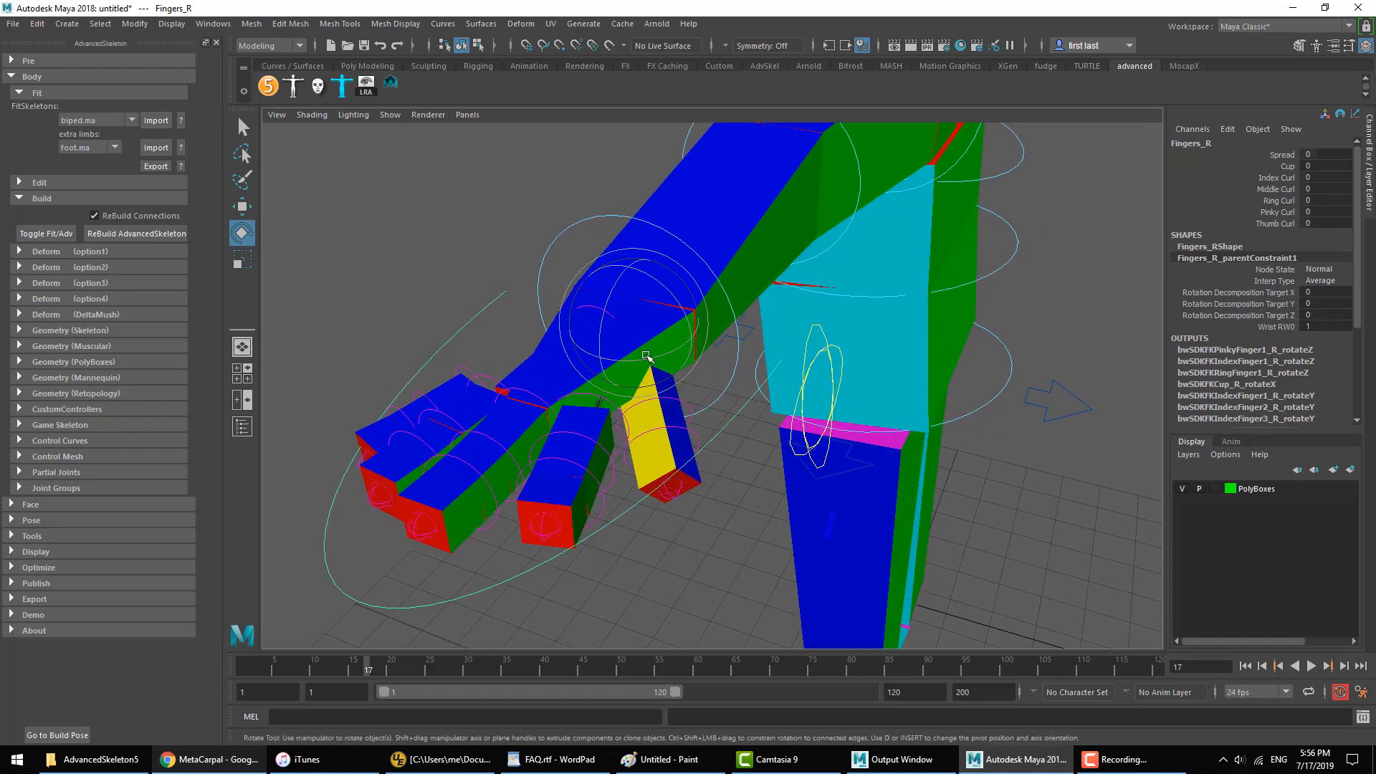
click(1285, 168)
middle_drag(624, 479, 684, 478)
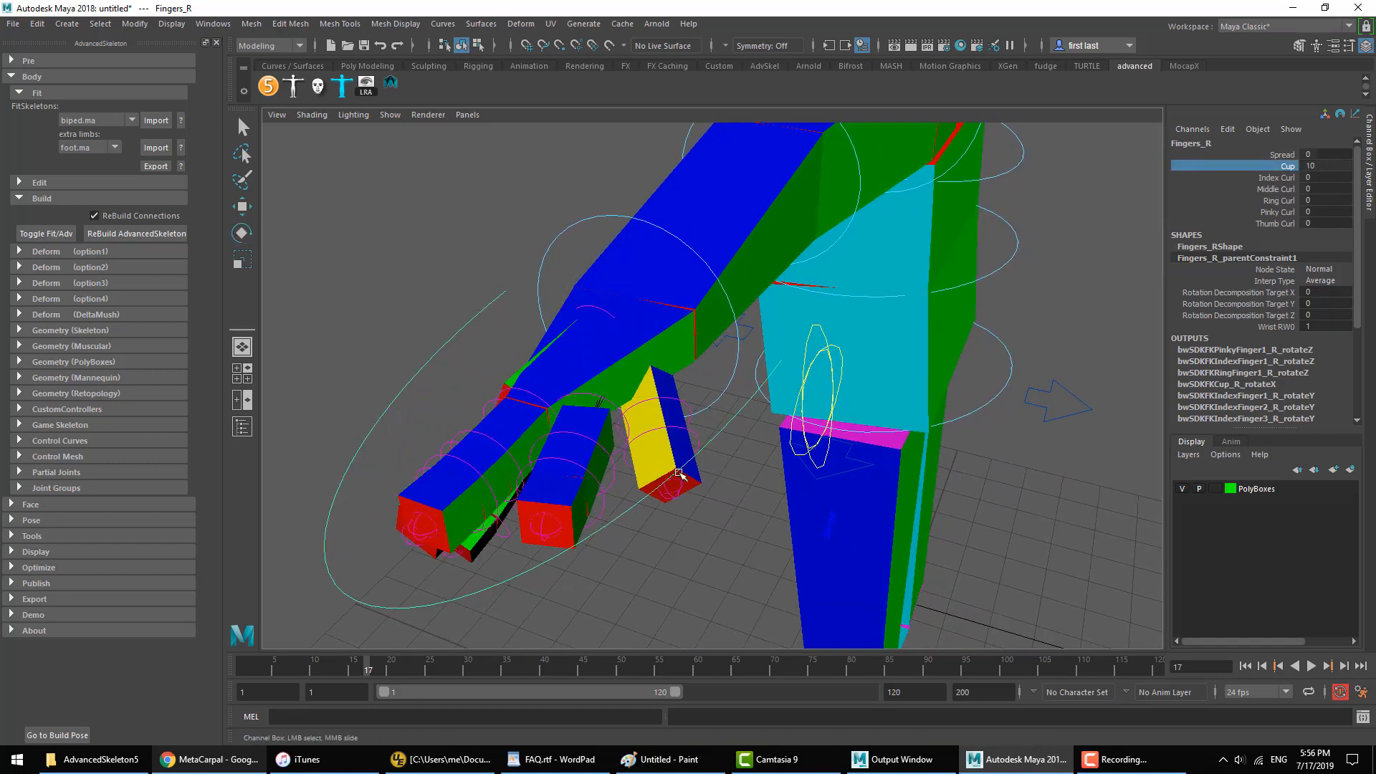
Step: Examine the cupped right hand and the rig's body from several angles
alt+drag(684, 478, 670, 360)
middle_drag(840, 380, 789, 384)
alt+drag(789, 384, 751, 498)
middle_drag(770, 467, 824, 461)
alt+drag(824, 461, 706, 354)
alt+right_drag(845, 381, 786, 384)
alt+middle_drag(786, 384, 485, 377)
alt+right_drag(660, 391, 635, 388)
alt+middle_drag(635, 388, 871, 440)
alt+right_drag(871, 439, 919, 448)
alt+middle_drag(946, 394, 878, 276)
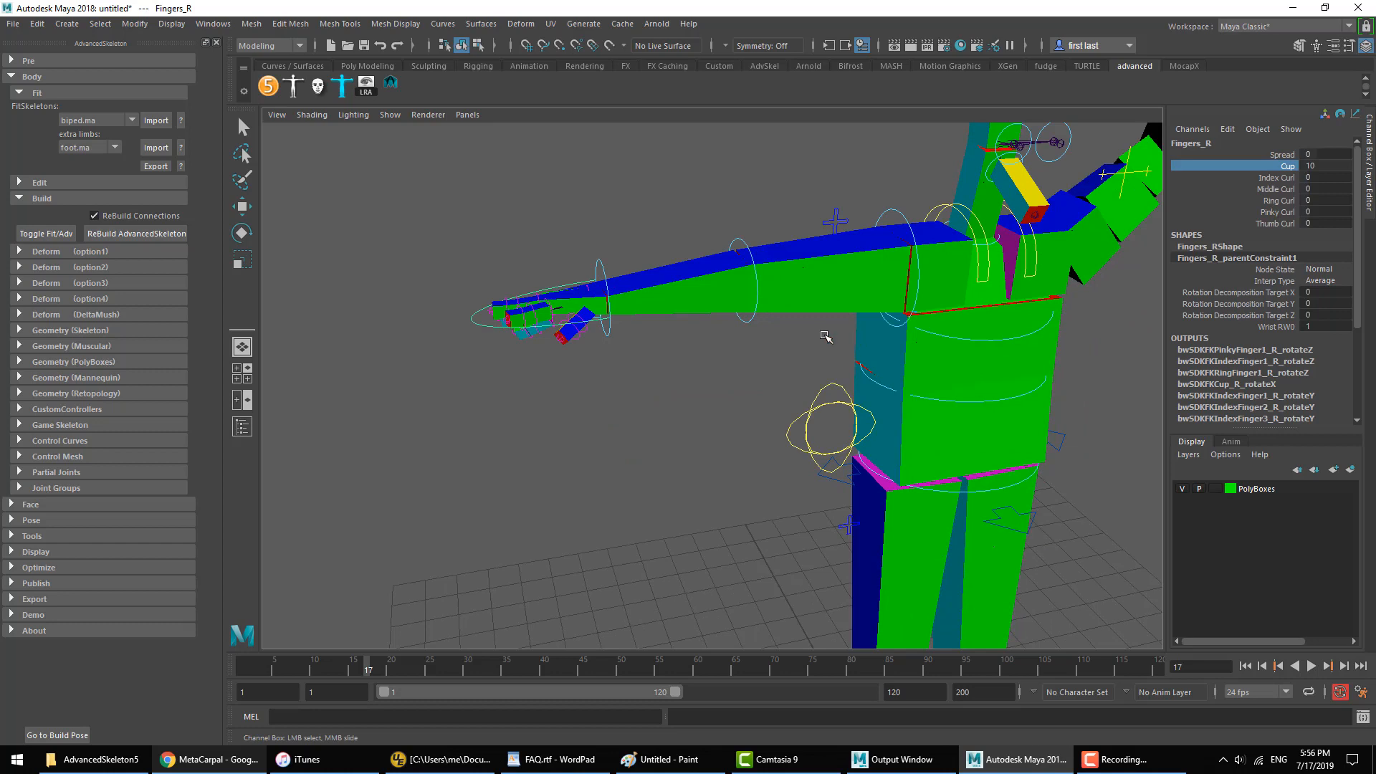
alt+drag(825, 336, 905, 356)
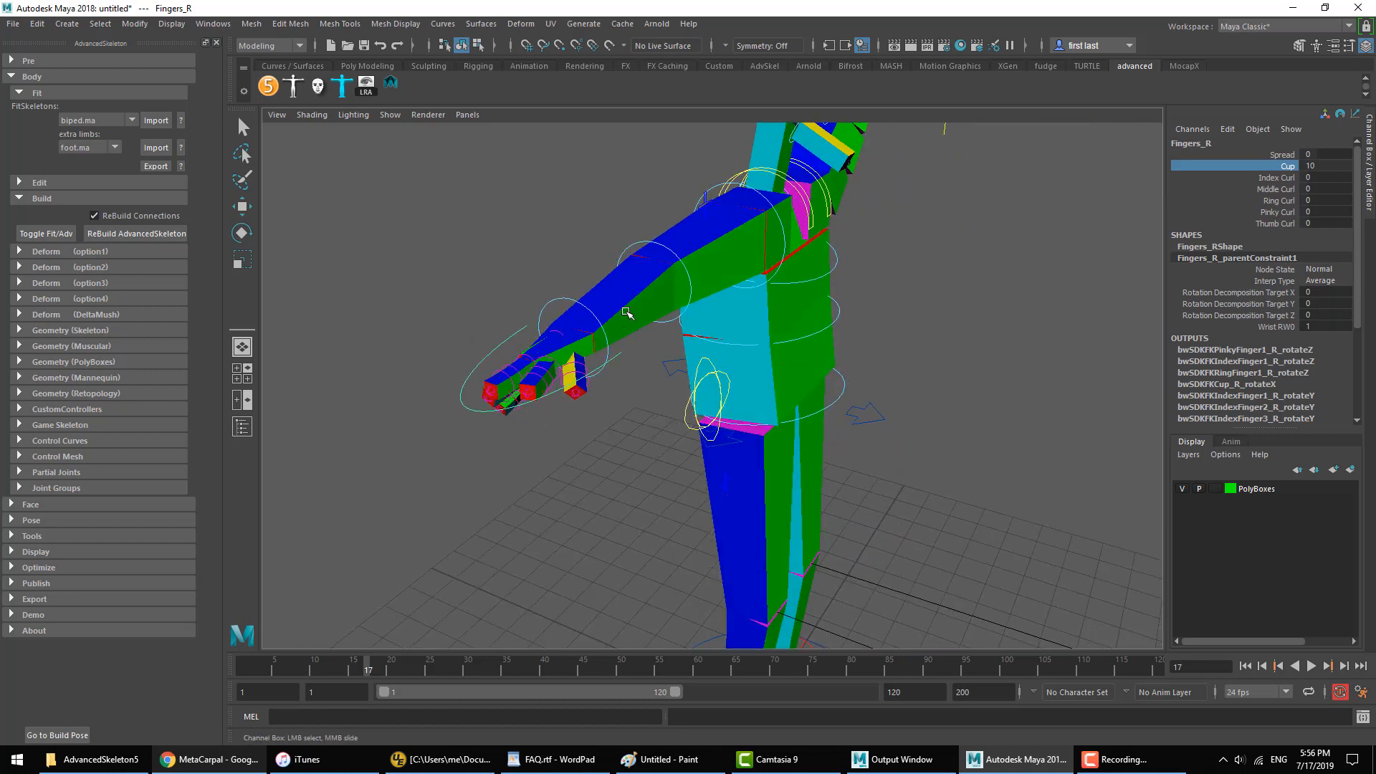
Step: Start a new scene without saving the current one, and import the biped.ma fit skeleton
click(36, 94)
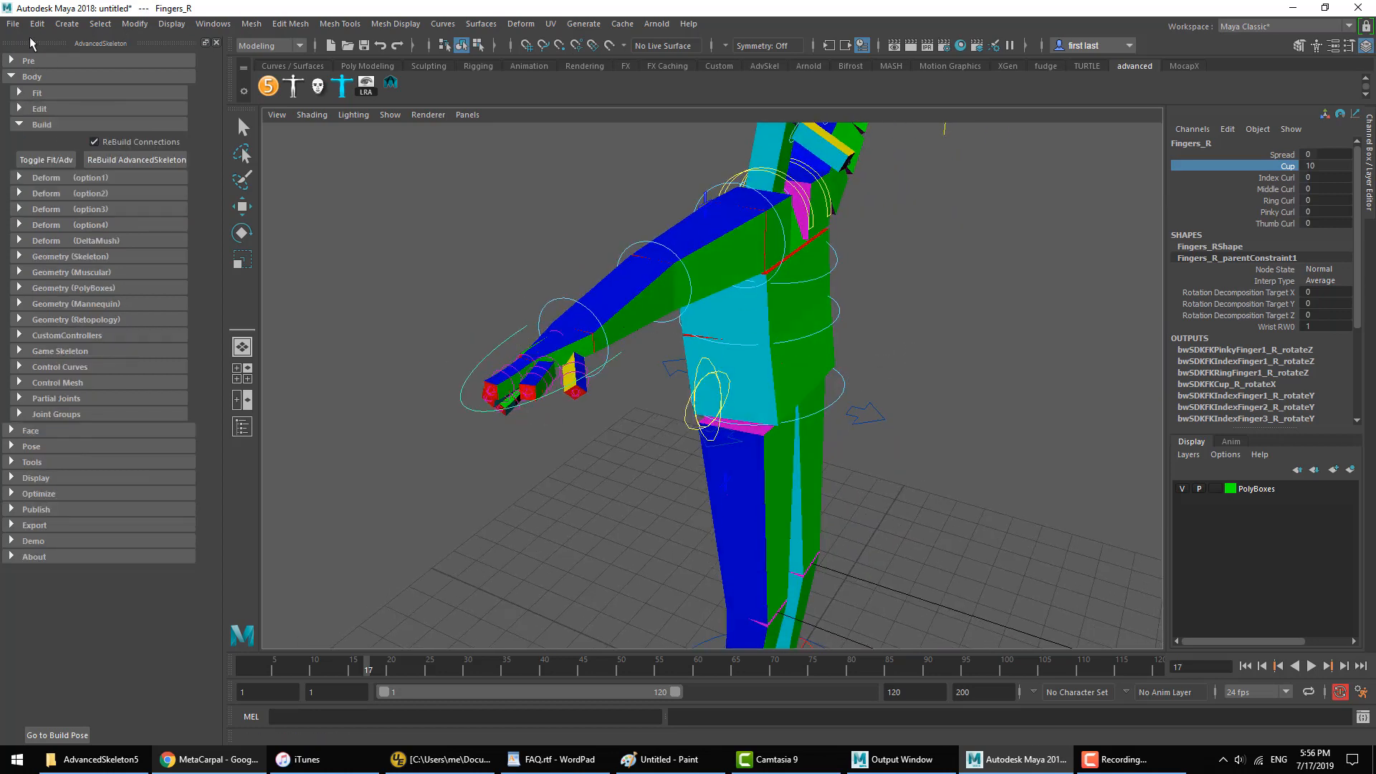
click(43, 123)
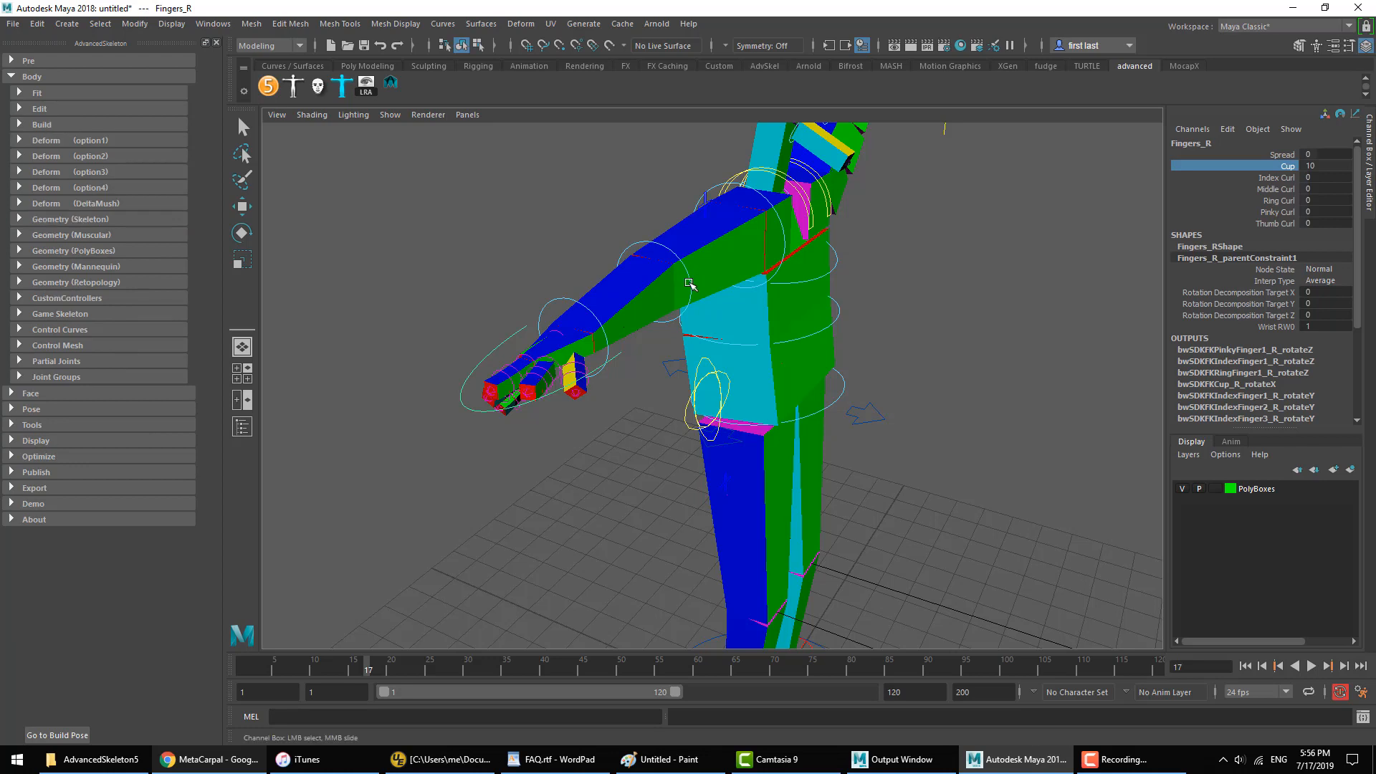
click(14, 24)
click(32, 39)
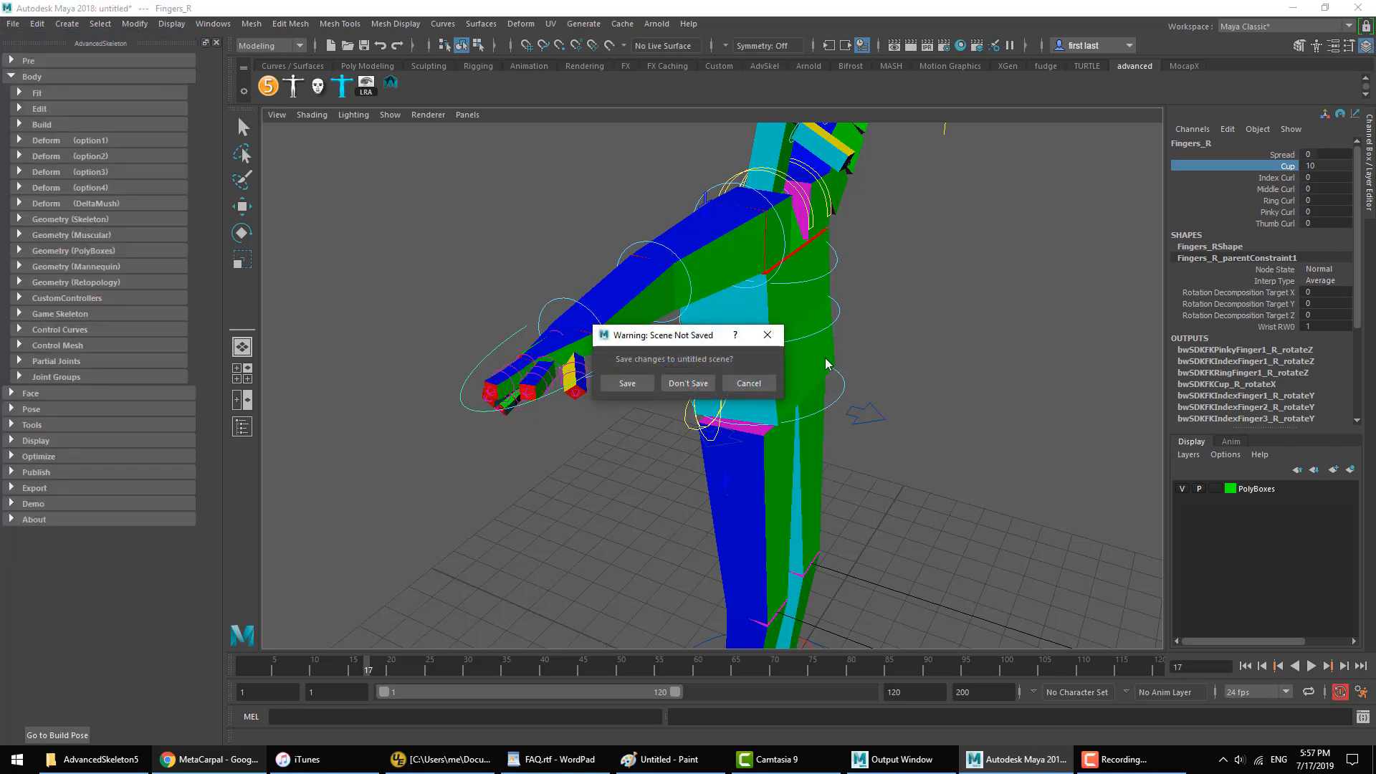
click(690, 383)
click(31, 93)
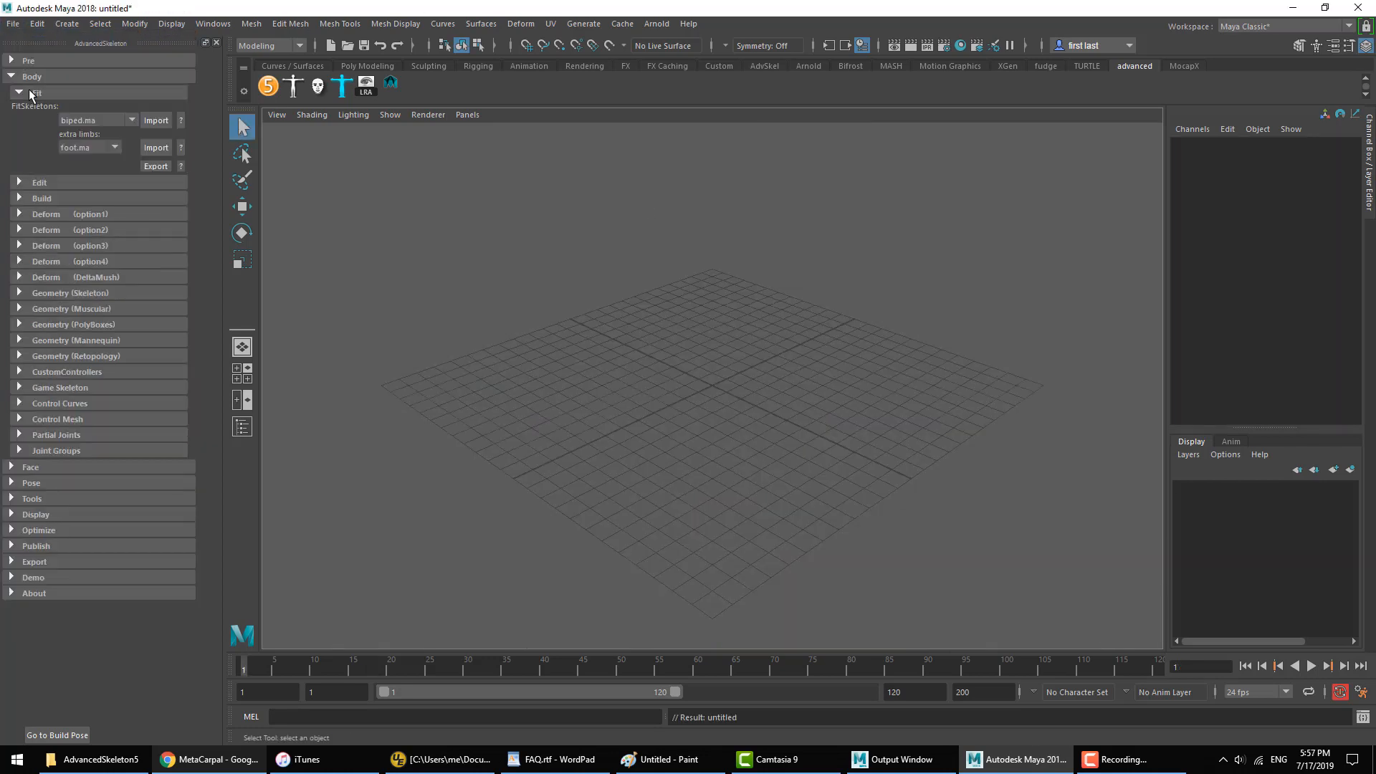
click(156, 120)
Step: Inspect the fit skeleton's hand joints up close, and frame the hand in the maximized top view
alt+middle_drag(680, 267, 670, 430)
alt+drag(670, 430, 897, 386)
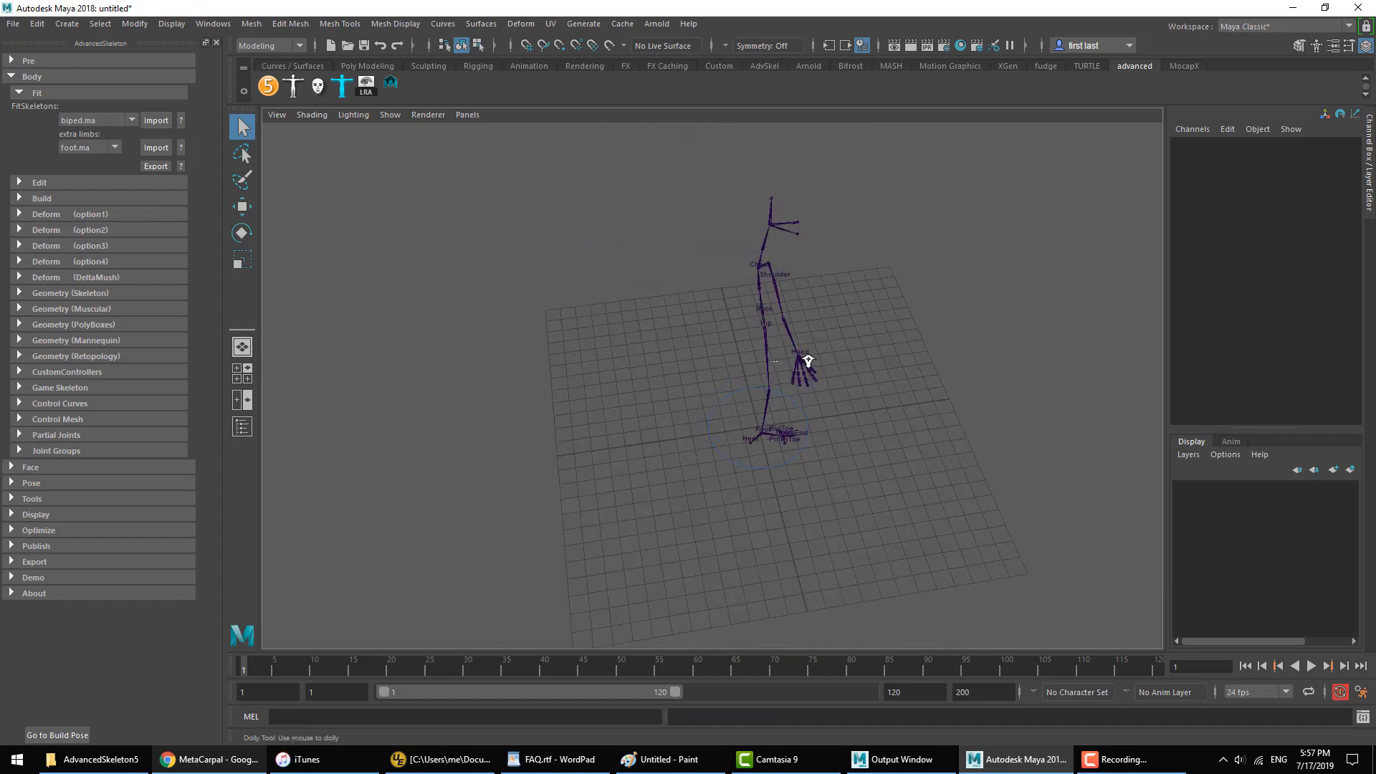
alt+middle_drag(804, 362, 717, 387)
alt+right_drag(717, 387, 846, 423)
alt+drag(846, 423, 594, 358)
alt+middle_drag(595, 358, 555, 417)
alt+drag(556, 417, 632, 381)
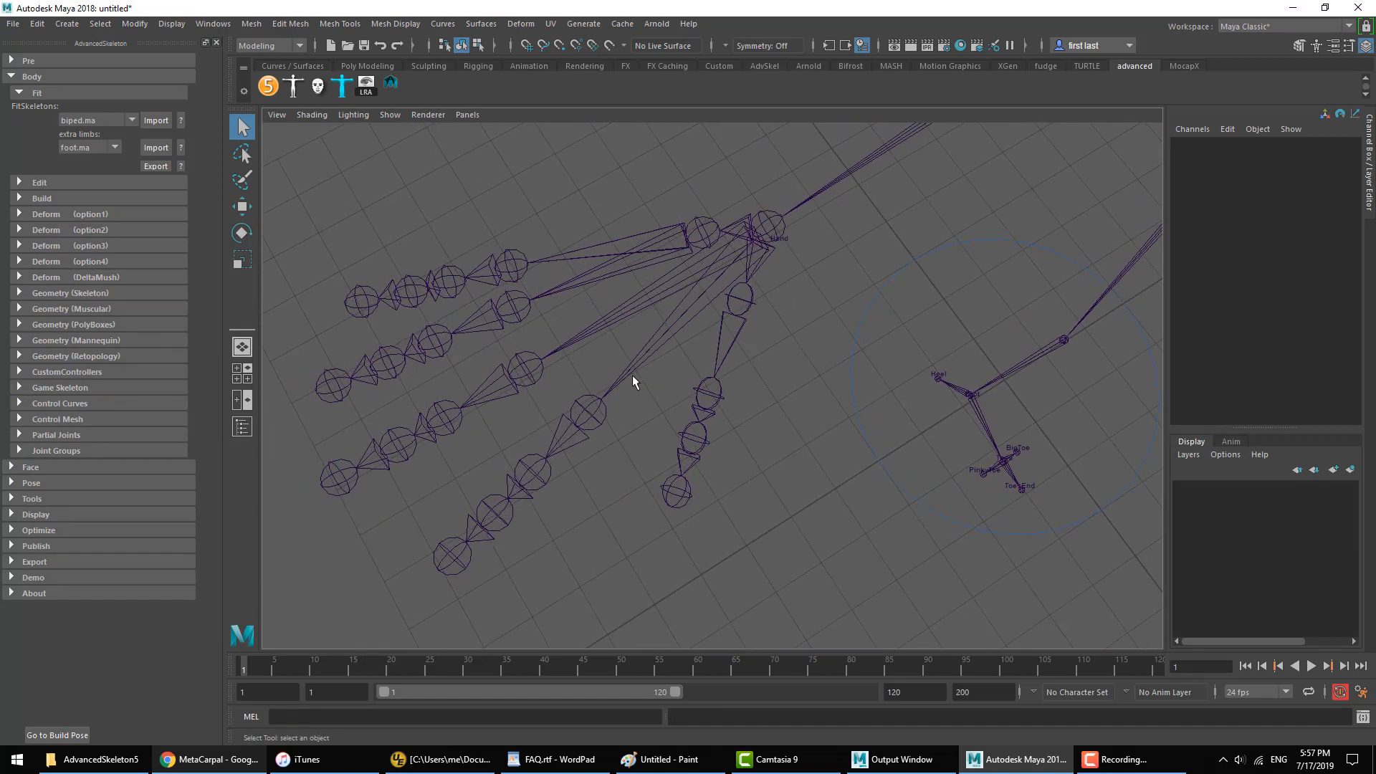
scroll(722, 318, down, 3)
key(space)
key(space)
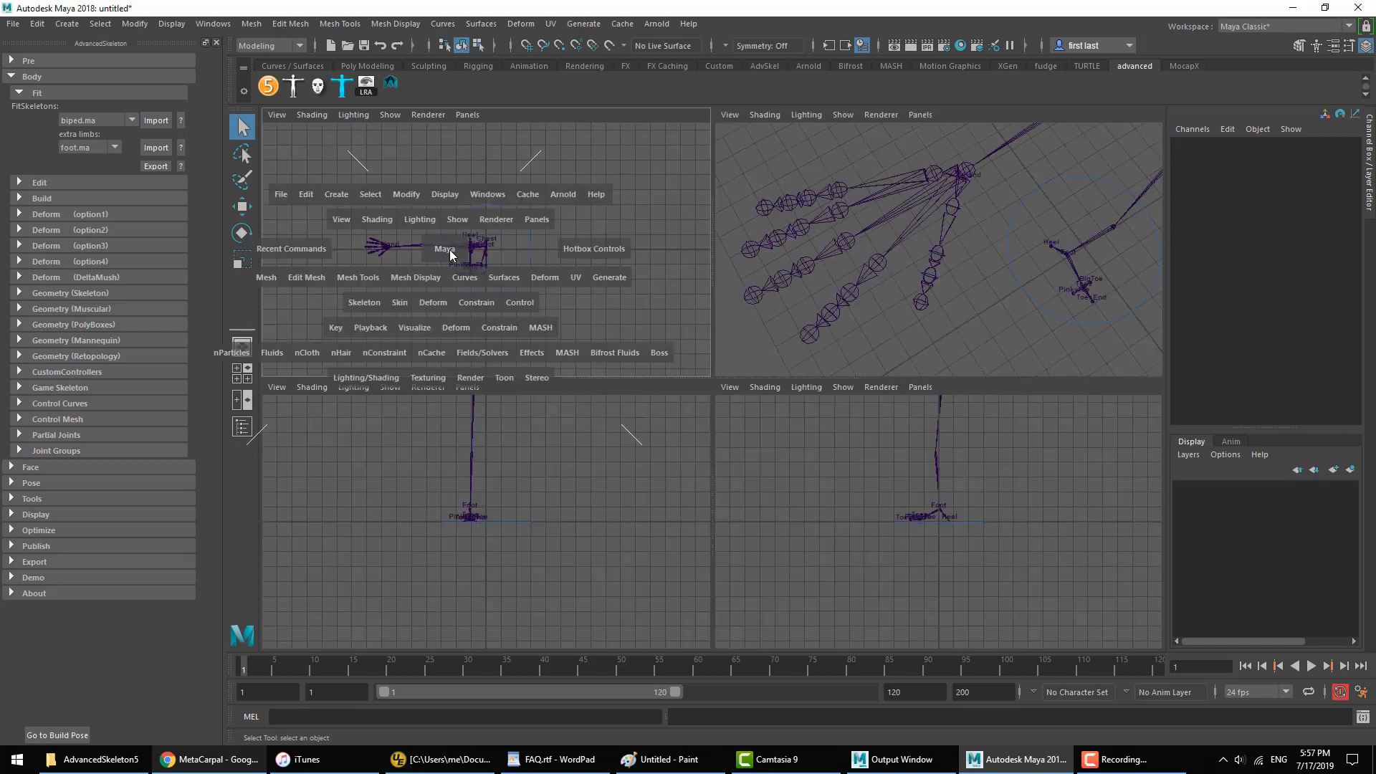
ctrl+alt+drag(460, 320, 517, 417)
alt+middle_drag(591, 409, 566, 334)
scroll(870, 301, down, 3)
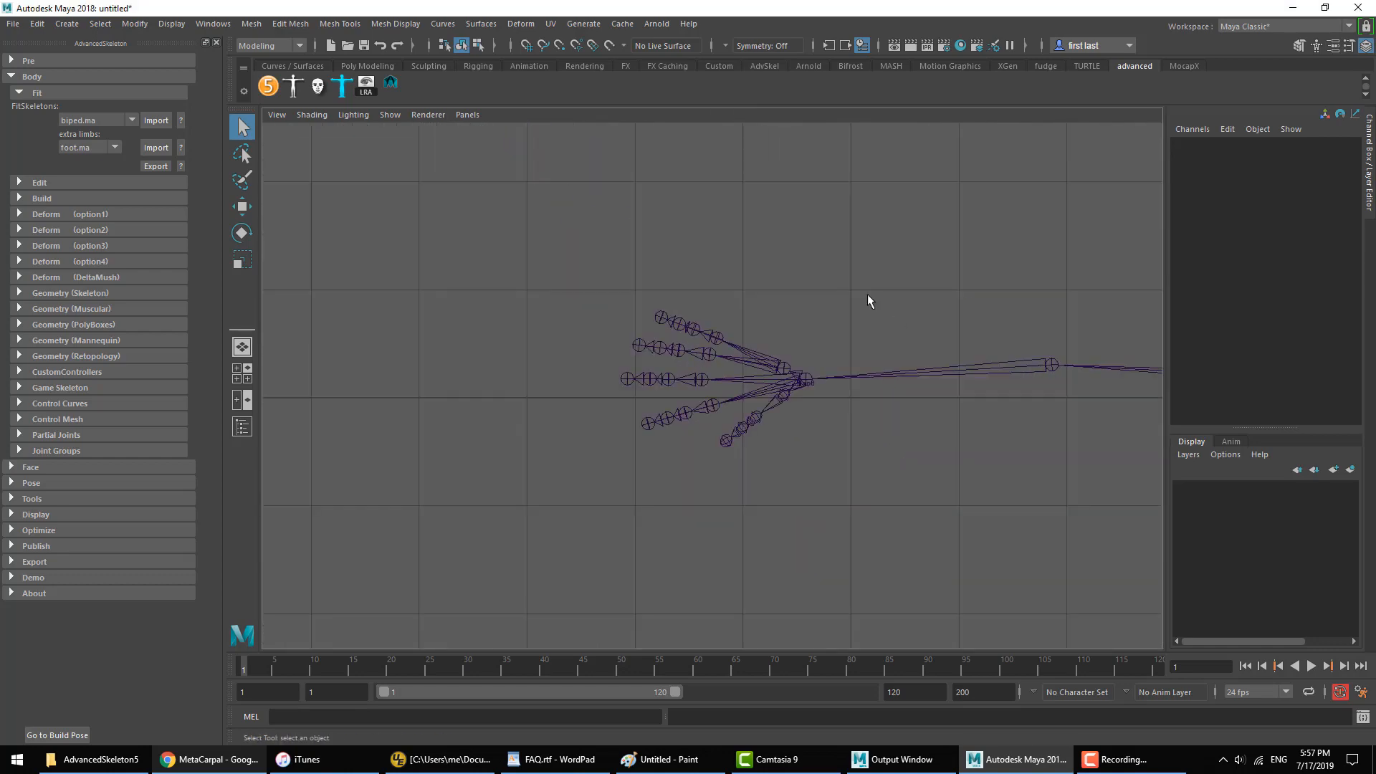
alt+middle_drag(791, 298, 779, 308)
alt+right_drag(675, 321, 953, 340)
Step: Place a separate new joint with the Joint Tool just beyond the Cup joint, on the pinky's metacarpal line
click(43, 182)
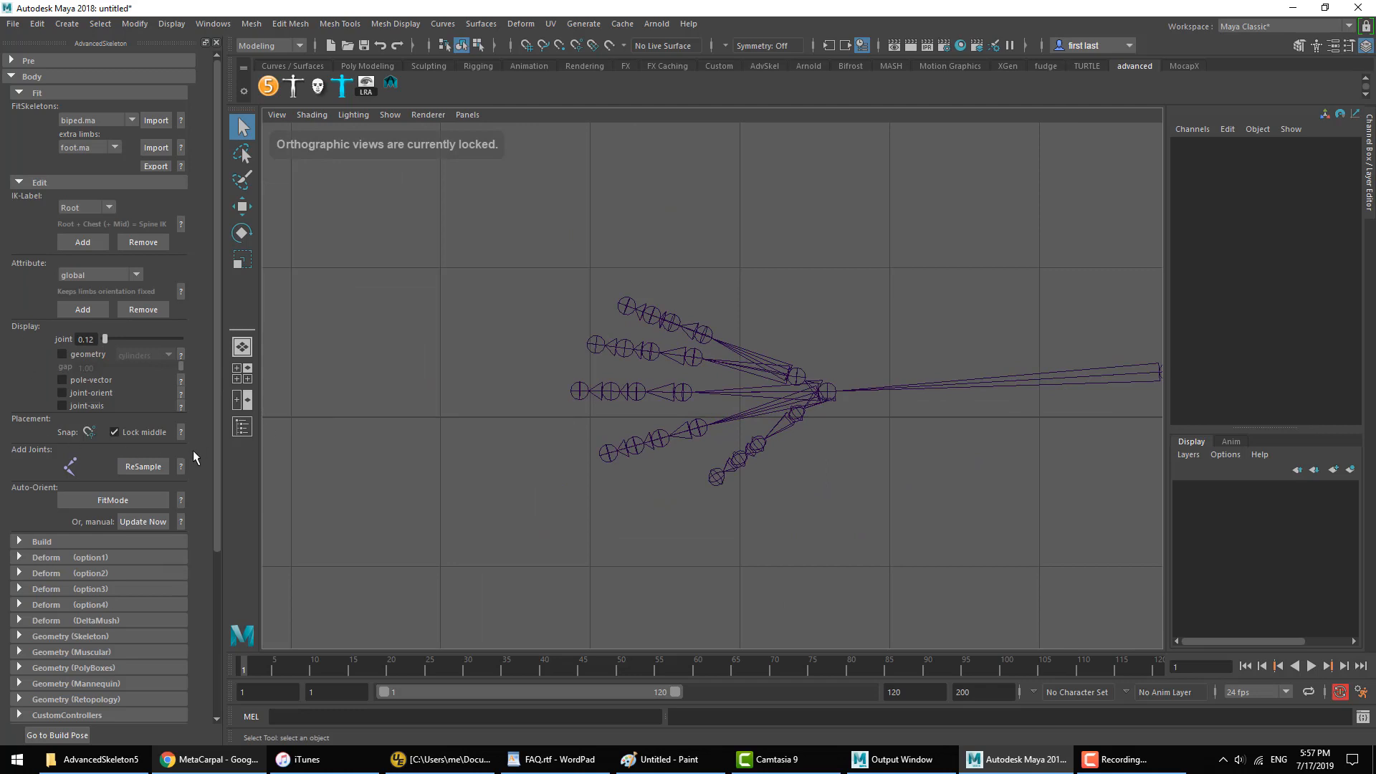
click(69, 466)
click(816, 245)
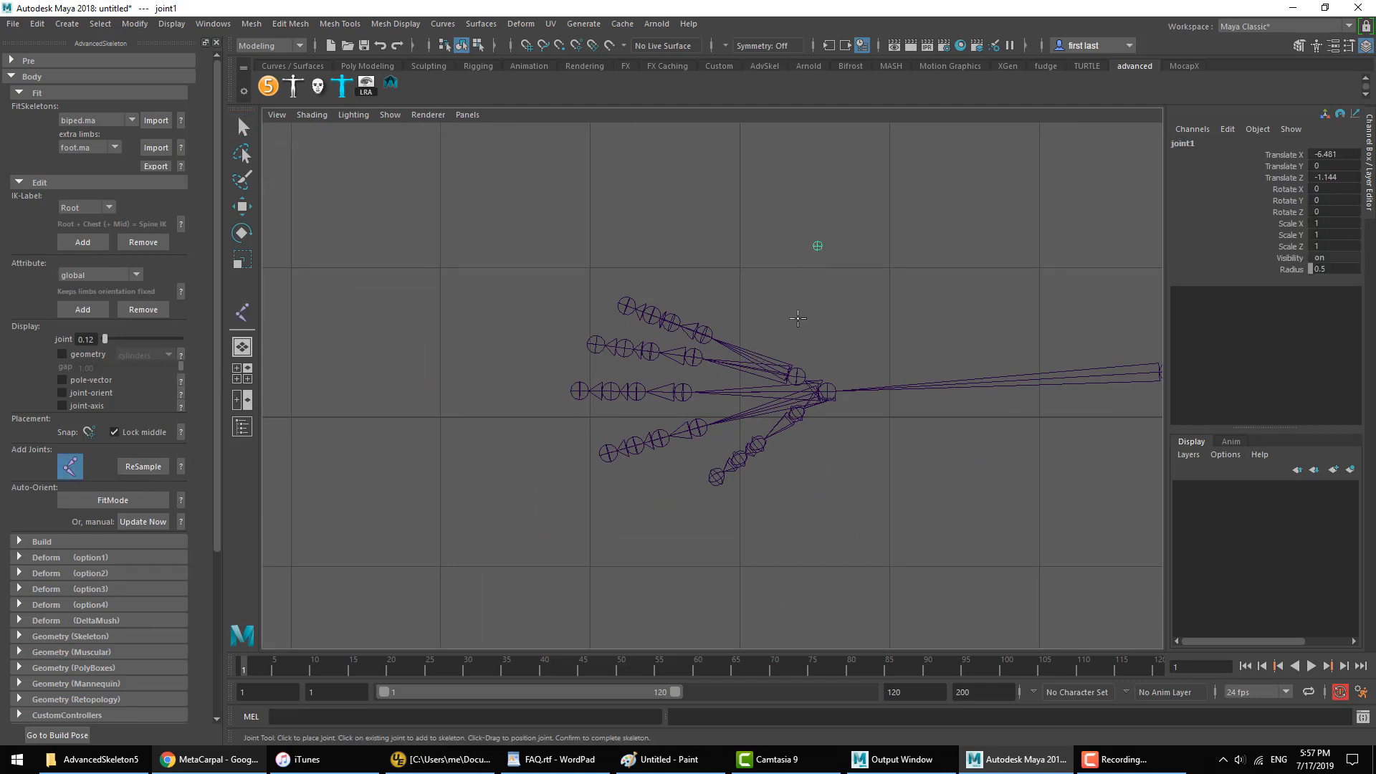
middle_drag(797, 318, 774, 380)
middle_drag(776, 318, 756, 376)
drag(783, 271, 784, 268)
key(q)
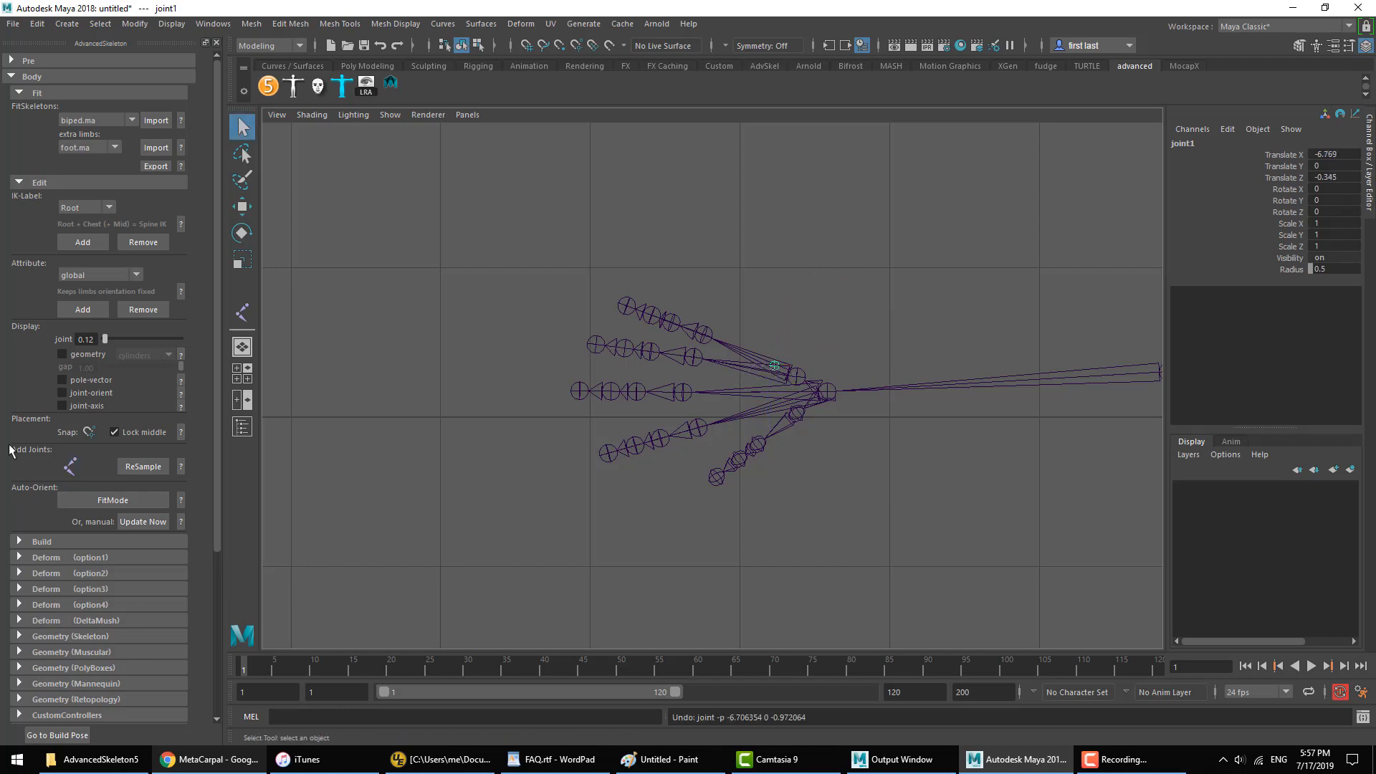
Step: Place three more separate joints near the wrist, on the metacarpal lines of the ring, middle and index fingers
click(69, 464)
click(776, 387)
click(780, 394)
key(q)
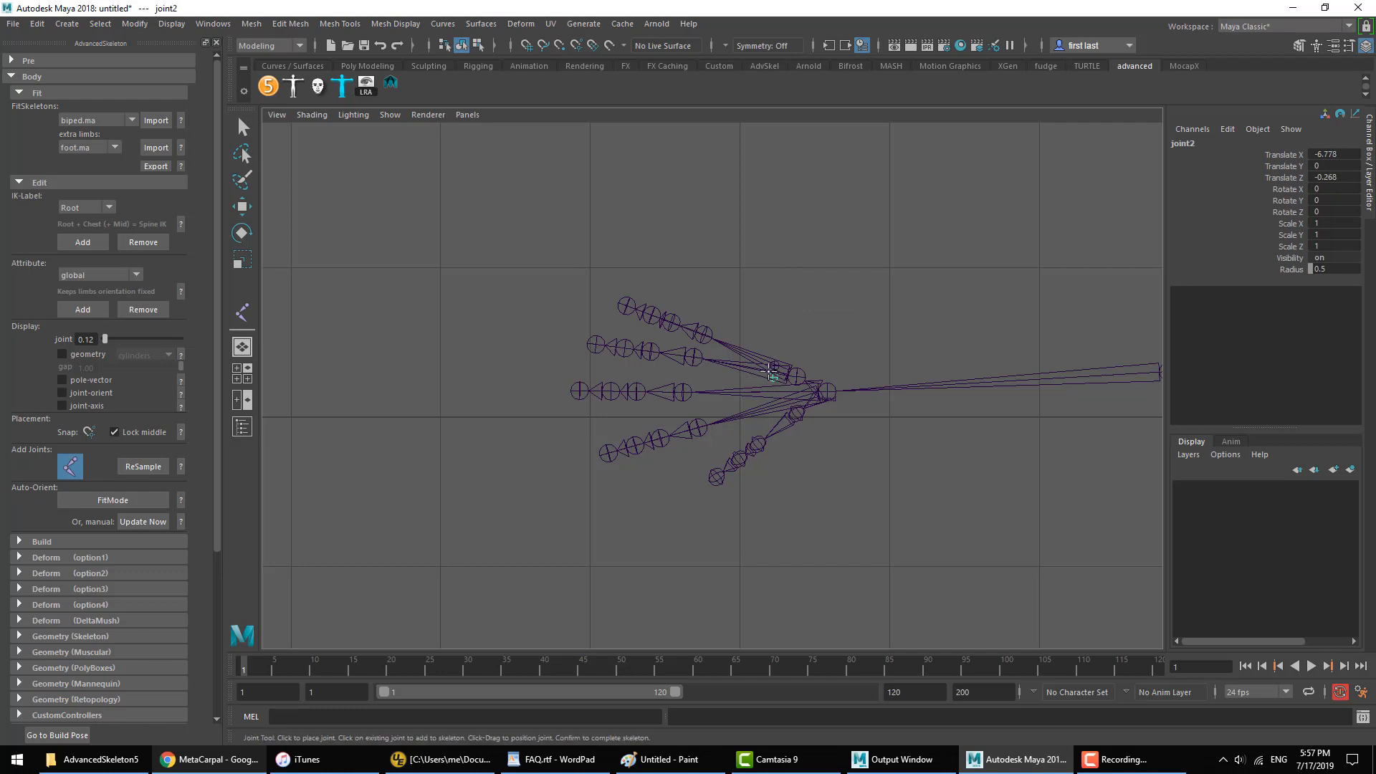
Step: Select joint1 through joint4 and raise them together to the height of the hand, about 13.7 in Translate Y
key(shift+o)
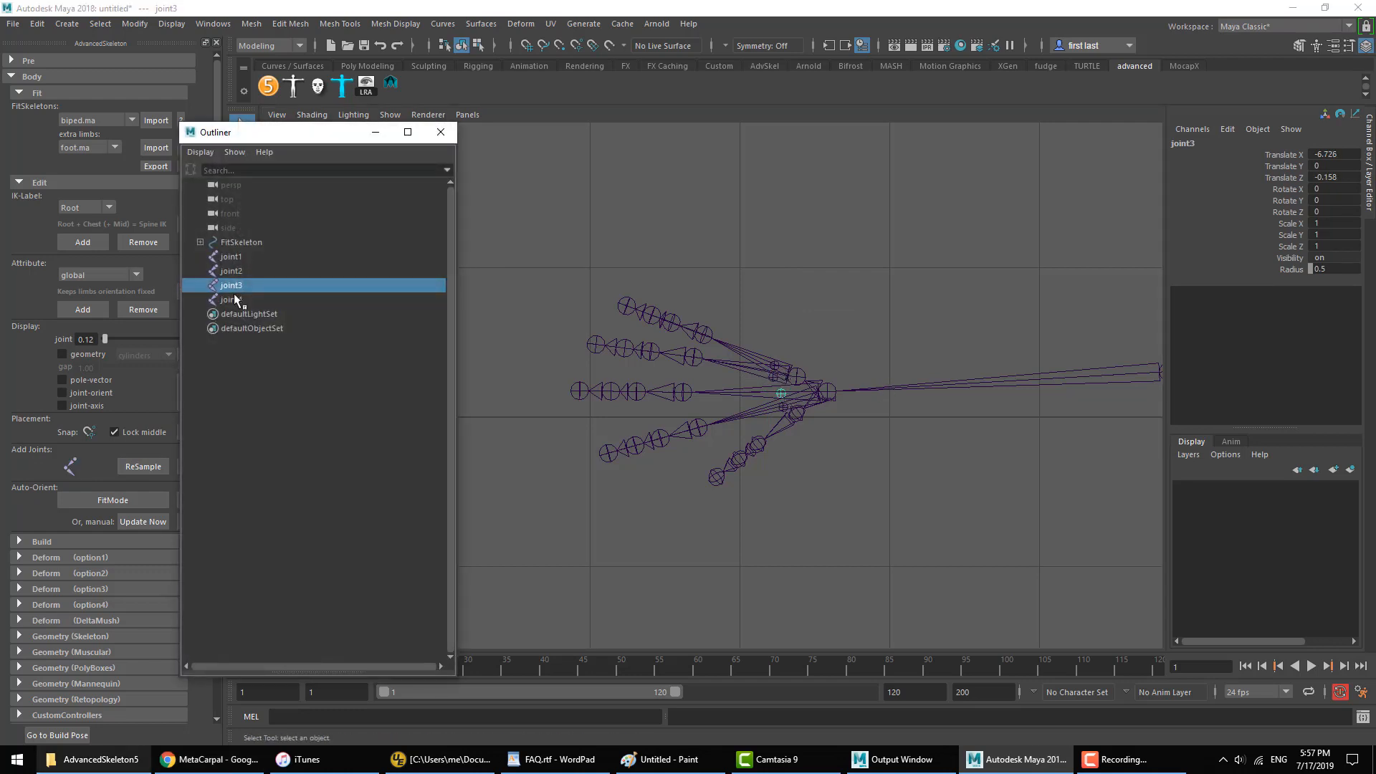
drag(248, 262, 252, 301)
click(439, 134)
key(space)
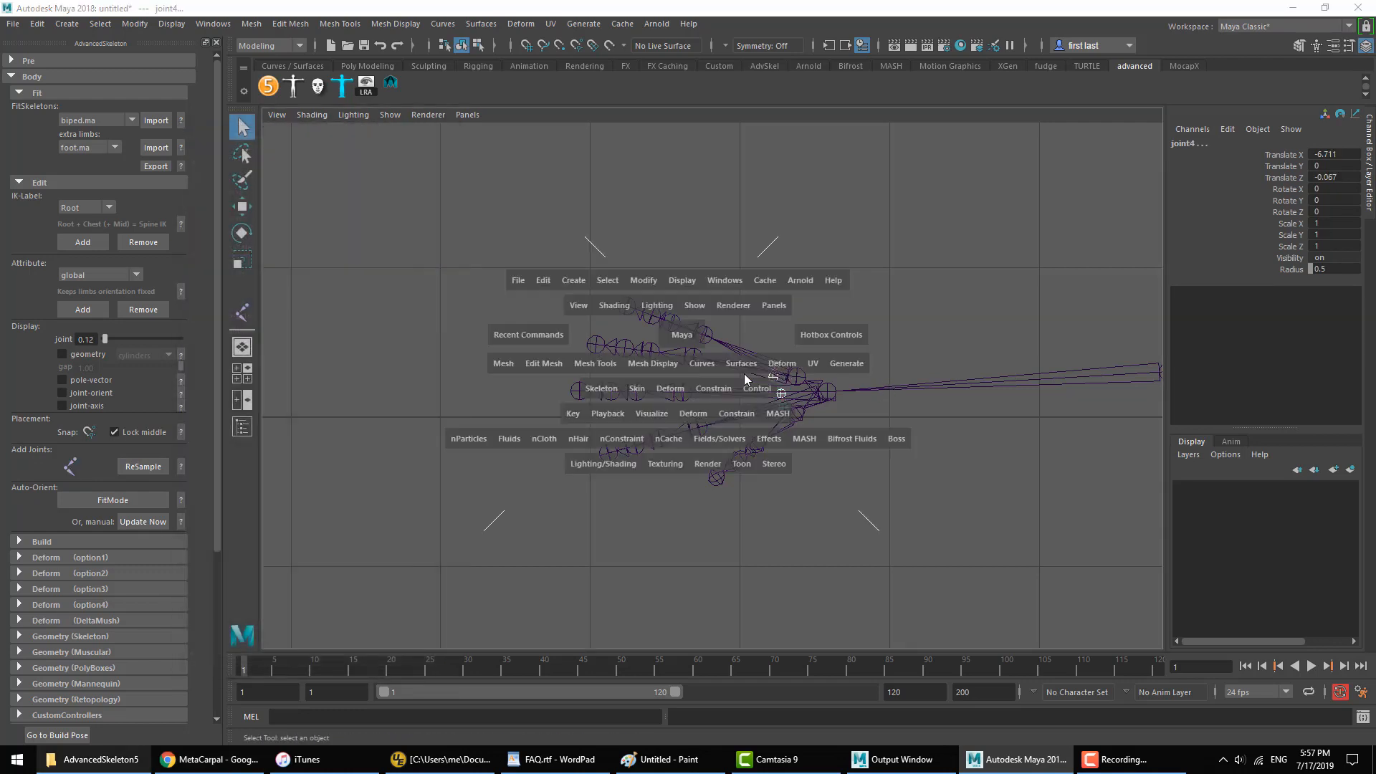
key(w)
scroll(525, 501, down, 7)
drag(451, 452, 454, 381)
key(space)
alt+drag(734, 359, 733, 280)
key(space)
key(space)
alt+right_drag(703, 394, 934, 368)
alt+middle_drag(934, 367, 847, 328)
Step: Parent joint1 and joint2 to the Cup joint of the fit skeleton
key(shift+o)
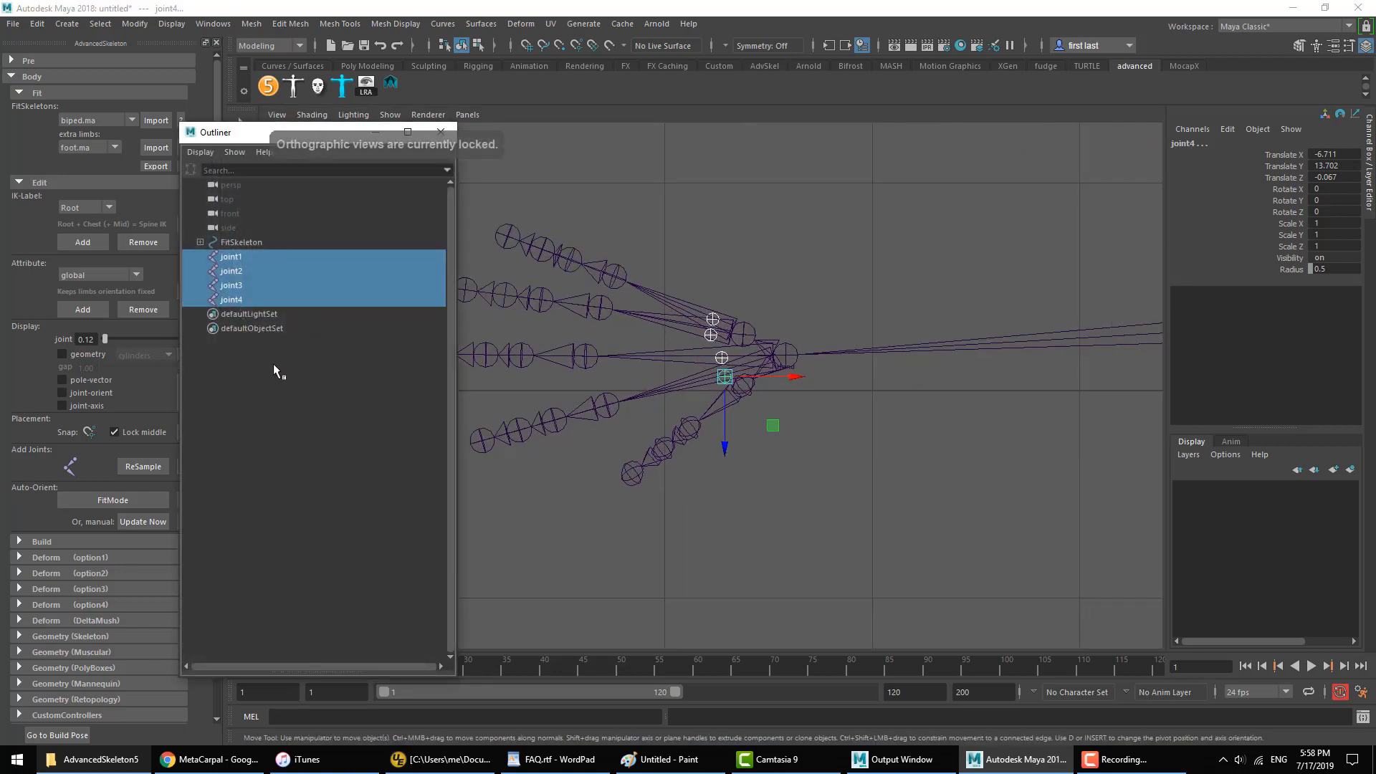
click(720, 319)
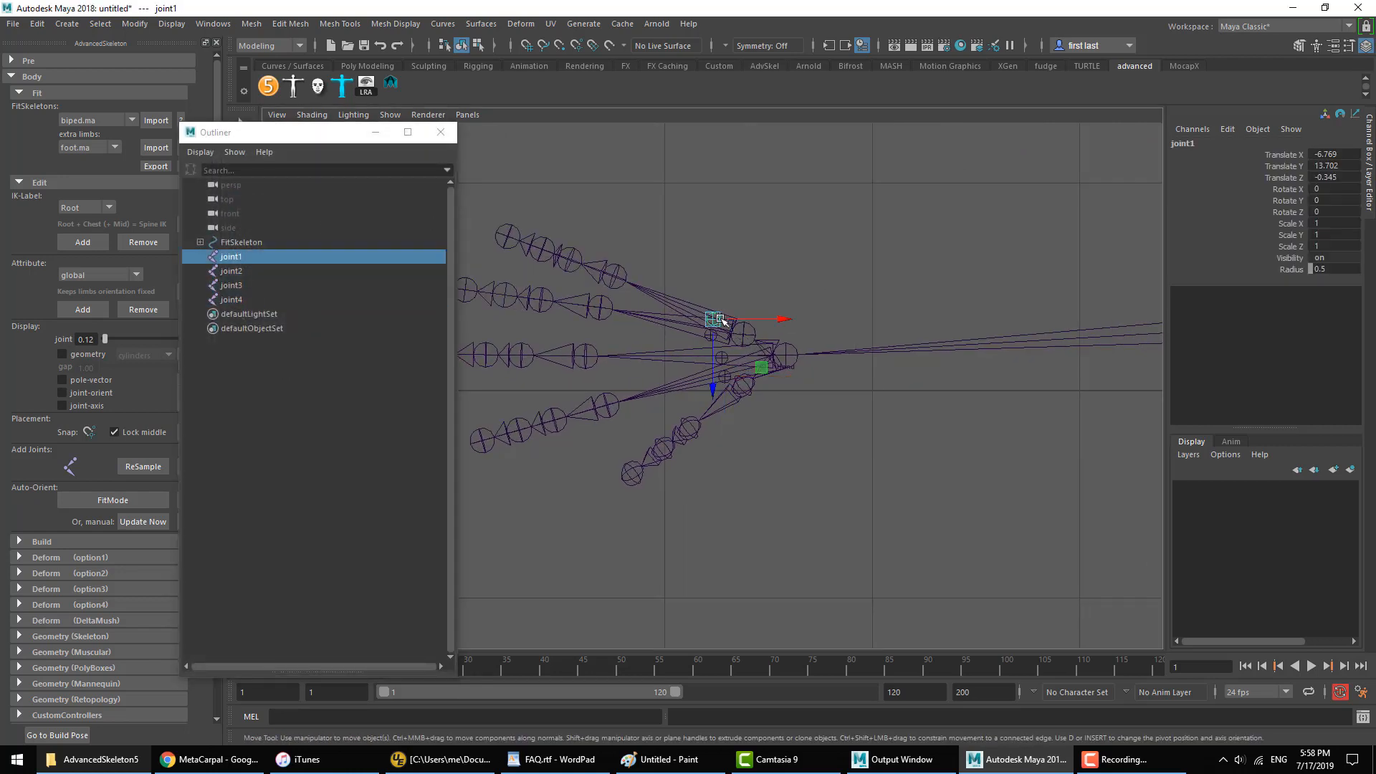
shift+click(708, 336)
shift+click(740, 322)
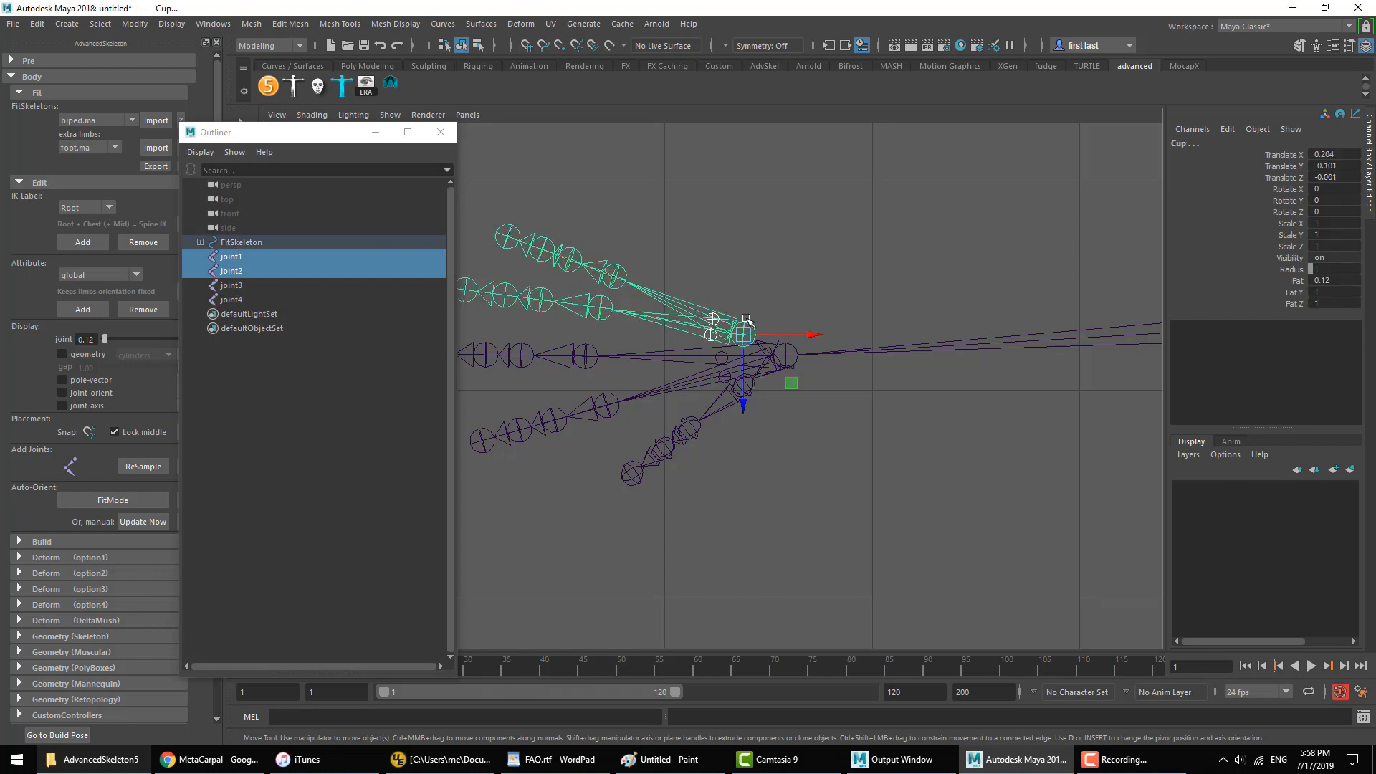
key(p)
Step: Parent joint3 and joint4 to the Wrist joint of the fit skeleton
click(723, 359)
shift+click(725, 377)
shift+click(694, 384)
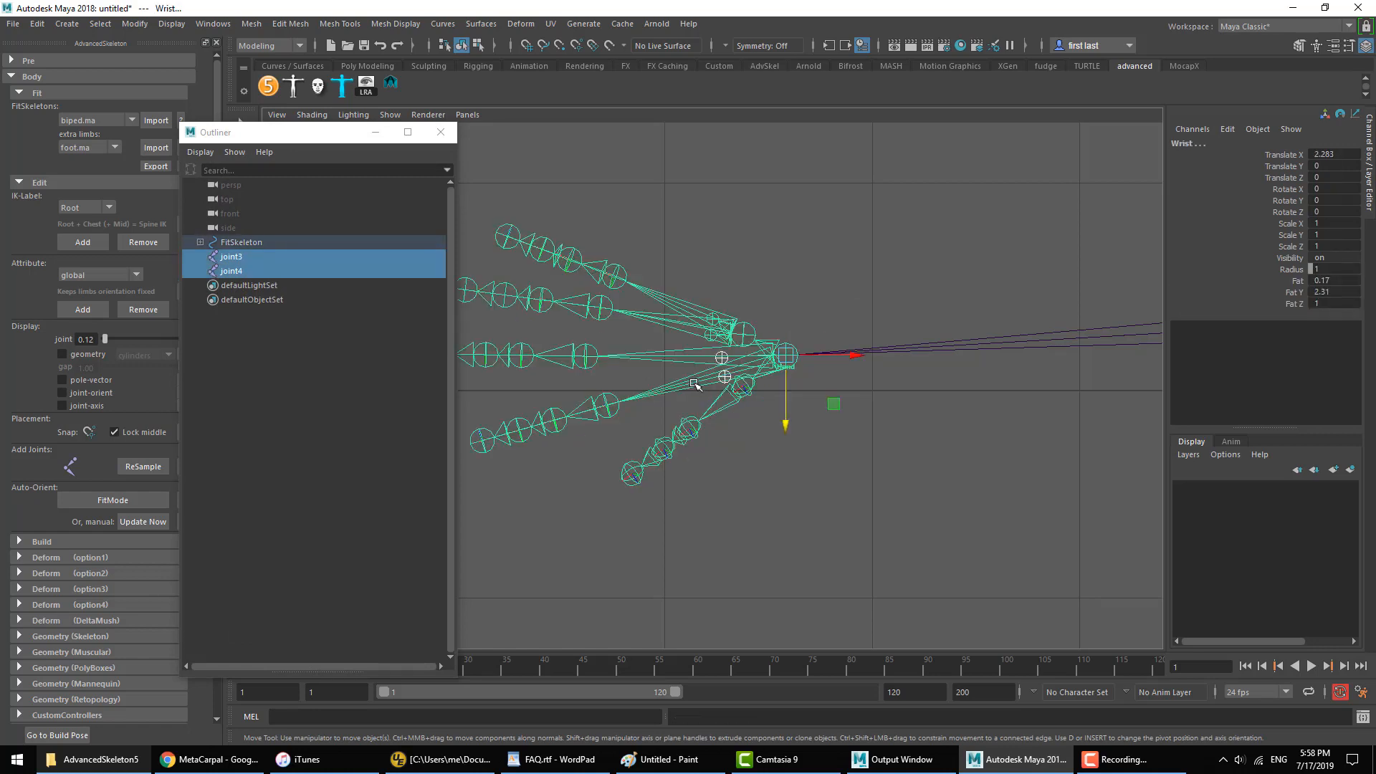
key(p)
Step: Parent the pinky finger chain to joint1 and the ring finger chain to joint2
click(622, 278)
click(711, 318)
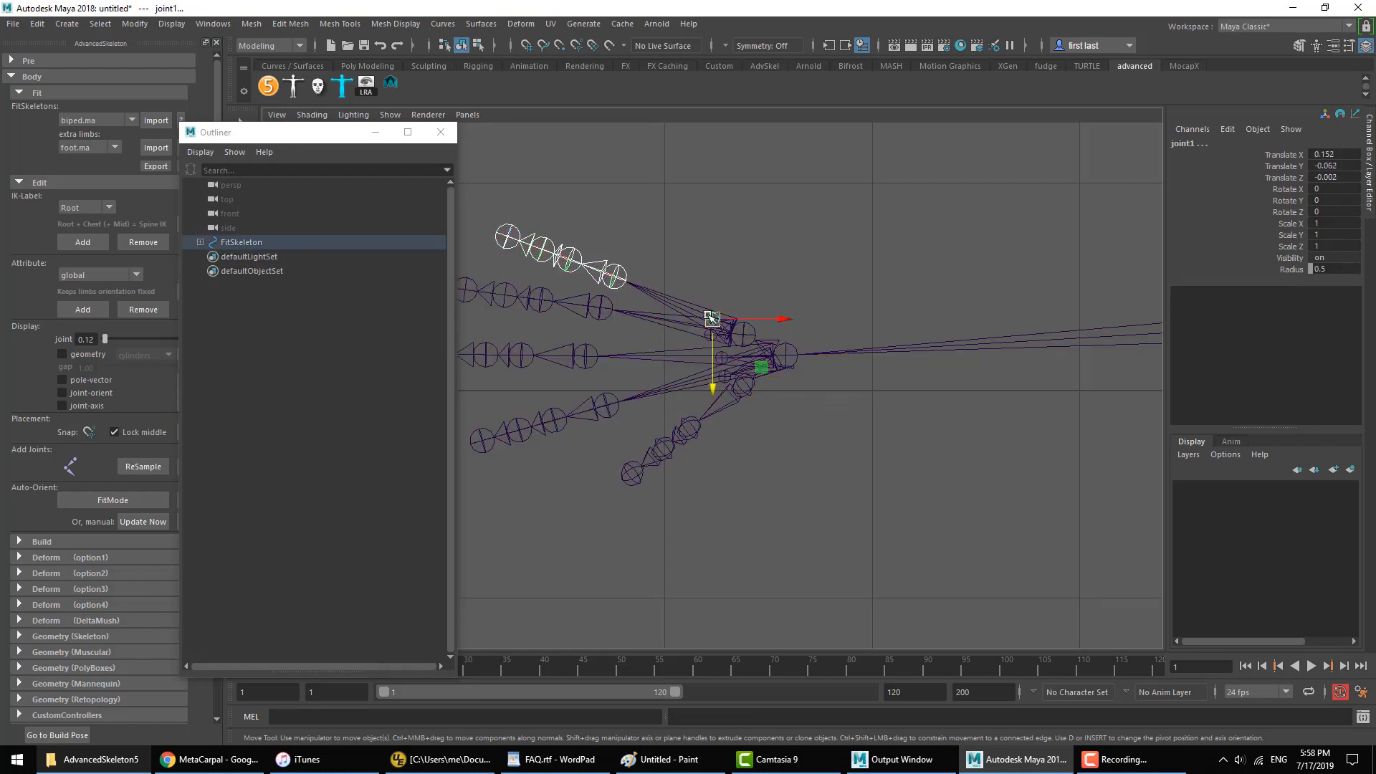
key(p)
click(599, 309)
shift+click(710, 336)
key(p)
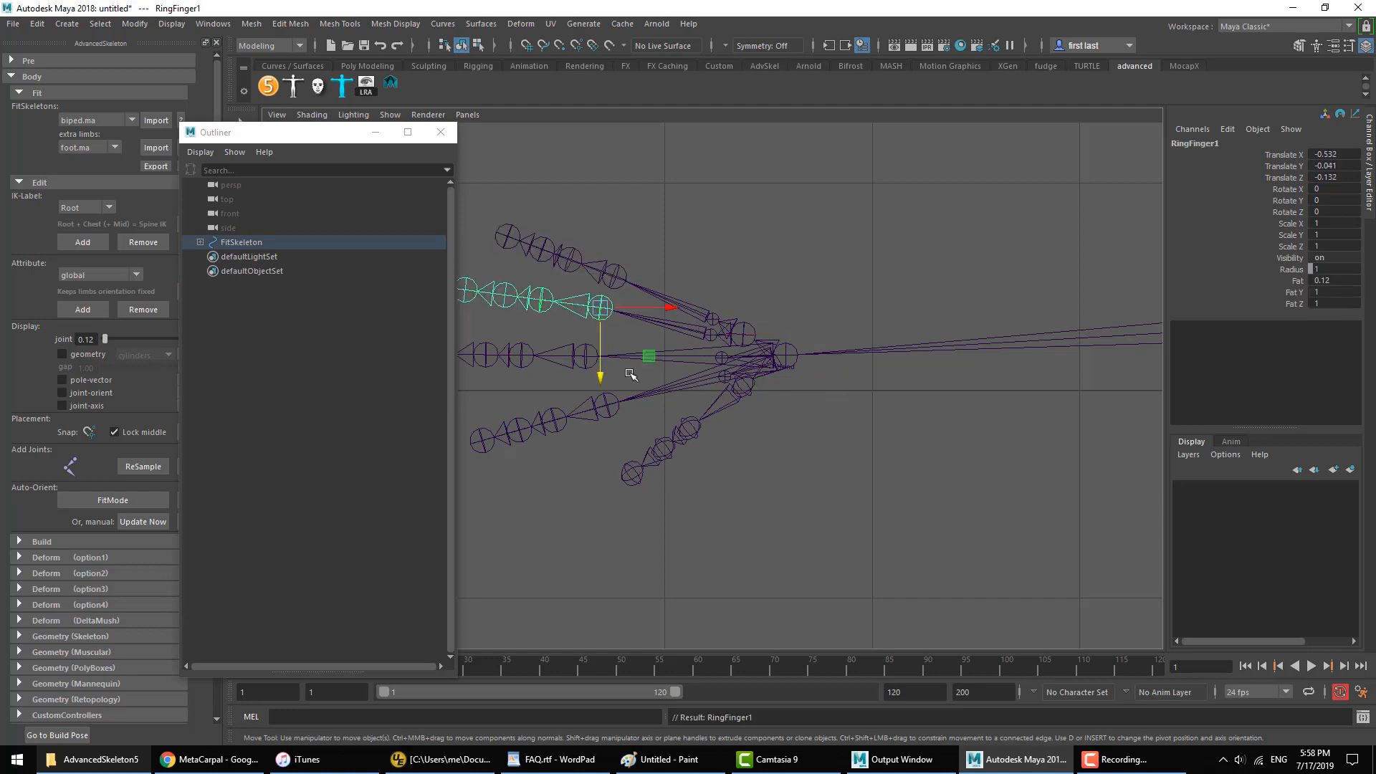
Step: Parent the middle and index finger chains to their own new metacarpal joints, and clear the selection
click(576, 359)
shift+click(717, 362)
key(p)
click(616, 412)
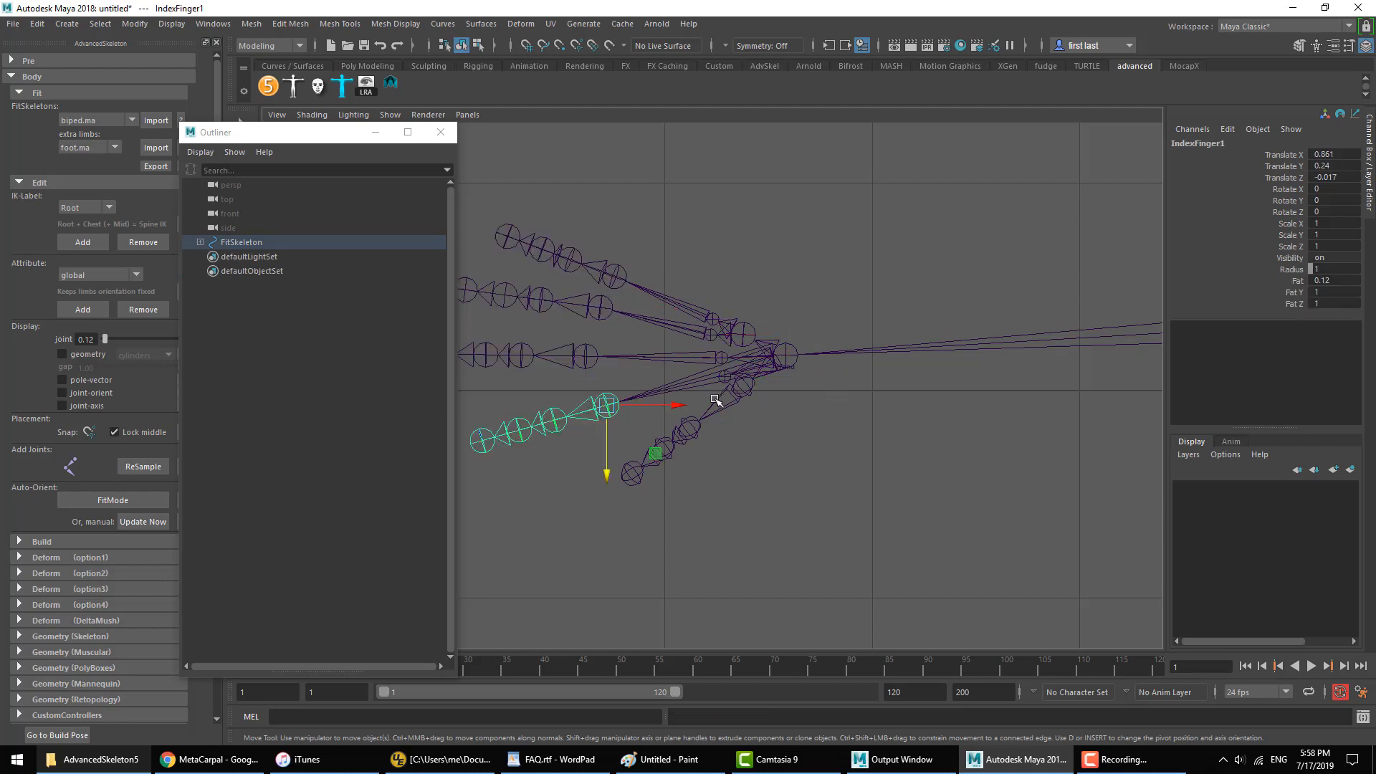
shift+click(725, 378)
key(p)
click(824, 426)
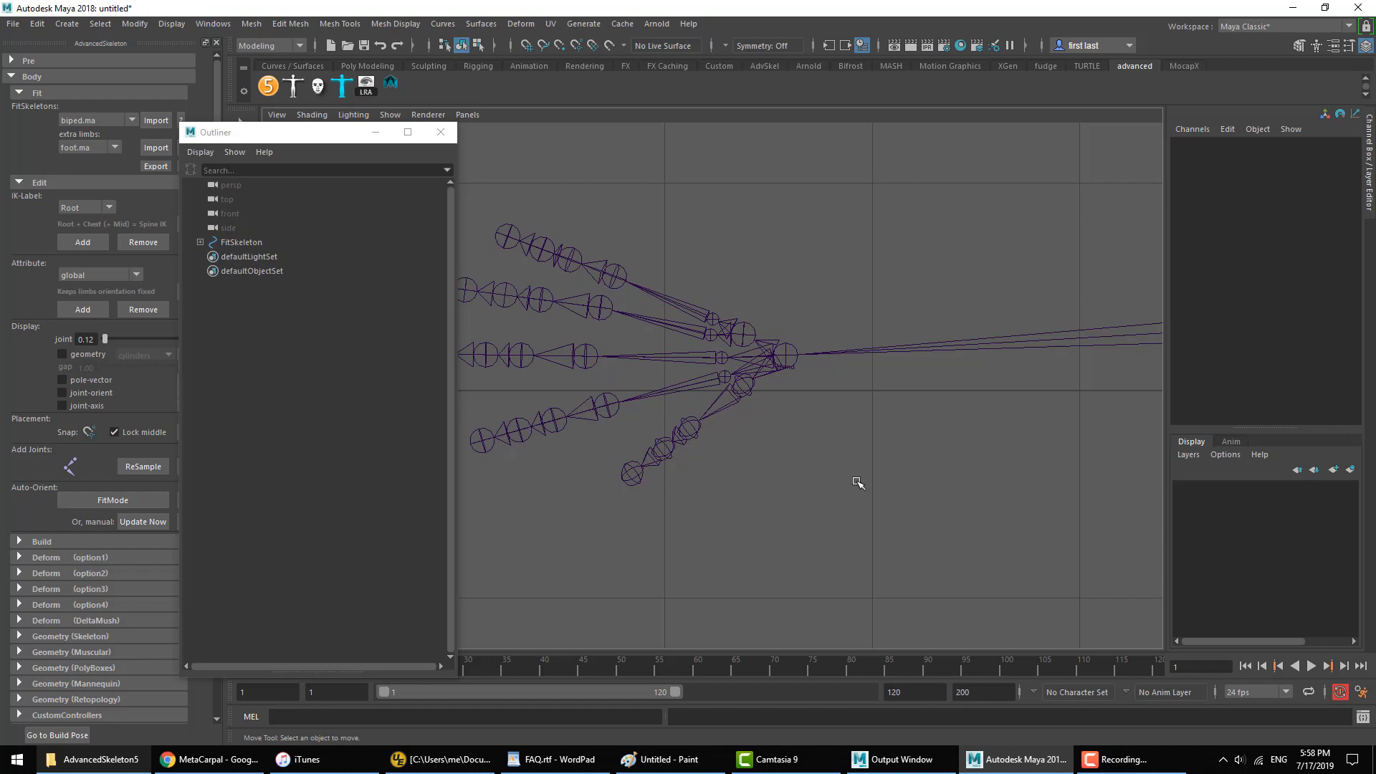
Step: Select the new metacarpal joints of the fingers to check that each one carries its own finger chain
click(677, 296)
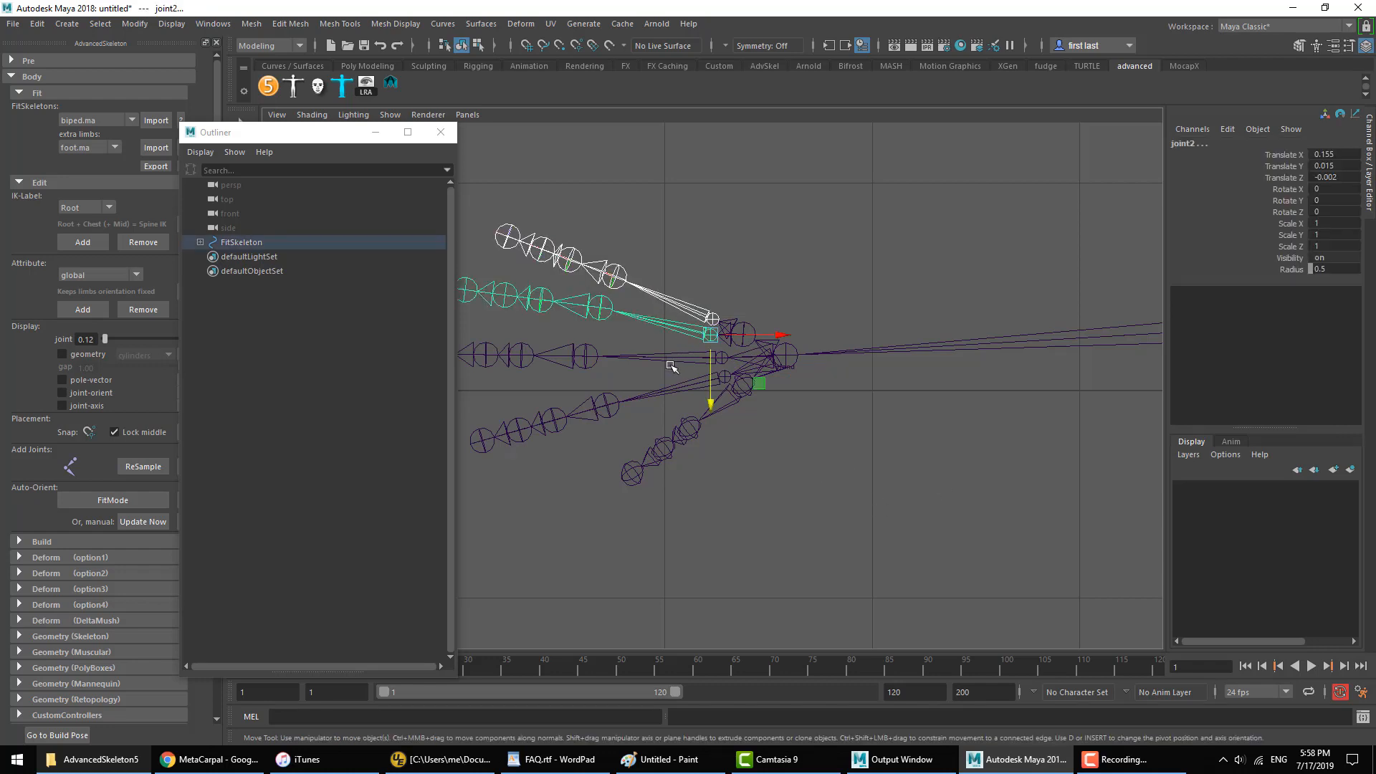
click(659, 356)
click(667, 396)
click(774, 451)
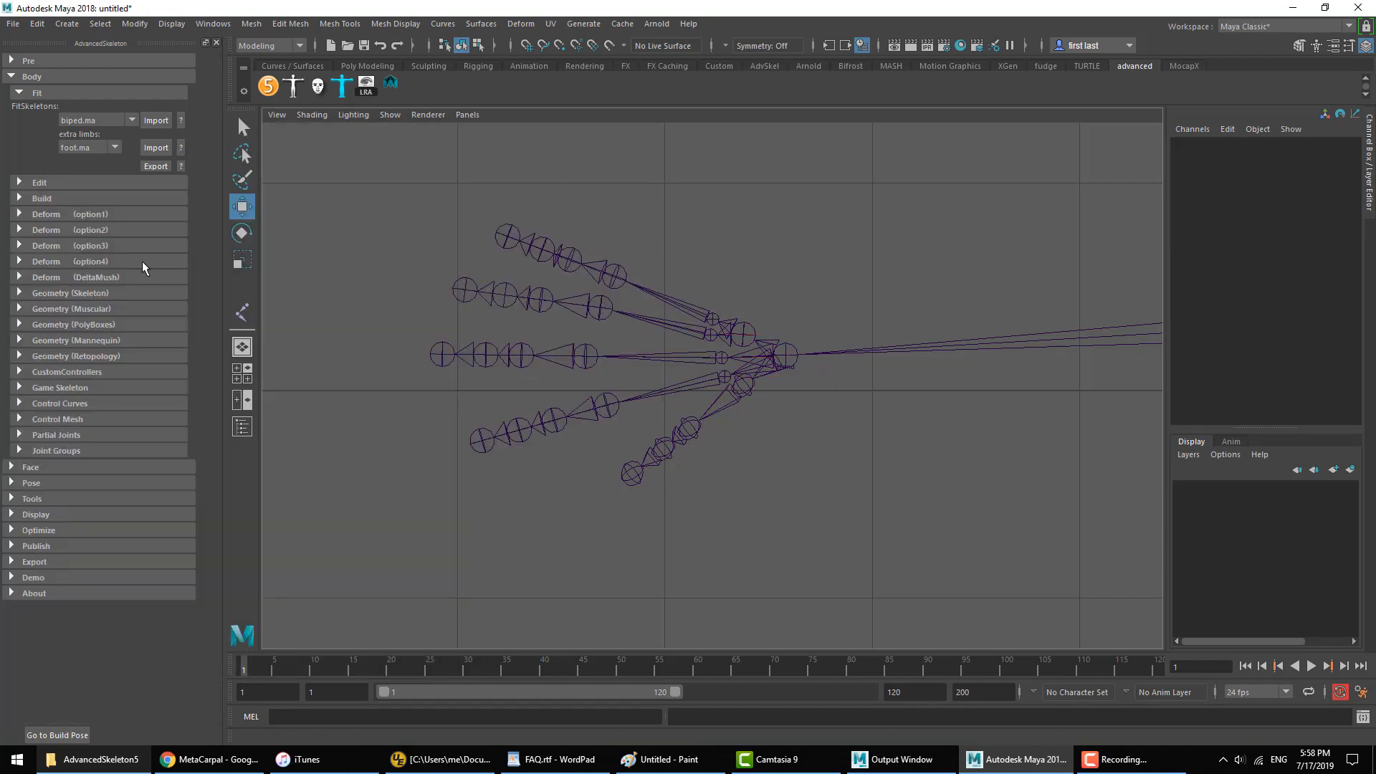
click(30, 200)
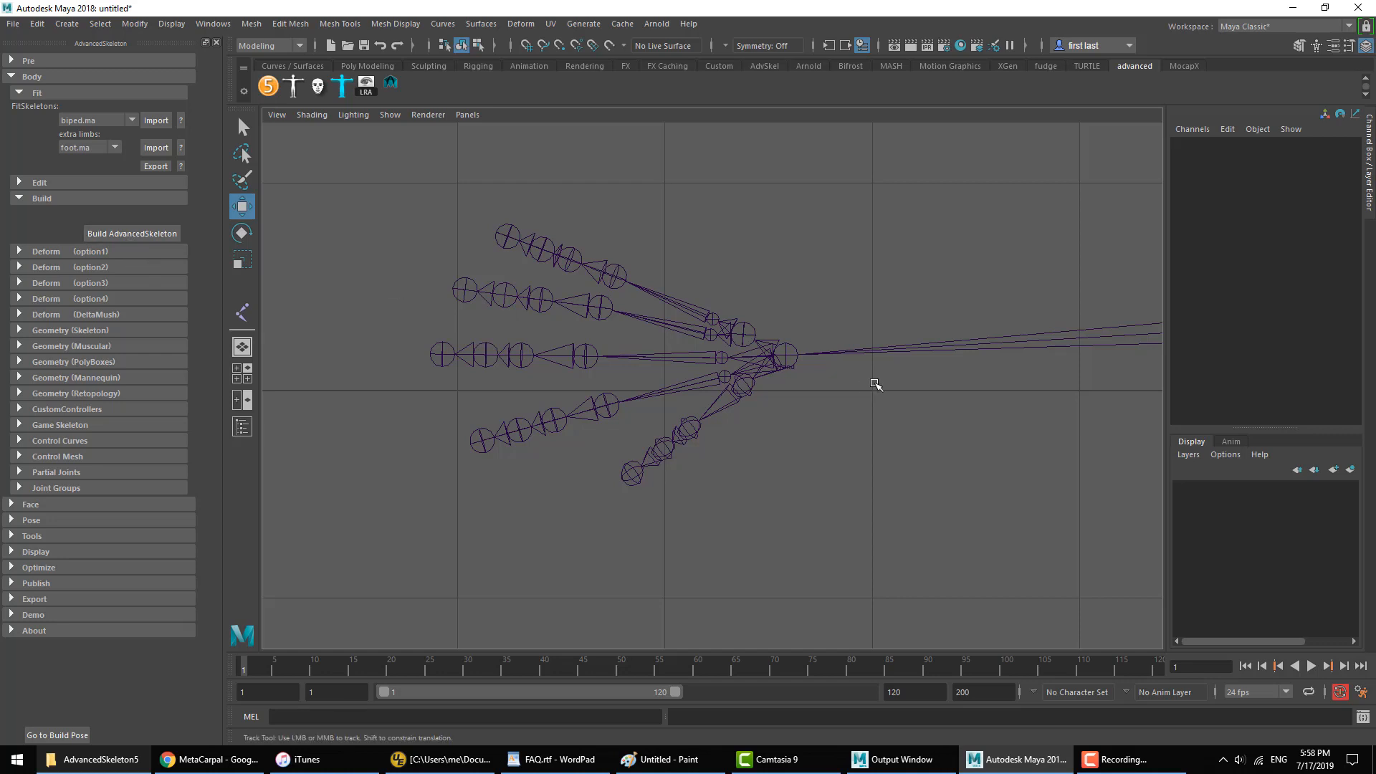
scroll(843, 380, down, 3)
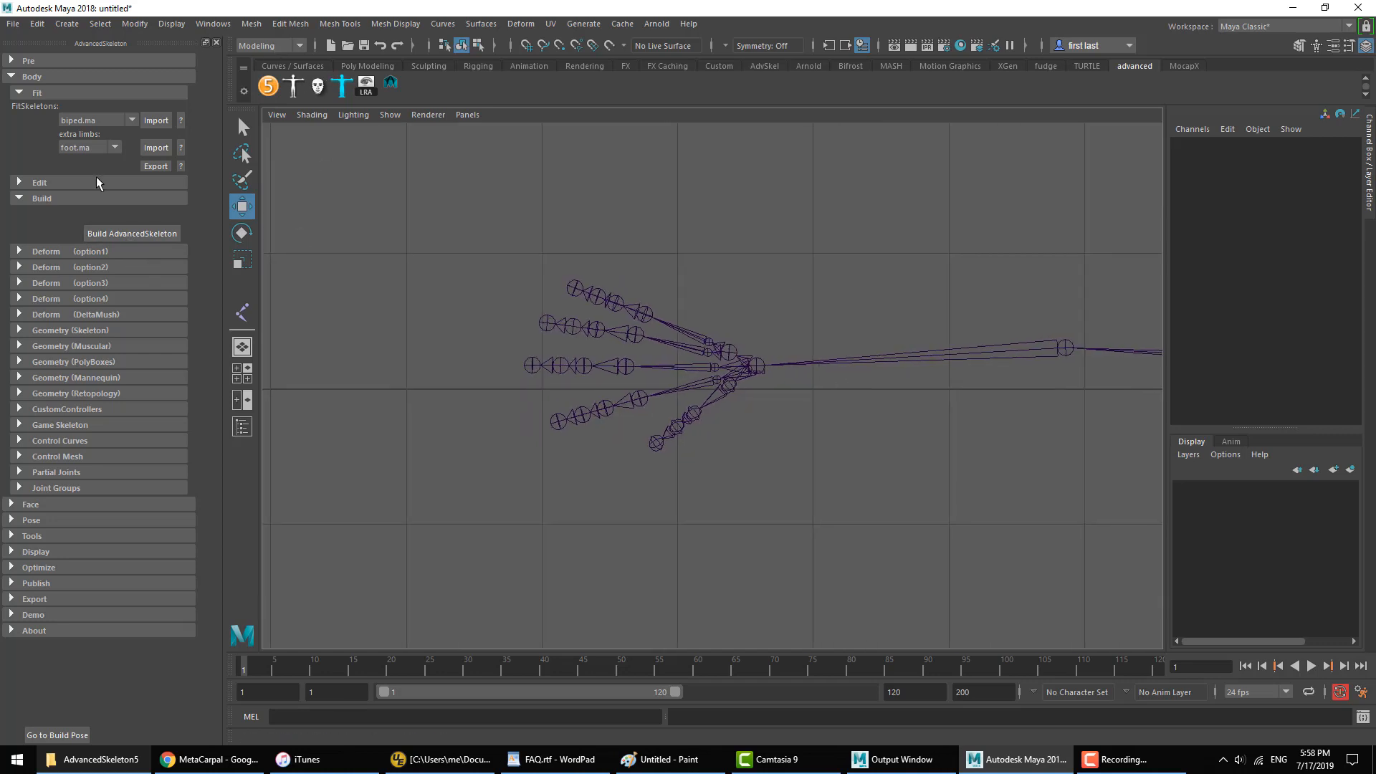
click(39, 202)
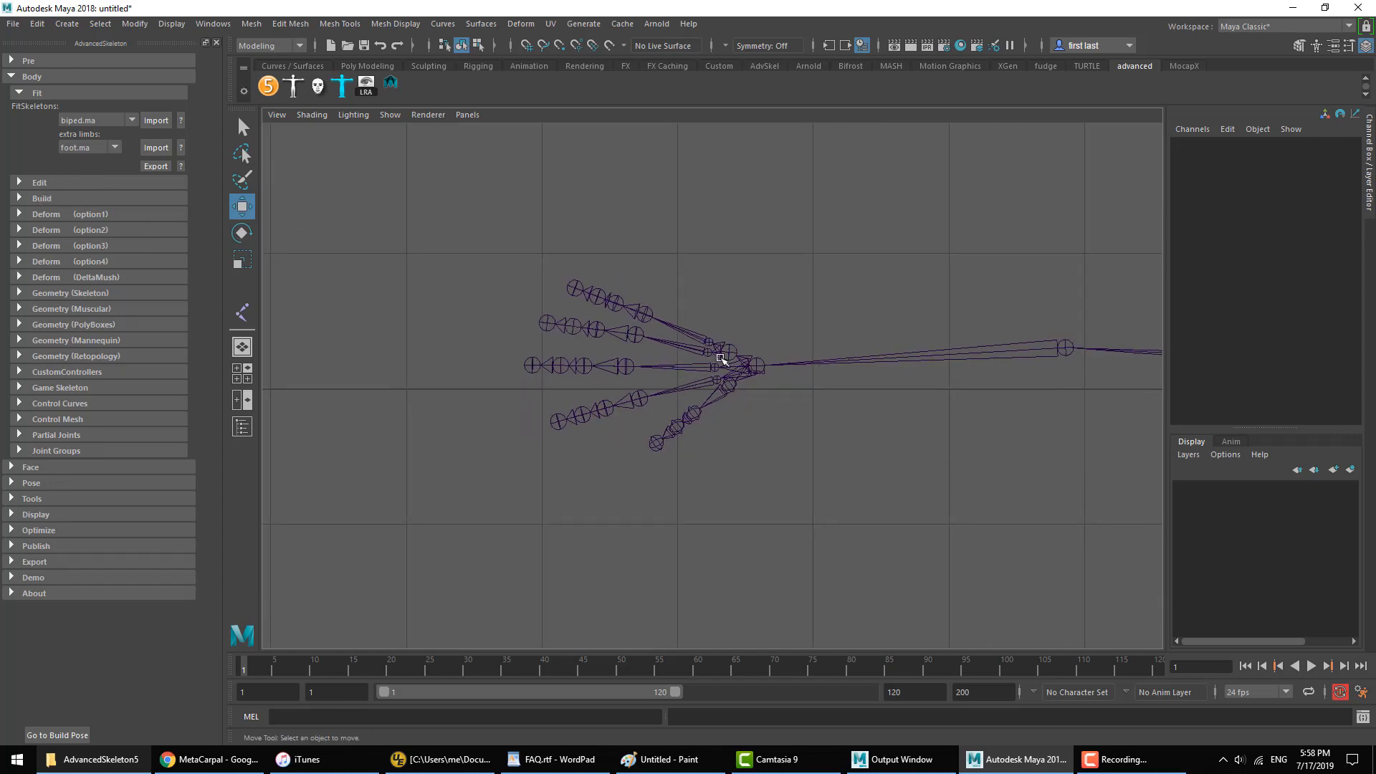
alt+middle_drag(720, 359, 807, 362)
alt+right_drag(810, 361, 982, 359)
alt+middle_drag(853, 371, 842, 380)
alt+click(842, 380)
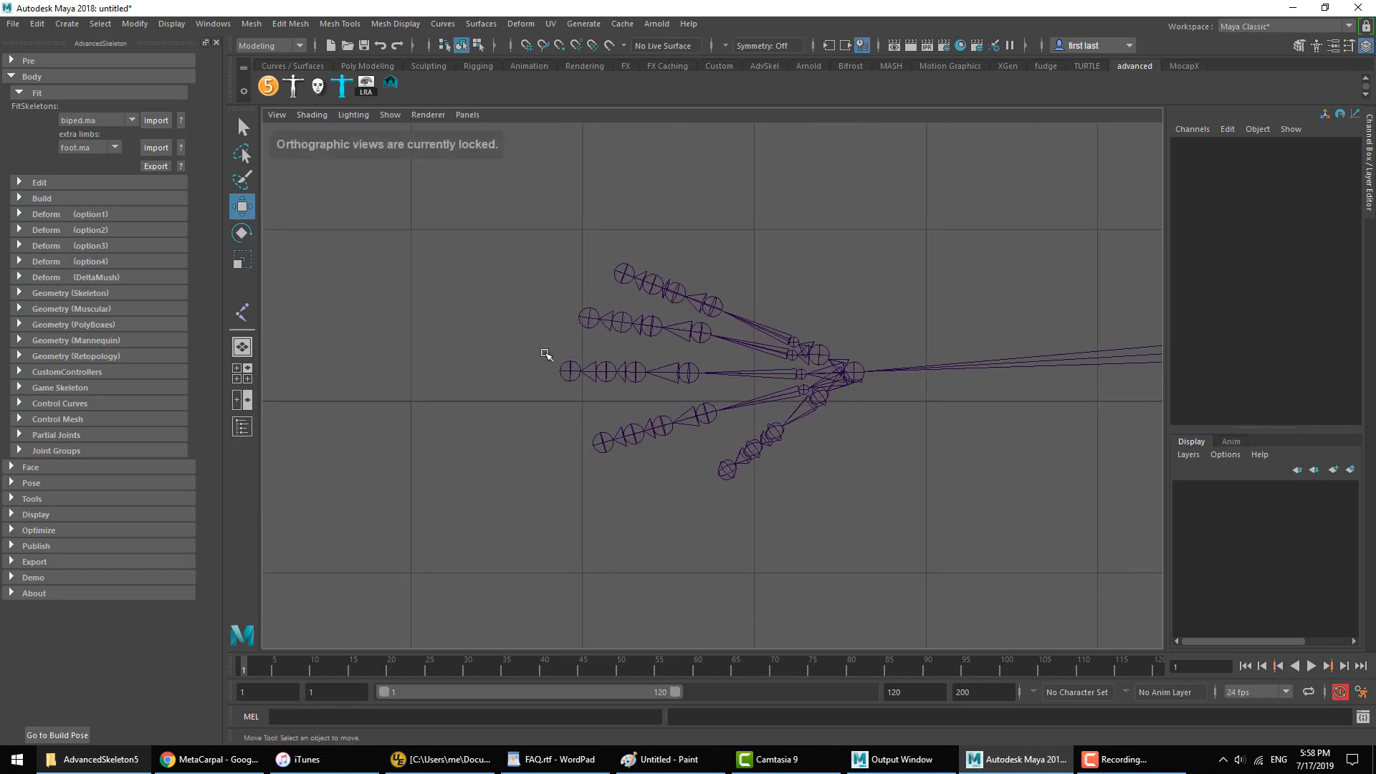
Step: Start a new scene without saving the current one, and import the biped.ma fit skeleton
click(16, 25)
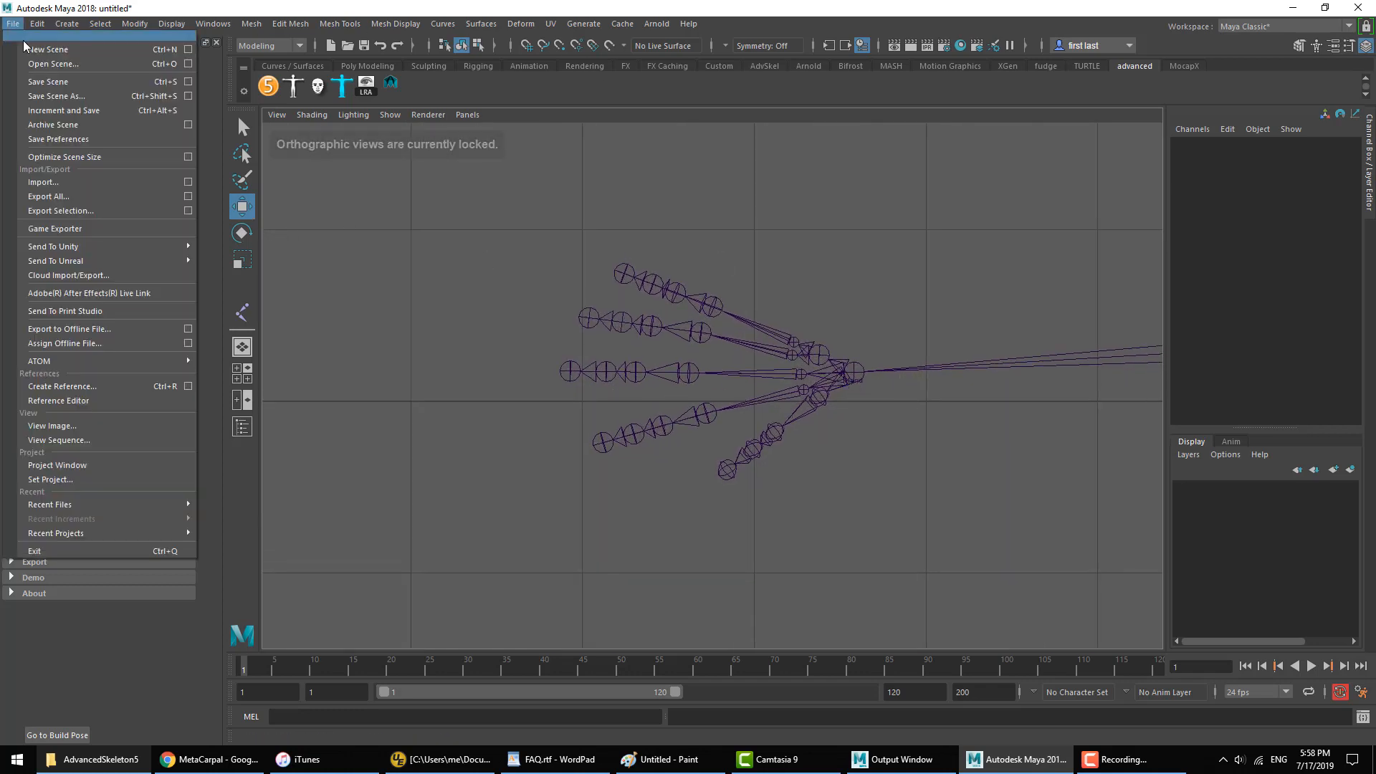
click(33, 47)
click(686, 387)
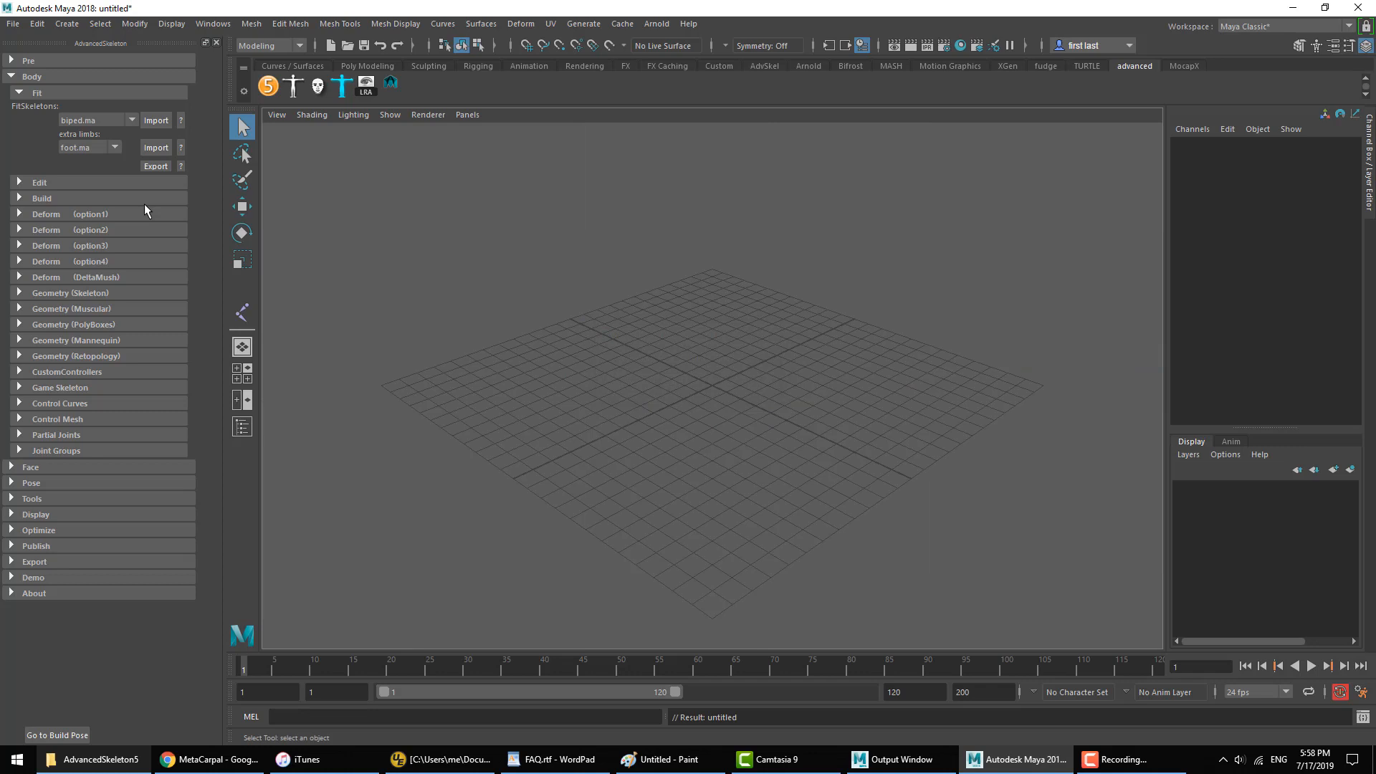
click(155, 121)
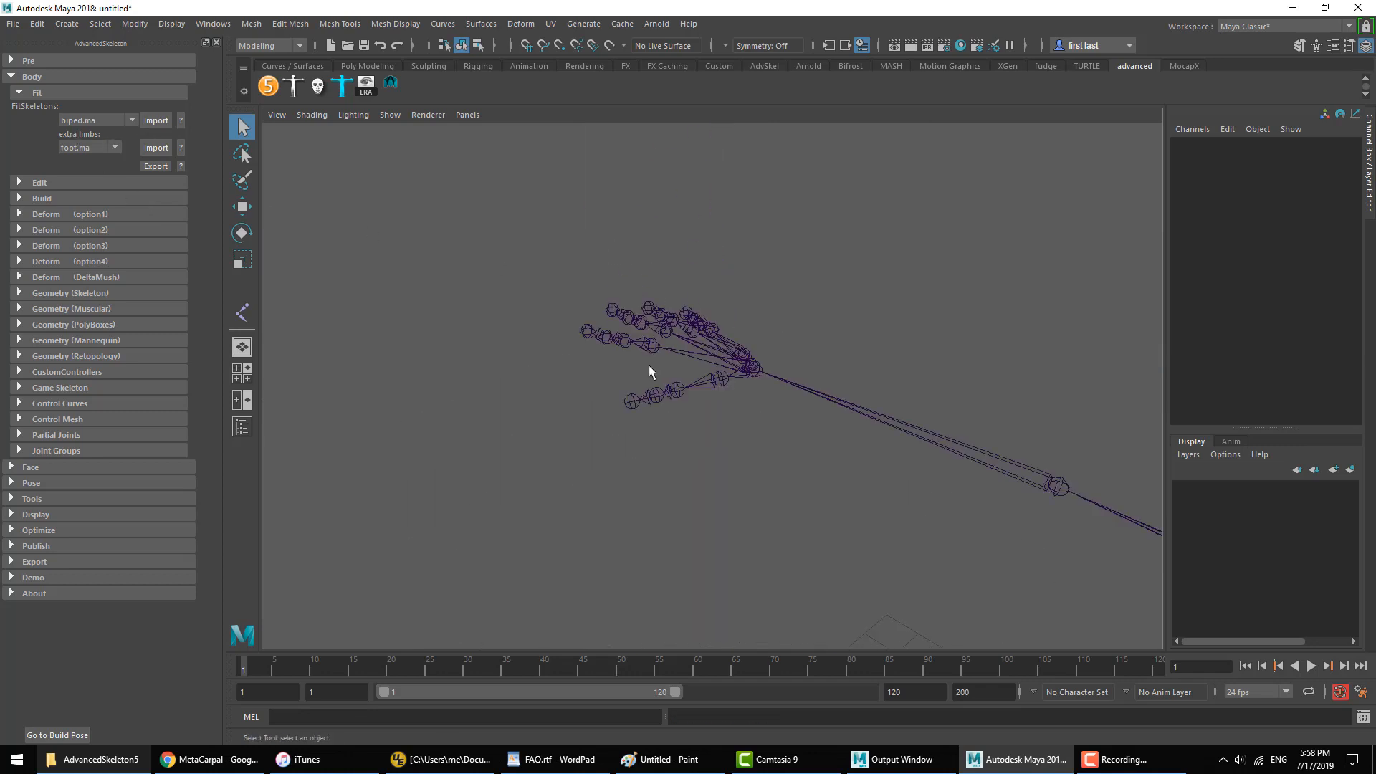
Step: Choose hand.ma as the extra limb and import it on its own into a new scene, discarding the current one
click(84, 146)
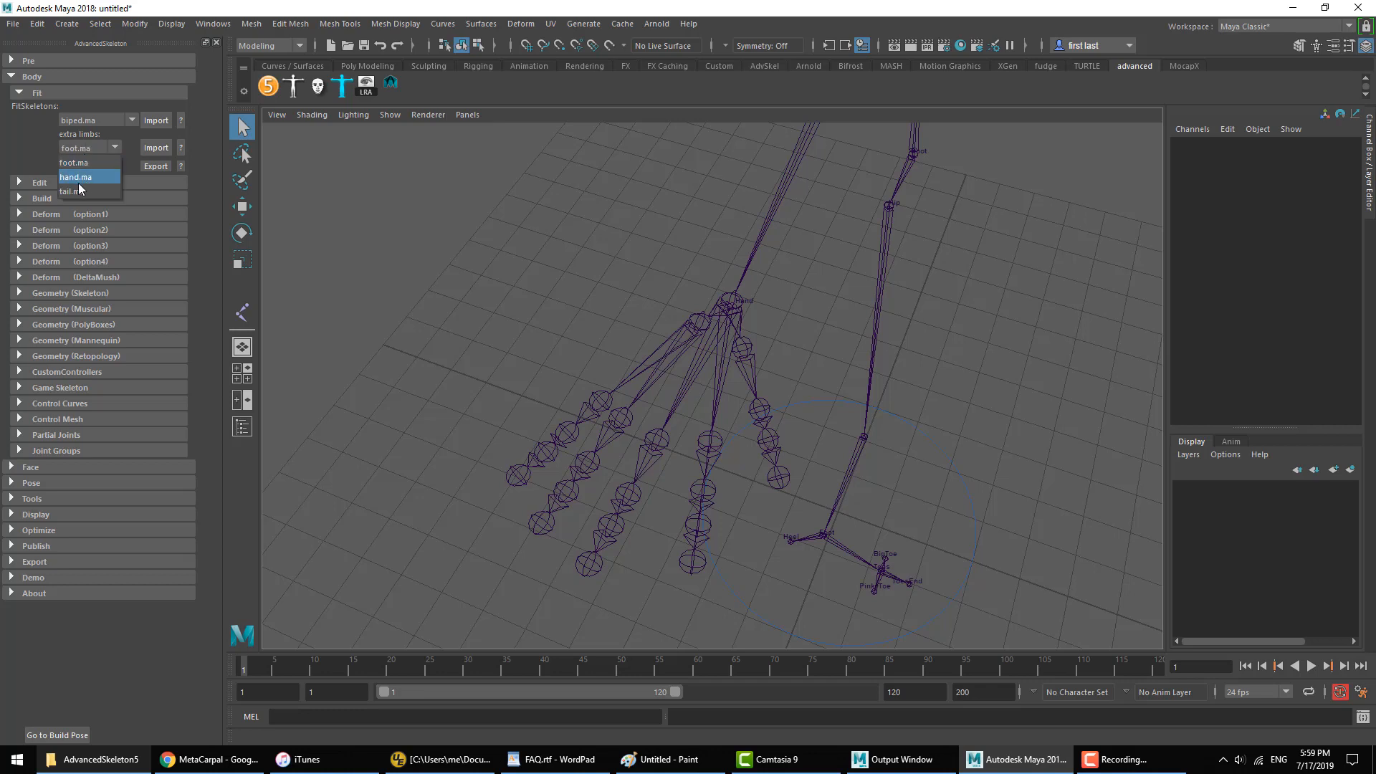
click(78, 179)
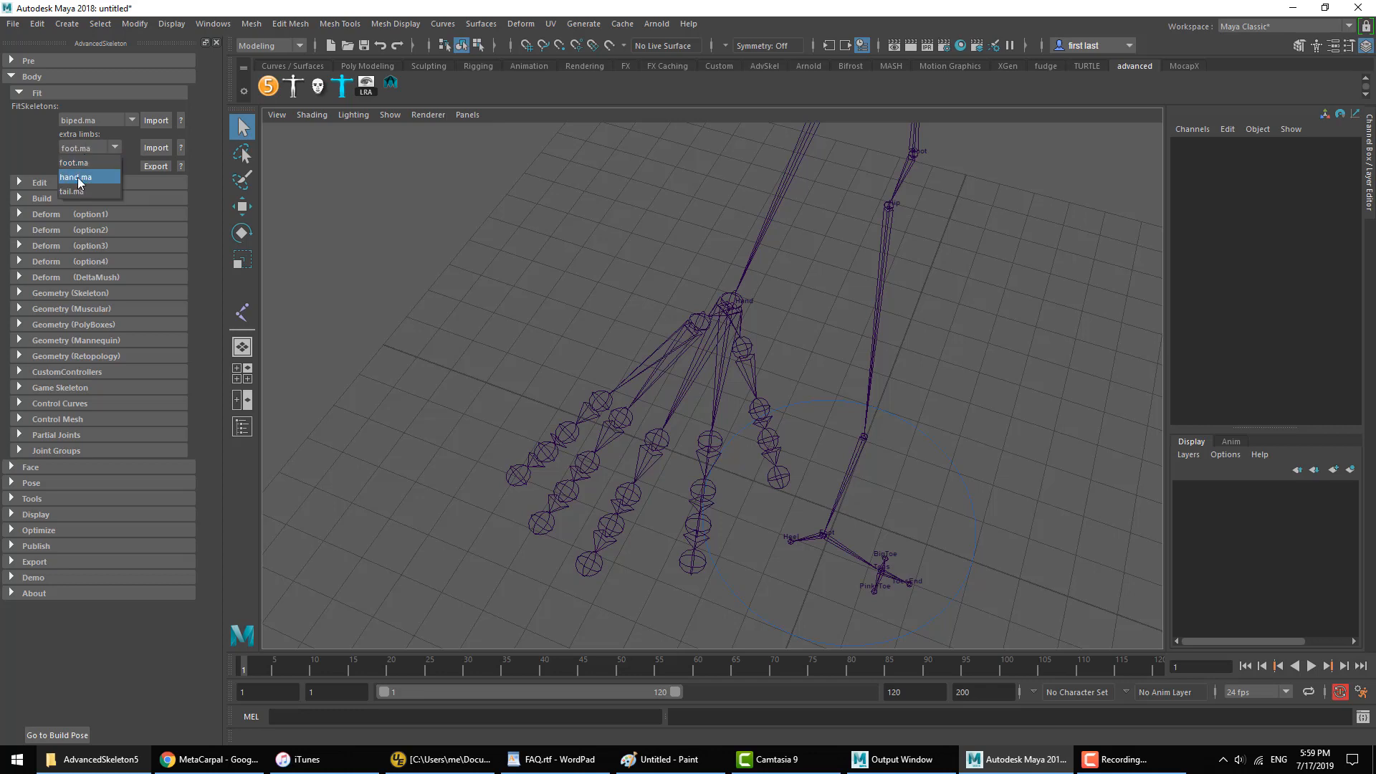
click(13, 24)
click(43, 49)
click(691, 378)
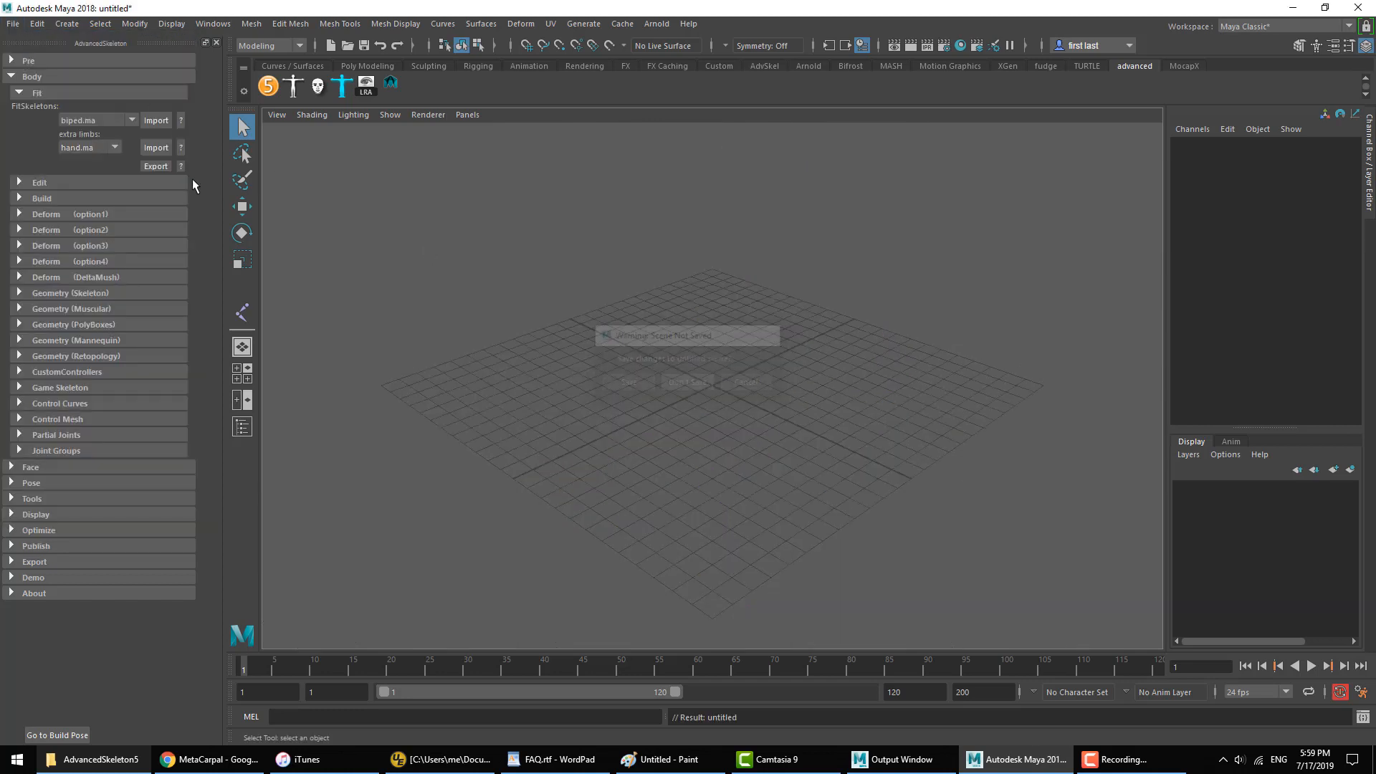
click(152, 147)
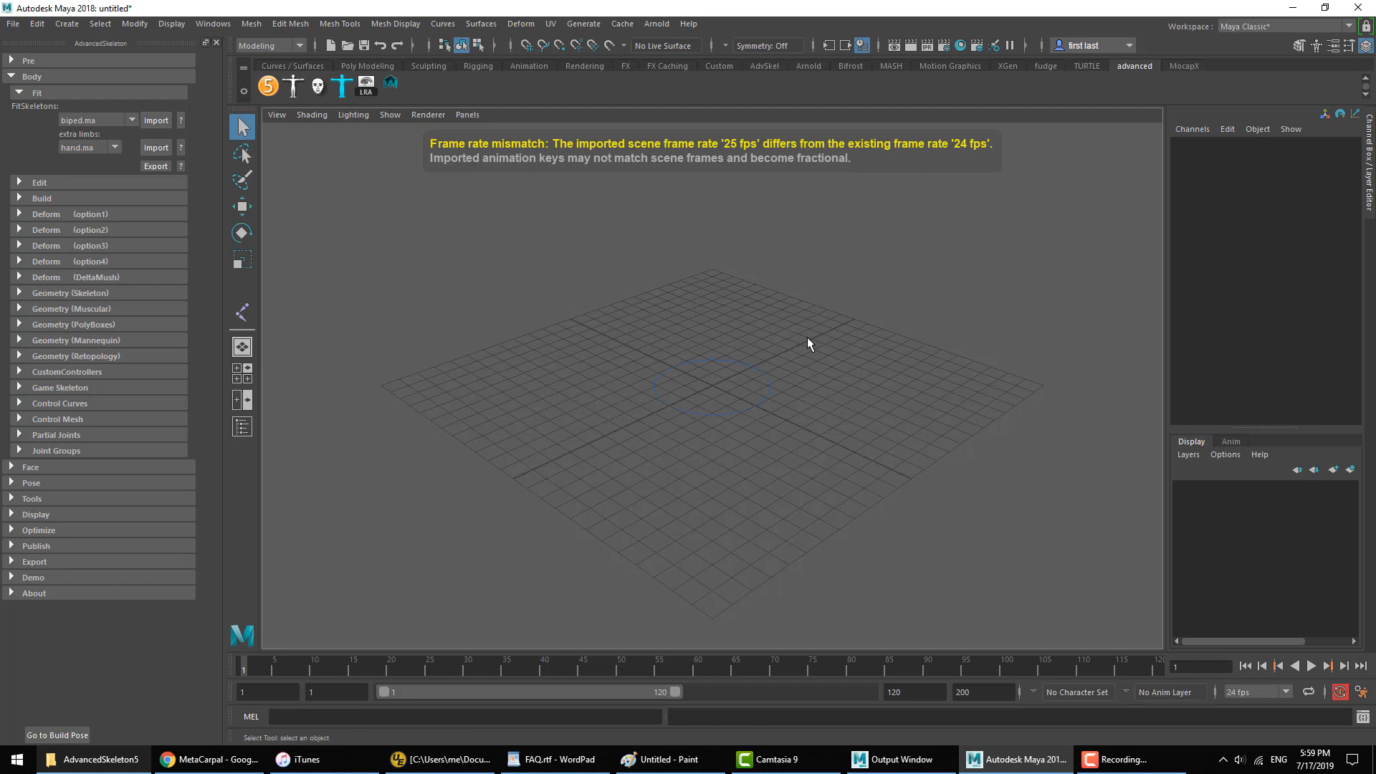
Step: Examine the imported hand's metacarpal joints by selecting the individual finger chains
alt+drag(709, 295, 656, 403)
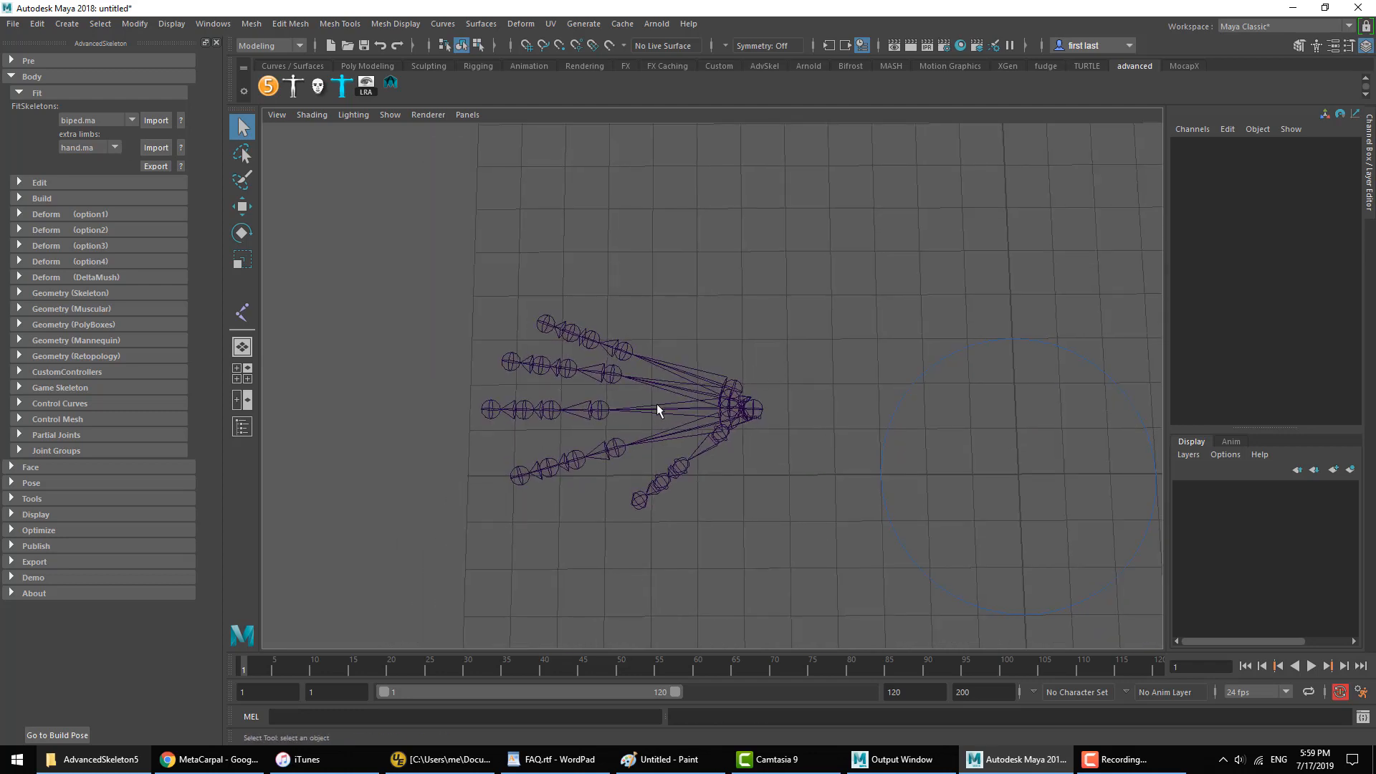
click(668, 374)
click(651, 394)
click(661, 411)
click(681, 452)
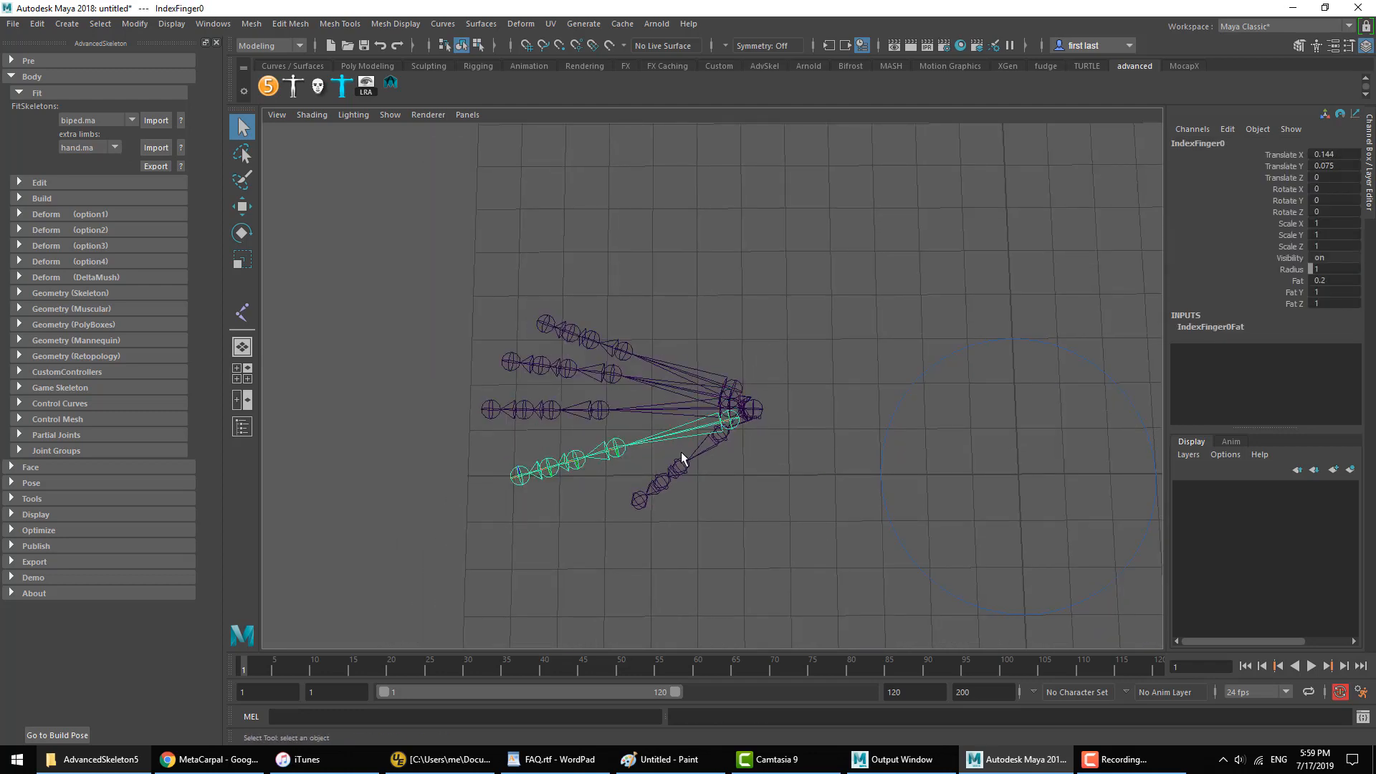
click(719, 445)
click(735, 423)
click(725, 387)
click(674, 373)
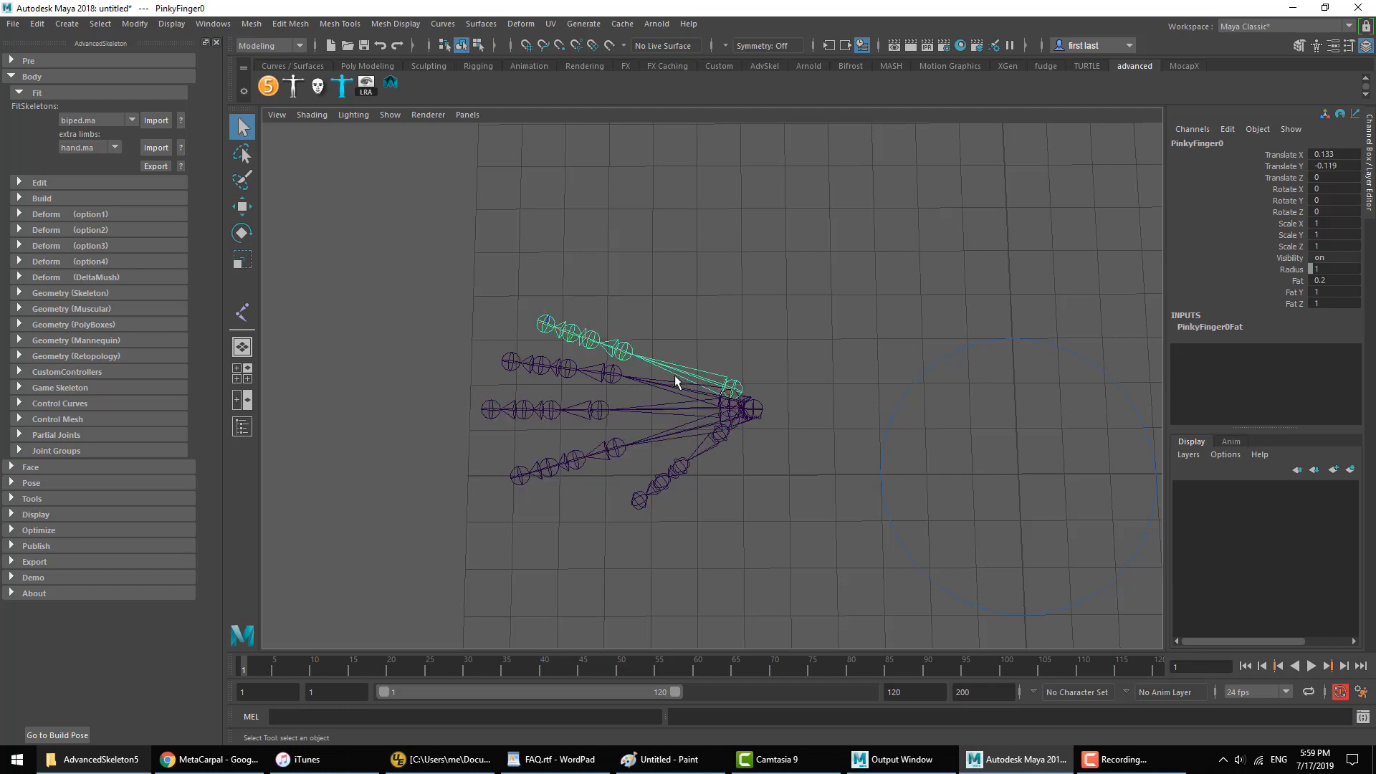
click(665, 381)
click(655, 416)
click(942, 347)
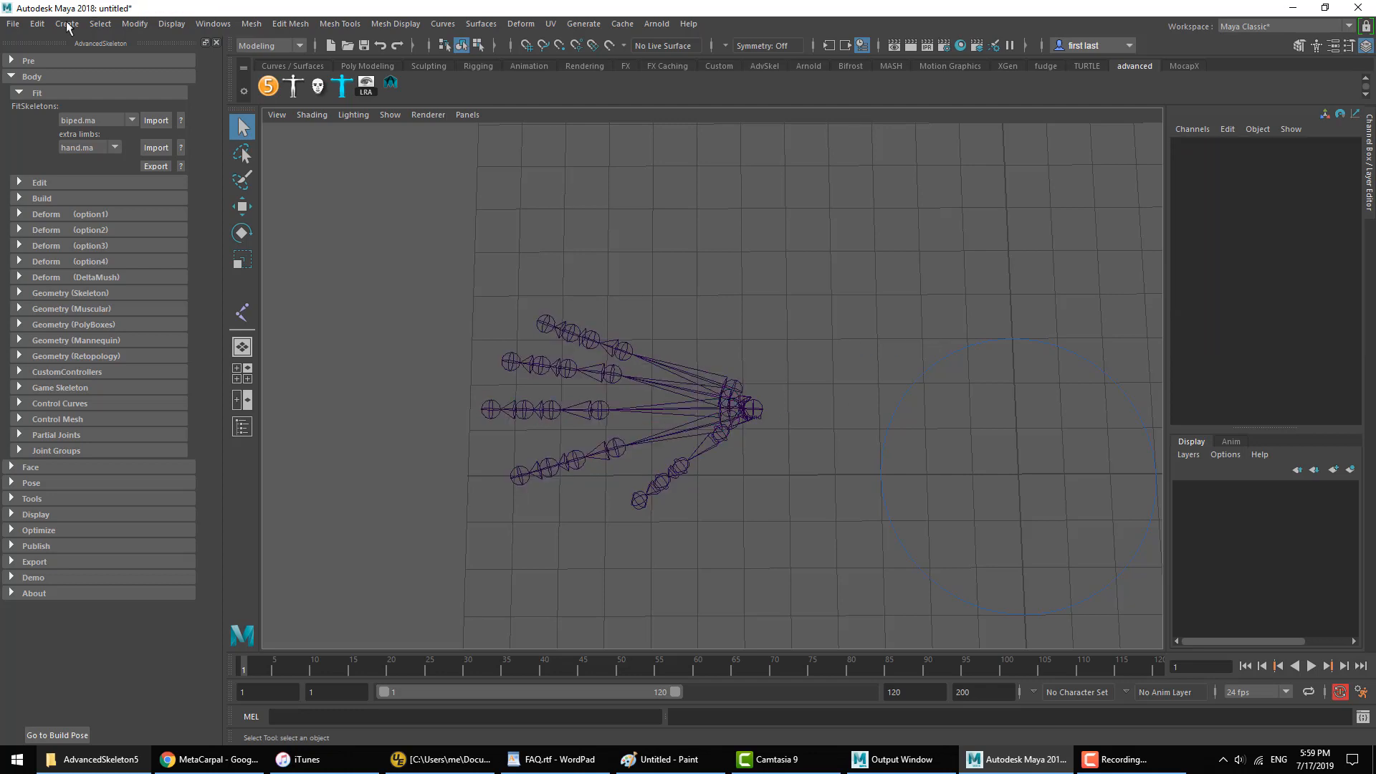
Step: Start another new scene without saving, and import the biped.ma fit skeleton into it
click(13, 24)
click(43, 38)
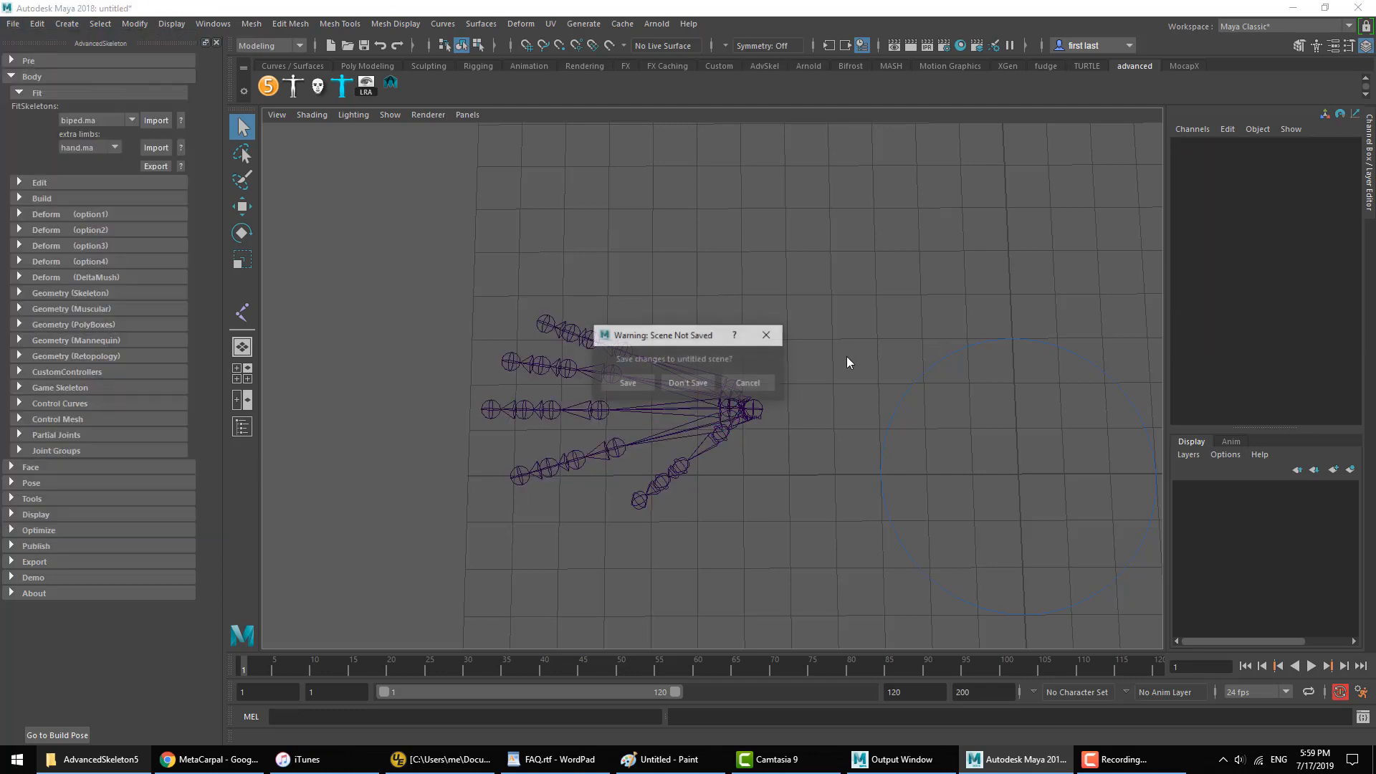
click(686, 384)
click(158, 122)
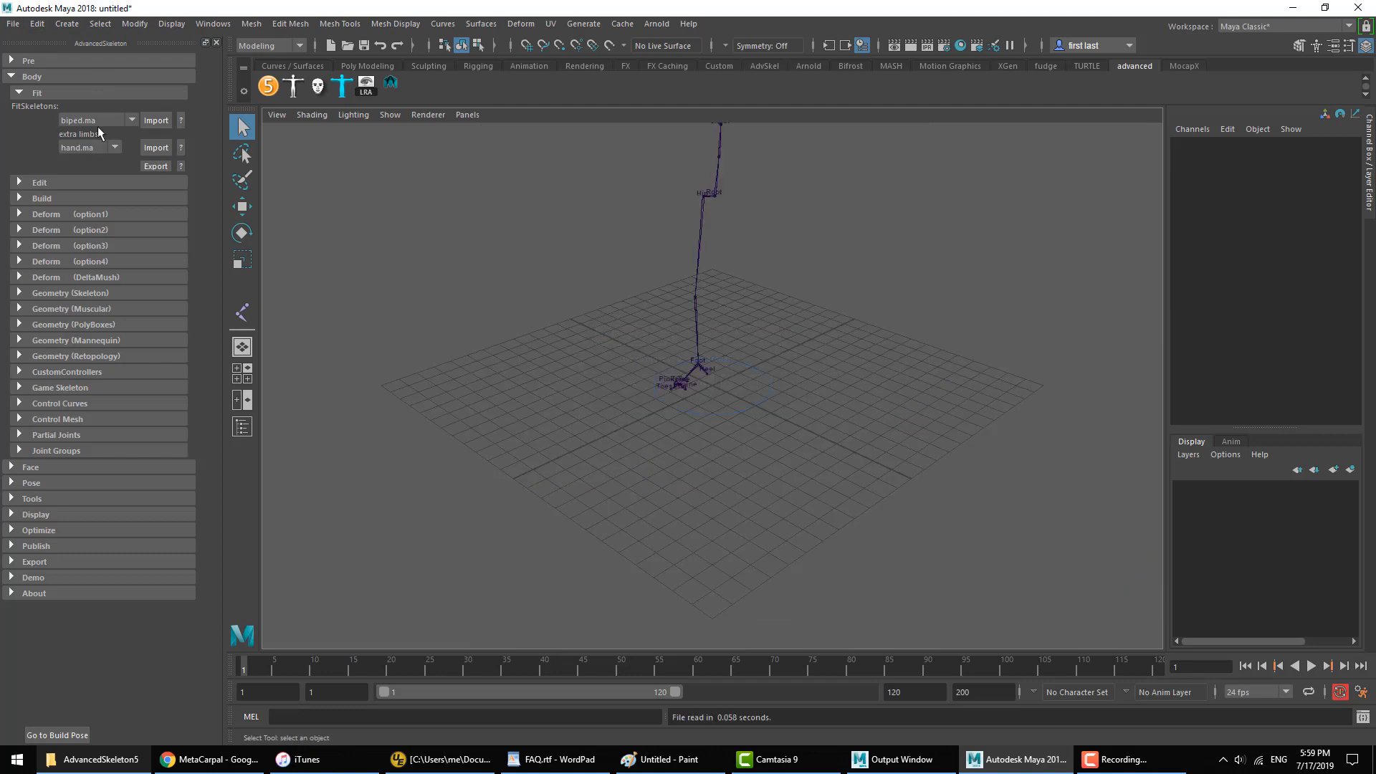
alt+middle_drag(549, 194, 632, 402)
alt+drag(633, 402, 803, 379)
alt+right_drag(803, 380, 1025, 421)
alt+middle_drag(815, 308, 769, 393)
alt+right_drag(768, 394, 1007, 449)
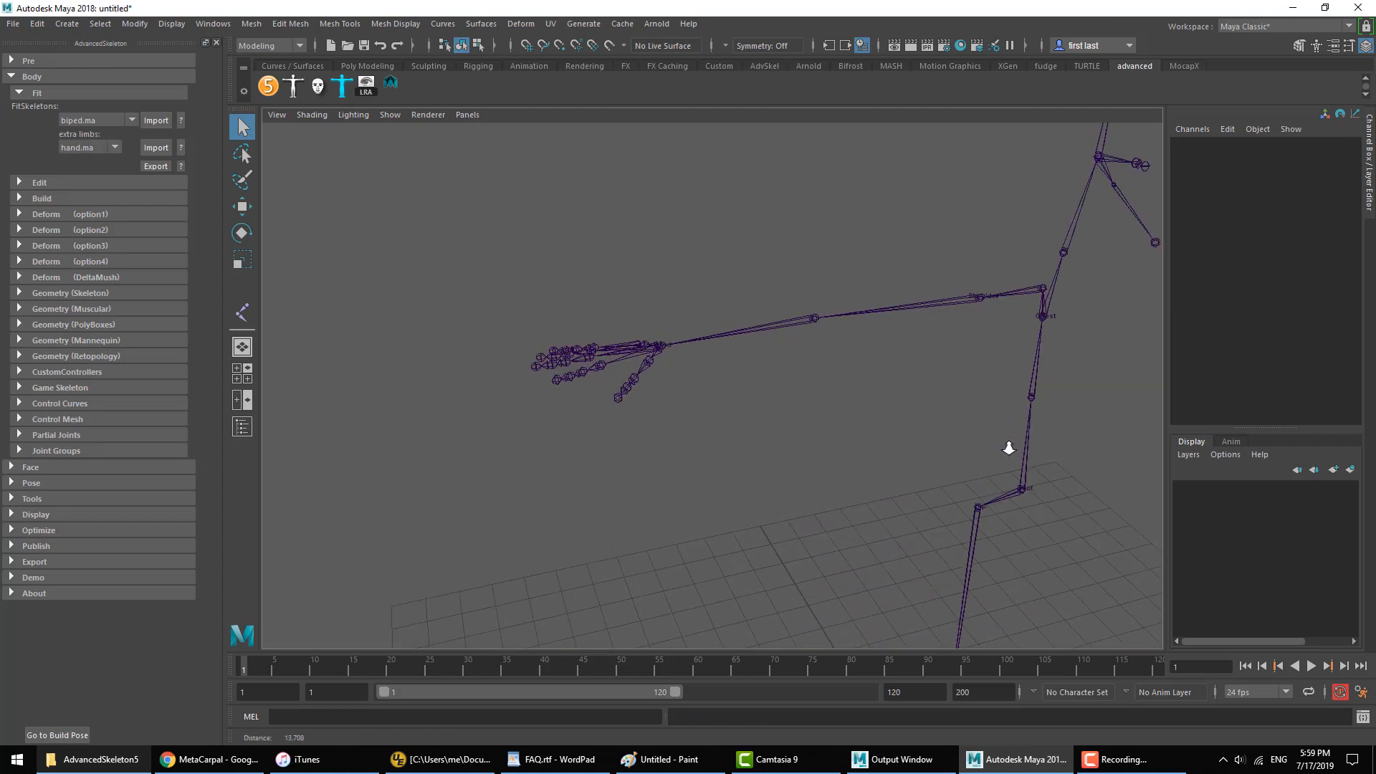
alt+drag(781, 351, 807, 399)
alt+right_drag(808, 399, 866, 411)
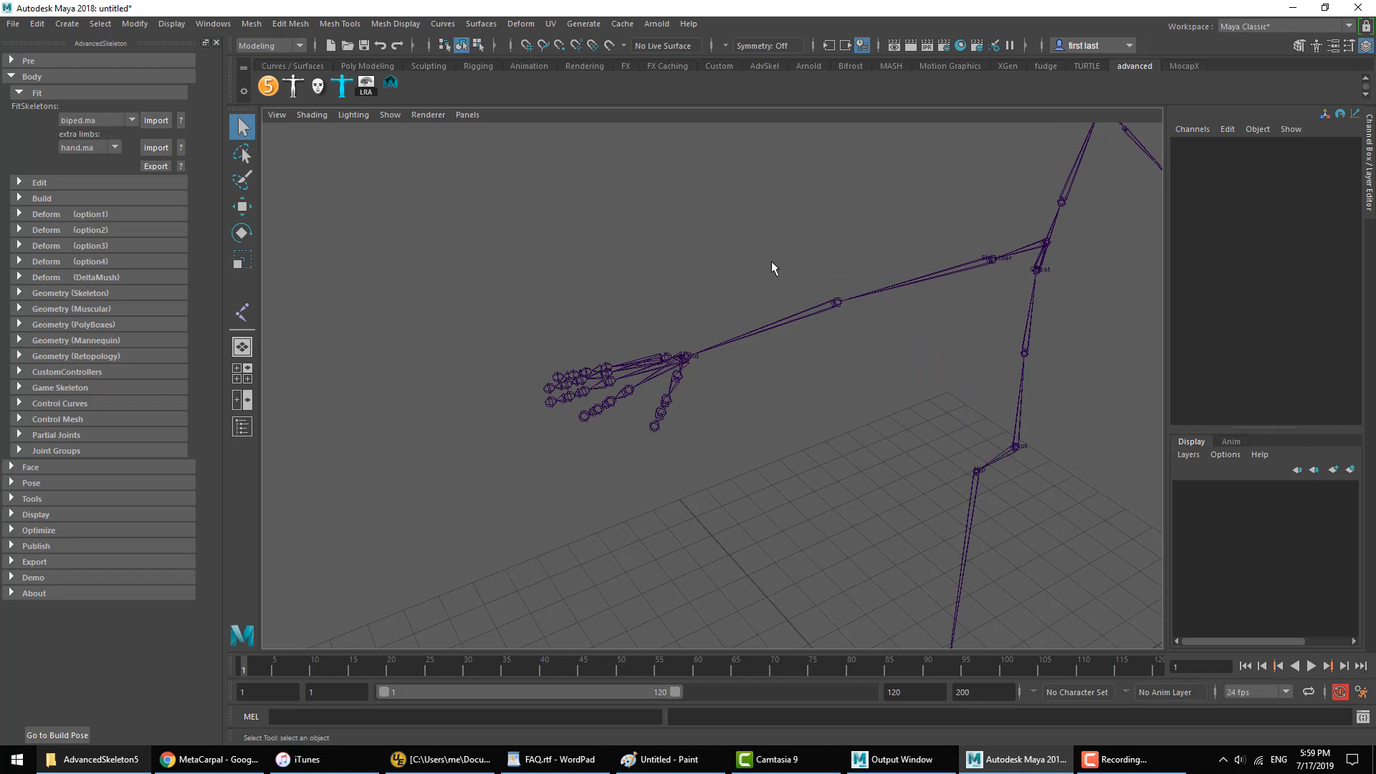
Step: Import the hand.ma extra limb onto the biped, replacing the existing Wrist
click(148, 147)
drag(660, 337, 649, 249)
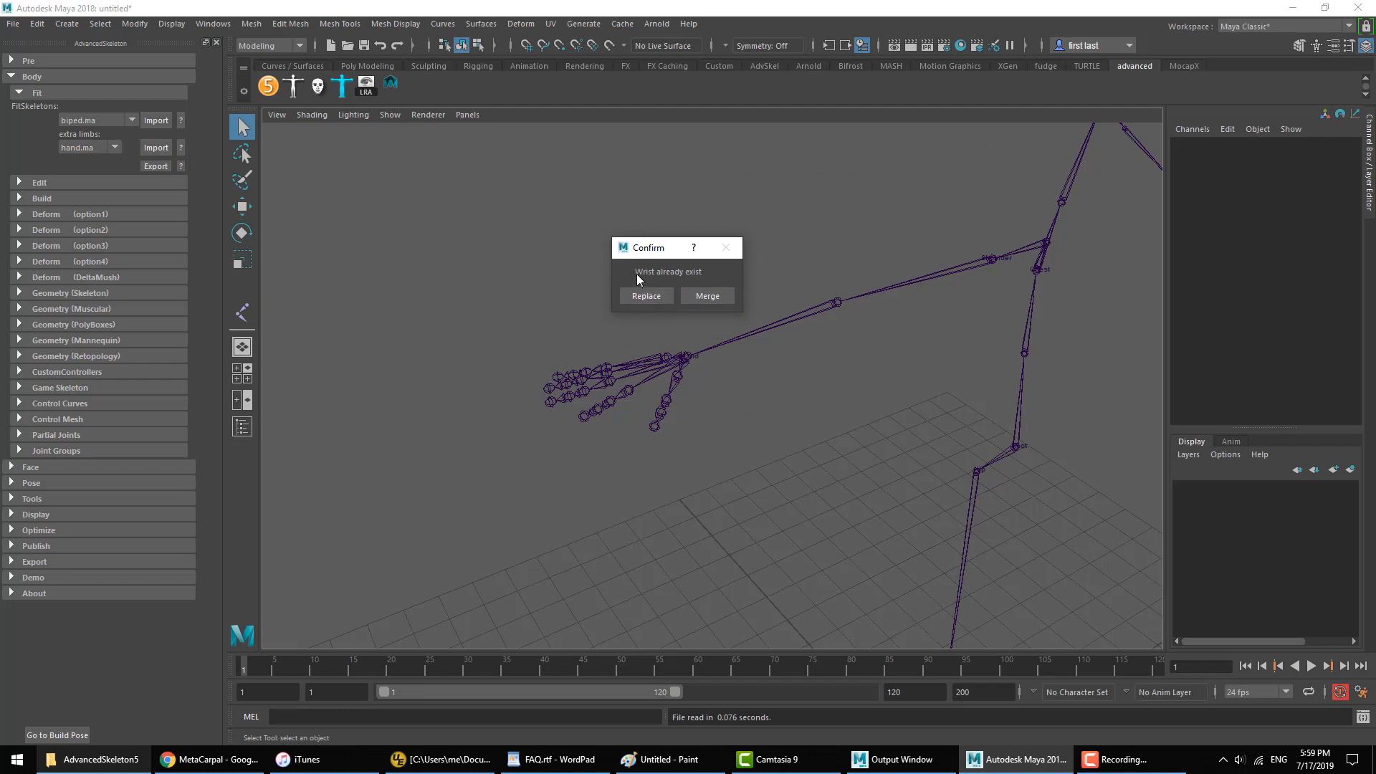
click(644, 296)
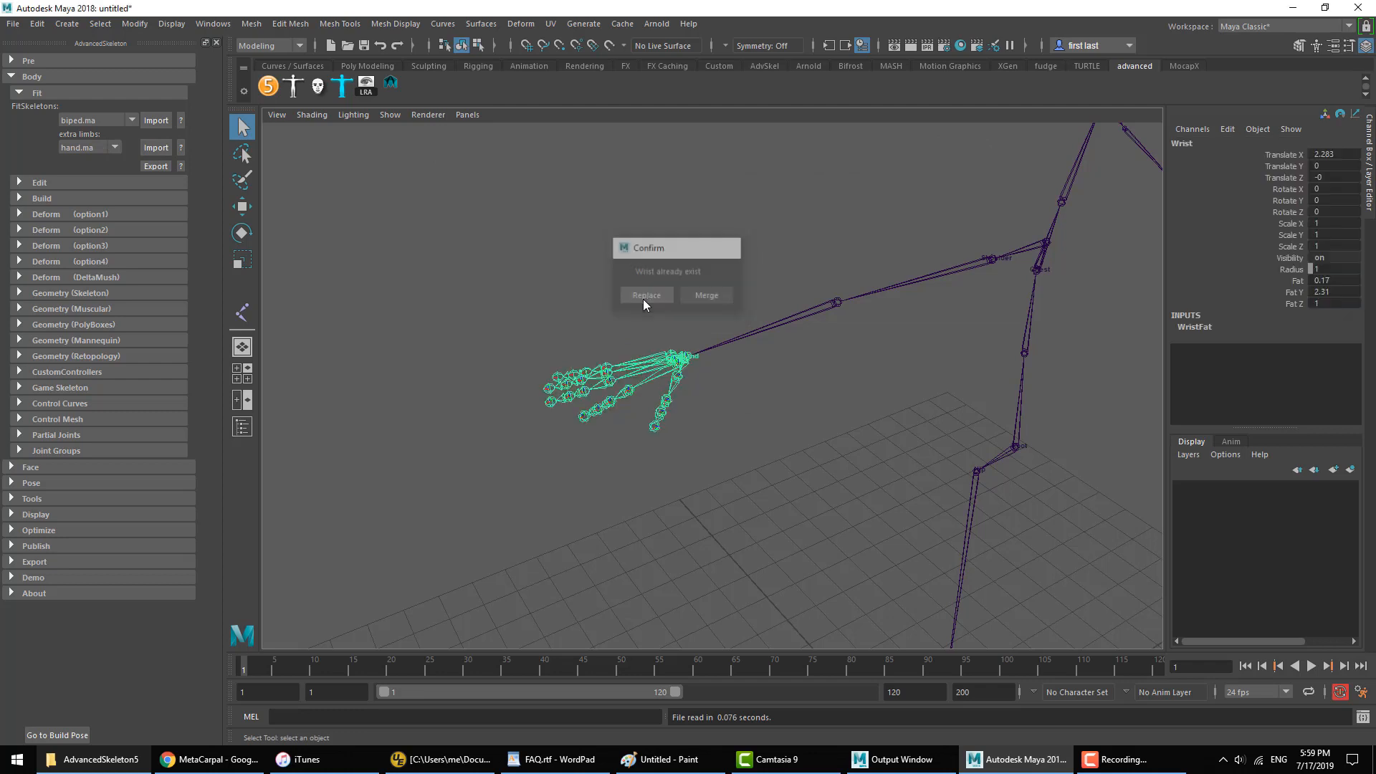
click(664, 394)
alt+drag(663, 392, 677, 420)
alt+right_drag(677, 420, 1139, 431)
click(575, 463)
alt+right_drag(1132, 556, 634, 444)
click(823, 473)
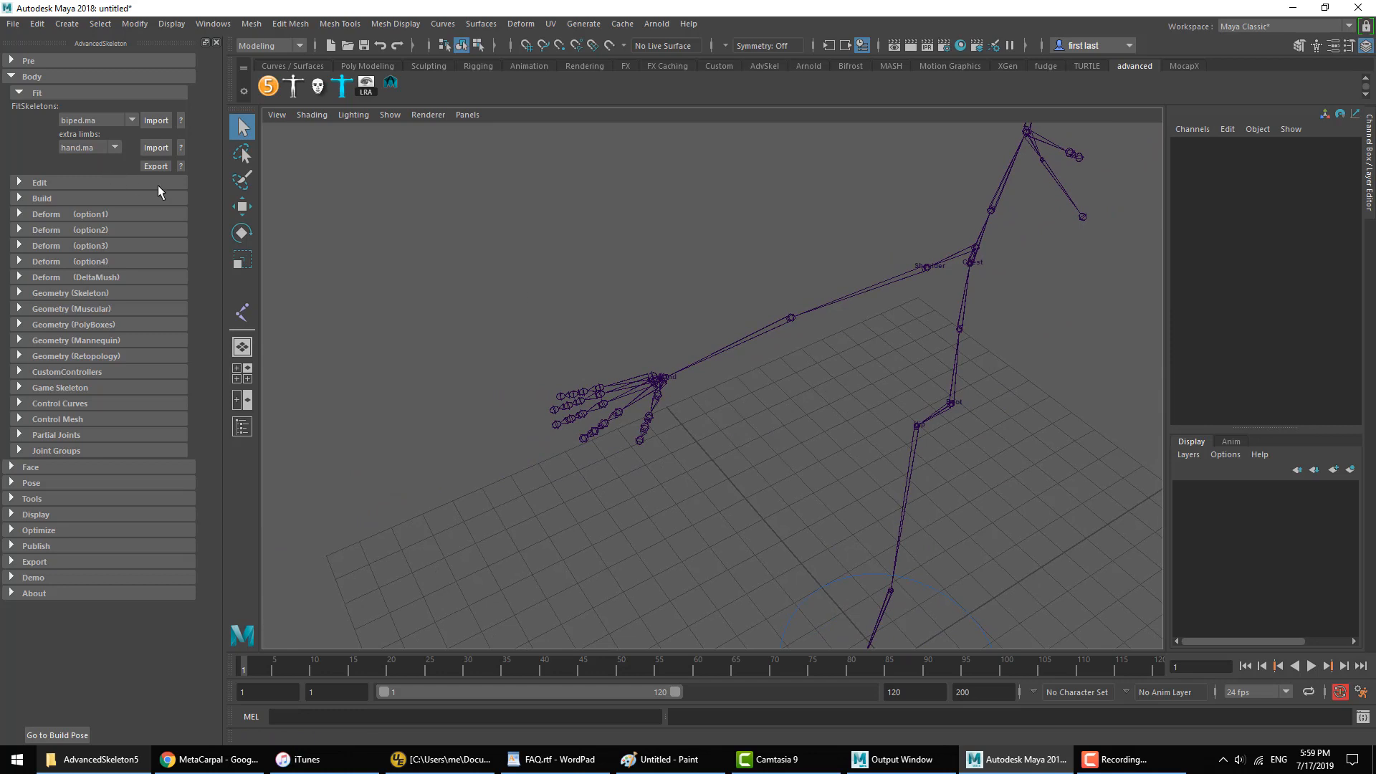
Step: Build the AdvancedSkeleton rig and create its PolyBoxes geometry
click(41, 198)
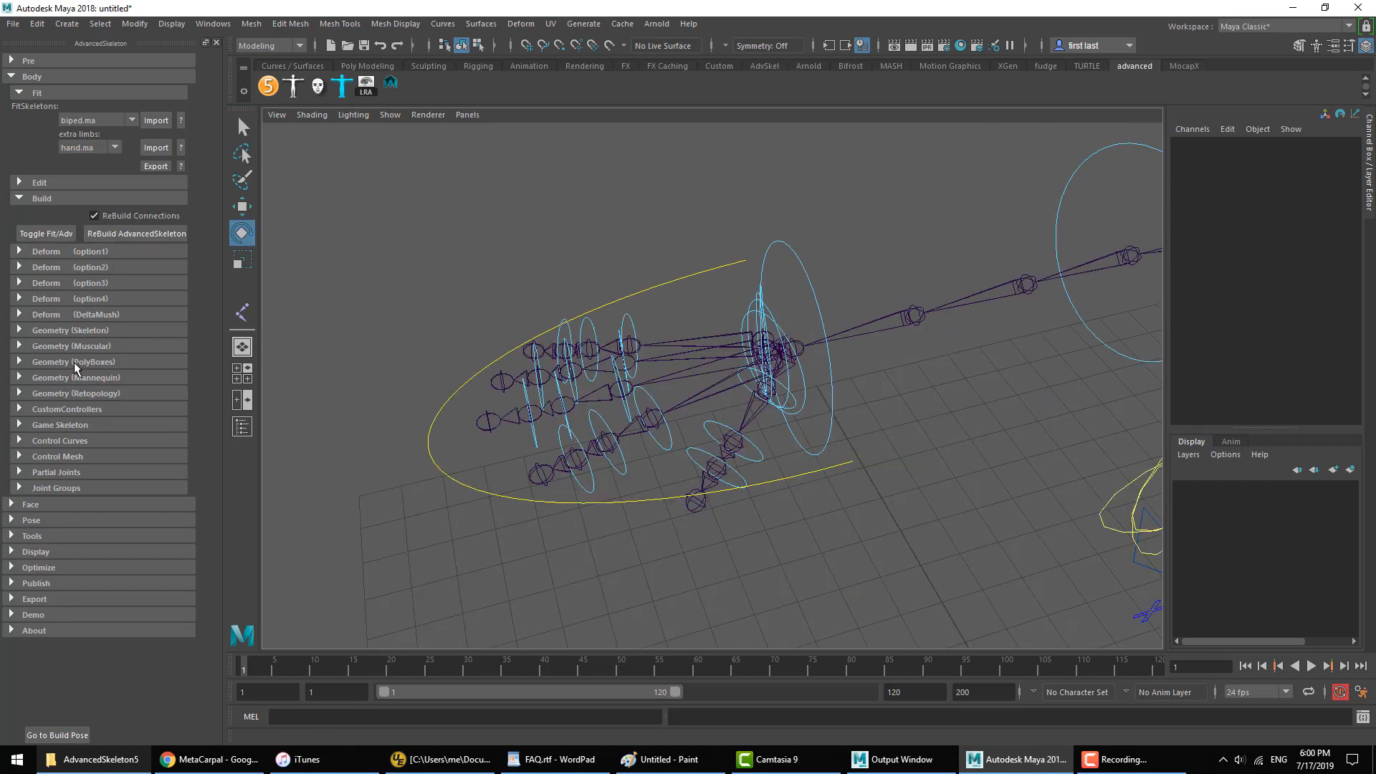
click(75, 364)
click(78, 381)
scroll(815, 493, down, 6)
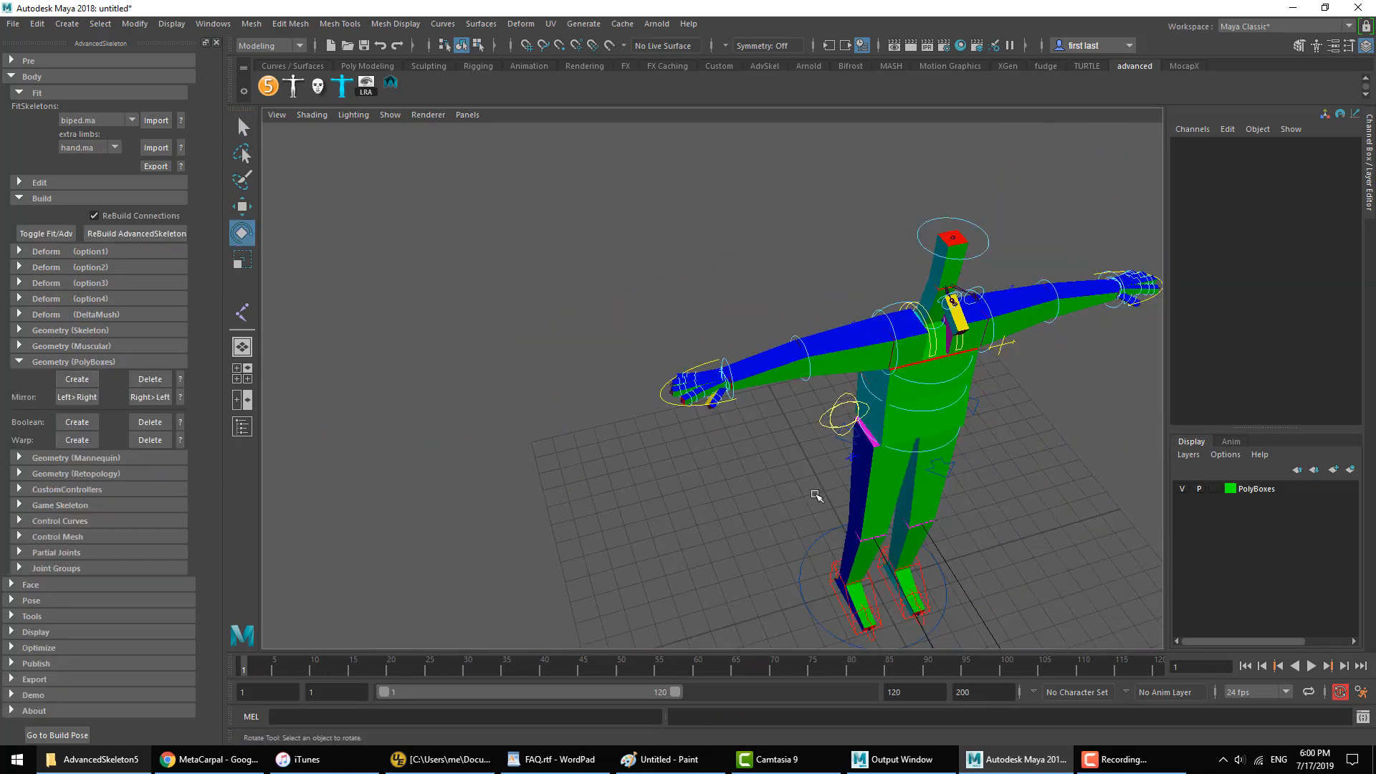
Step: Try the Fingers_R control with Spread and the index, middle, ring and pinky curls at 0.68, and undo it
scroll(816, 495, up, 5)
click(772, 446)
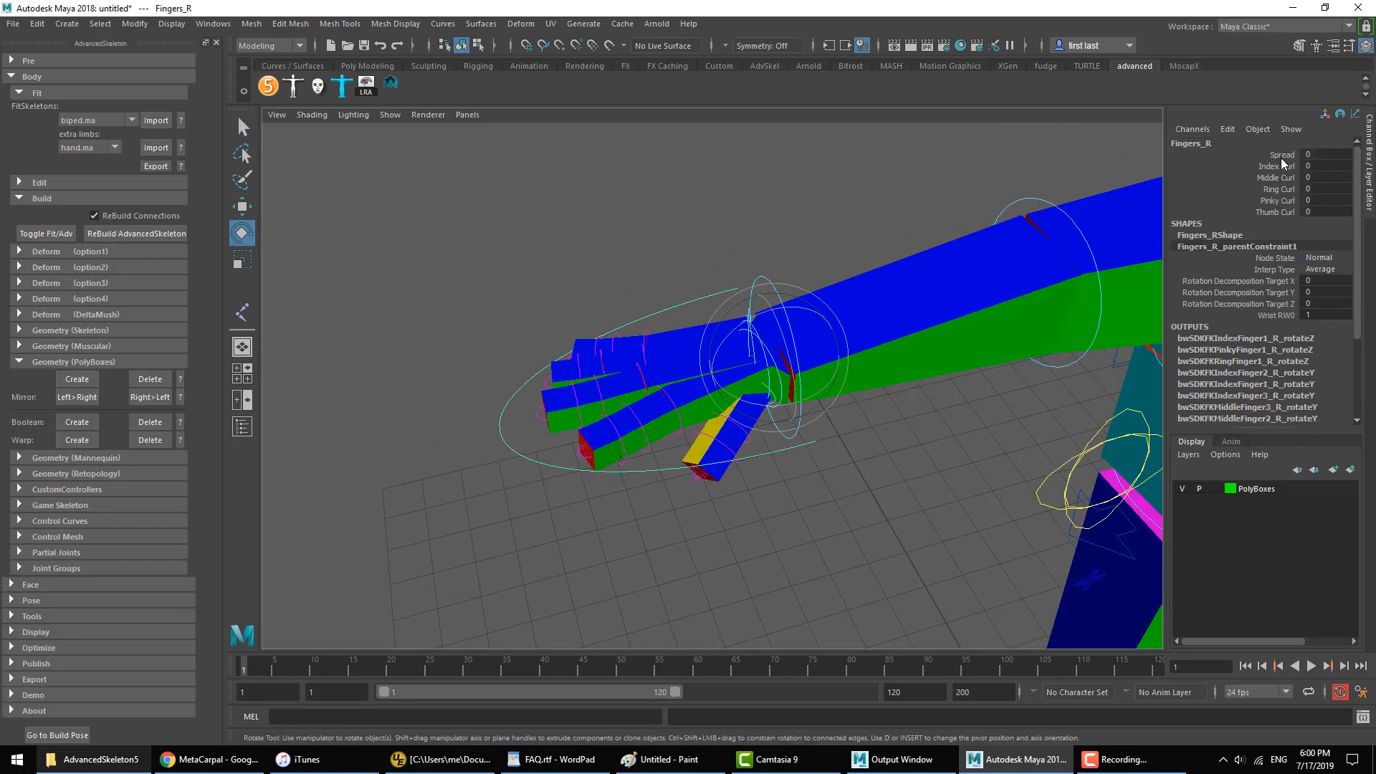
drag(1282, 156, 1282, 200)
middle_drag(833, 298, 857, 387)
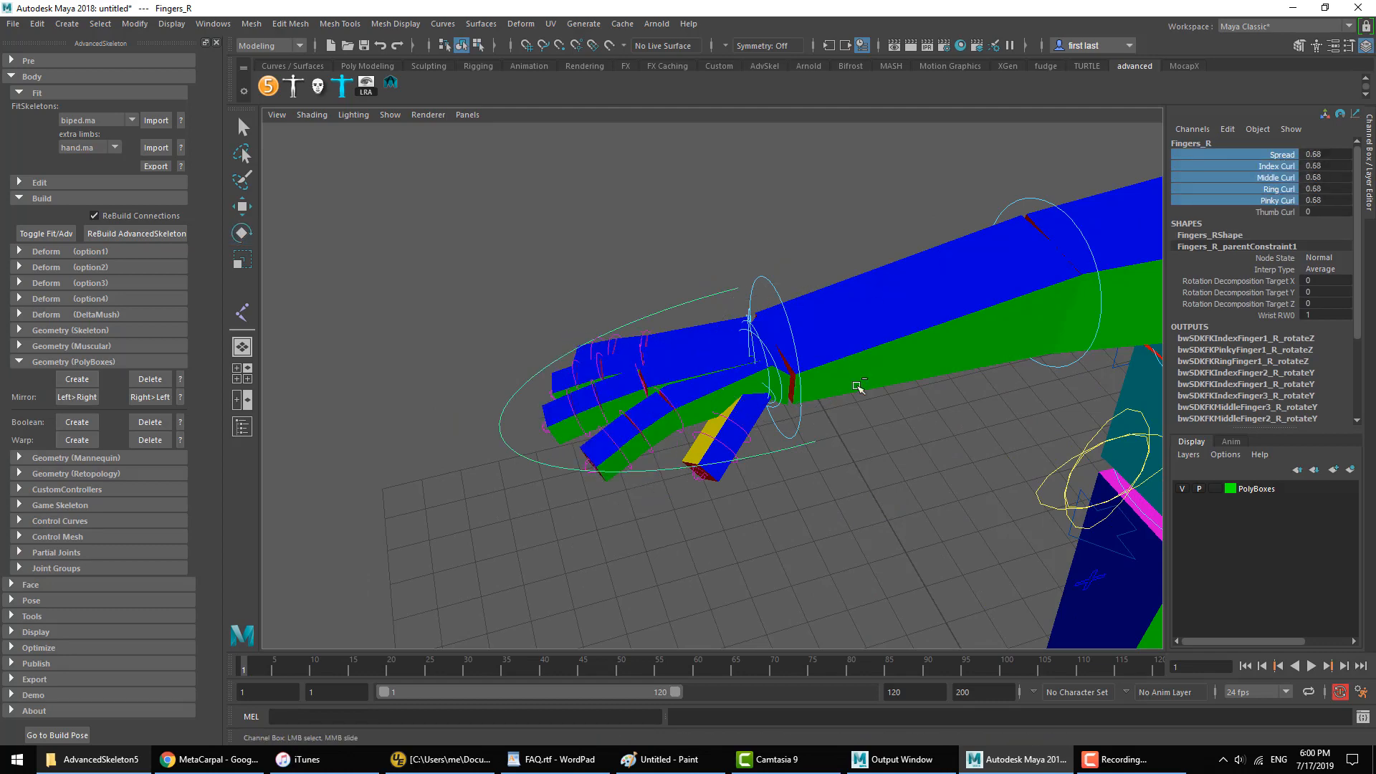
key(ctrl+z)
key(ctrl+z)
Step: Try rotating the FKIndexFinger0_R metacarpal control, and undo the rotation
alt+drag(791, 382, 820, 371)
scroll(845, 301, up, 3)
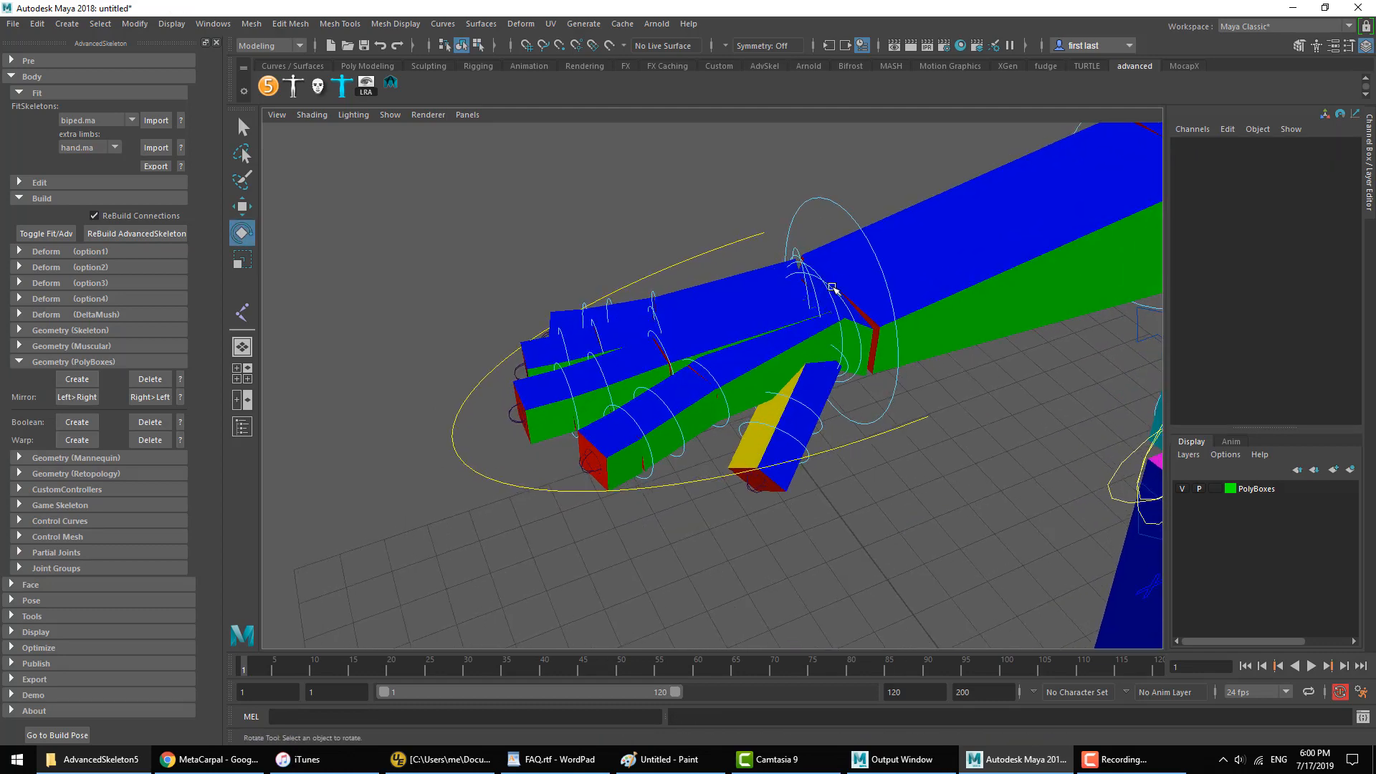
click(832, 286)
mouse_move(819, 325)
mouse_down()
mouse_move(841, 309)
mouse_move(814, 352)
mouse_up()
key(ctrl+z)
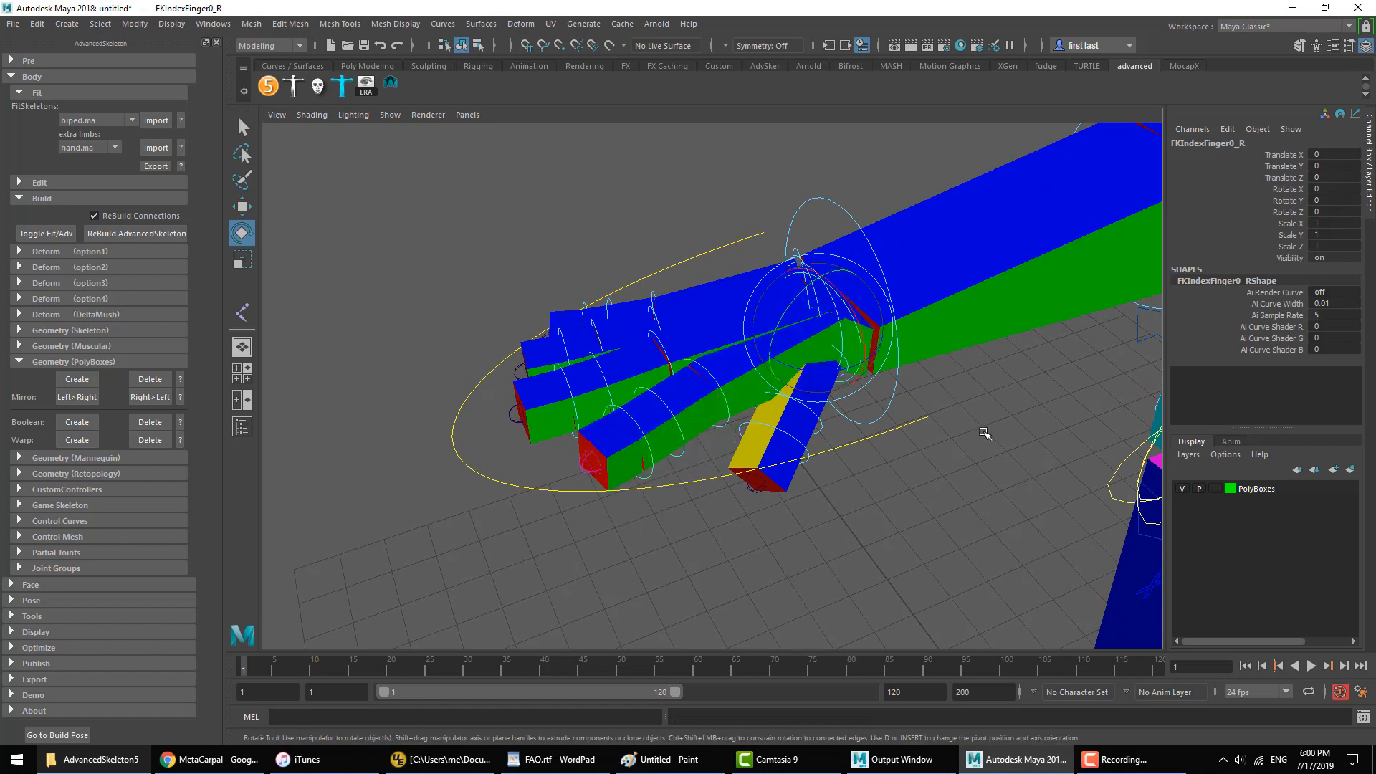
Step: Try rotating another metacarpal control at the base of the right hand, and undo the rotation
click(984, 433)
click(796, 252)
drag(792, 286, 819, 246)
key(ctrl+z)
key(ctrl+z)
alt+right_drag(820, 246, 900, 234)
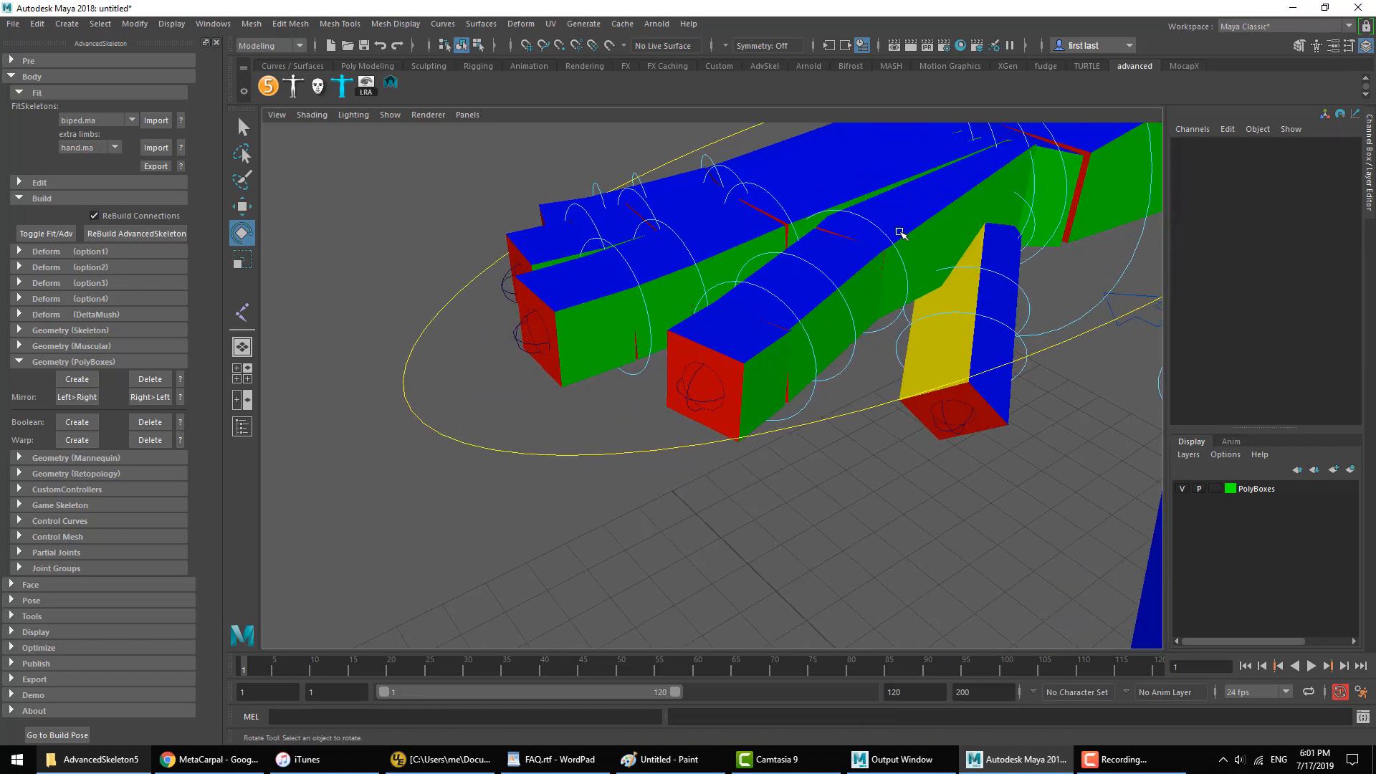
Step: Try rotating the FKPinkyFinger0_R metacarpal control to about -16 degrees in Z
alt+middle_drag(900, 233, 863, 319)
click(849, 246)
drag(843, 393, 823, 363)
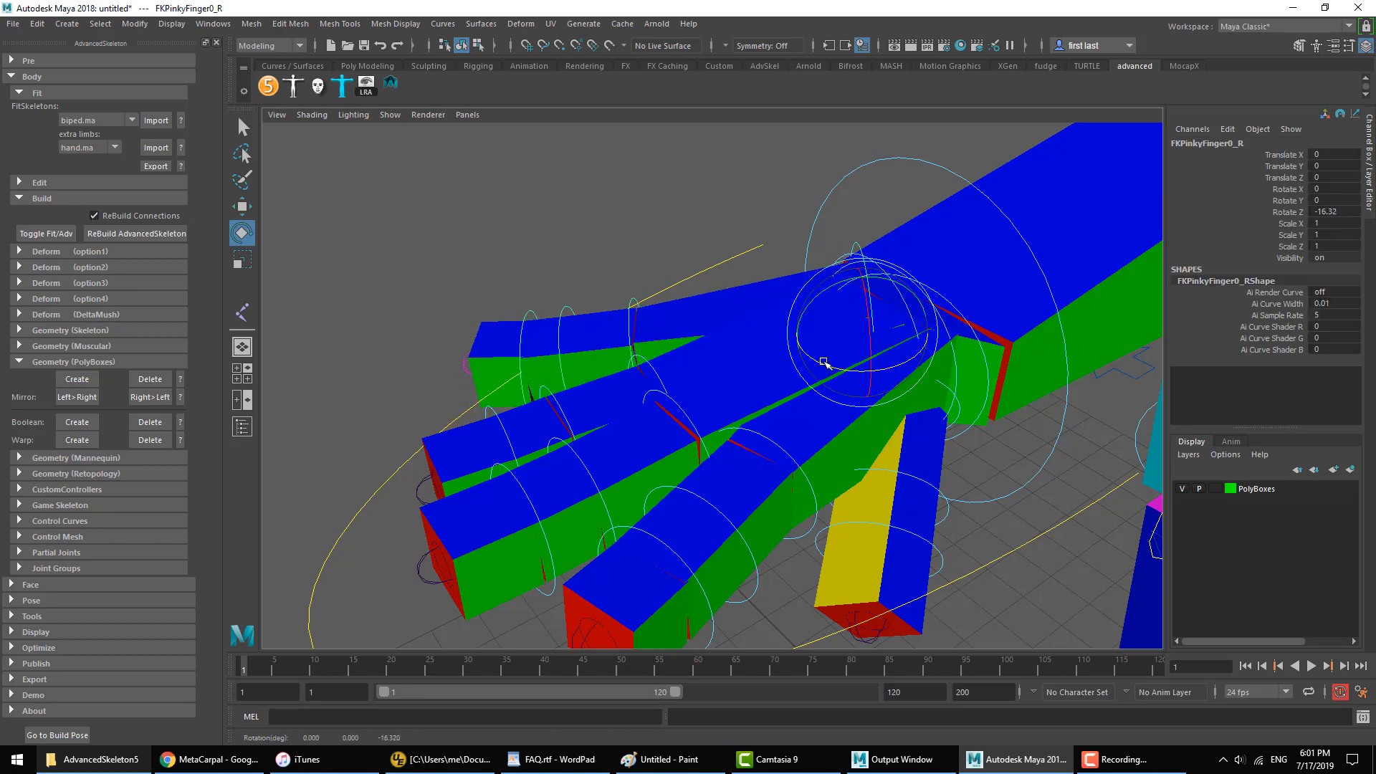
click(802, 222)
alt+drag(803, 222, 809, 265)
Step: Delete the PolyBoxes geometry and toggle the rig back to its FitSkeleton
alt+right_drag(808, 265, 717, 248)
alt+middle_drag(907, 318, 724, 243)
click(152, 380)
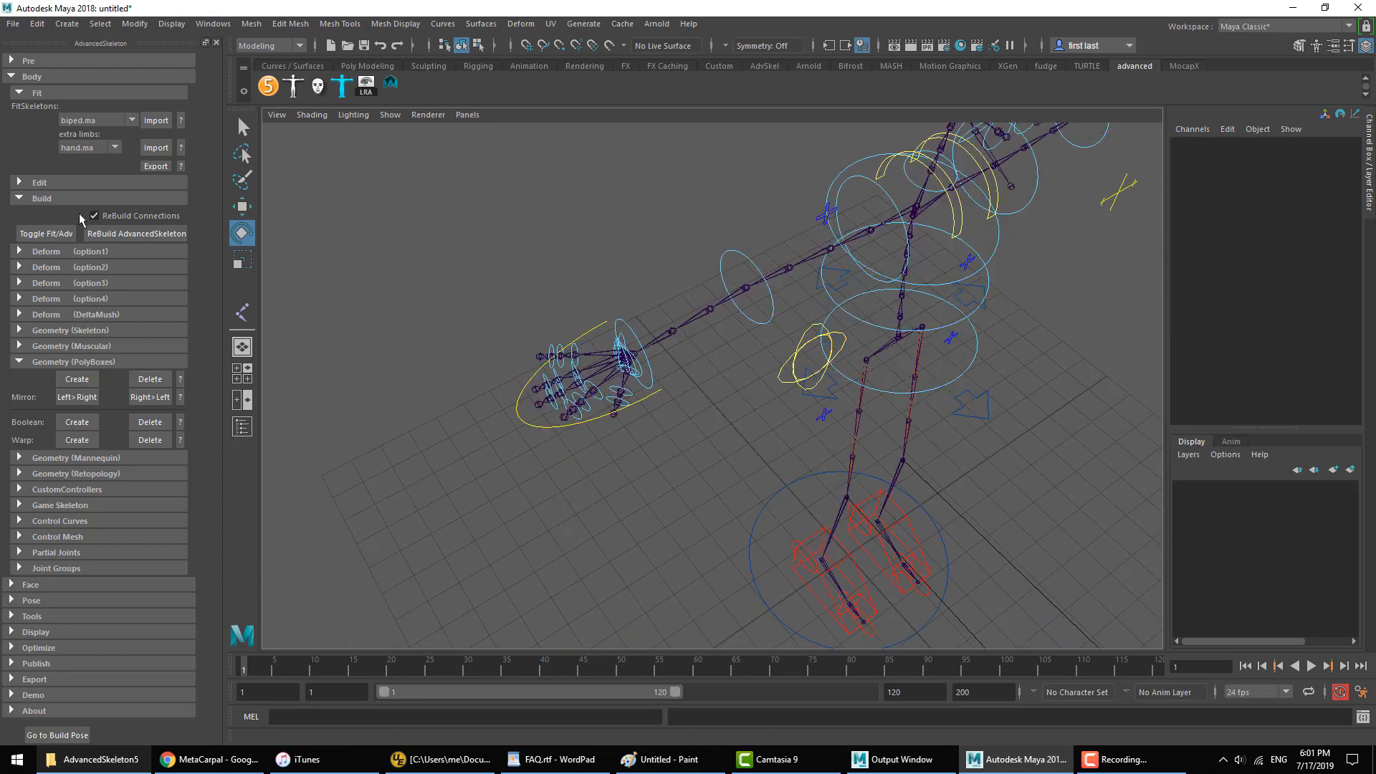
click(46, 234)
Step: Import the foot.ma extra limb onto the biped, replacing the existing Ankle
alt+middle_drag(870, 568, 746, 437)
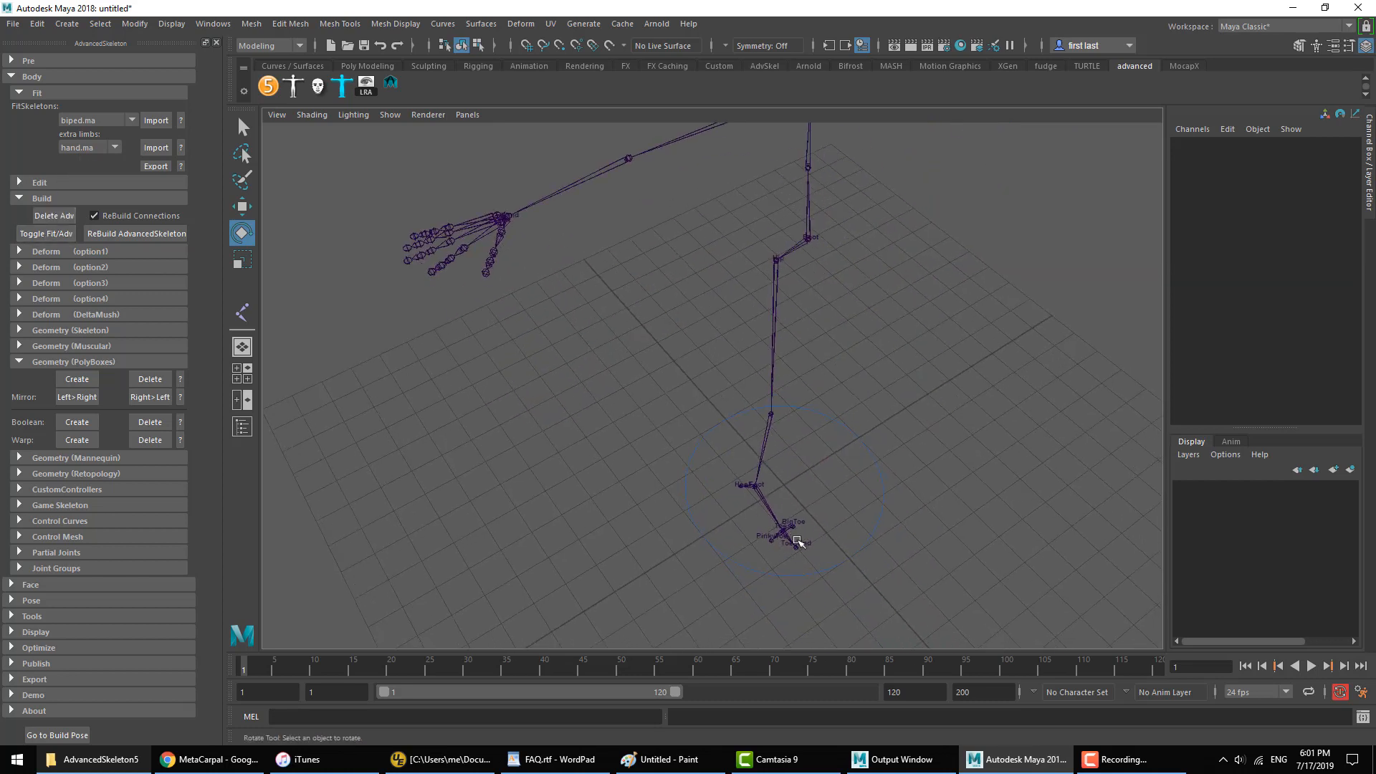
alt+drag(786, 562, 1016, 390)
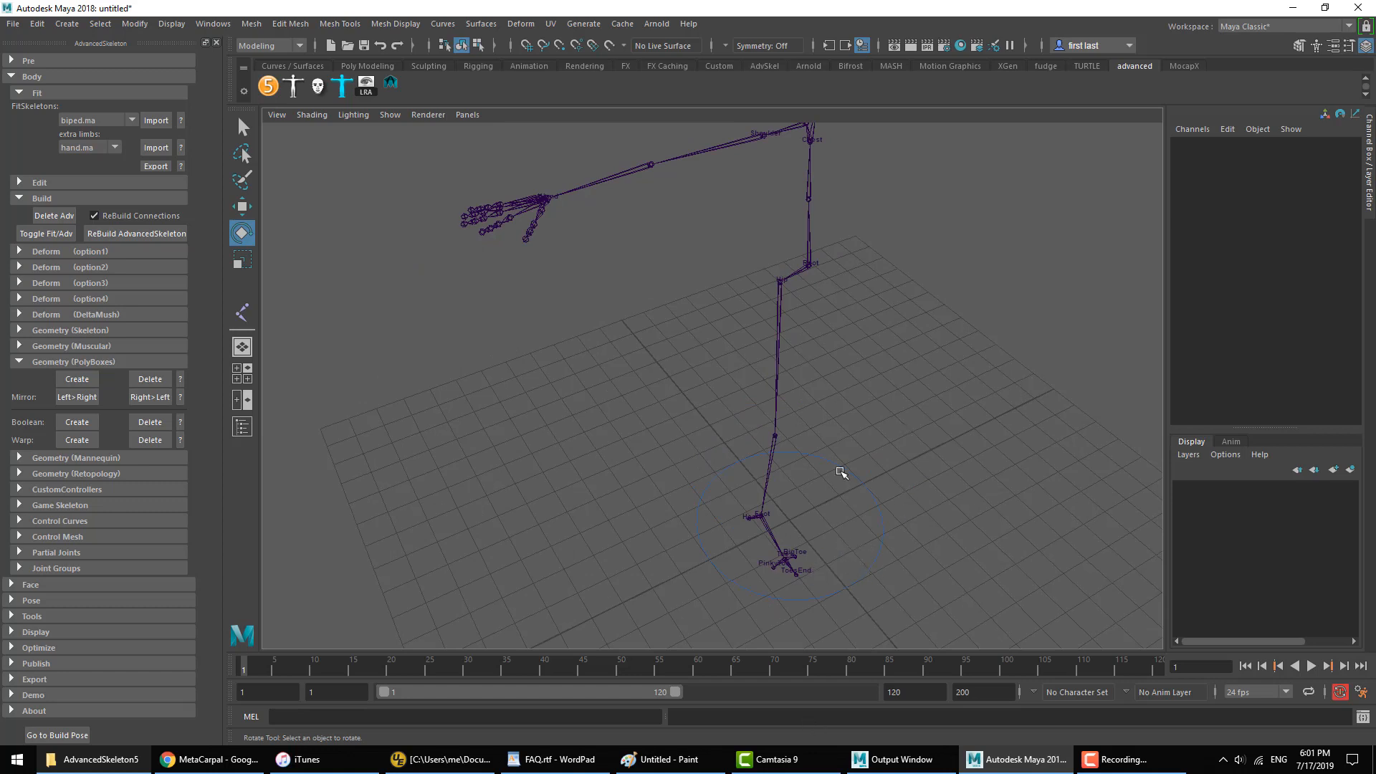
click(79, 148)
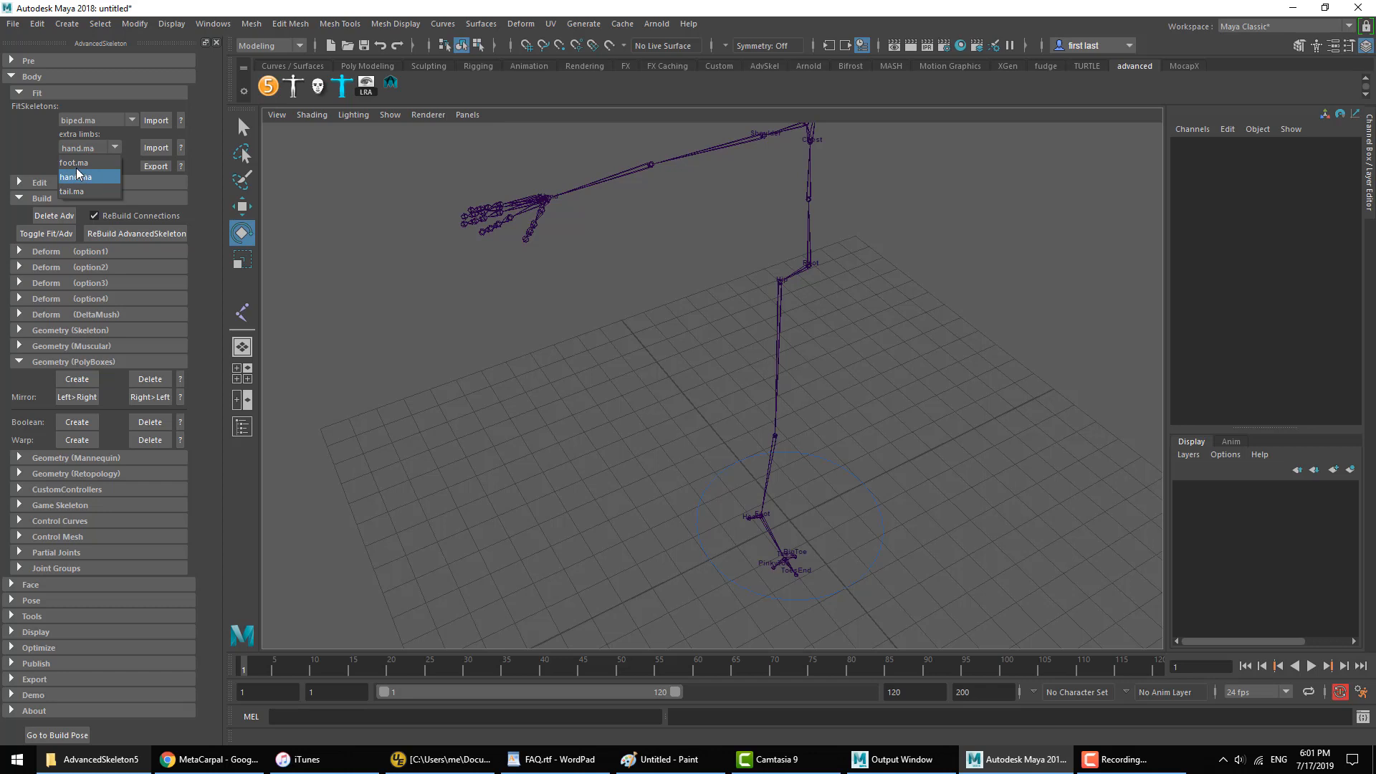
click(71, 163)
click(145, 149)
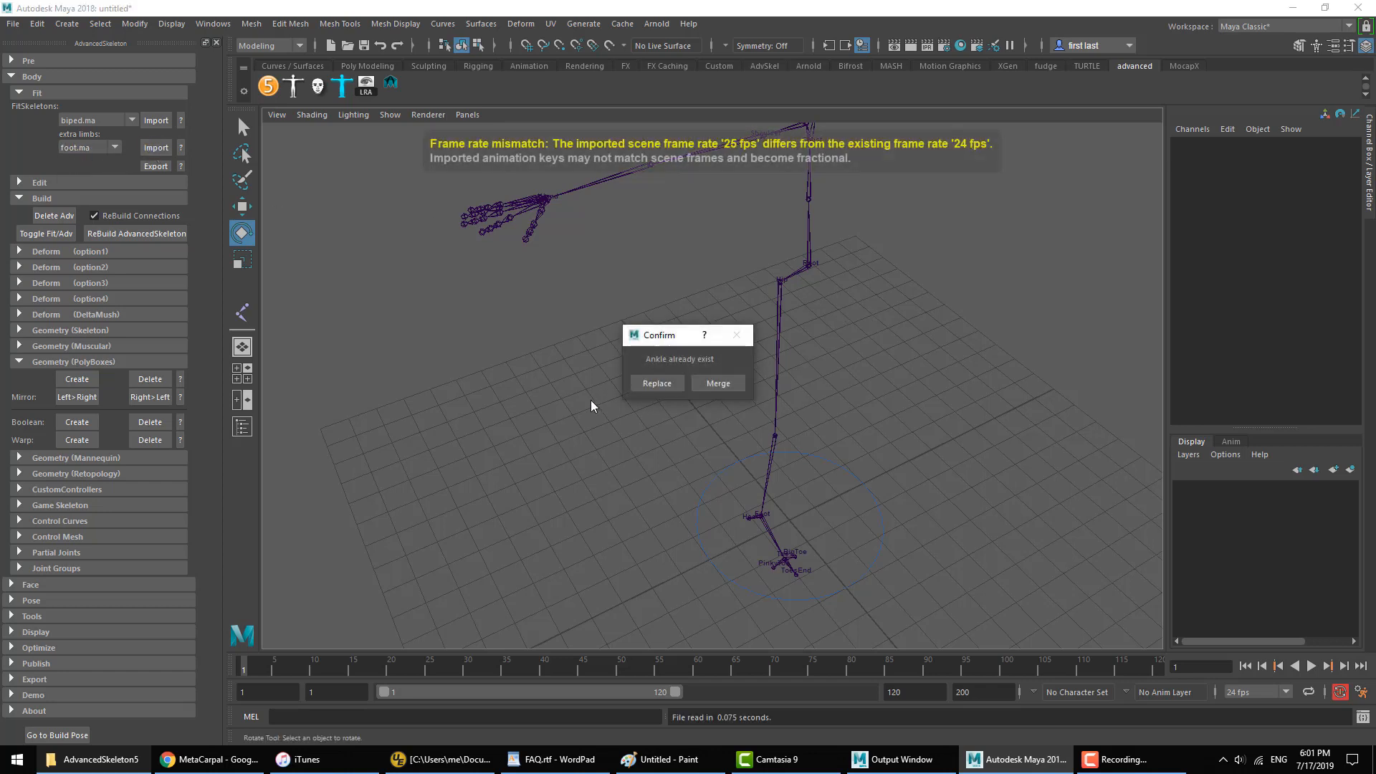
click(655, 387)
Step: Examine the imported foot's toe joints up close, including LongToe2, and return to the full skeleton
click(869, 429)
scroll(818, 553, up, 8)
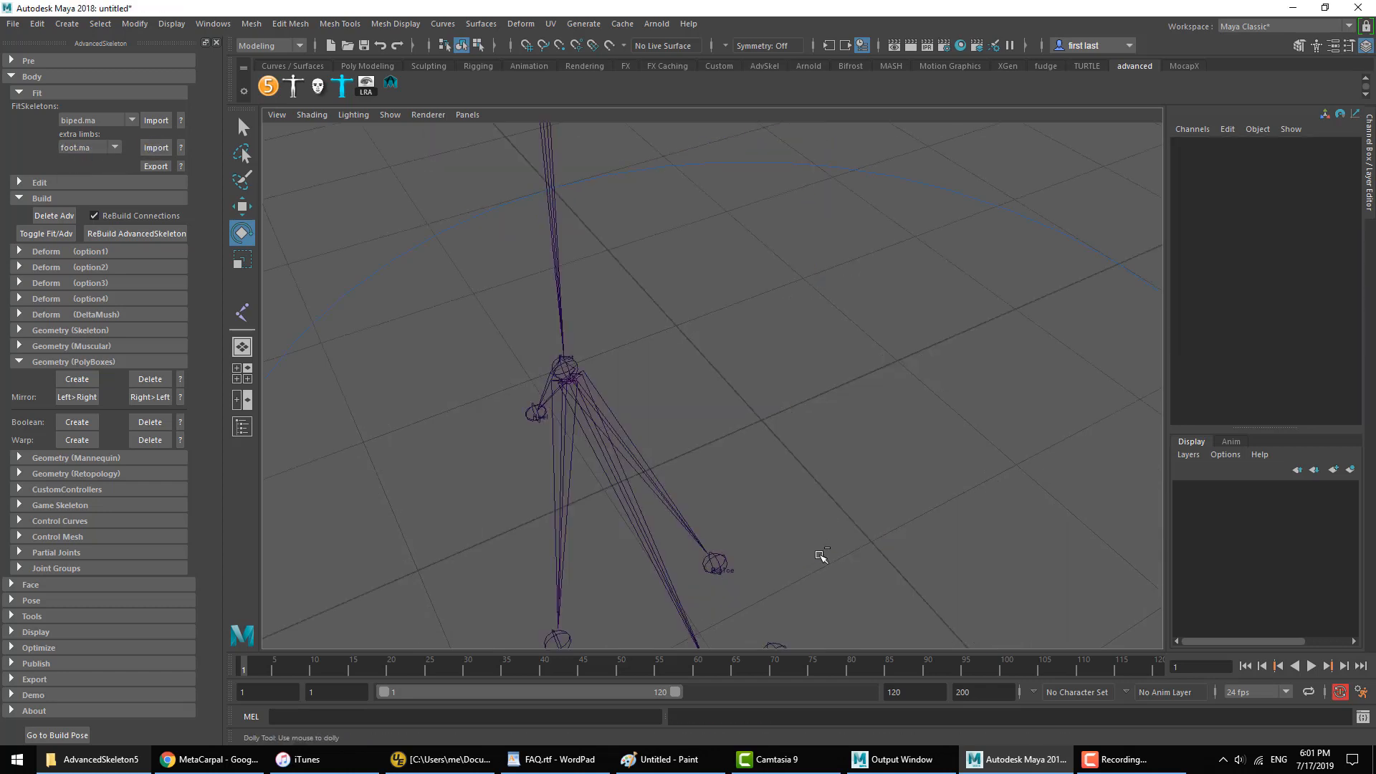
alt+drag(800, 560, 762, 286)
click(791, 388)
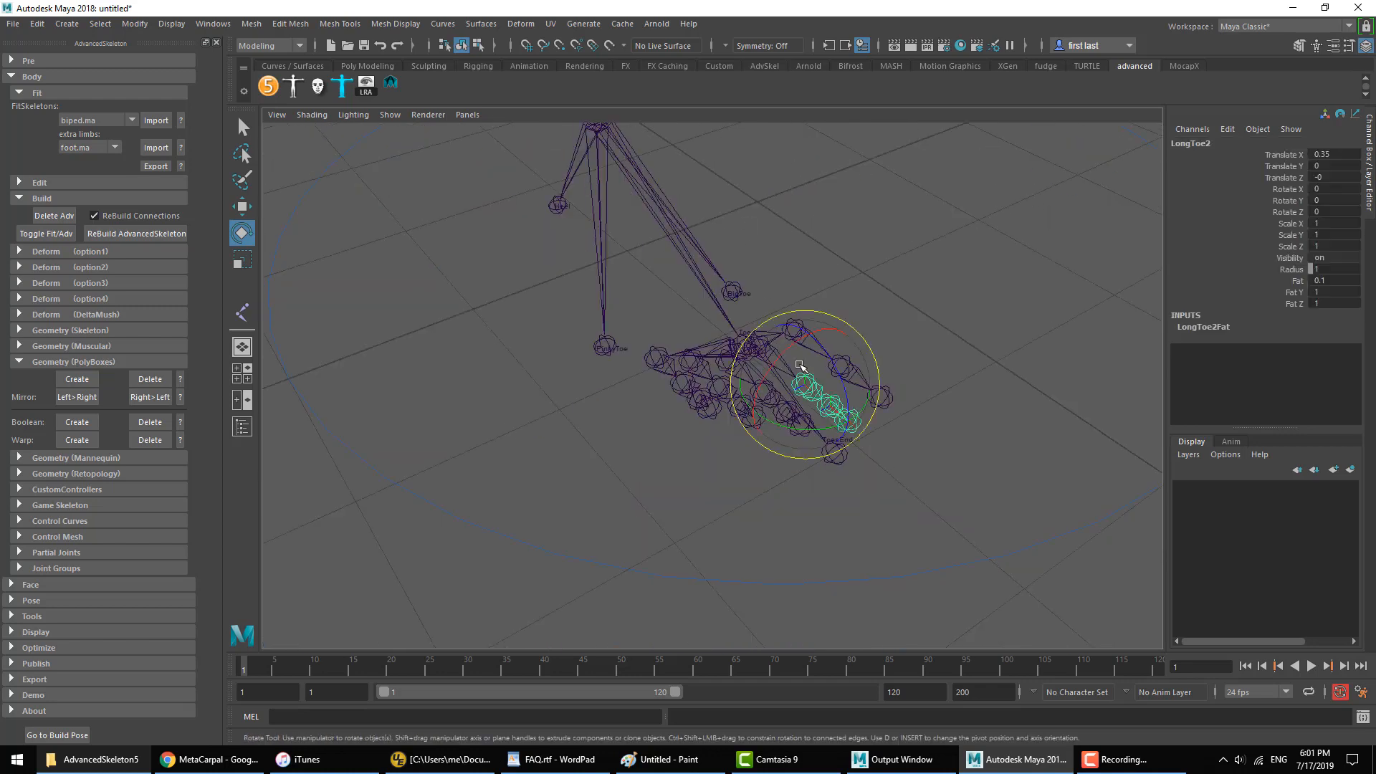
click(899, 196)
scroll(838, 333, down, 5)
scroll(700, 399, down, 8)
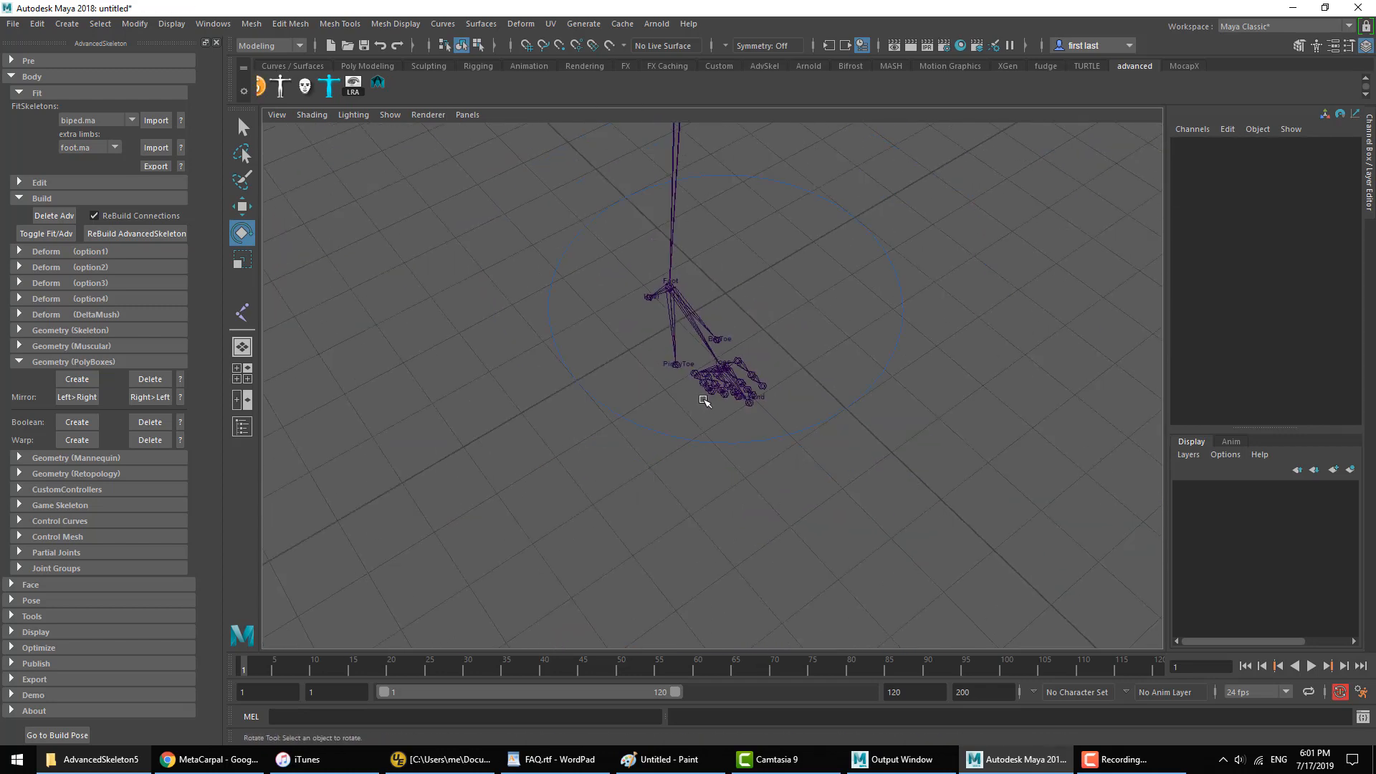
alt+middle_drag(666, 359, 616, 564)
alt+drag(617, 564, 599, 338)
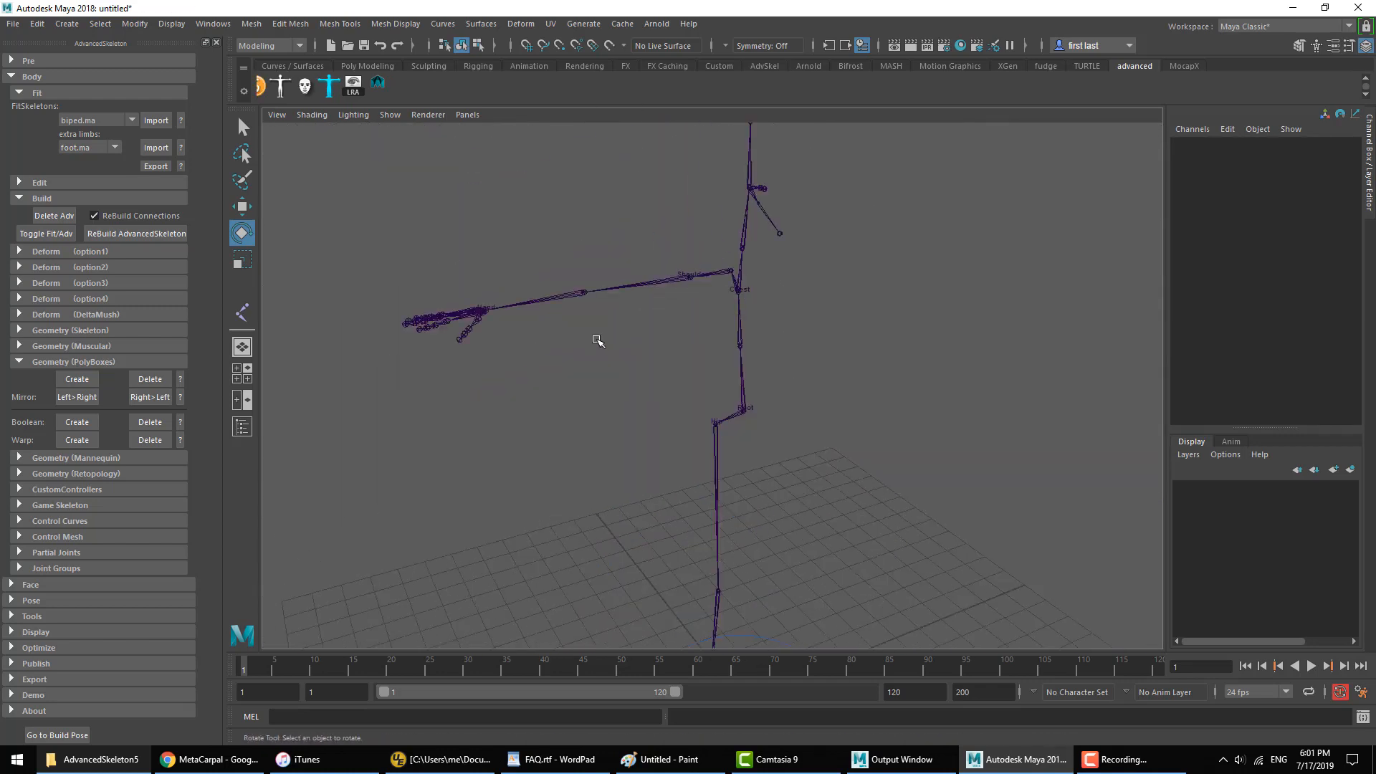
Step: Import the tail.ma extra limb onto the biped and inspect its Tail0 base joint
click(77, 146)
click(92, 190)
click(156, 147)
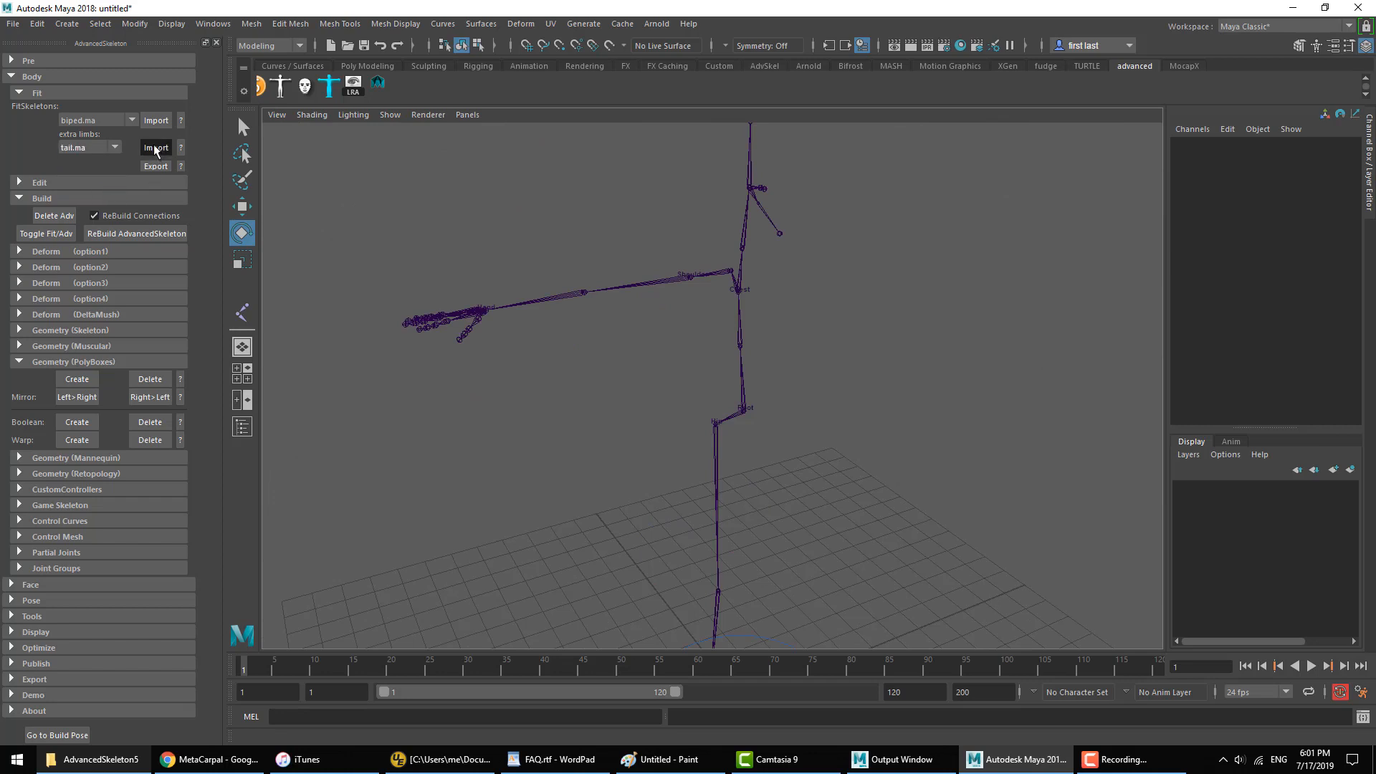
alt+drag(918, 332, 738, 416)
click(815, 445)
key(w)
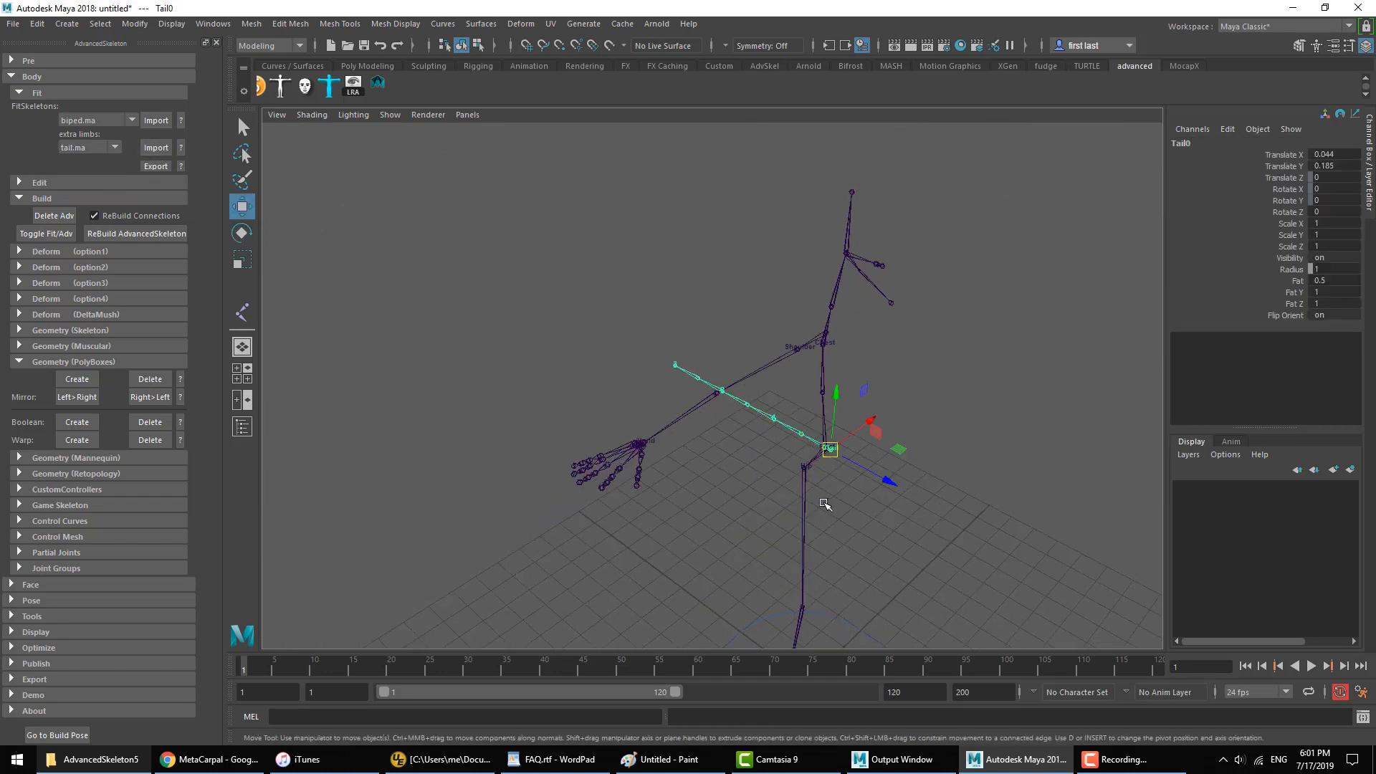
middle_drag(823, 501, 759, 483)
click(760, 483)
alt+drag(819, 470, 602, 462)
alt+right_drag(602, 462, 459, 455)
alt+drag(459, 455, 714, 379)
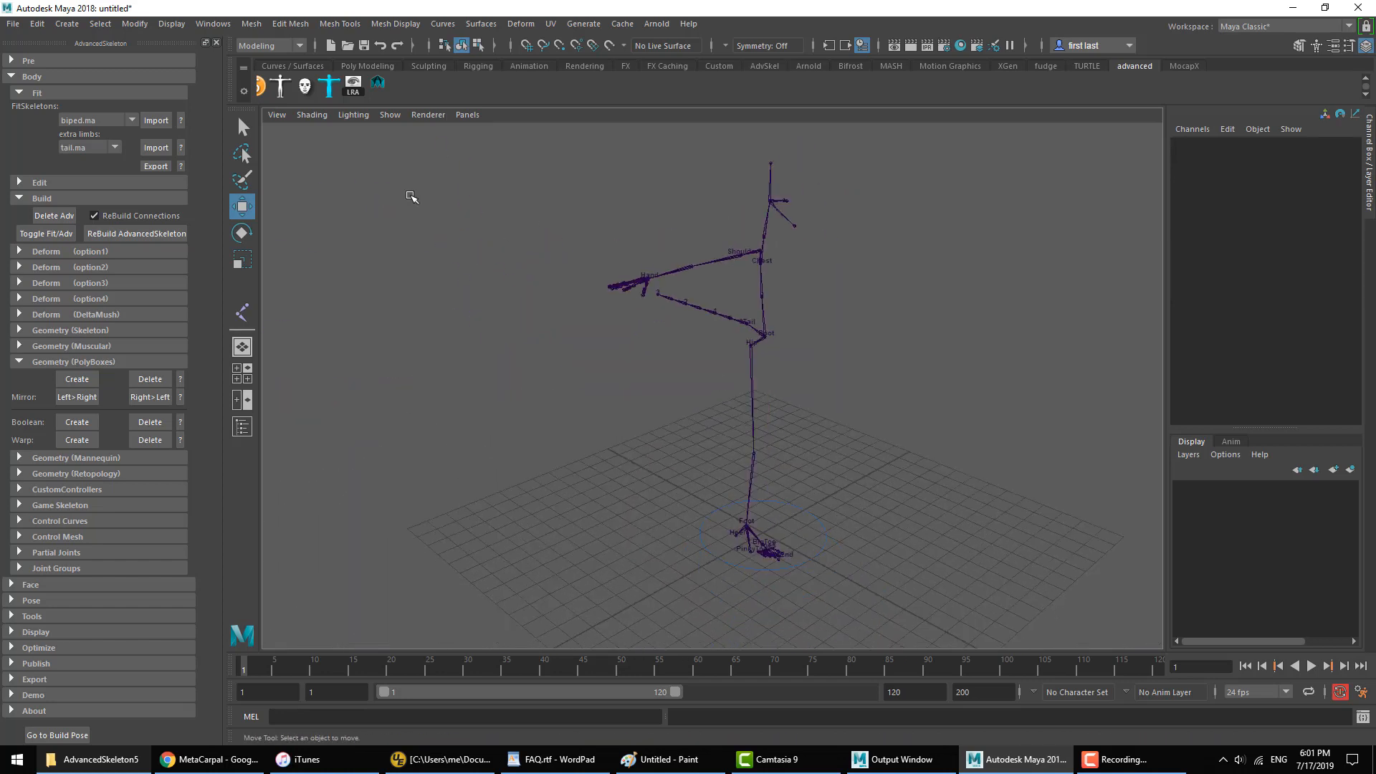
Step: Review the available extra limbs, keeping tail.ma chosen, and inspect the Shoulder and Spine1 joints
click(92, 146)
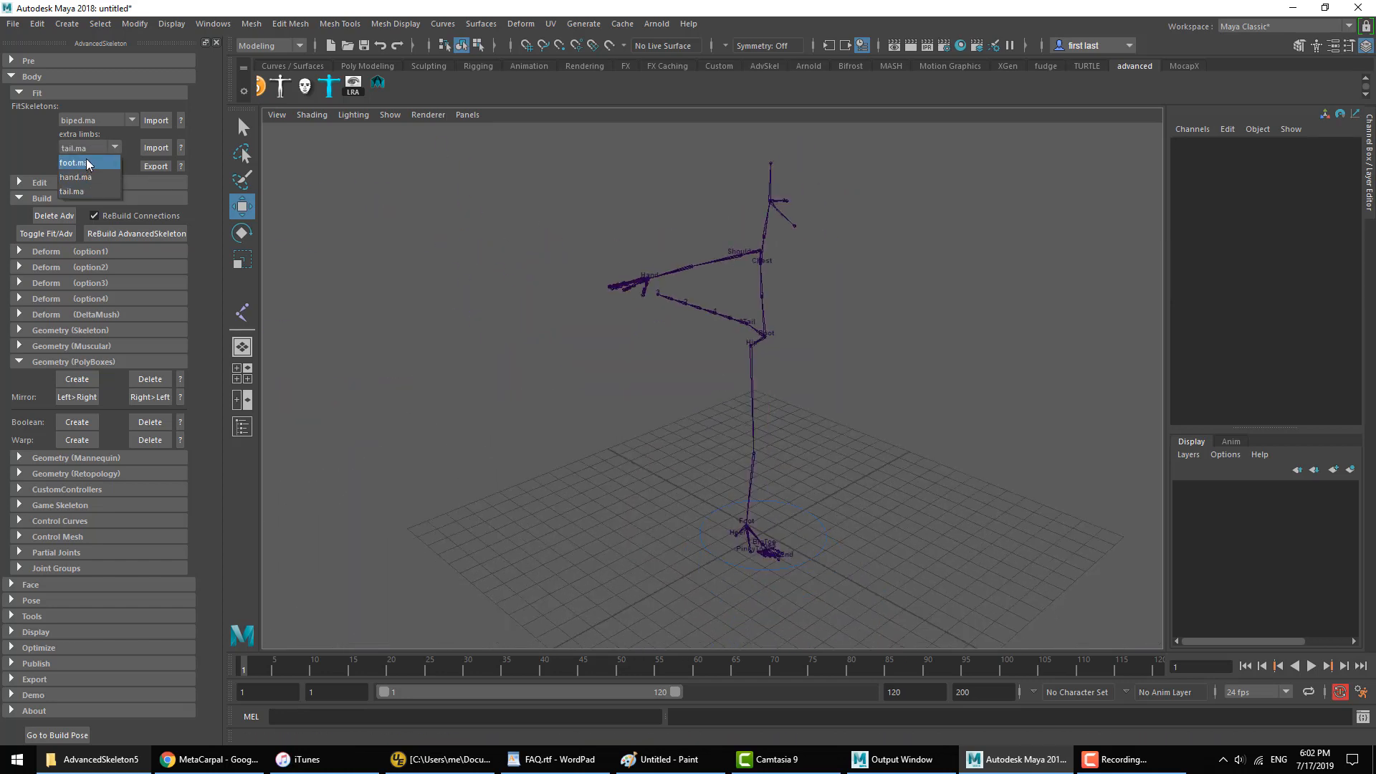
click(78, 192)
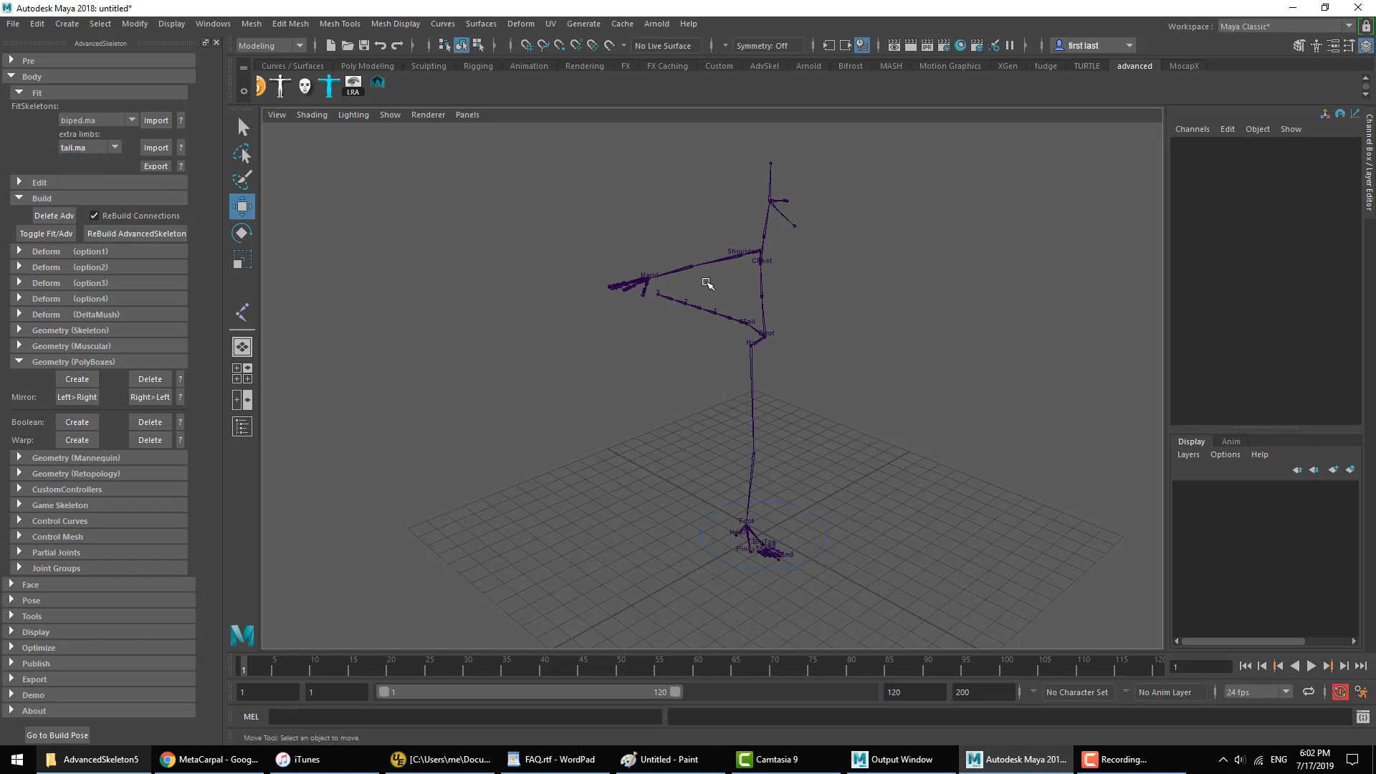
alt+right_drag(704, 283, 810, 406)
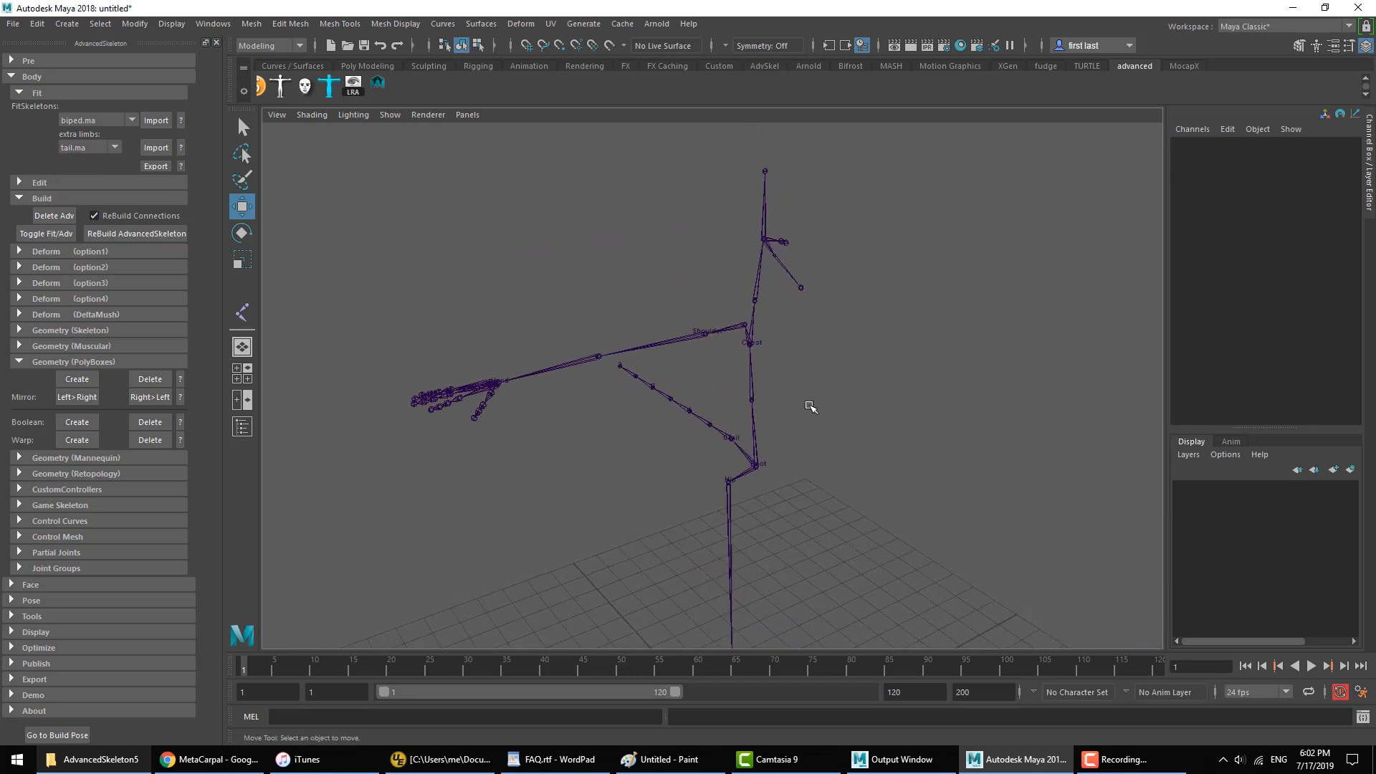
click(619, 352)
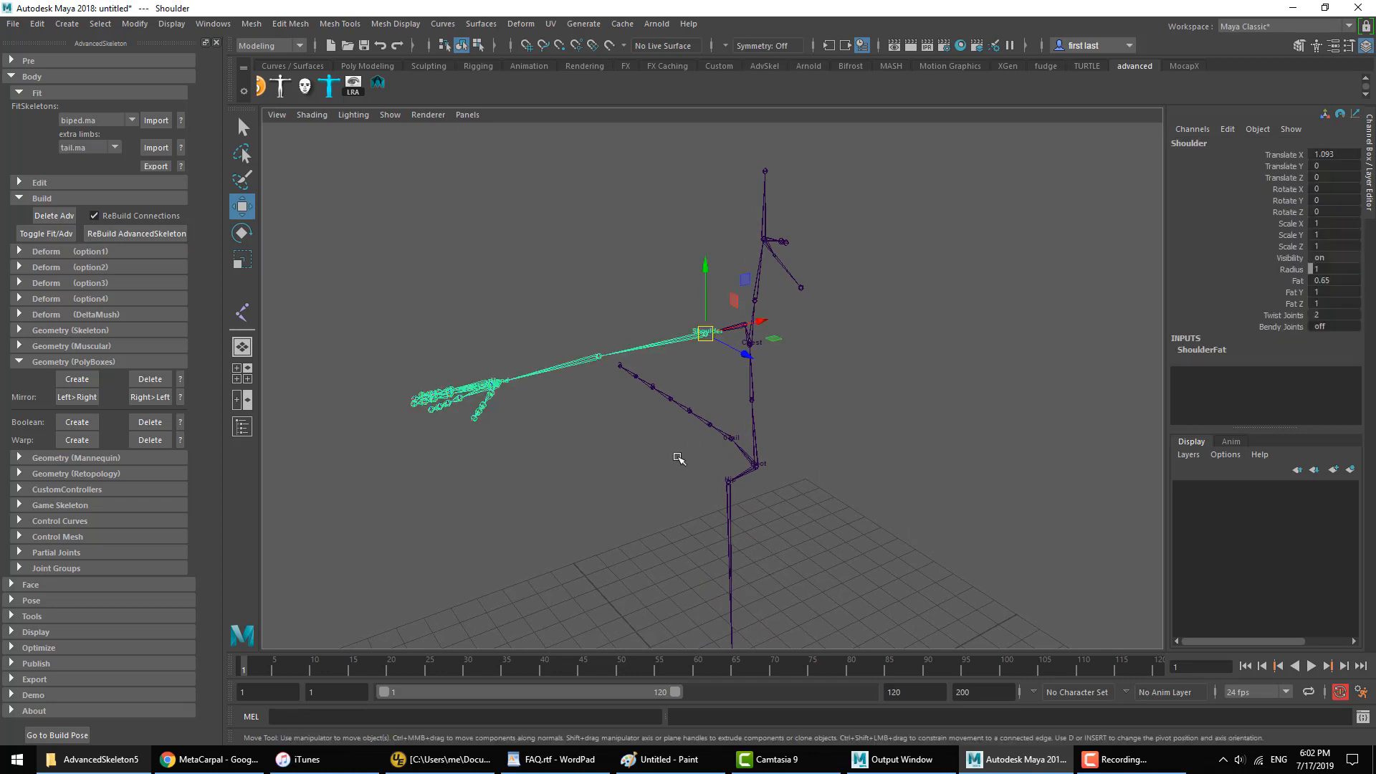
click(649, 460)
click(756, 374)
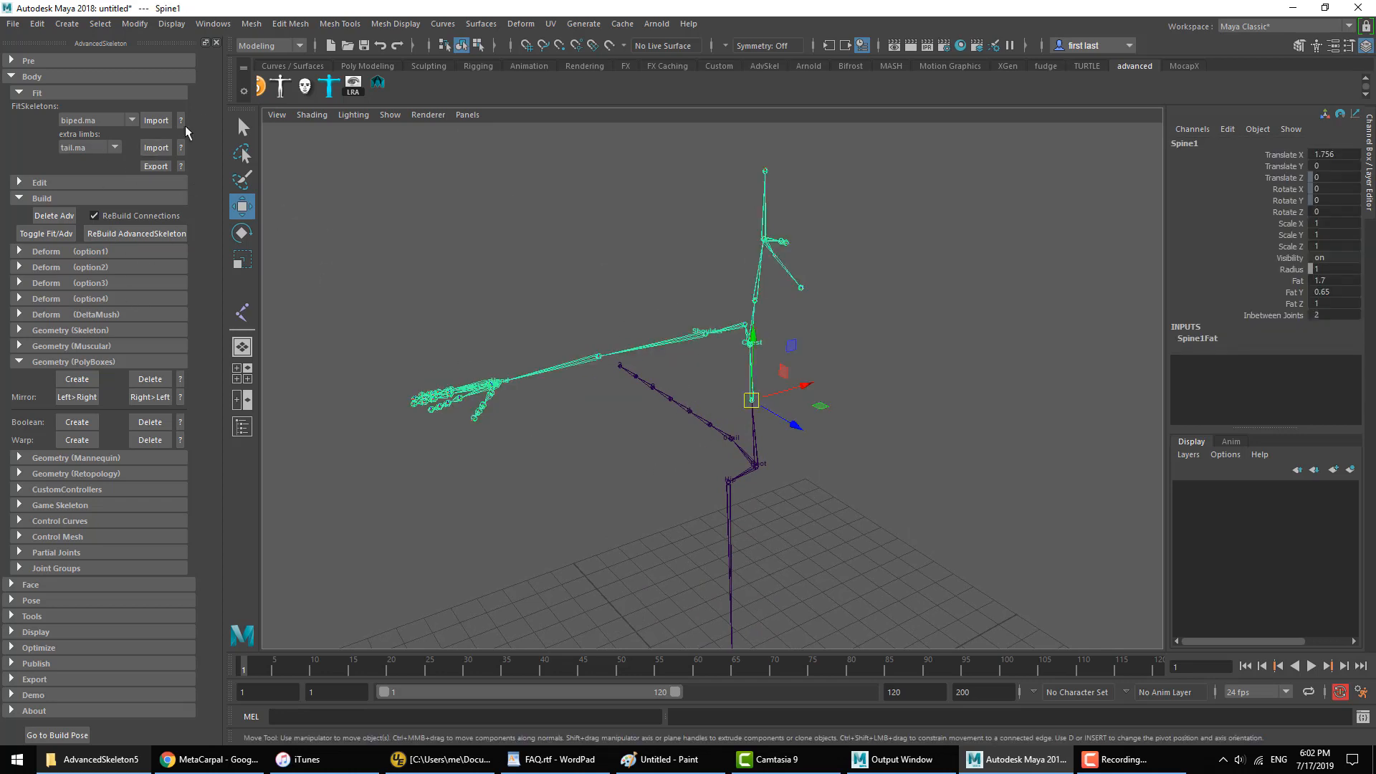
Step: Open and cancel the FitSkeleton export dialog, and review the lists of extra limbs and FitSkeletons
click(161, 165)
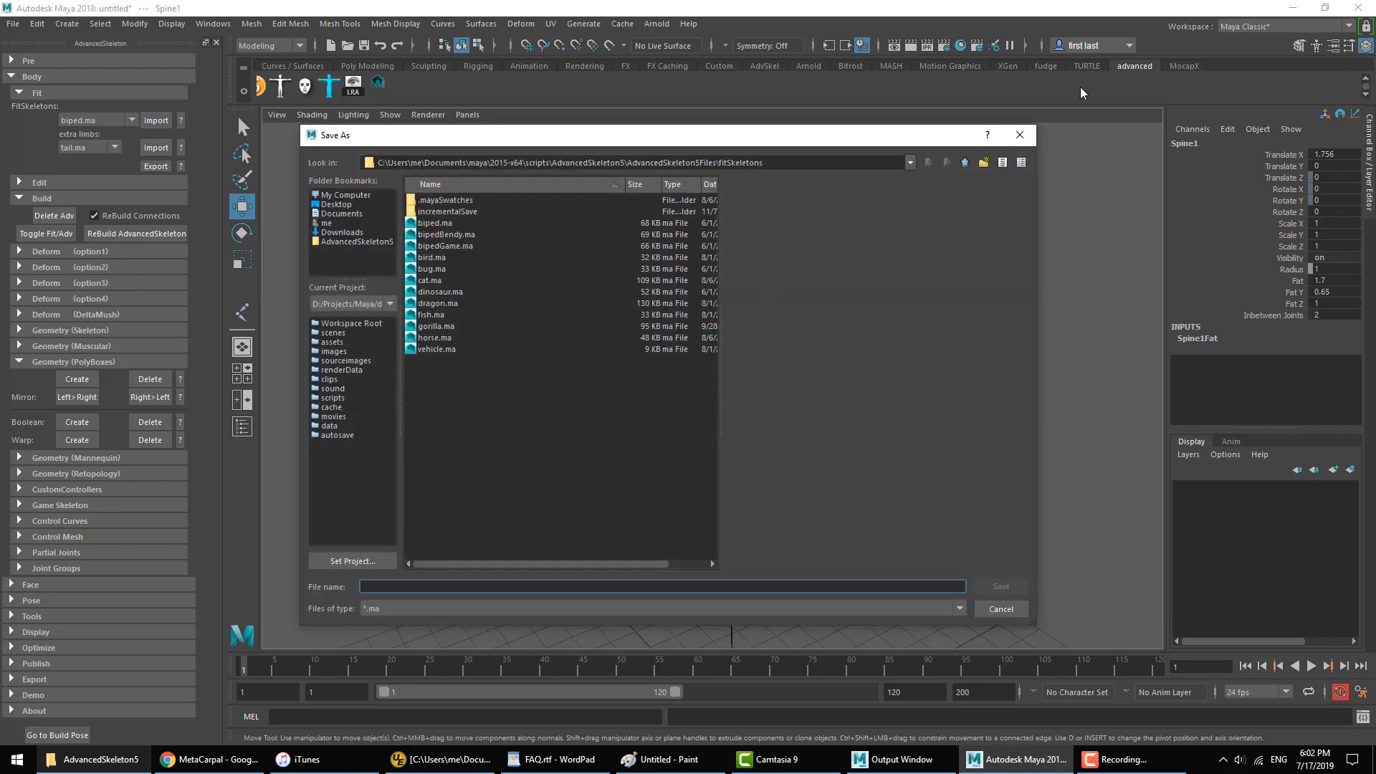
click(1019, 135)
click(87, 149)
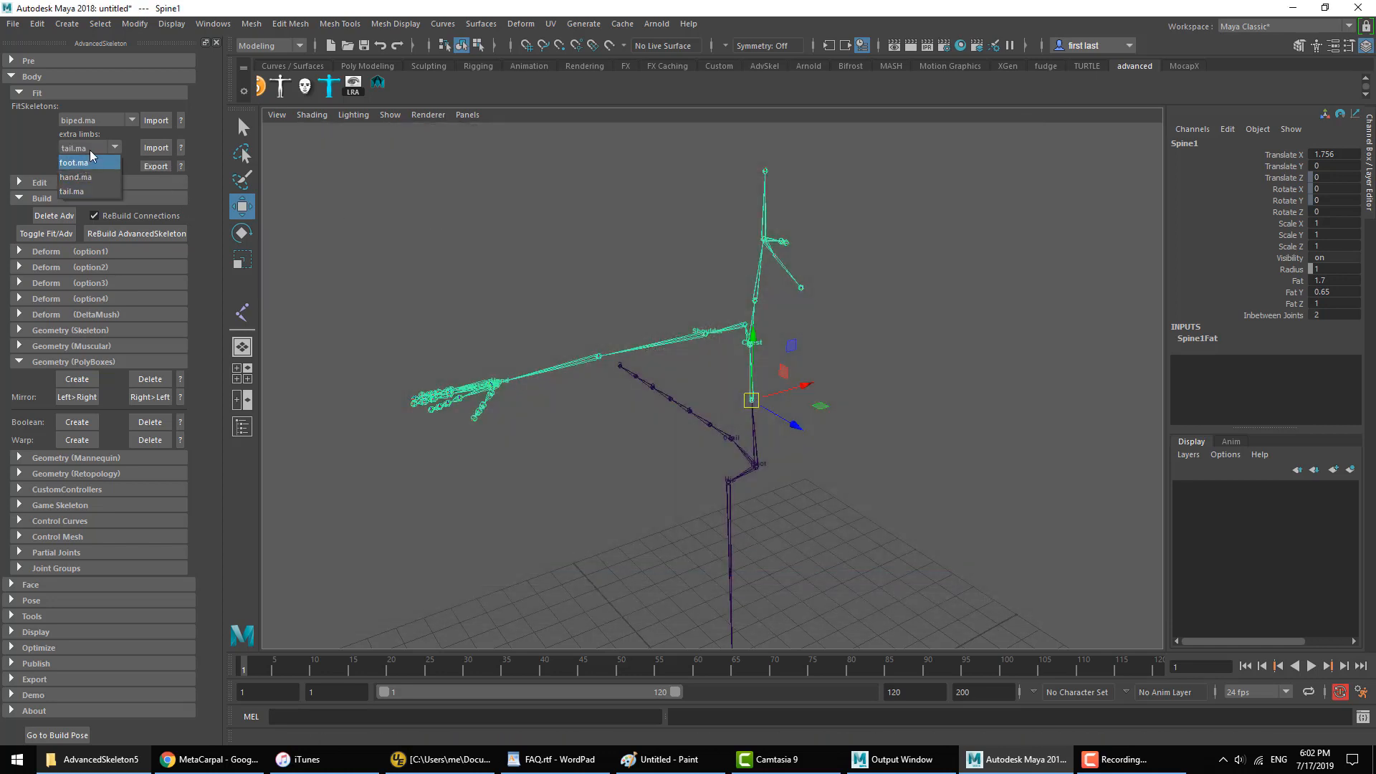
click(90, 127)
click(84, 122)
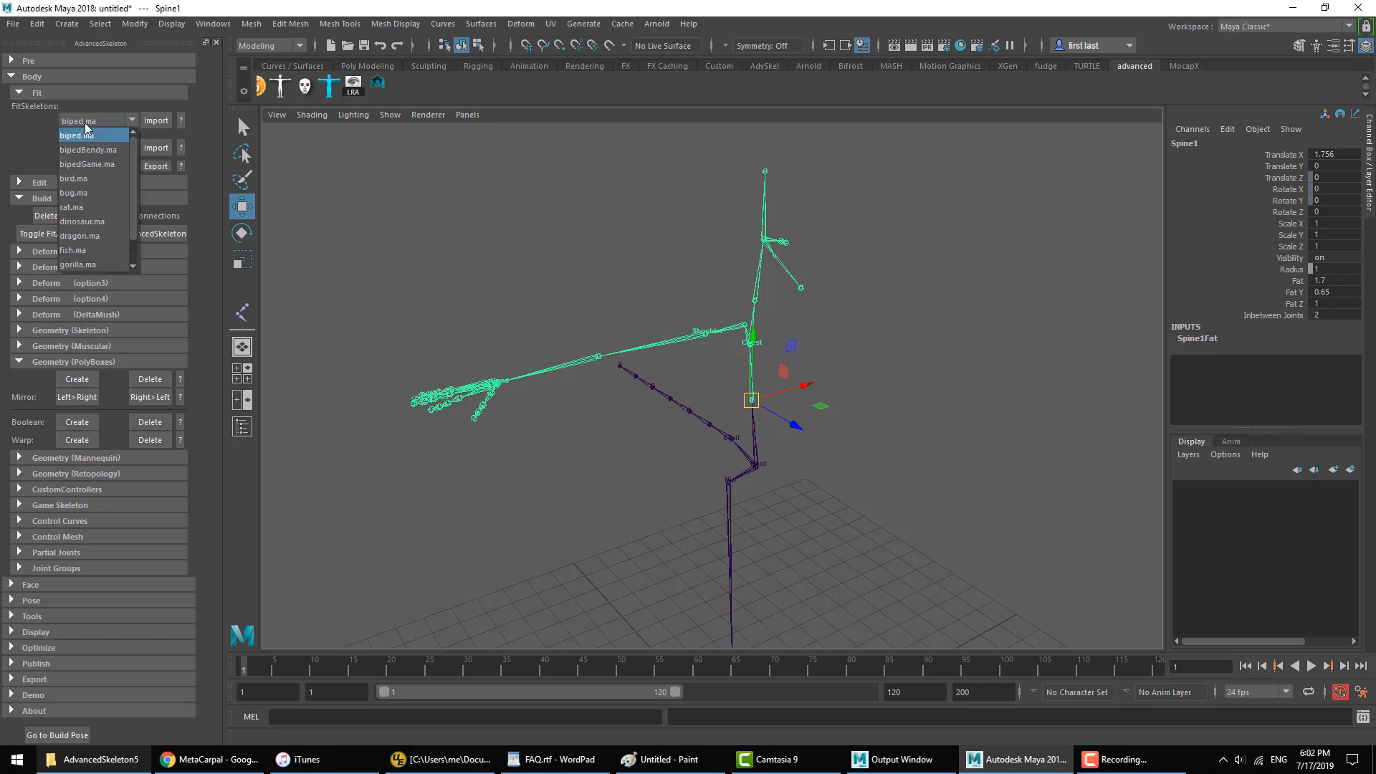
click(58, 127)
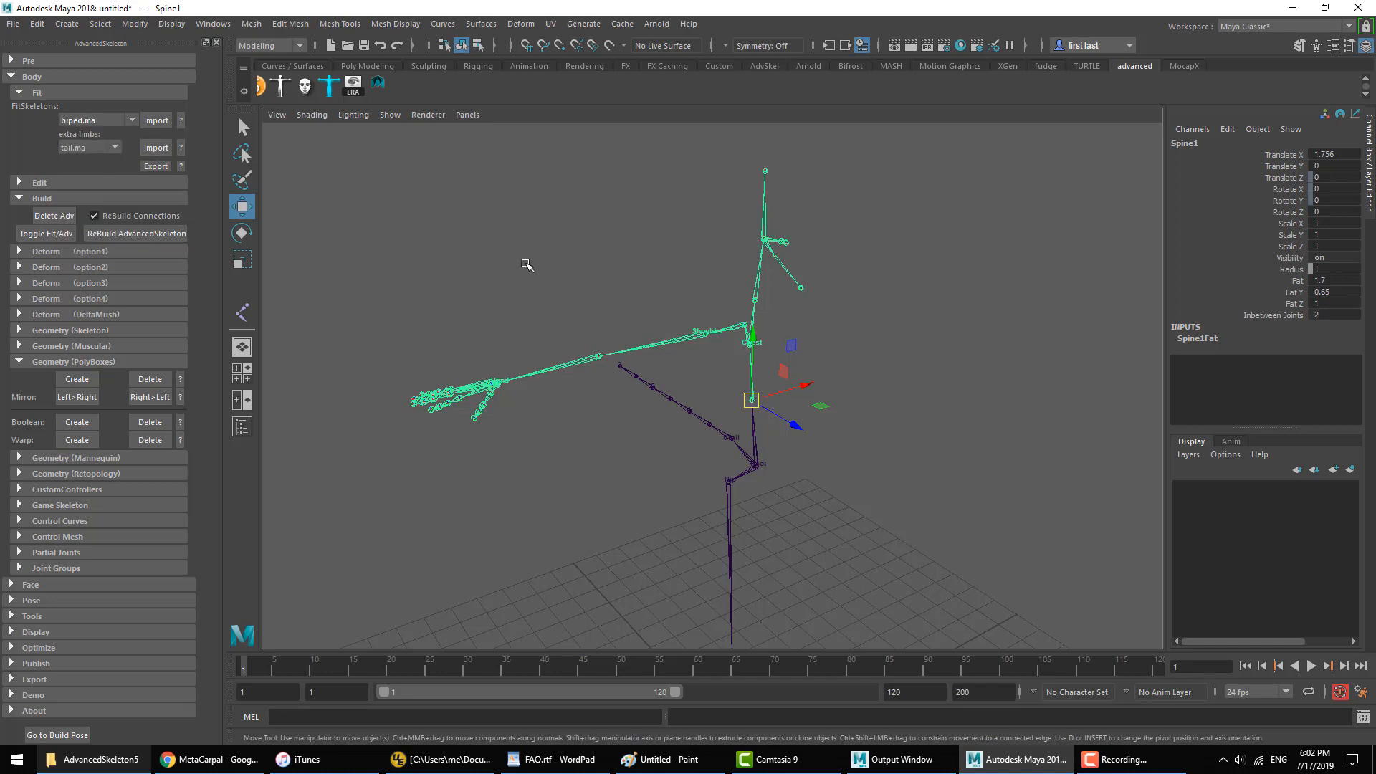
click(616, 282)
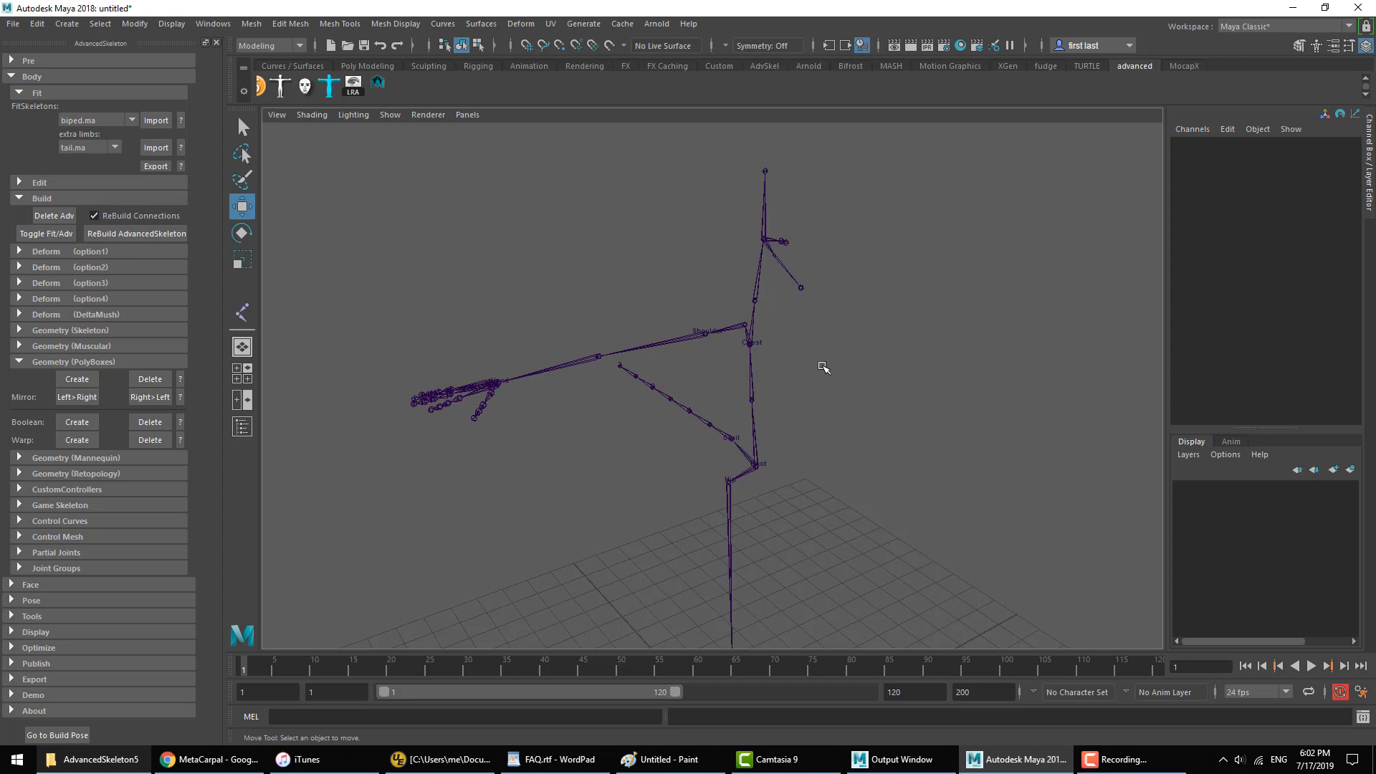
Step: Show the FitSkeleton editing options, start the Joint Tool and frame the upper body in the front view
click(33, 198)
click(45, 324)
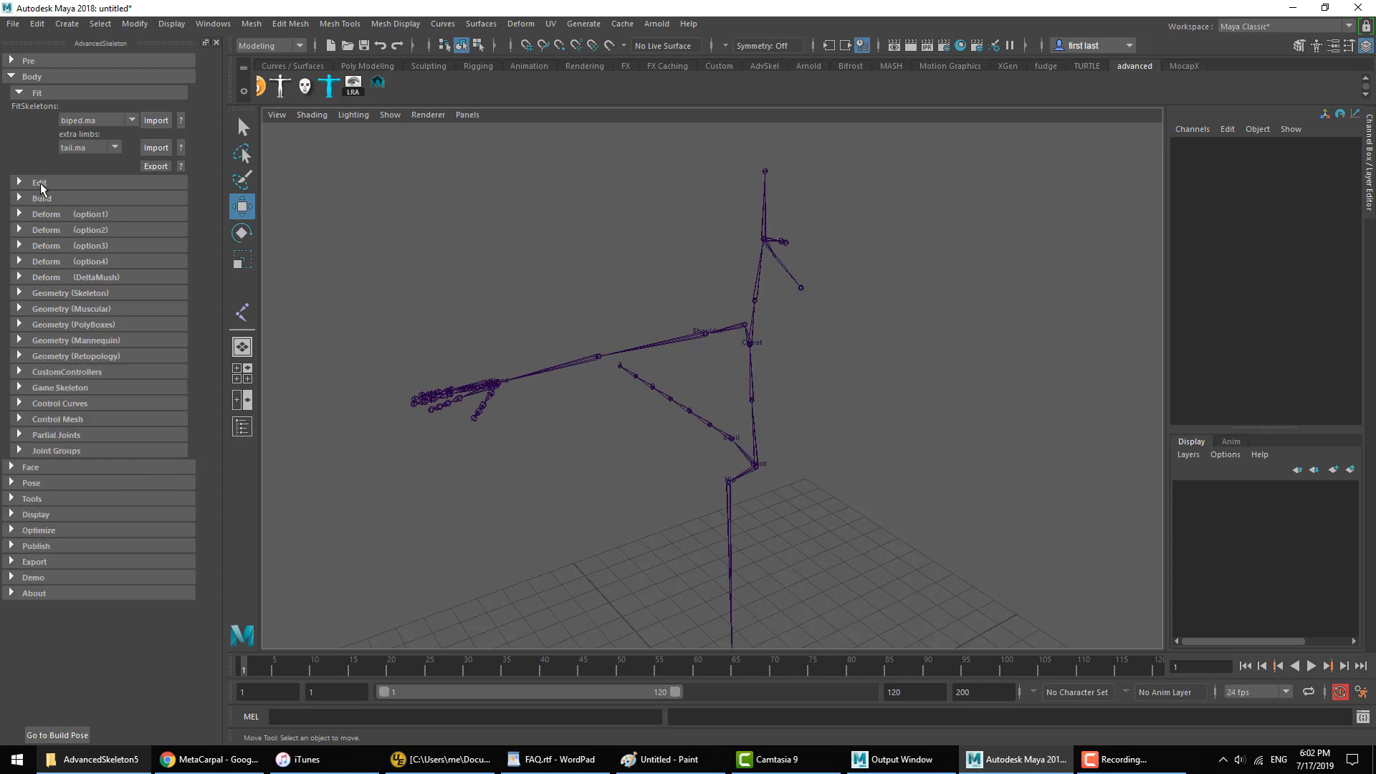
click(40, 182)
alt+drag(784, 366, 736, 321)
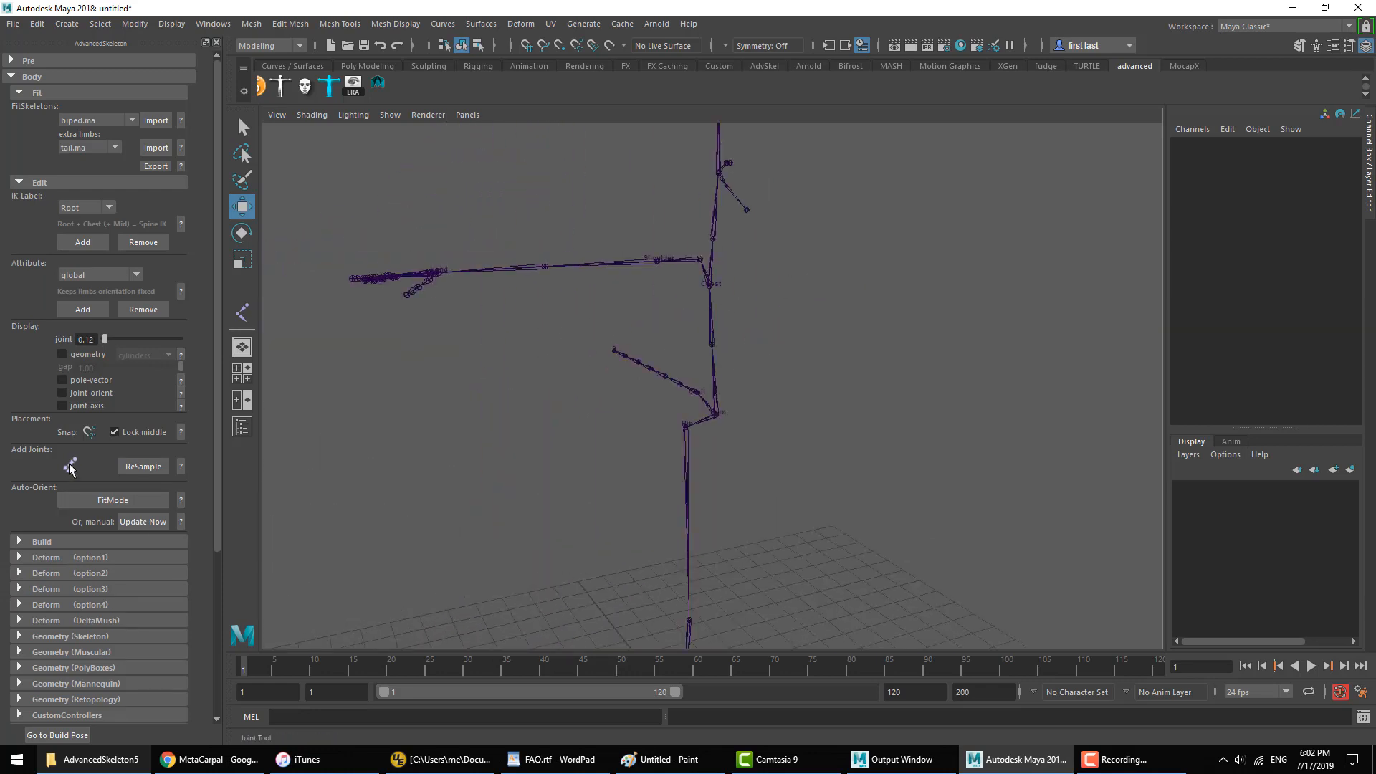
click(71, 469)
key(space)
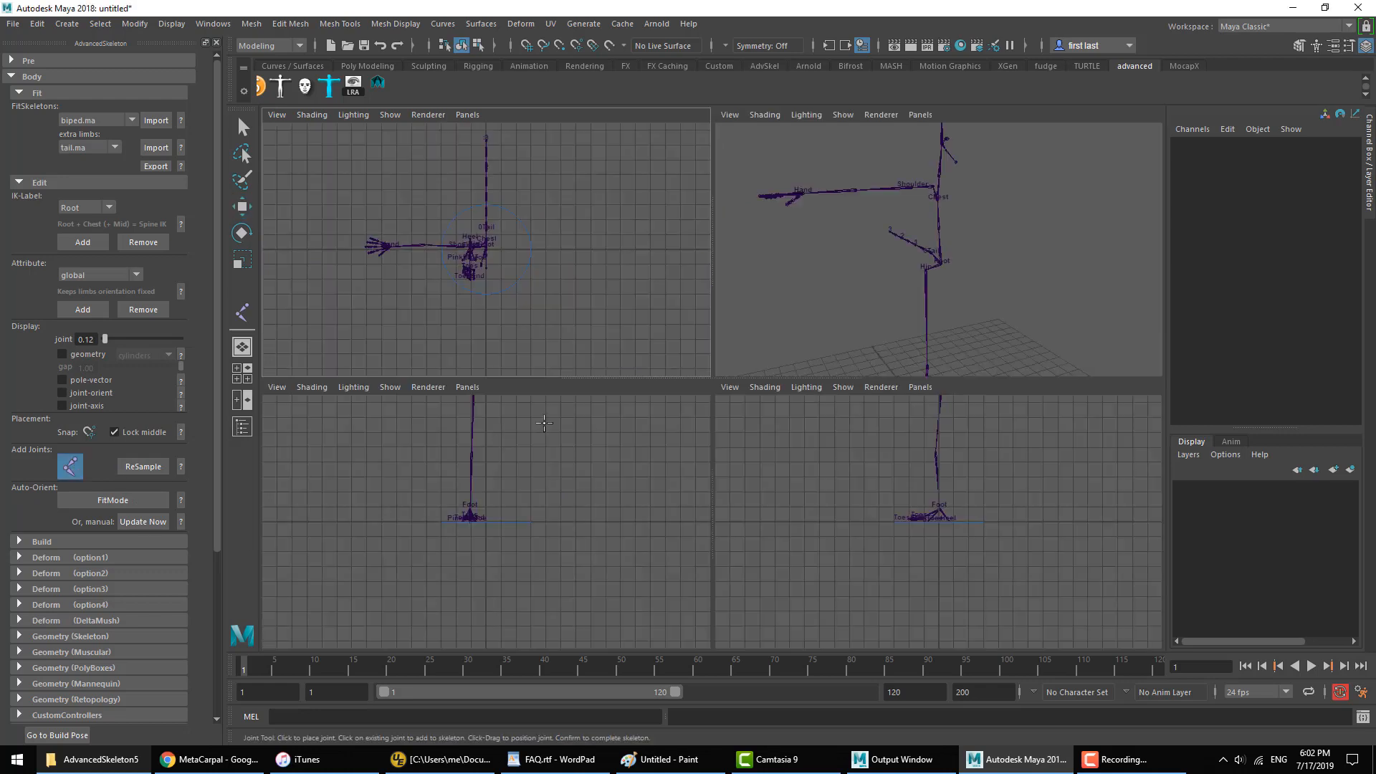
key(space)
alt+middle_drag(672, 279, 719, 699)
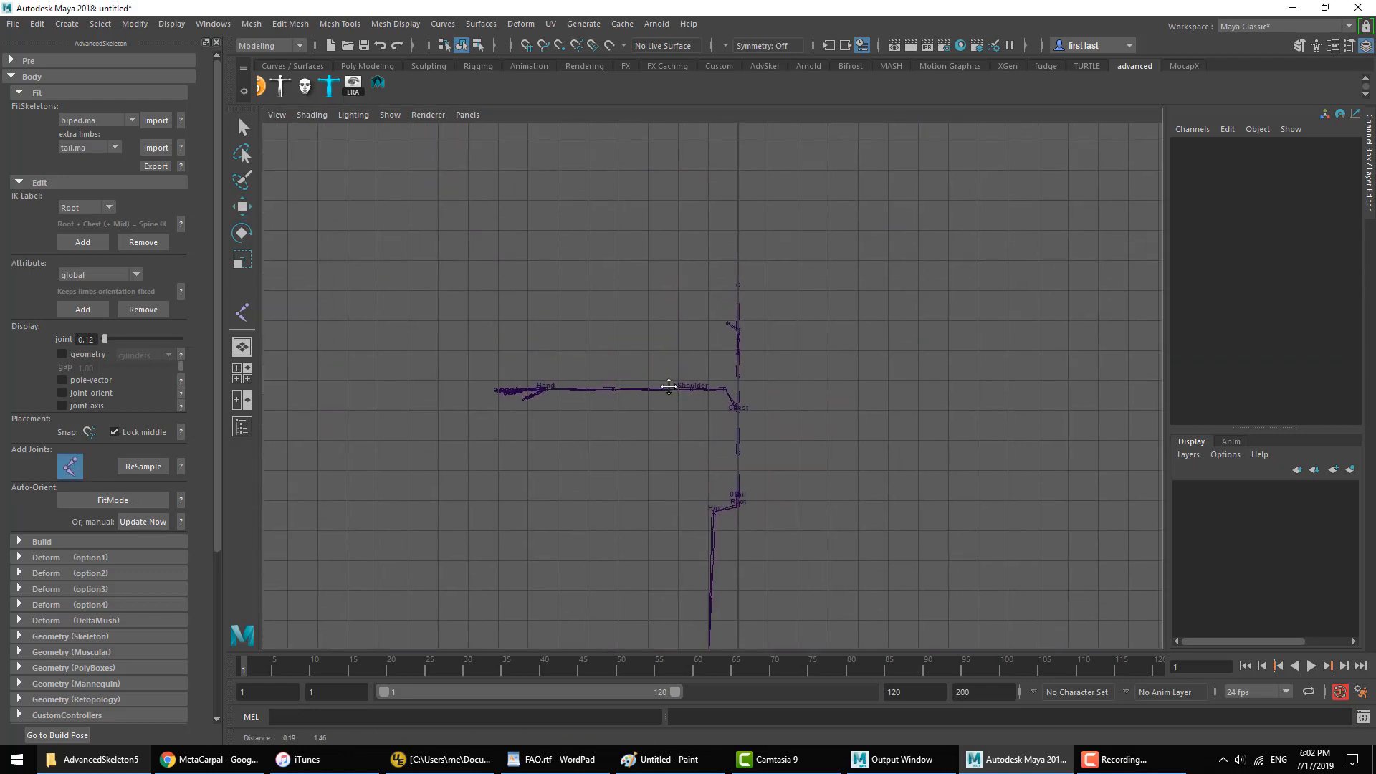
alt+right_drag(669, 384, 909, 376)
alt+middle_drag(910, 376, 808, 345)
key(ctrl+z)
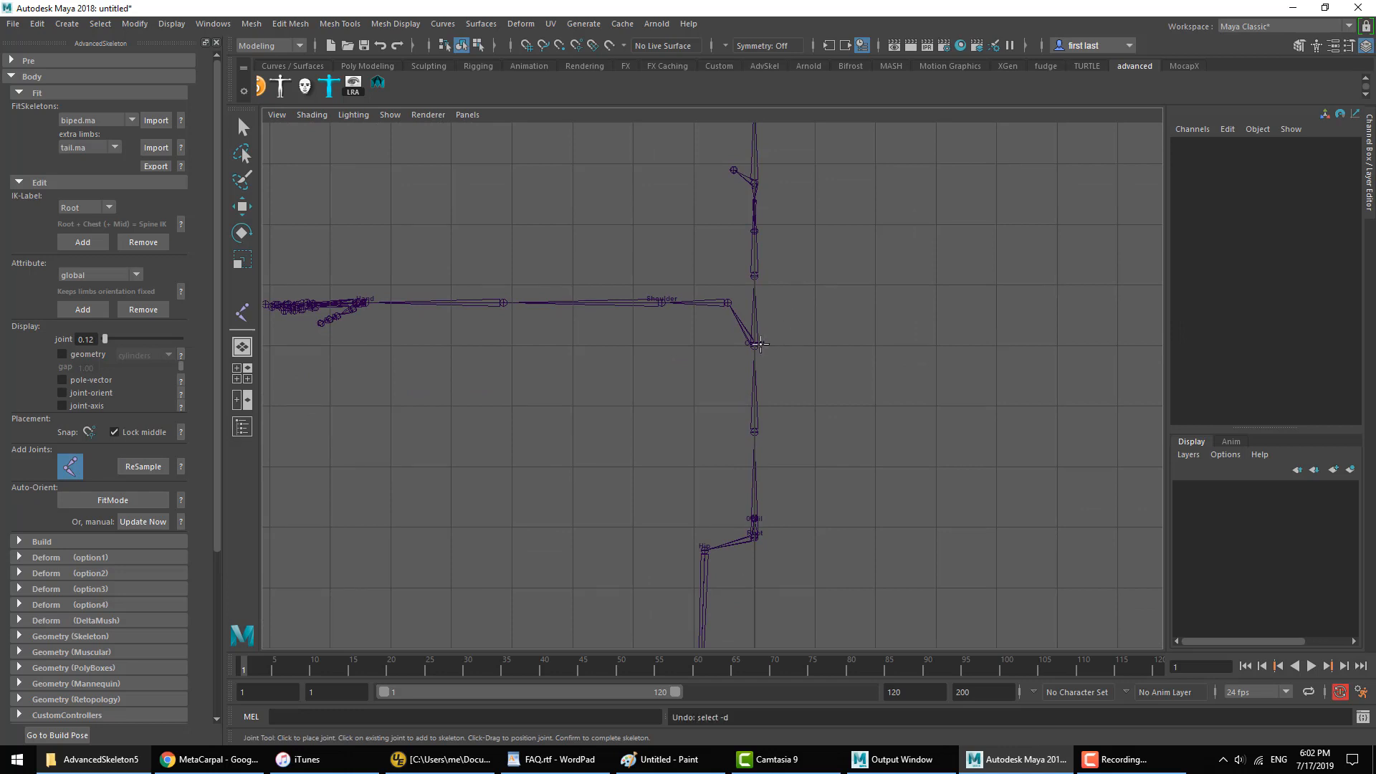
Step: Draw a chain of seven wing joints from the Chest joint, arching outward above the arm in the front view
click(754, 344)
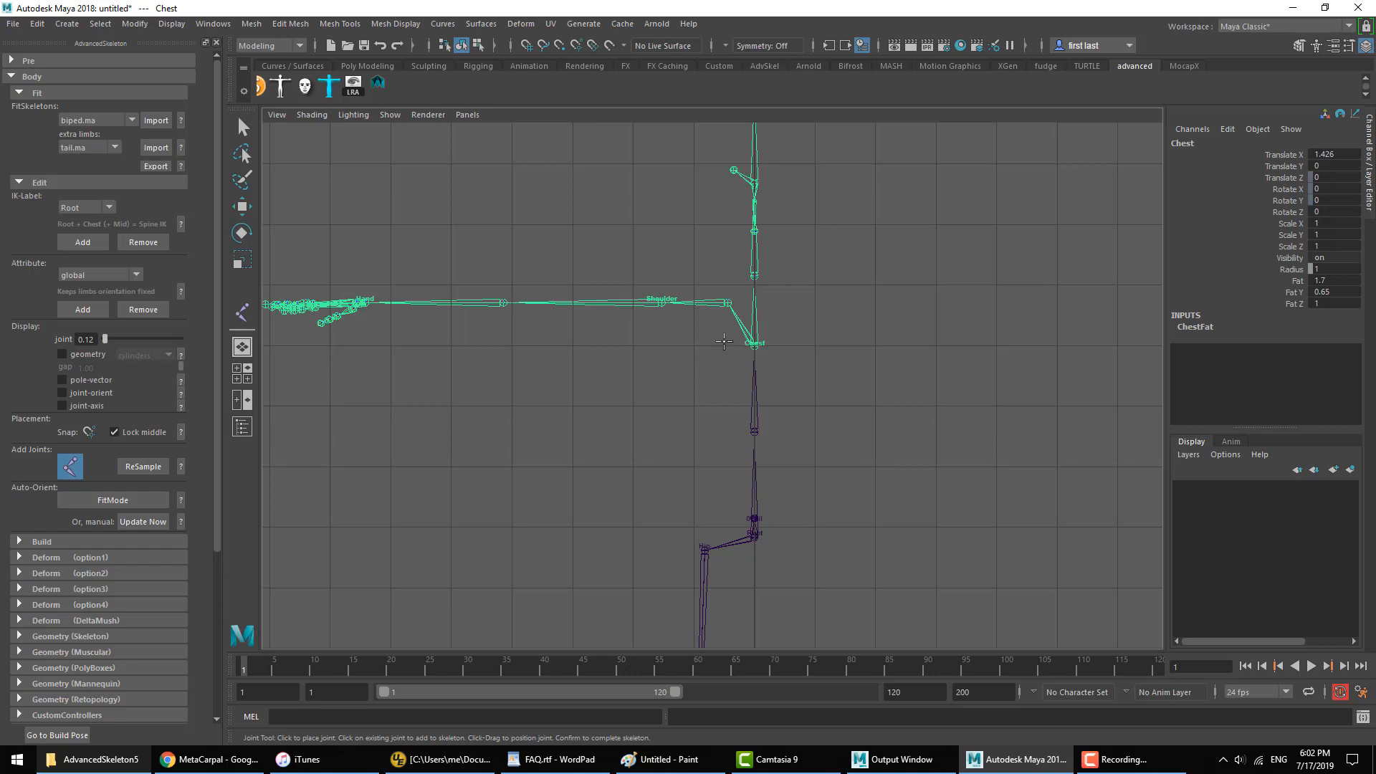
alt+middle_drag(723, 342, 828, 335)
alt+right_drag(828, 335, 783, 362)
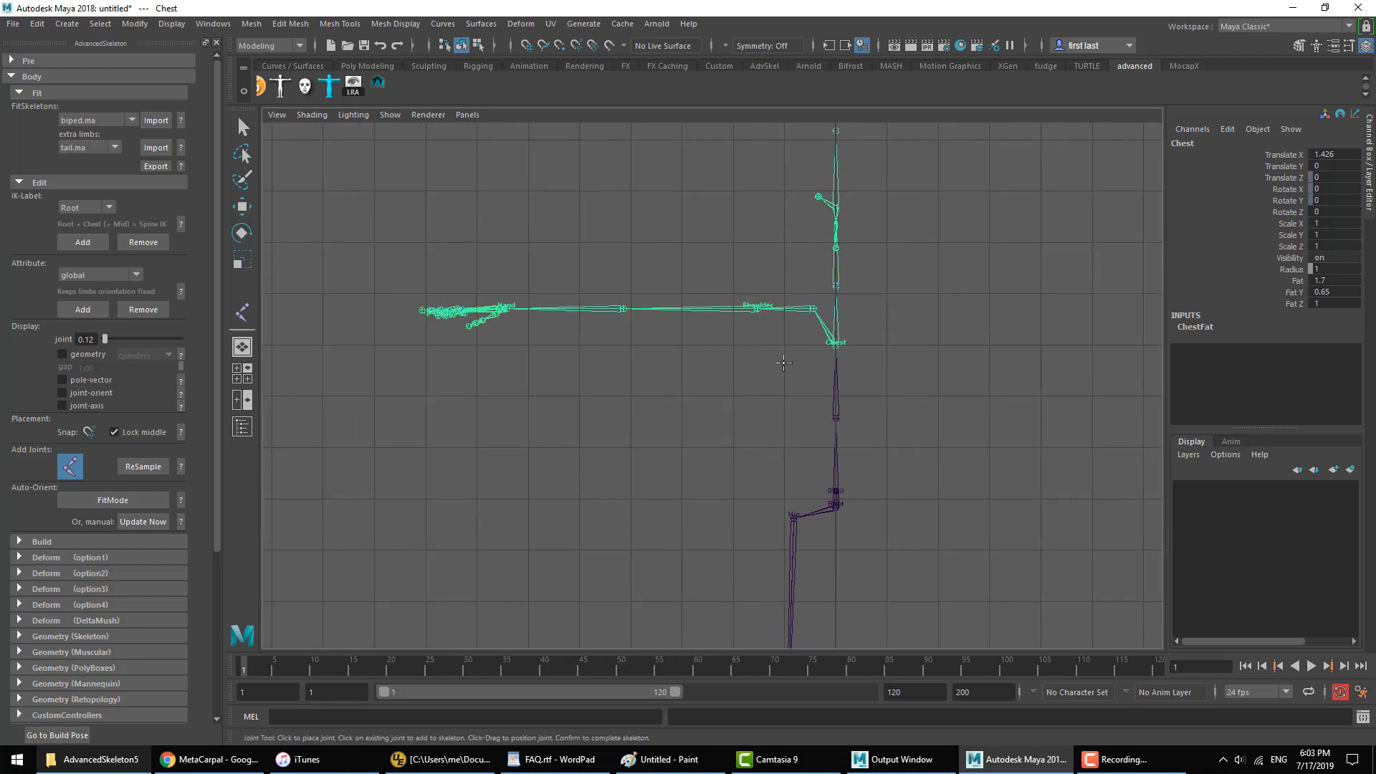
click(791, 361)
click(762, 281)
click(708, 227)
click(640, 205)
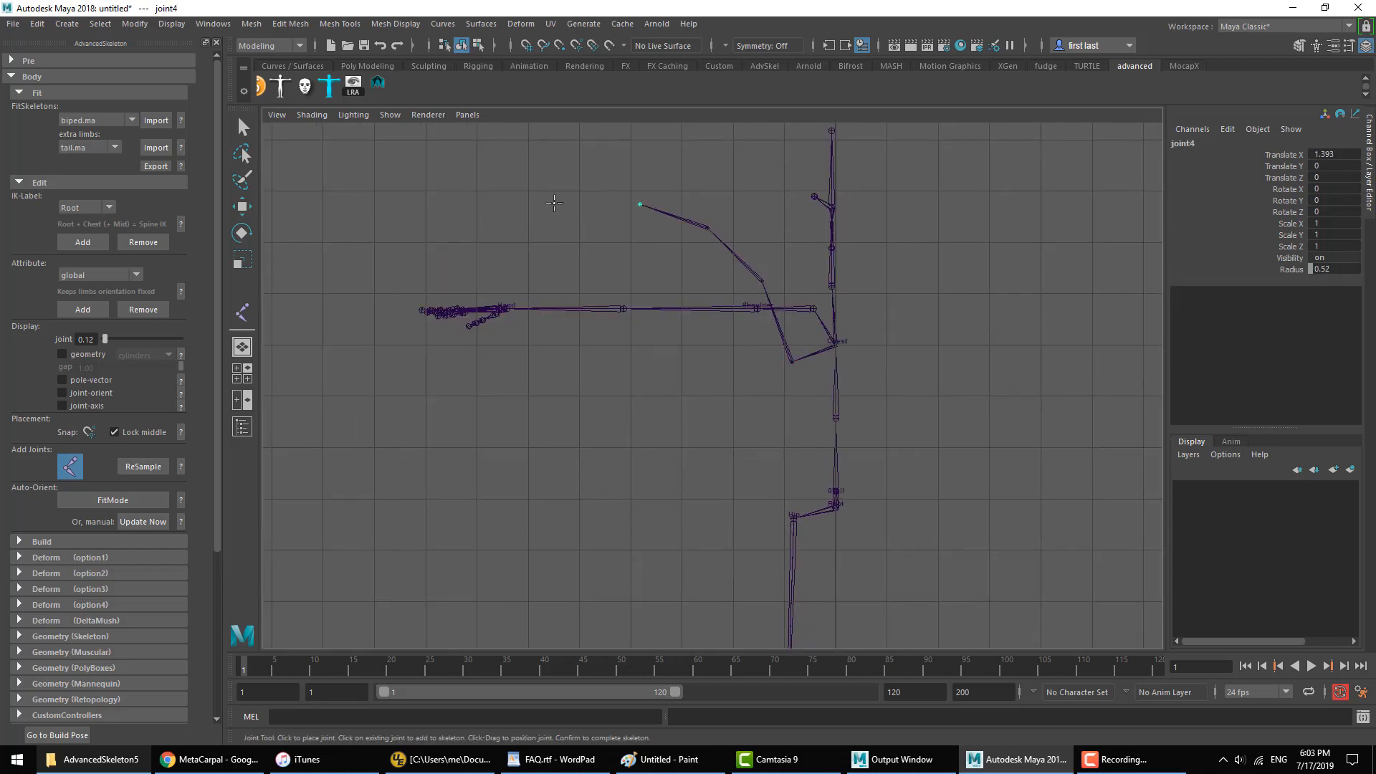
click(551, 204)
click(510, 216)
click(463, 245)
key(Return)
key(space)
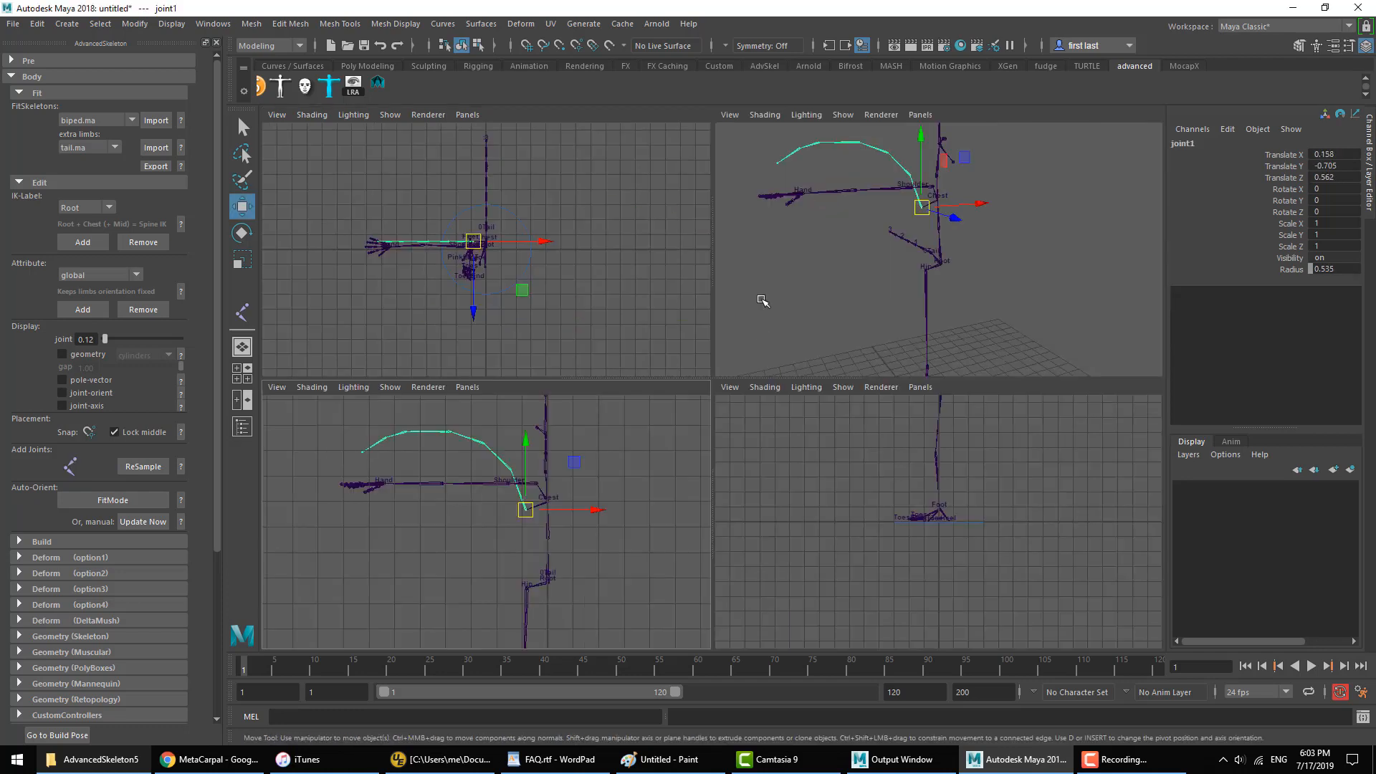
Step: Draw three-joint branches hanging down from the wing chain's joints, including one from its end joint
key(space)
key(space)
key(space)
click(72, 466)
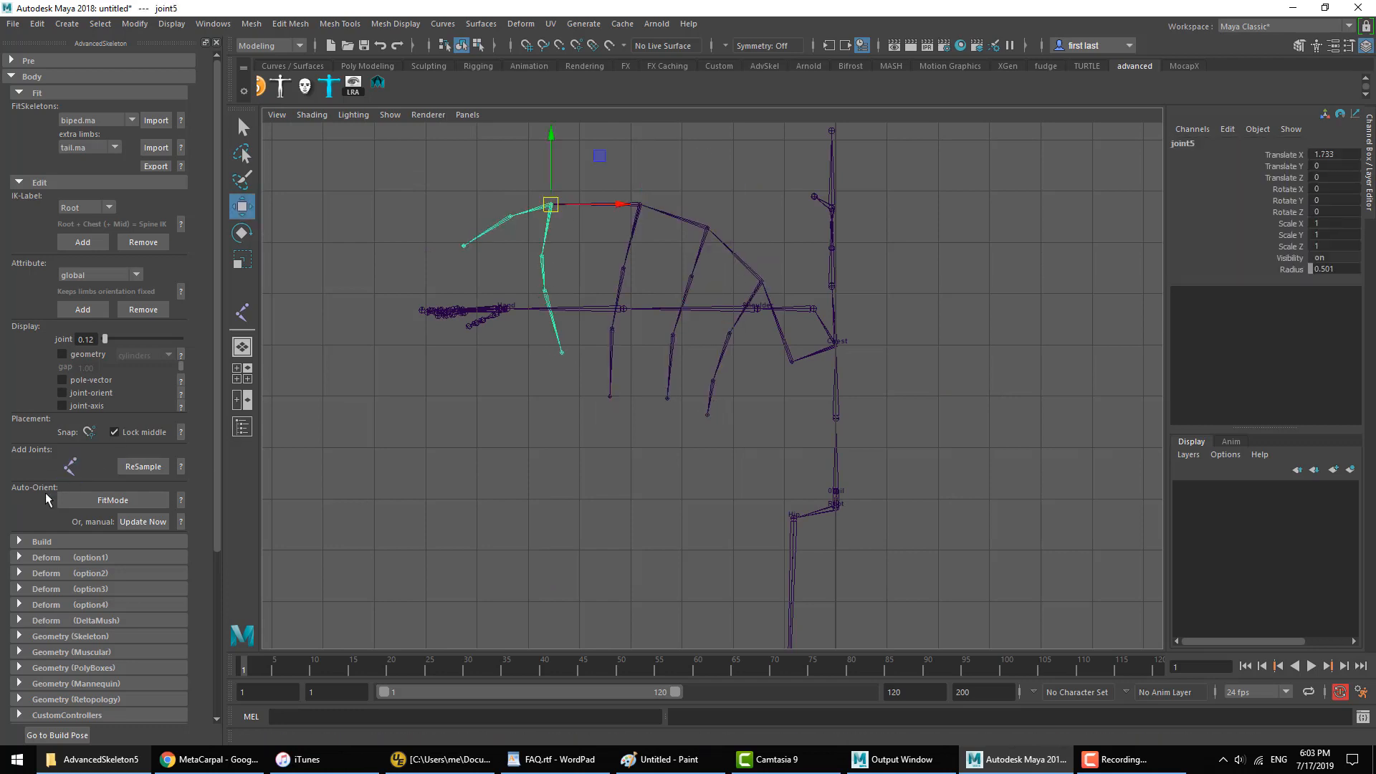
click(70, 466)
click(463, 246)
click(478, 288)
click(494, 315)
click(507, 340)
key(Return)
click(792, 360)
Step: Examine the extended skeleton in the perspective view, from the wing joints down to the toes
key(space)
key(space)
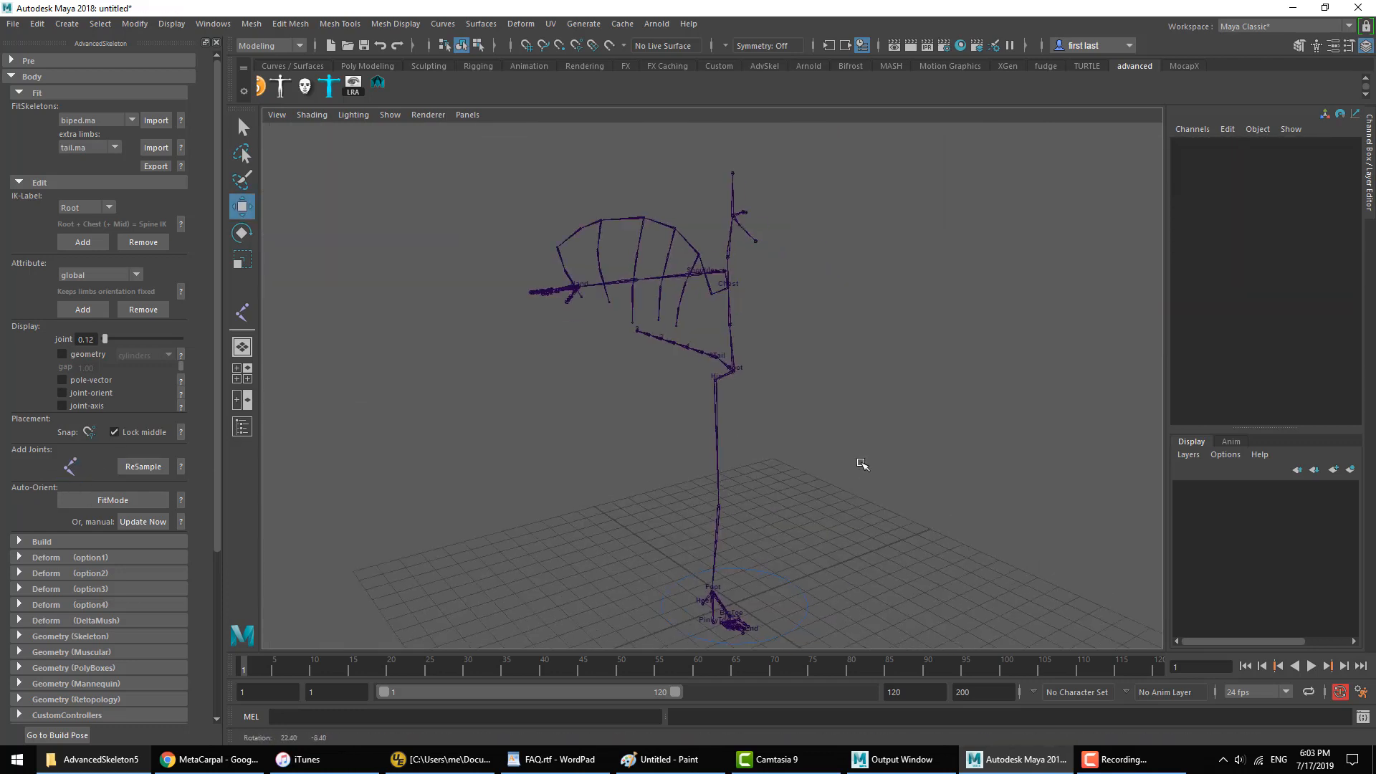
alt+drag(862, 464, 679, 464)
alt+drag(701, 526, 746, 473)
alt+middle_drag(746, 473, 712, 414)
alt+right_drag(677, 387, 770, 466)
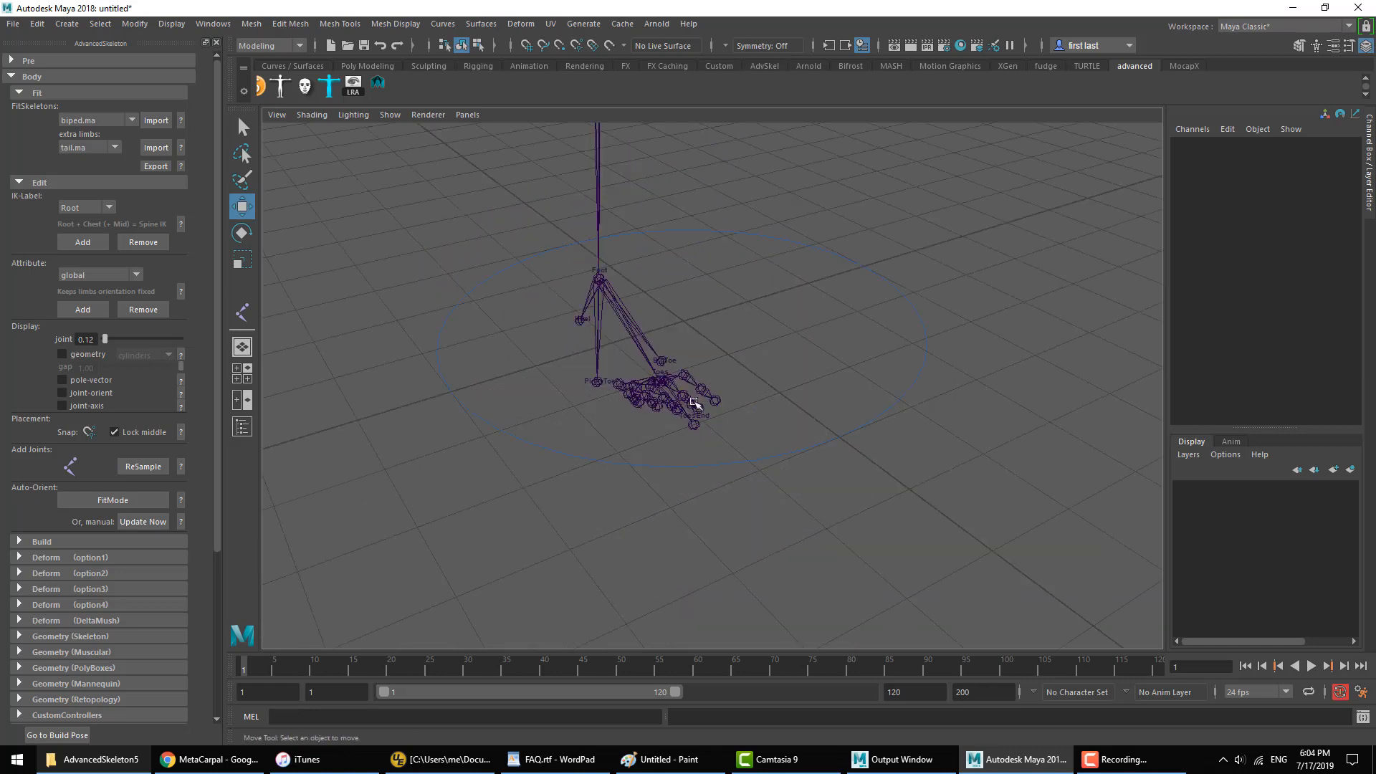
Step: Export the wing joint chain, starting from its root joint at the chest, as wing.ma in the fitSkeletonsLimbs folder
alt+drag(679, 380, 749, 418)
alt+right_drag(748, 418, 639, 255)
alt+drag(638, 256, 777, 337)
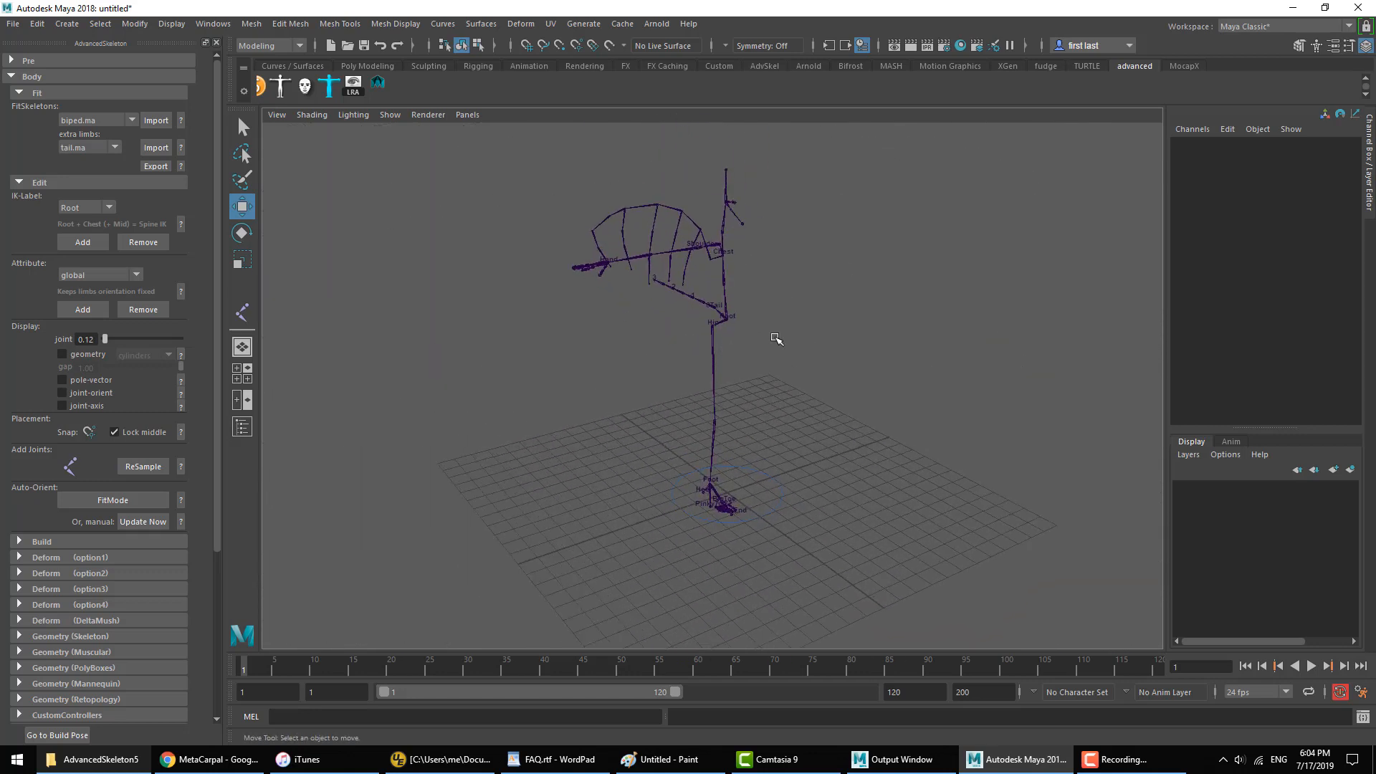
alt+right_drag(776, 337, 903, 497)
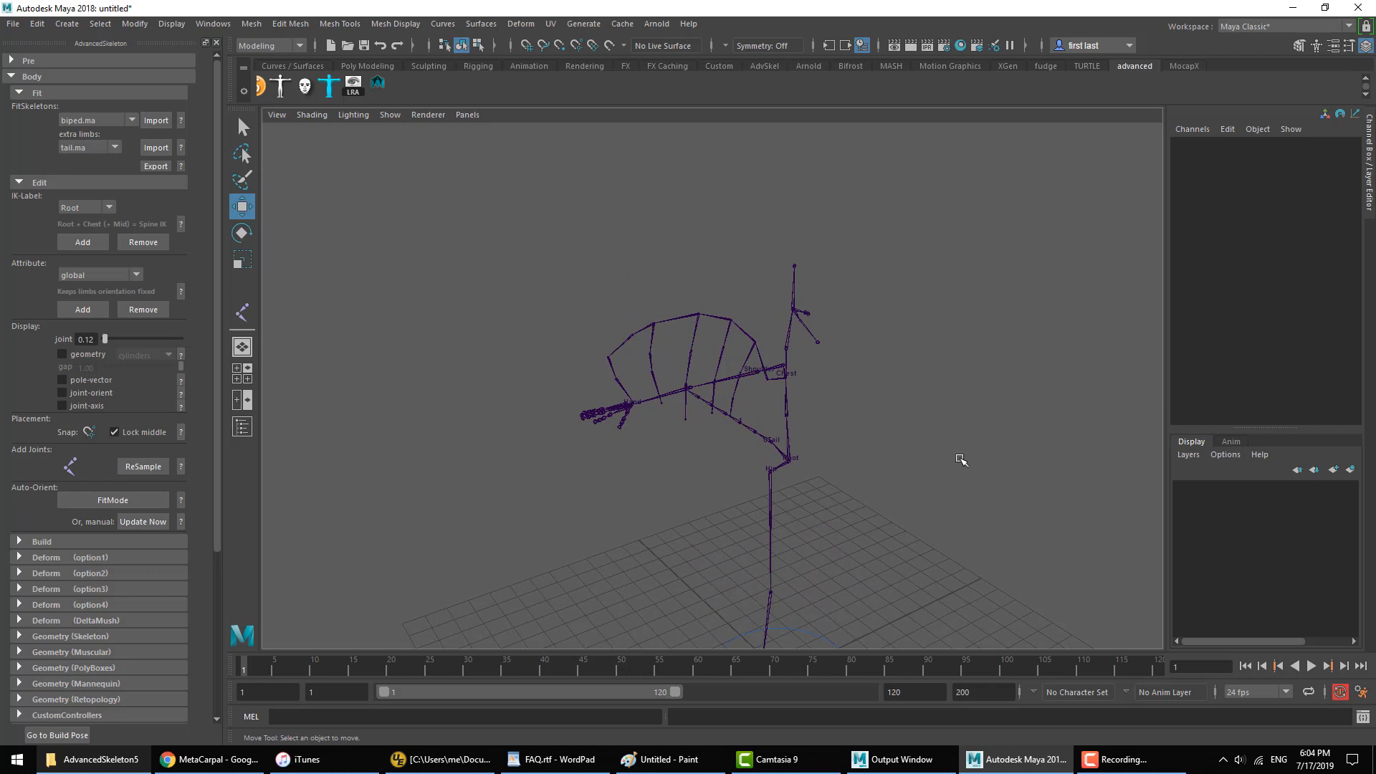
click(764, 360)
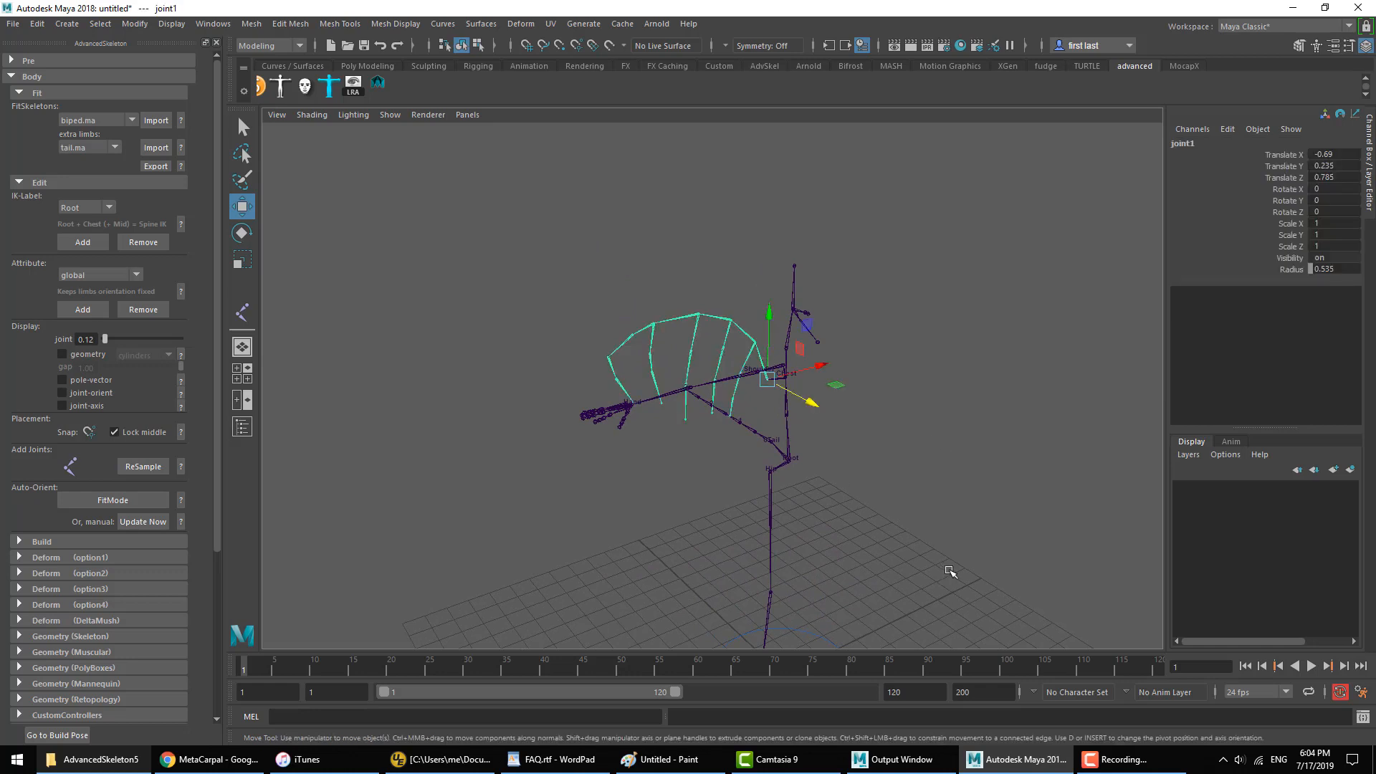
click(161, 166)
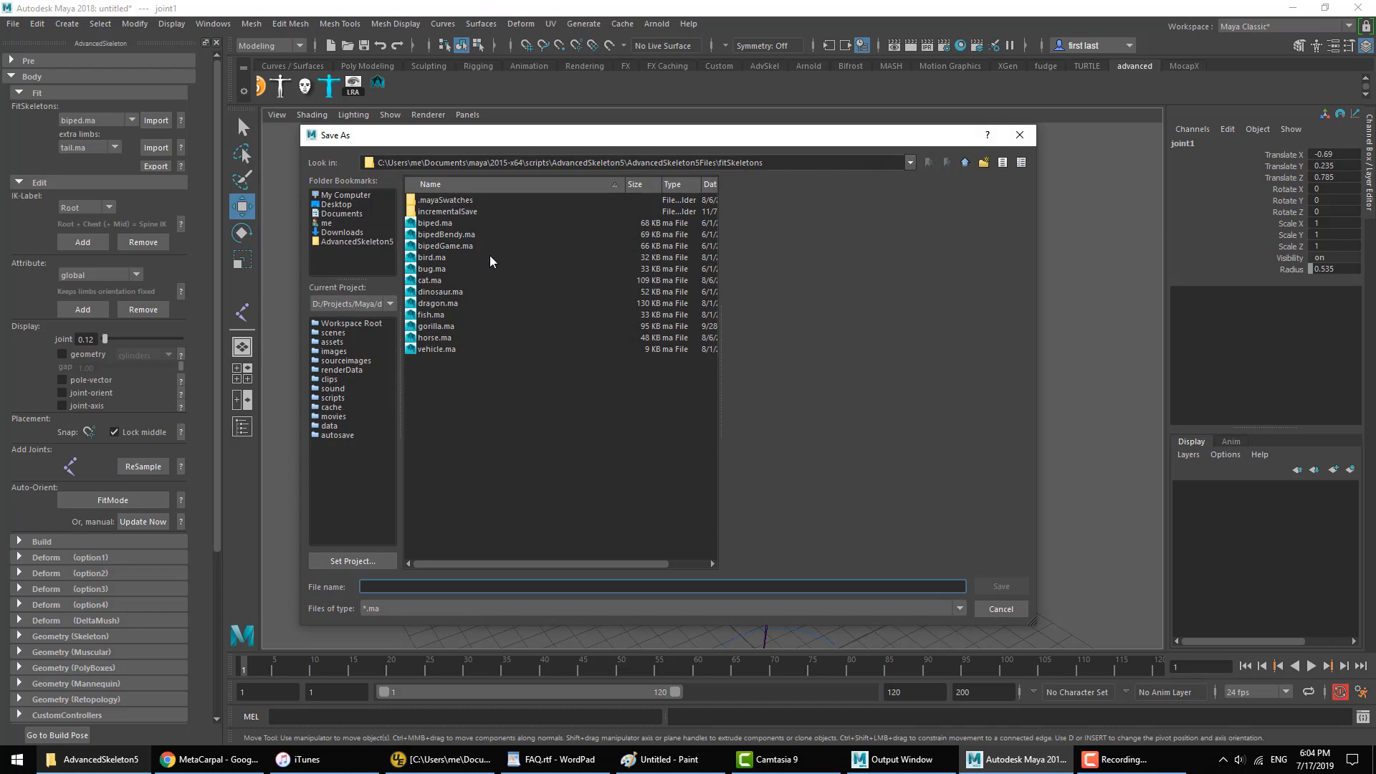
click(965, 163)
click(453, 247)
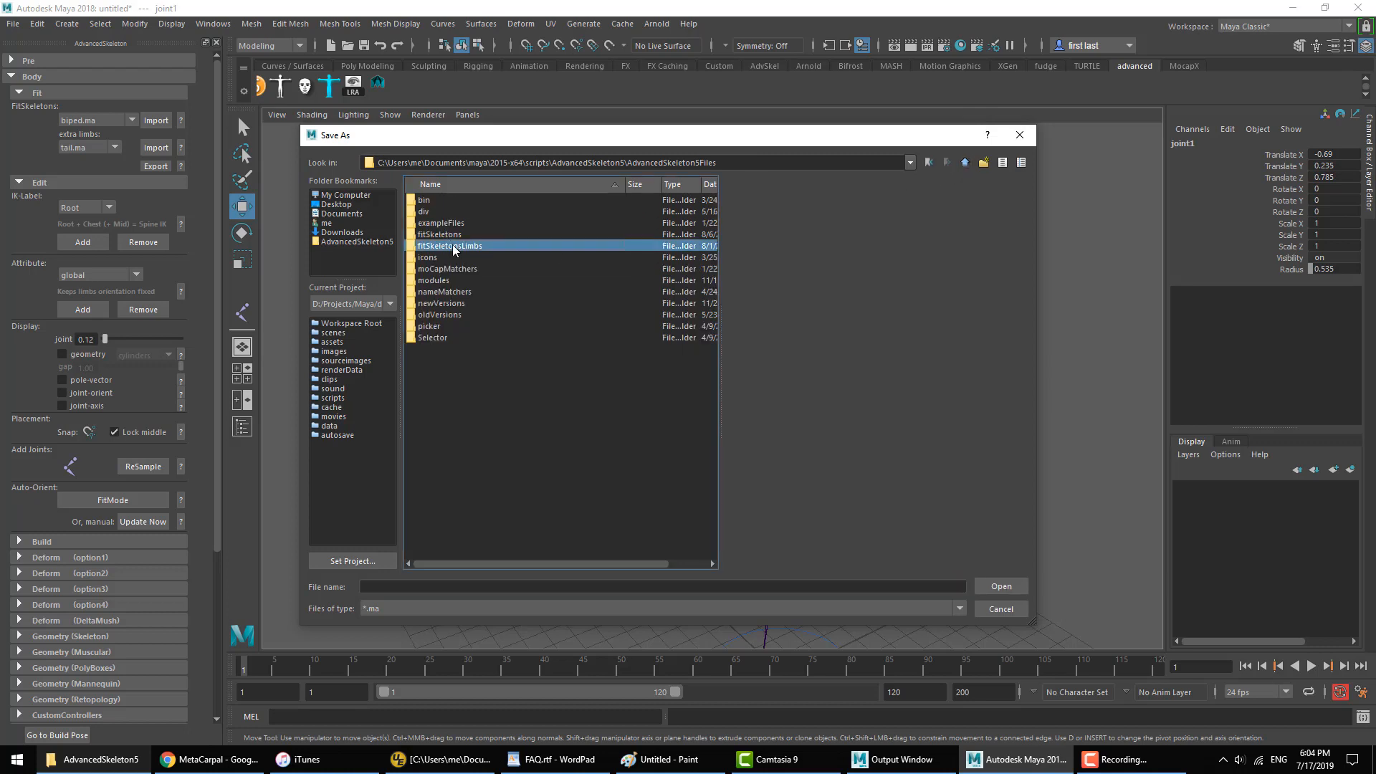
double_click(453, 246)
click(445, 587)
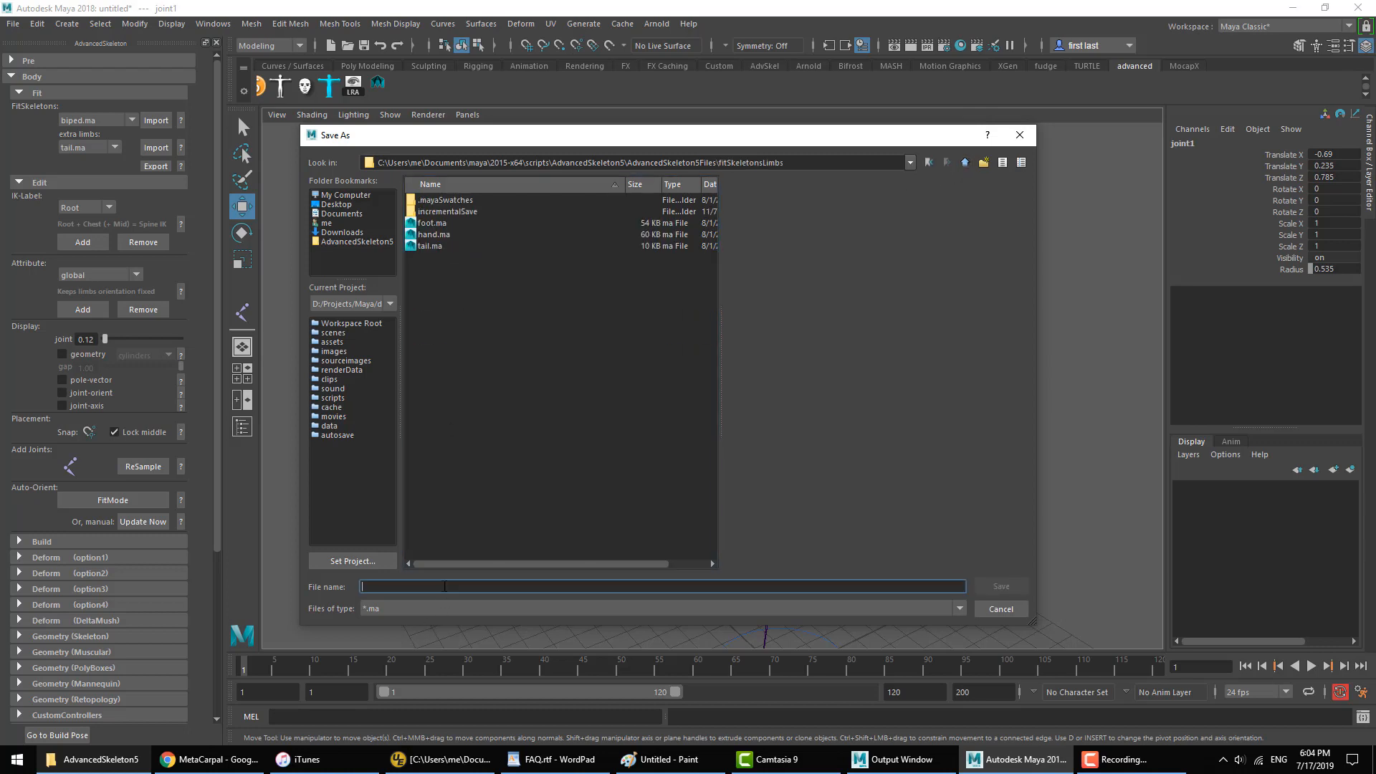
text(wing)
click(999, 587)
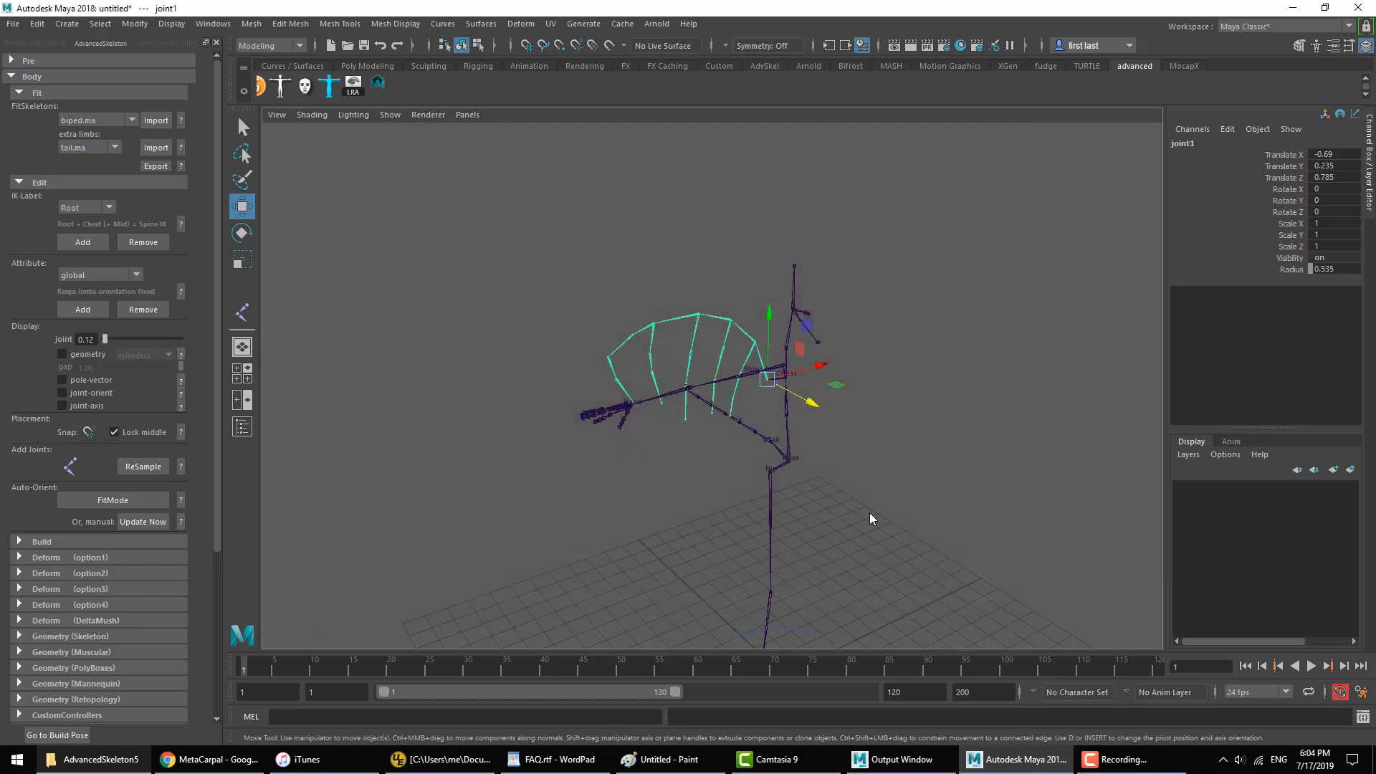
Step: Choose wing.ma as the extra limb for the FitSkeleton
click(94, 148)
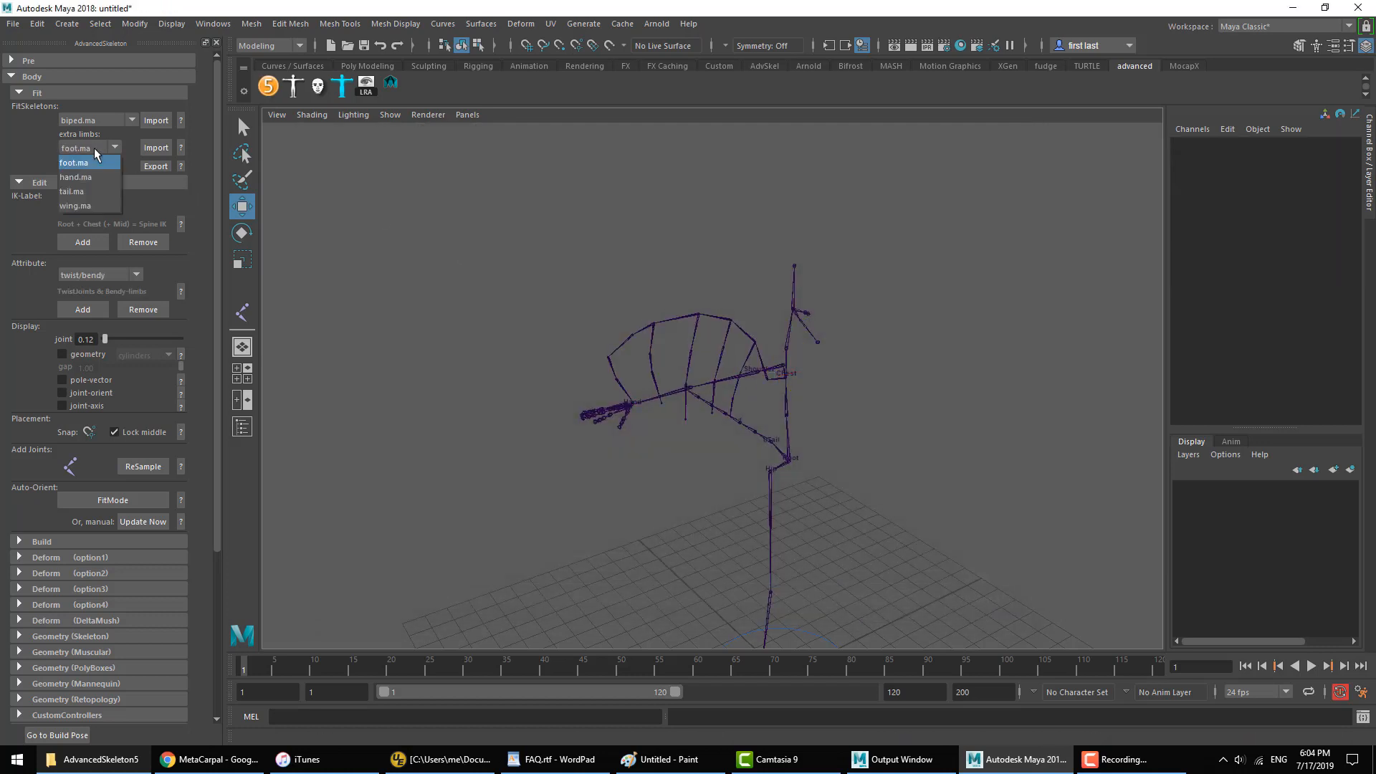
click(90, 207)
scroll(676, 369, down, 2)
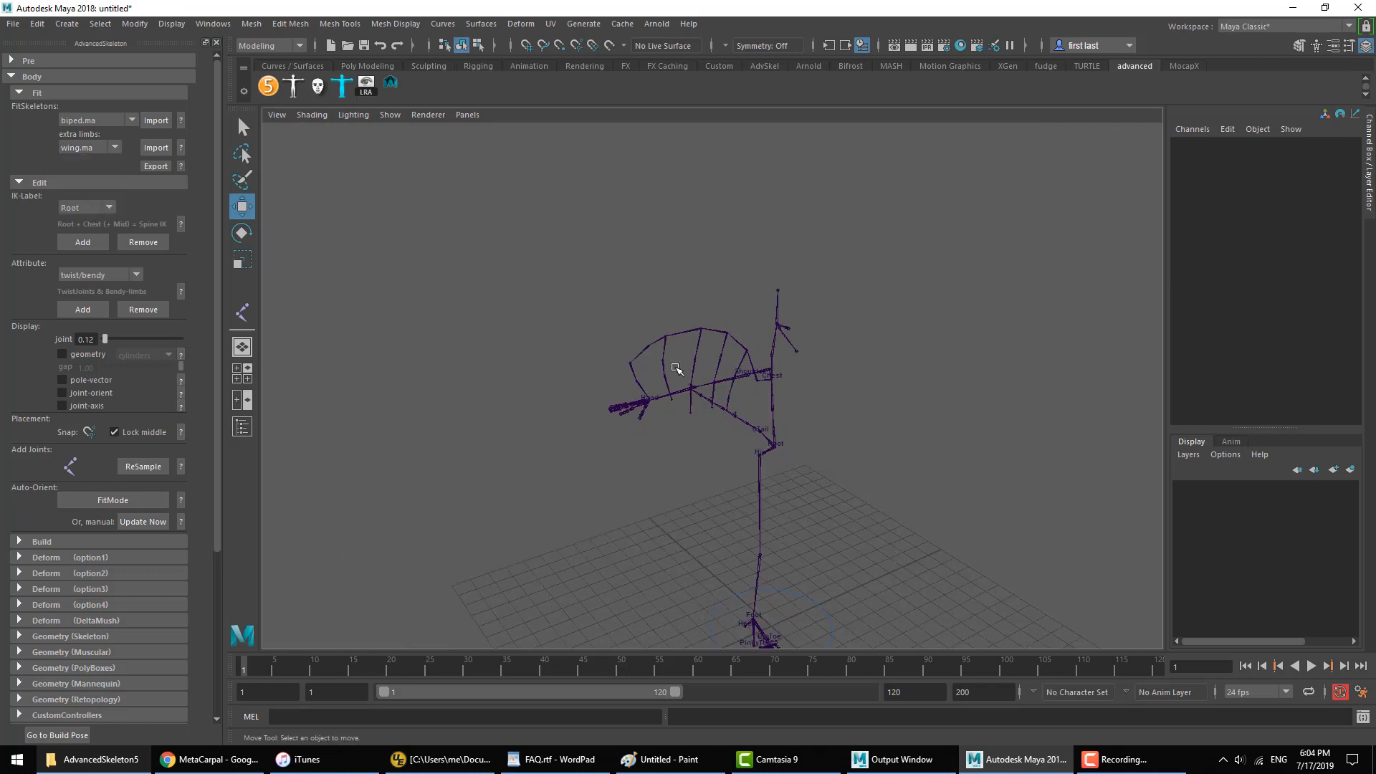
alt+middle_drag(676, 369, 628, 278)
scroll(629, 278, up, 2)
mouse_move(630, 281)
alt+mouse_down()
mouse_move(900, 283)
mouse_move(628, 282)
alt+mouse_up()
alt+drag(712, 368, 727, 384)
scroll(727, 384, down, 2)
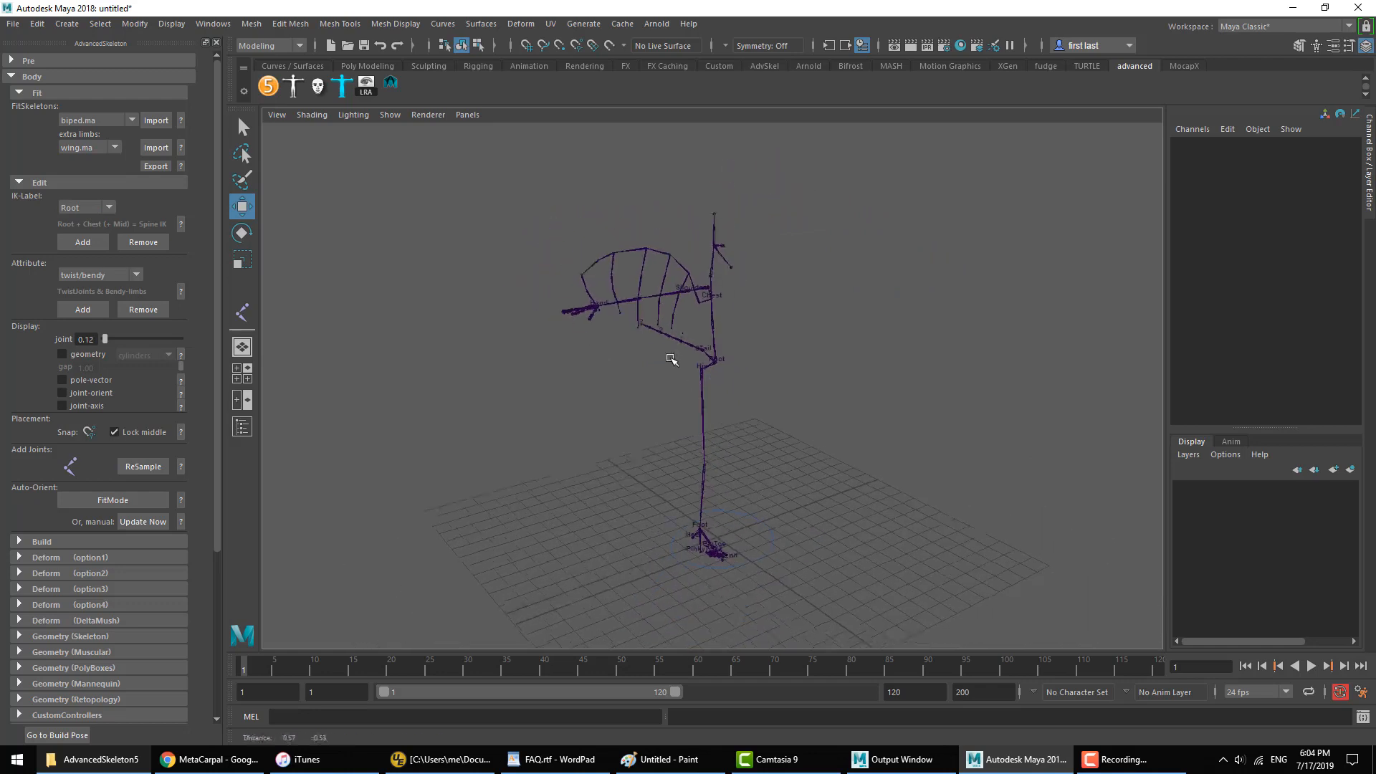
Step: Rebuild the AdvancedSkeleton rig from the extended FitSkeleton and create PolyBoxes geometry for it
click(63, 183)
click(66, 199)
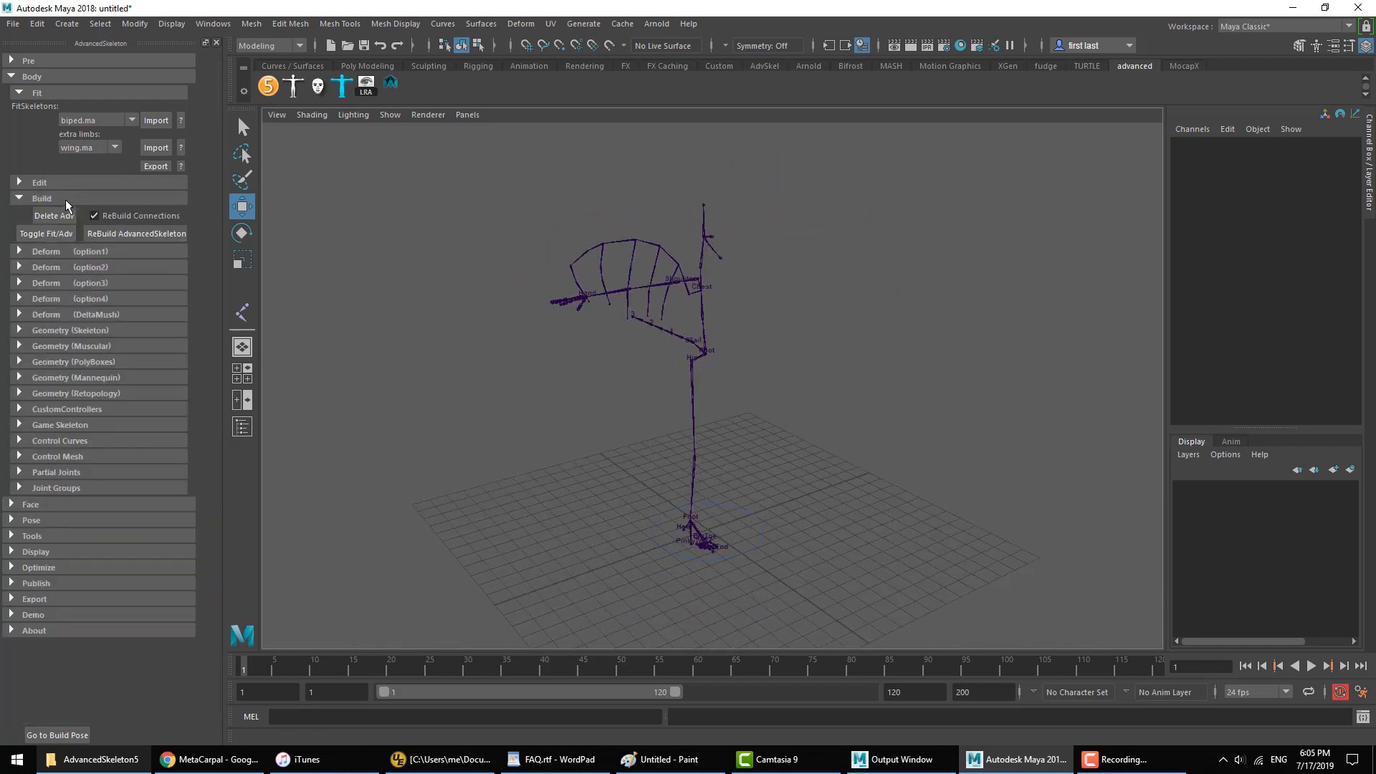
click(145, 236)
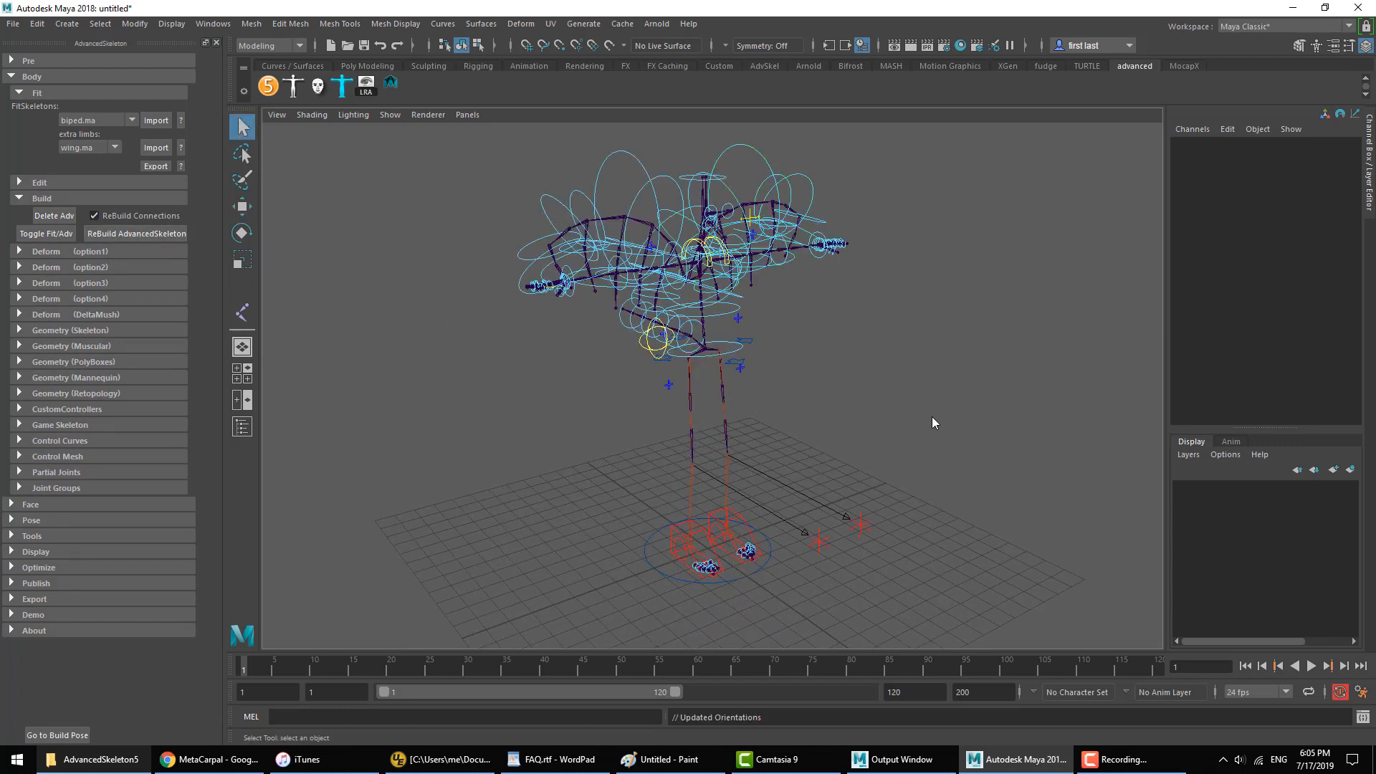
click(70, 362)
click(77, 378)
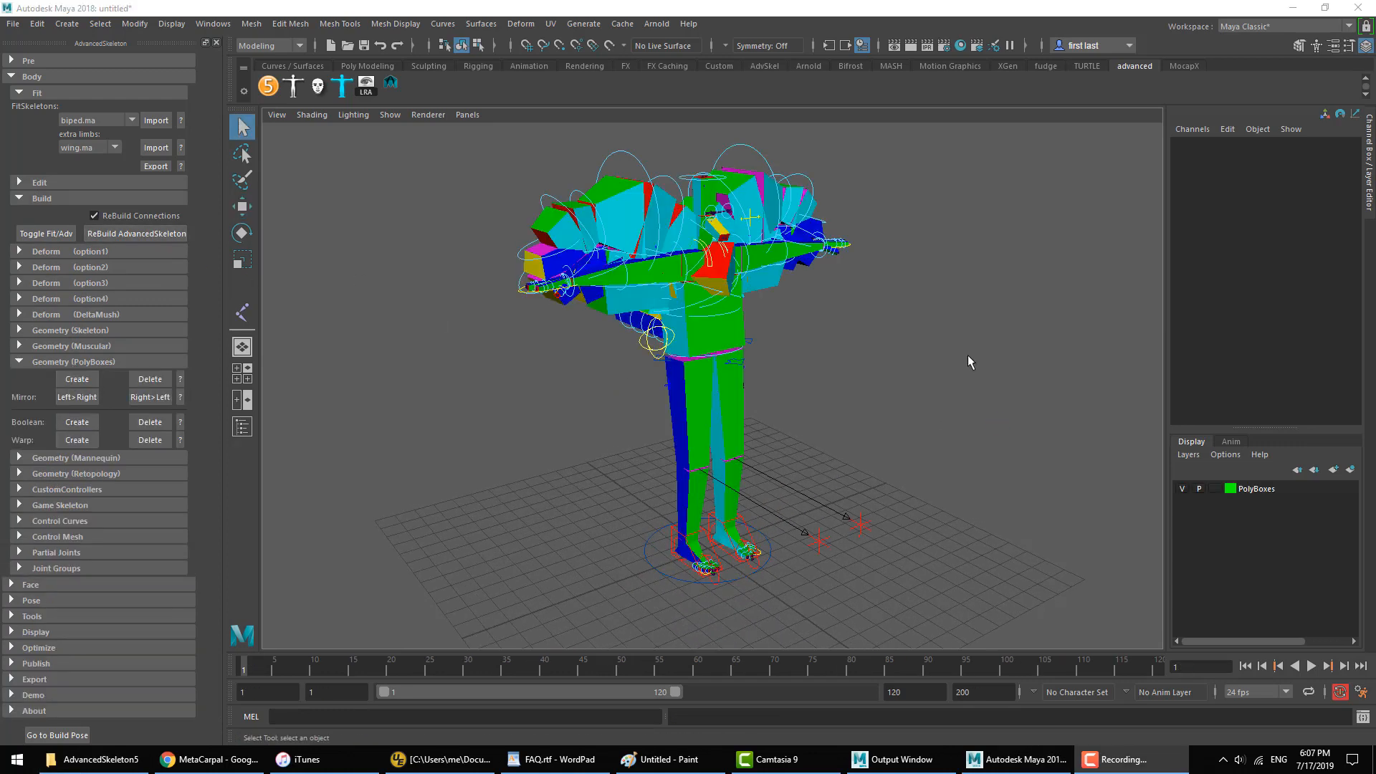
Step: Examine the PolyBoxes character from its wings and arms down to its feet and toes
scroll(832, 323, up, 5)
alt+middle_drag(738, 308, 728, 513)
alt+drag(728, 514, 842, 419)
alt+middle_drag(832, 400, 755, 328)
alt+right_drag(755, 328, 688, 331)
alt+drag(688, 331, 629, 437)
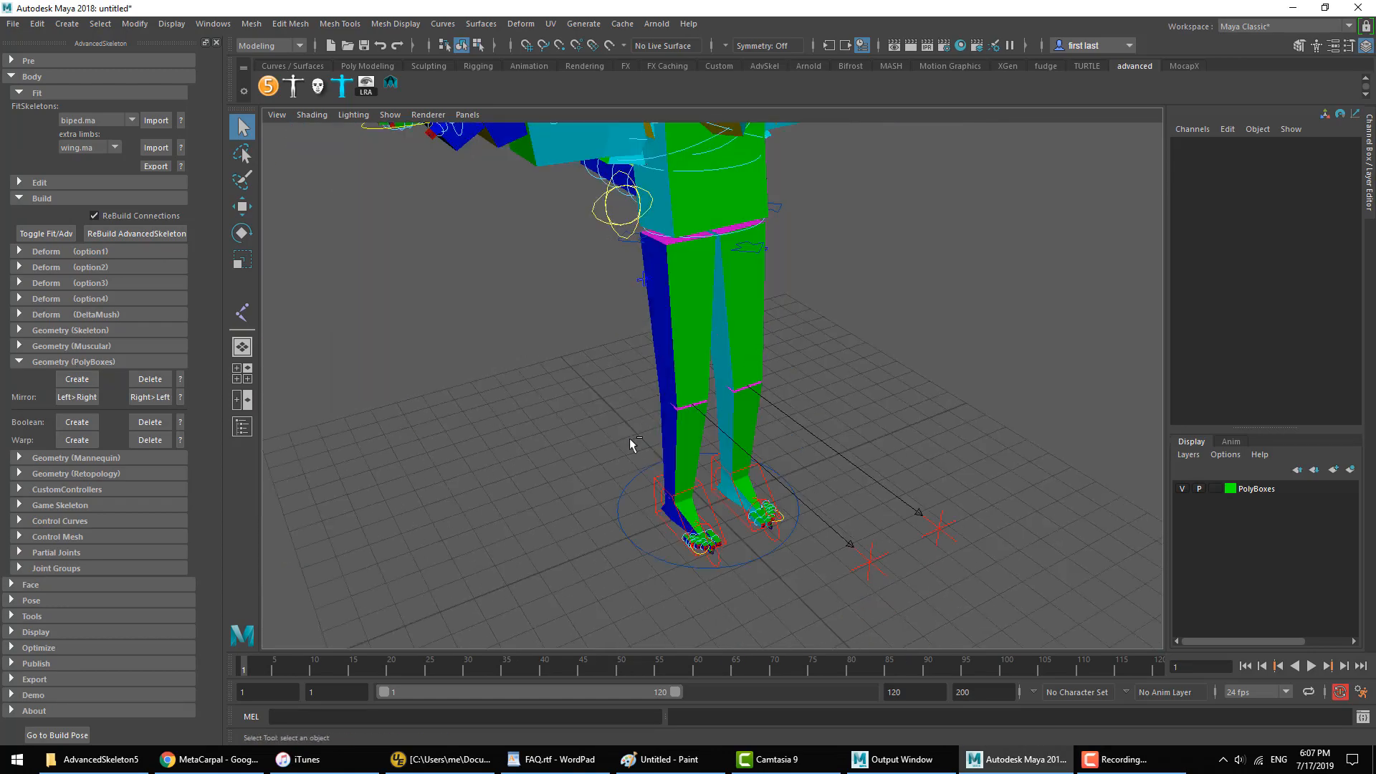
alt+middle_drag(630, 437, 645, 337)
alt+right_drag(645, 337, 741, 425)
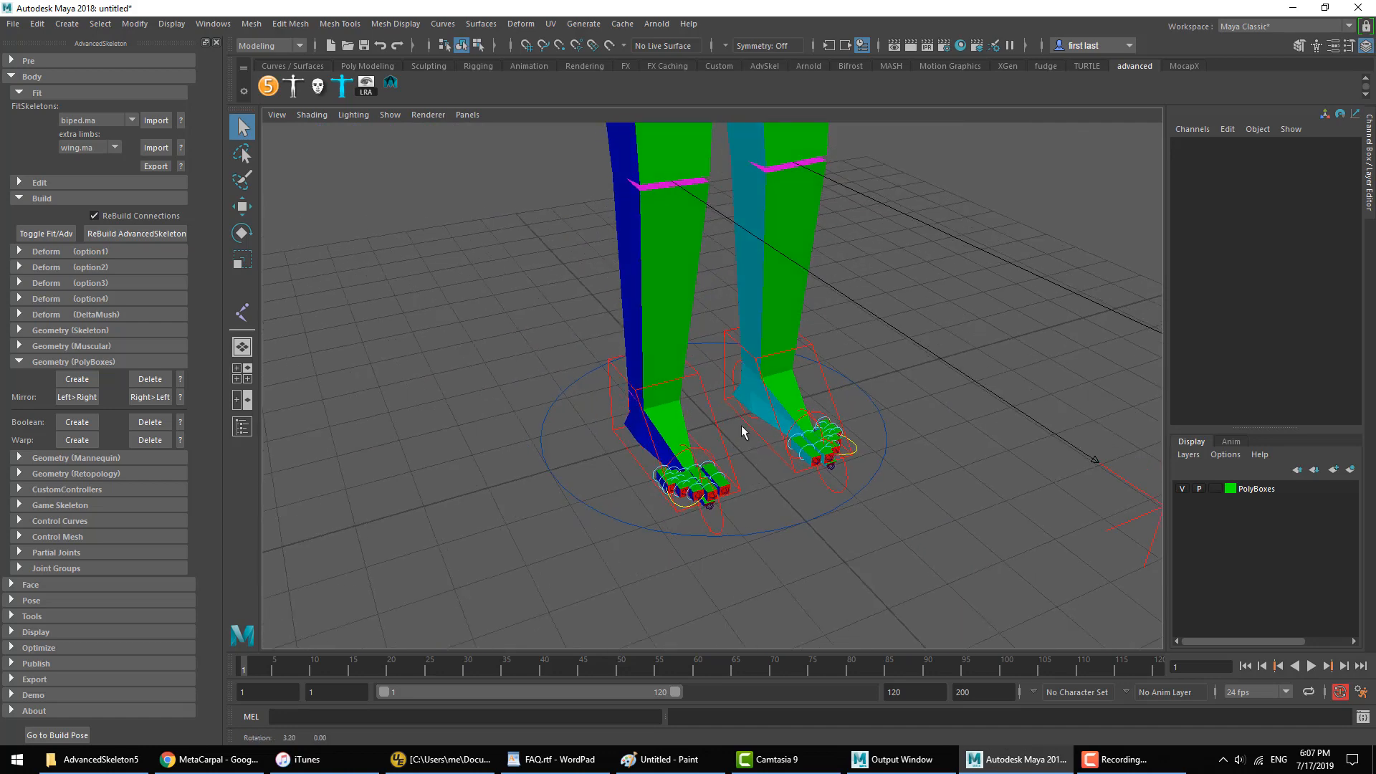
alt+drag(741, 424, 749, 329)
alt+middle_drag(749, 329, 774, 448)
alt+right_drag(776, 451, 774, 356)
alt+middle_drag(774, 356, 820, 476)
alt+drag(819, 476, 791, 518)
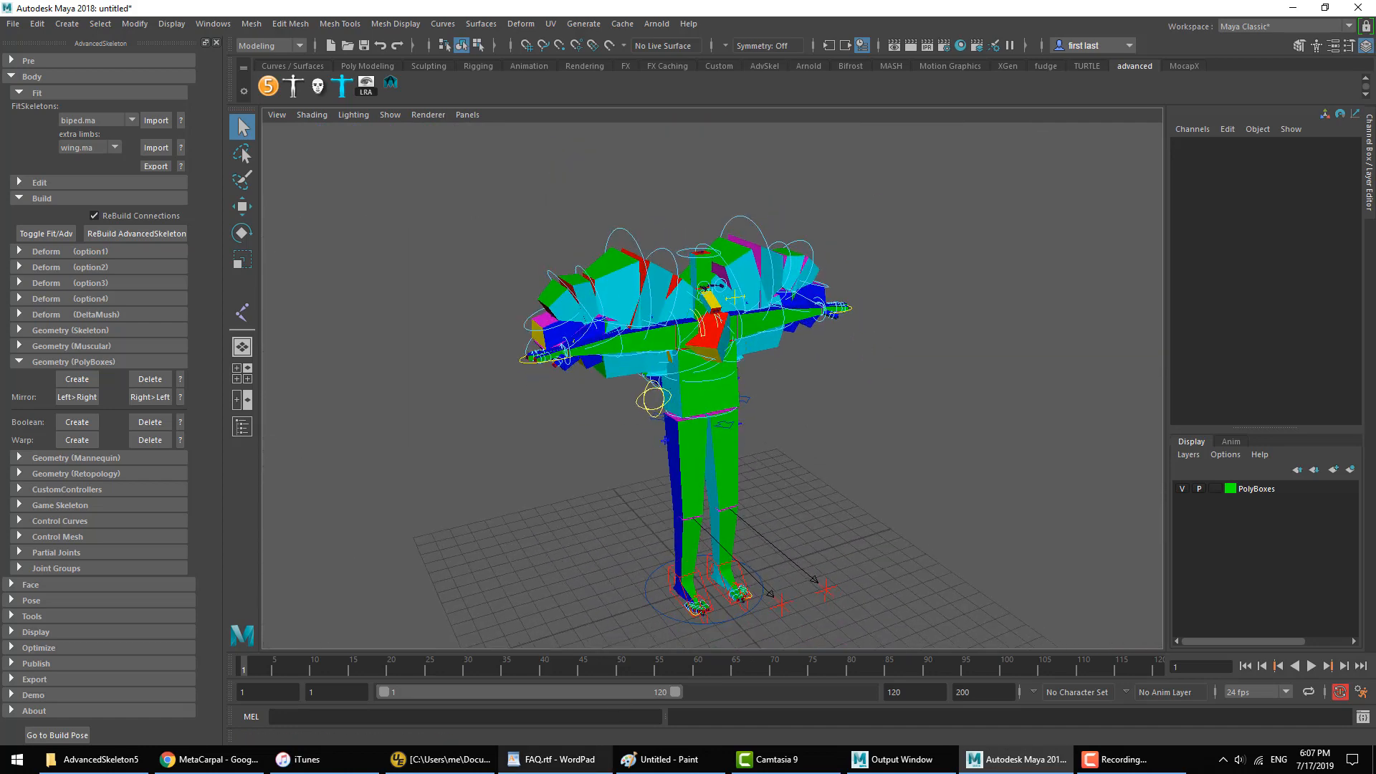
Step: Switch to FAQ.rtf in WordPad and highlight the question about IK controllers not being aligned with the foot / wrist
click(556, 759)
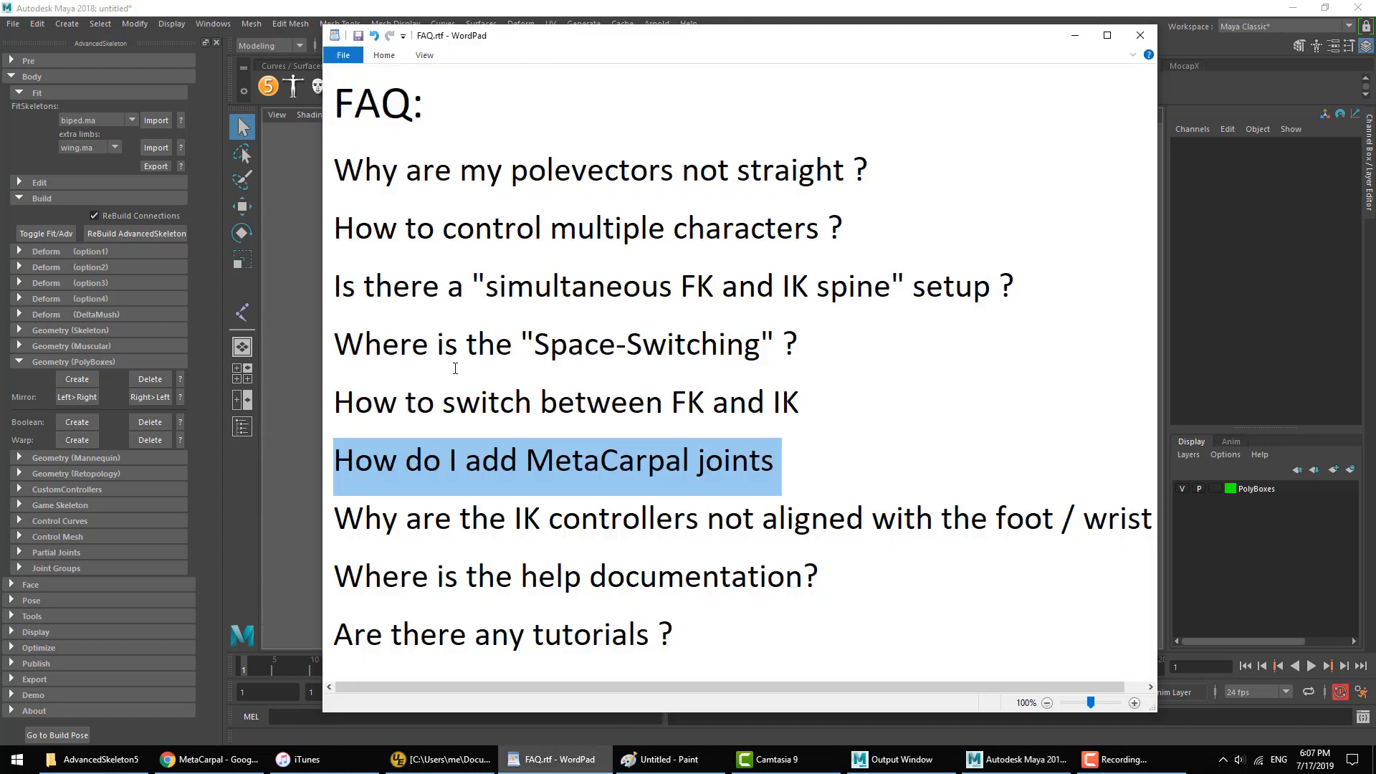
triple_click(507, 524)
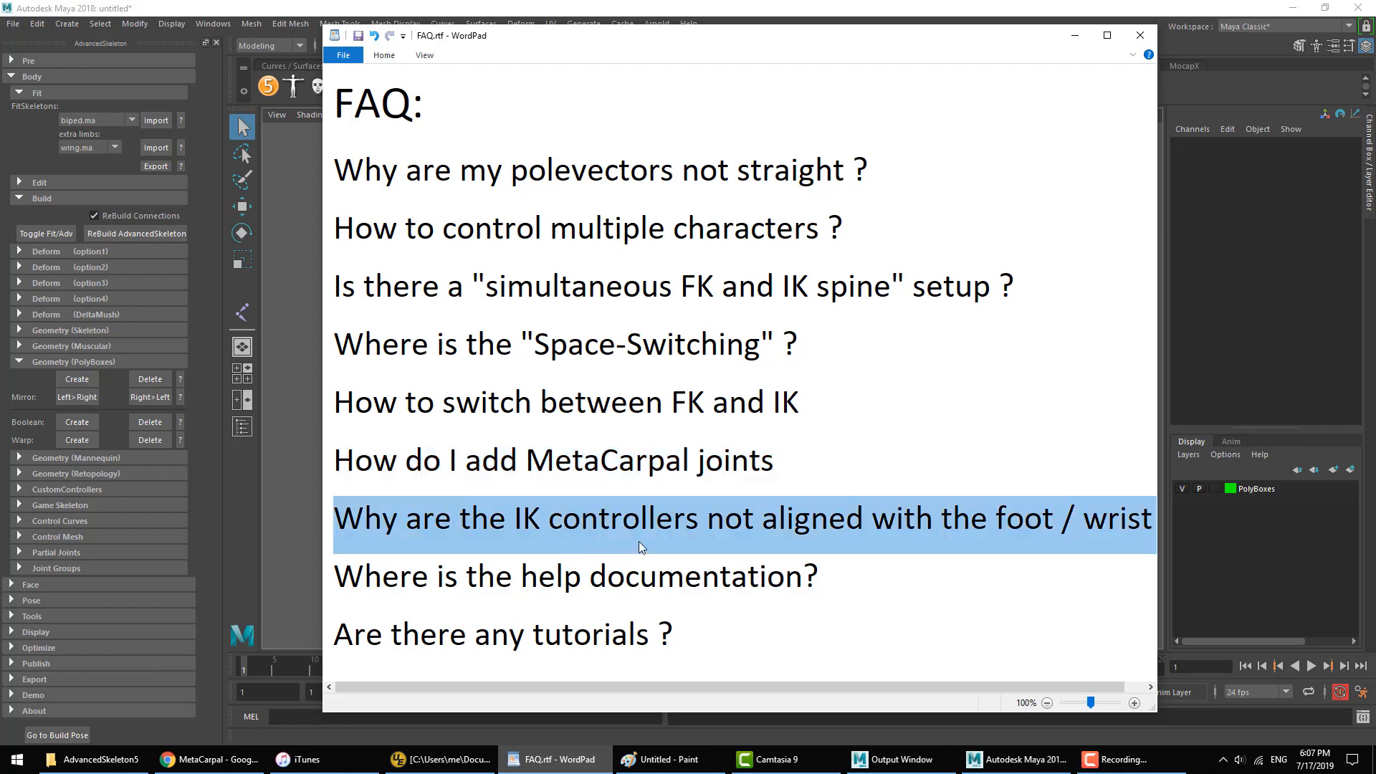
click(1056, 530)
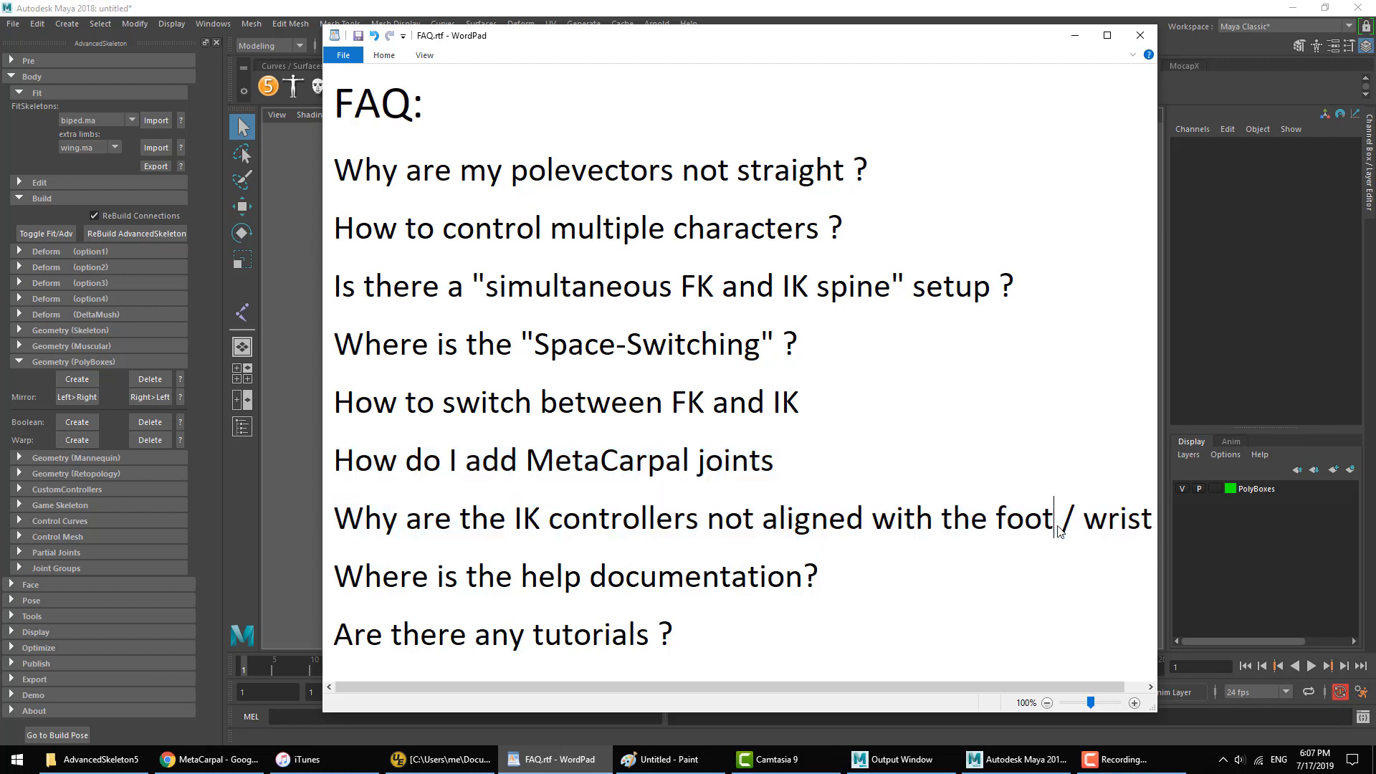
drag(1010, 526, 1145, 526)
click(848, 519)
drag(692, 519, 326, 519)
Step: Return to Maya, start a new scene without saving the current one, and import the biped.ma FitSkeleton
click(209, 401)
click(12, 26)
click(25, 51)
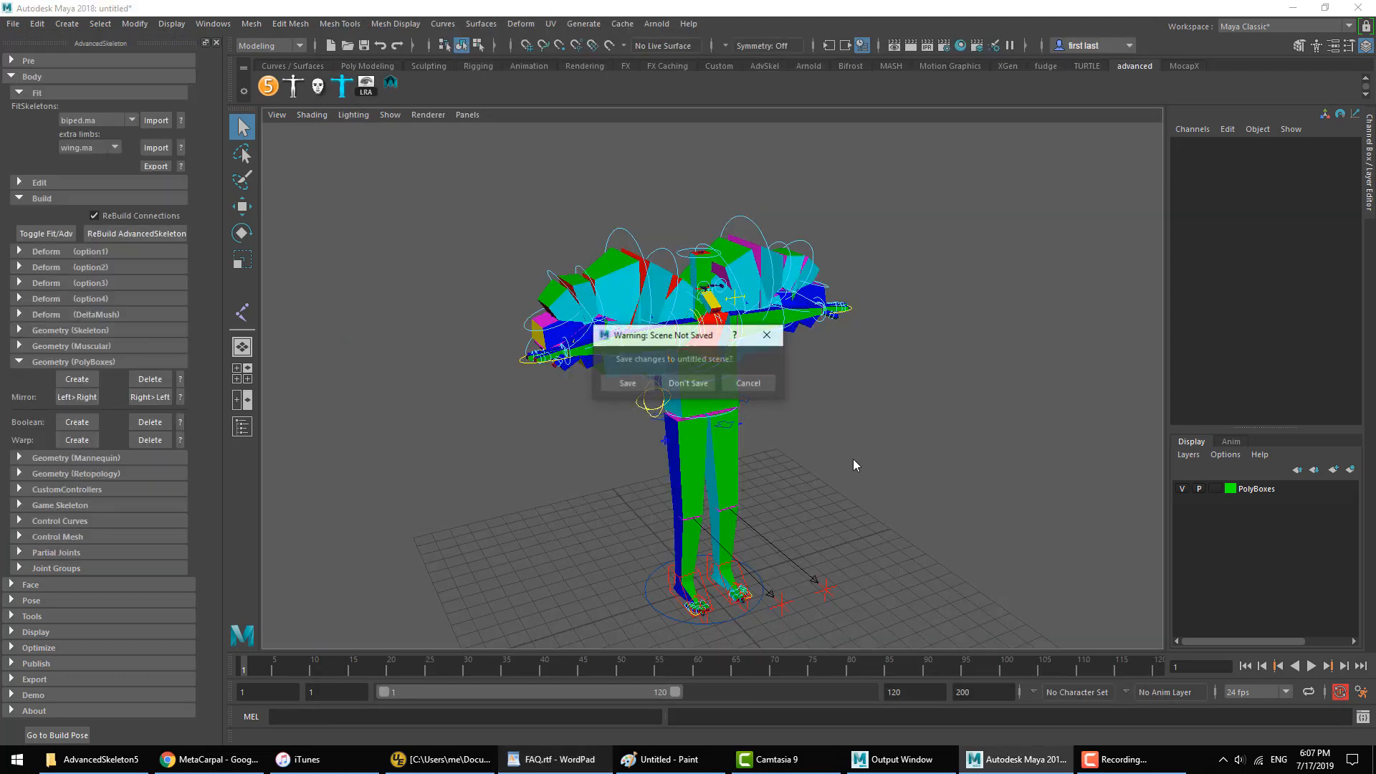
click(688, 383)
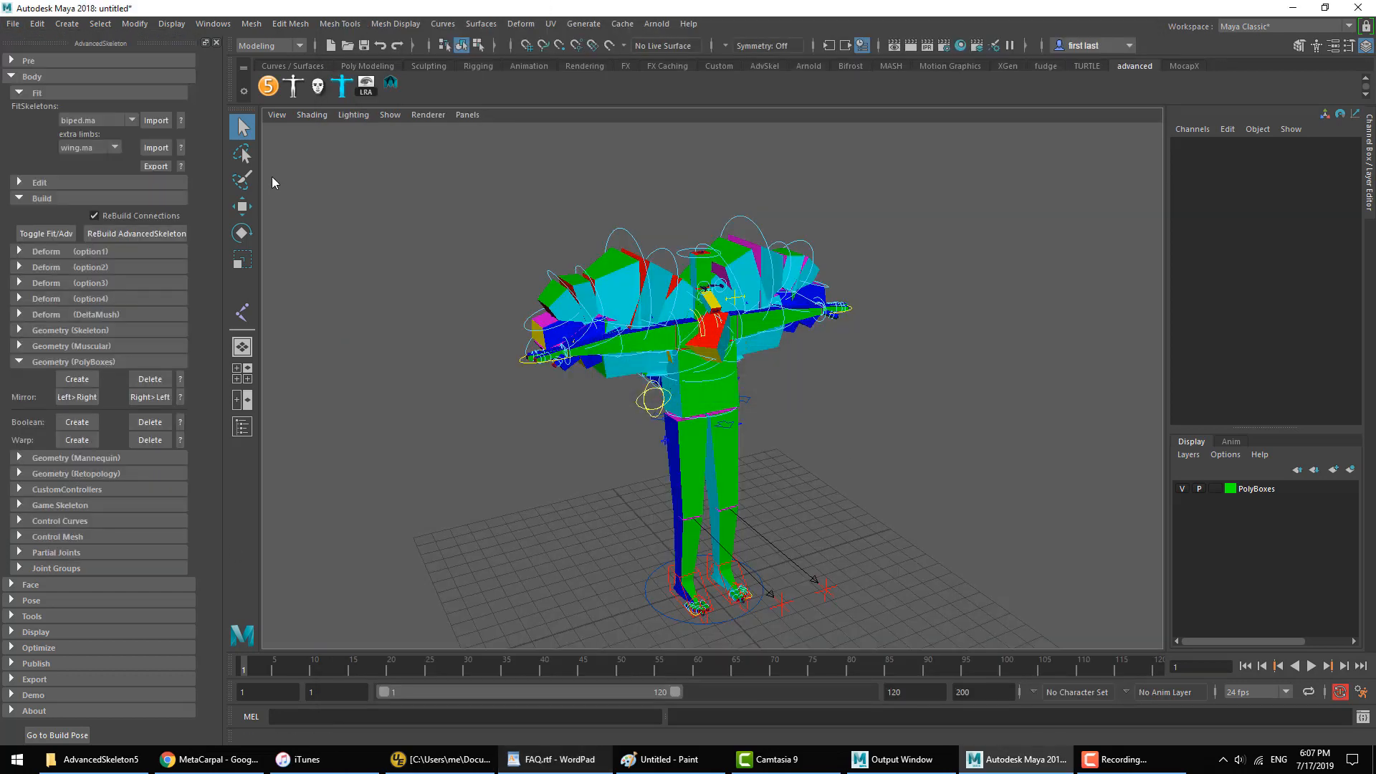
click(155, 121)
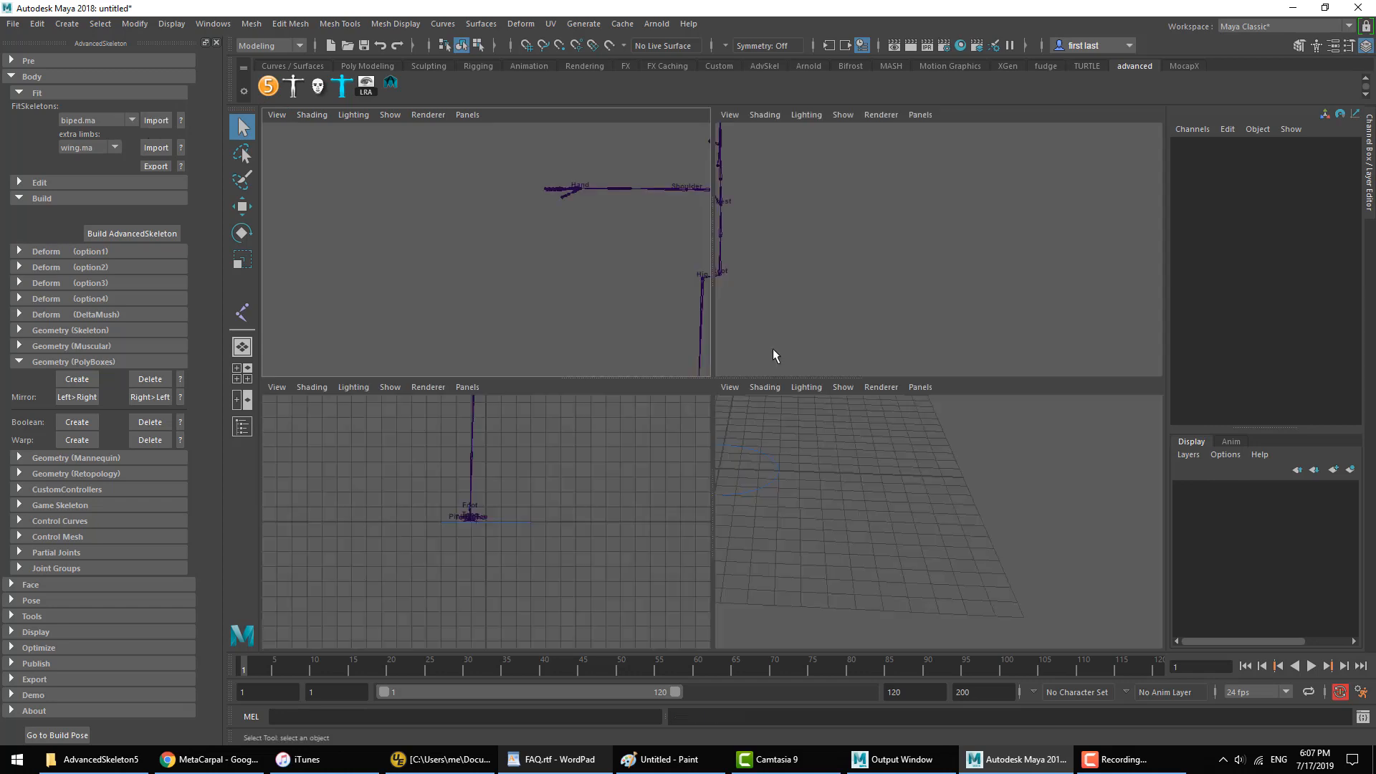
Step: Rotate the Shoulder joint in the perspective view so the arm slopes diagonally down into an A-pose
key(space)
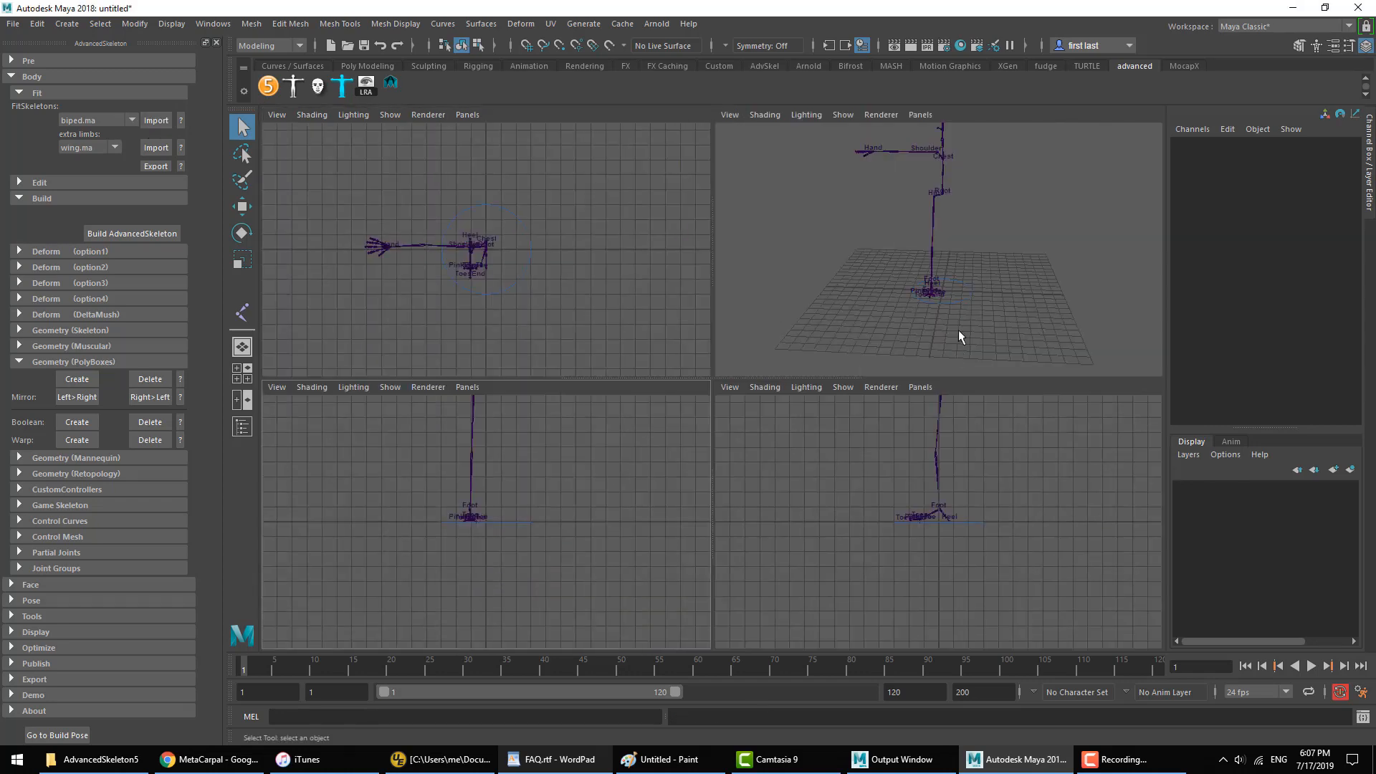
key(space)
alt+middle_drag(881, 280, 728, 409)
alt+right_drag(729, 408, 860, 424)
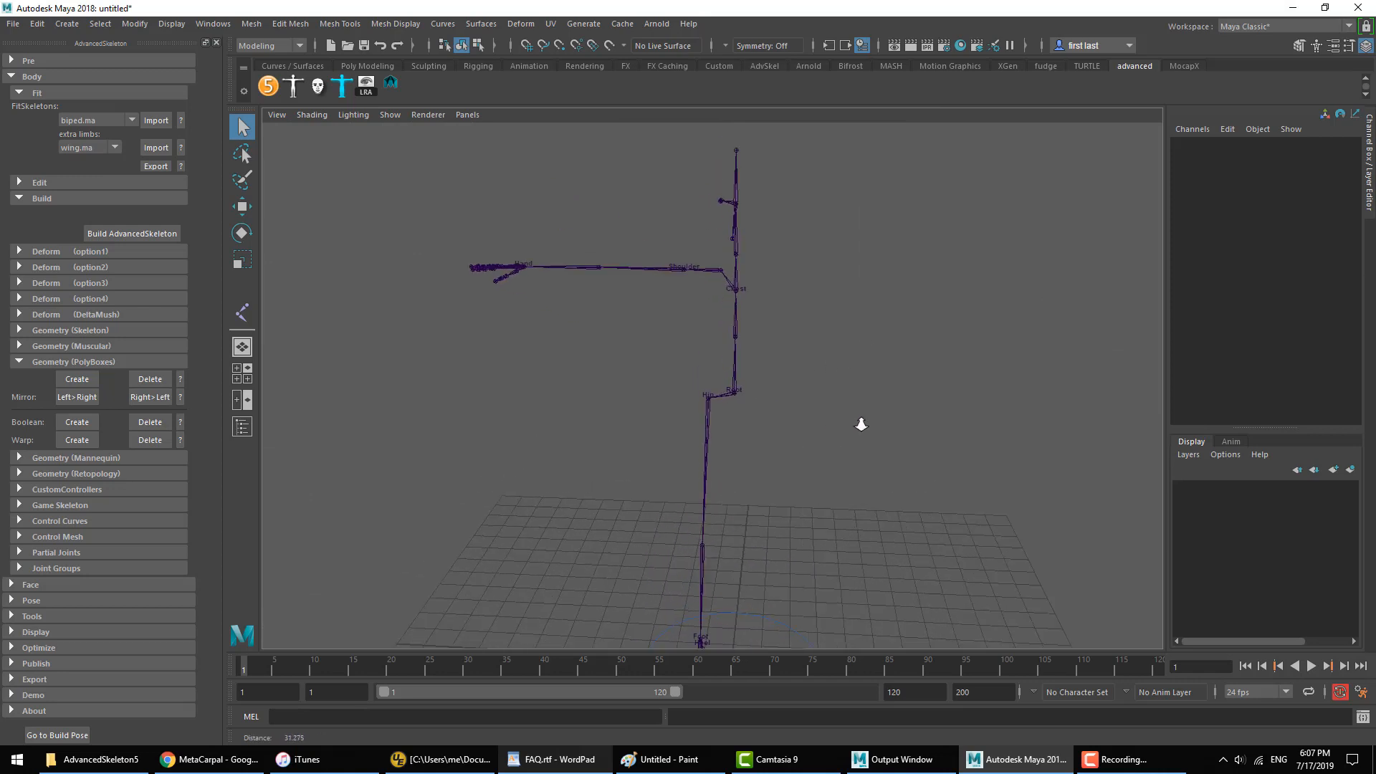
drag(670, 240, 658, 326)
key(e)
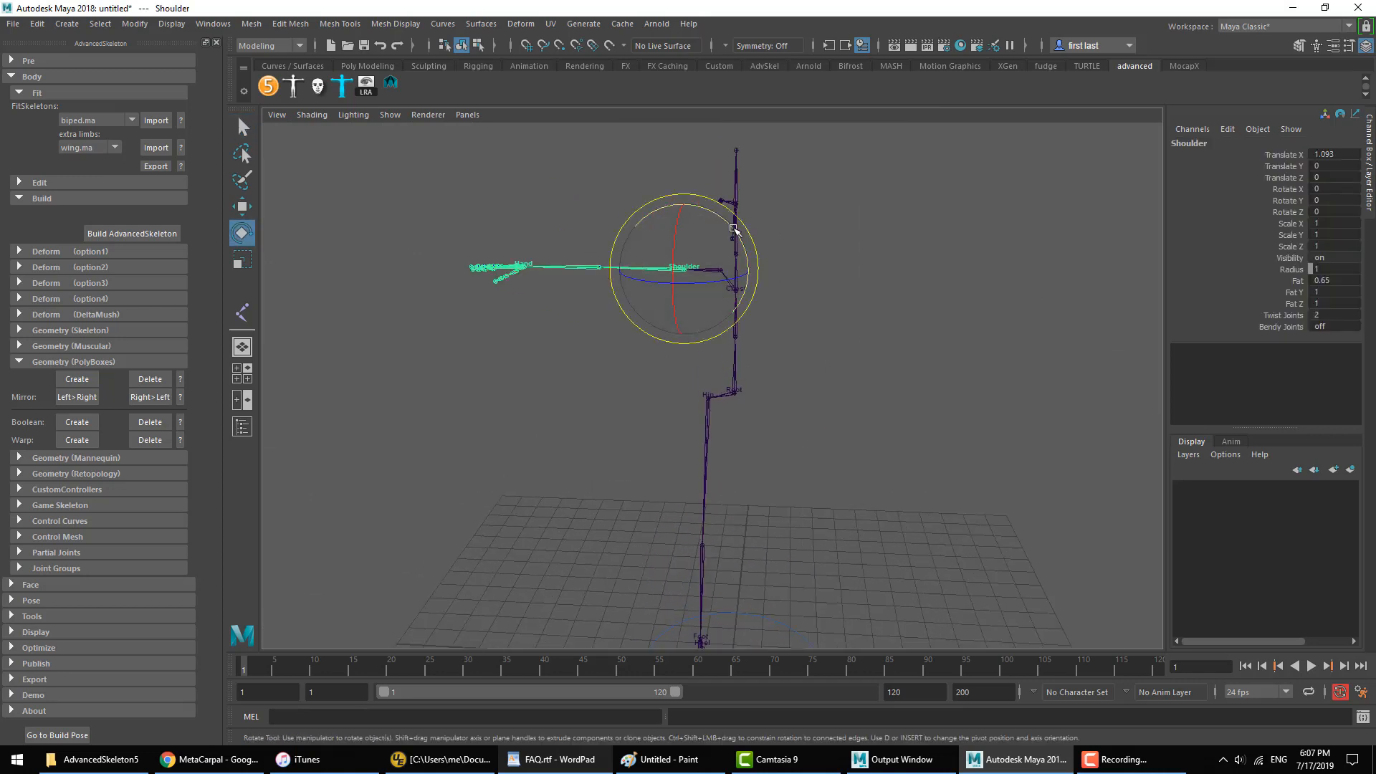
drag(735, 228, 684, 229)
click(664, 403)
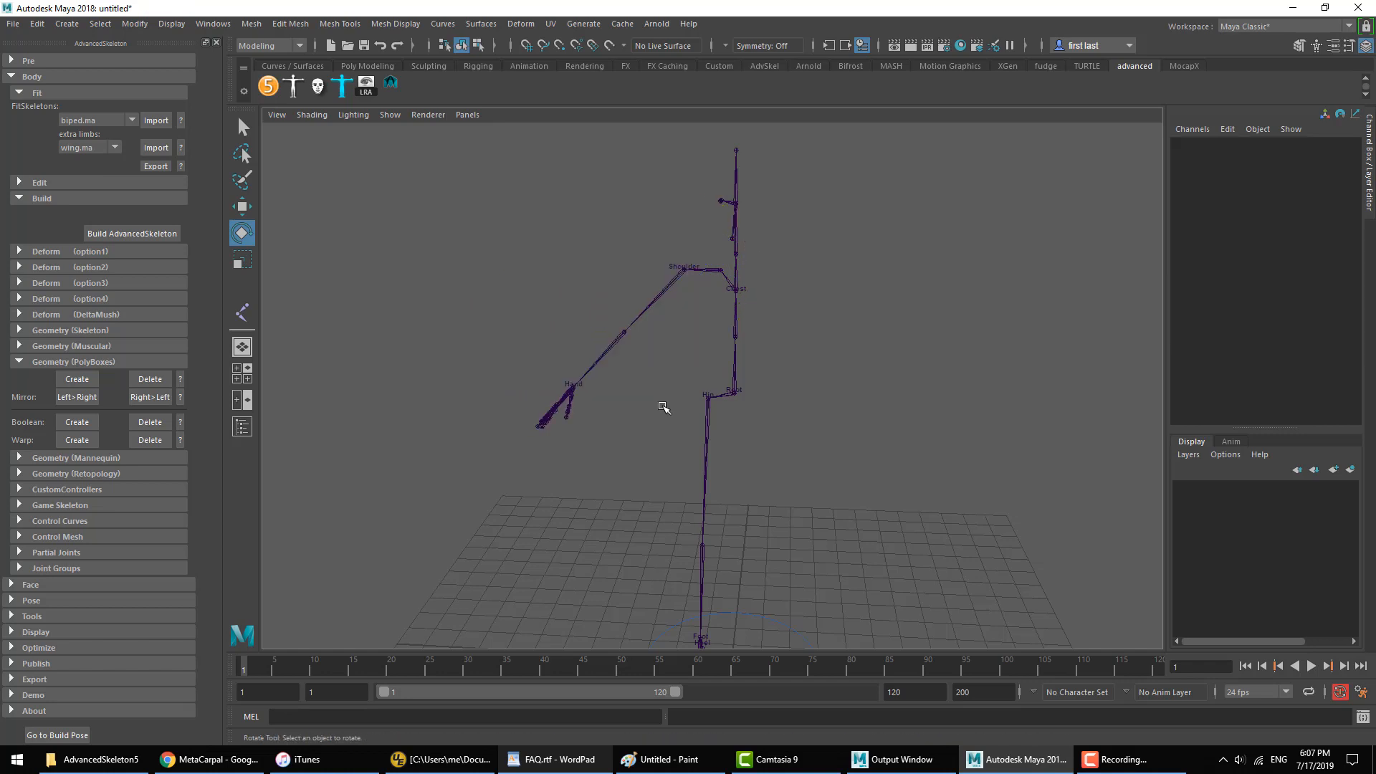
Step: Rotate the Ankle joint about 42 degrees around X so the foot turns outward
alt+drag(665, 402, 502, 412)
drag(714, 369, 593, 393)
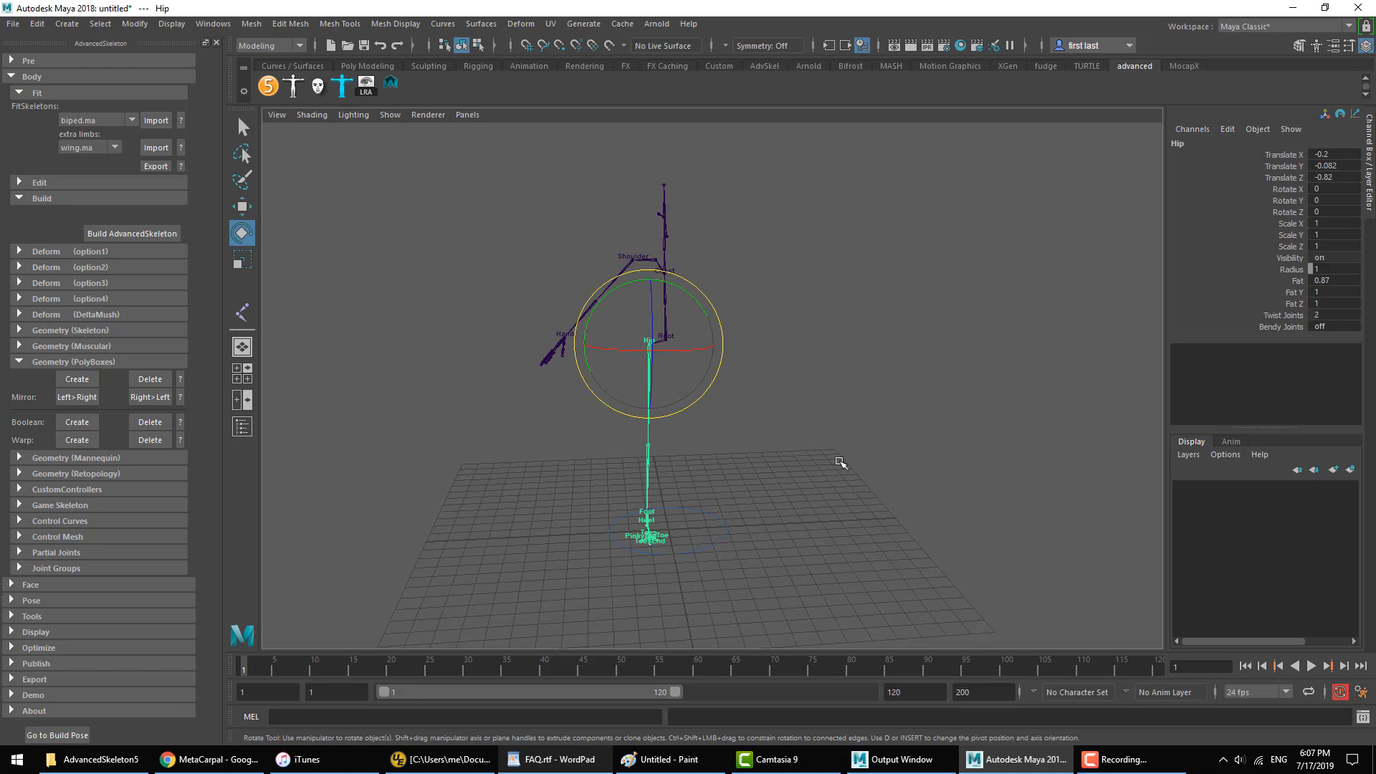
alt+middle_drag(769, 432, 781, 441)
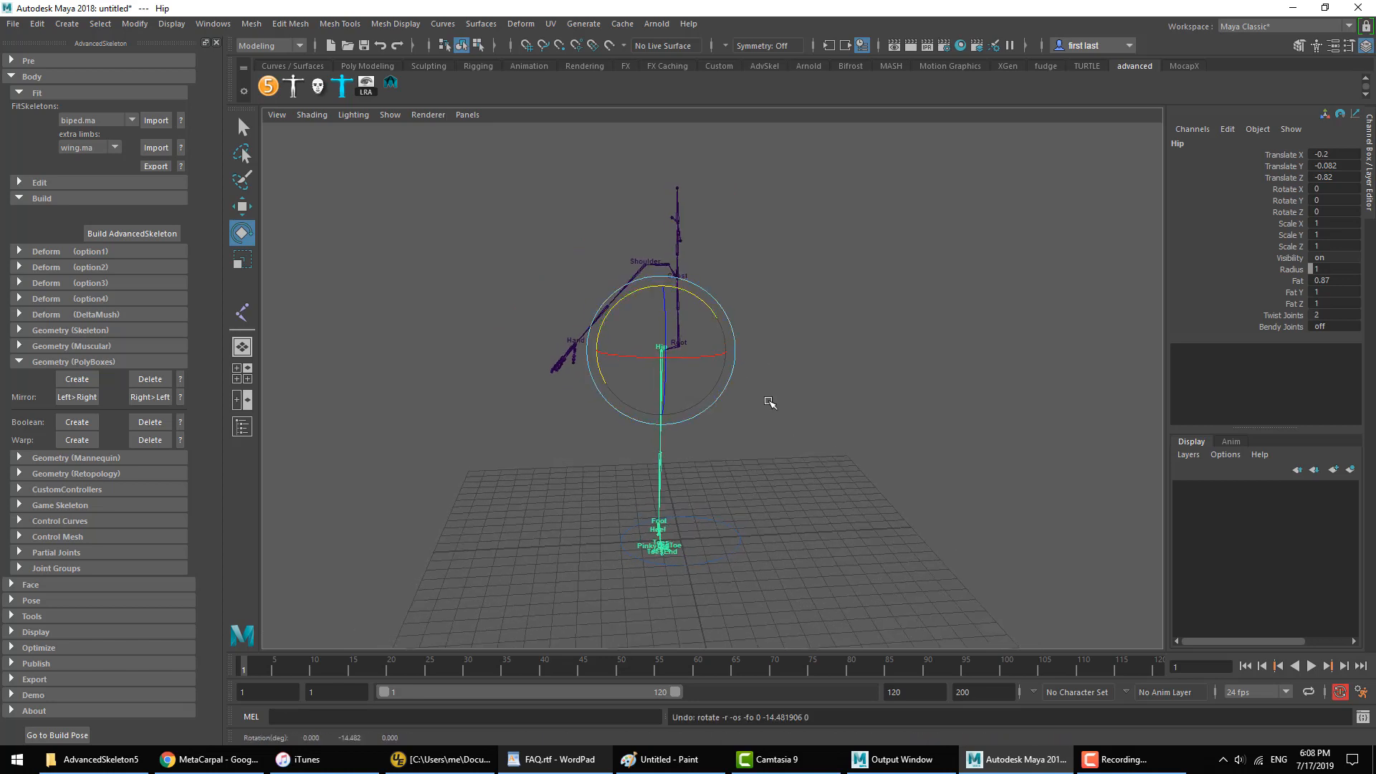
click(745, 434)
alt+drag(717, 459, 770, 494)
alt+right_drag(637, 486, 829, 583)
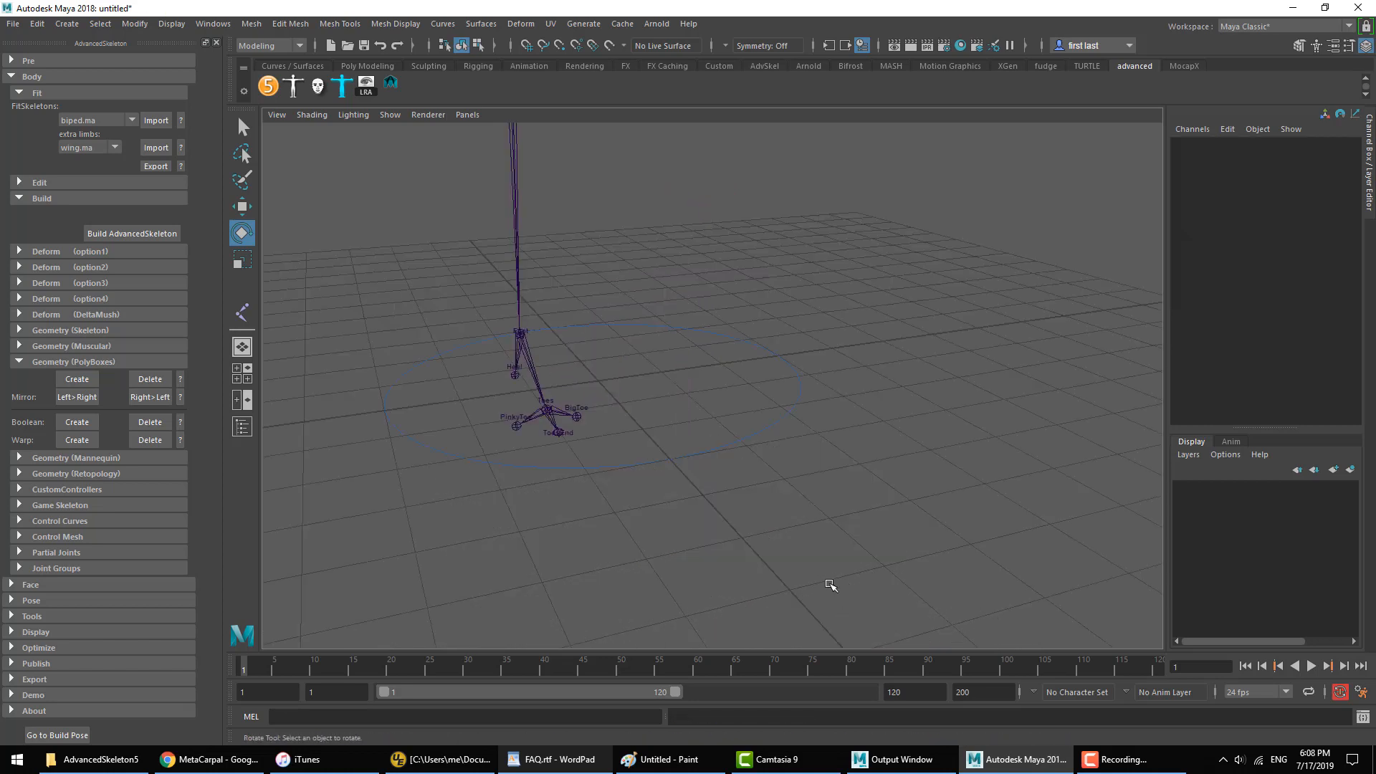
alt+middle_drag(553, 375, 649, 353)
alt+drag(649, 353, 631, 362)
drag(643, 363, 593, 375)
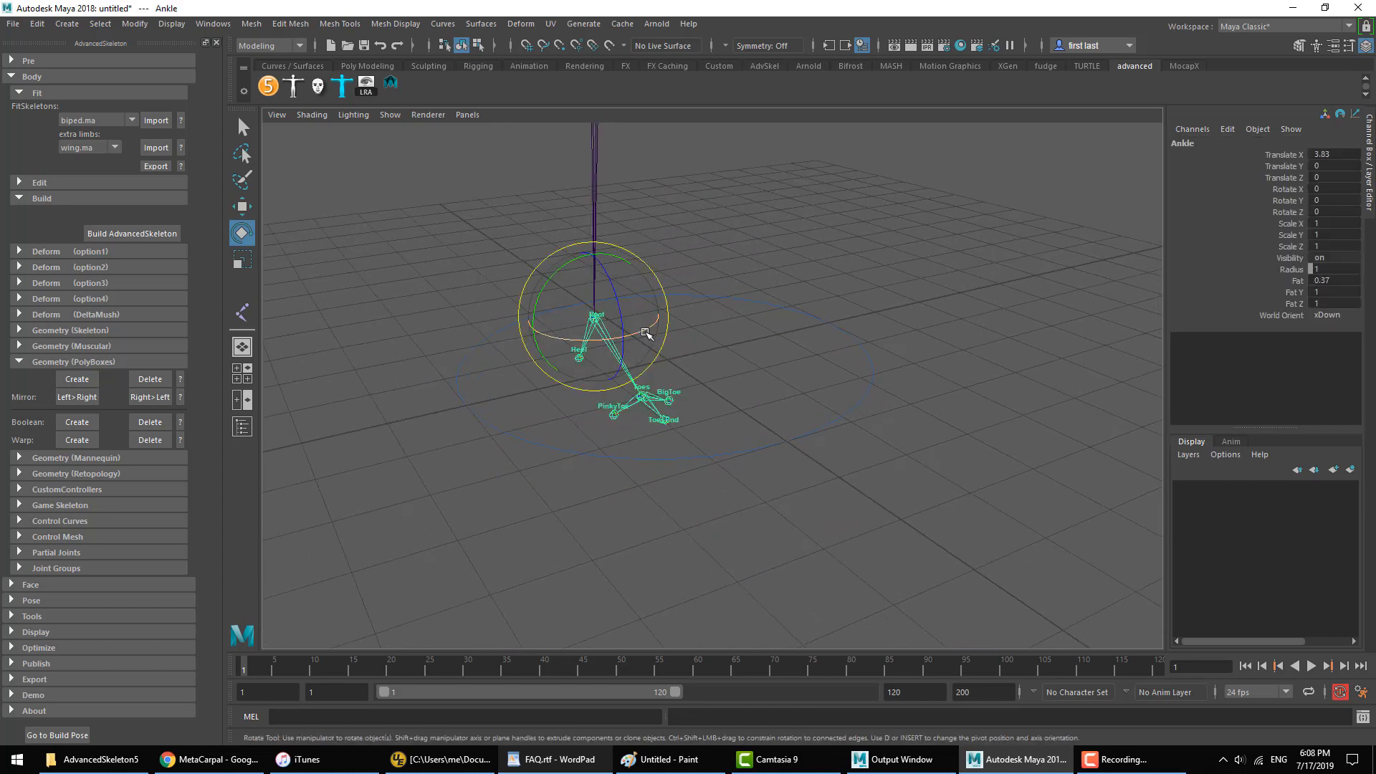
drag(645, 330, 601, 339)
alt+drag(692, 306, 645, 294)
Step: Build the AdvancedSkeleton rig from the FitSkeleton with the lowered arm and turned foot
alt+right_drag(996, 394, 791, 308)
alt+middle_drag(792, 308, 789, 516)
alt+drag(717, 505, 789, 494)
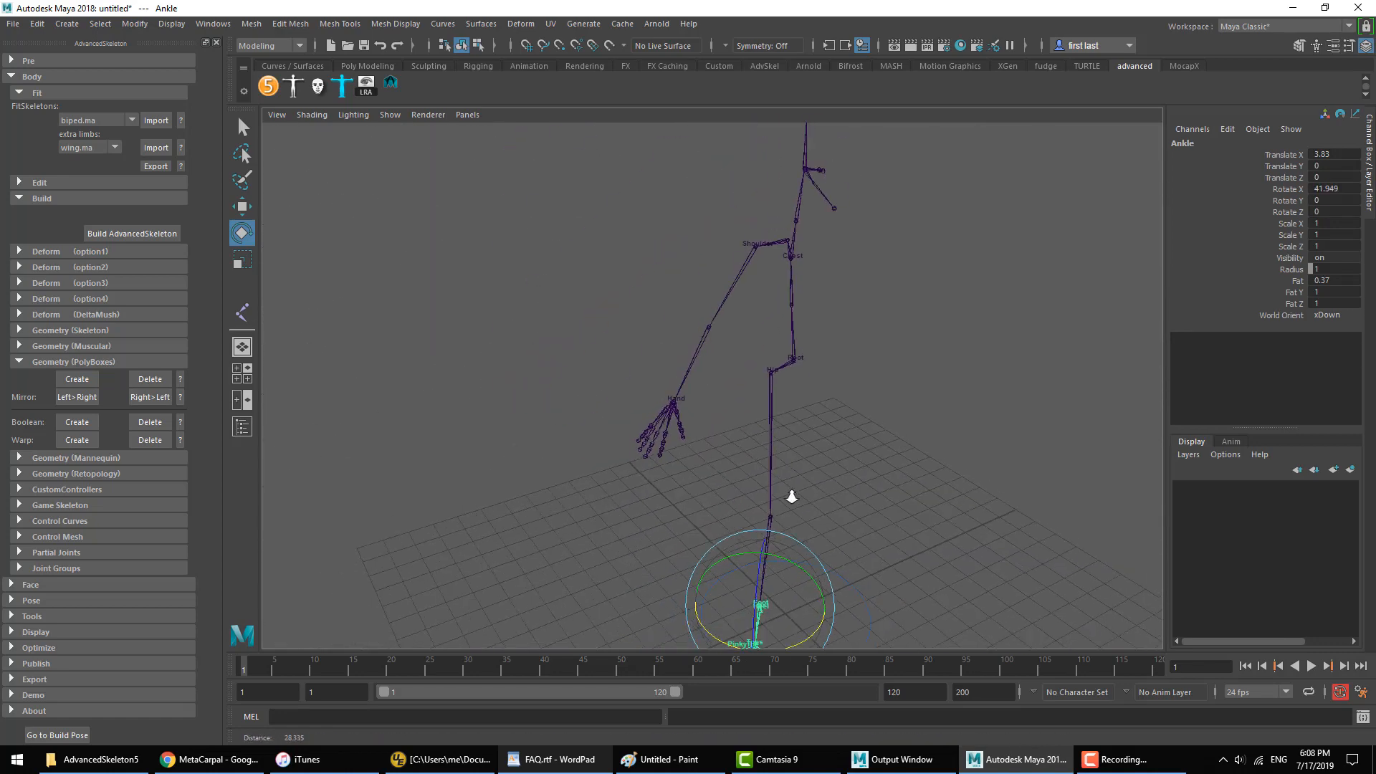
alt+middle_drag(789, 495, 720, 473)
click(920, 376)
alt+middle_drag(866, 440, 824, 395)
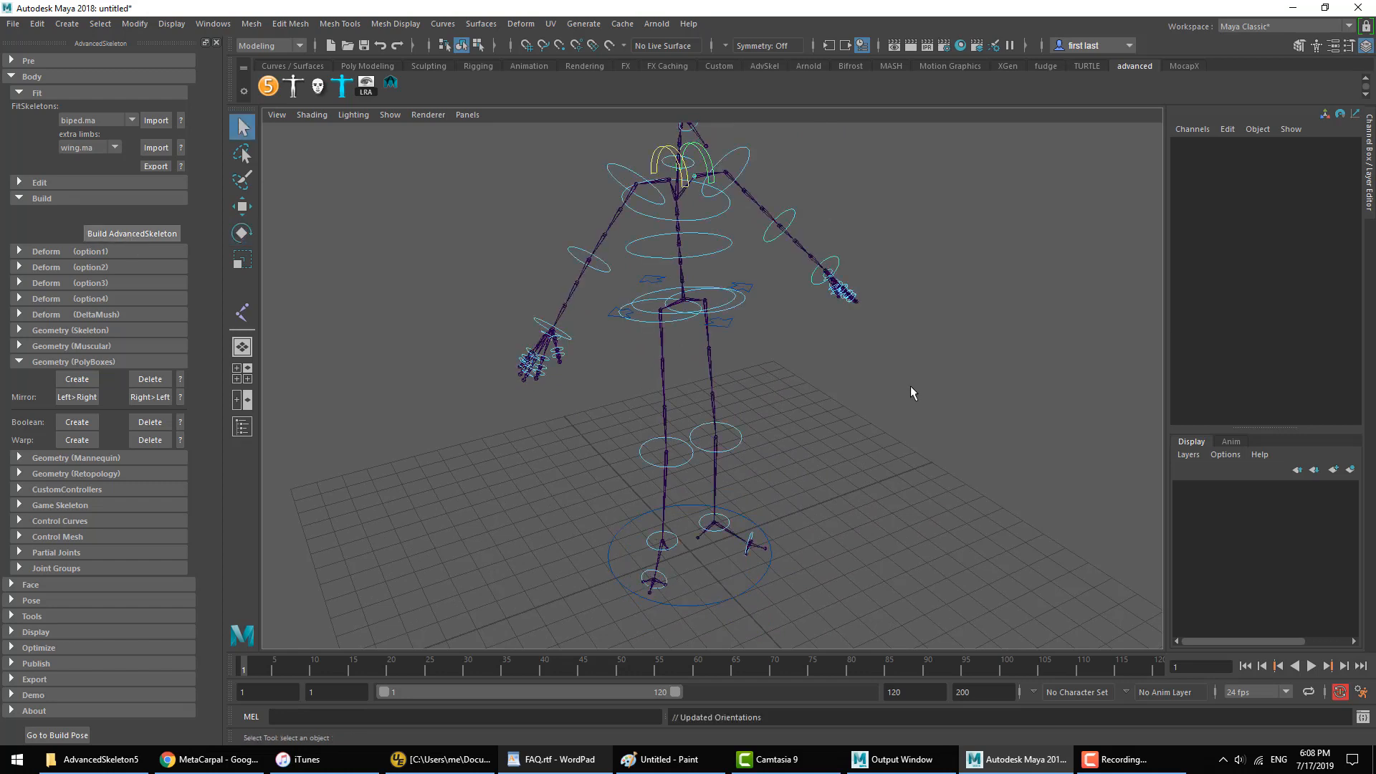
Step: Blend the right arm from FK to IK using the FKIKBlend attribute of the FKIKArm_R control
click(599, 197)
click(1285, 154)
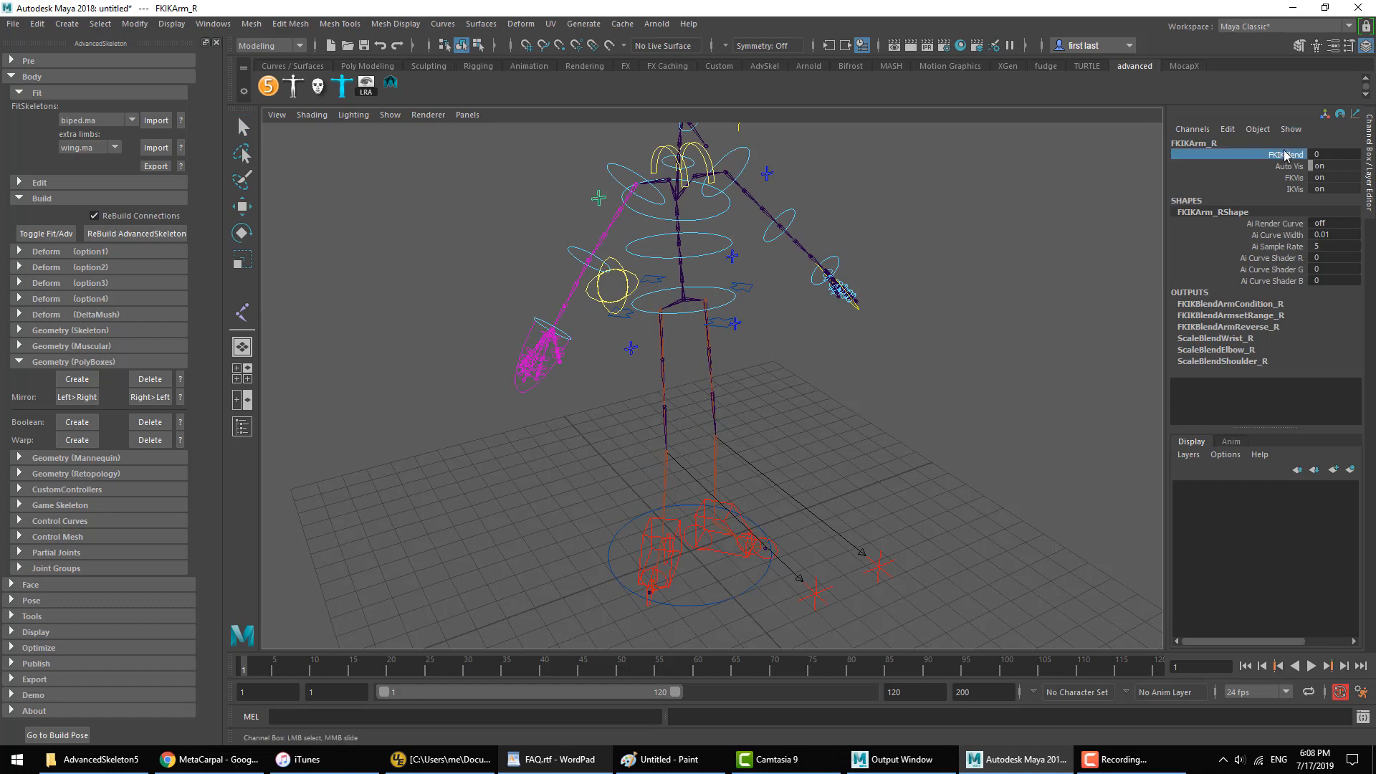
click(943, 402)
Step: Examine the alignment of the right arm's IK controller with the wrist and of the foot controllers with the feet
alt+drag(943, 402, 625, 362)
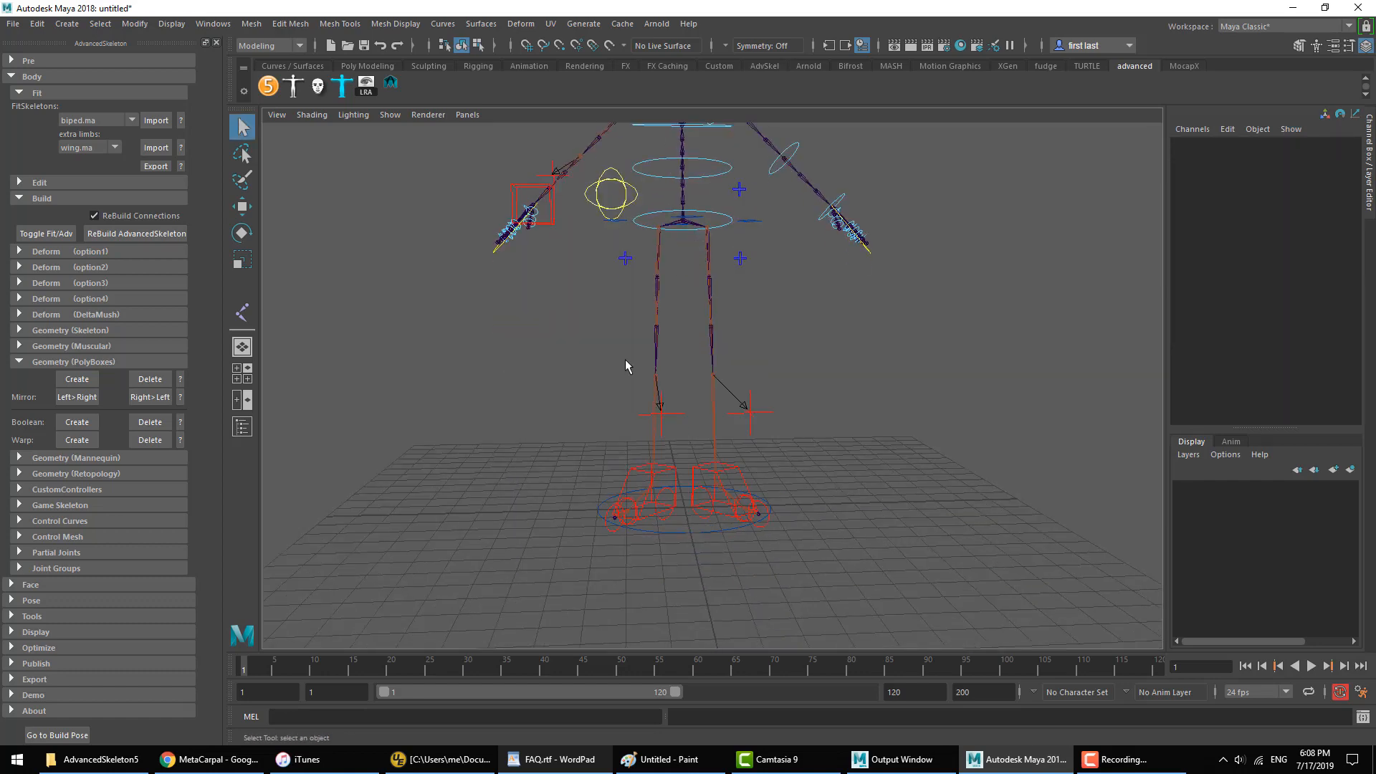
click(553, 225)
alt+drag(554, 225, 676, 388)
key(w)
alt+right_drag(676, 388, 682, 396)
click(613, 437)
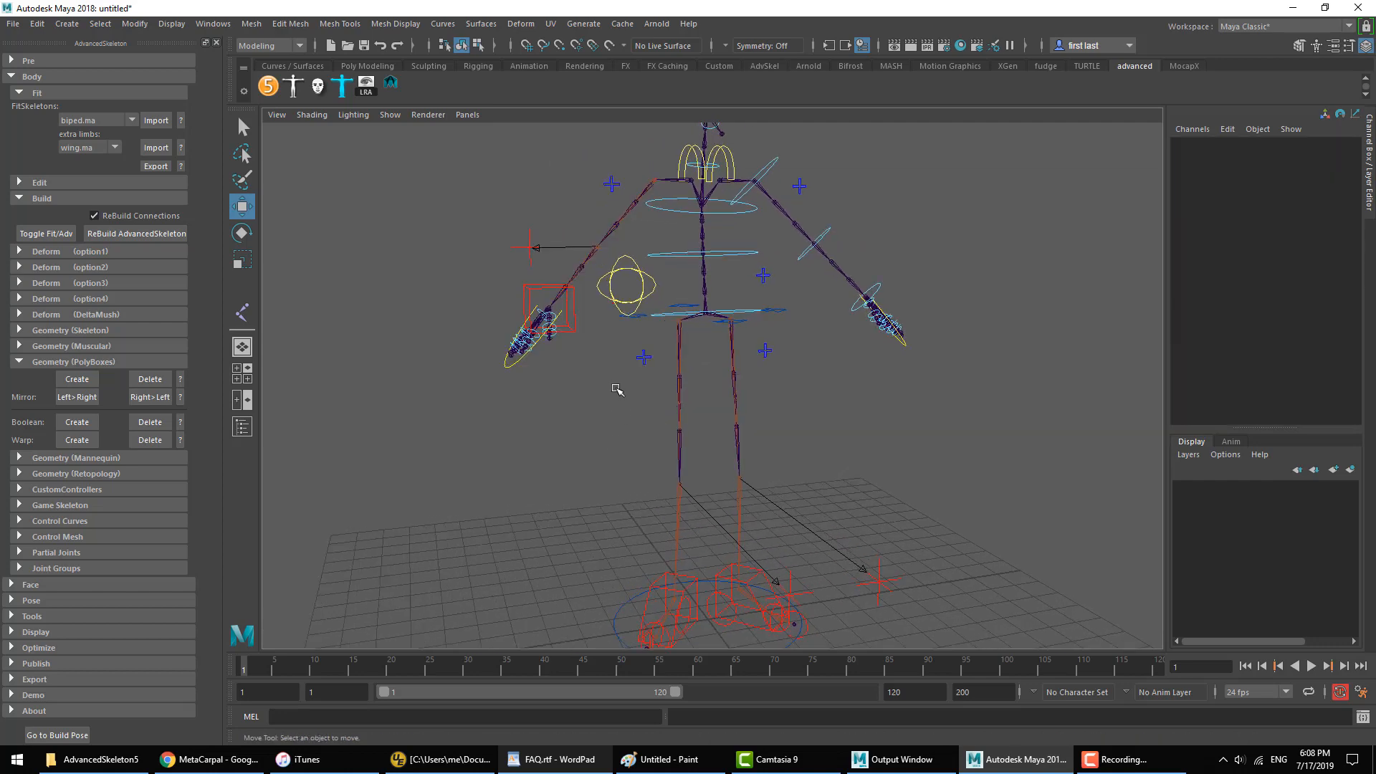
Step: Try moving the right arm's IK controller (IKArm_R) and undo the move
click(529, 288)
alt+drag(691, 482, 728, 409)
drag(605, 231, 606, 201)
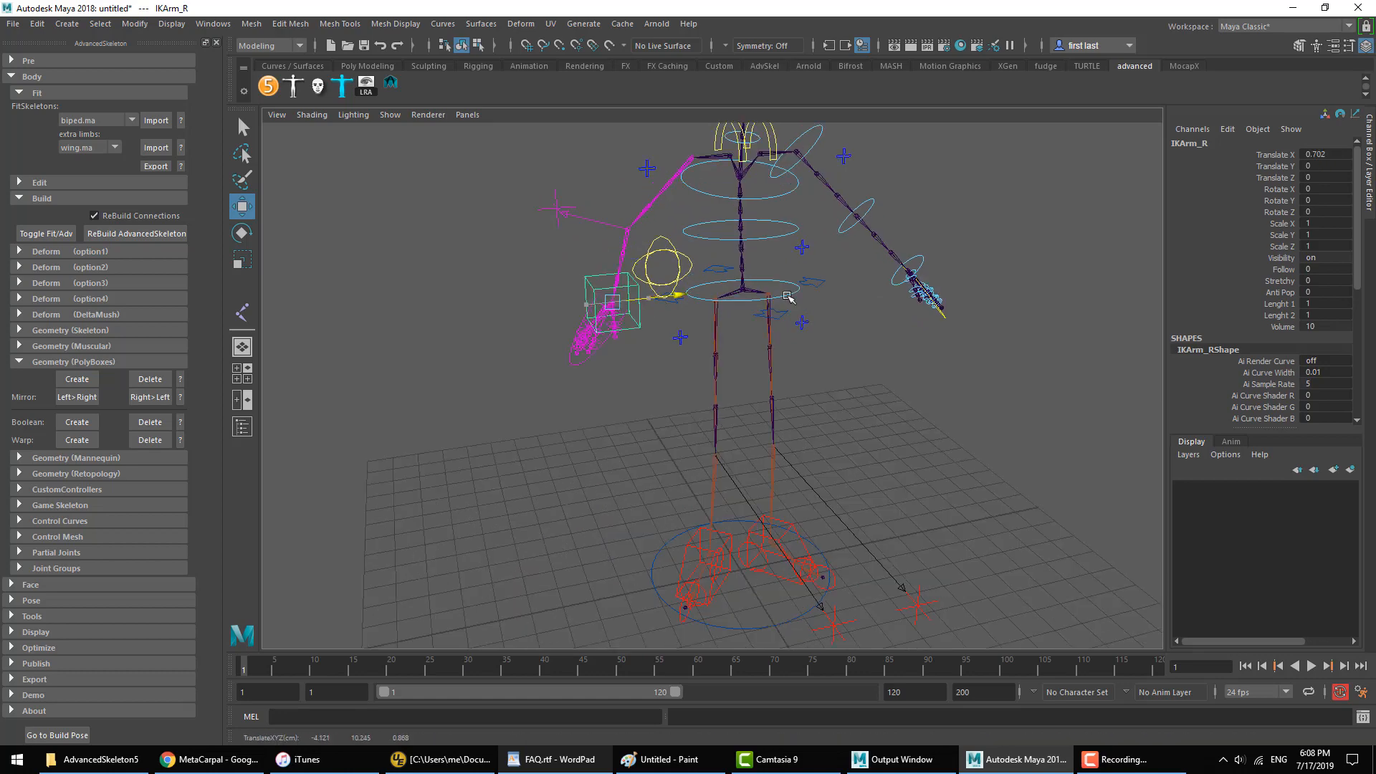
drag(787, 295, 687, 290)
key(ctrl+z)
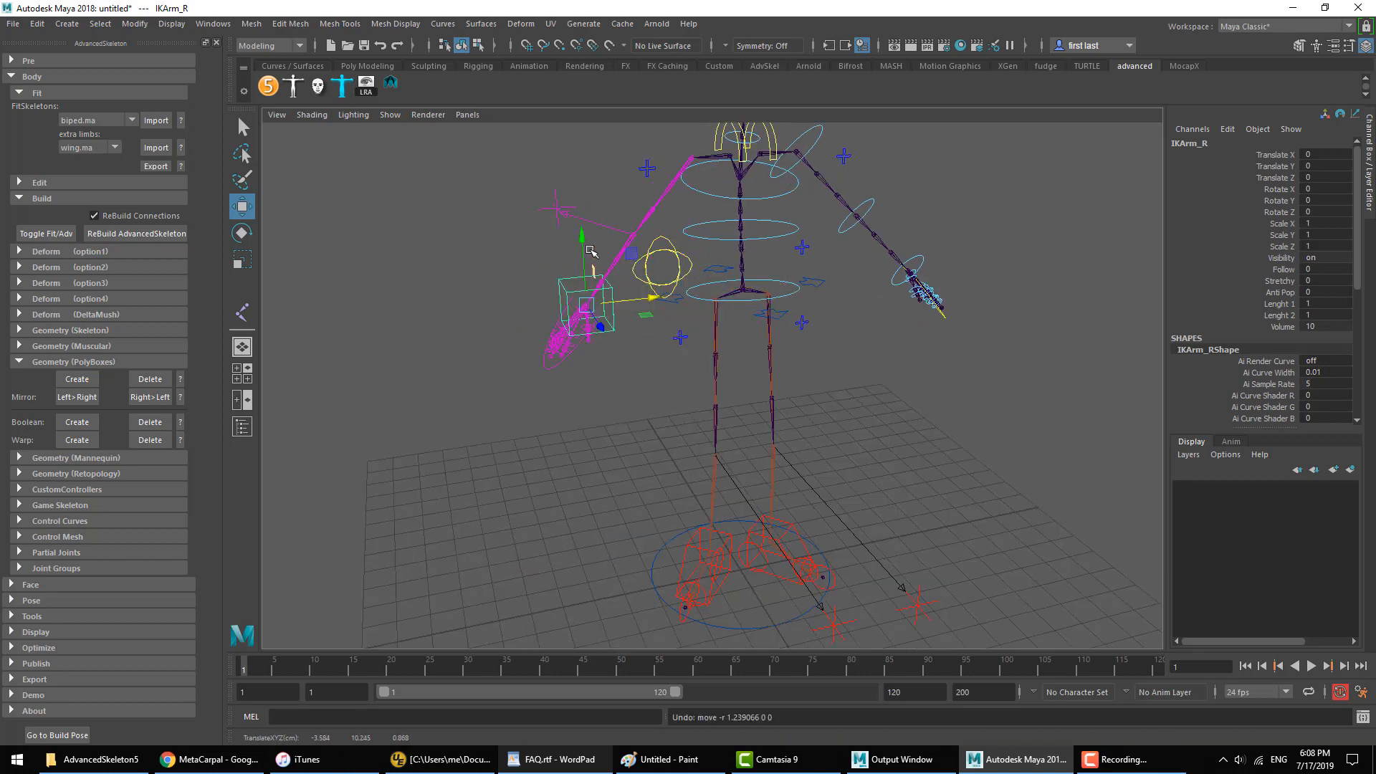
Step: Try moving the right arm's IK controller (IKArm_R) slightly upward along Y and undo that move
mouse_move(586, 248)
mouse_down()
mouse_move(590, 227)
mouse_move(588, 241)
mouse_up()
key(ctrl+z)
Step: Try moving the right foot's IK controller (IKLeg_R) along its Z axis and undo the move
alt+drag(682, 430, 703, 574)
alt+drag(682, 492, 798, 490)
click(736, 557)
click(871, 443)
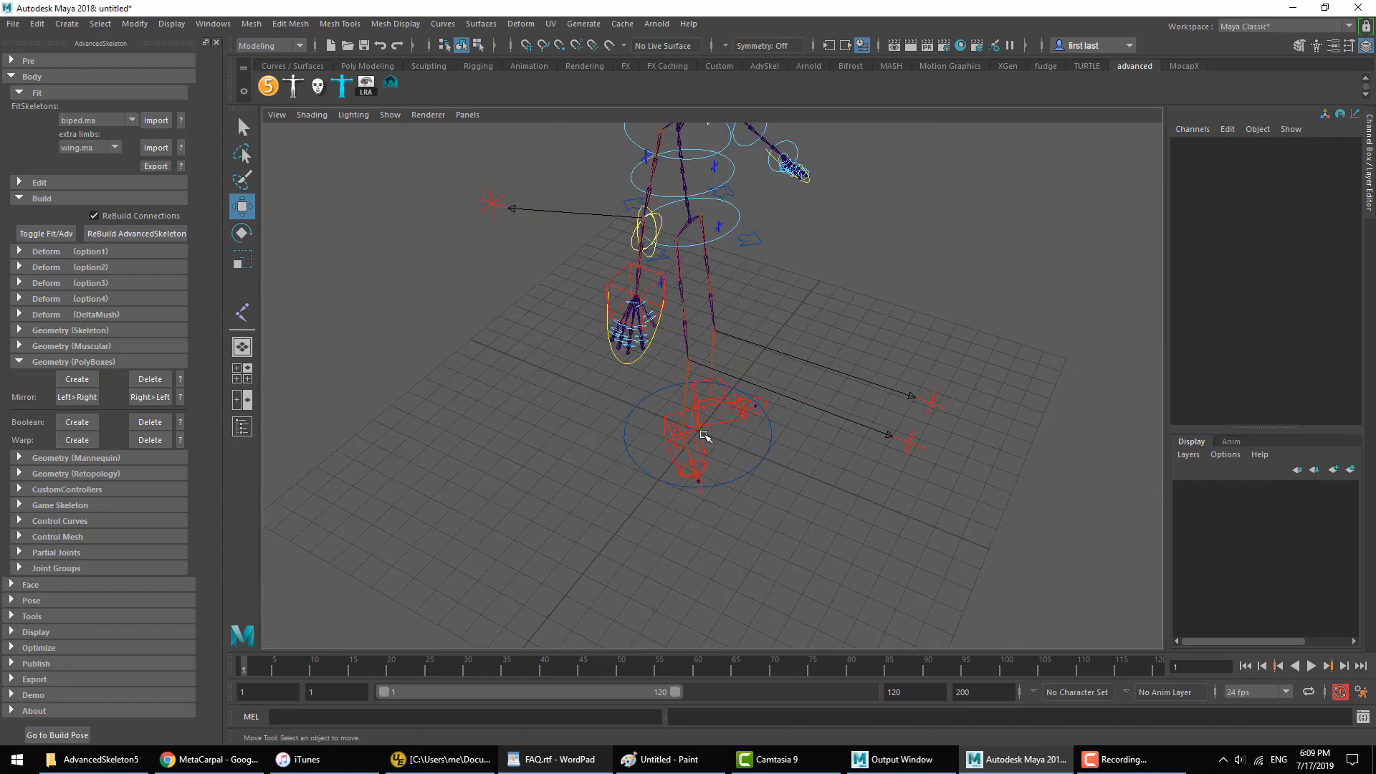
click(664, 414)
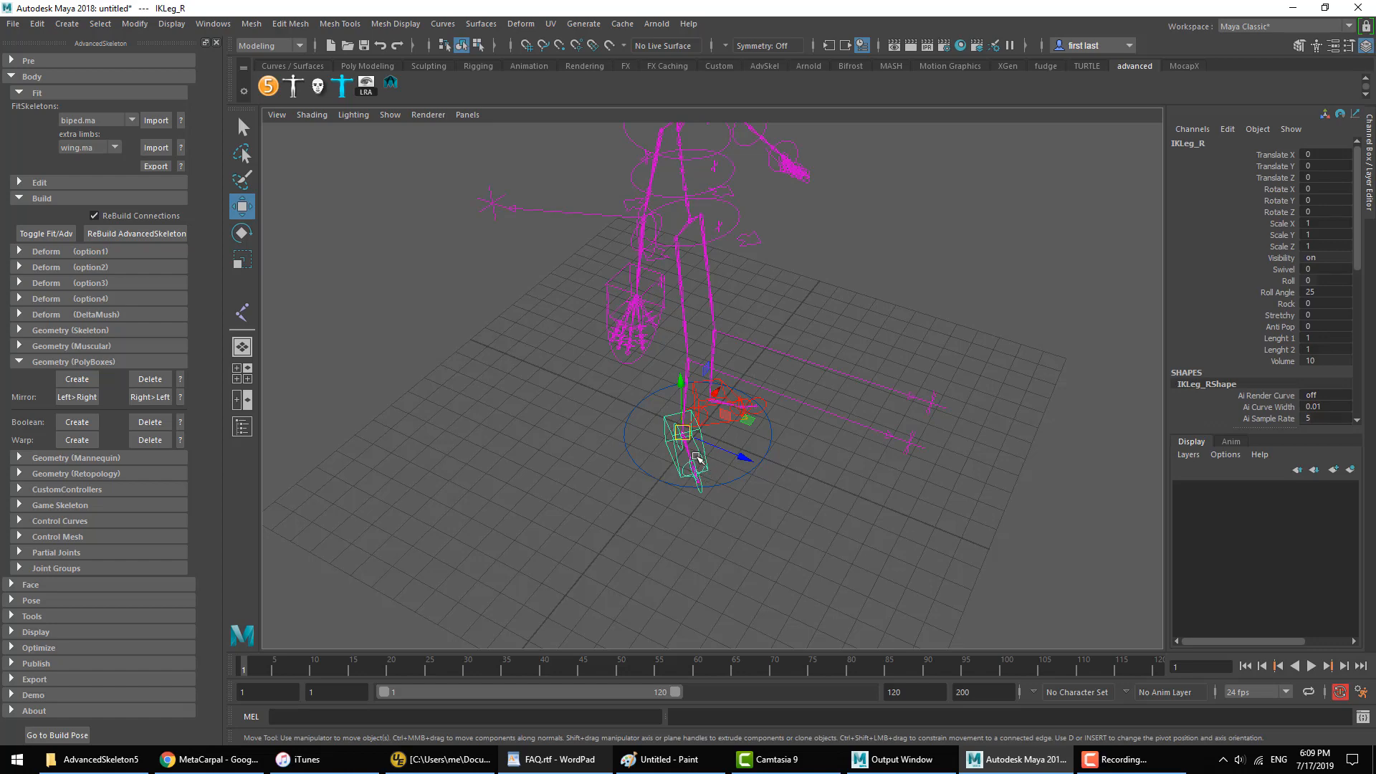
alt+drag(696, 458, 598, 490)
key(ctrl+z)
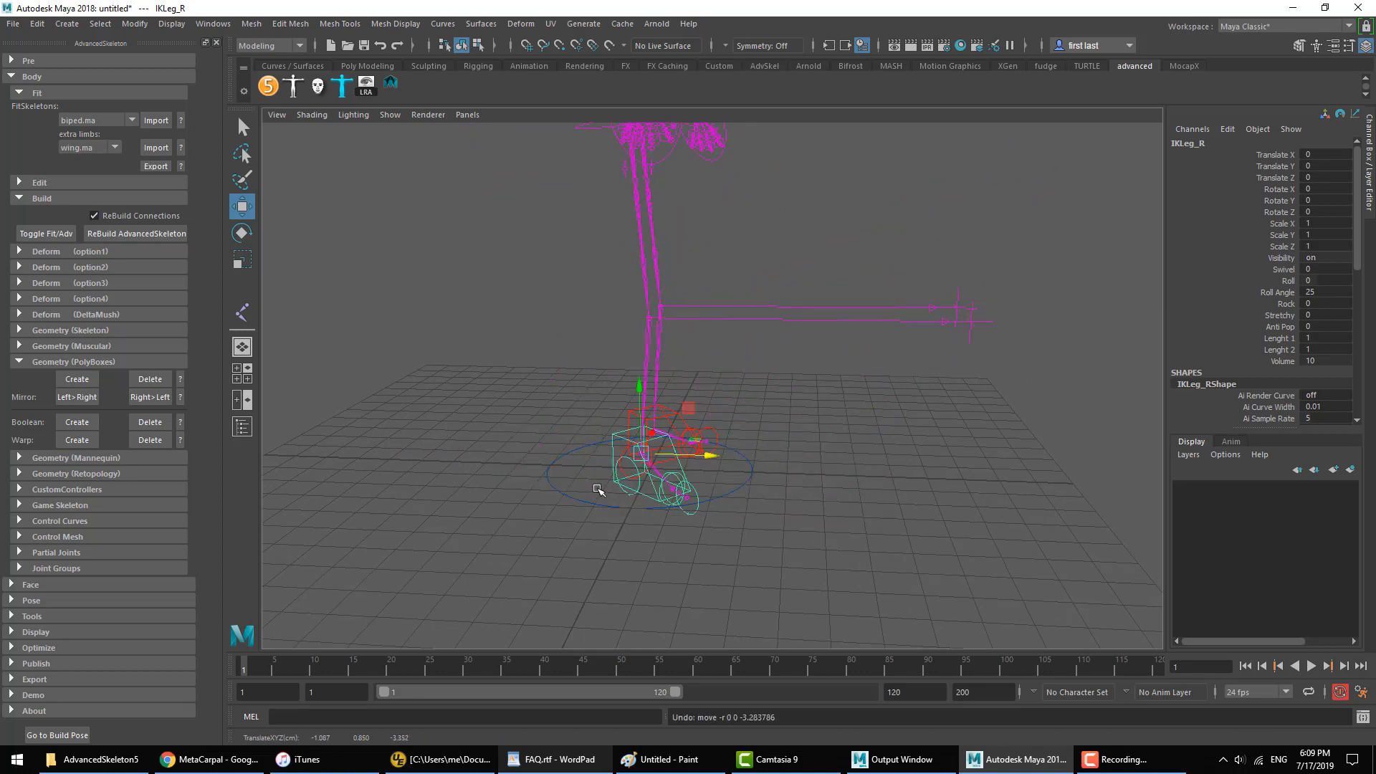
Step: Demonstrate the Translate Z channel of IKLeg_R by moving the foot controller forward in world space, undoing each move
click(1284, 178)
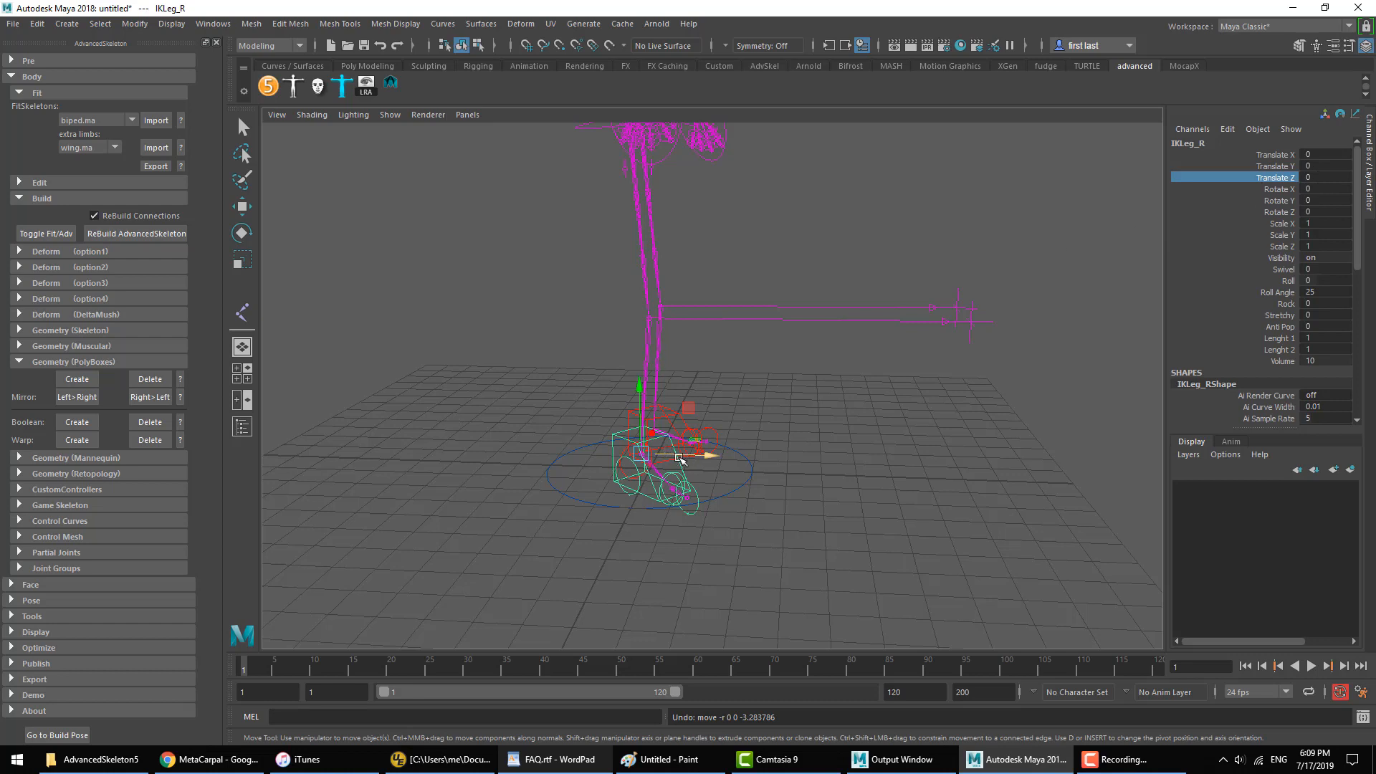
alt+drag(681, 459, 749, 487)
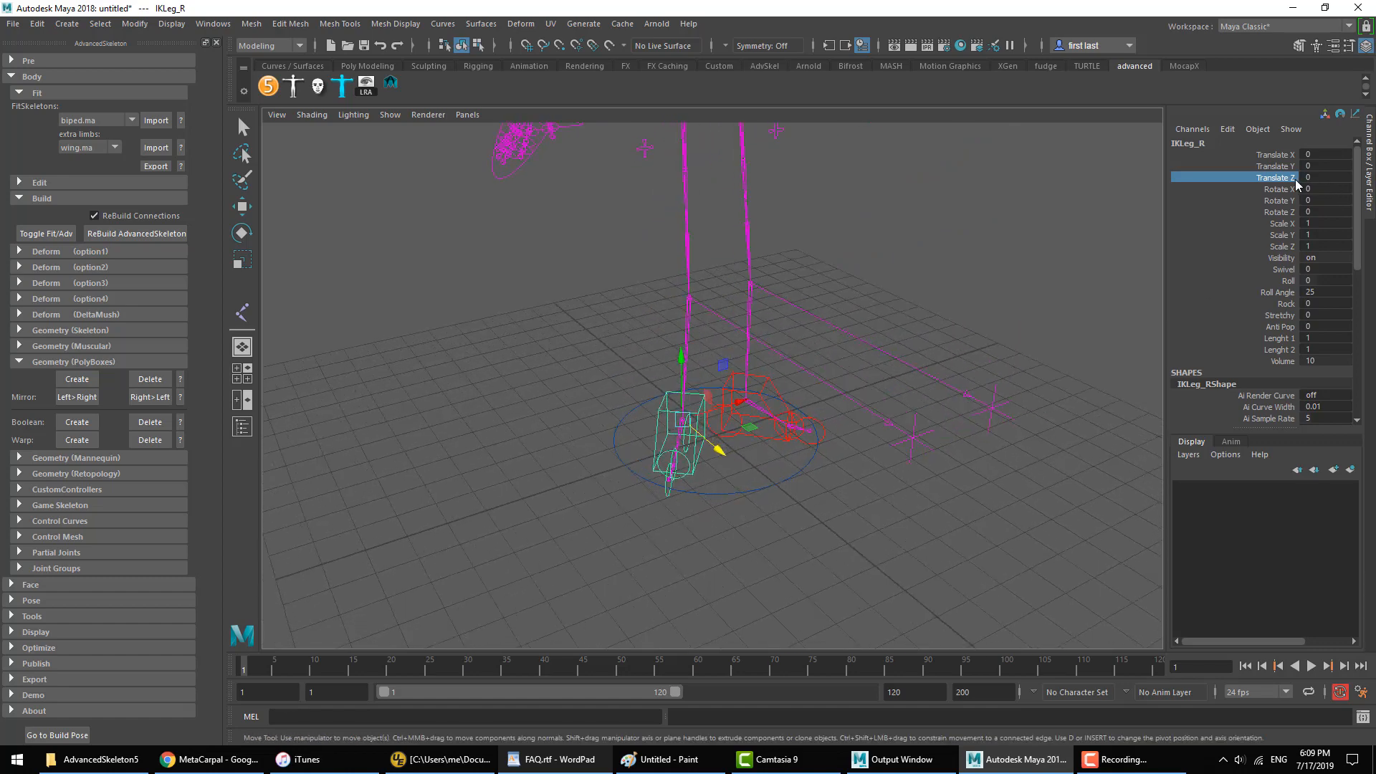
alt+drag(964, 429, 1013, 412)
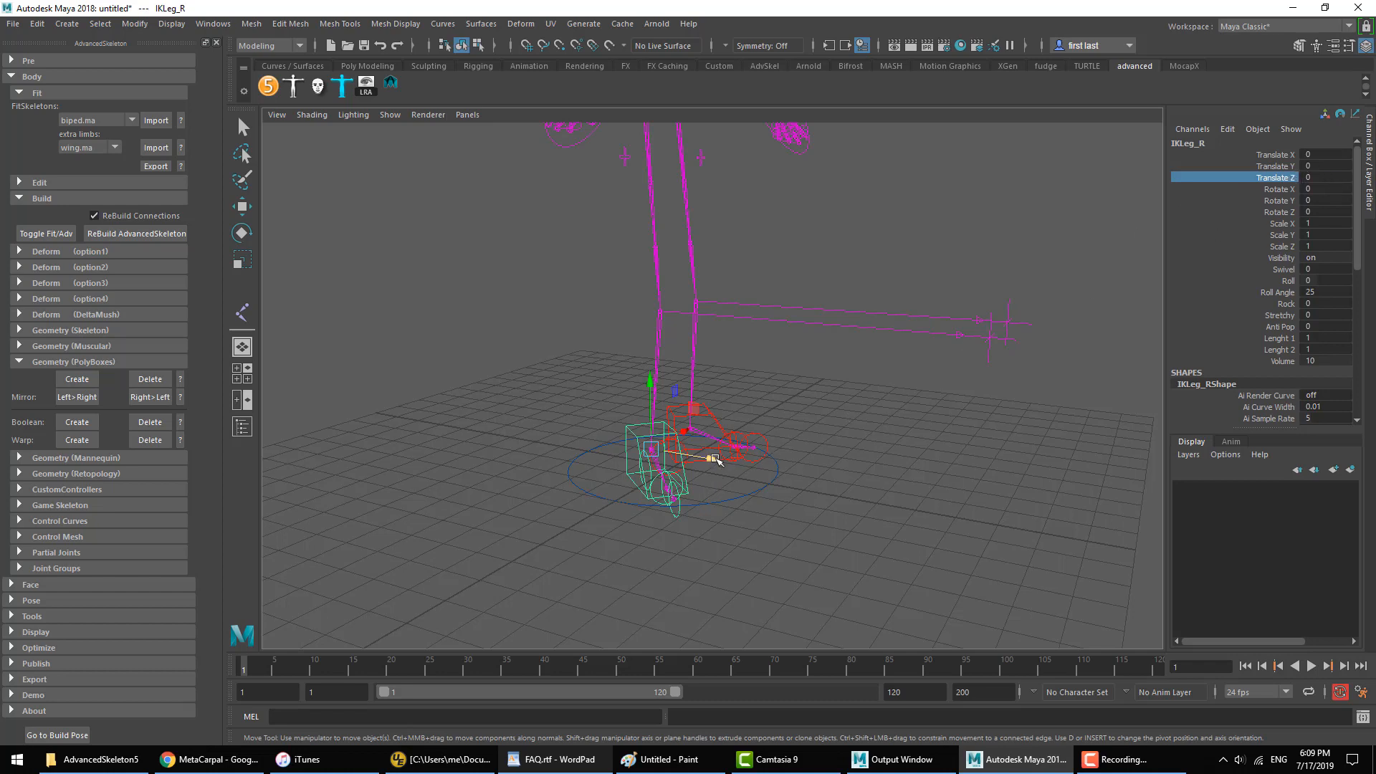
alt+drag(713, 464, 872, 494)
key(ctrl+z)
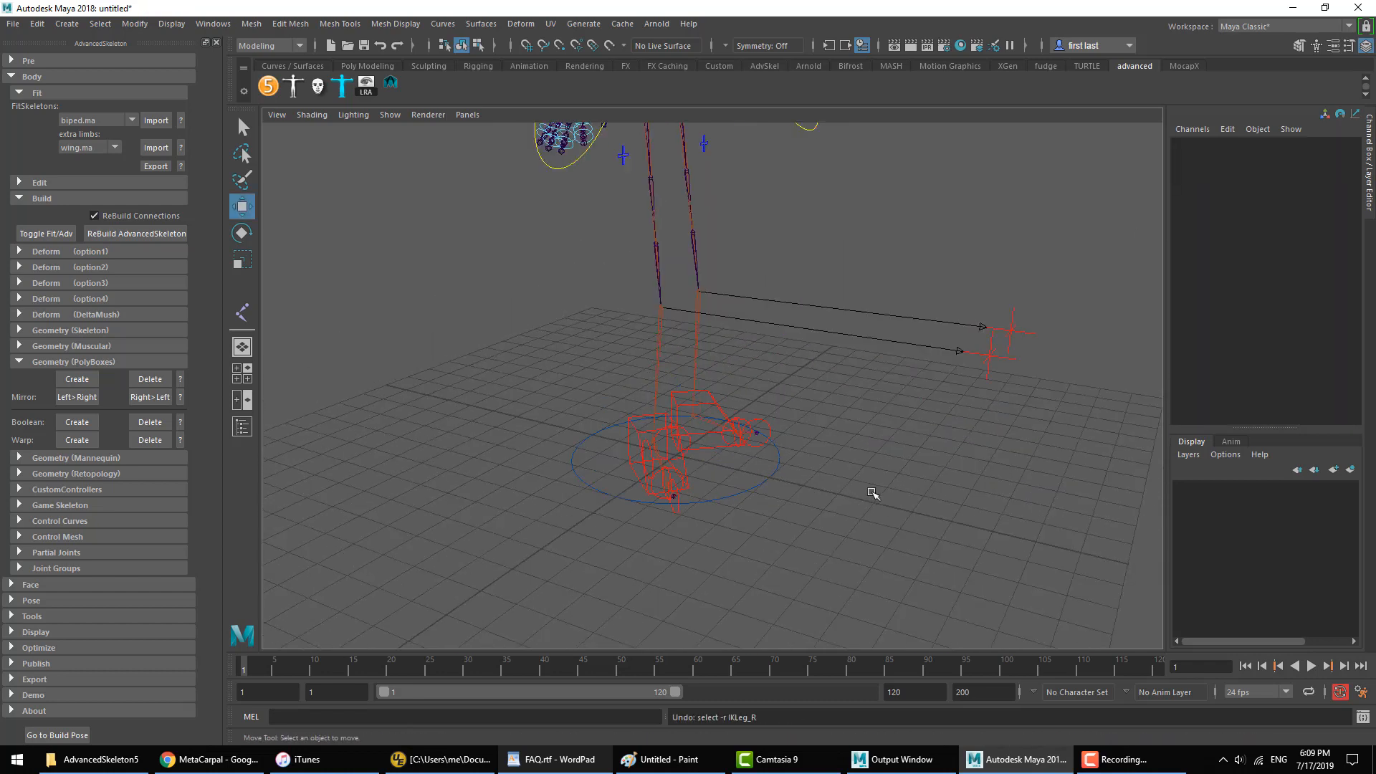
click(634, 424)
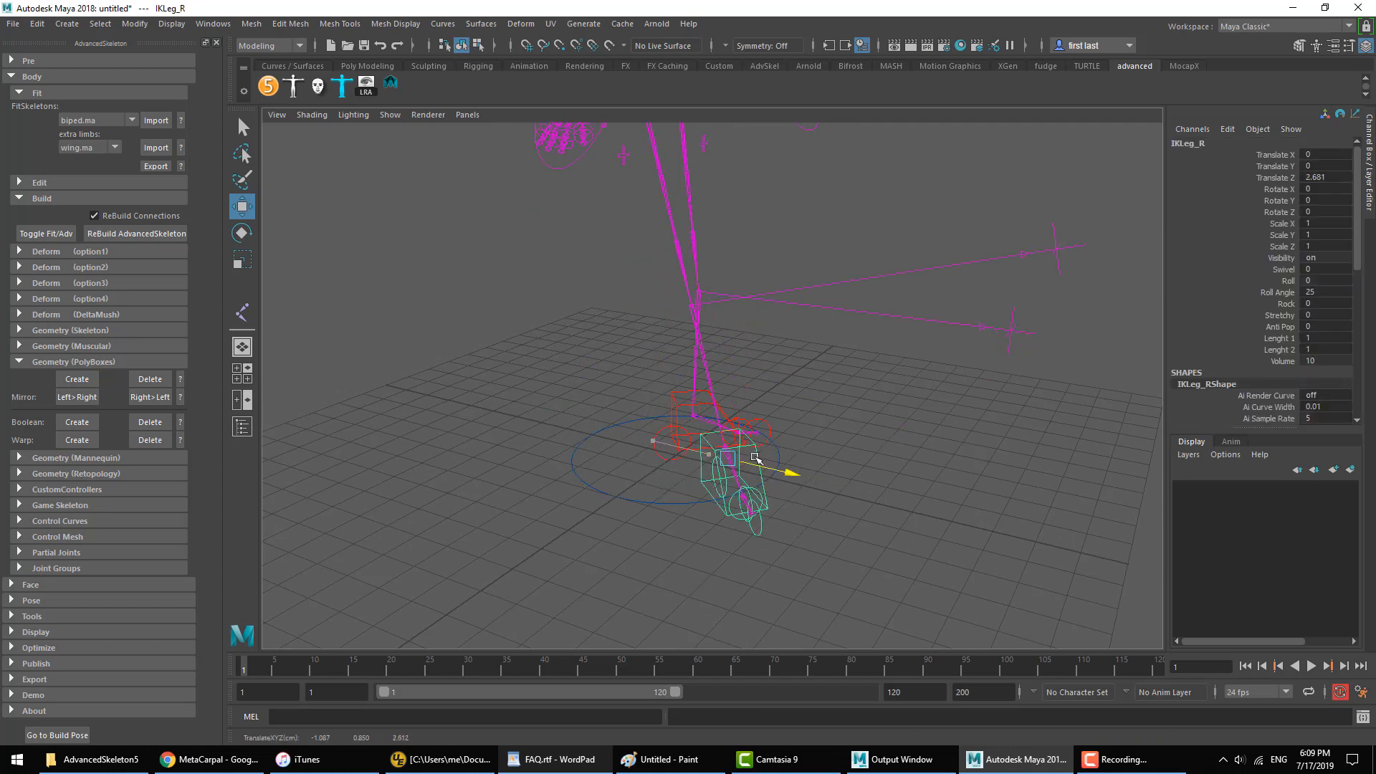
click(805, 453)
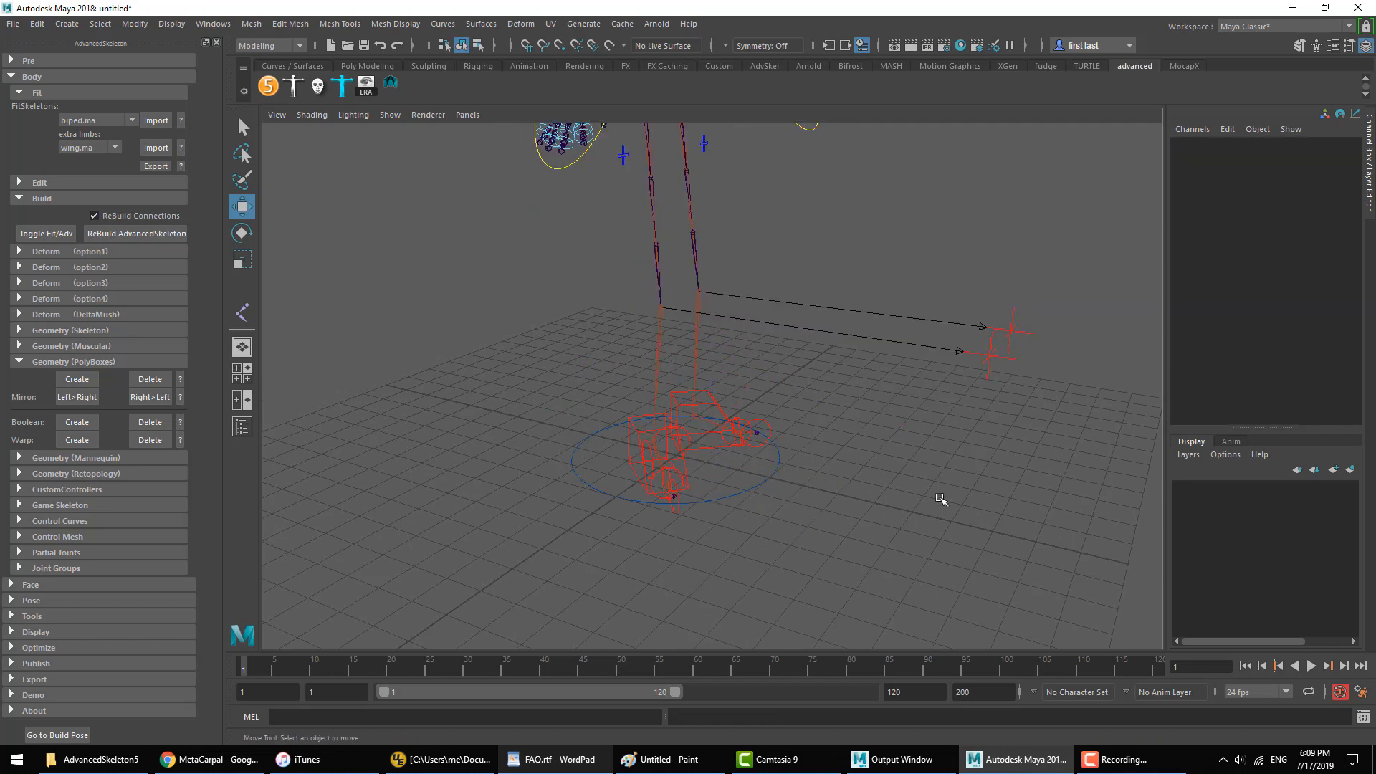
Step: Try rotating the right foot's IK controller (IKLeg_R) by 57.6 degrees on Rotate X and undo the rotation
key(e)
click(635, 430)
alt+drag(717, 427, 627, 453)
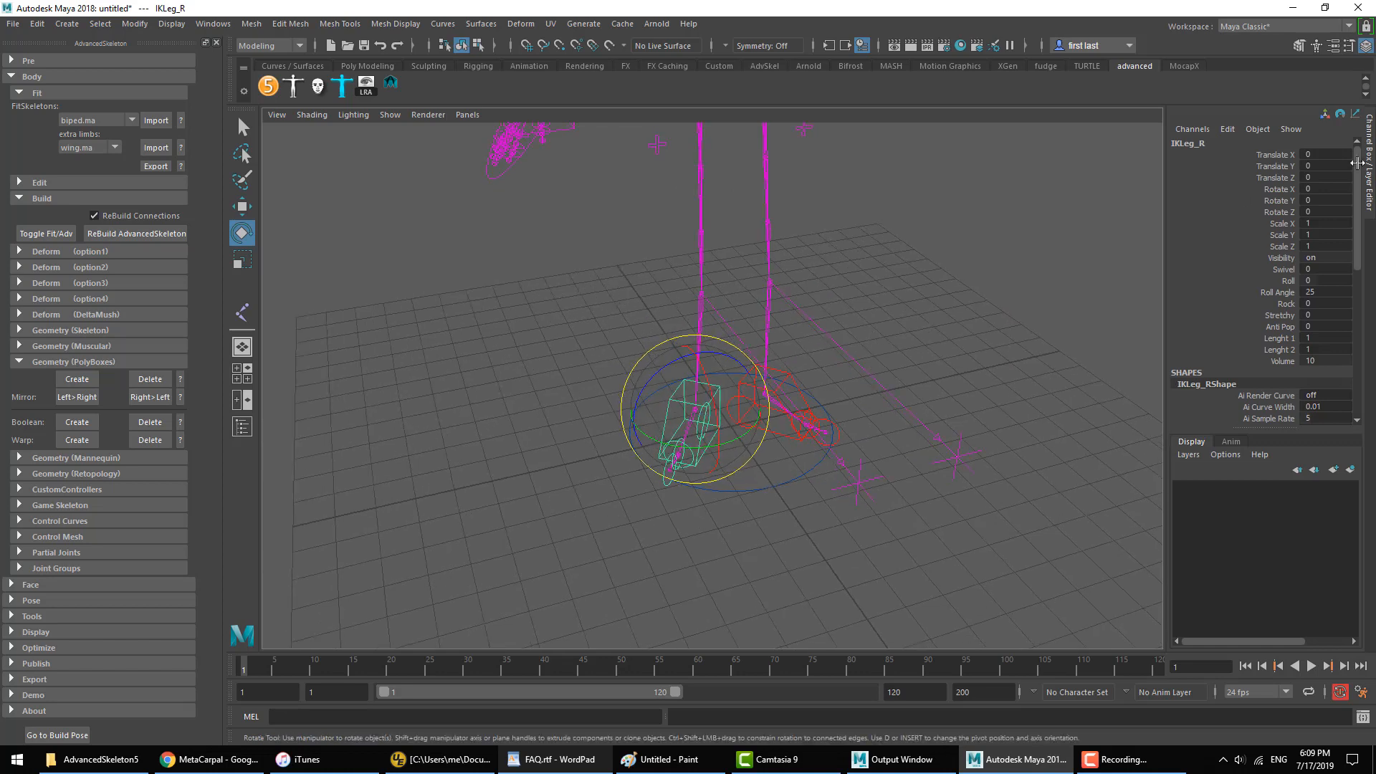
click(1292, 189)
middle_drag(929, 298, 1046, 295)
key(ctrl+z)
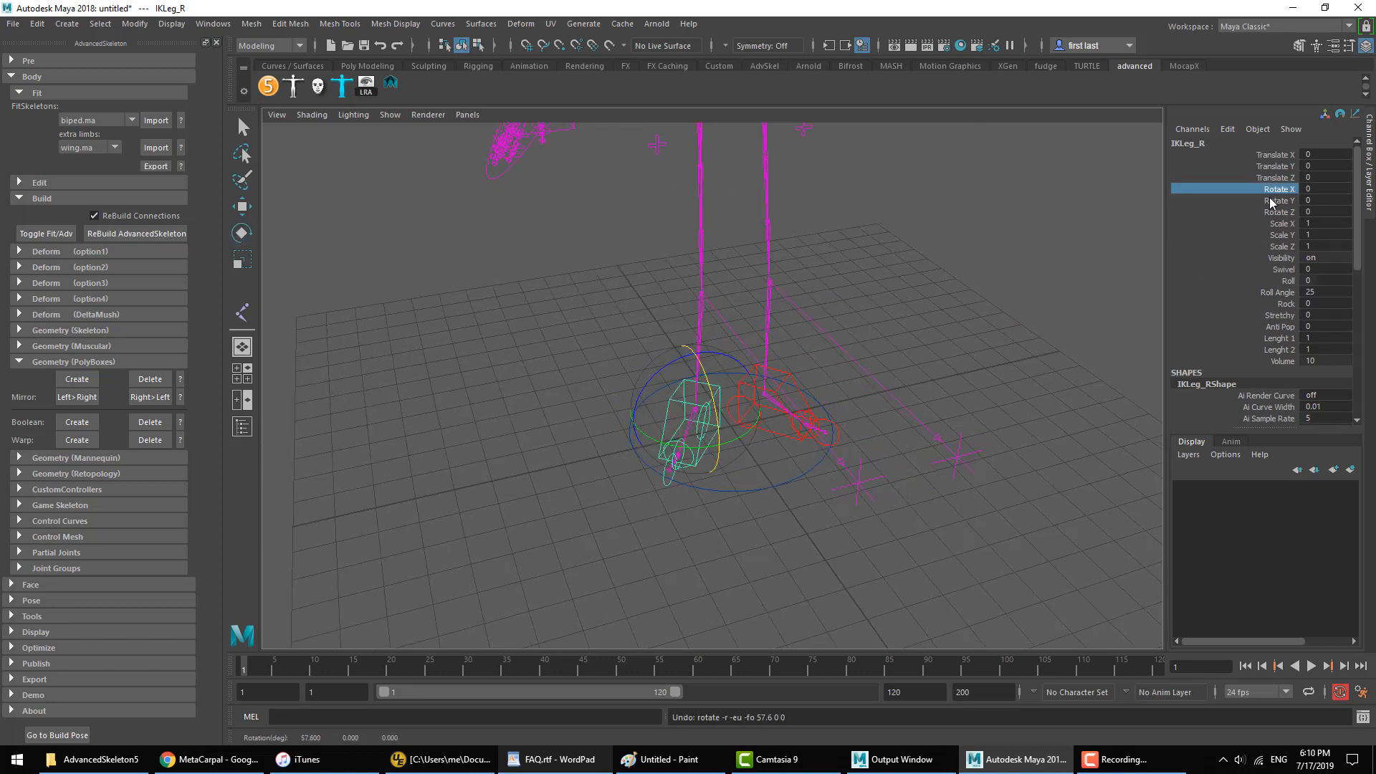
Step: Examine how the rotation axes of IKLeg_R are oriented relative to the turned right foot
click(676, 428)
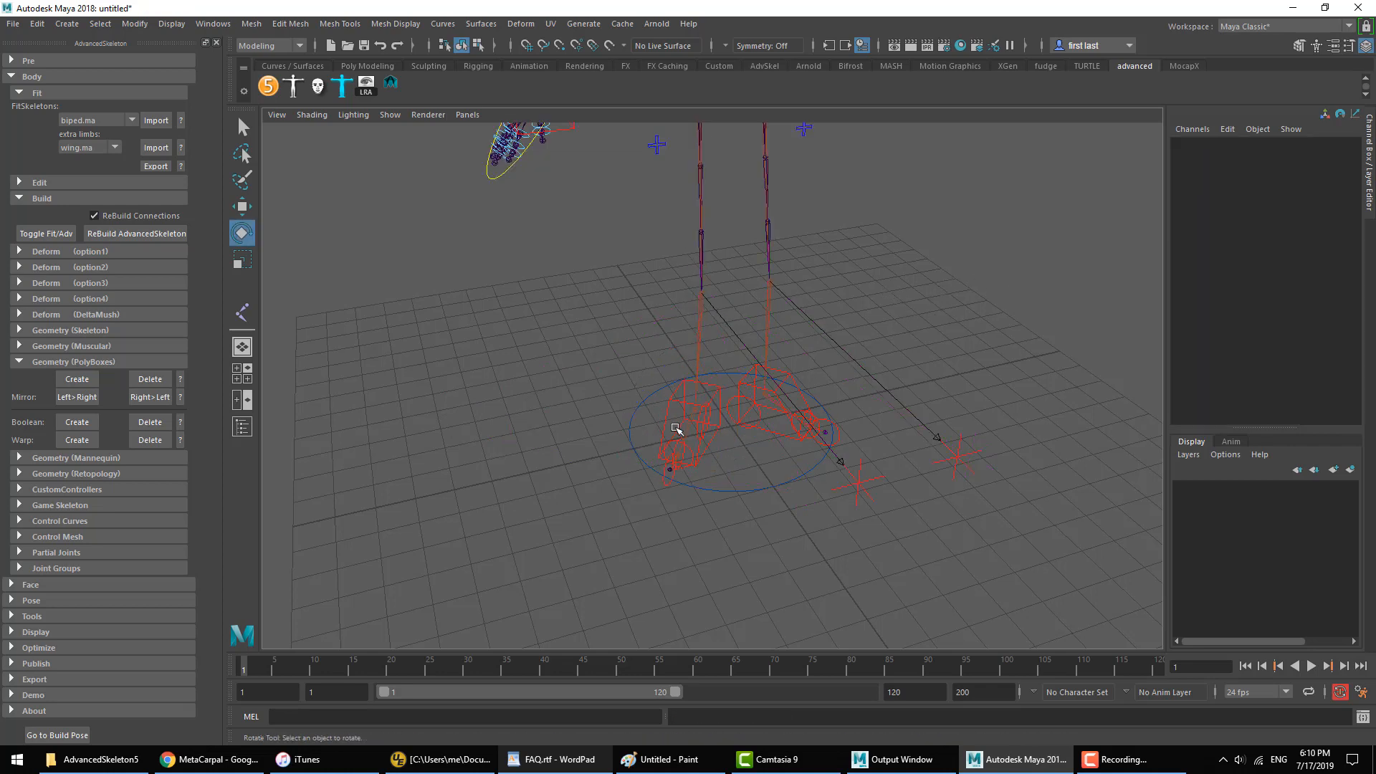
click(685, 407)
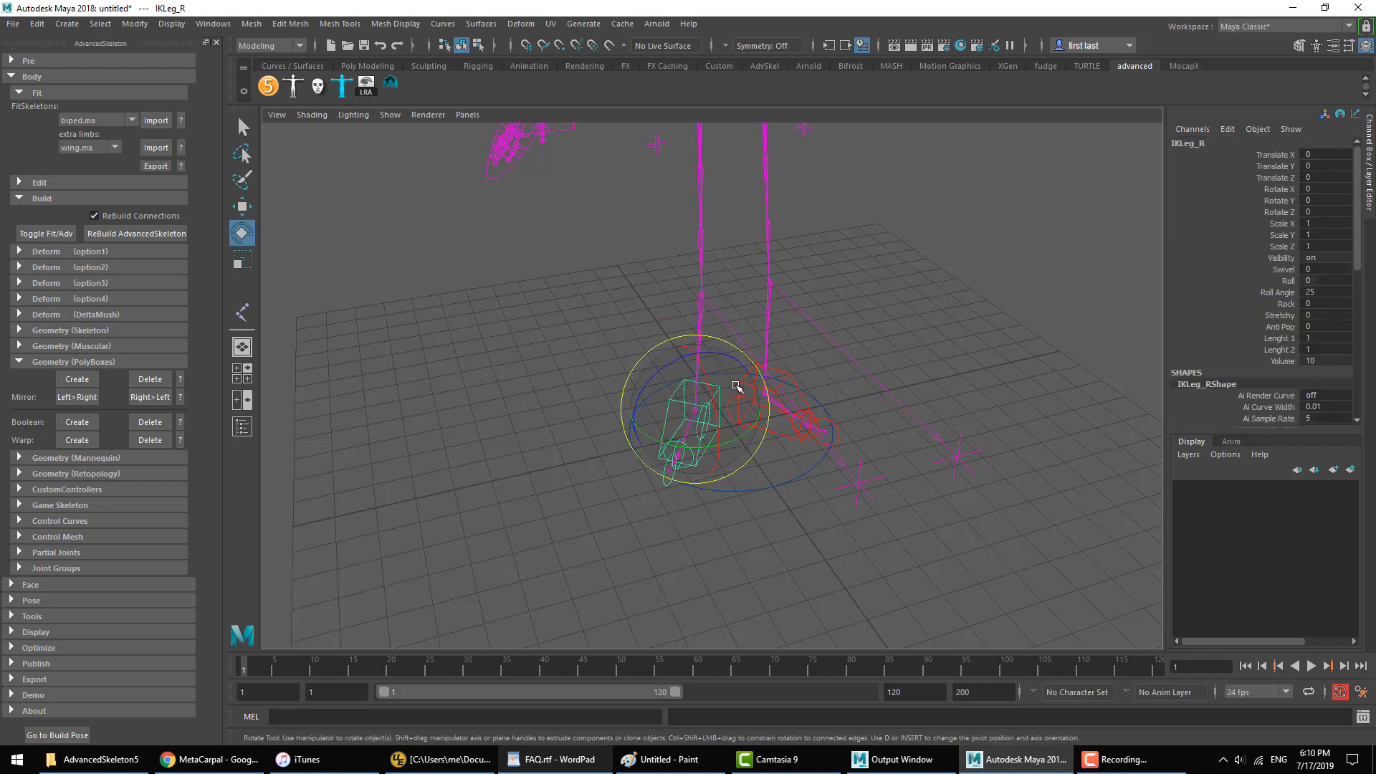
alt+drag(736, 387, 692, 403)
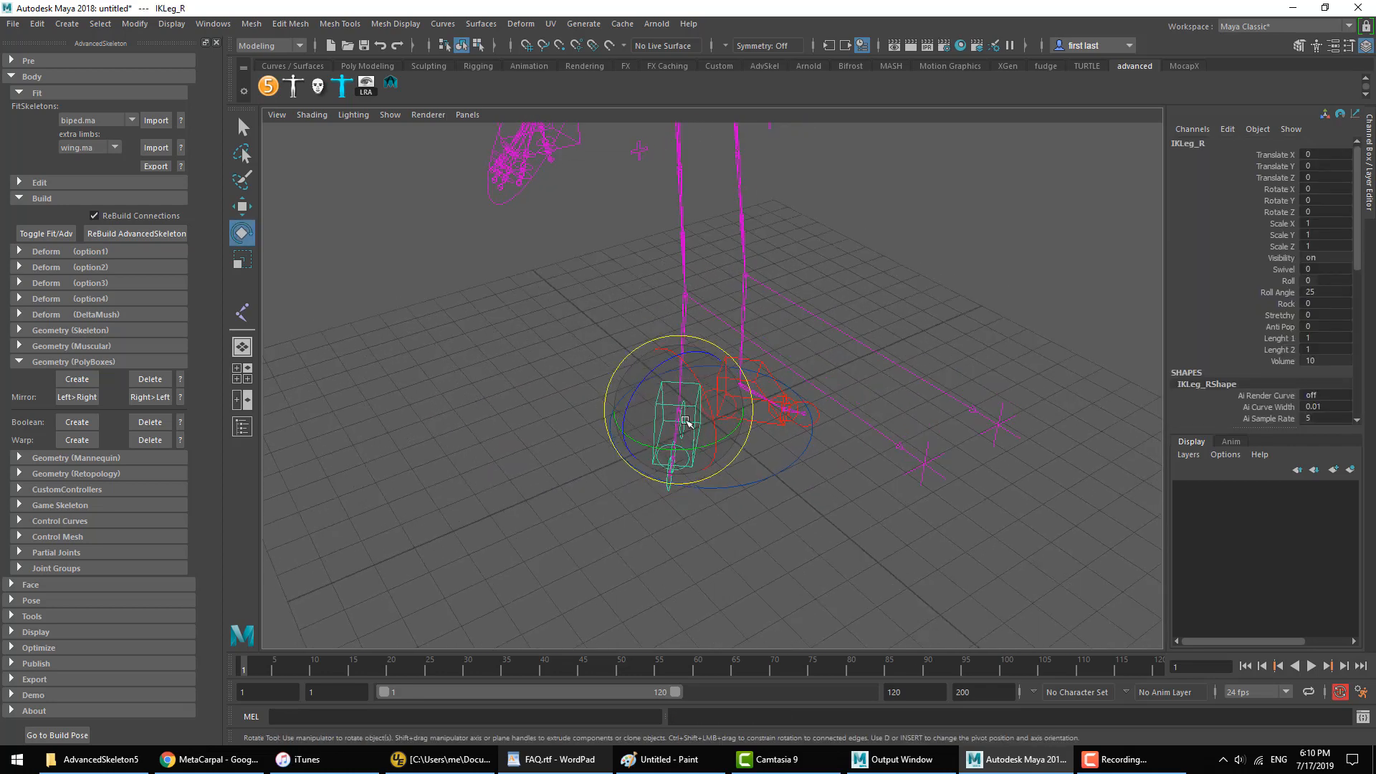
mouse_move(754, 346)
alt+mouse_down()
mouse_move(638, 335)
mouse_move(755, 332)
alt+mouse_up()
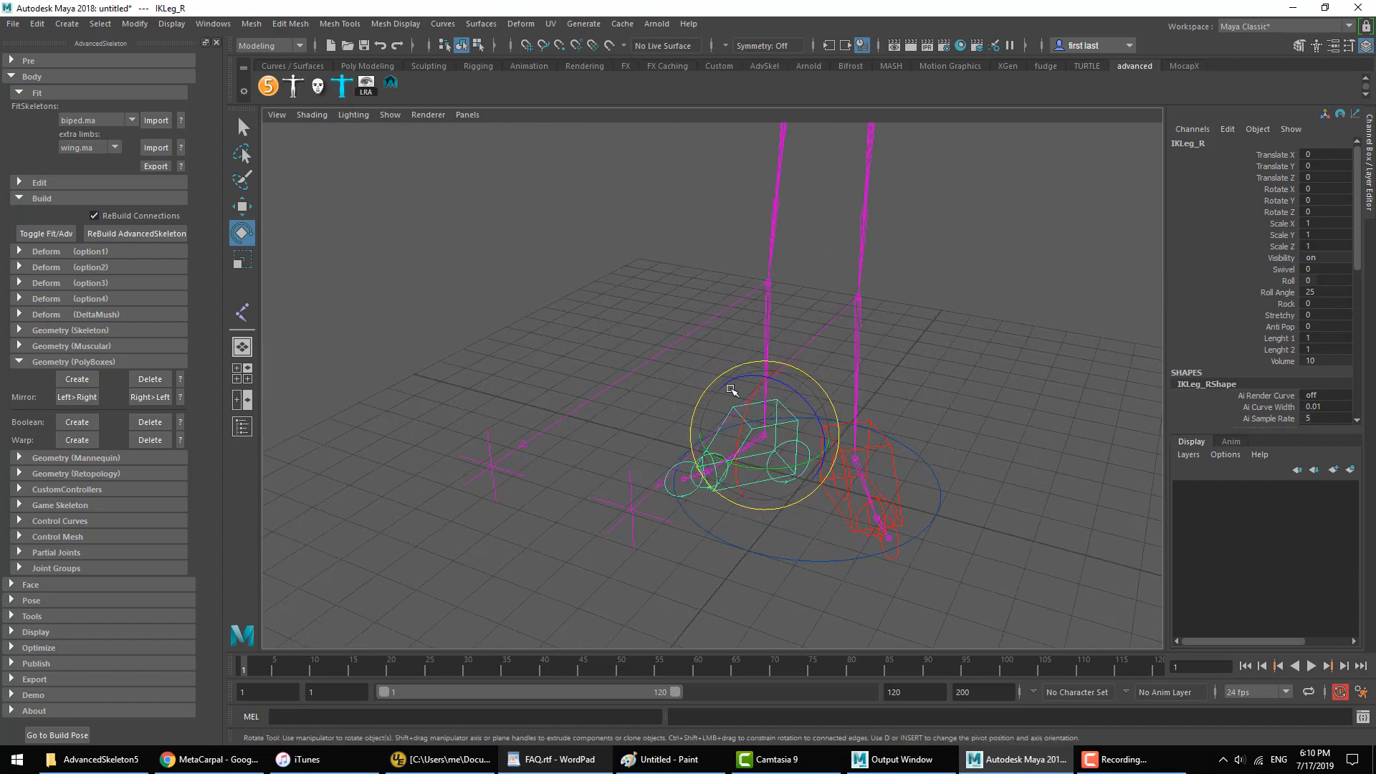
alt+drag(736, 424, 832, 424)
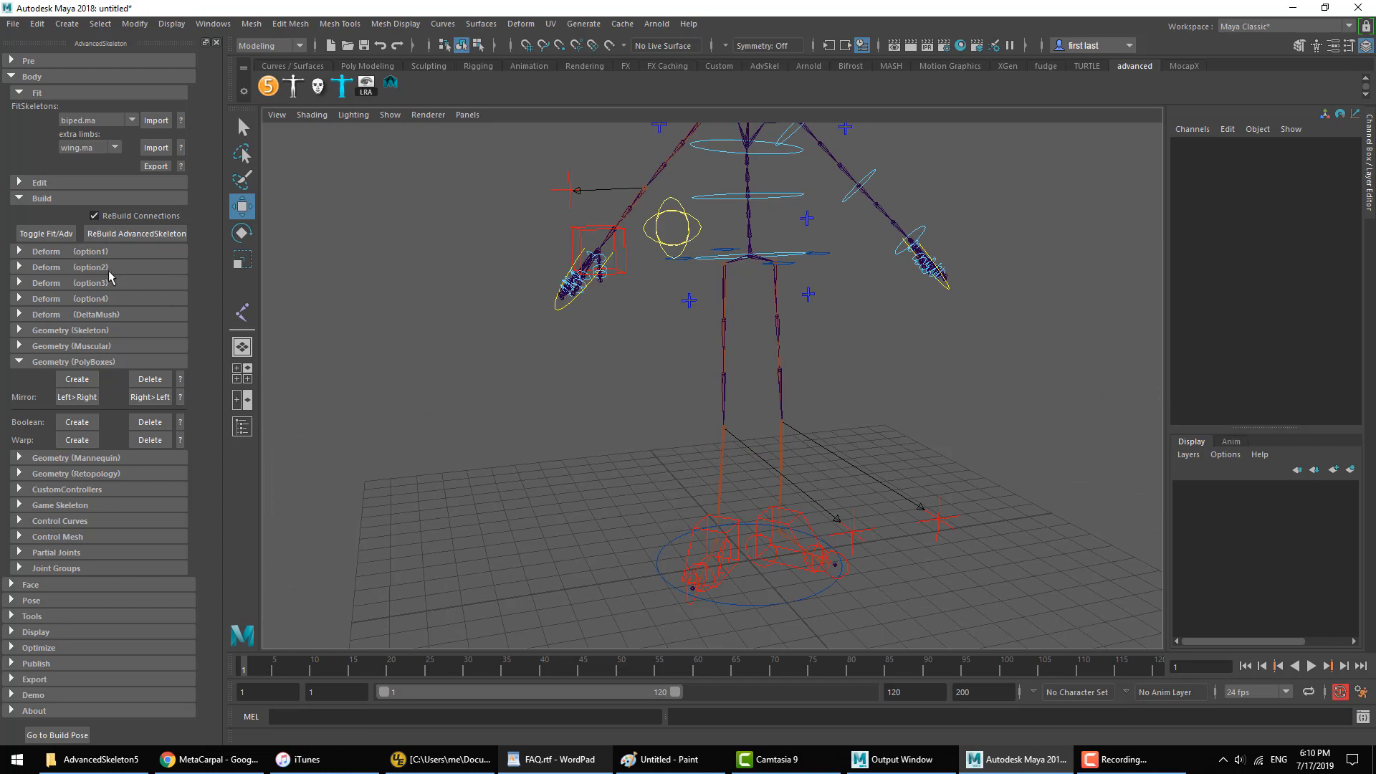
Step: Toggle to the FitSkeleton and choose the ikLocal attribute for the selected Wrist joint
click(61, 236)
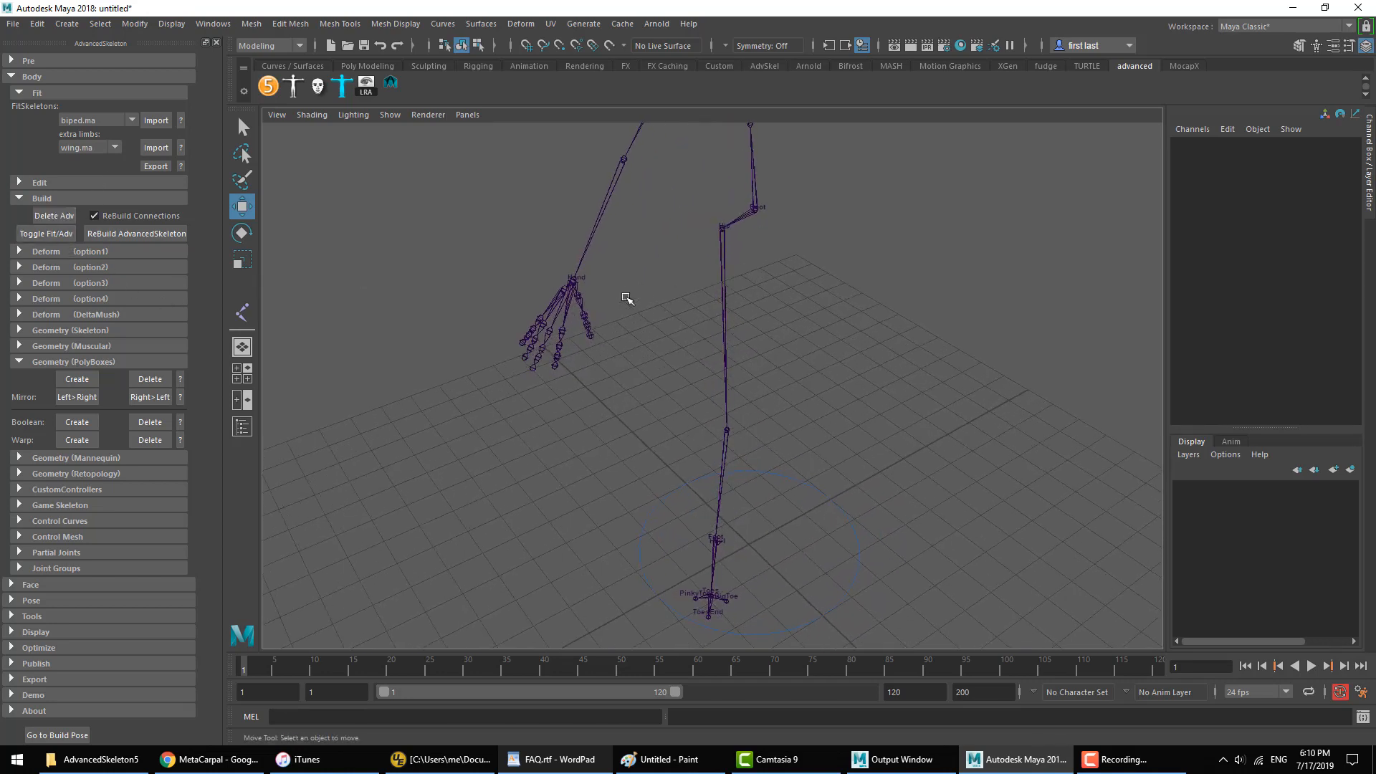
click(577, 289)
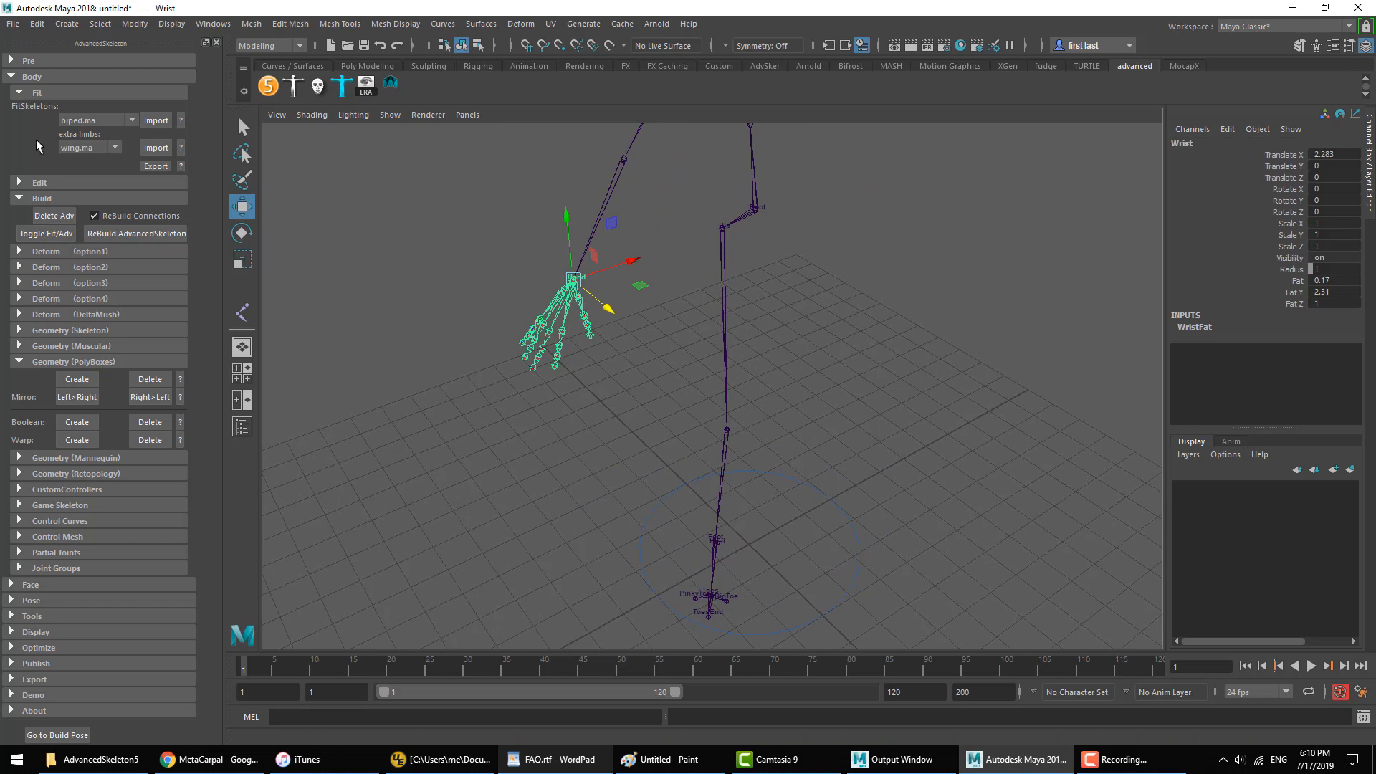
click(40, 184)
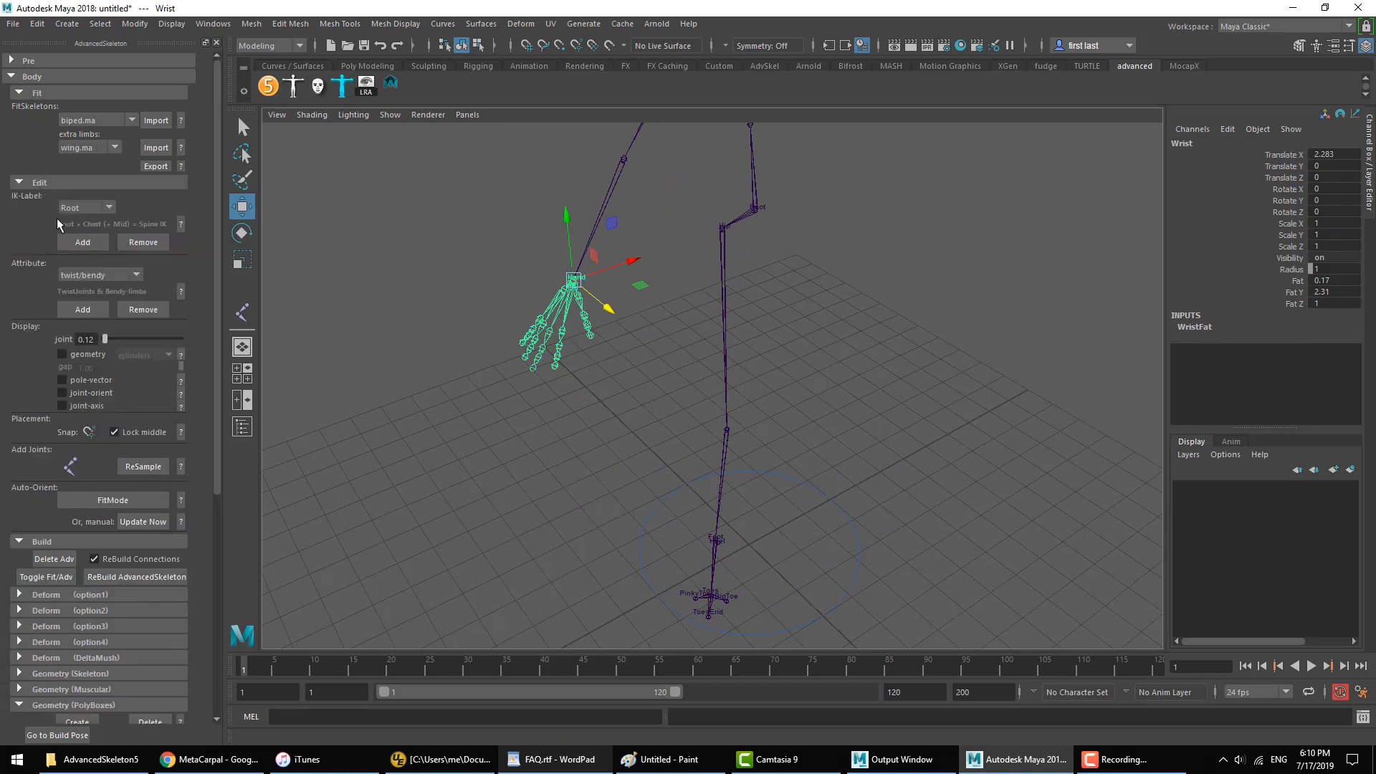
click(103, 276)
click(106, 276)
click(106, 276)
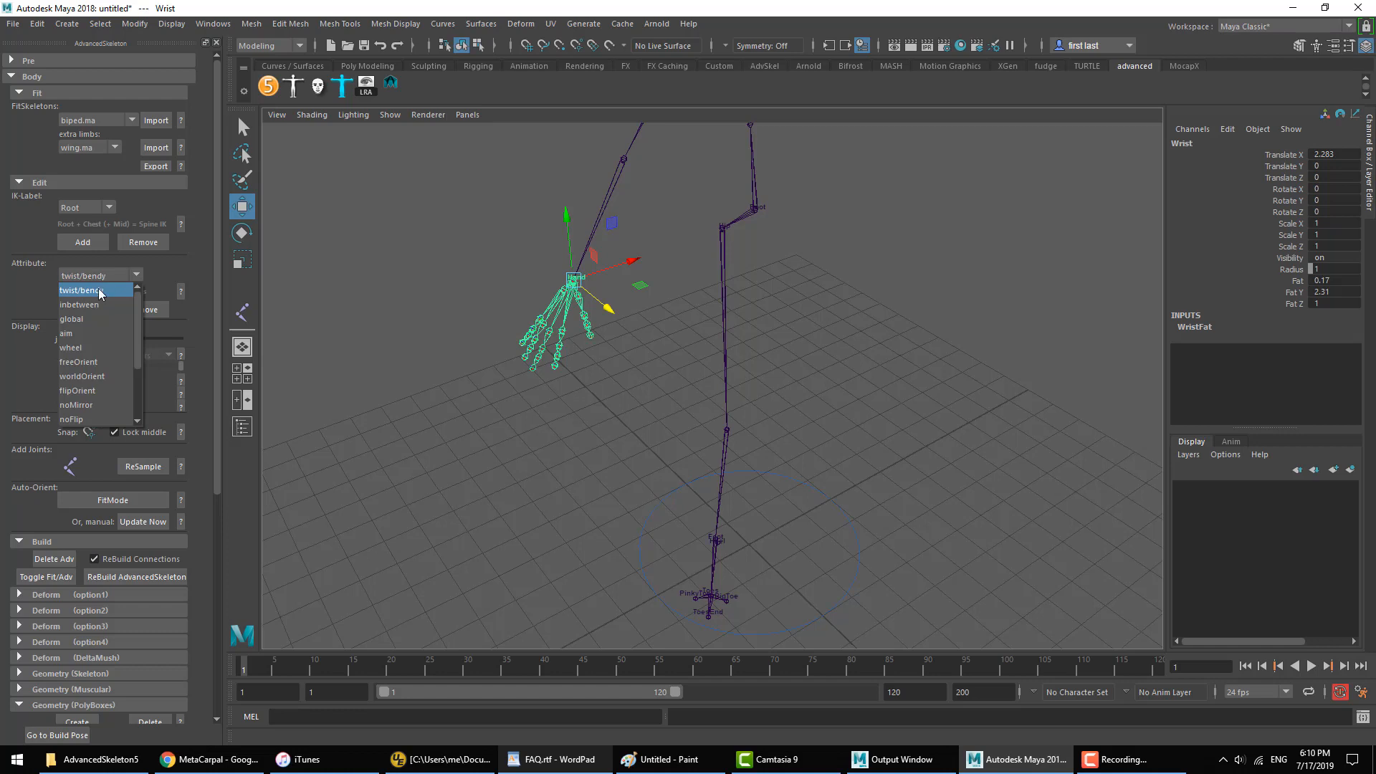
scroll(100, 309, down, 1)
click(89, 420)
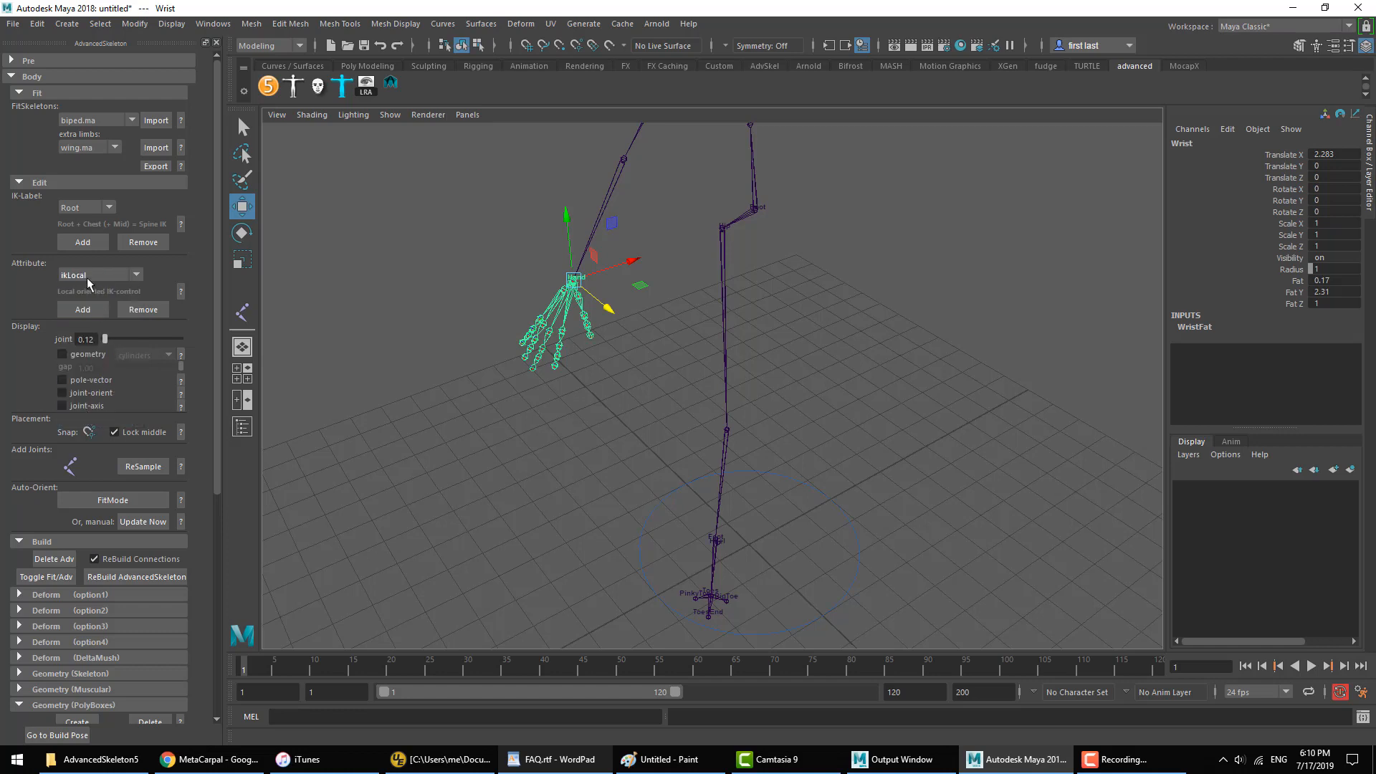
Step: Read the IKLOCAL section of the attribute help and close the help window
click(181, 291)
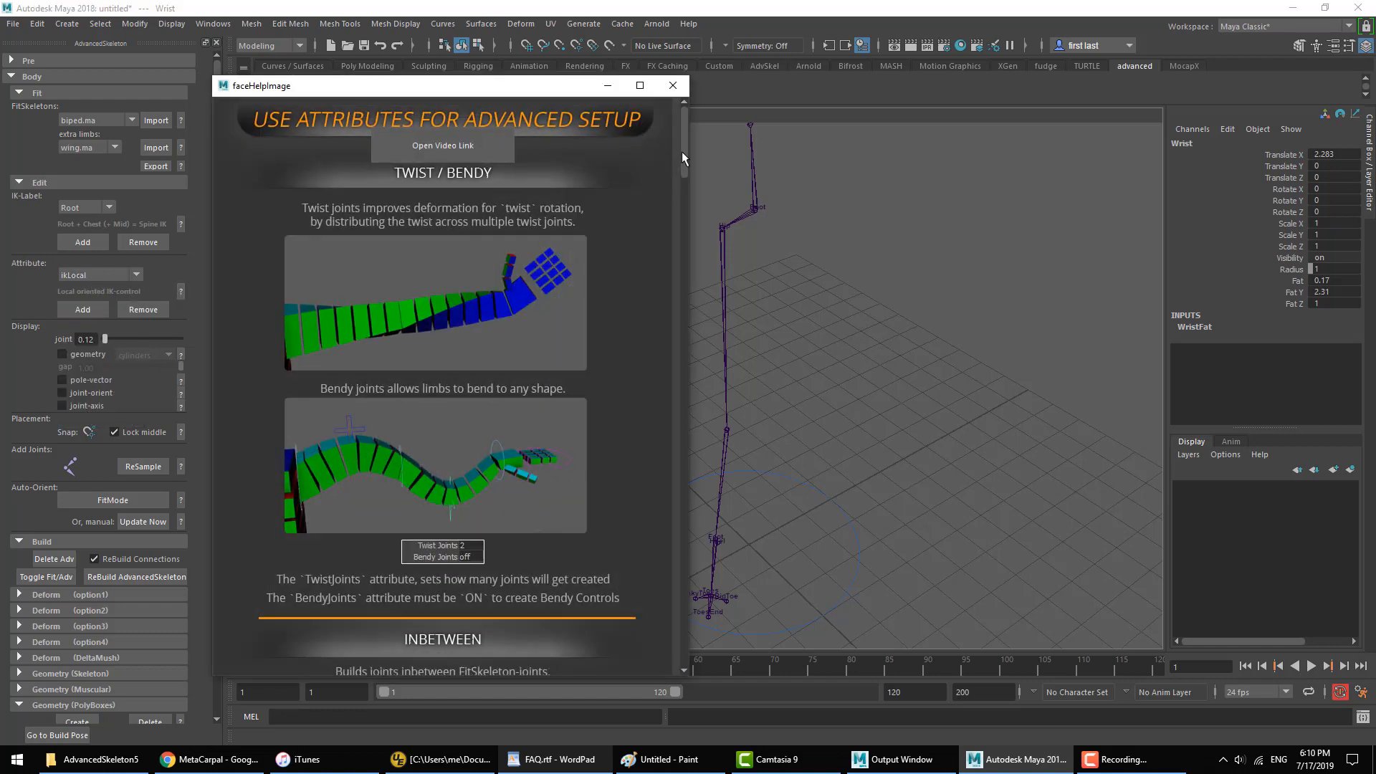
drag(682, 151, 647, 497)
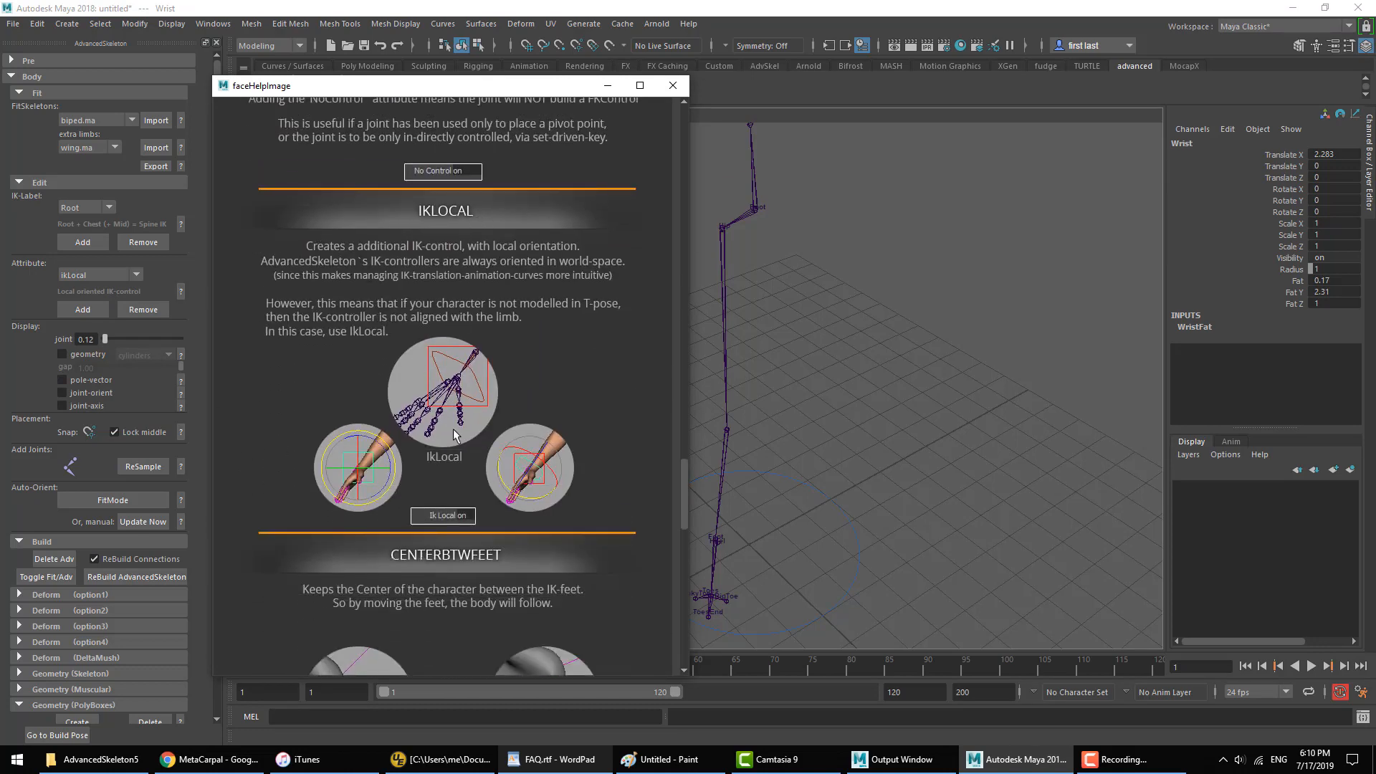
click(673, 85)
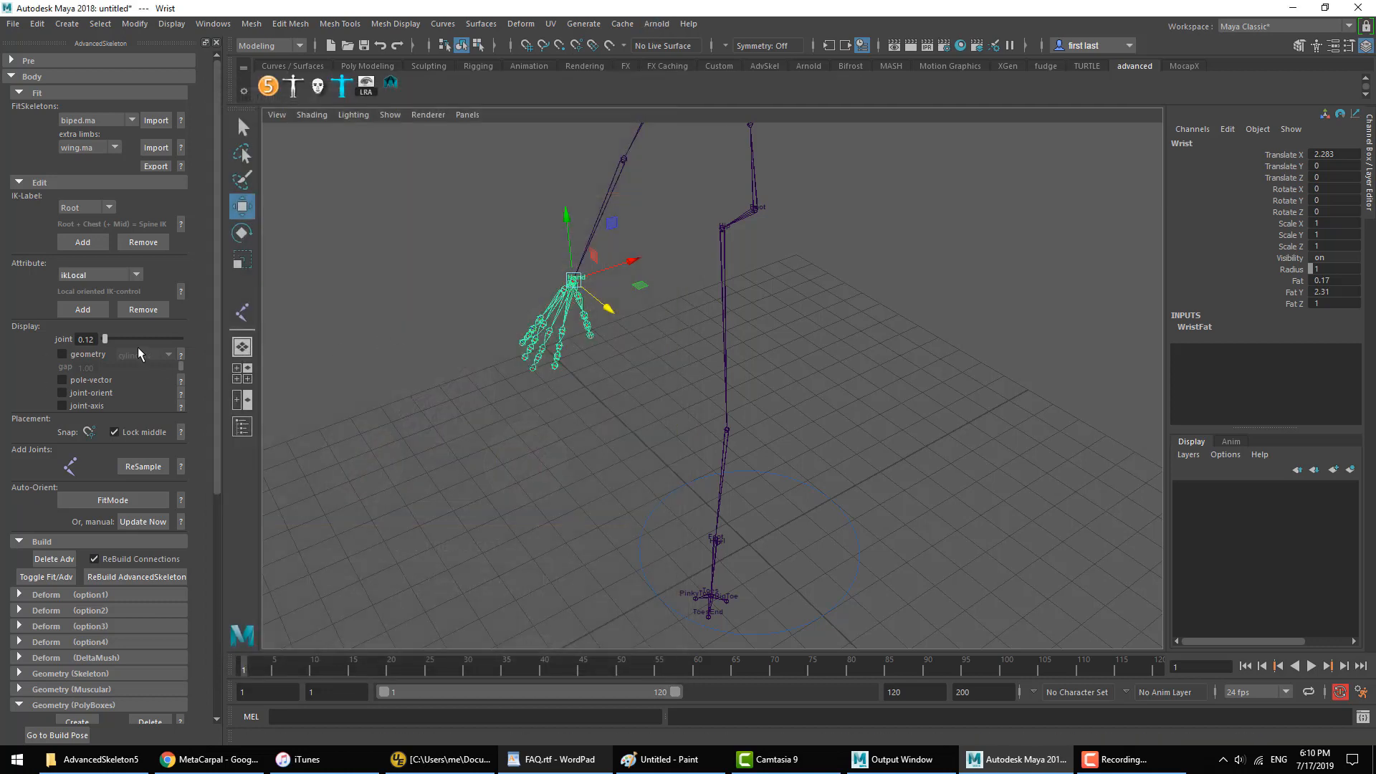
Step: Add the ikLocal attribute to the Wrist joint and check its available Ik Local options
click(82, 309)
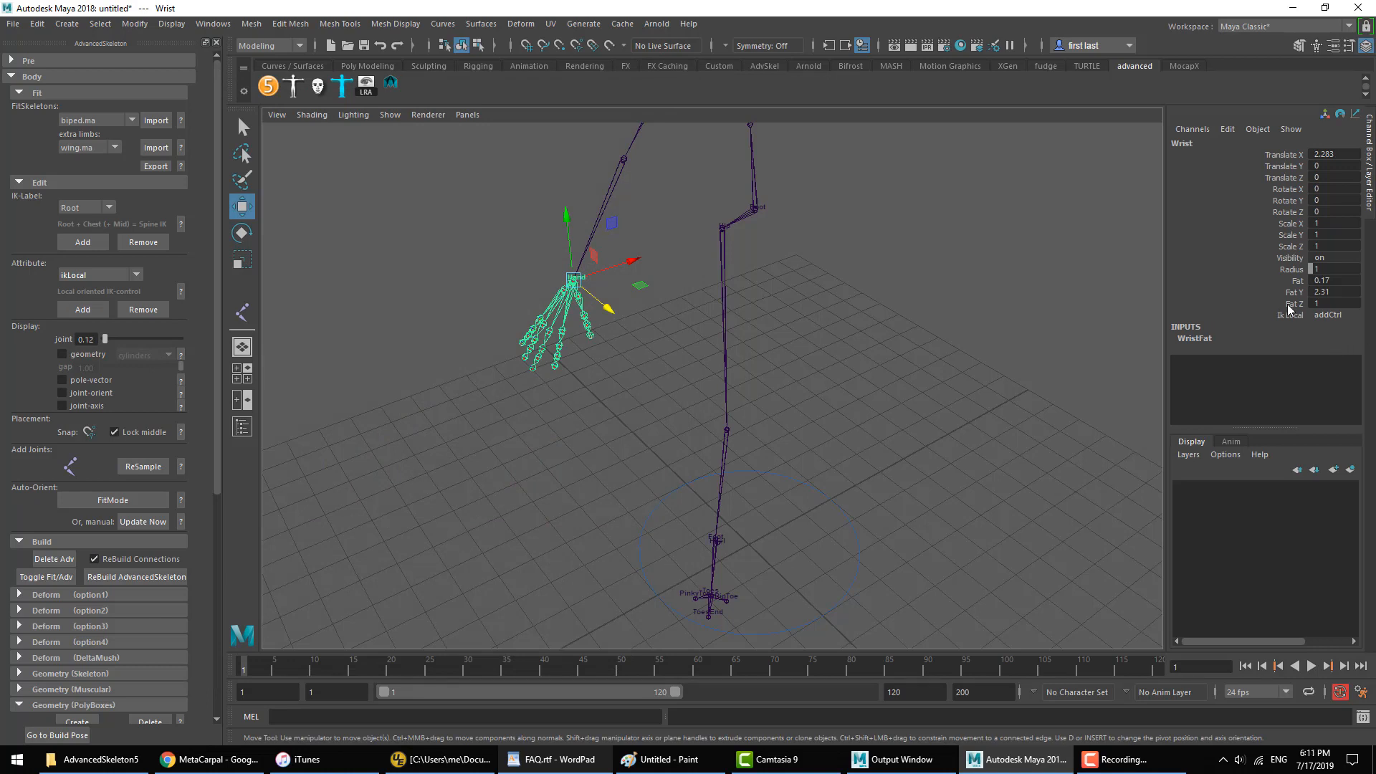
click(1251, 314)
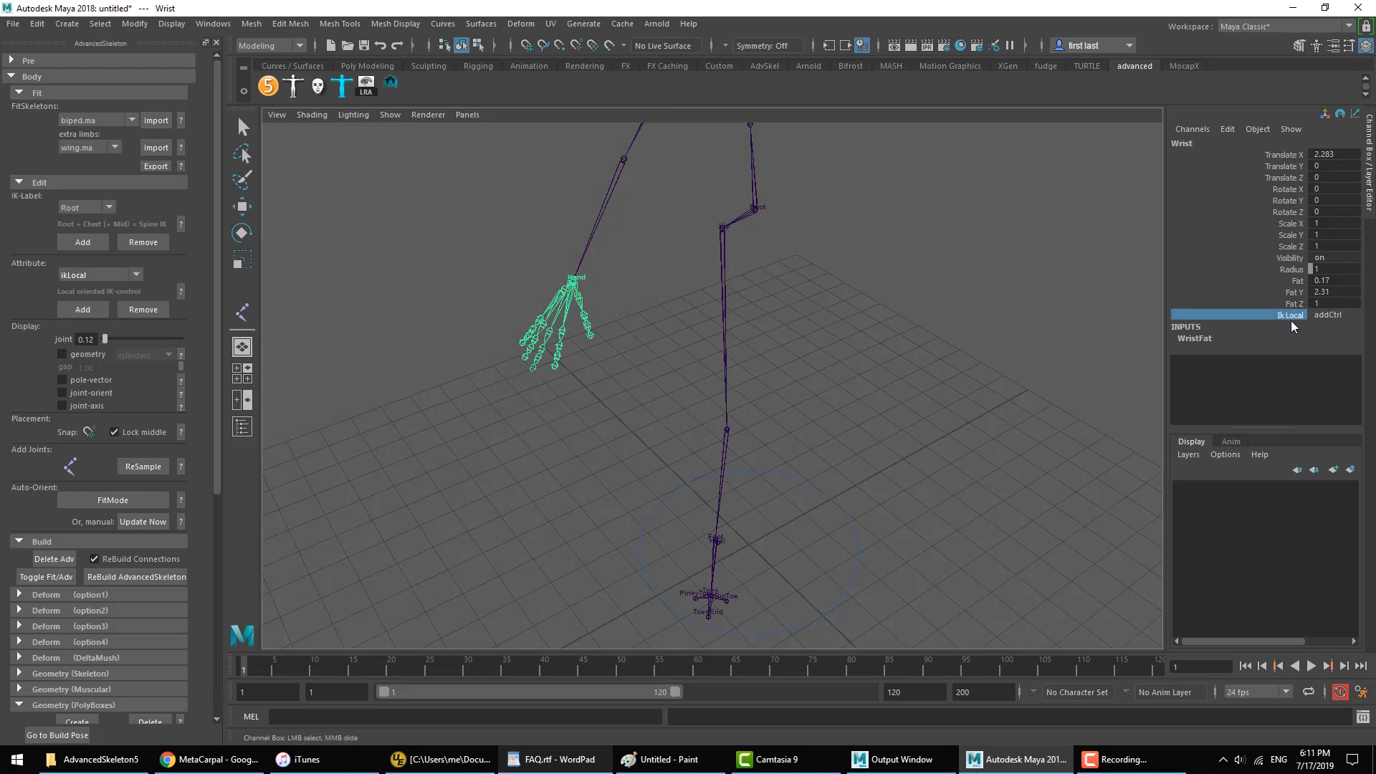
click(1338, 315)
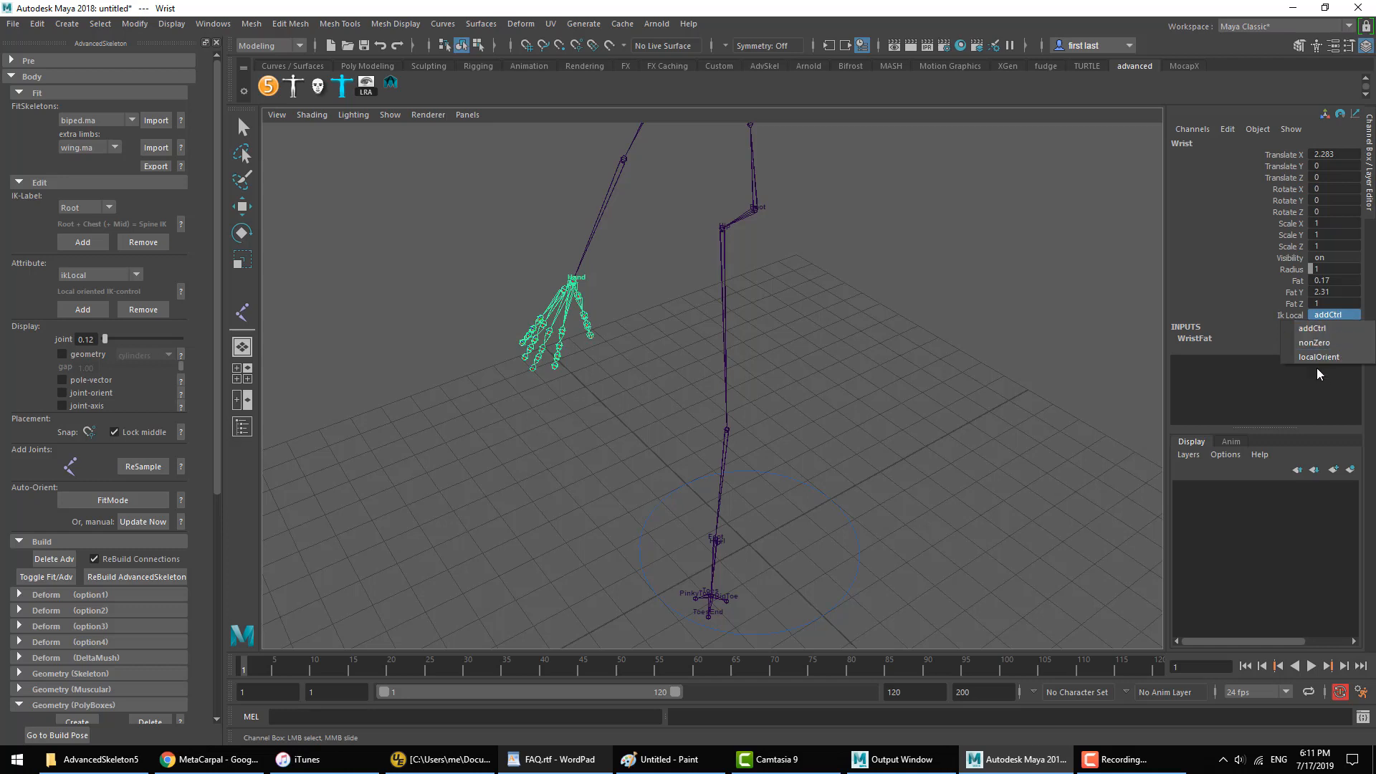
click(1291, 315)
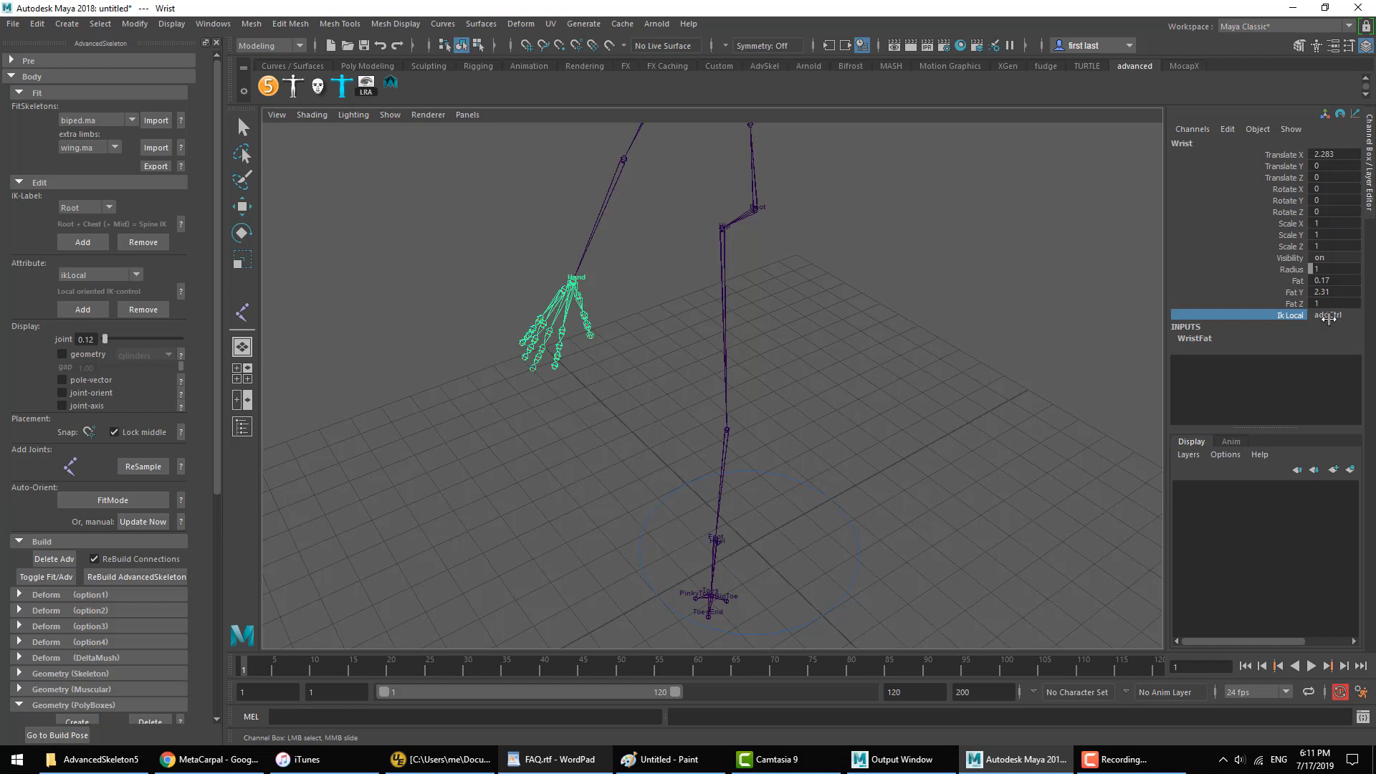
Step: Set the Wrist joint's Ik Local option to nonZero
click(1329, 316)
click(1279, 317)
click(1315, 316)
click(1280, 317)
click(1337, 316)
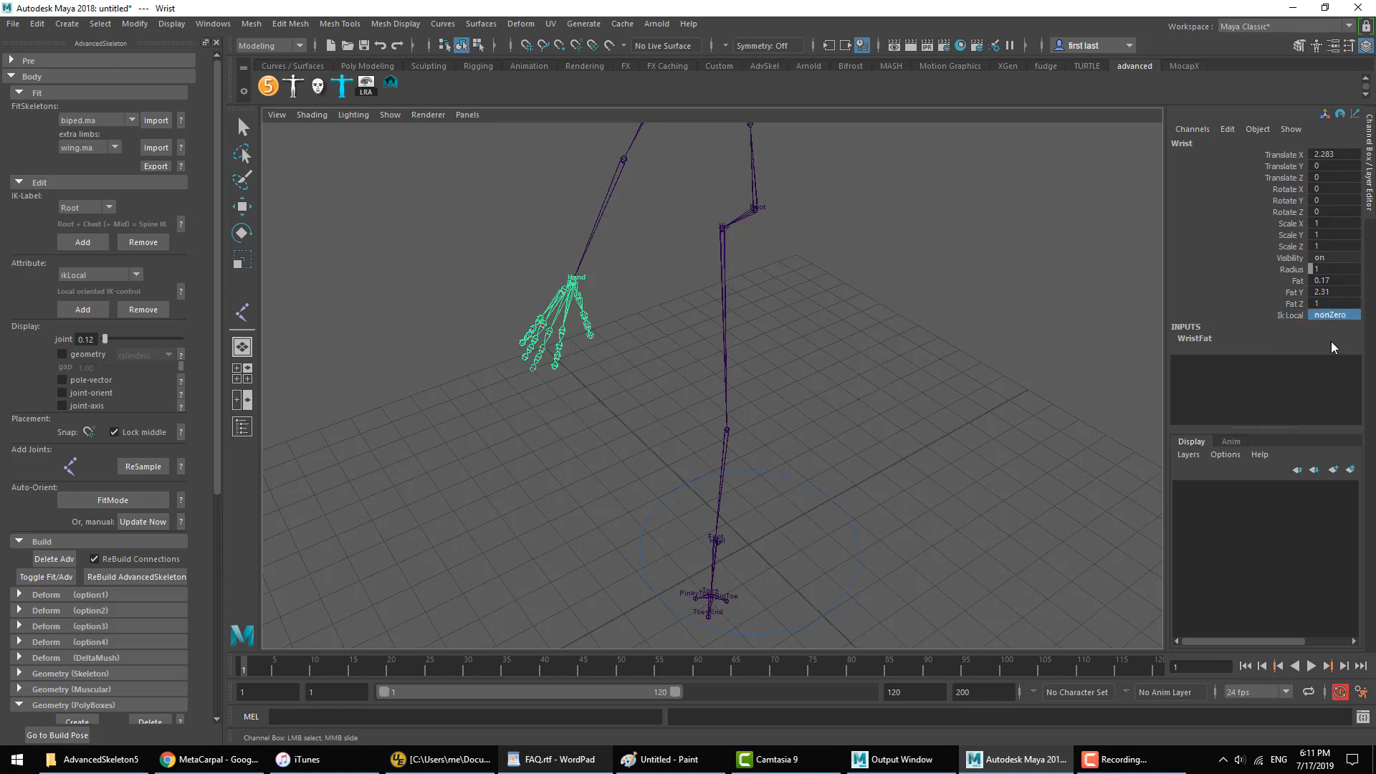
Step: Review the localOrient option and set the Wrist joint's Ik Local to addCtrl
click(1285, 317)
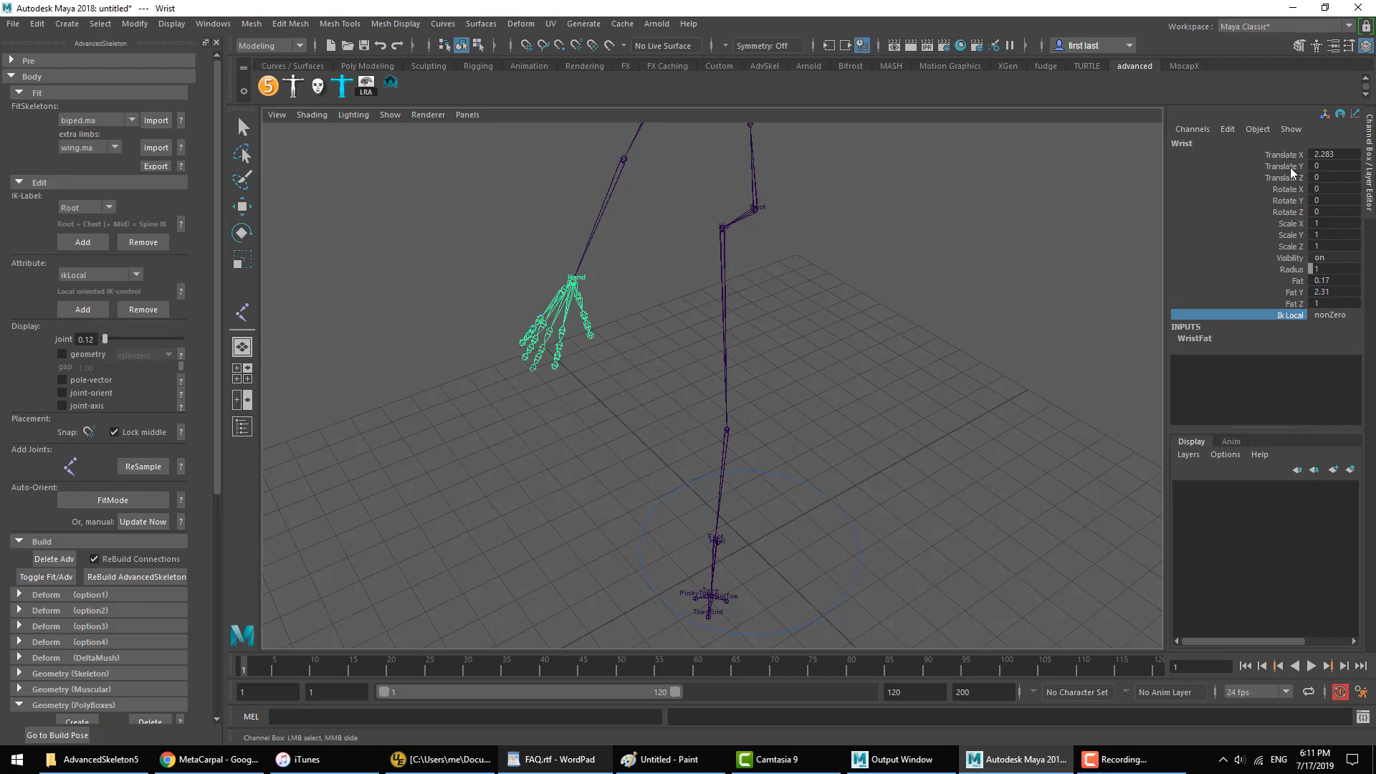
click(1337, 316)
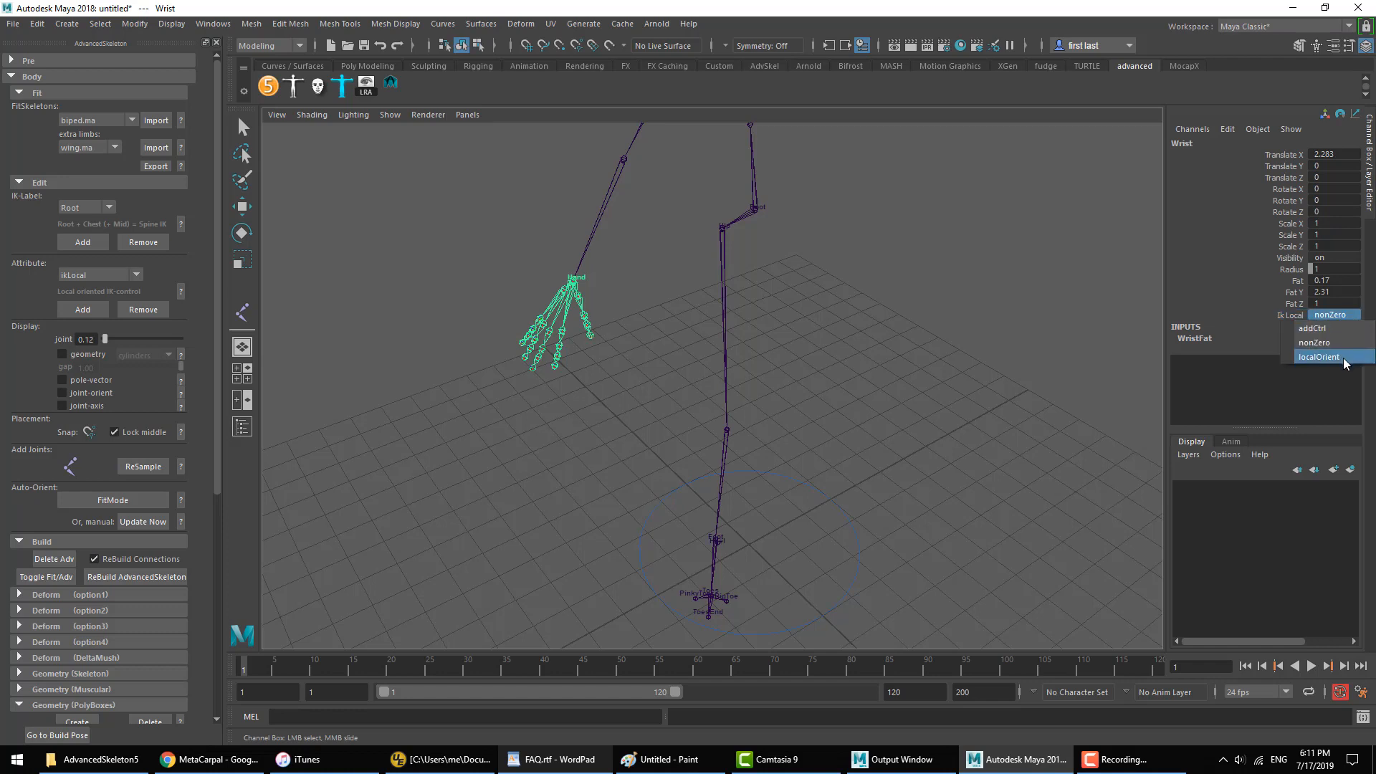
click(1291, 316)
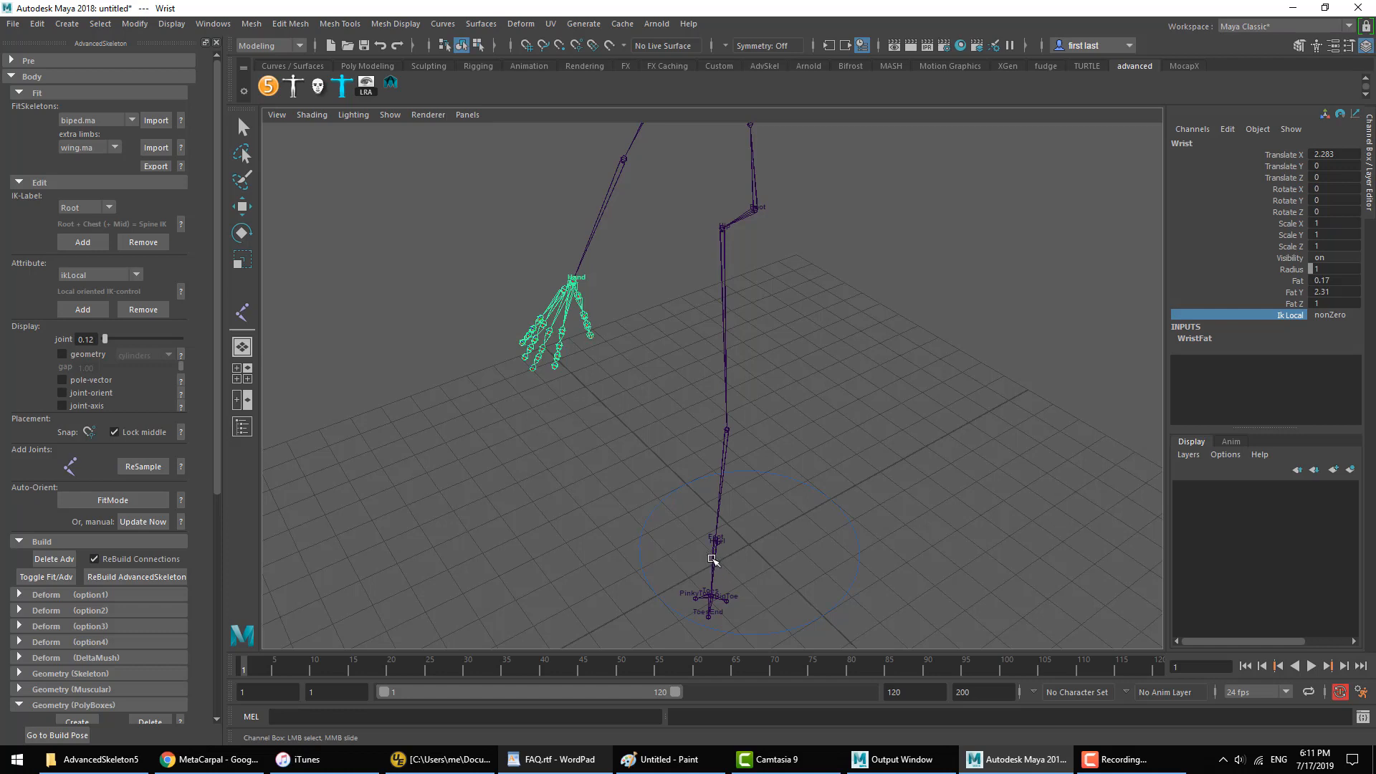
click(1320, 316)
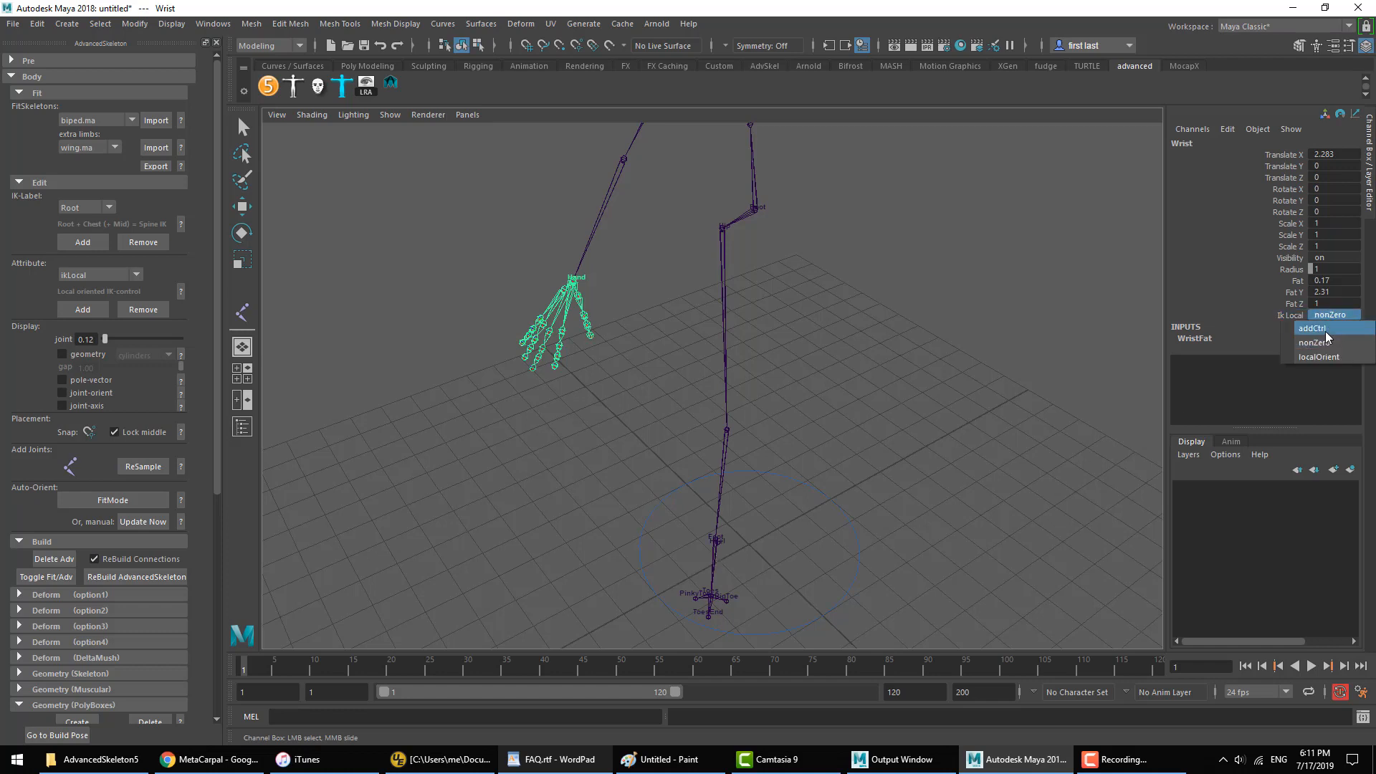
click(1324, 329)
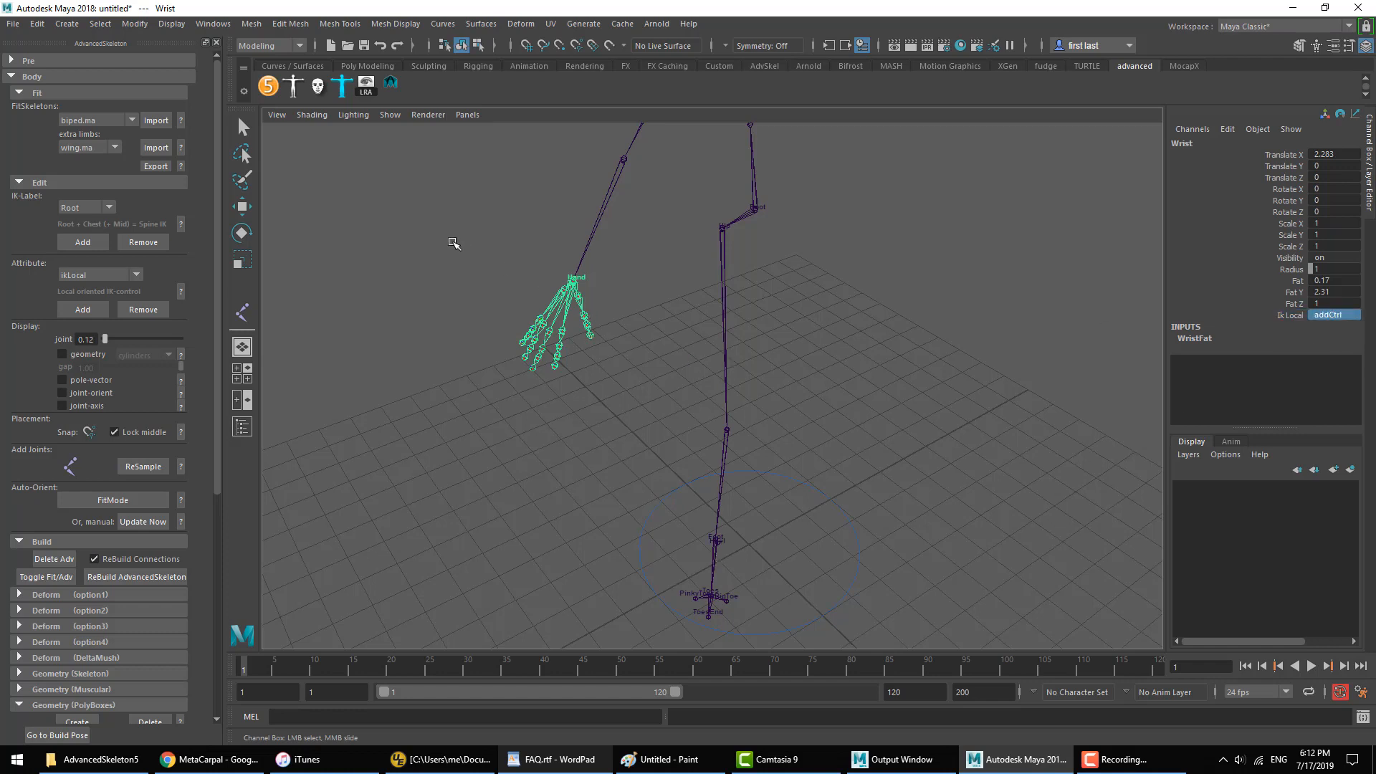
Step: Add the ikLocal attribute to the Ankle joint and rebuild the AdvancedSkeleton rig
click(714, 570)
key(w)
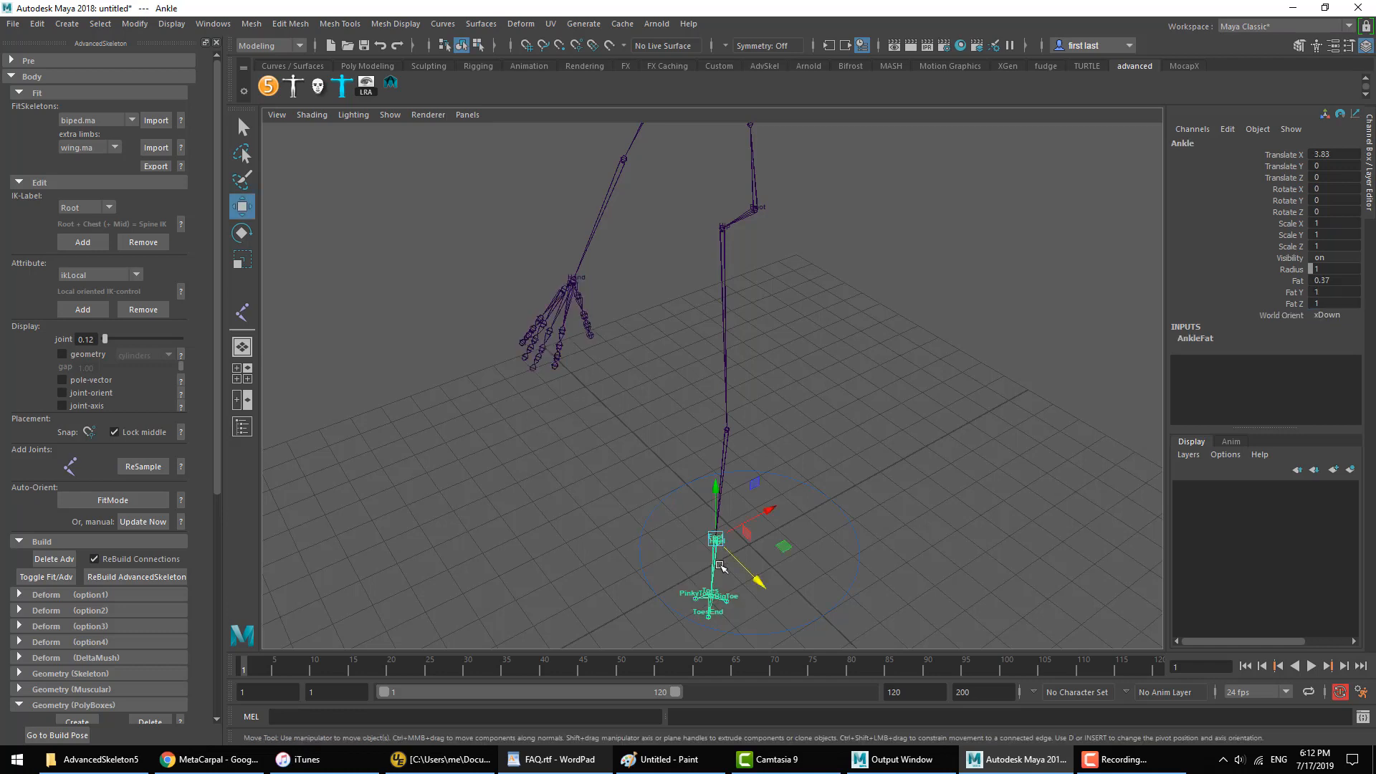
click(82, 310)
click(50, 183)
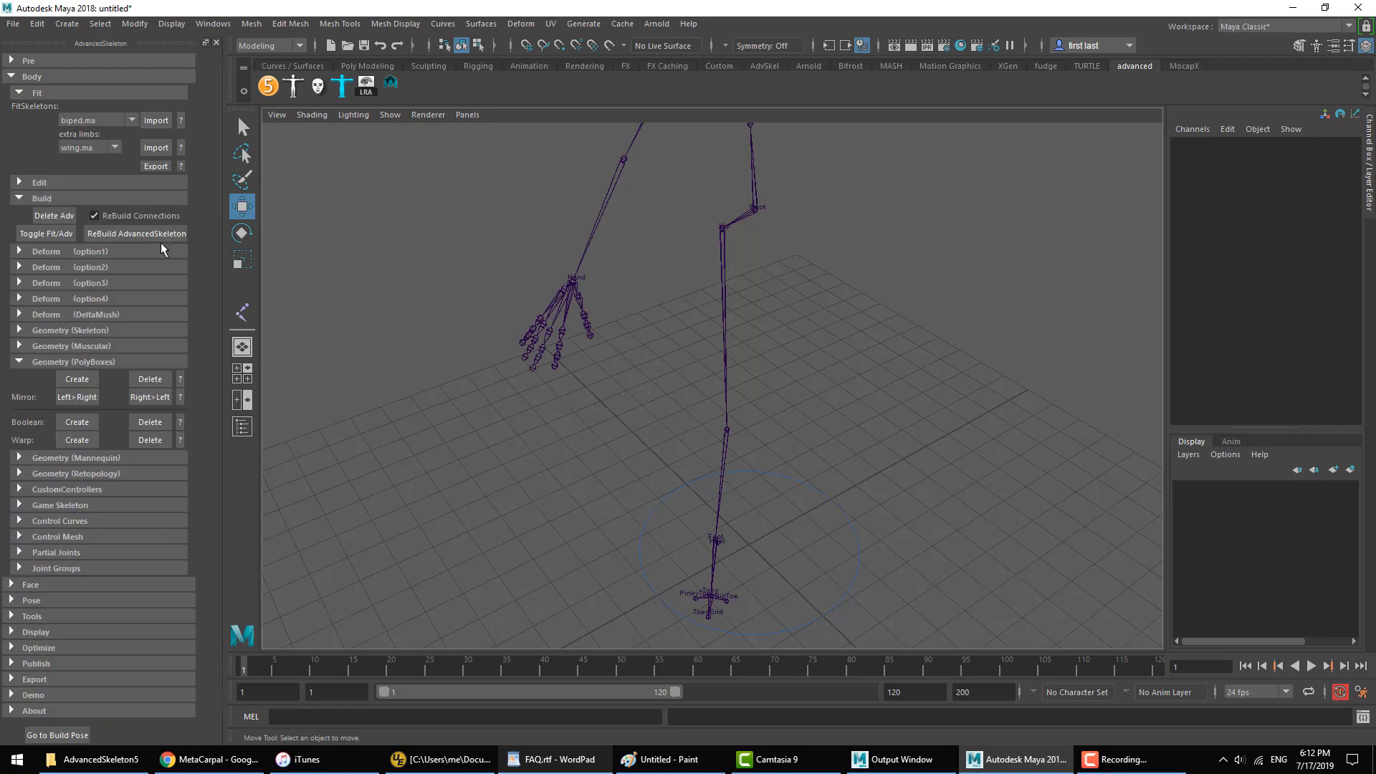
click(142, 235)
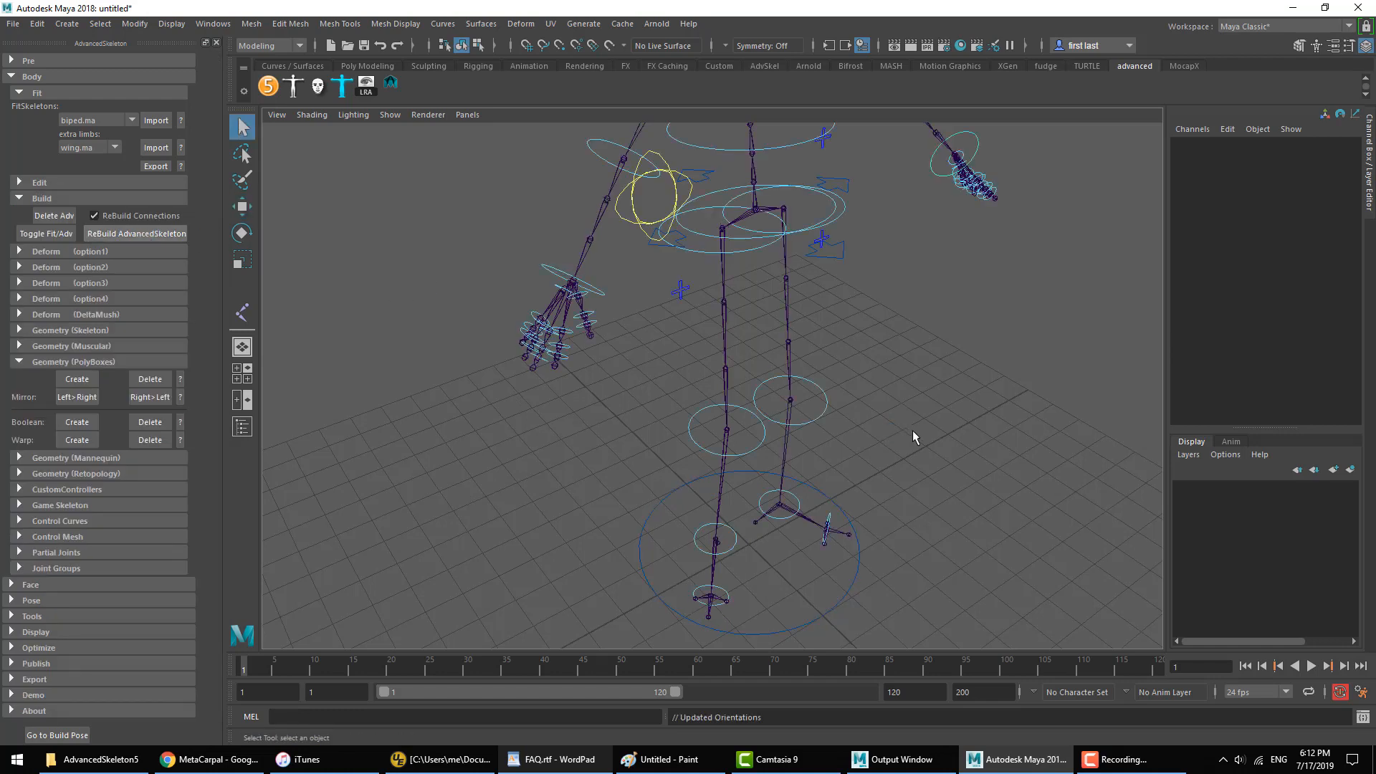
Step: Switch the right and left arms to IK by setting FKIKBlend to 10 on both arm switch controllers
alt+drag(717, 267, 663, 187)
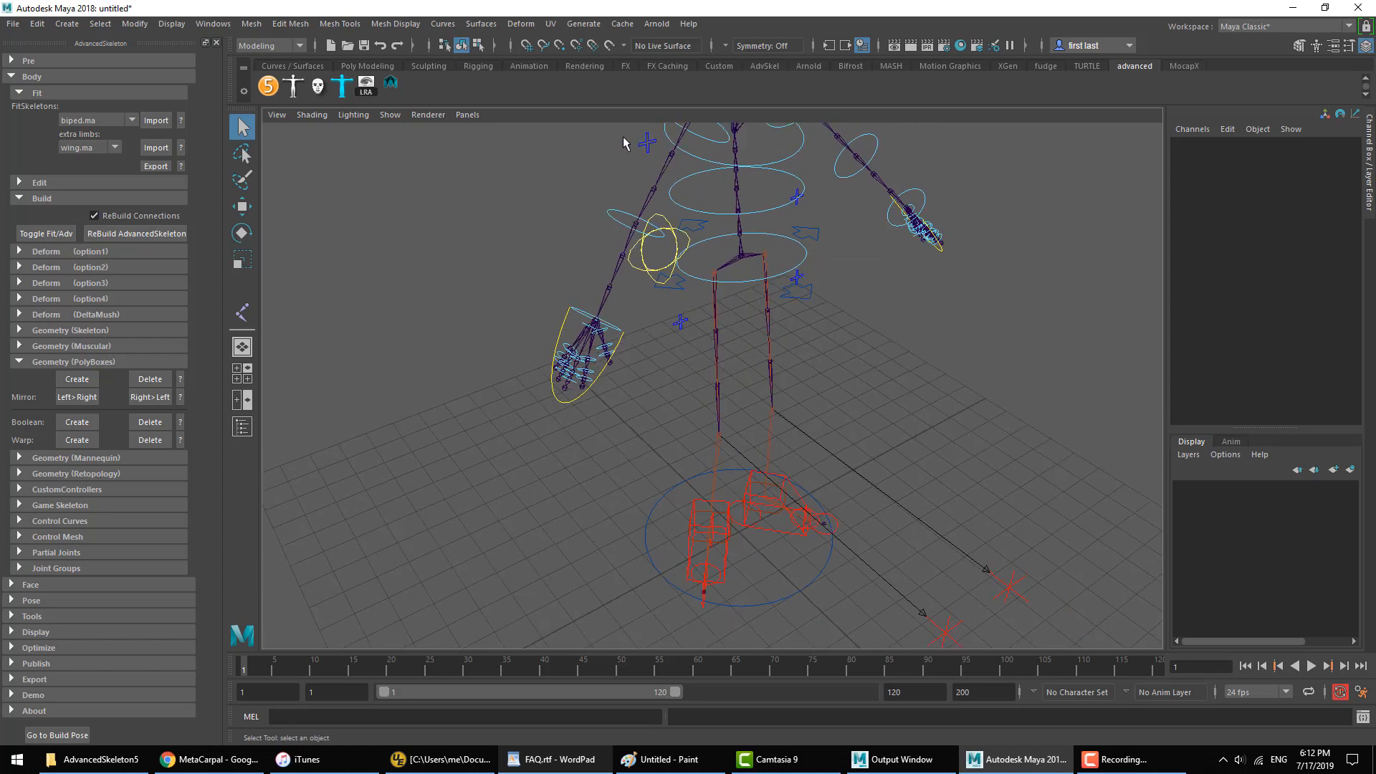
drag(623, 137, 658, 155)
click(1284, 156)
middle_drag(1060, 276, 1324, 281)
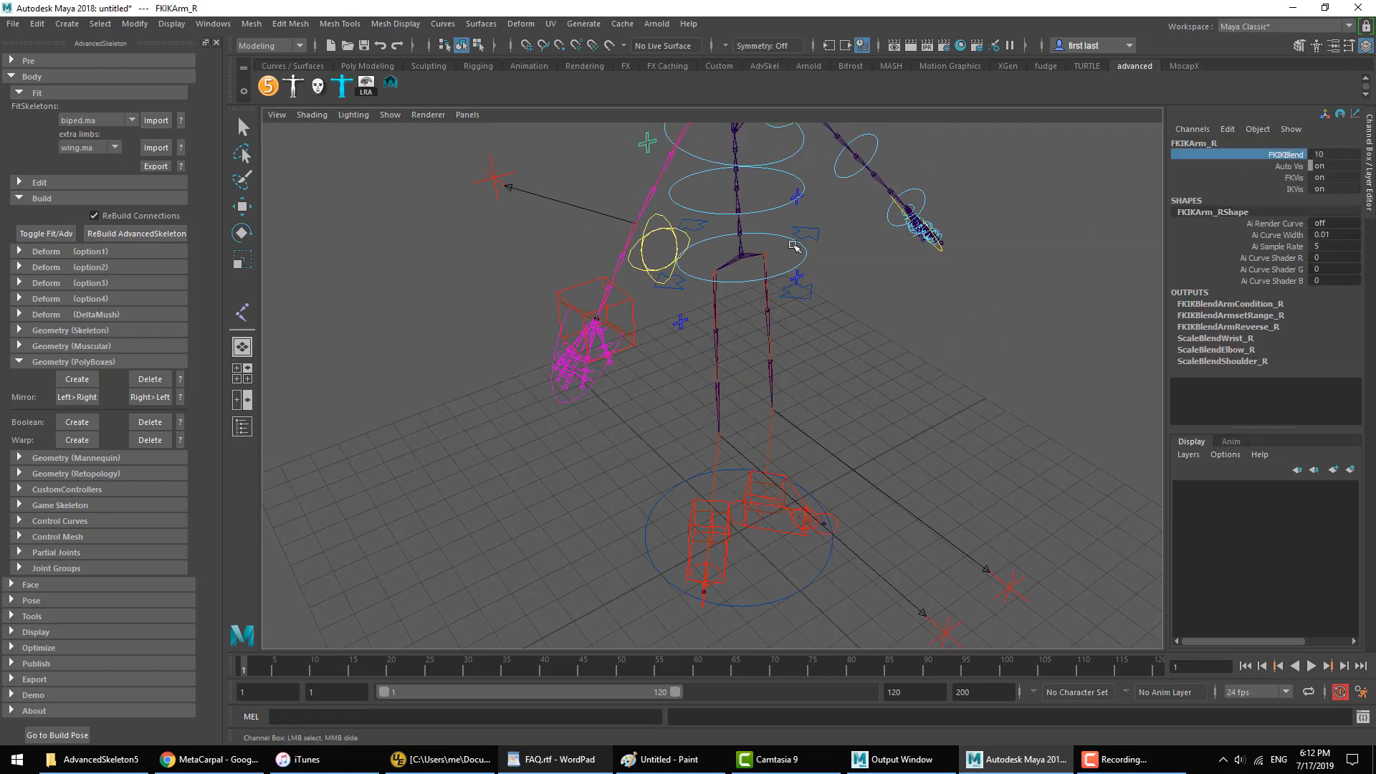
alt+drag(793, 245, 874, 164)
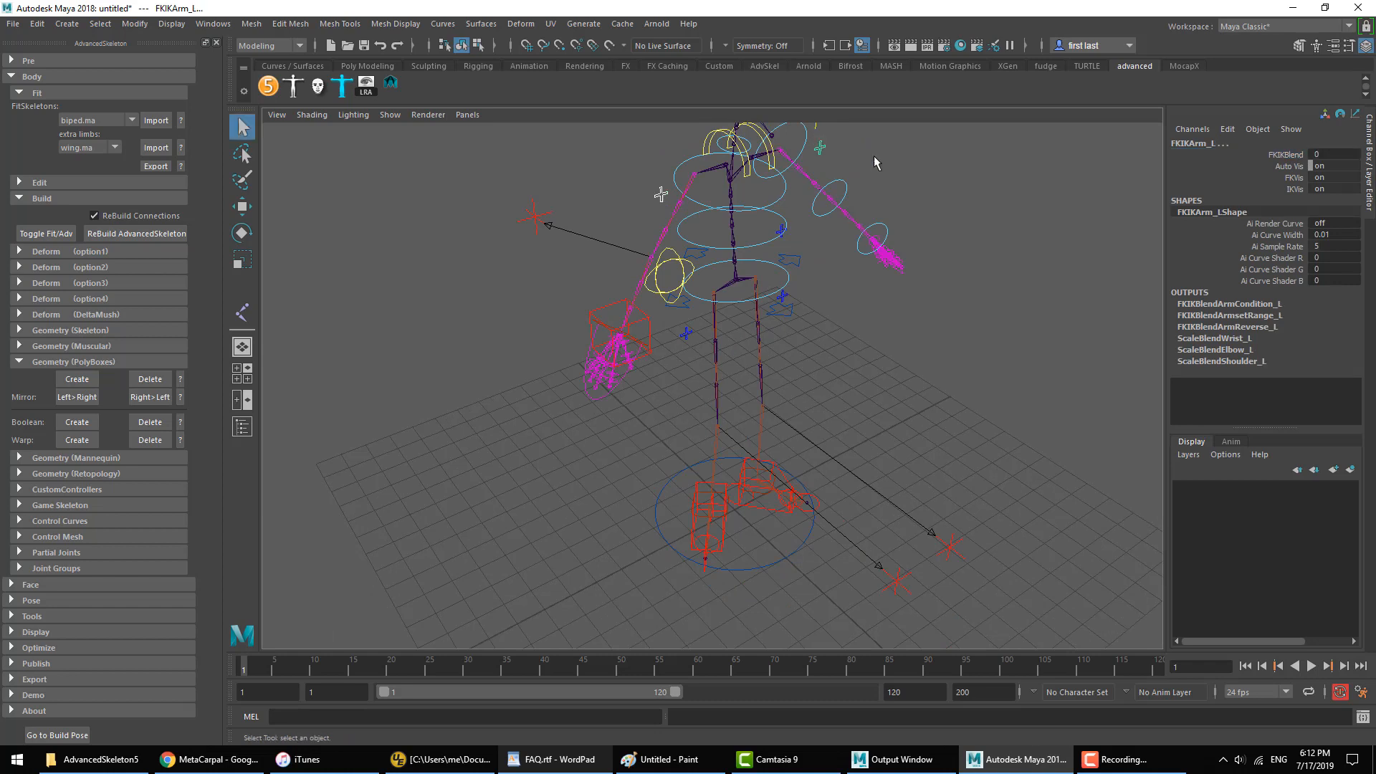
click(1282, 155)
middle_drag(1074, 285, 1203, 294)
scroll(818, 306, up, 3)
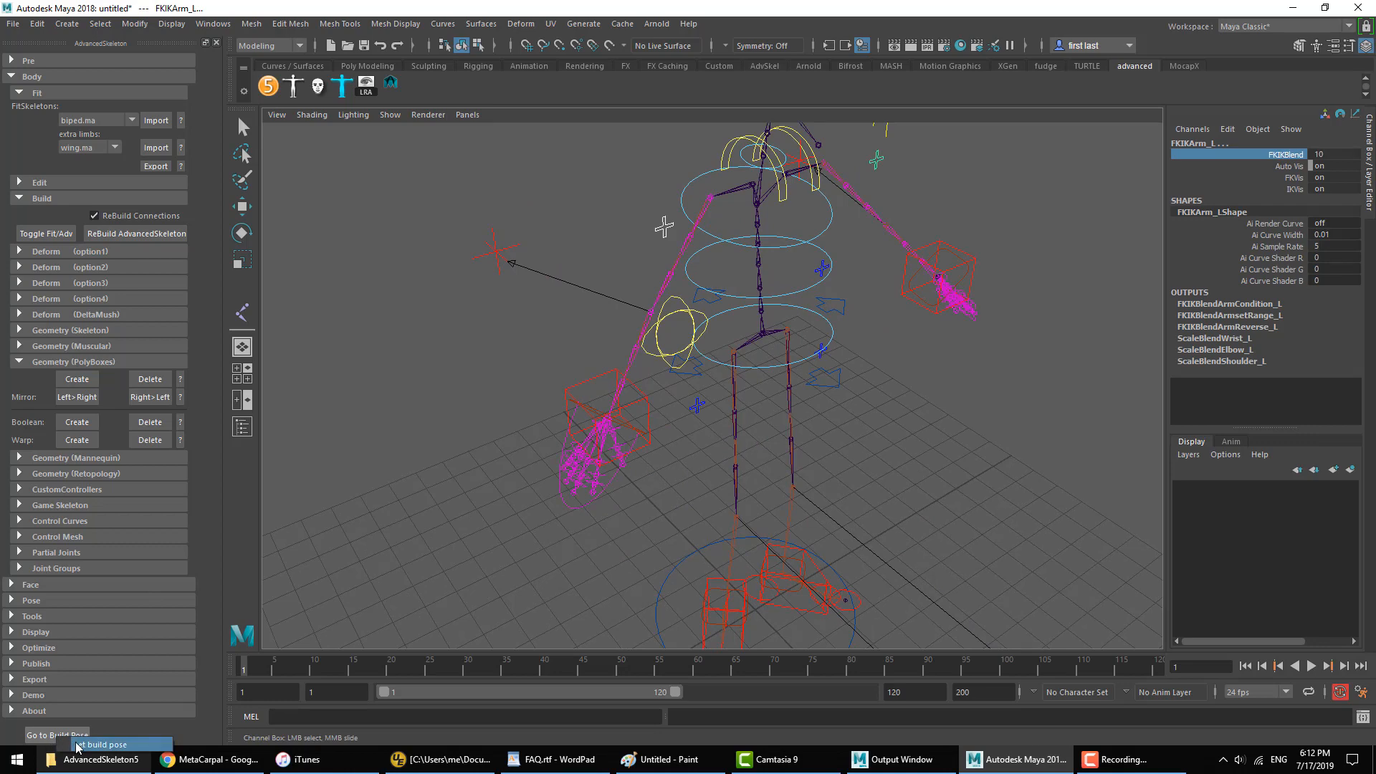
Step: Set the rig's current pose as the build pose and clear the selection
click(93, 746)
click(653, 401)
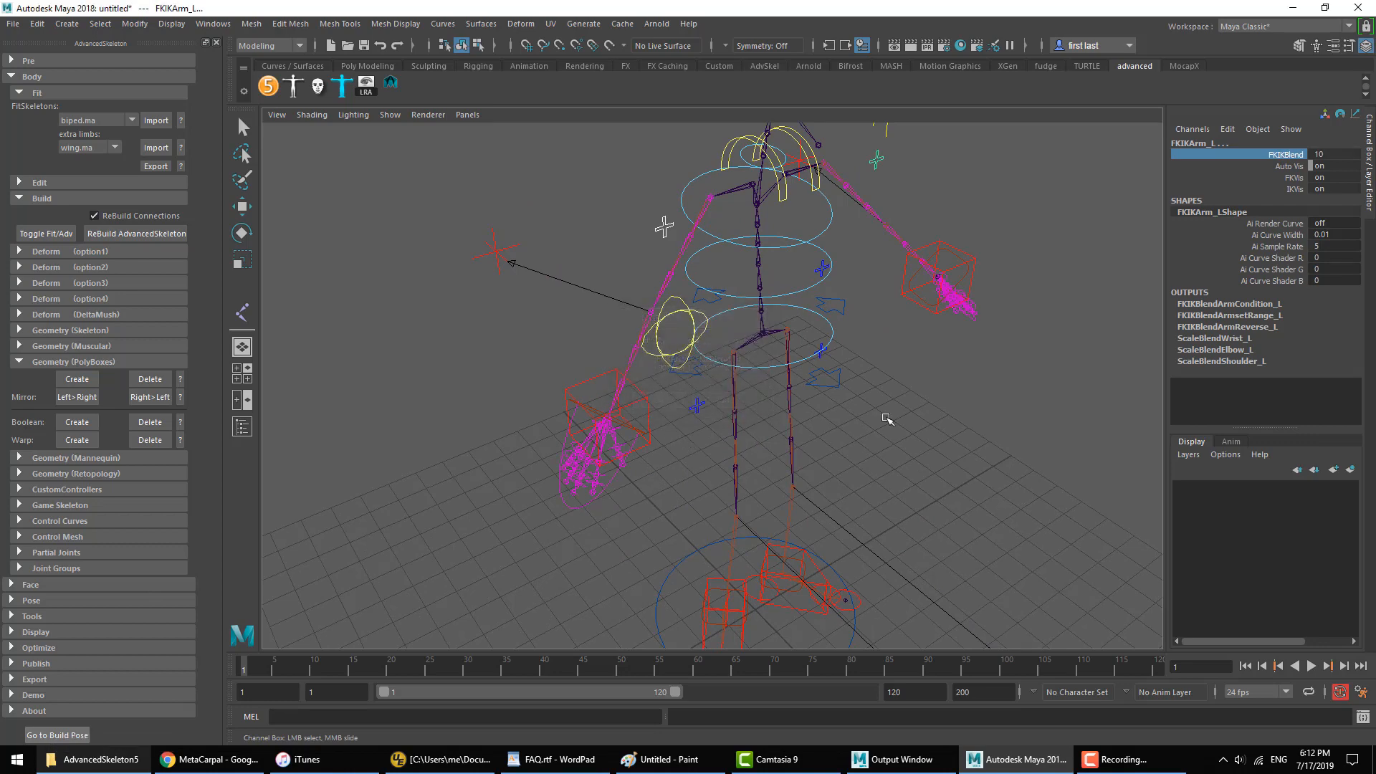
click(1016, 377)
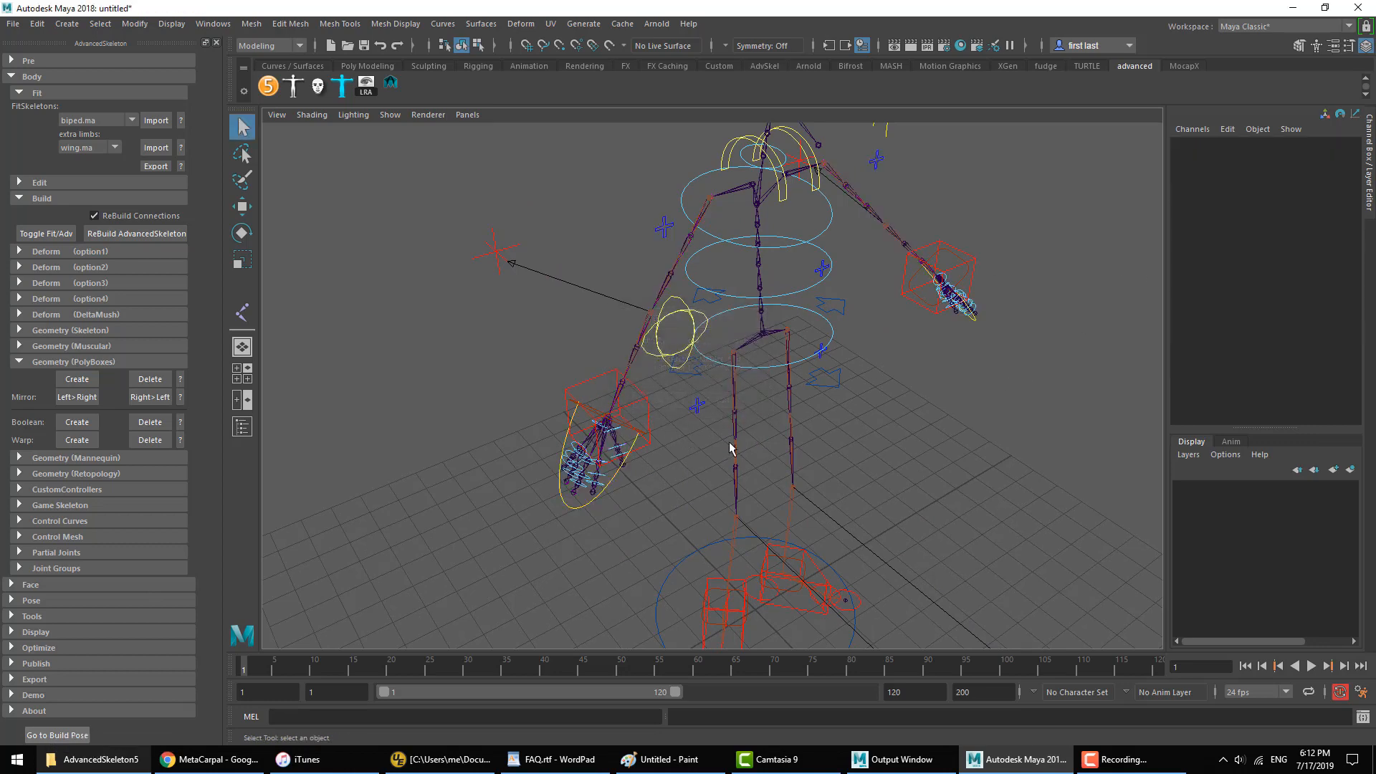
Step: Try moving the IK controller at the right wrist and undo the change
alt+drag(729, 448, 635, 364)
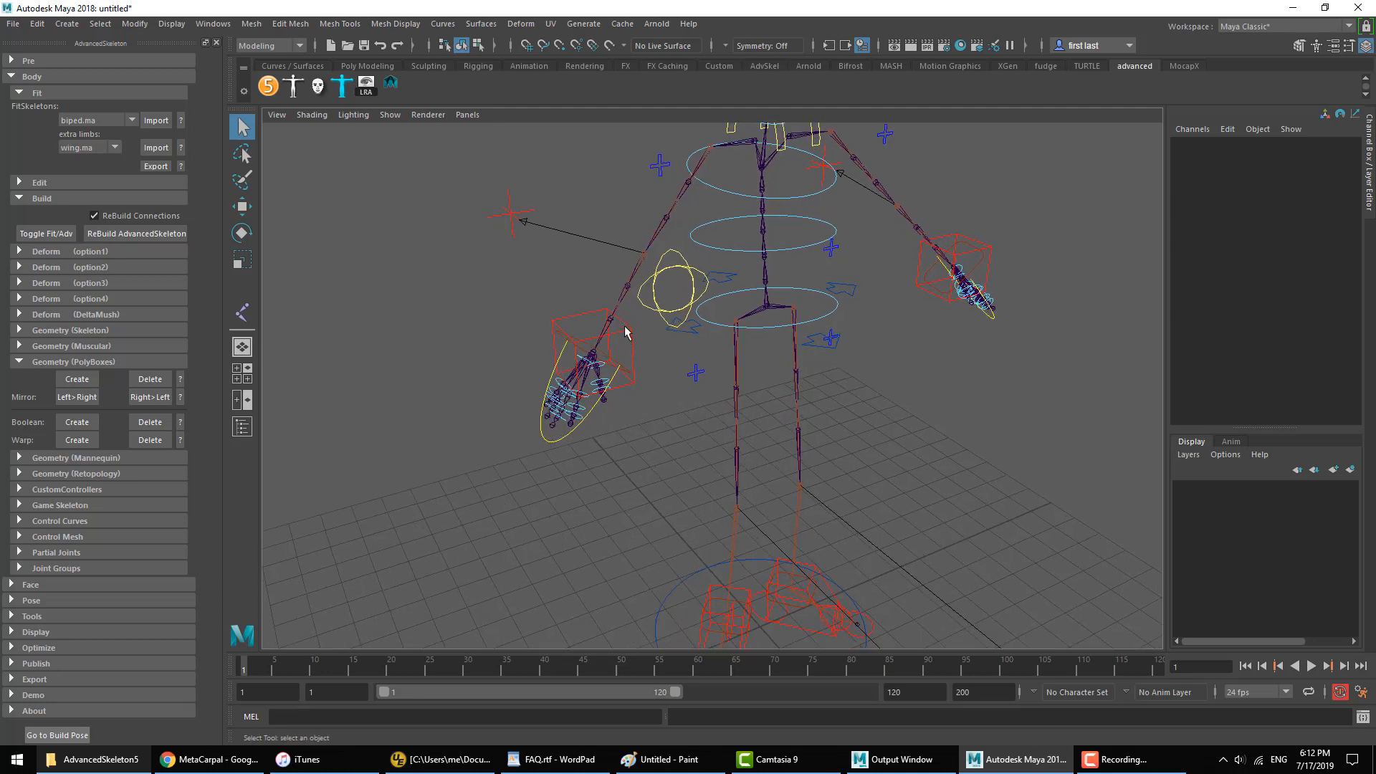
click(633, 329)
key(w)
click(667, 464)
alt+drag(660, 446, 608, 351)
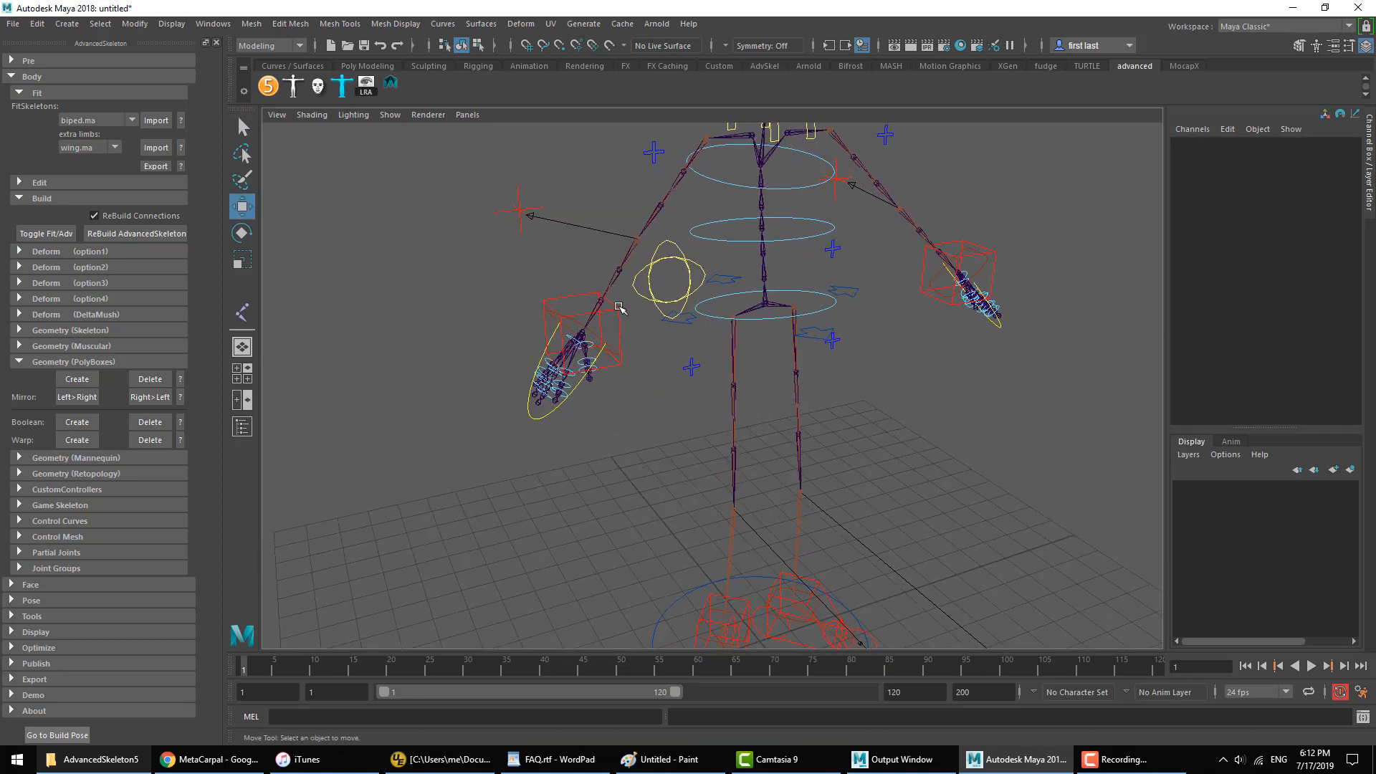
click(619, 307)
drag(578, 281, 568, 159)
key(ctrl+z)
click(691, 437)
Step: Try moving the IK controller at the right foot, undo the change and clear the selection
alt+middle_drag(706, 479, 699, 412)
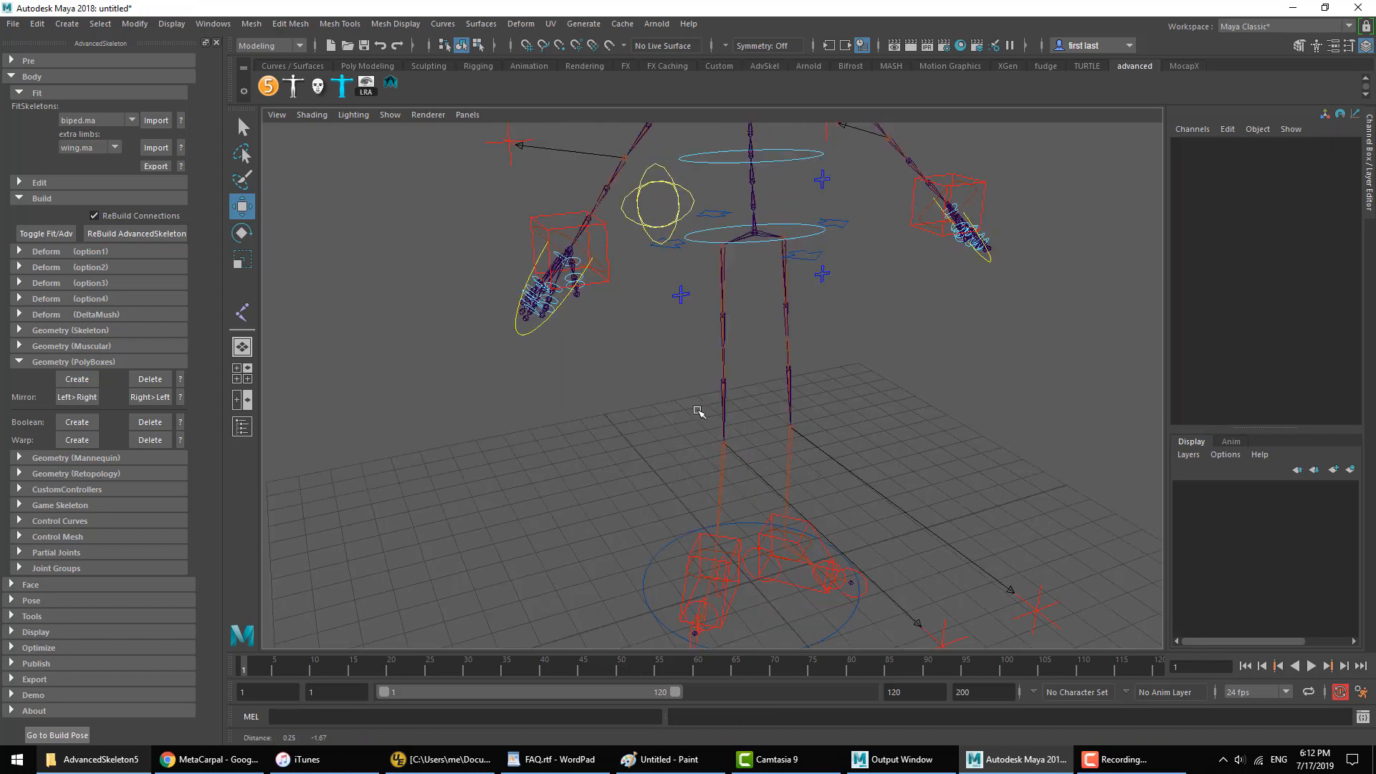
click(702, 478)
mouse_move(717, 515)
mouse_down()
mouse_move(743, 554)
mouse_move(704, 506)
mouse_move(774, 501)
mouse_move(700, 507)
mouse_up()
key(ctrl+z)
click(927, 326)
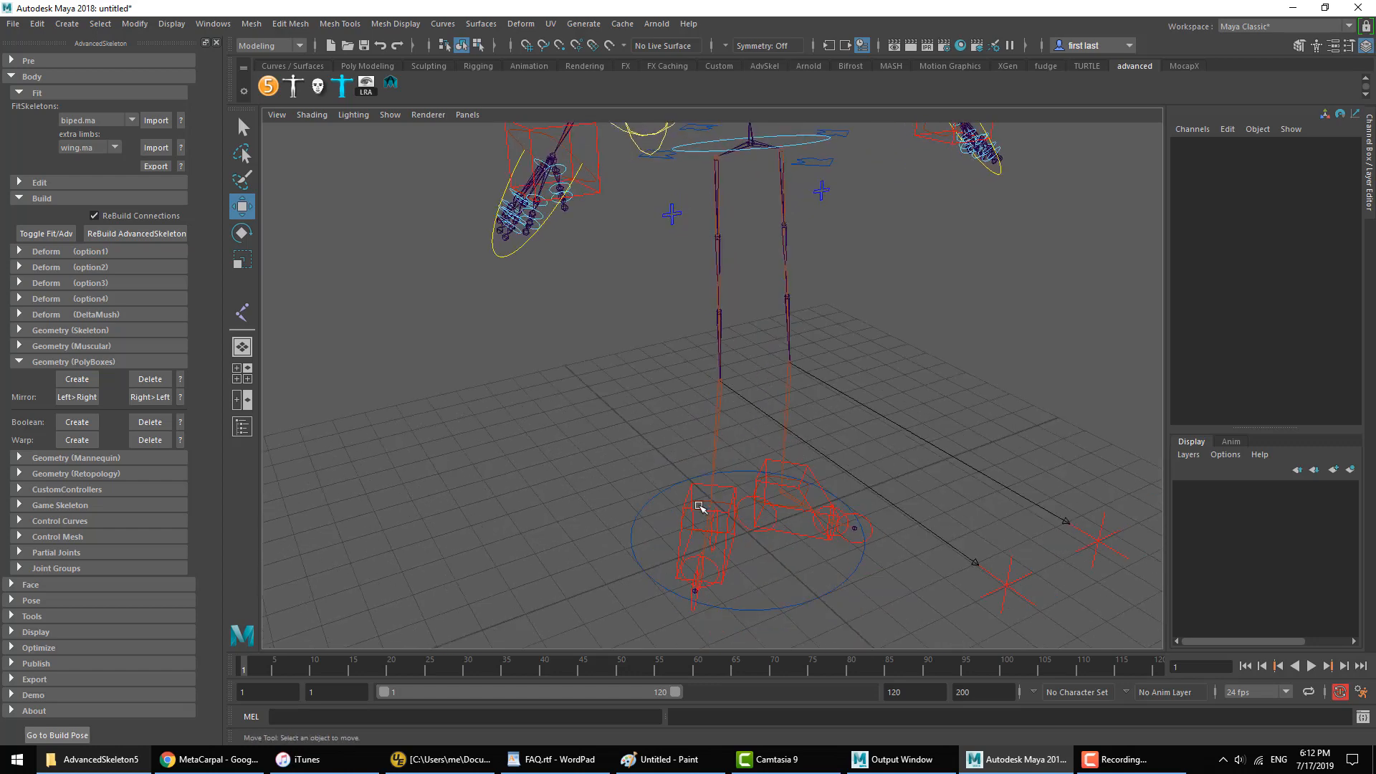
Step: Select the right arm's local IK controller, check its Rotate X, Y and Z channels and try rotating it
alt+middle_drag(601, 373, 639, 436)
alt+right_drag(639, 436, 652, 427)
click(574, 248)
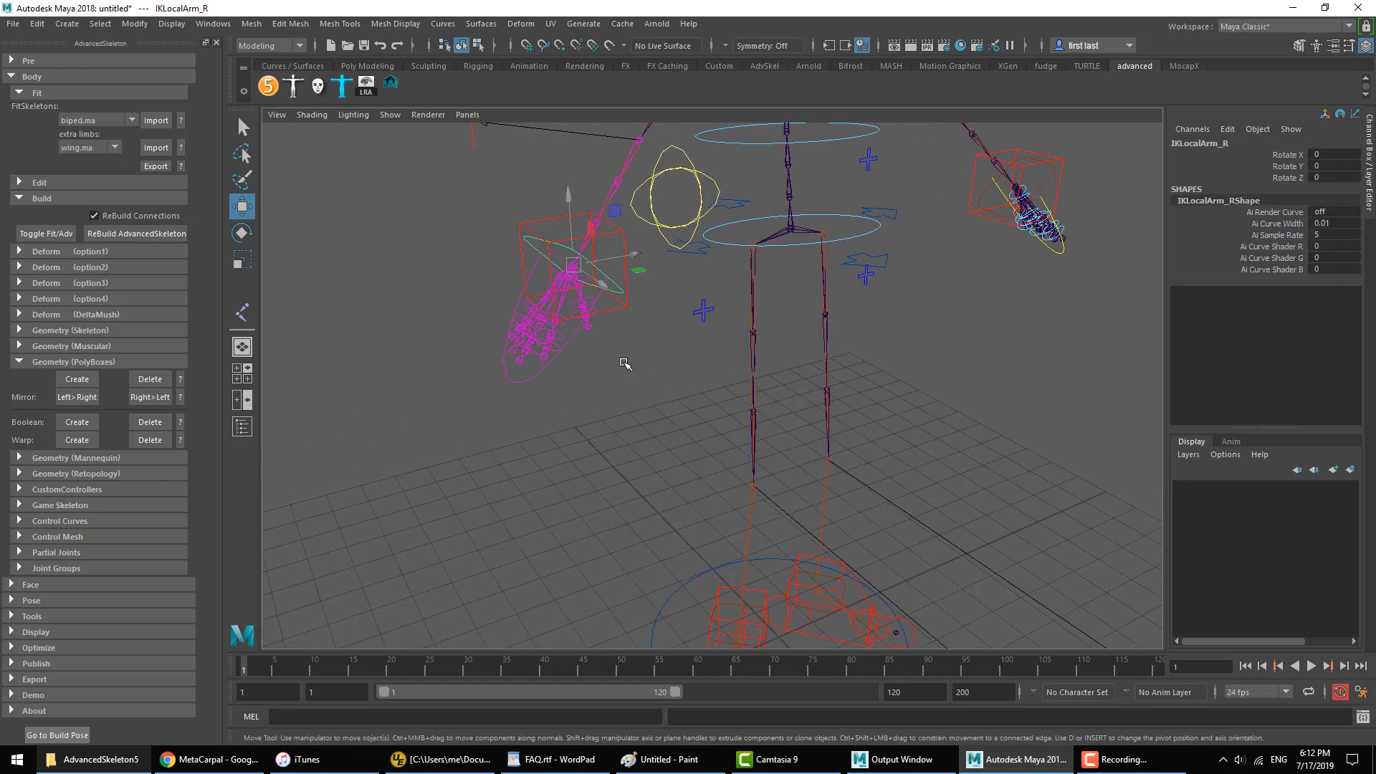
key(e)
drag(1270, 157, 1287, 179)
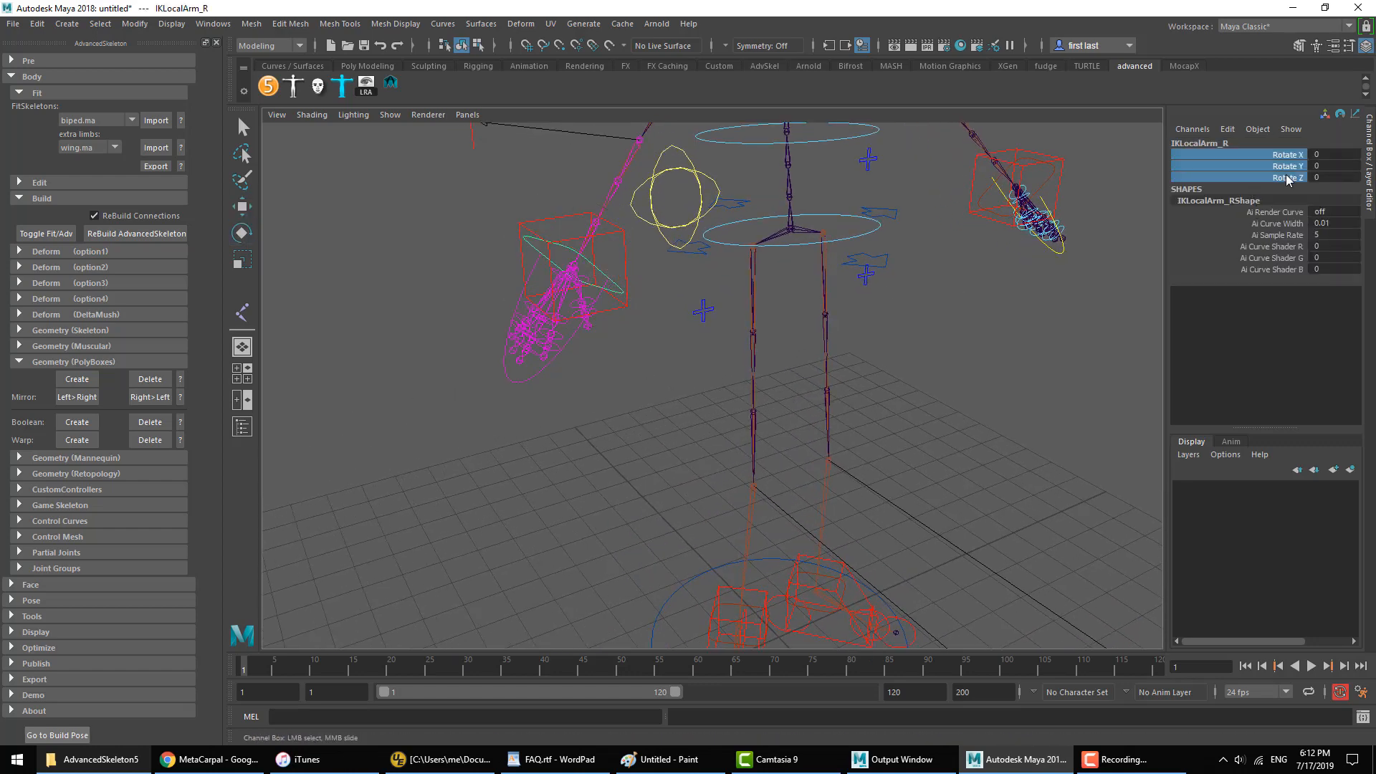
key(e)
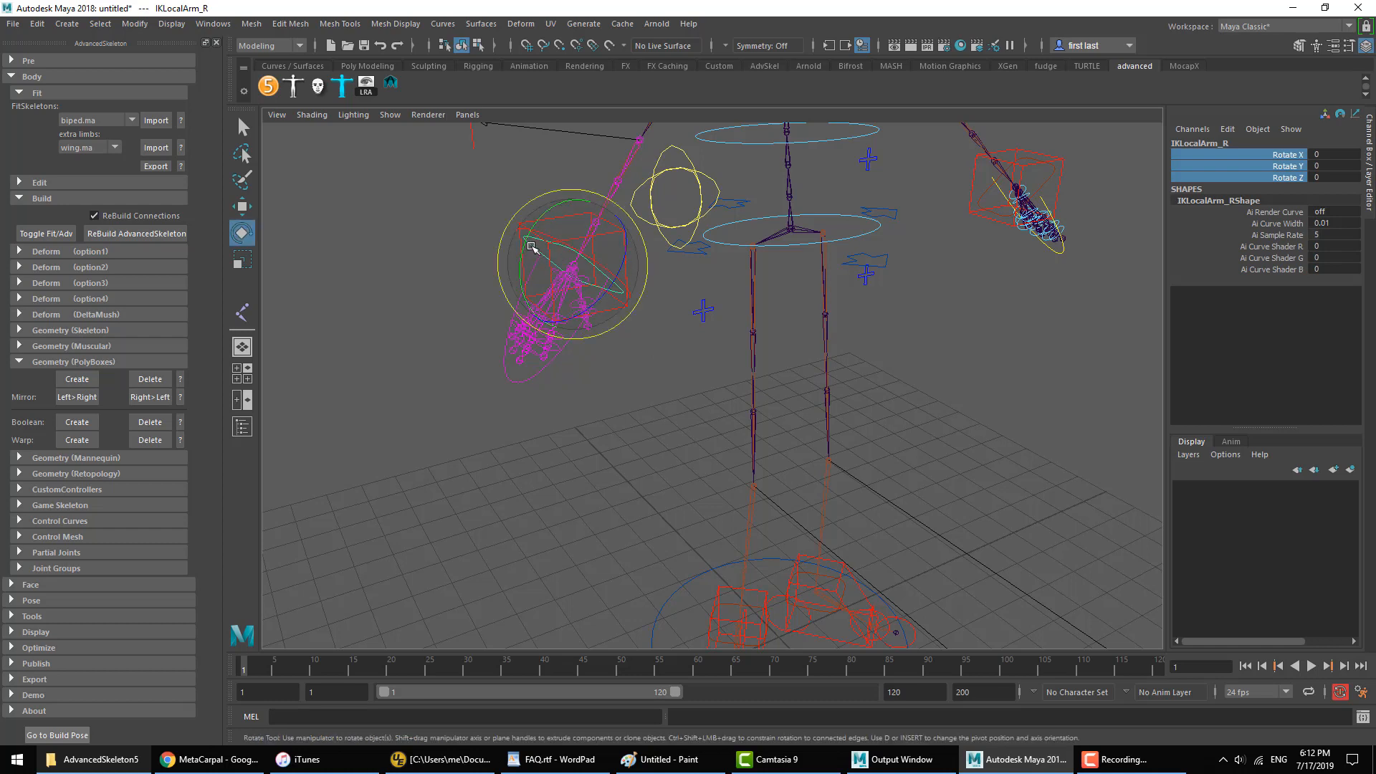
drag(531, 247, 609, 290)
click(669, 285)
Step: Move the right arm's main IK box controller up and in toward the body
key(w)
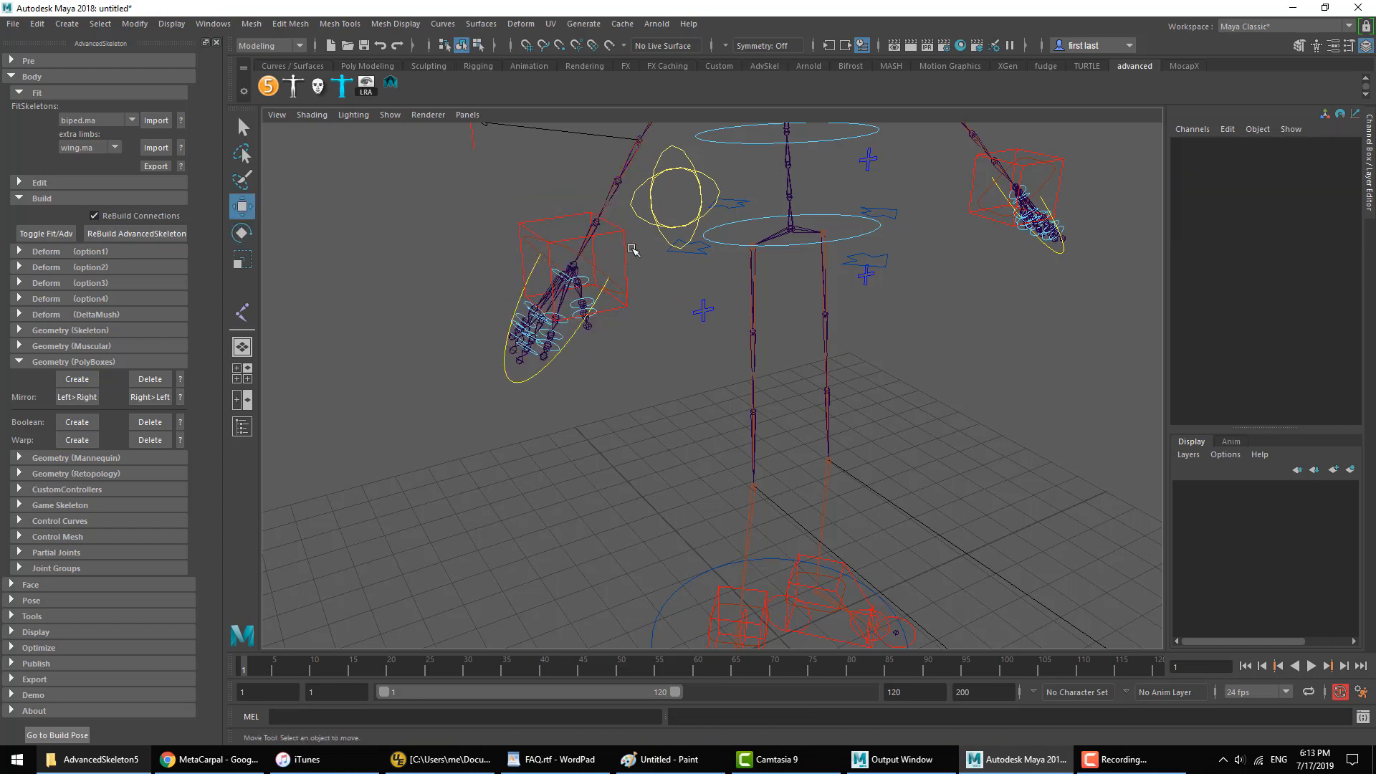
alt+middle_drag(632, 249, 631, 304)
click(629, 309)
alt+middle_drag(669, 363, 674, 385)
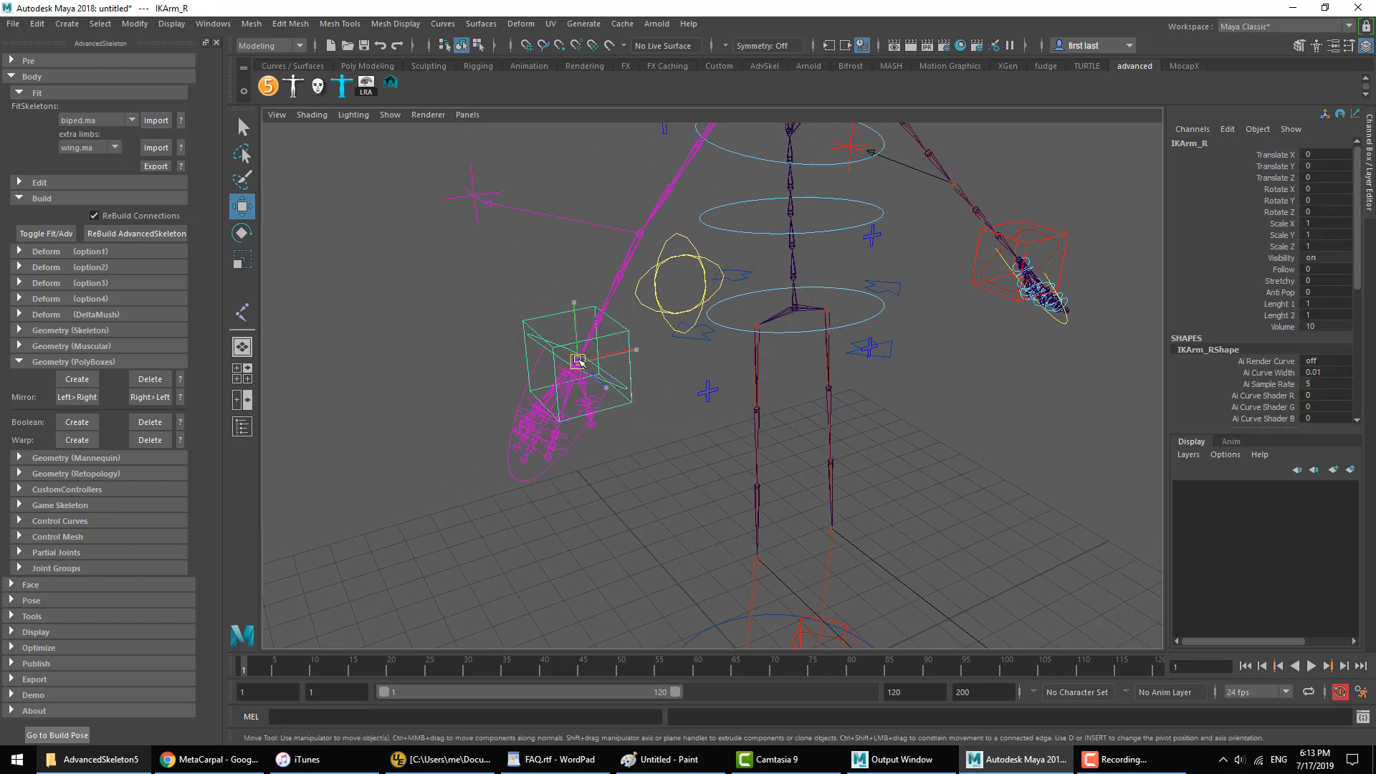
drag(578, 360, 683, 238)
Step: Rotate the right arm's local IK controller about -38, 6 and 51 degrees, and undo the arm test changes
click(592, 200)
key(e)
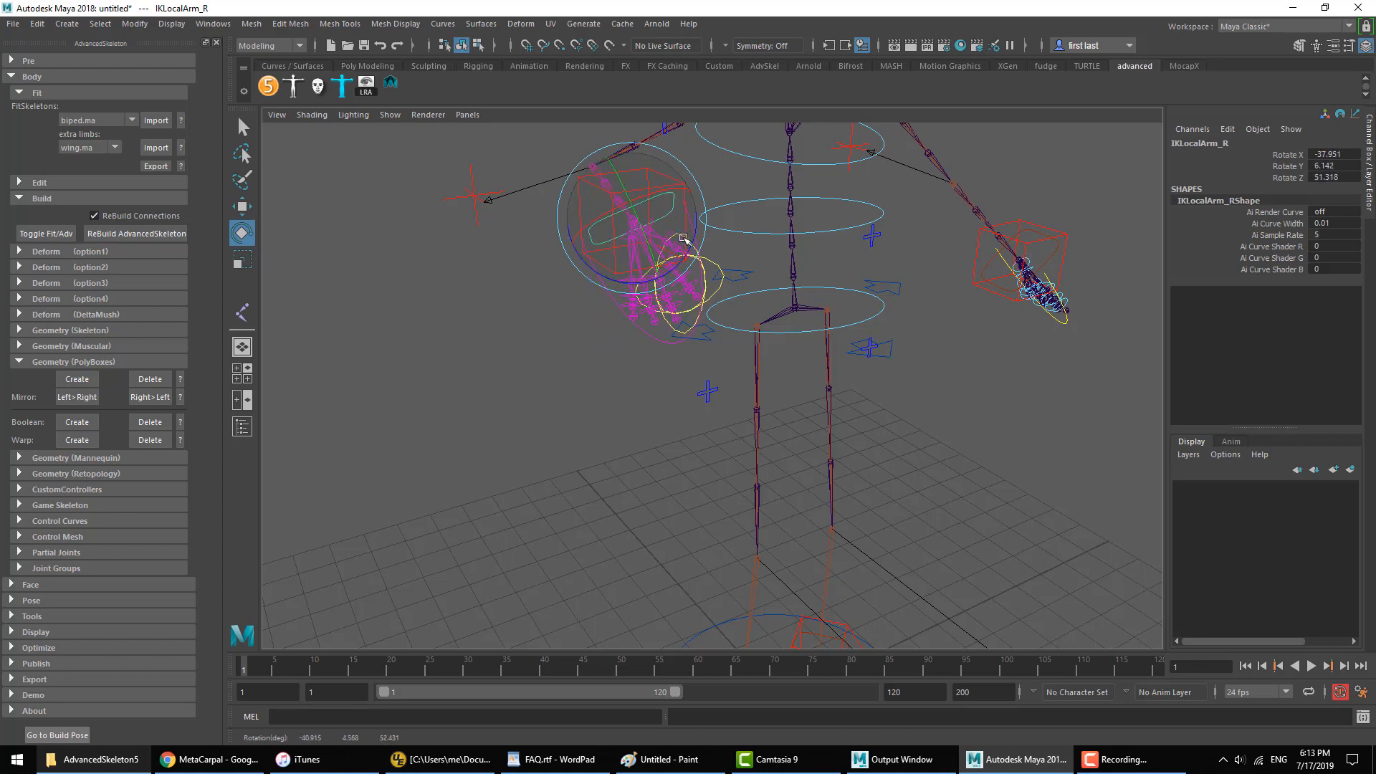
key(ctrl+z)
key(ctrl+z)
key(ctrl+z)
key(ctrl+z)
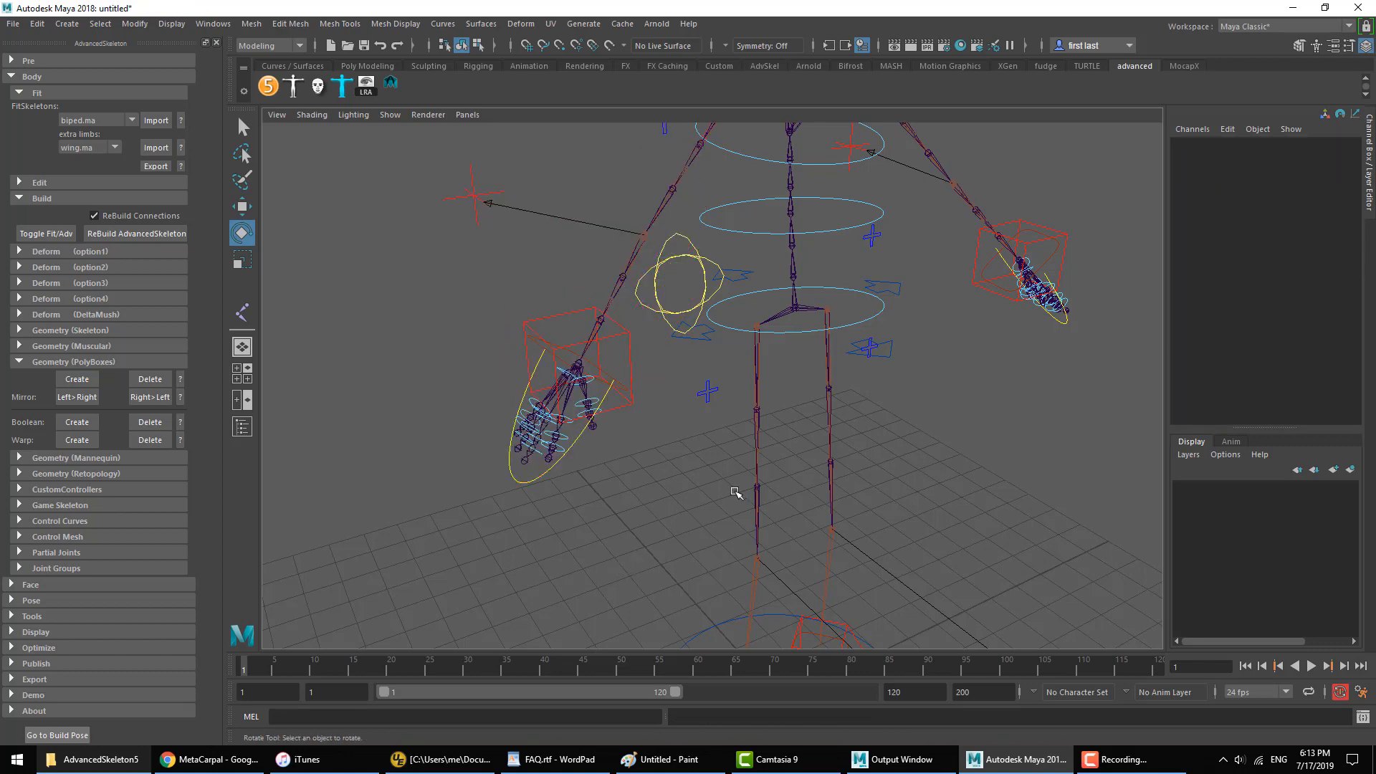
Step: Select the right leg's local IK controller, try rotating it, undo the rotation and clear the selection
alt+middle_drag(735, 492, 682, 415)
click(691, 516)
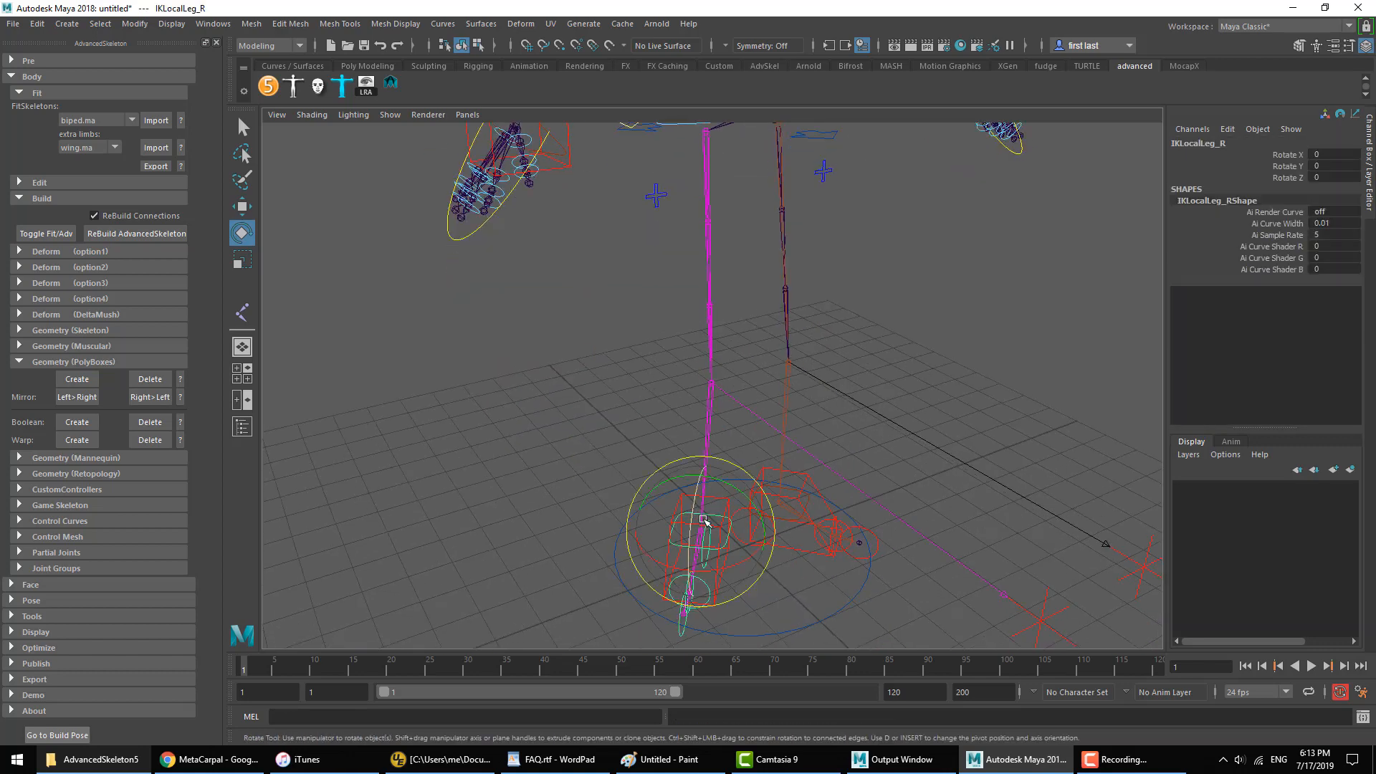
alt+drag(691, 515, 702, 401)
key(ctrl+z)
alt+middle_drag(703, 391, 743, 502)
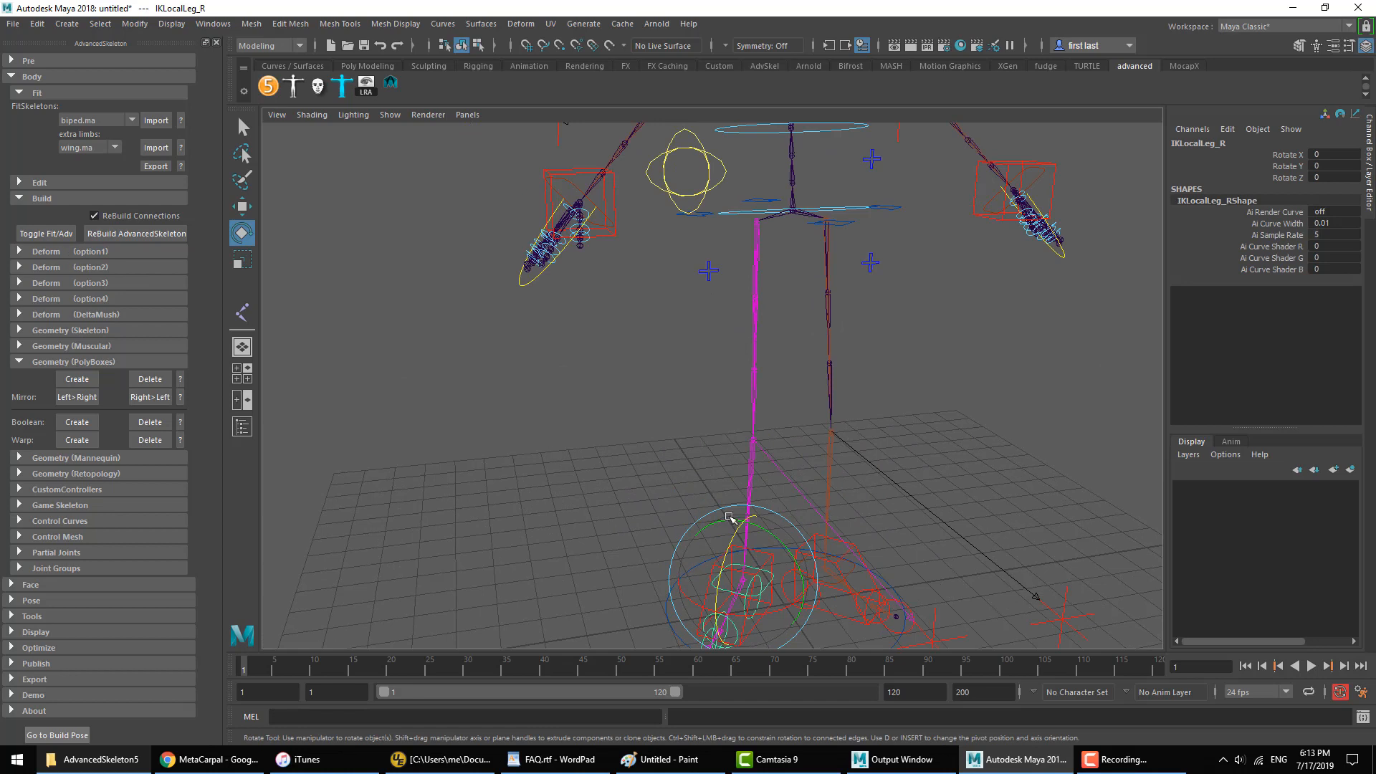
click(506, 394)
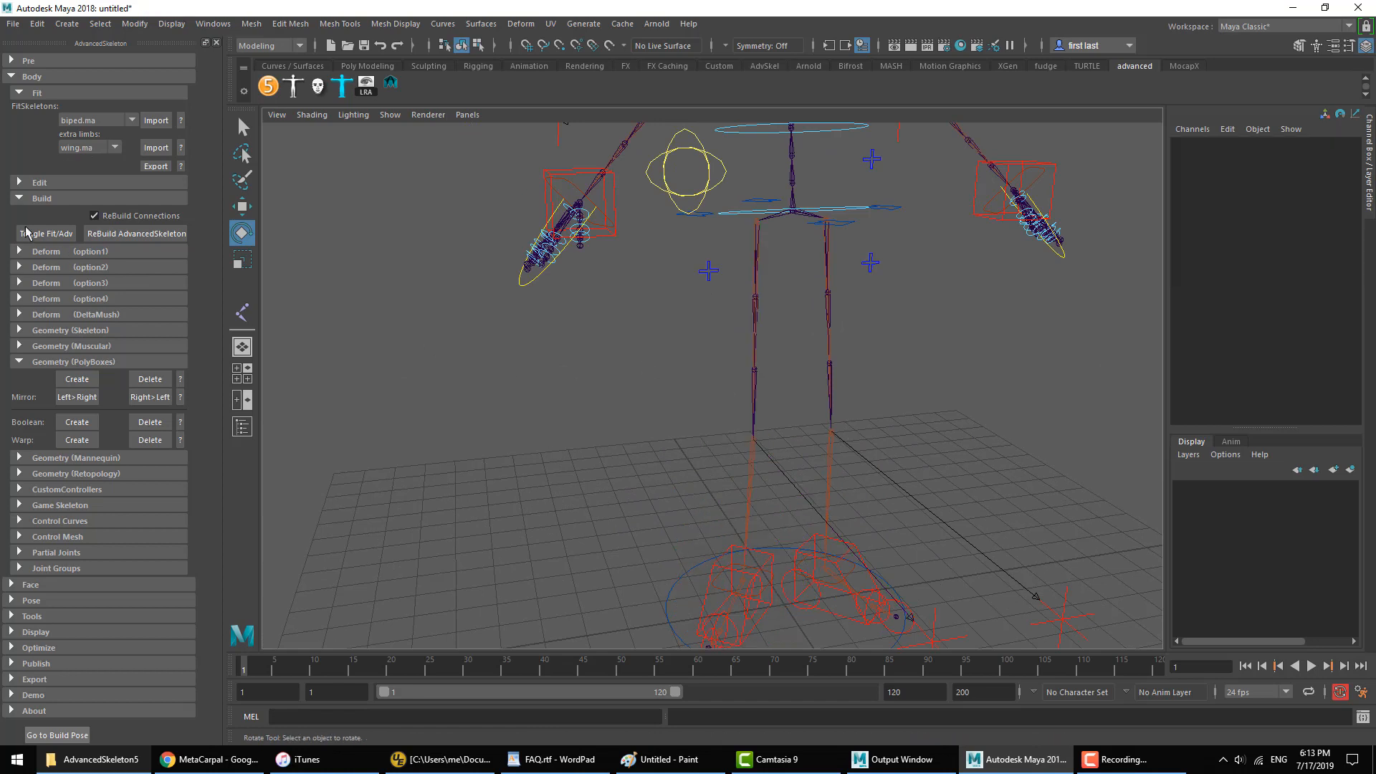
Step: Toggle to the fit skeleton, set Ik Local to localOrient on the Wrist and Ankle joints, and rebuild the AdvancedSkeleton rig
click(65, 235)
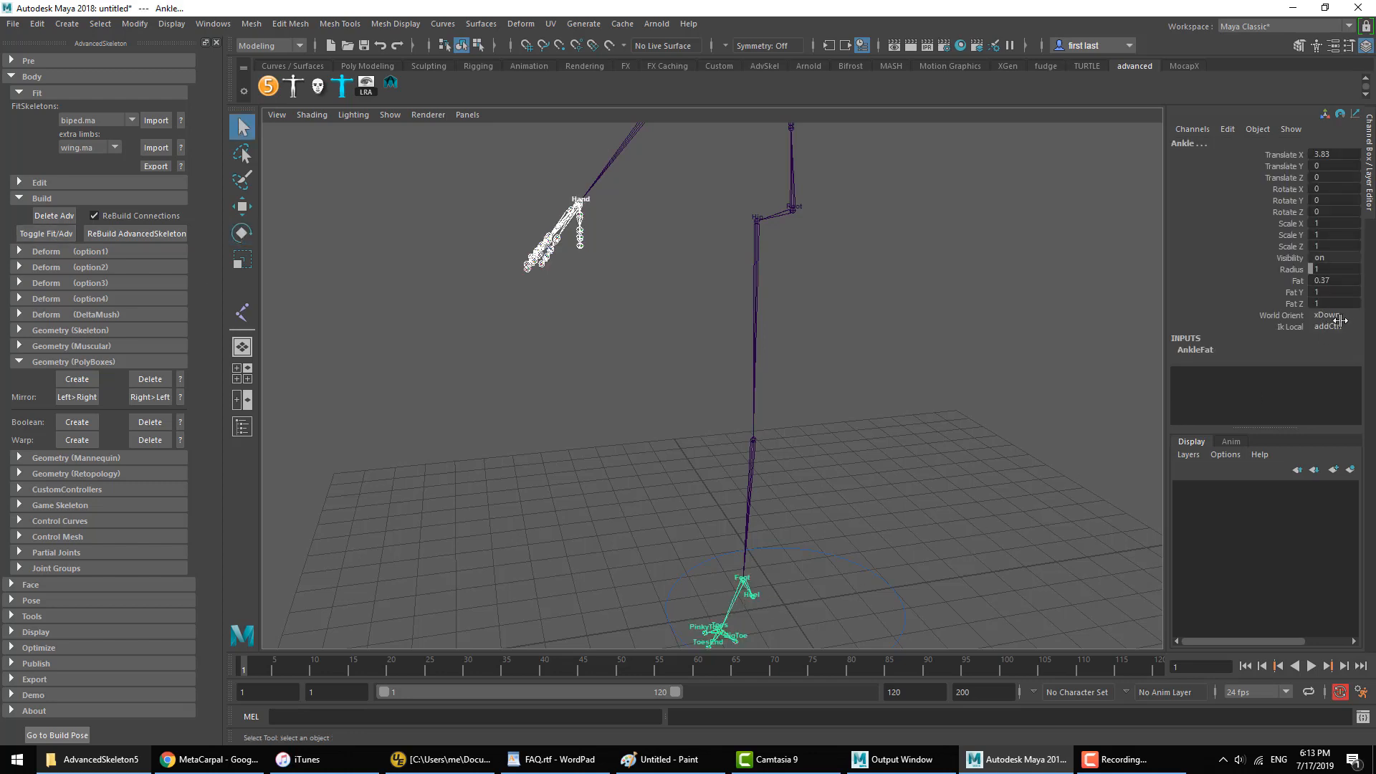
click(1284, 329)
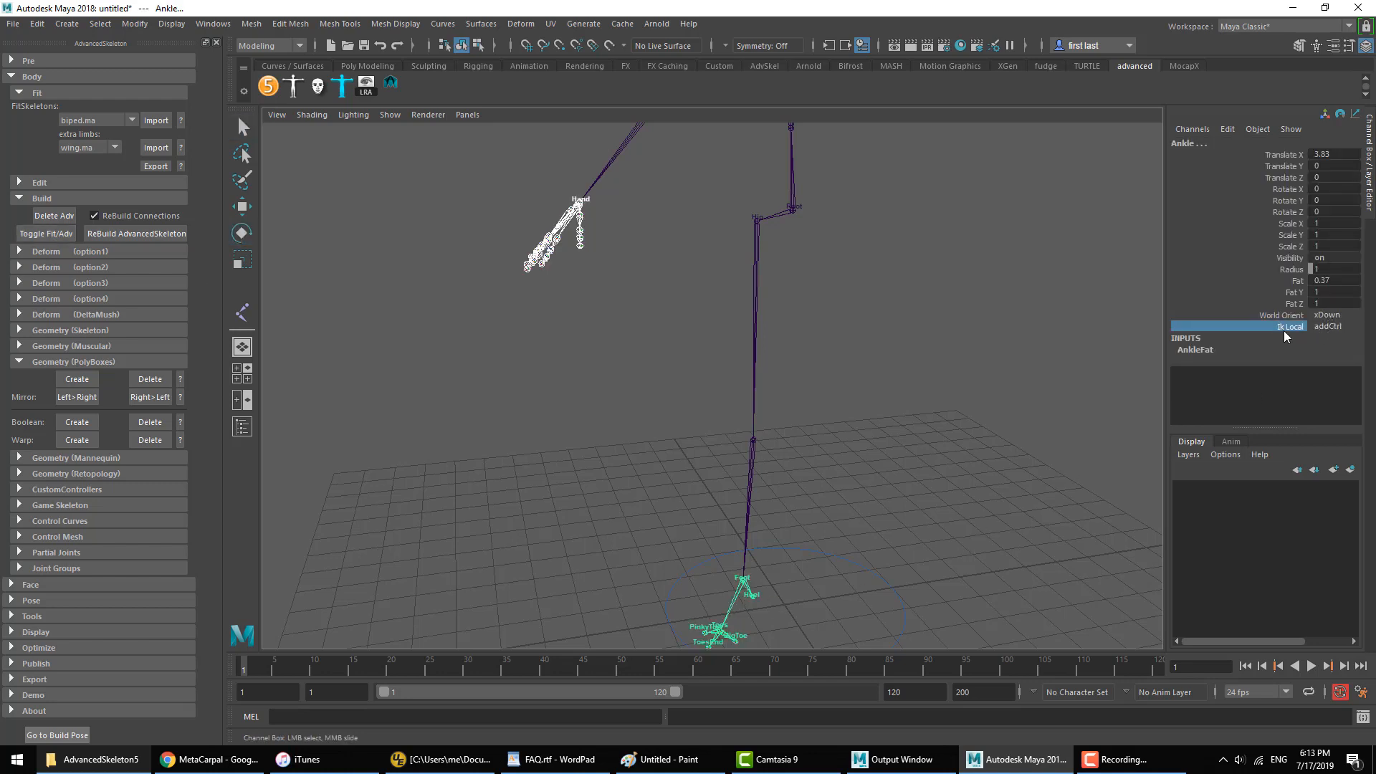
click(1331, 328)
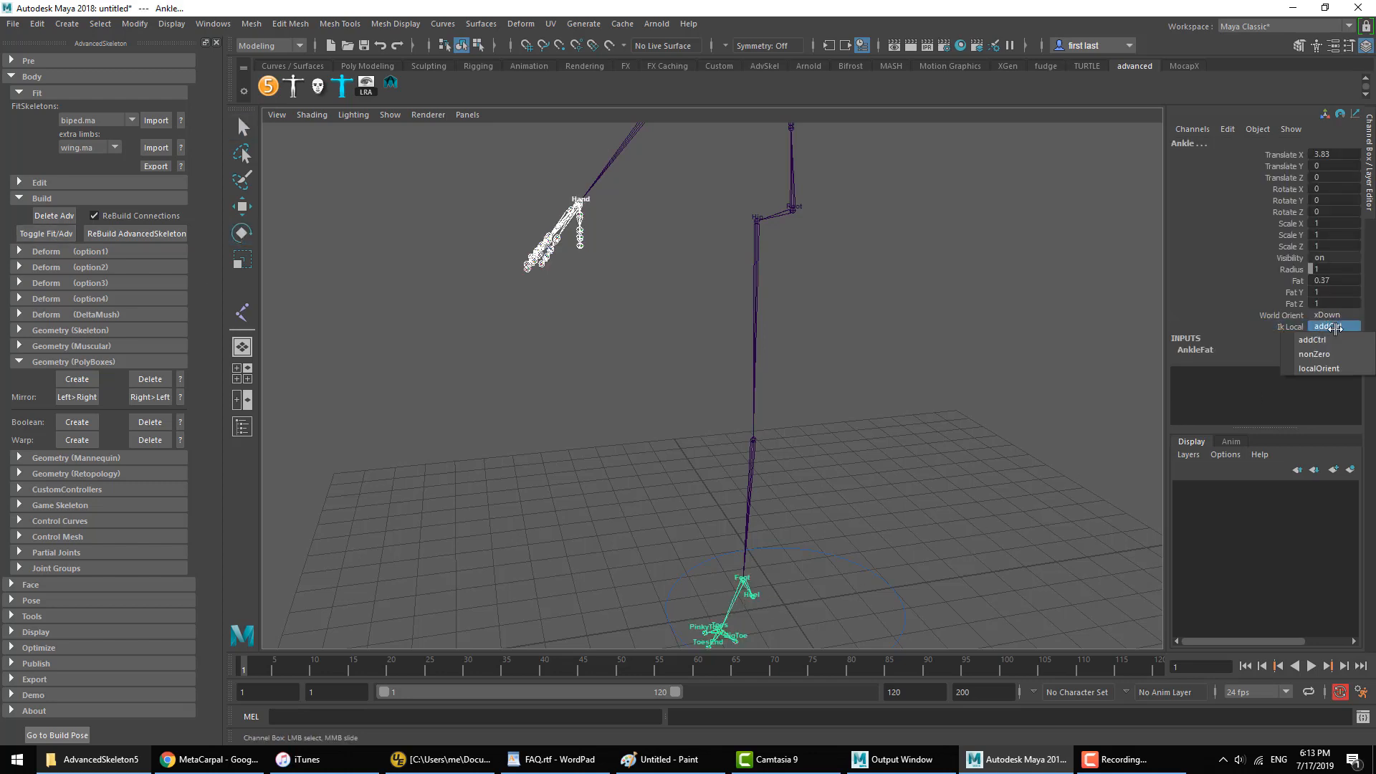
click(1323, 368)
click(154, 234)
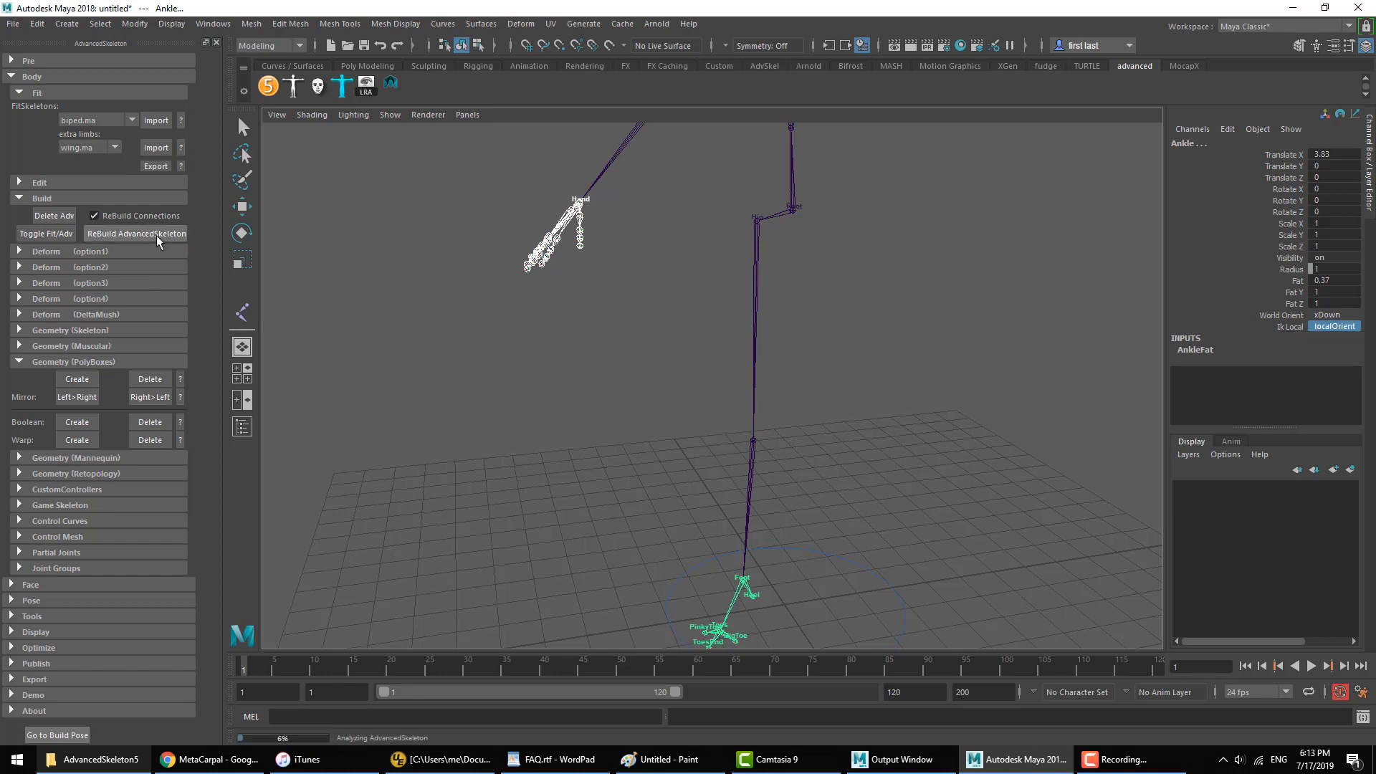
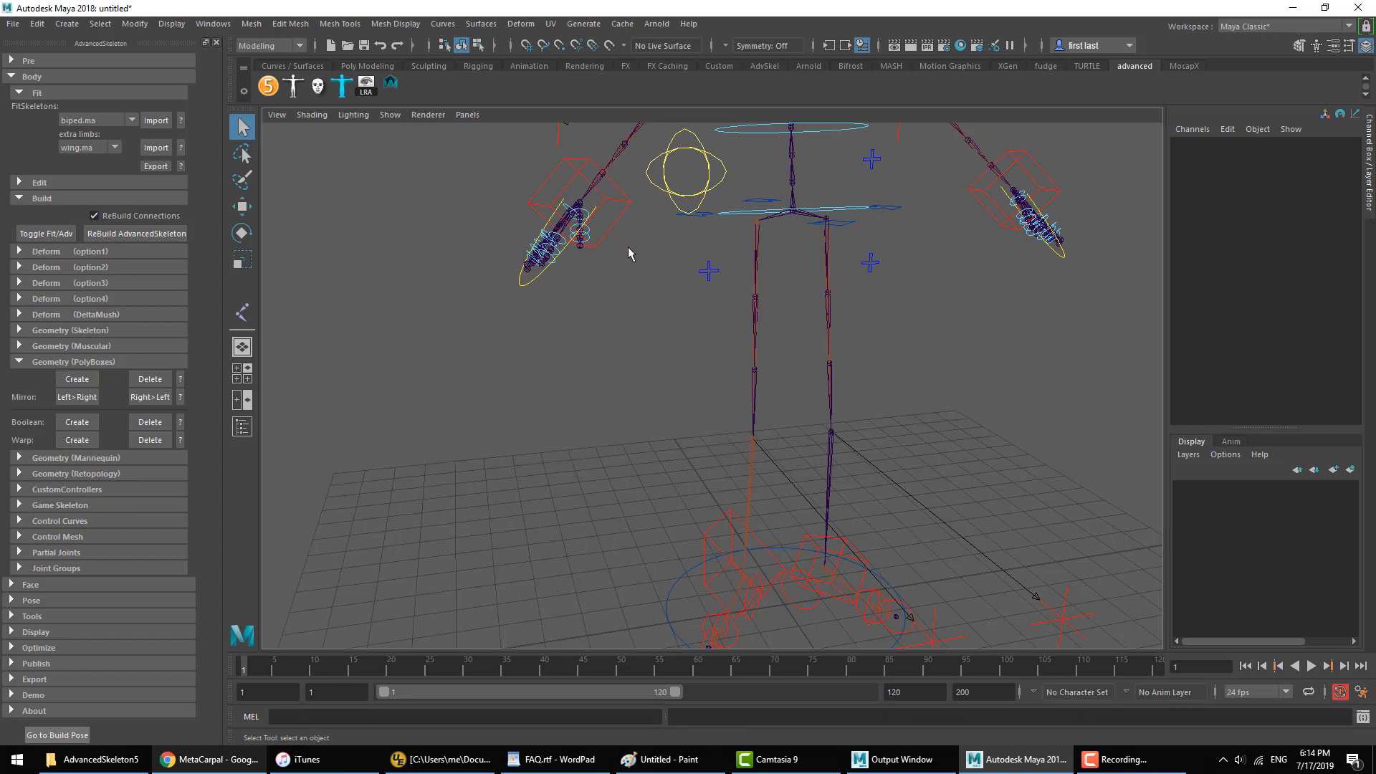
Step: Select the right arm's IK box controller, try moving it along its local X axis, and undo the move
click(586, 219)
key(e)
click(712, 348)
click(617, 204)
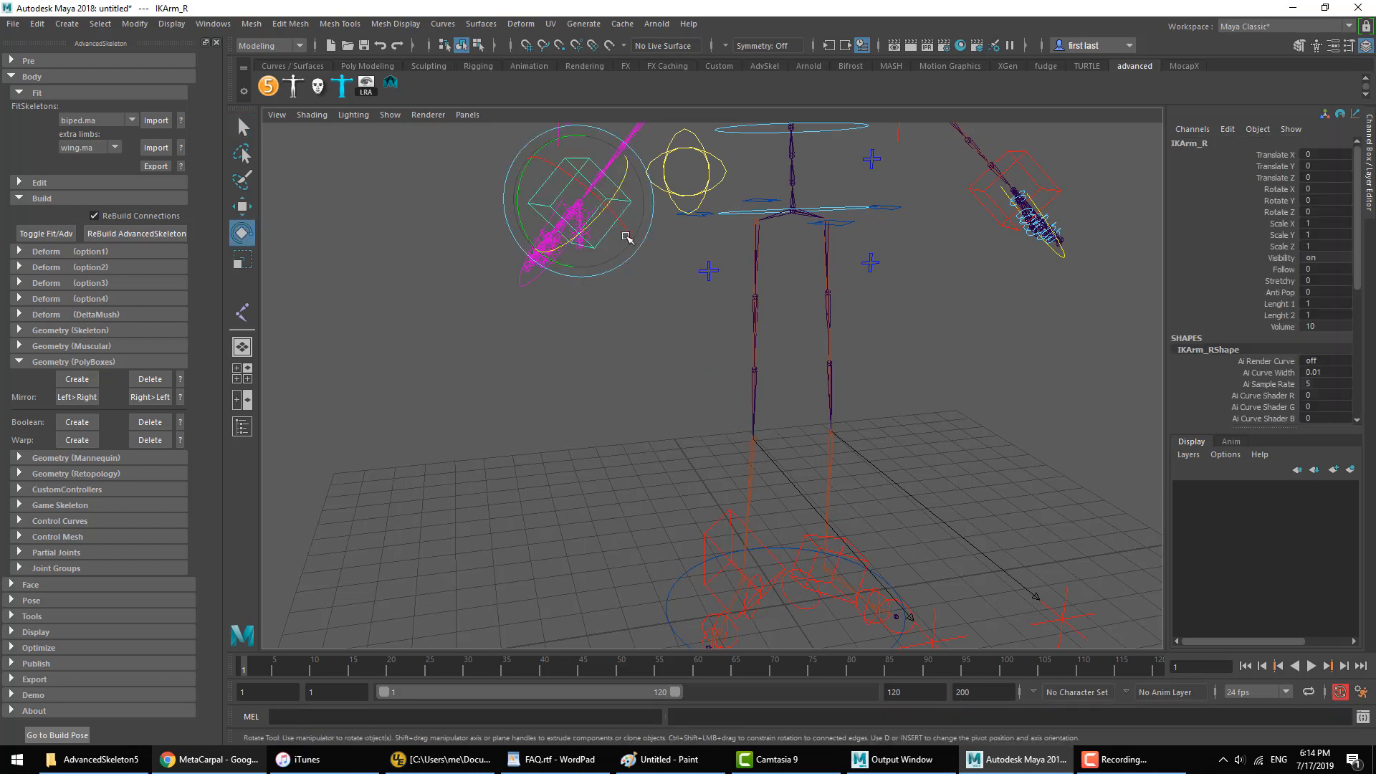
key(w)
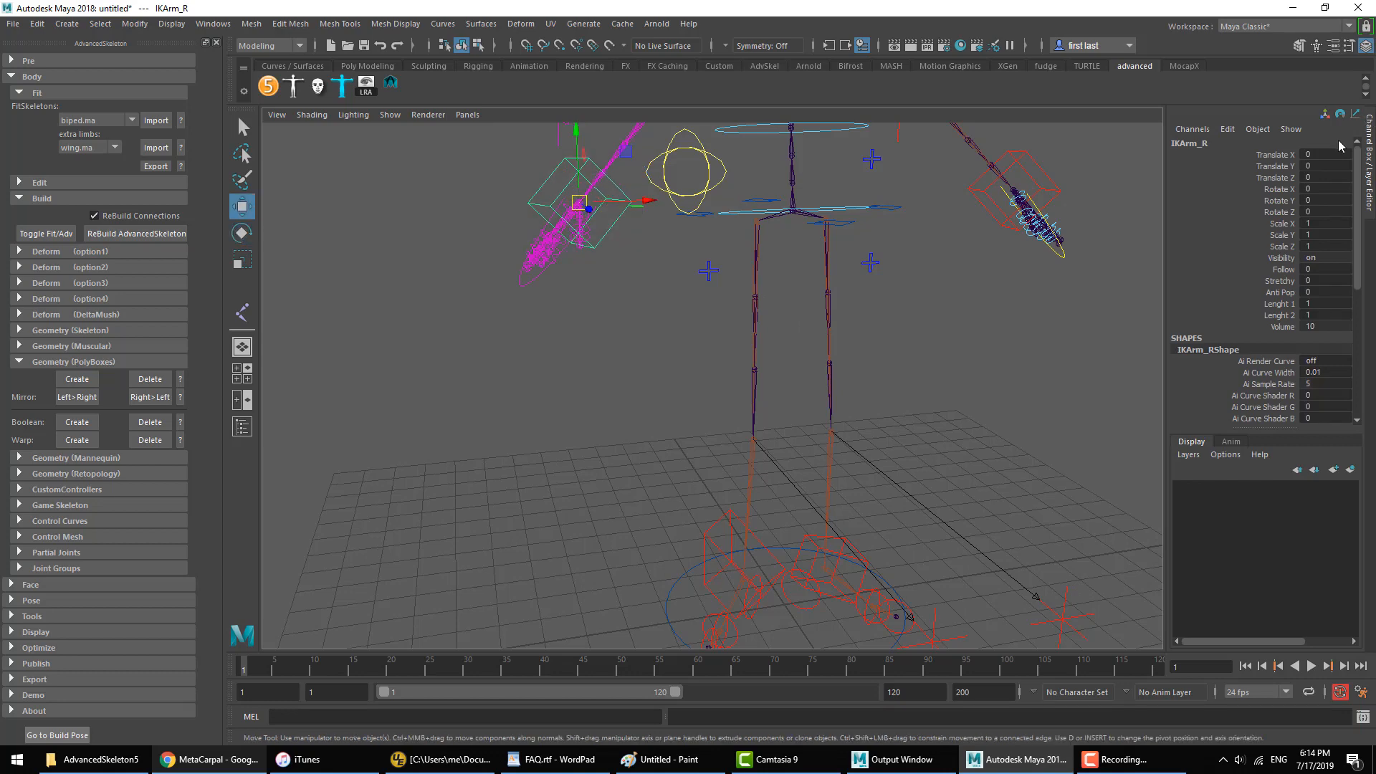
click(1276, 155)
alt+drag(709, 308, 666, 430)
key(ctrl+z)
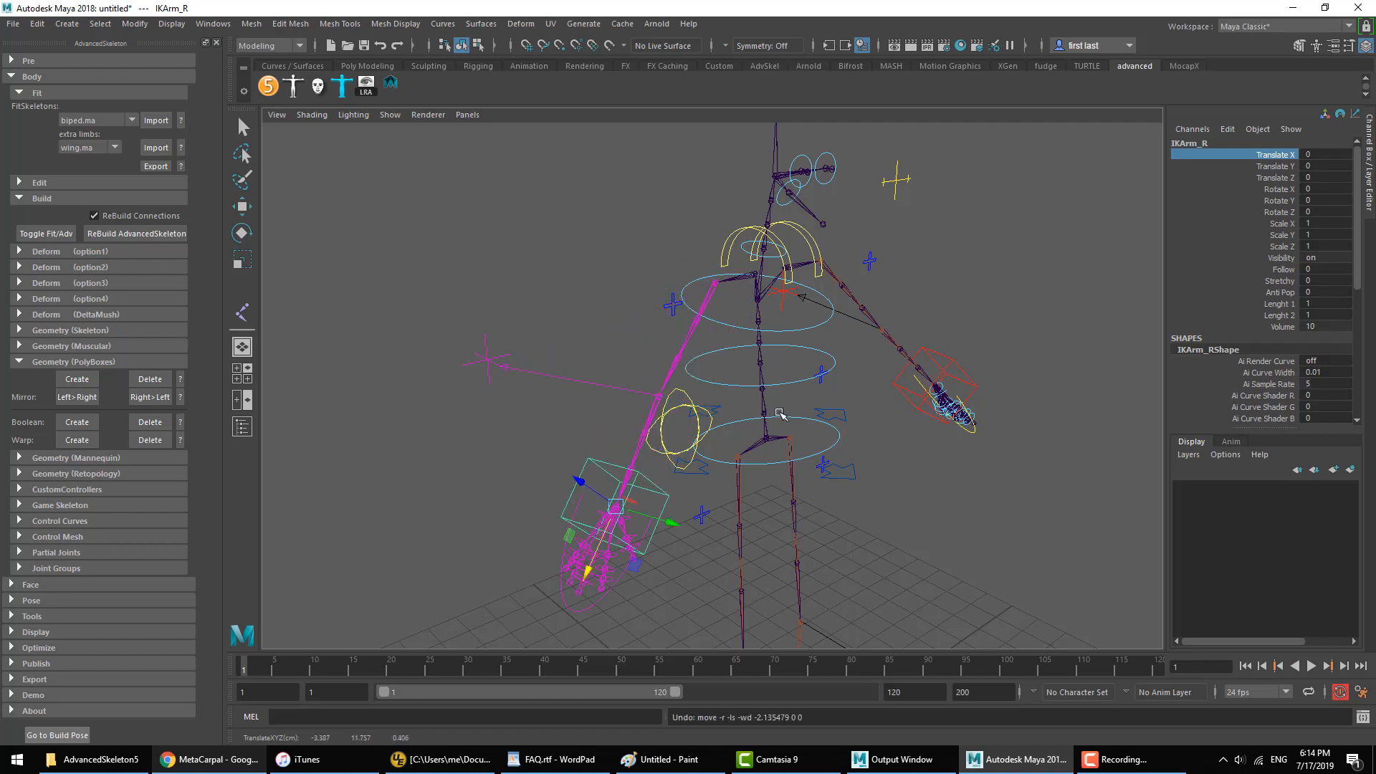
Step: Raise the right arm's IK controller along world Y to about -1.92, 0.10 and 1.92 in translation, and clear the selection
alt+drag(780, 415, 771, 377)
alt+middle_drag(774, 377, 797, 403)
alt+drag(797, 404, 728, 396)
alt+middle_drag(728, 396, 816, 404)
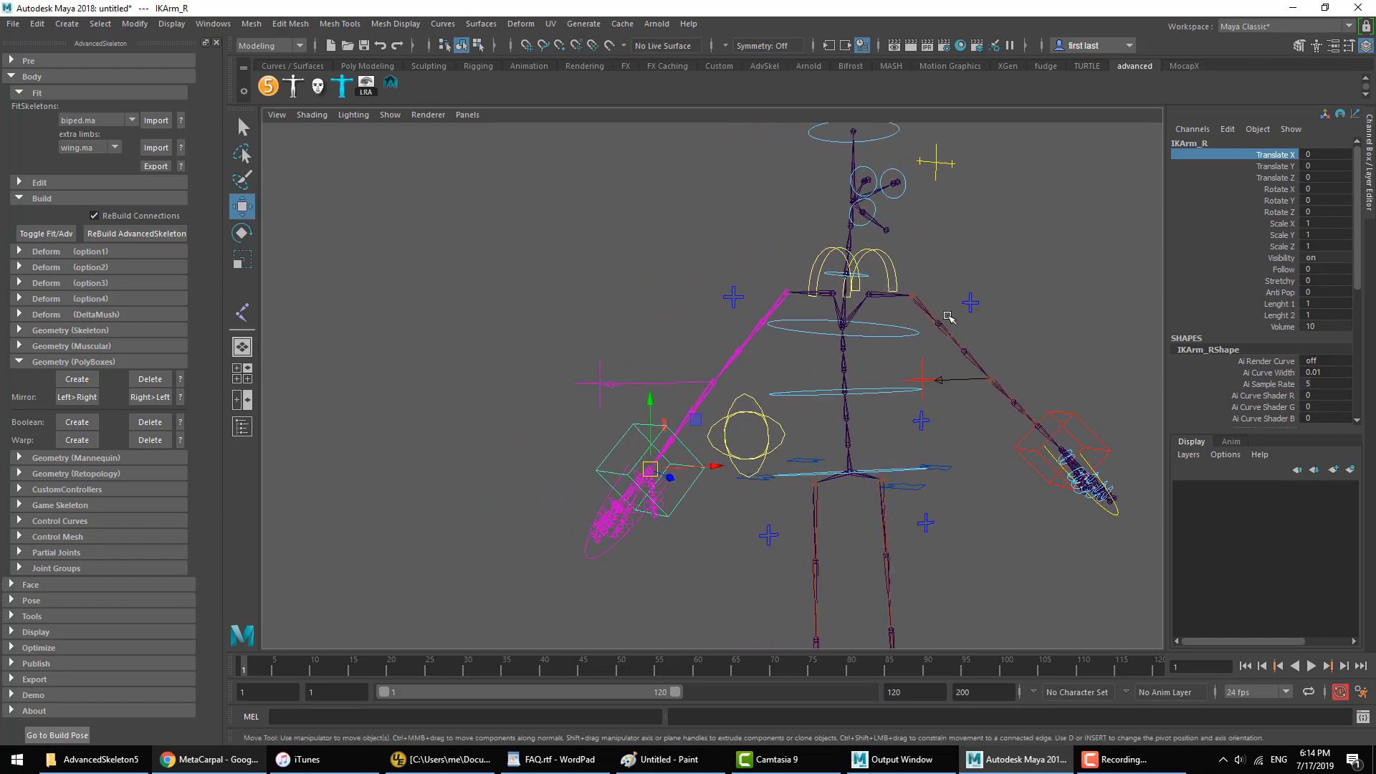
drag(650, 421, 653, 276)
key(ctrl+z)
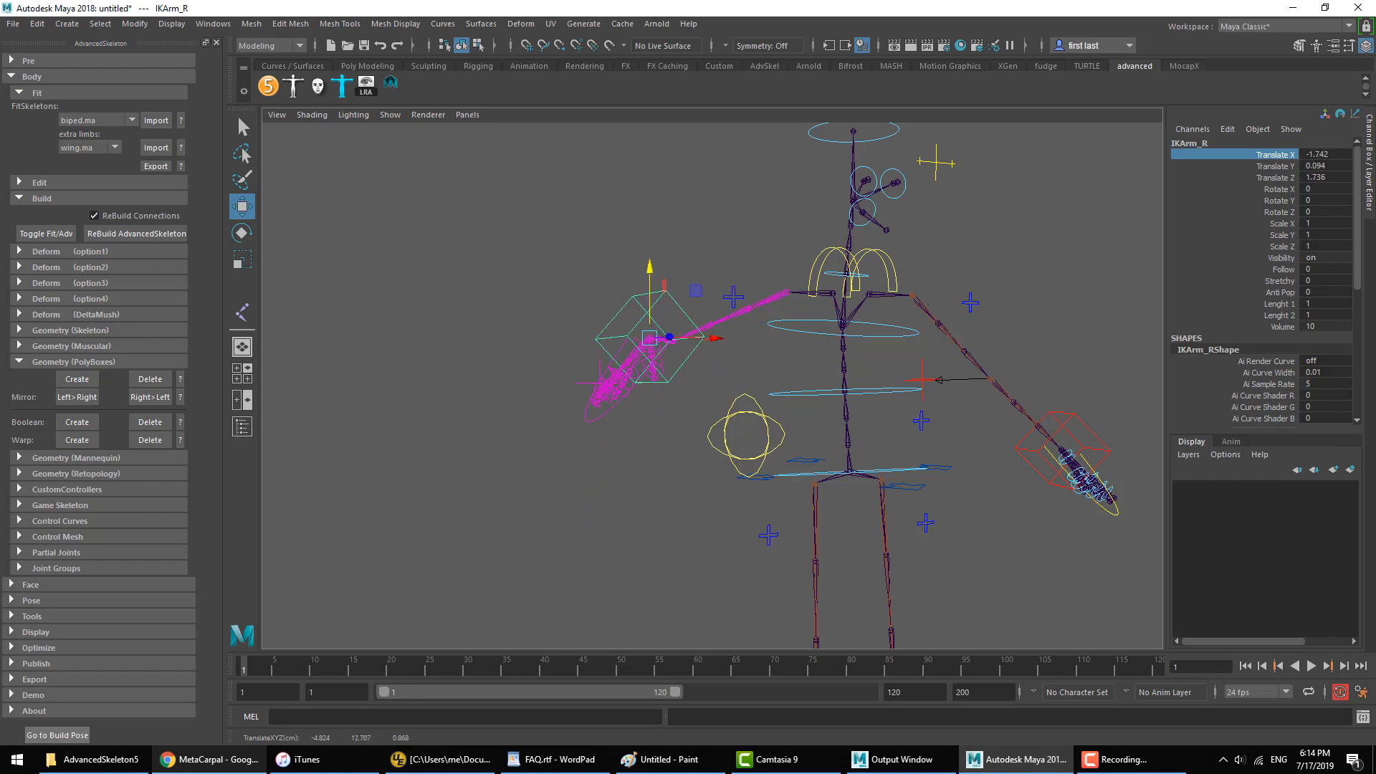
drag(1282, 161, 1248, 194)
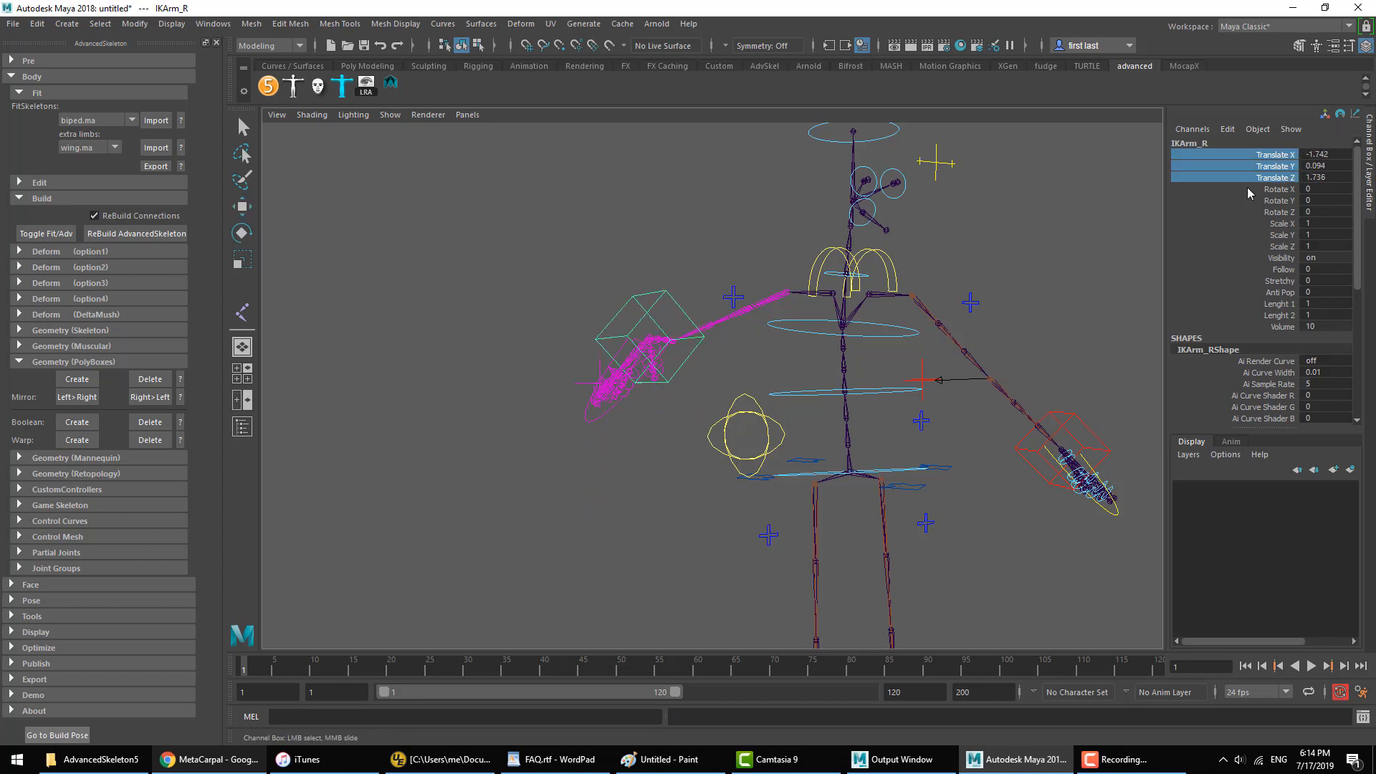
key(w)
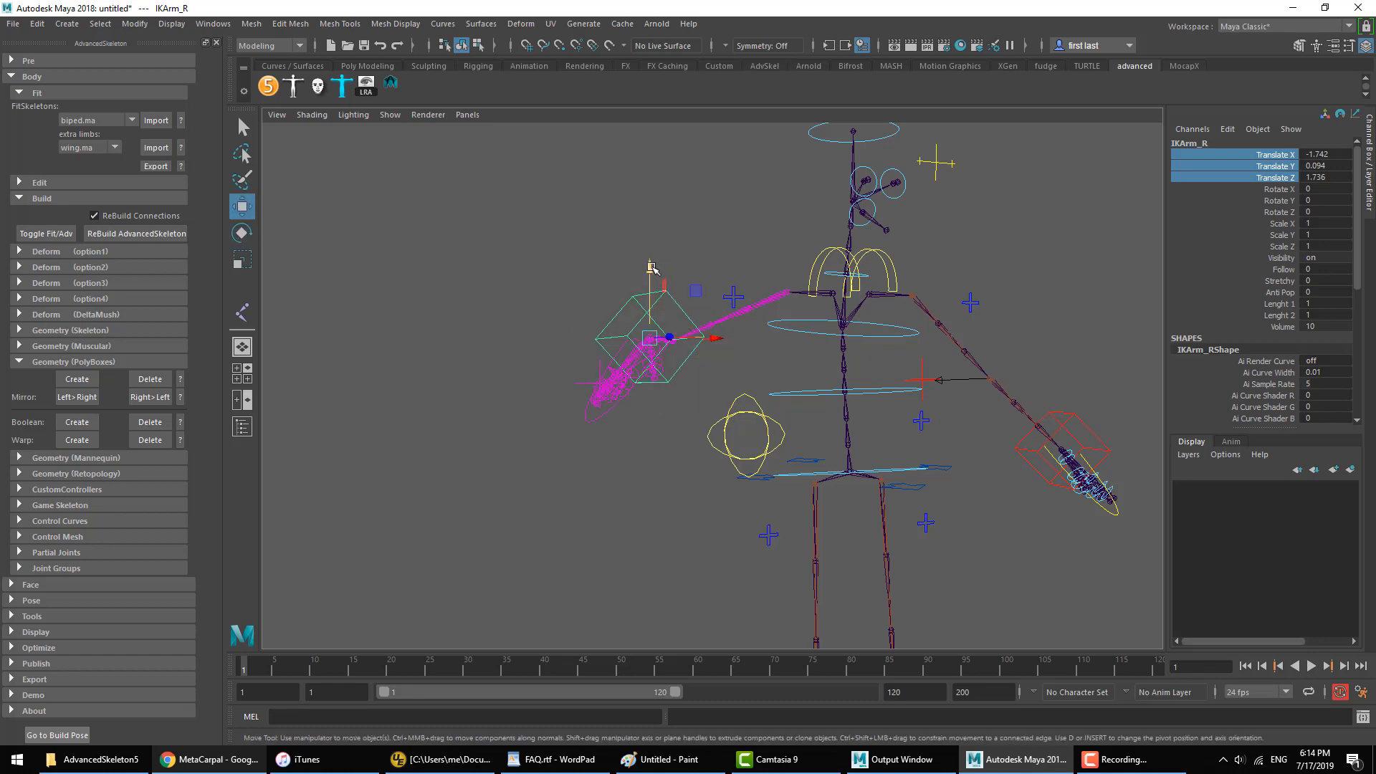
mouse_move(651, 267)
mouse_down()
mouse_move(647, 380)
mouse_move(650, 254)
mouse_up()
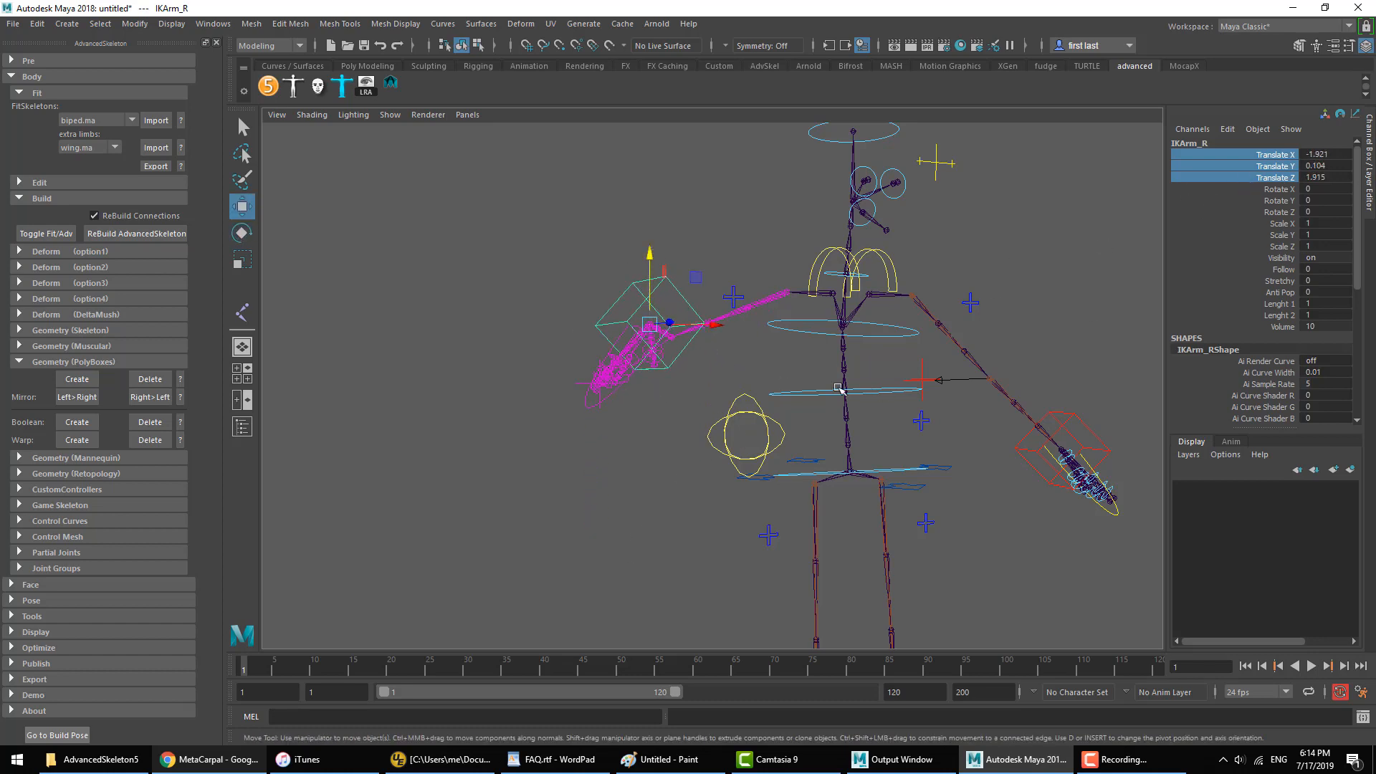
drag(663, 263, 656, 364)
alt+right_drag(656, 363, 789, 371)
click(789, 371)
Step: Rotate and lower the control points of the right leg's IK box so its shape lines up with the foot
alt+middle_drag(789, 371, 718, 438)
click(723, 437)
alt+drag(778, 496, 711, 447)
click(709, 444)
click(706, 440)
click(690, 409)
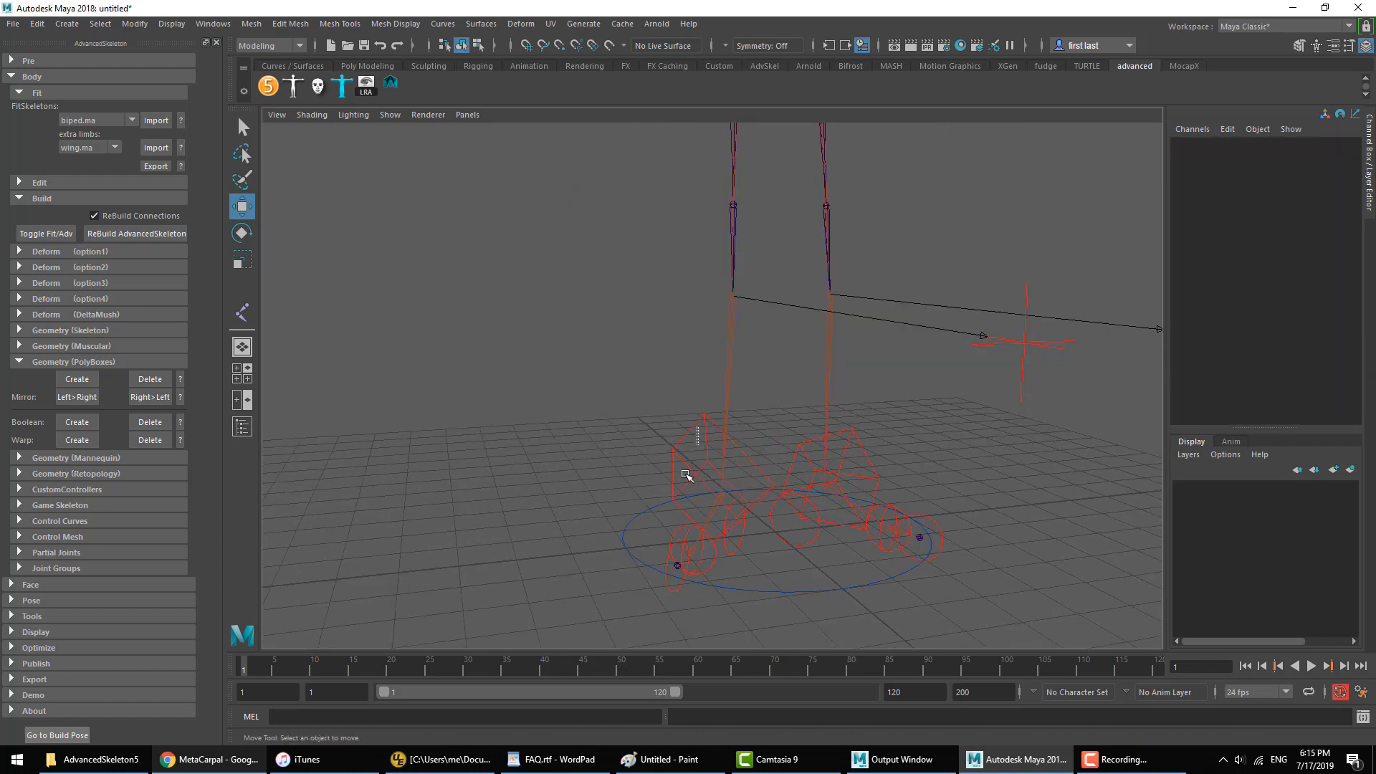
click(683, 465)
key(e)
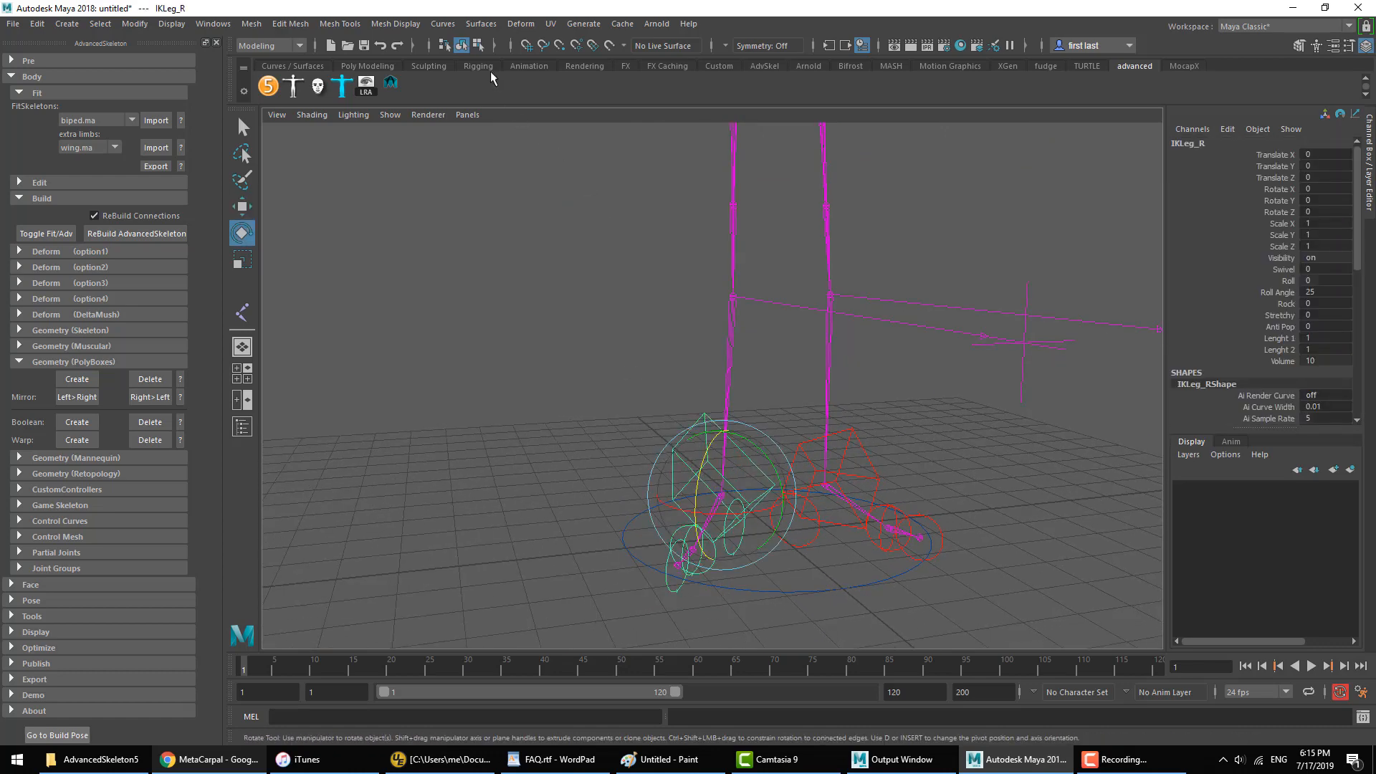
key(Down)
click(478, 46)
drag(939, 298, 591, 574)
drag(729, 530, 777, 464)
mouse_move(711, 494)
mouse_down()
mouse_move(724, 439)
mouse_move(716, 505)
mouse_up()
key(w)
key(e)
key(w)
Step: Mirror the control curves from right to left, going to the build pose first, and return to object selection
click(59, 521)
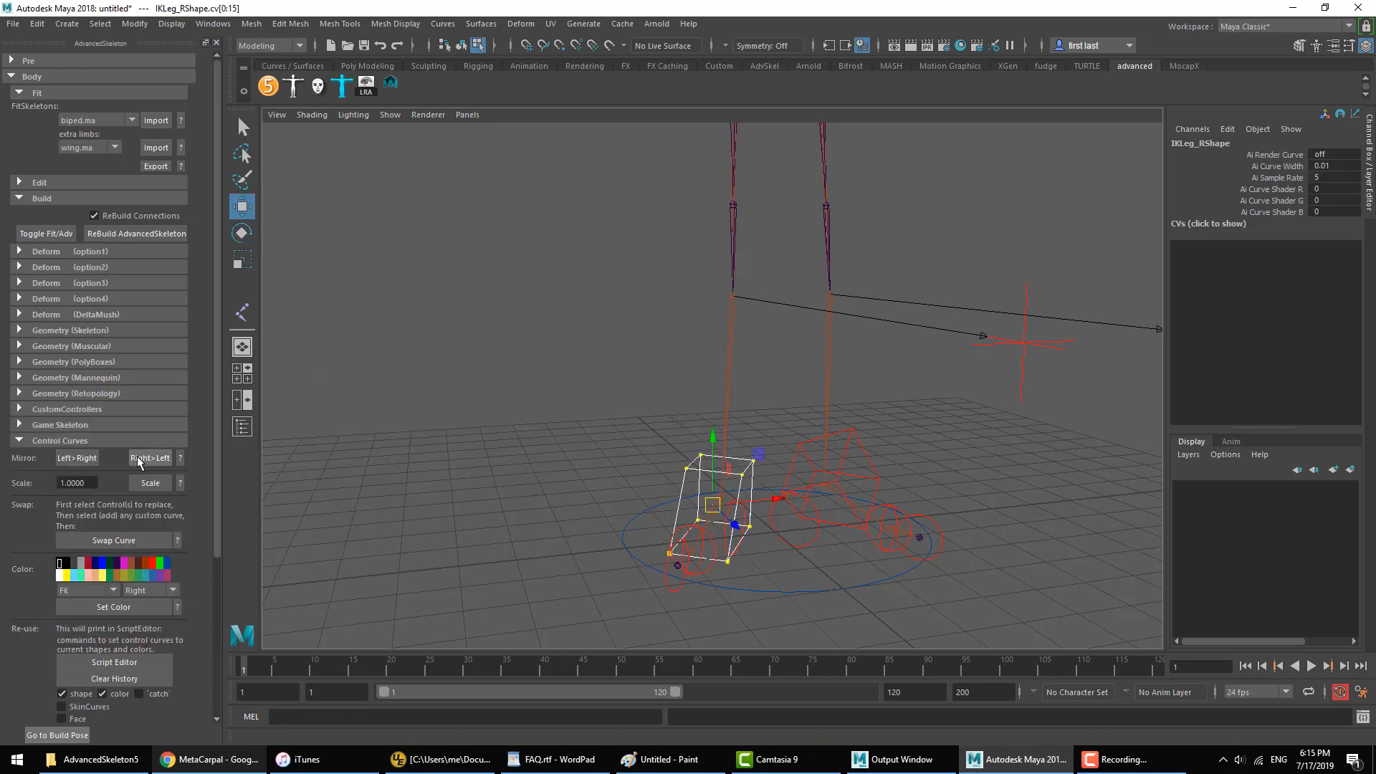
click(150, 457)
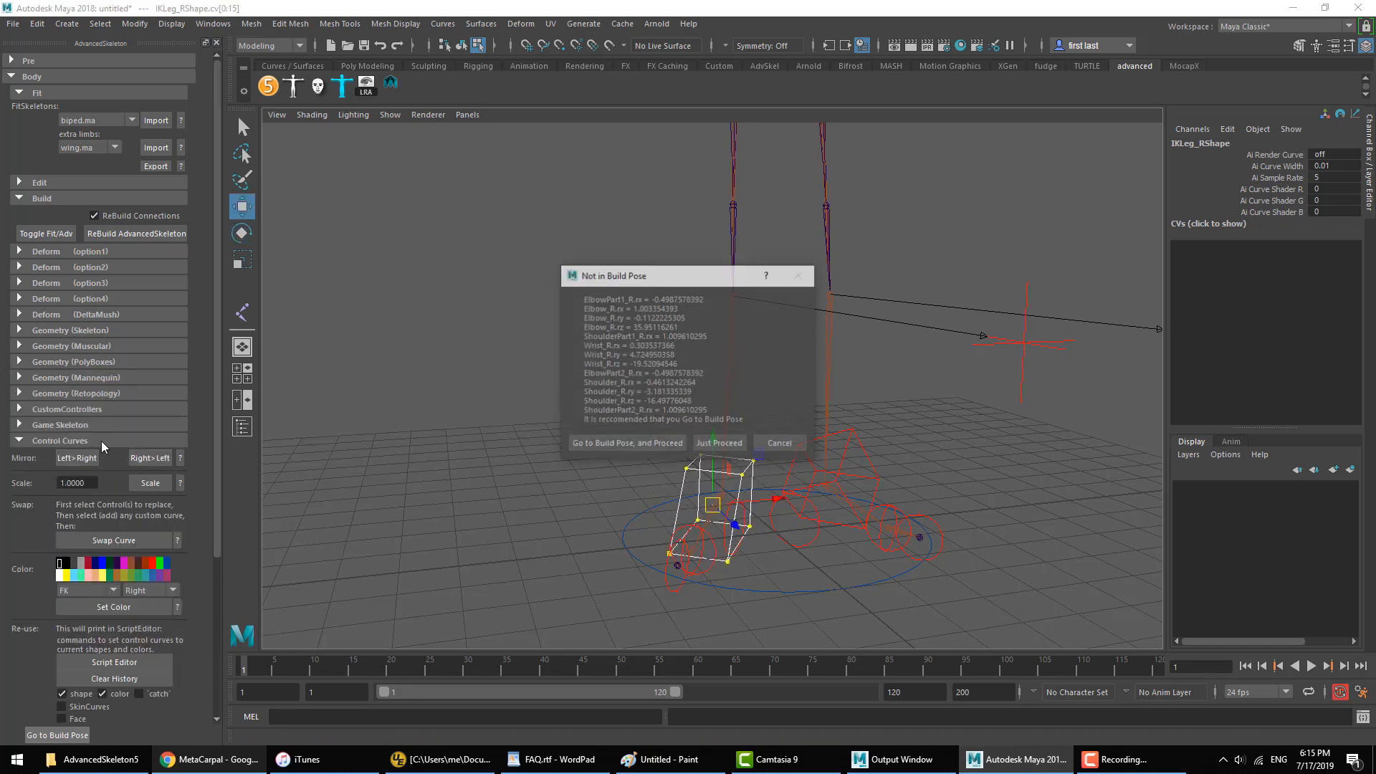
click(600, 445)
key(F8)
Step: Examine the Translate X and Translate Y axis directions of the right leg's IK controller against the foot, and clear the selection
alt+drag(827, 464, 800, 502)
alt+middle_drag(800, 487, 815, 427)
mouse_move(816, 427)
alt+mouse_down()
mouse_move(755, 407)
mouse_move(808, 419)
alt+mouse_up()
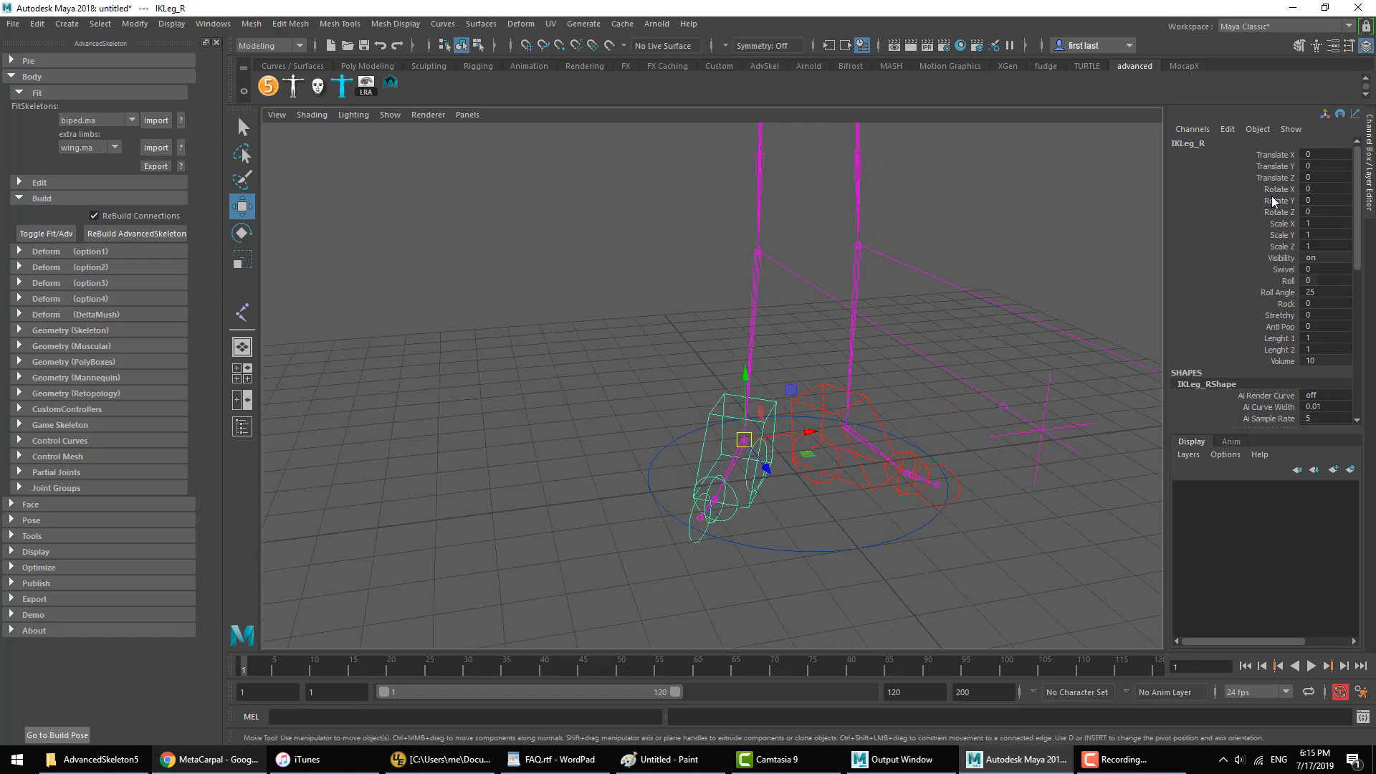
click(1272, 156)
alt+drag(1083, 269, 869, 341)
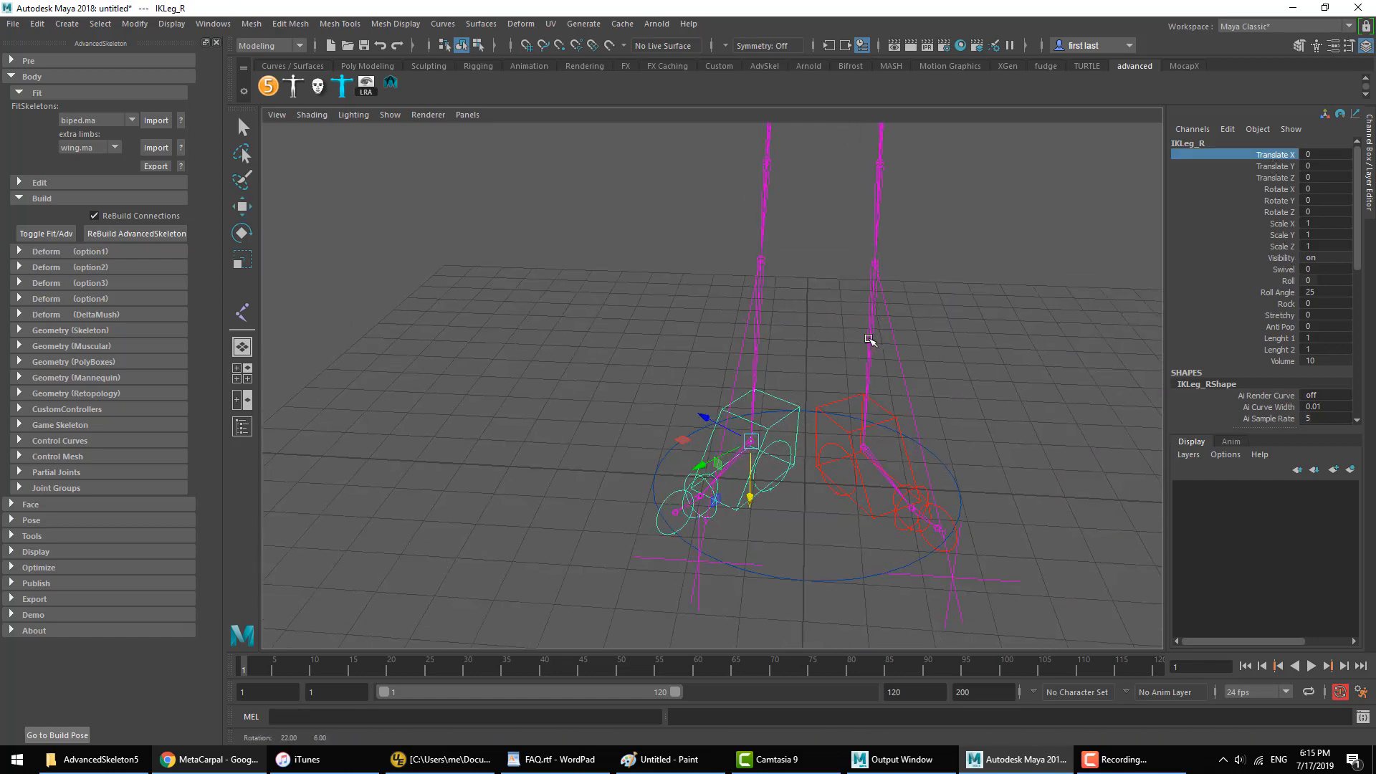
click(1275, 166)
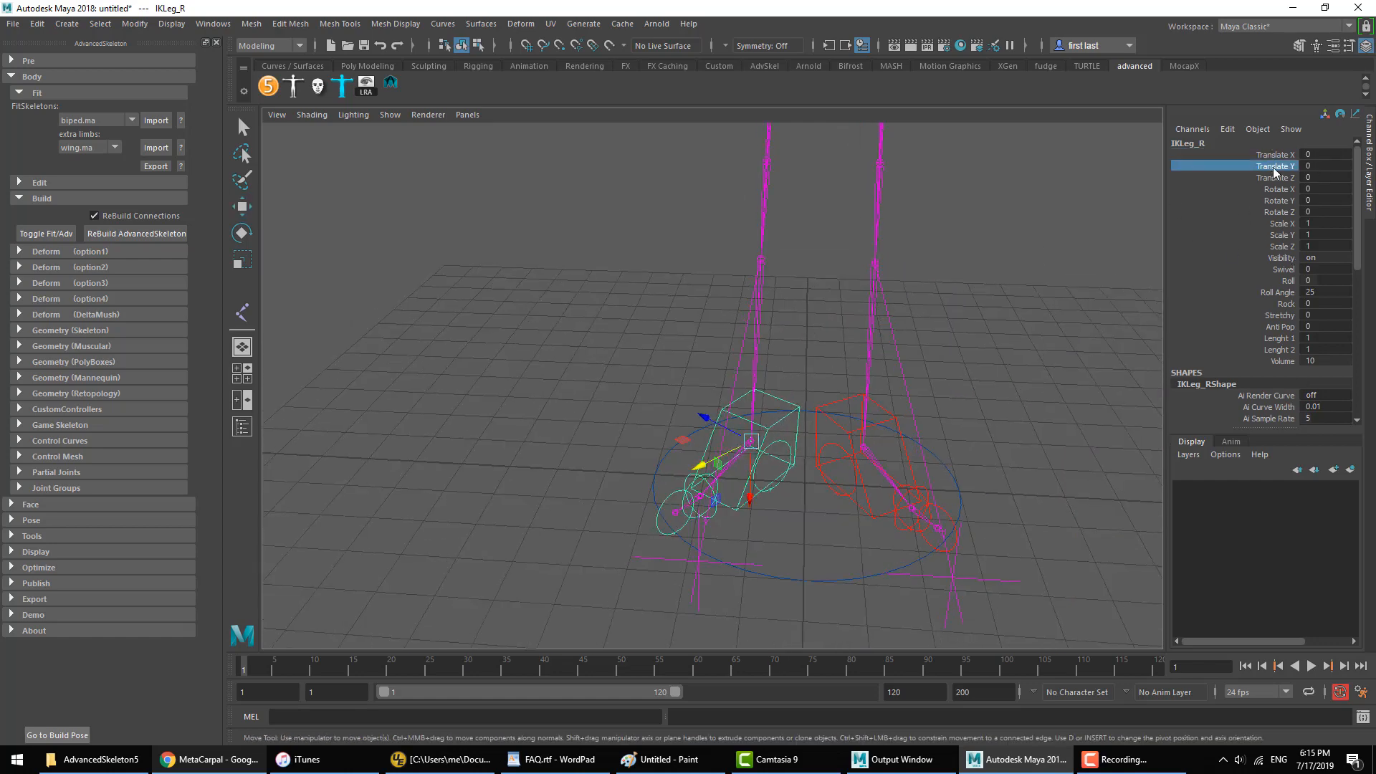
alt+drag(1039, 301, 652, 477)
click(830, 445)
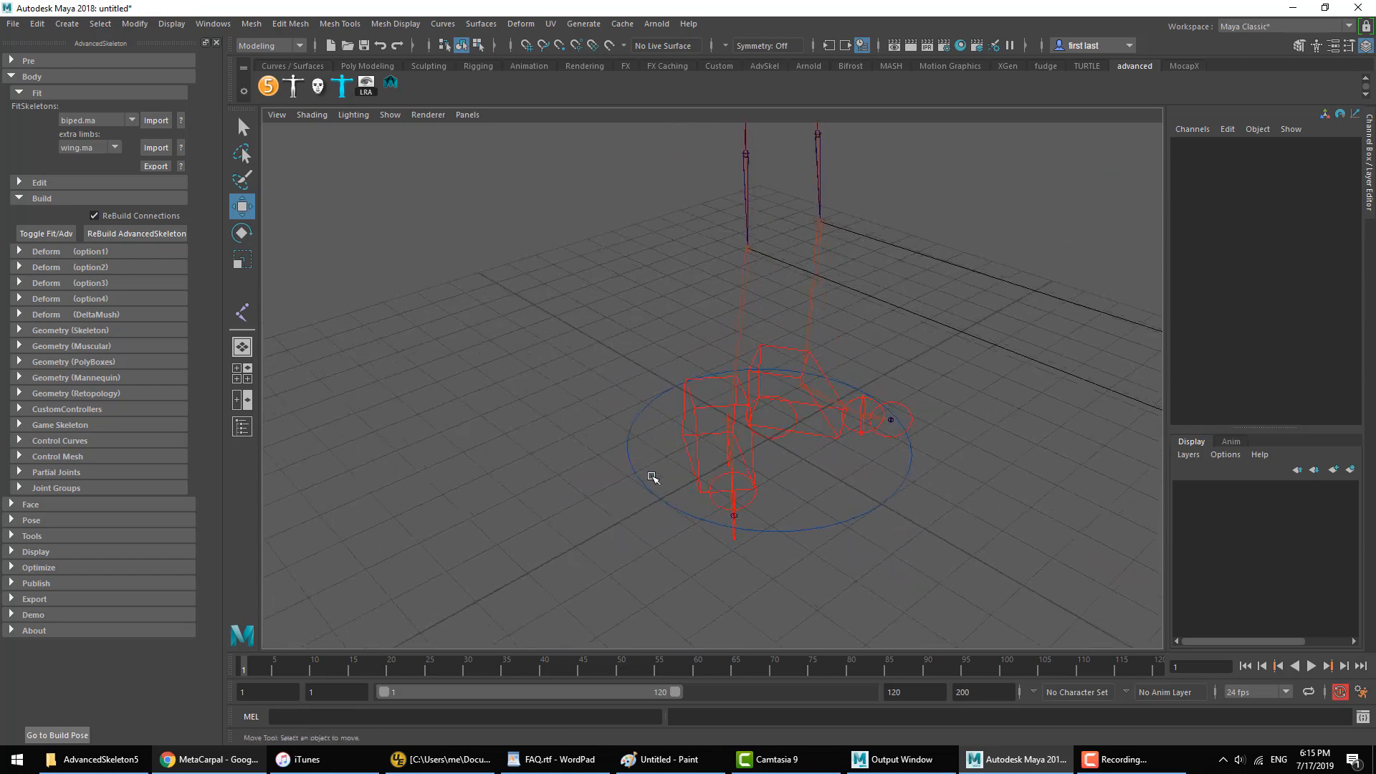
alt+drag(738, 453, 788, 394)
Step: Switch to FAQ.rtf in WordPad and highlight the question "Where is the help documentation?"
click(566, 759)
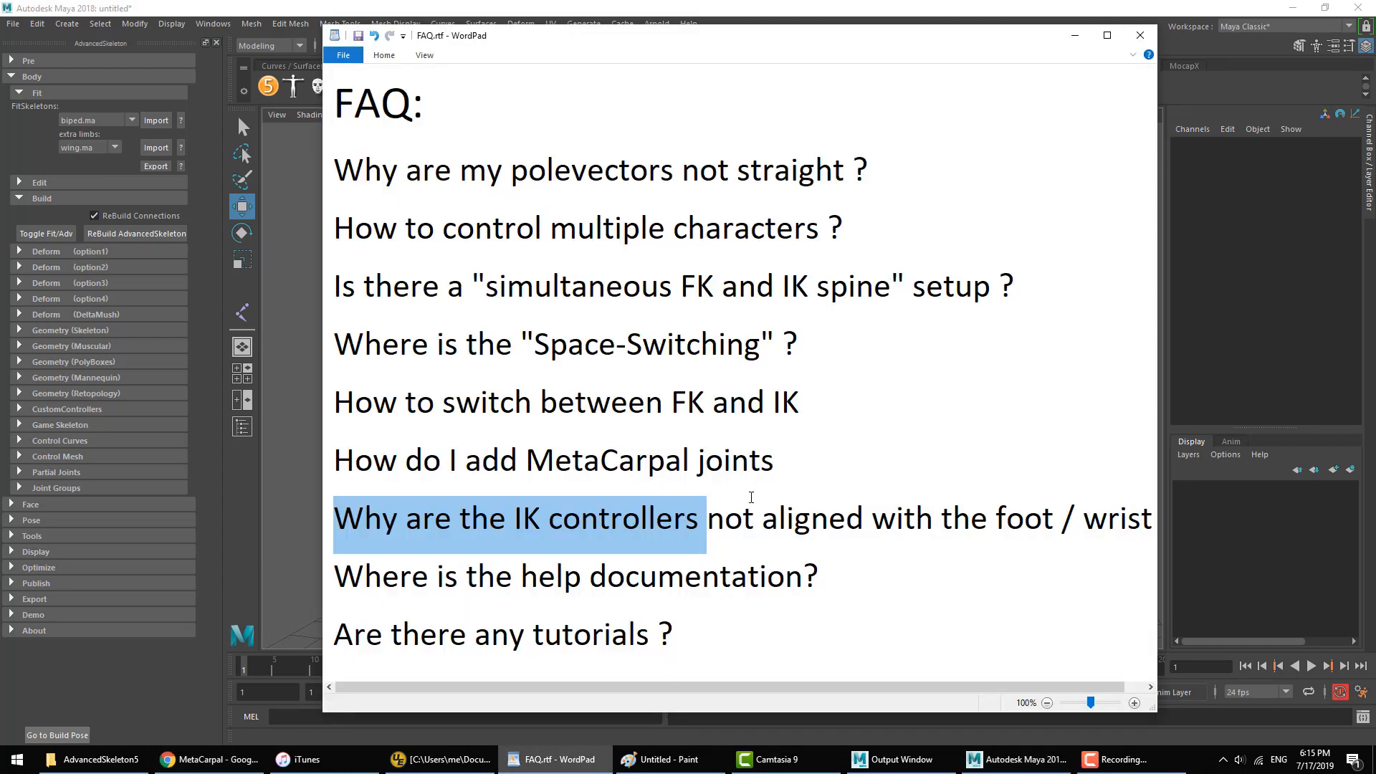
click(517, 459)
drag(459, 523, 683, 524)
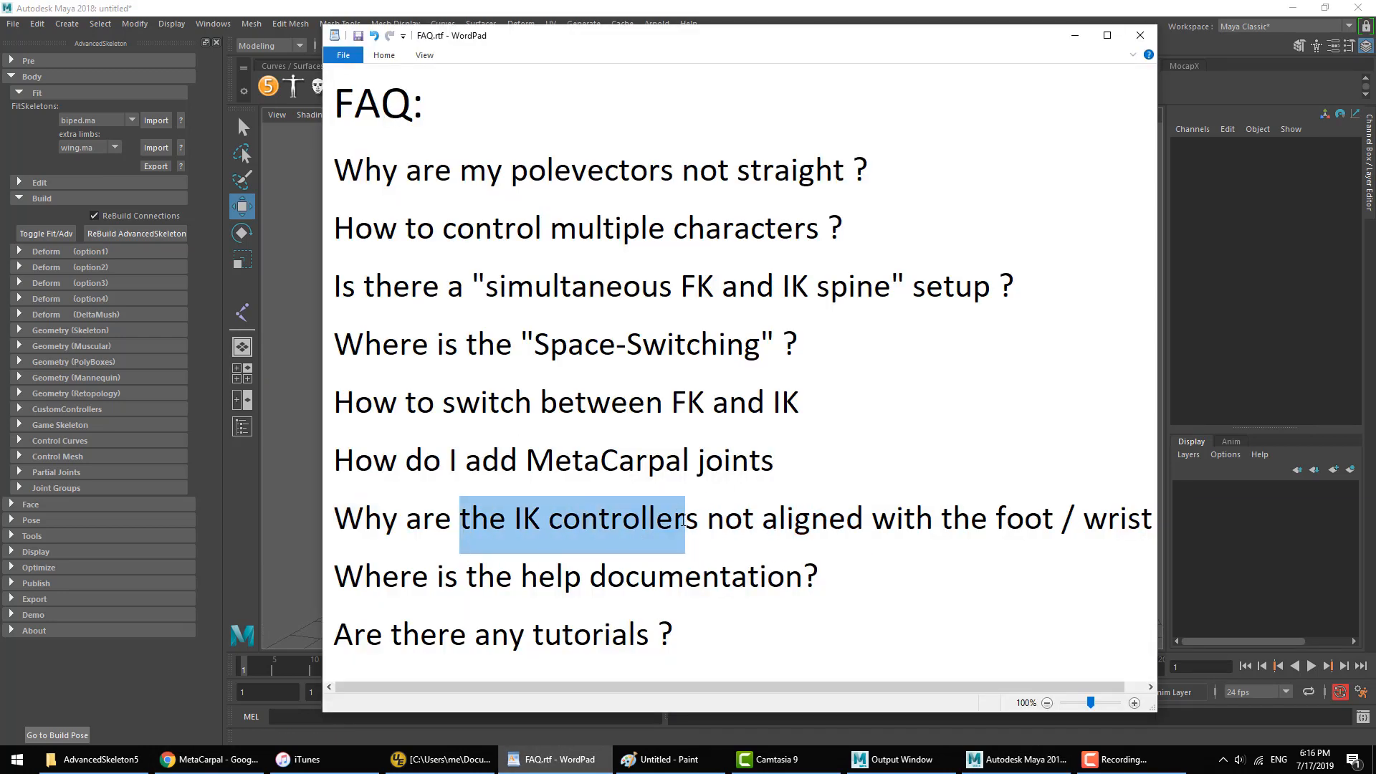
click(683, 523)
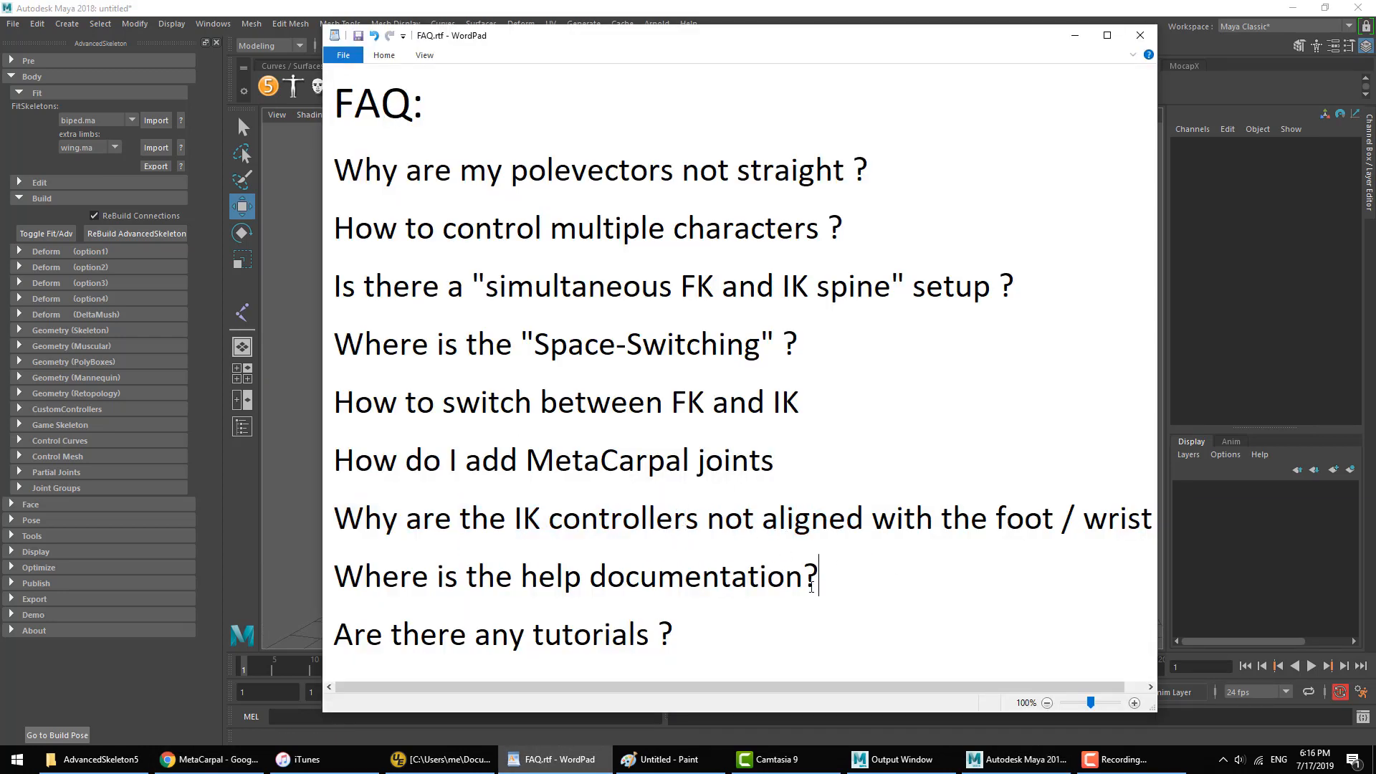
drag(811, 586, 382, 602)
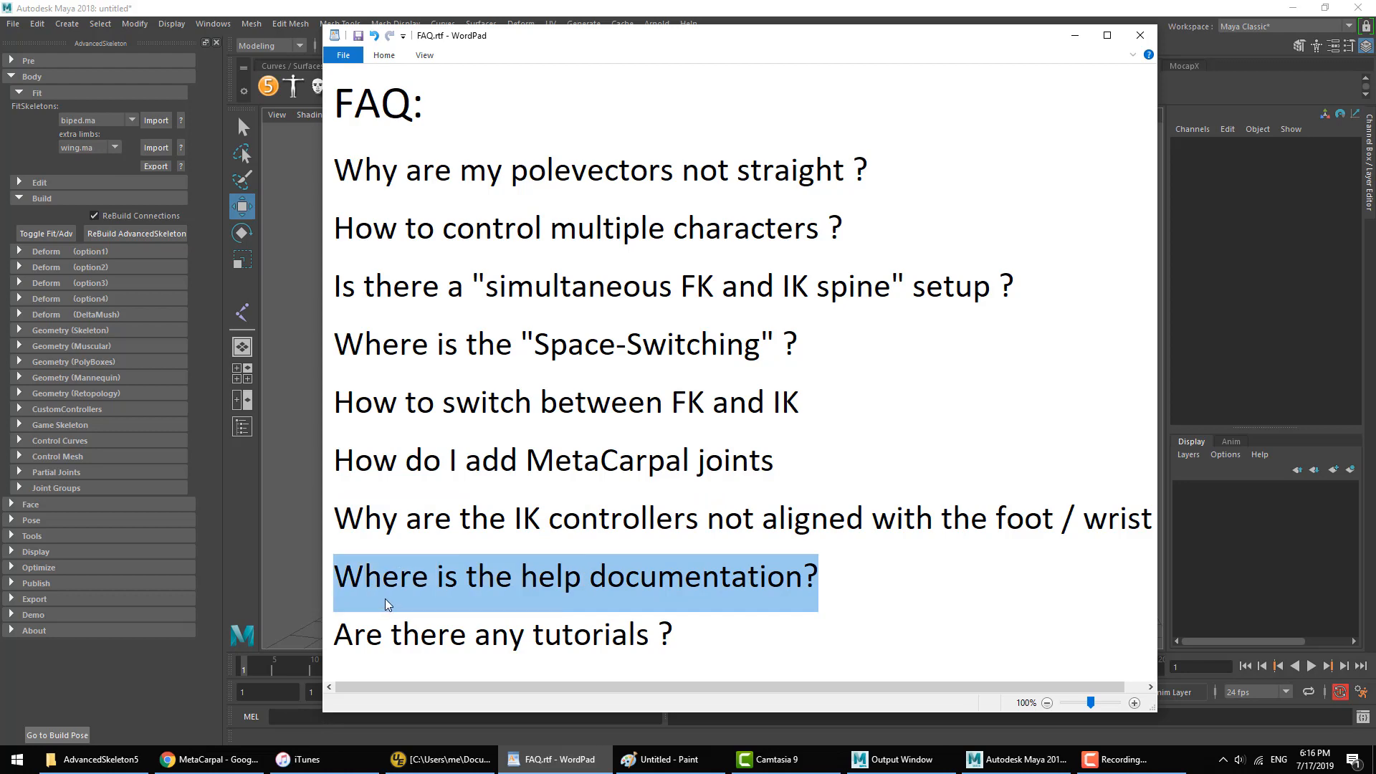
Step: Switch back to Maya and look through AdvancedSkeleton's Body, Pose, Face and Edit sections for their help buttons
click(450, 10)
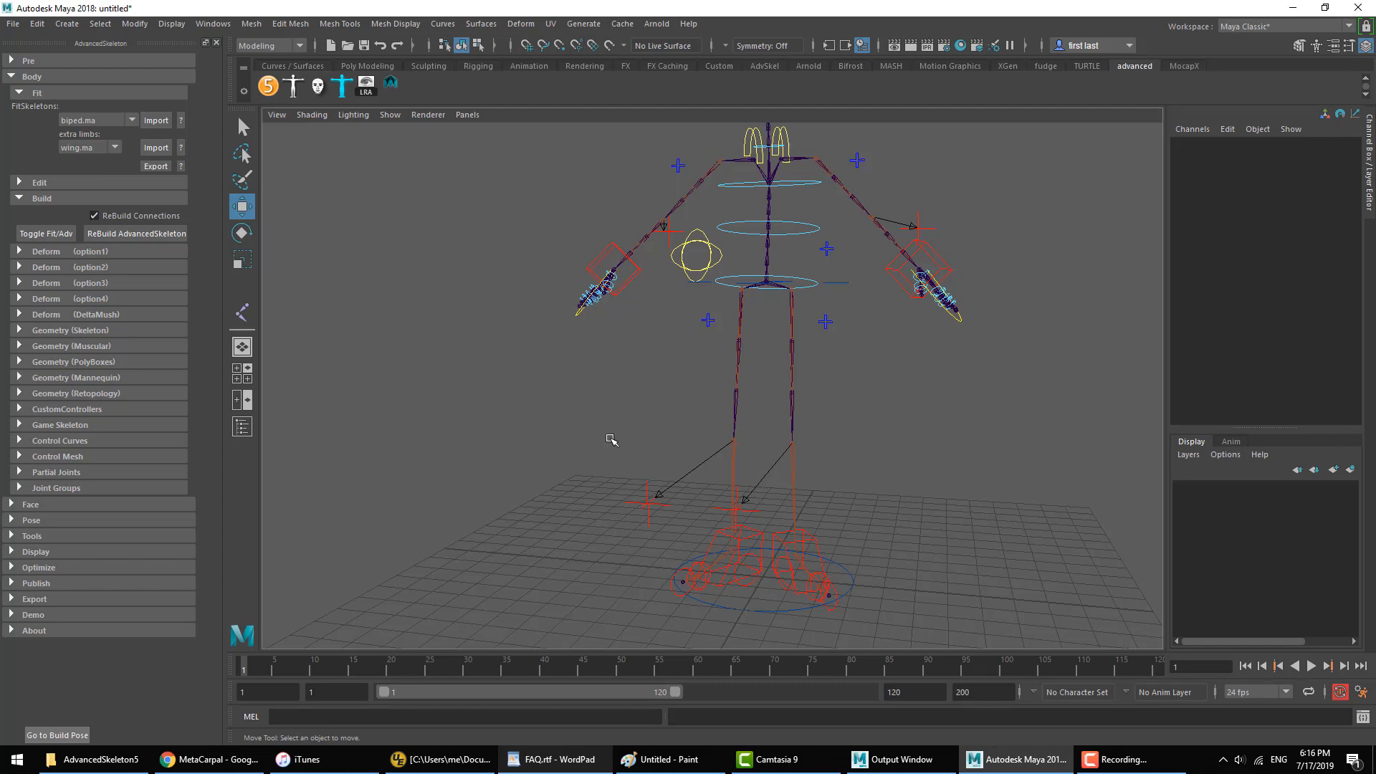
click(57, 200)
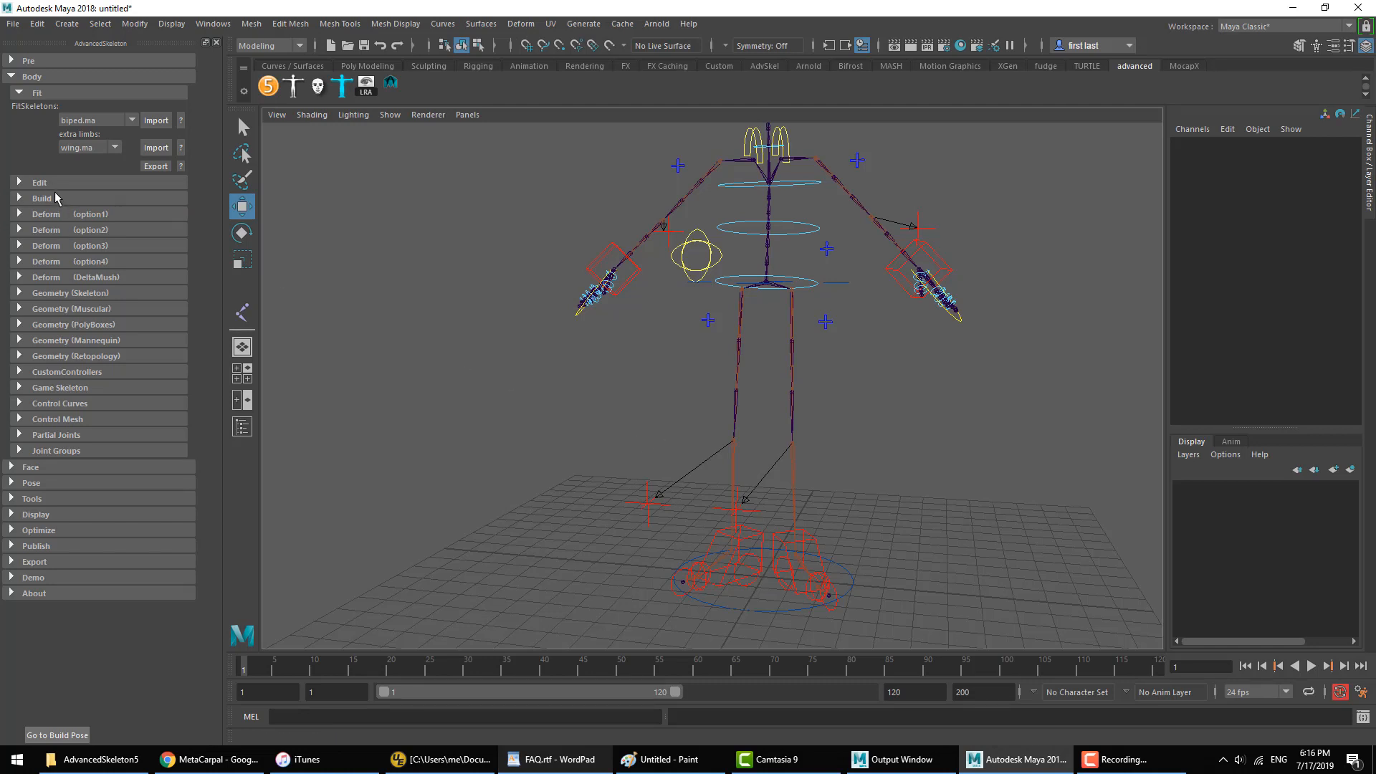
click(44, 96)
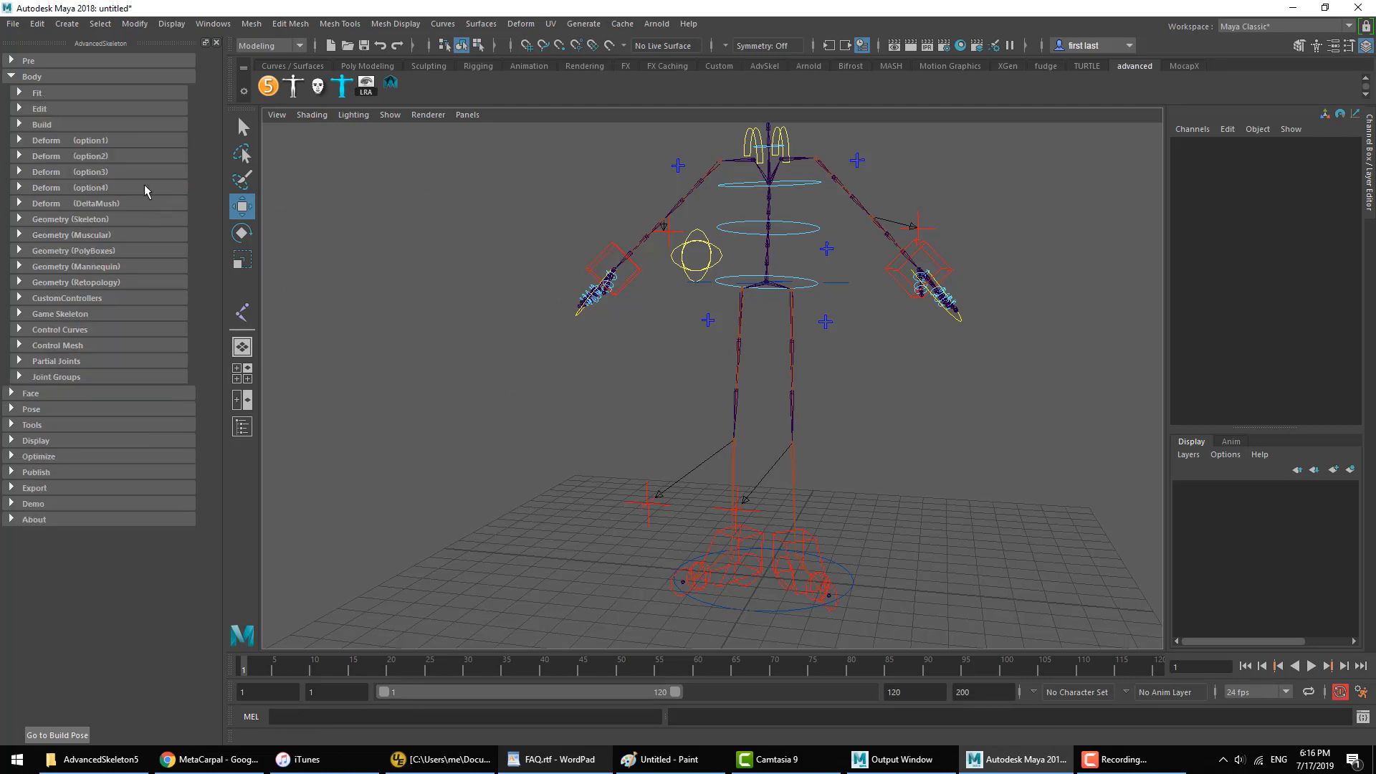
click(43, 76)
click(43, 108)
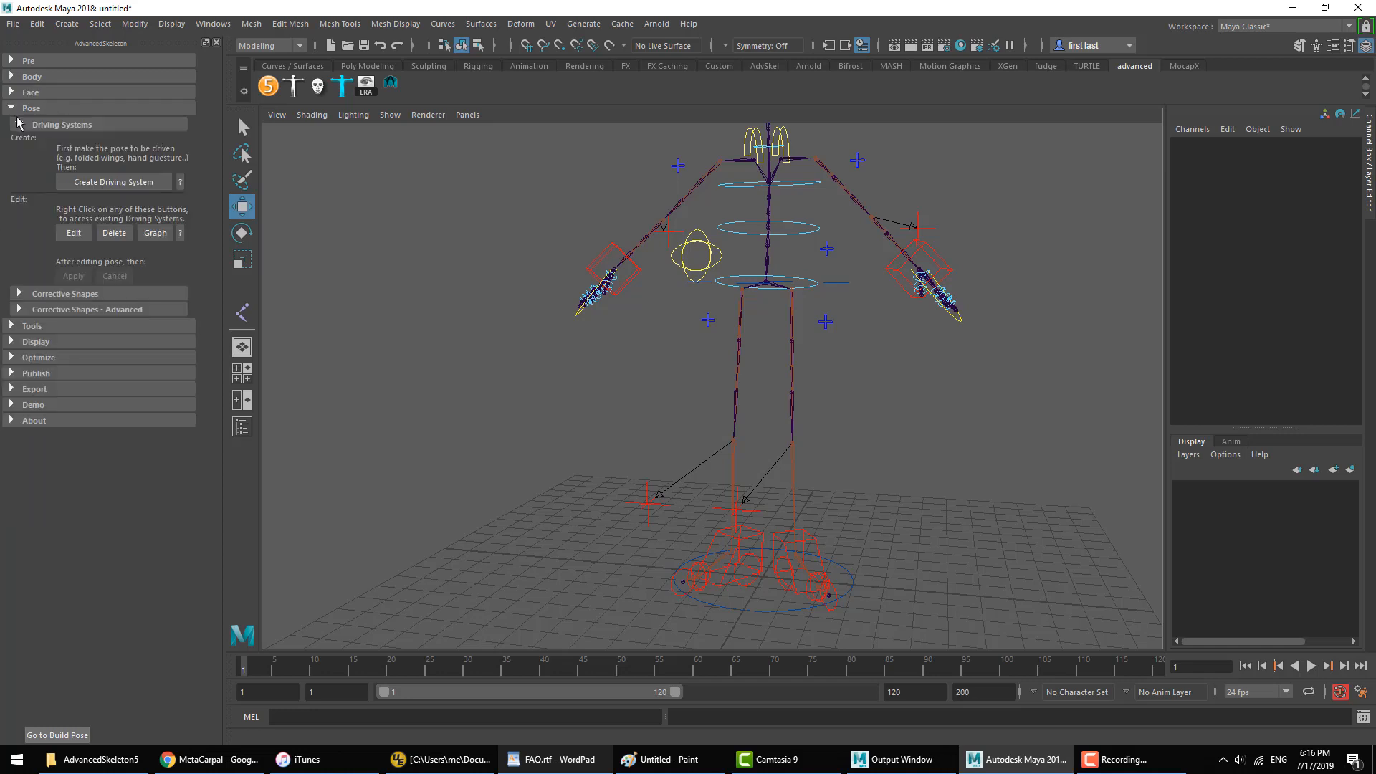
click(28, 96)
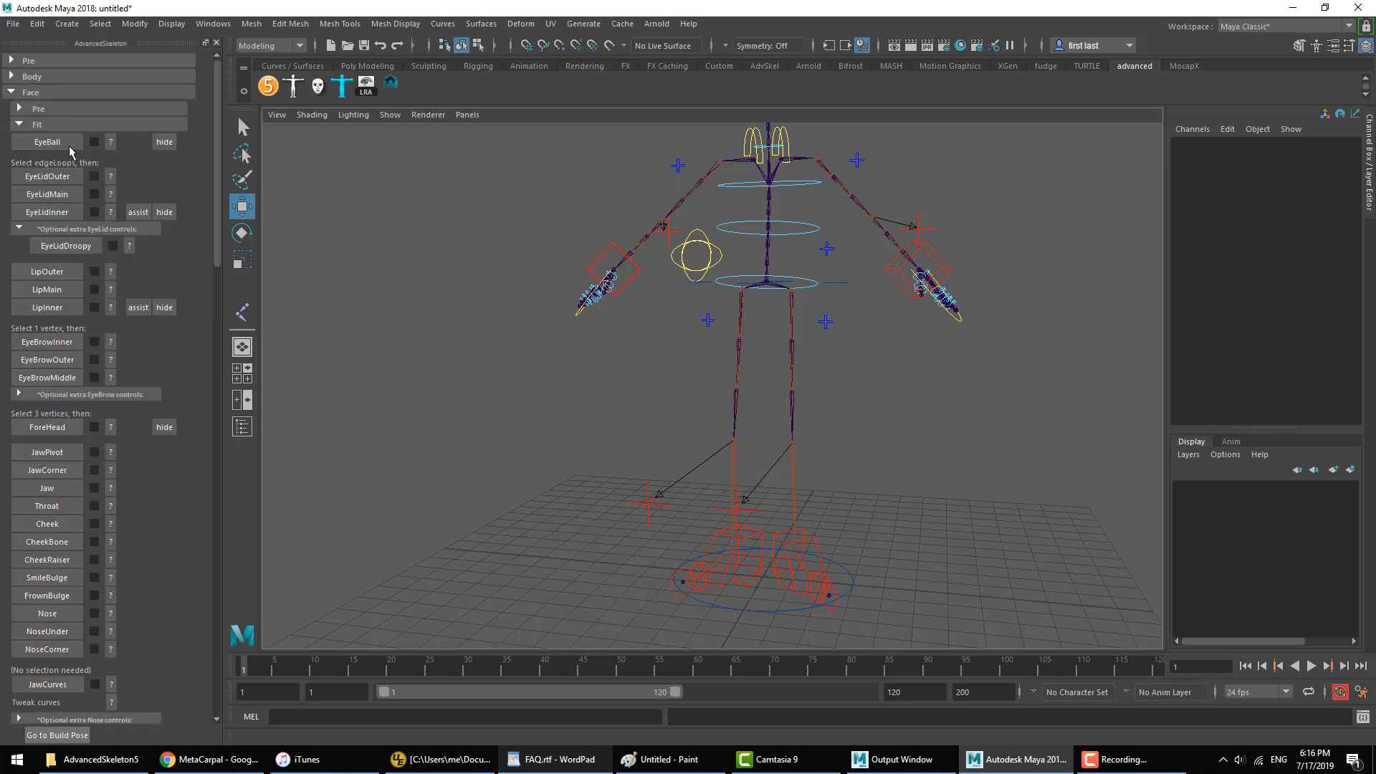
click(29, 125)
click(31, 94)
click(33, 76)
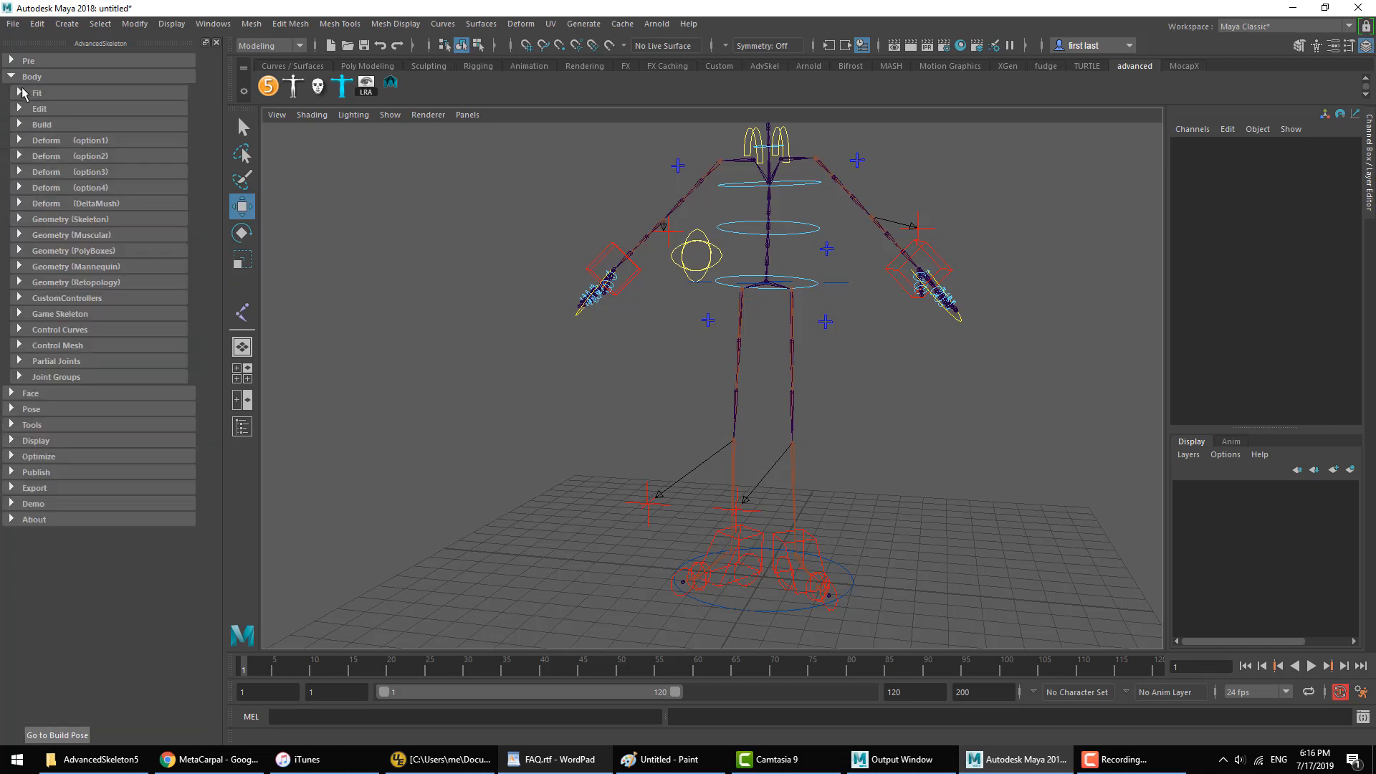
click(39, 109)
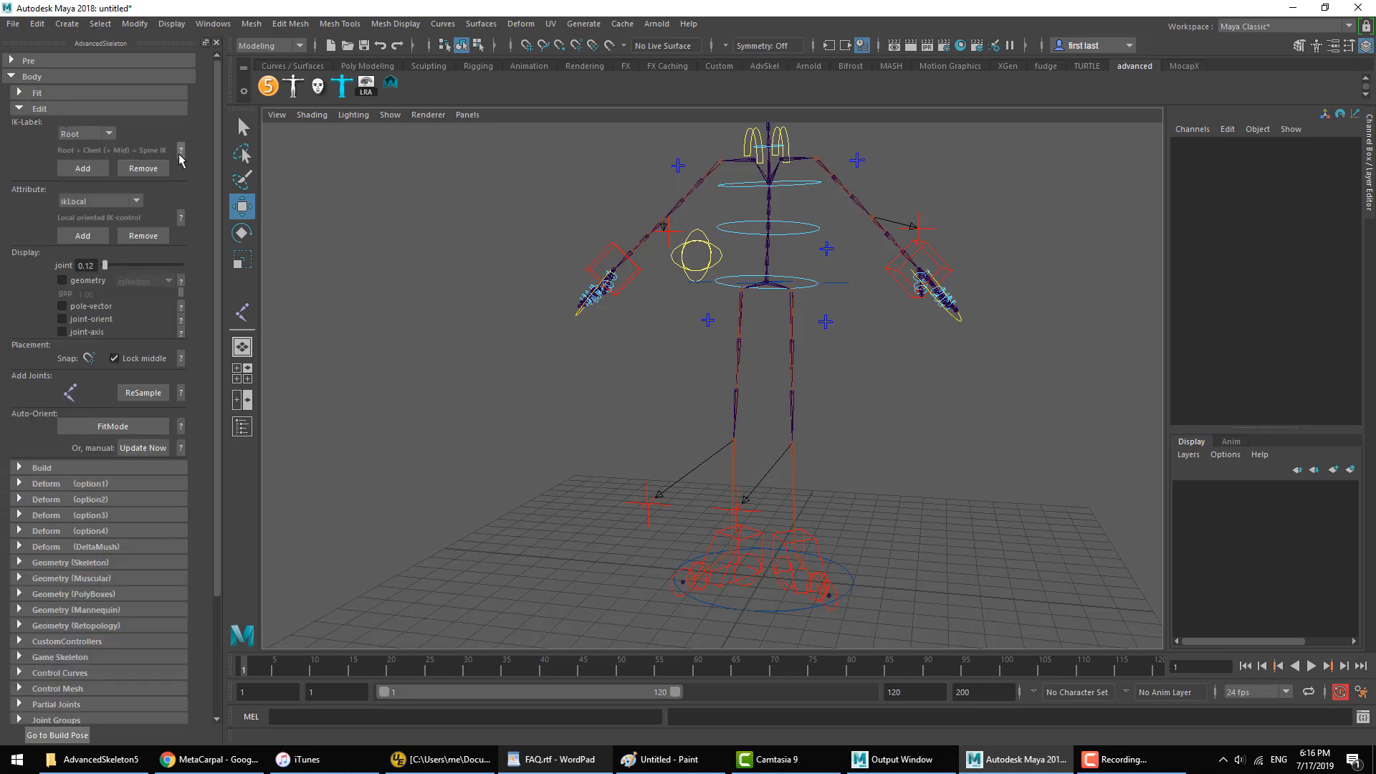
click(47, 111)
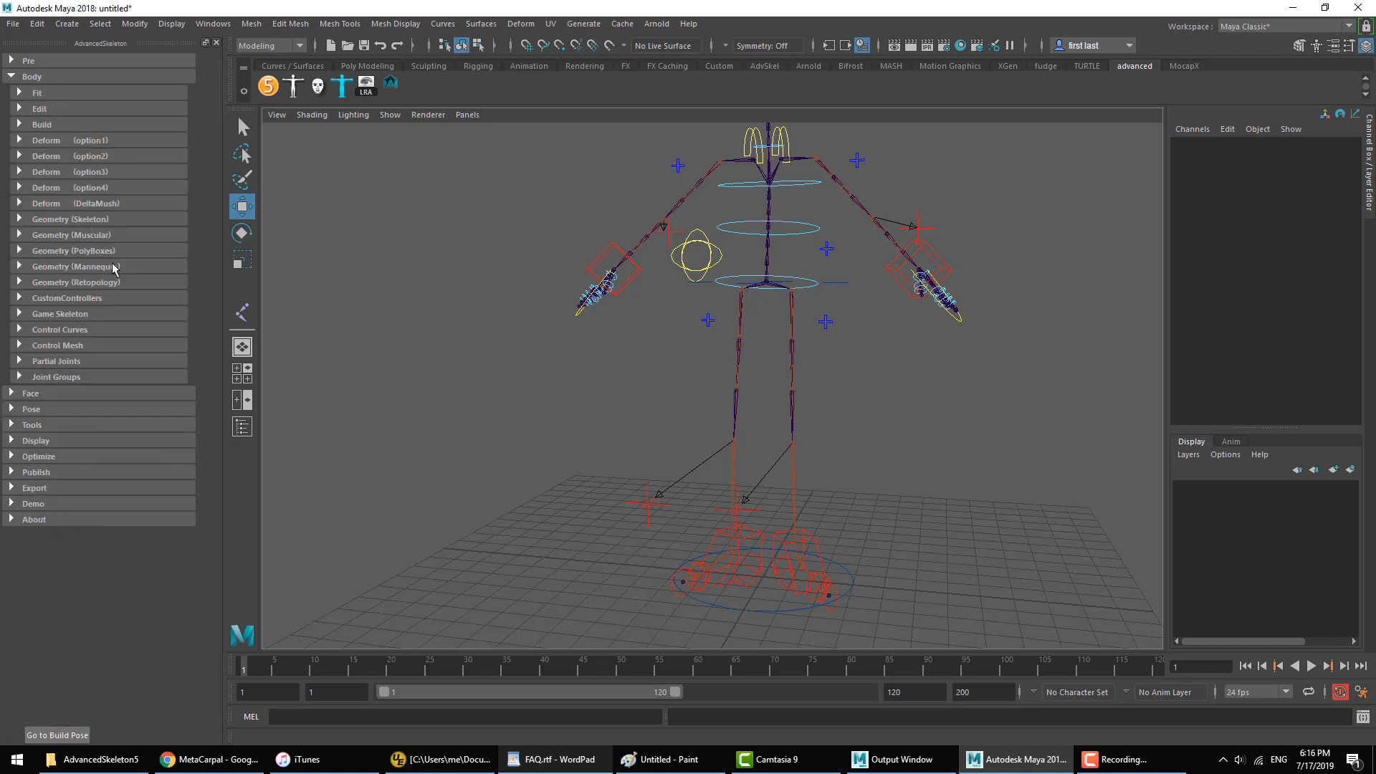
Step: Expand CustomControllers and view the help pages for the cluster control, the SoftMod control and adding an influenced object
click(66, 298)
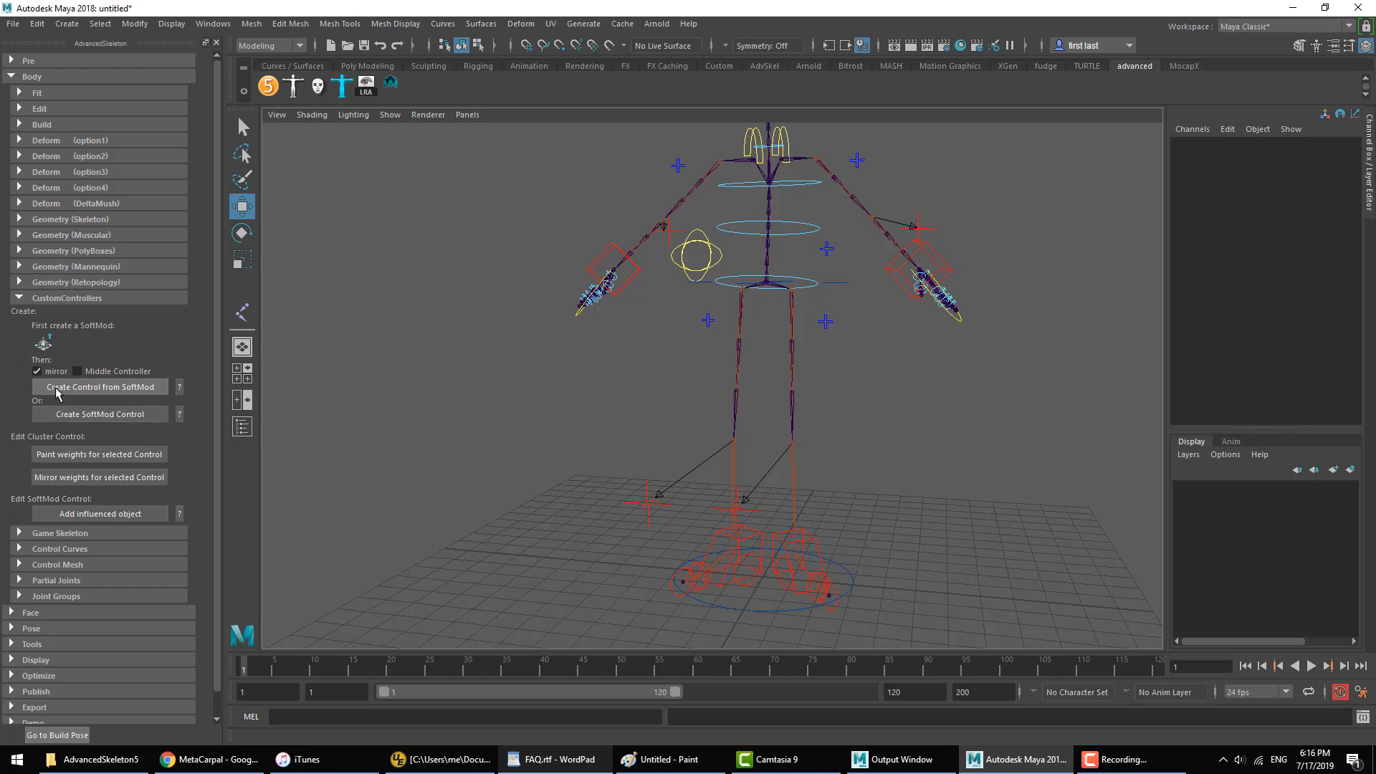
click(180, 387)
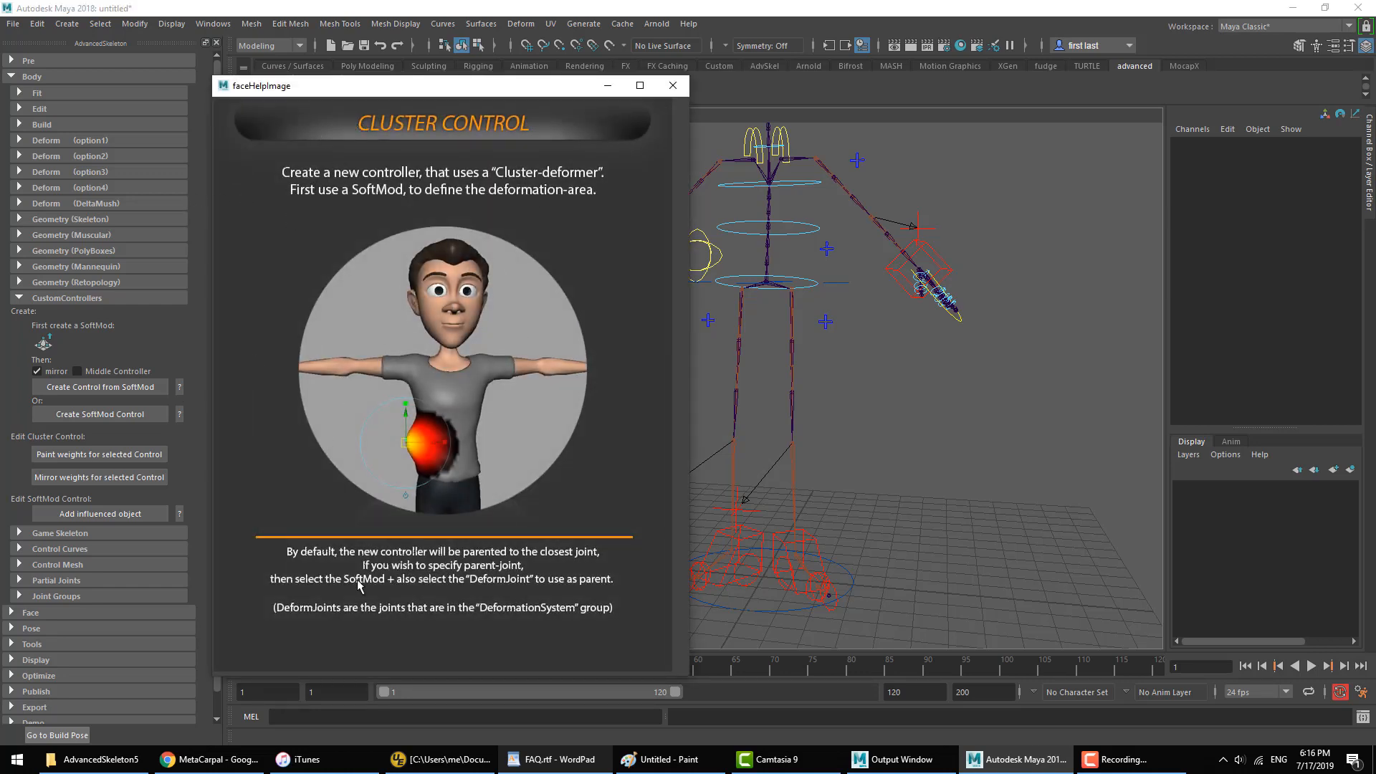
click(178, 413)
click(180, 388)
click(180, 415)
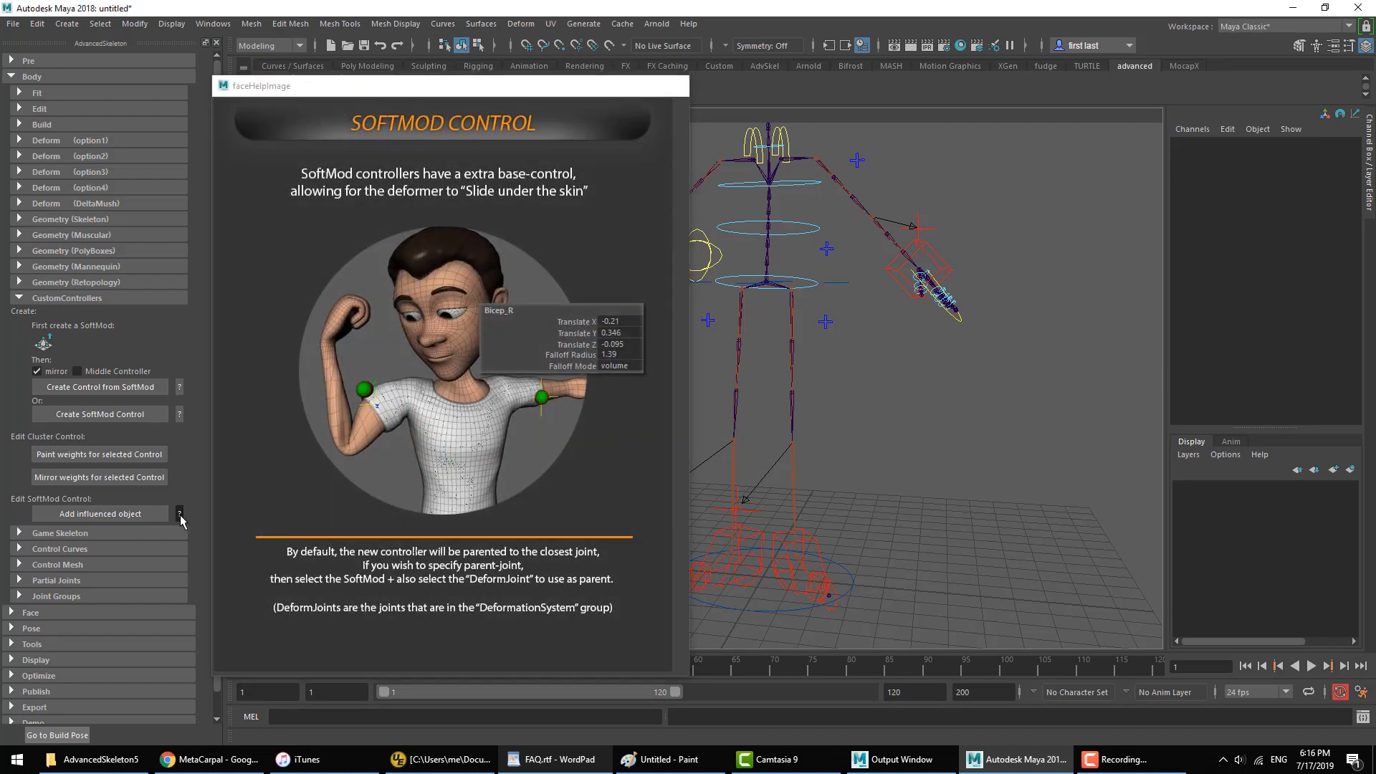
click(180, 514)
Step: Expand Tools, view the SelectorDesigner help and follow its video link, and view the PoserDesigner and WalkDesigner help pages
click(84, 302)
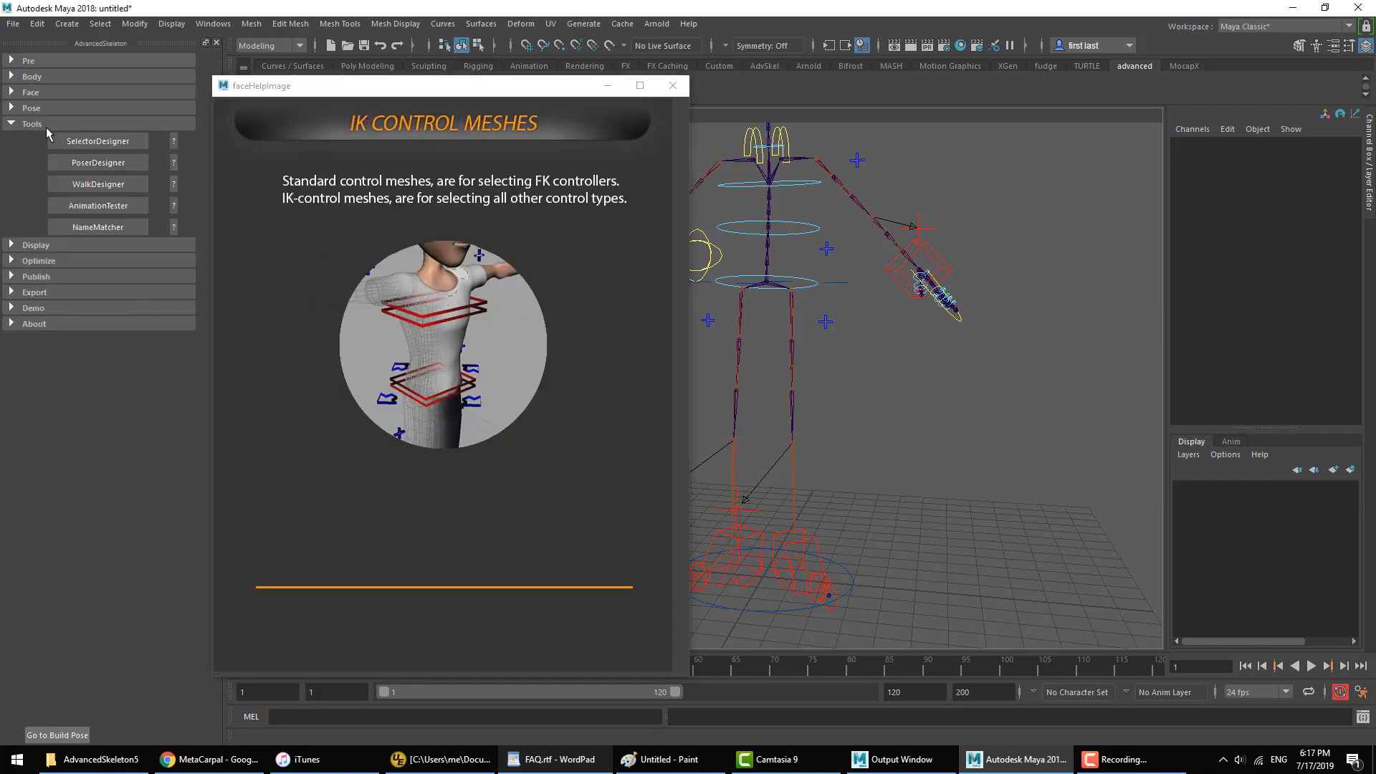
click(173, 141)
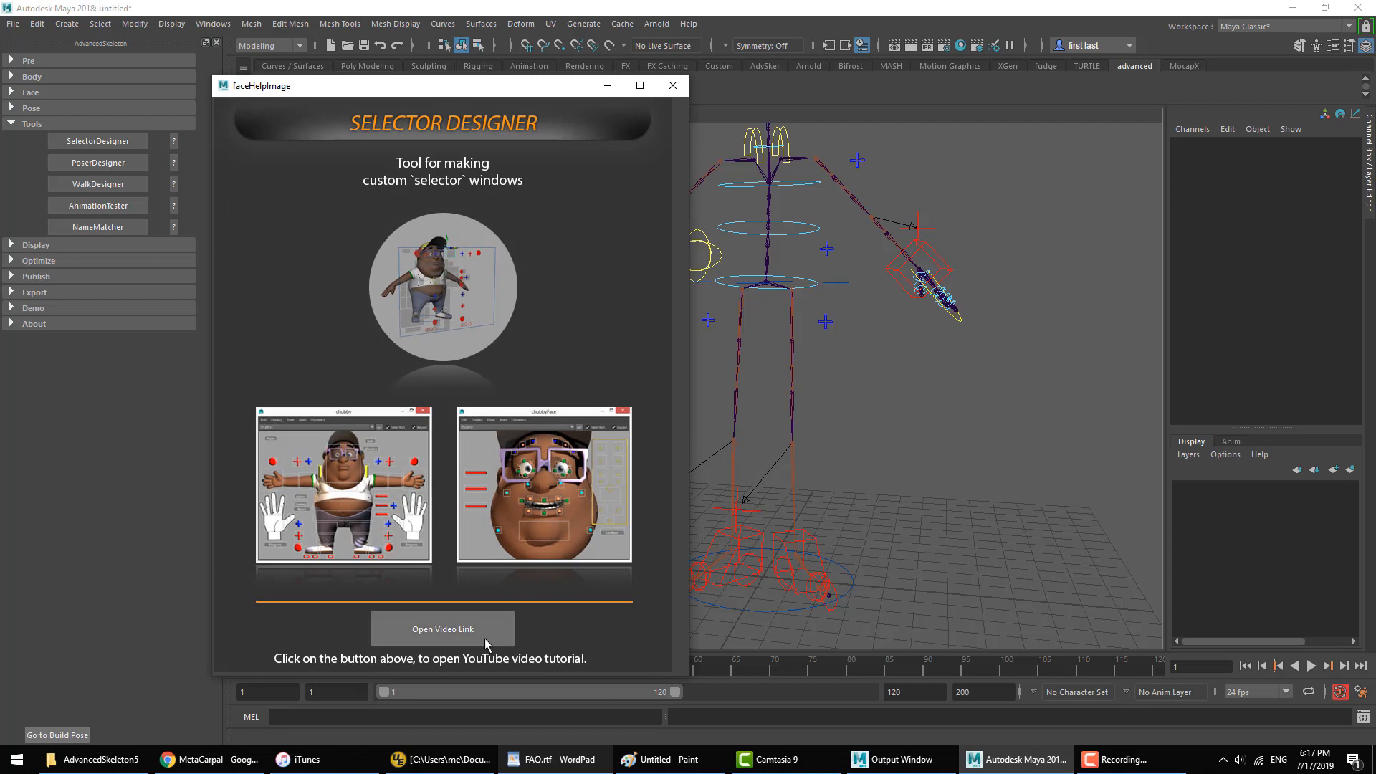
click(416, 632)
click(174, 163)
click(174, 185)
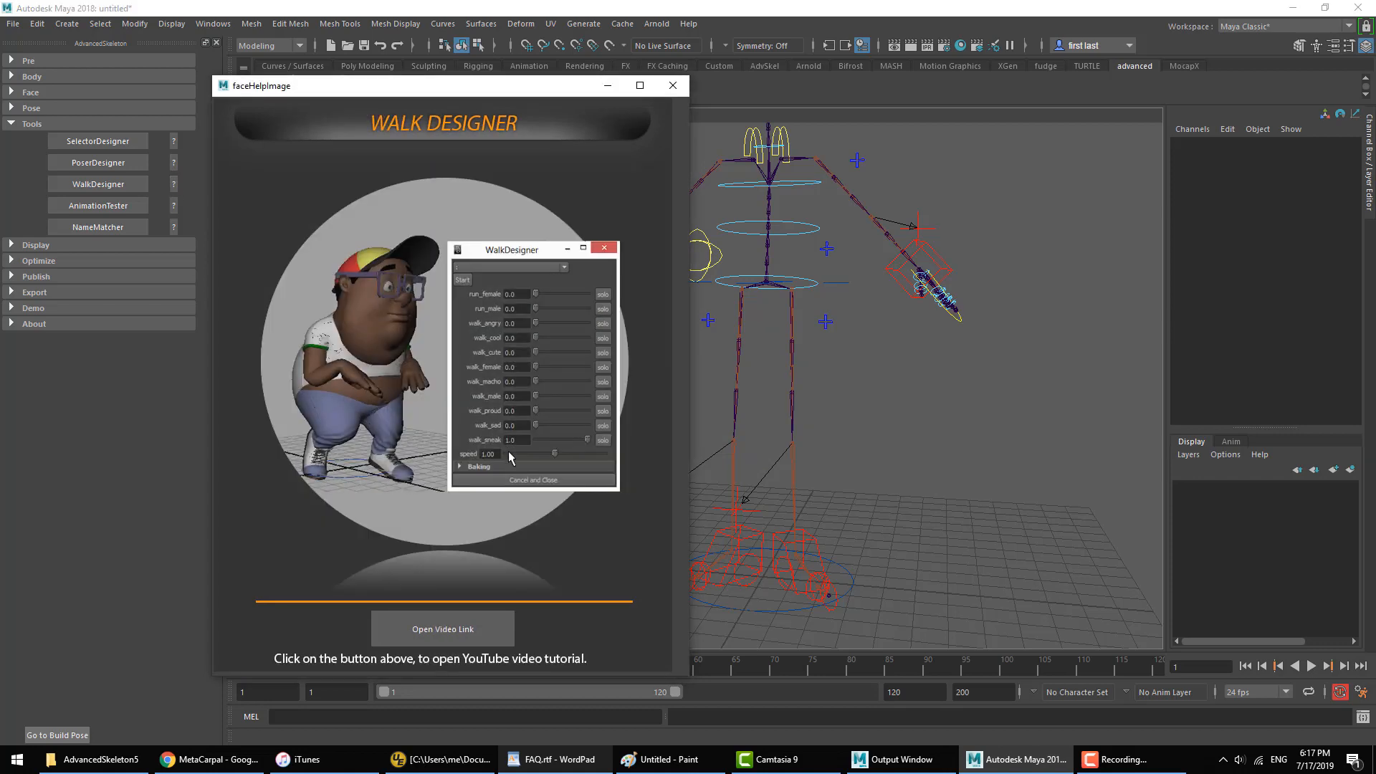
Step: View the AnimationTester and WalkDesigner help pages, follow the WalkDesigner video link, and close the browser and help window
click(174, 206)
click(174, 185)
click(443, 629)
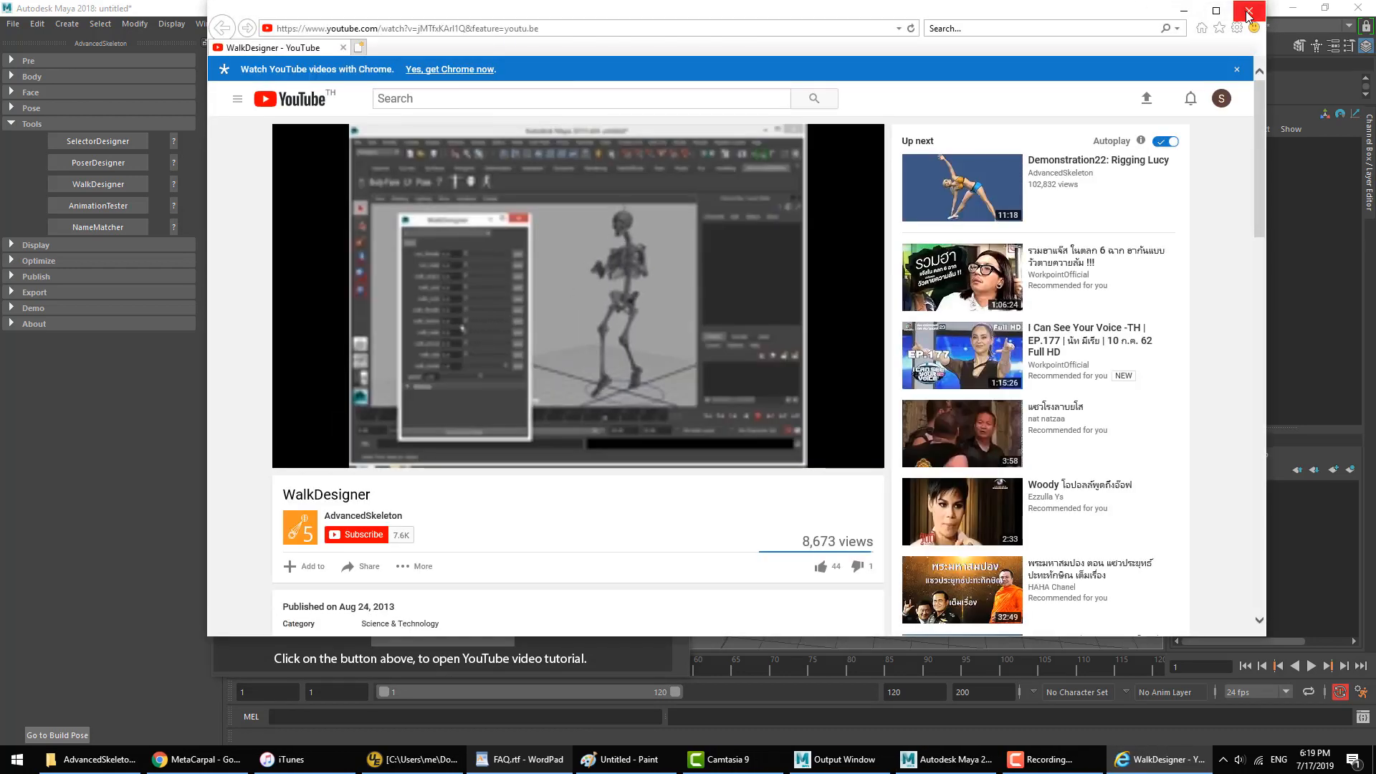
click(1249, 10)
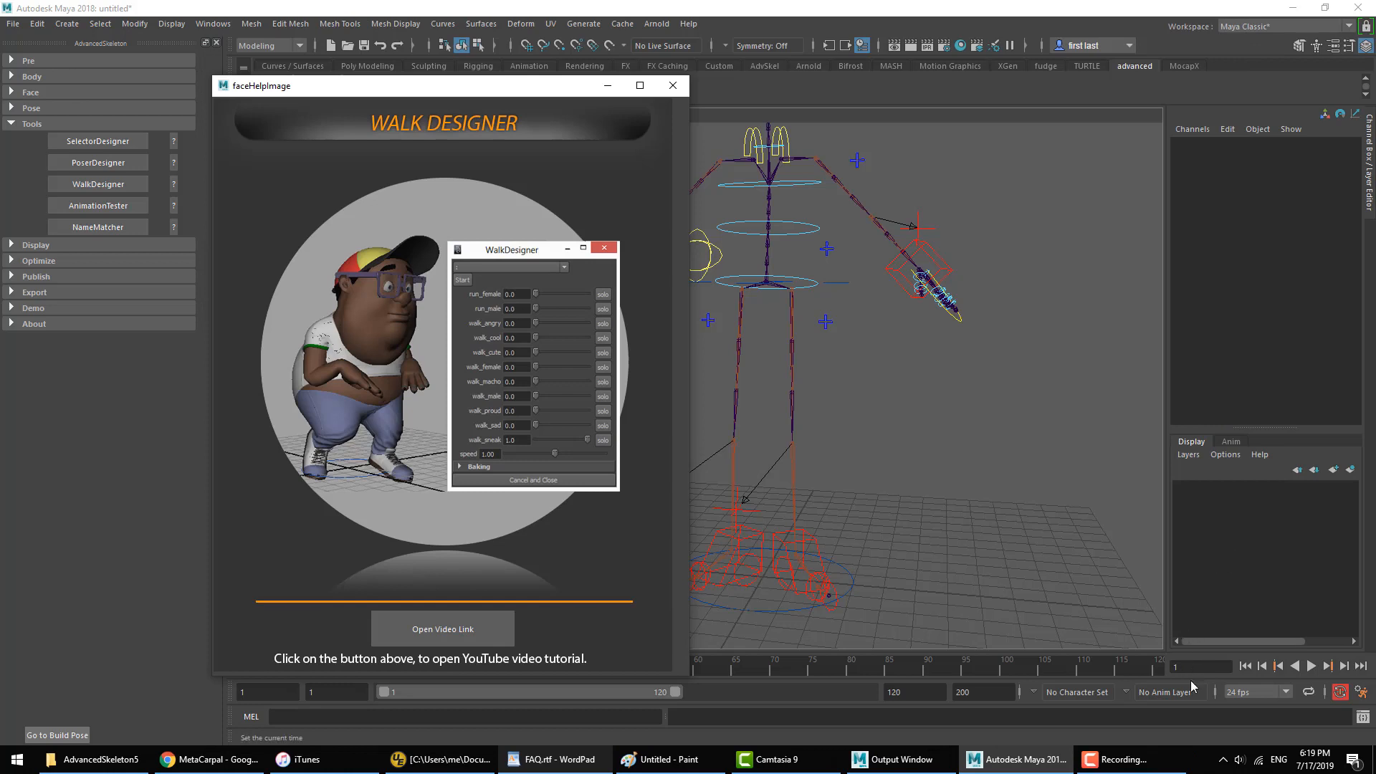
click(672, 85)
Step: Switch to FAQ.rtf in WordPad, highlight the question "Are there any tutorials ?" and return to Maya
click(552, 759)
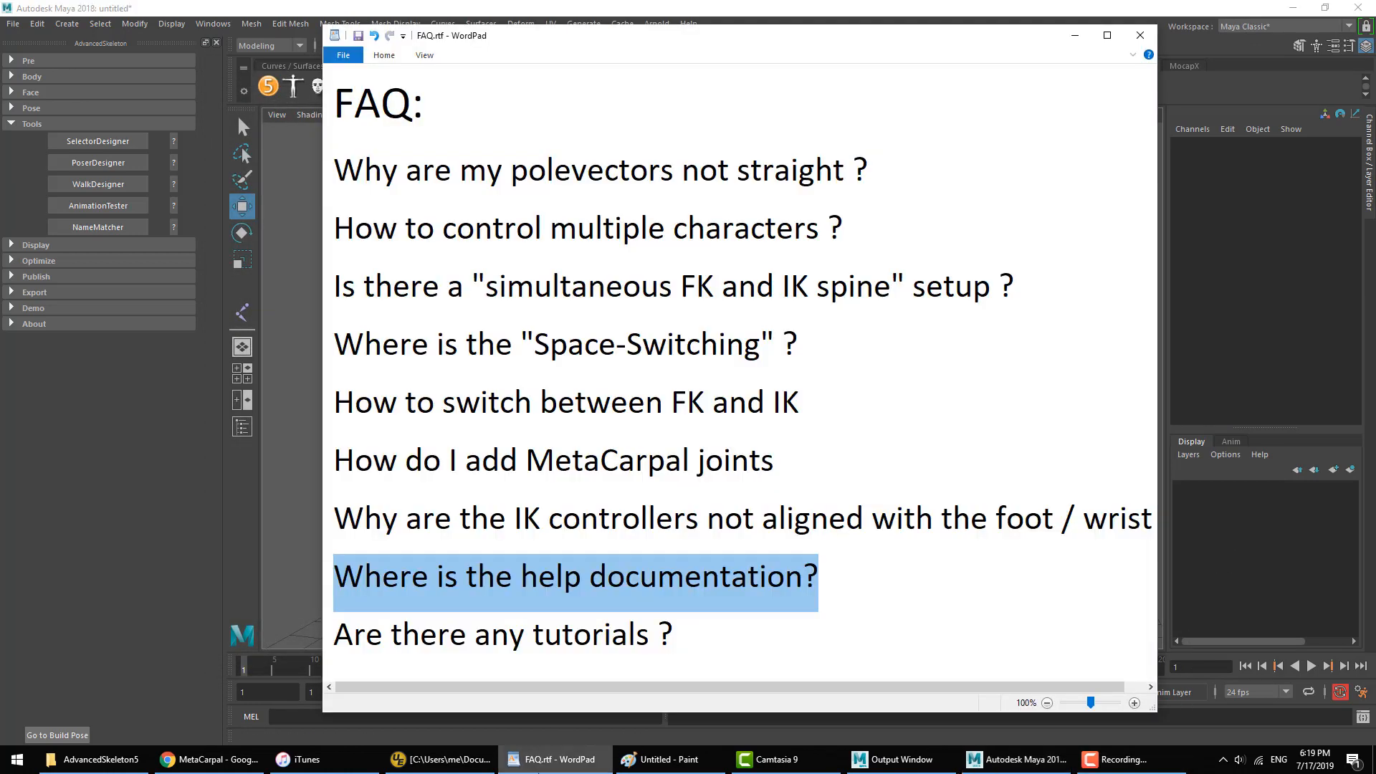
drag(336, 634, 733, 628)
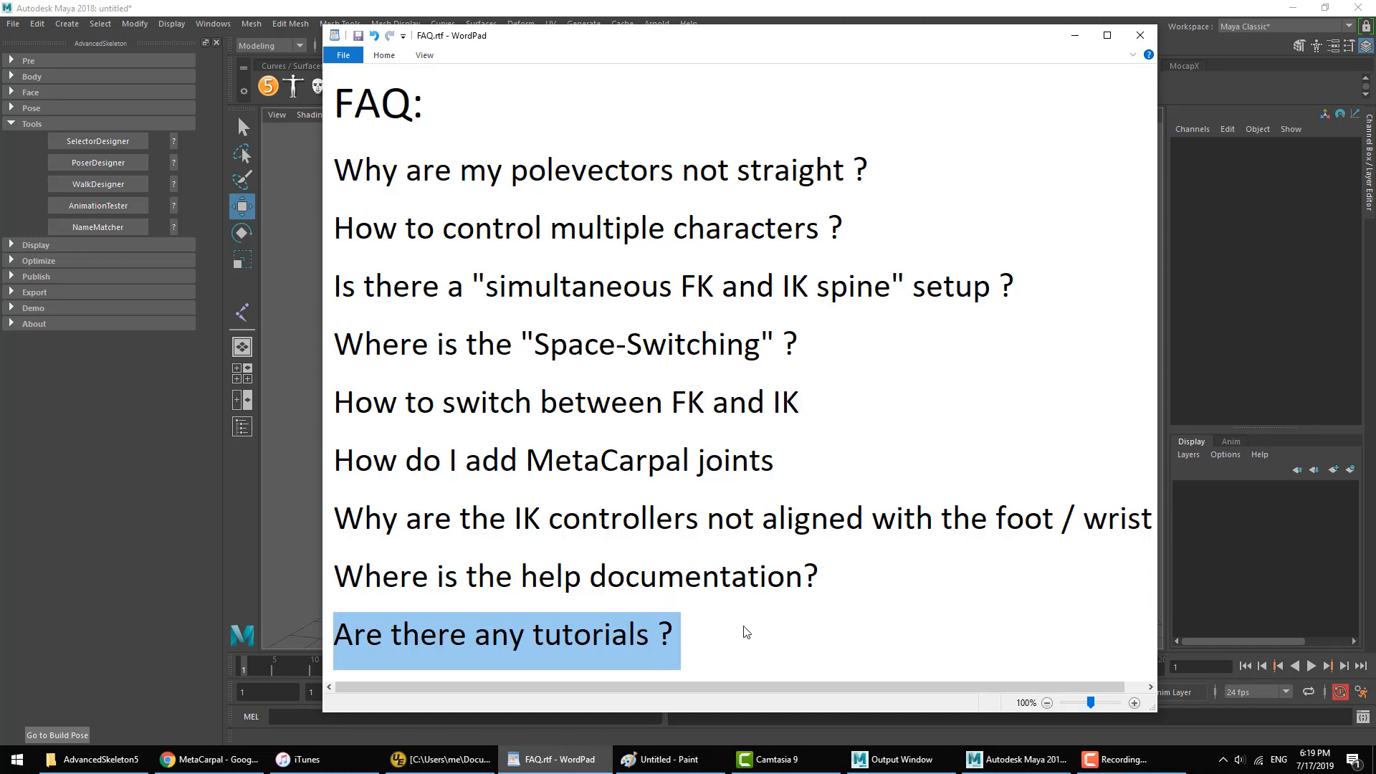
click(310, 524)
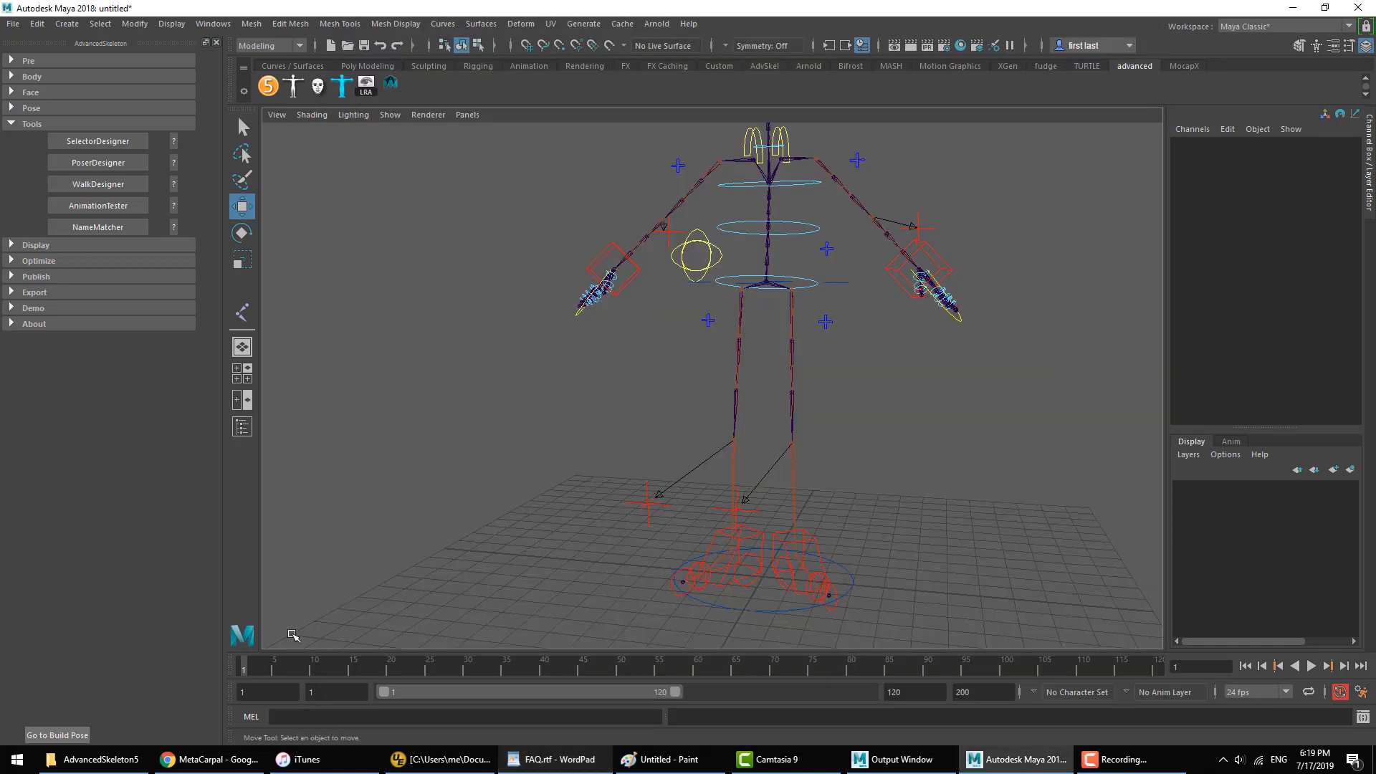
Step: Switch to Chrome, open the AdvancedSkeleton YouTube channel in a new tab and look through its uploaded demonstration videos
click(209, 759)
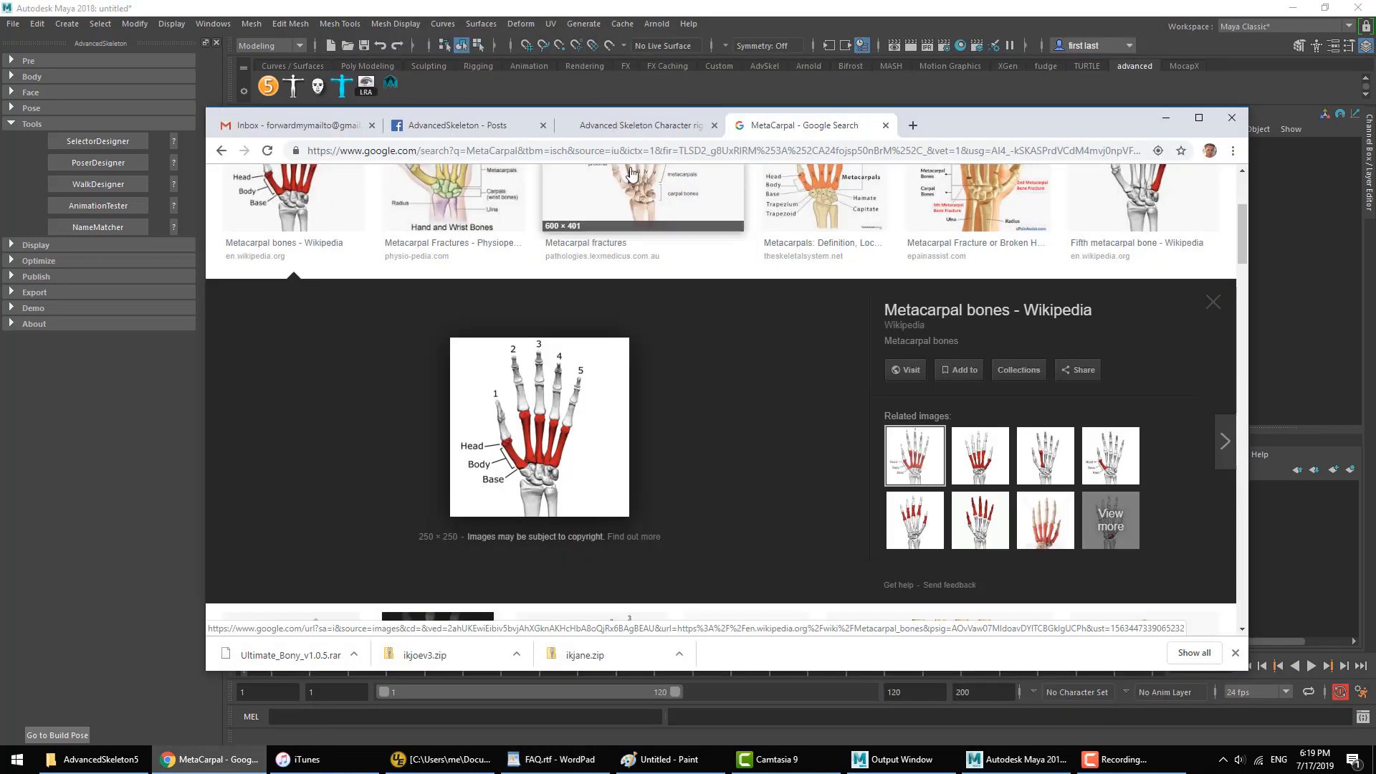
click(912, 127)
click(555, 216)
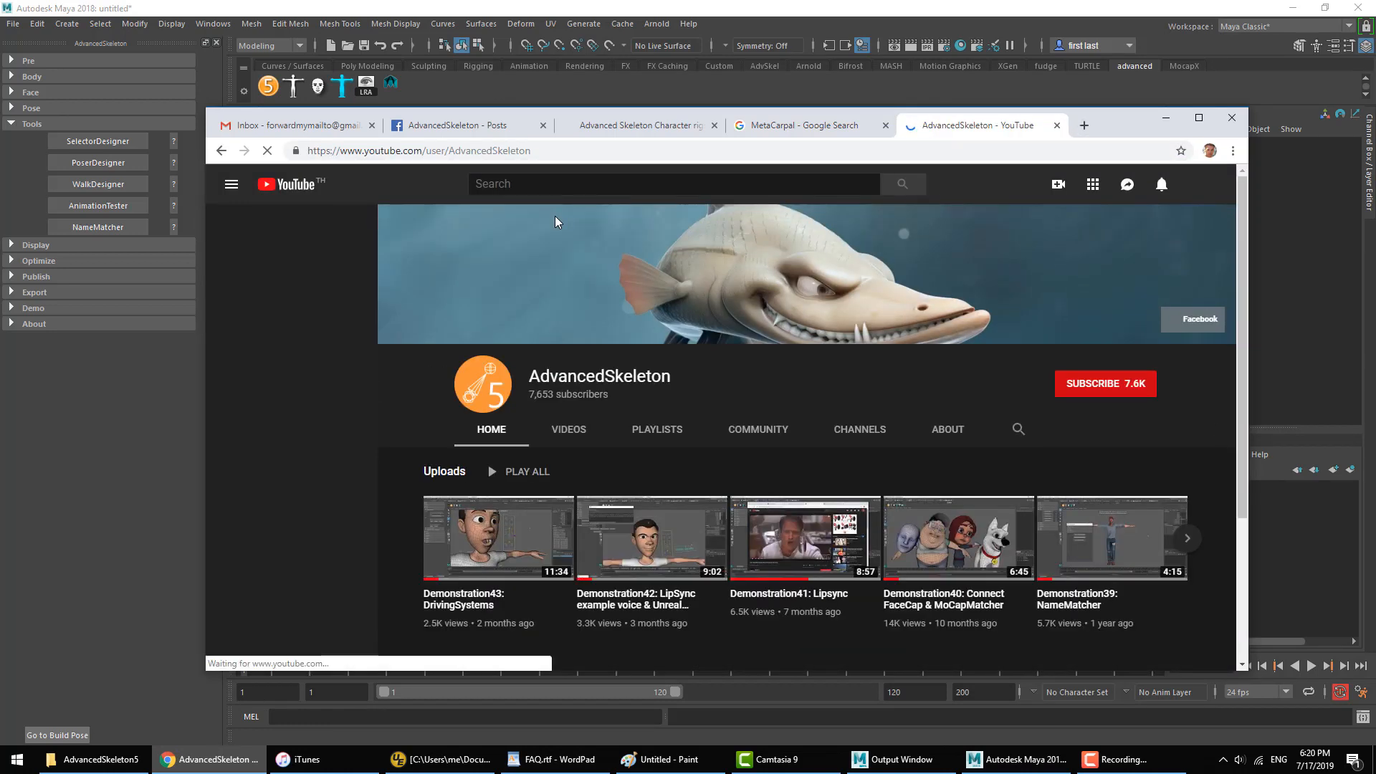
click(568, 429)
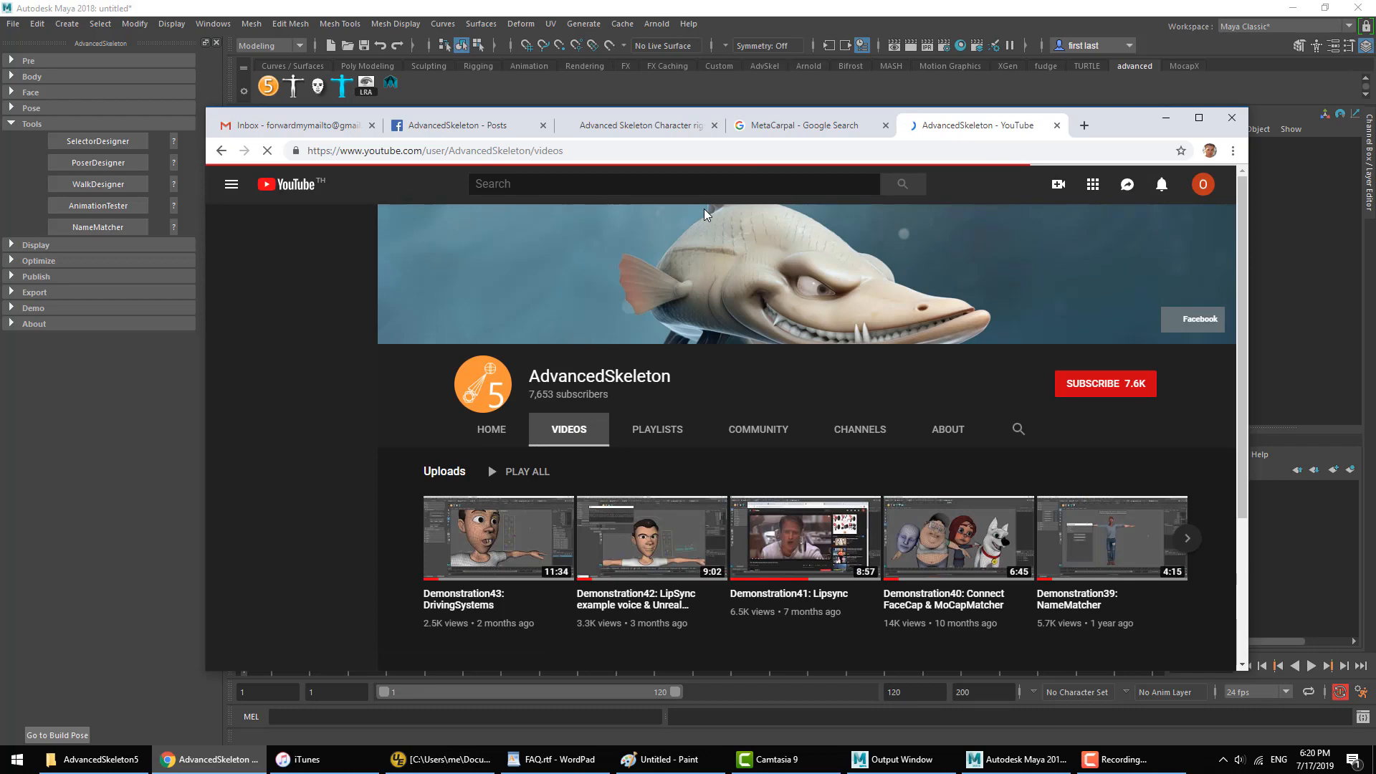
scroll(957, 381, down, 3)
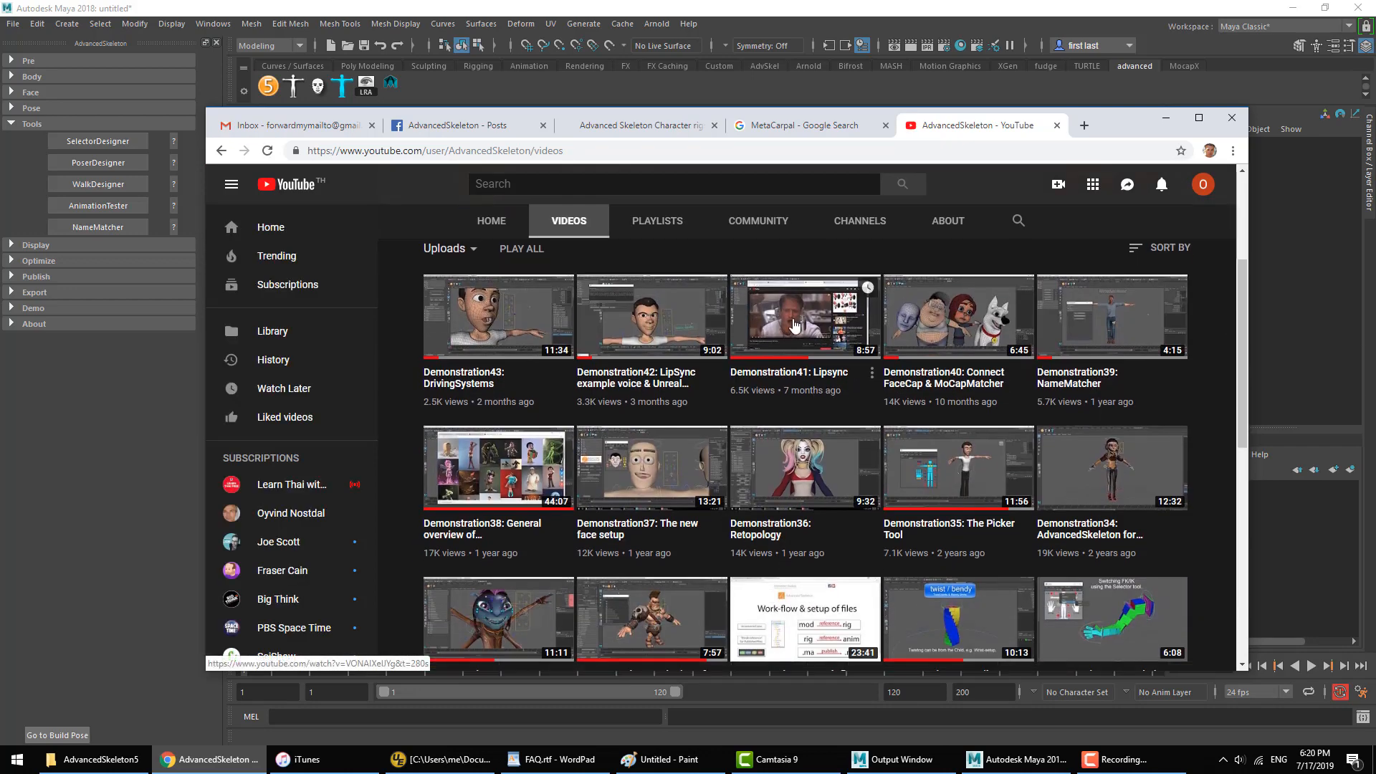
drag(1244, 300, 1262, 504)
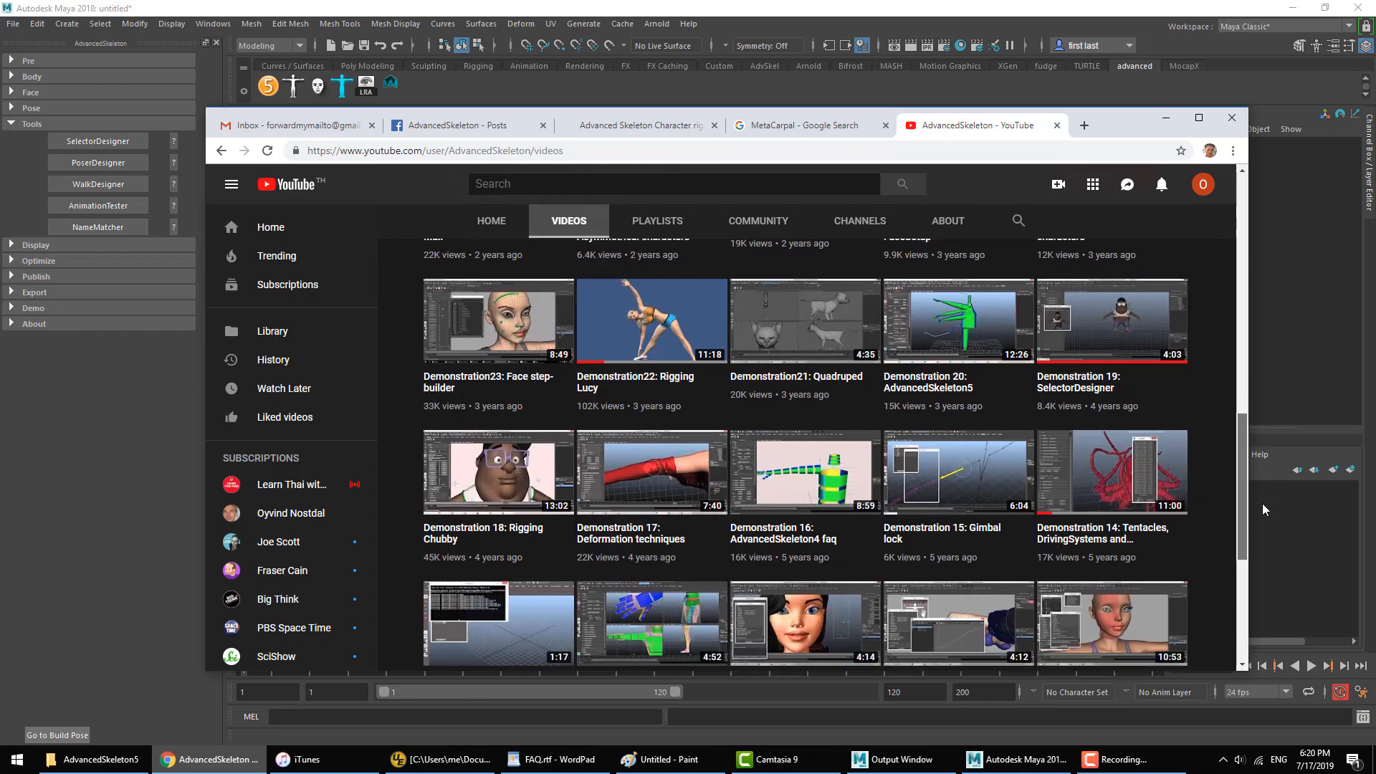
Step: Look through the posts on AdvancedSkeleton's Facebook page and play the "A Hungry Dragon" video
click(450, 125)
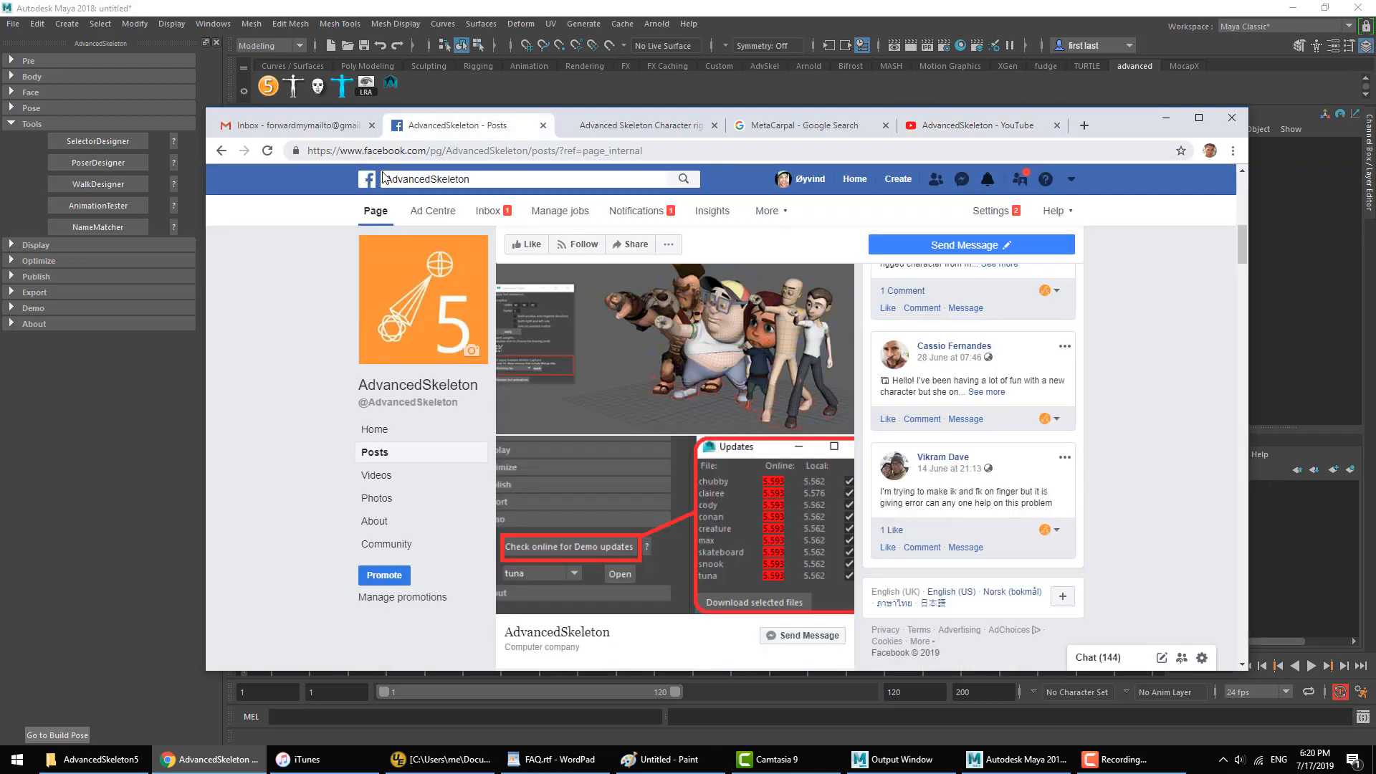
drag(1239, 240, 1241, 365)
scroll(730, 428, down, 1)
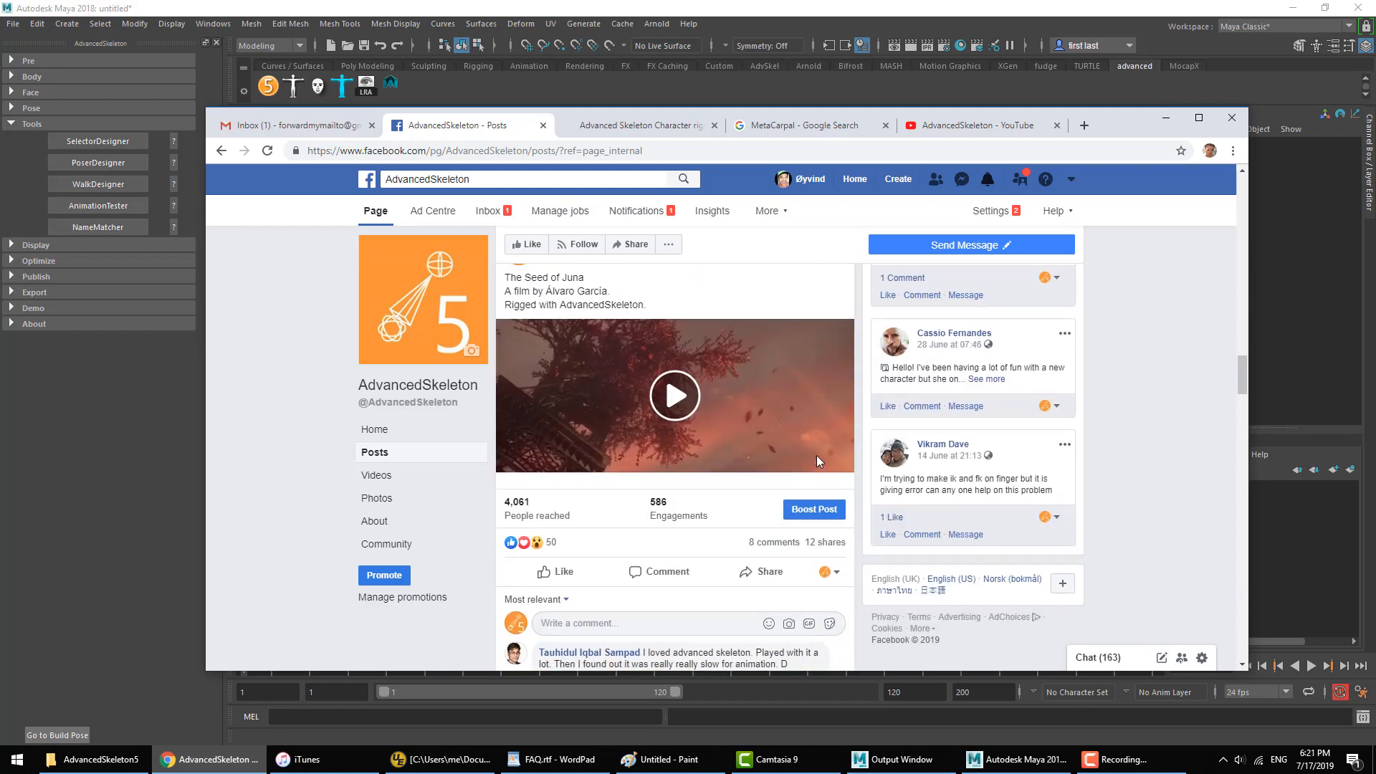
scroll(768, 397, down, 10)
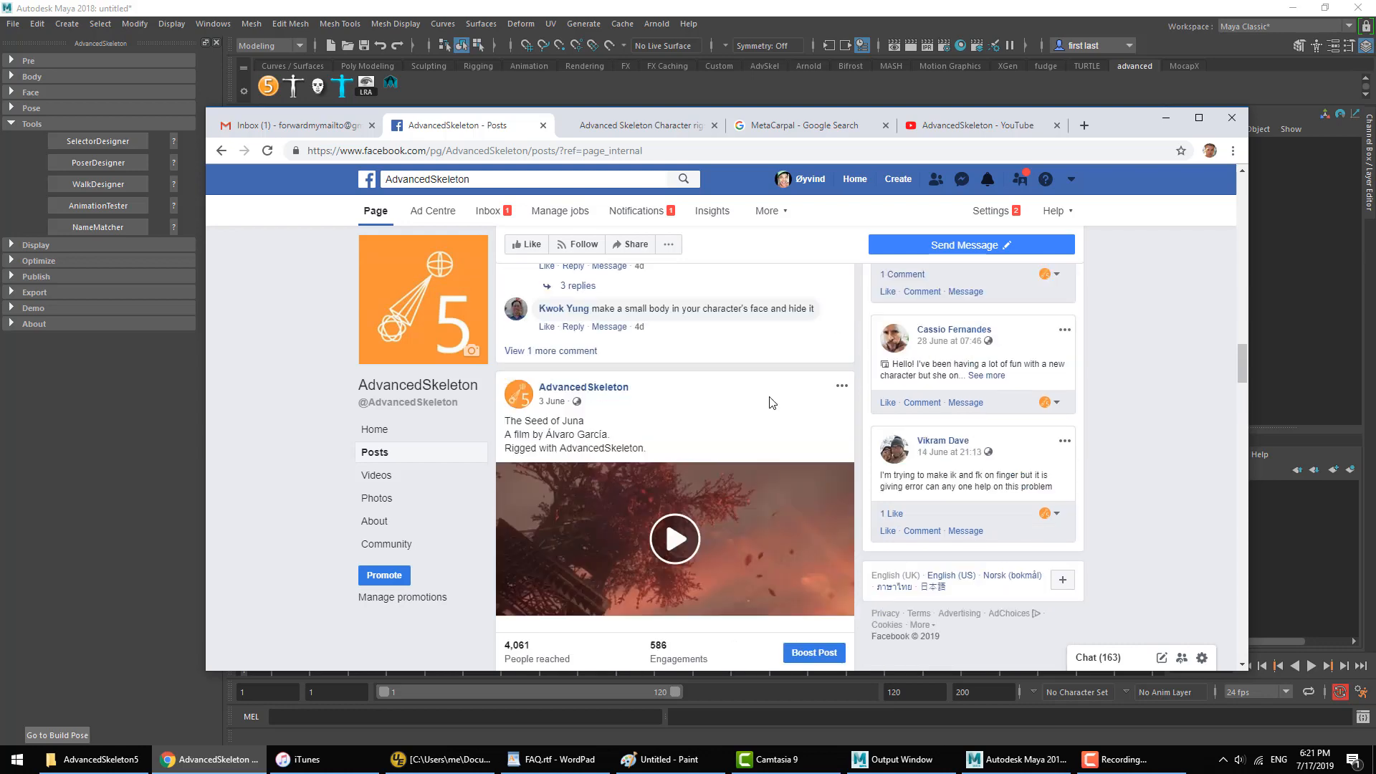
scroll(769, 397, down, 10)
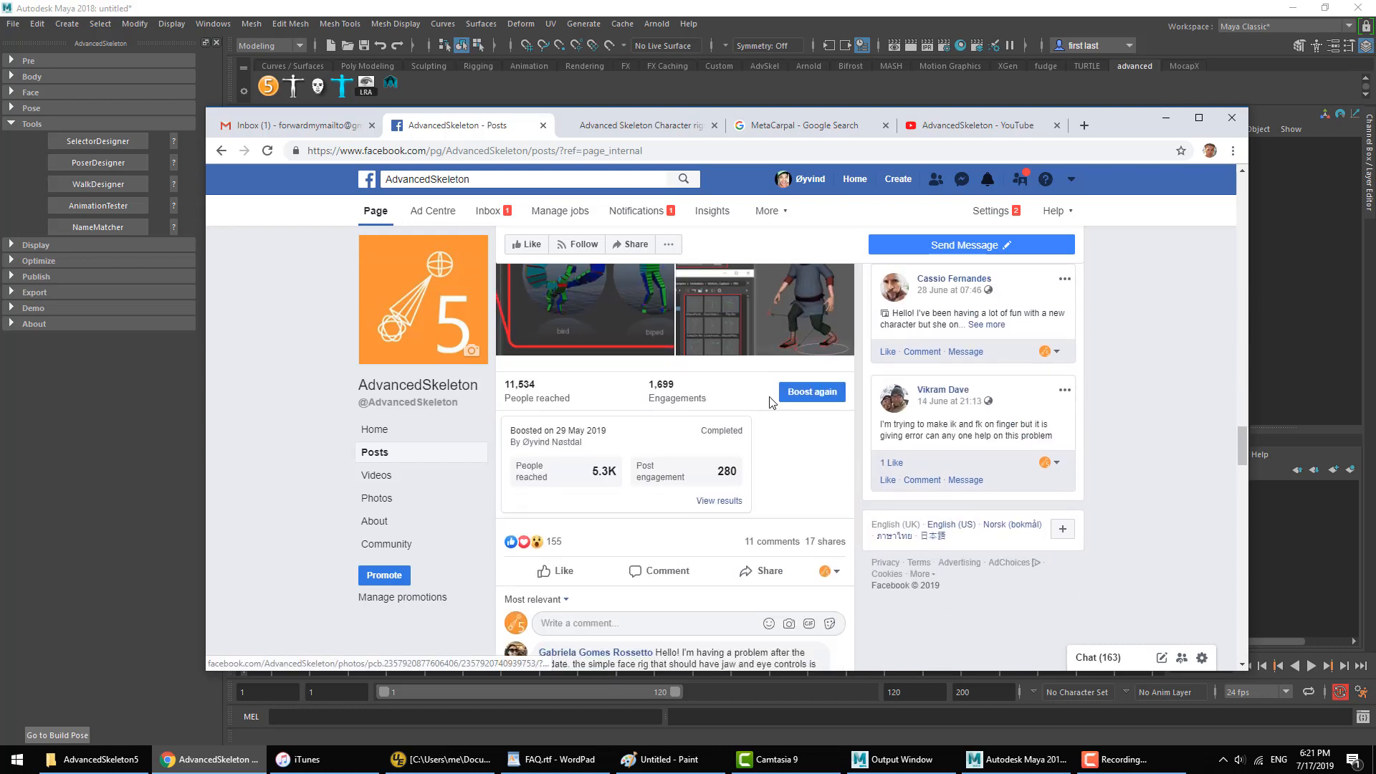
scroll(770, 401, down, 4)
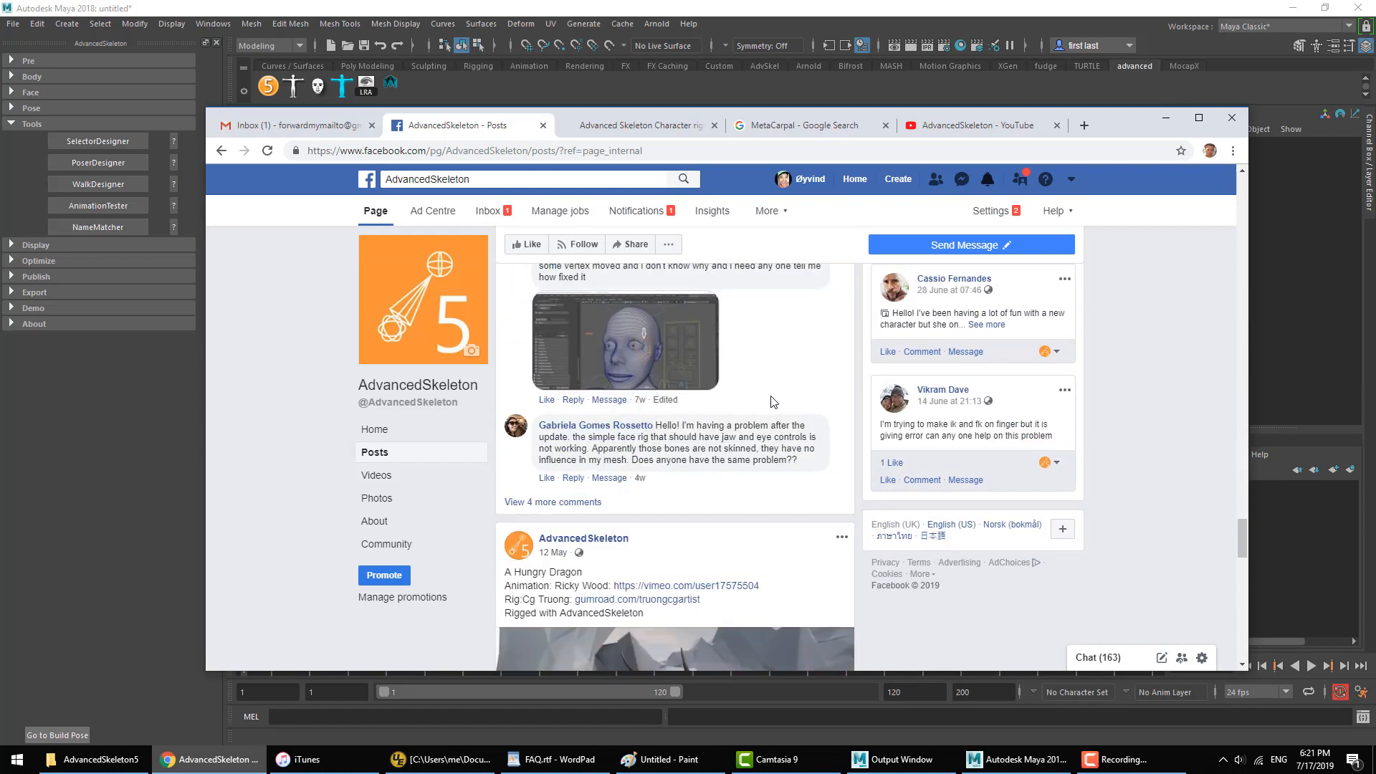
scroll(772, 407, down, 3)
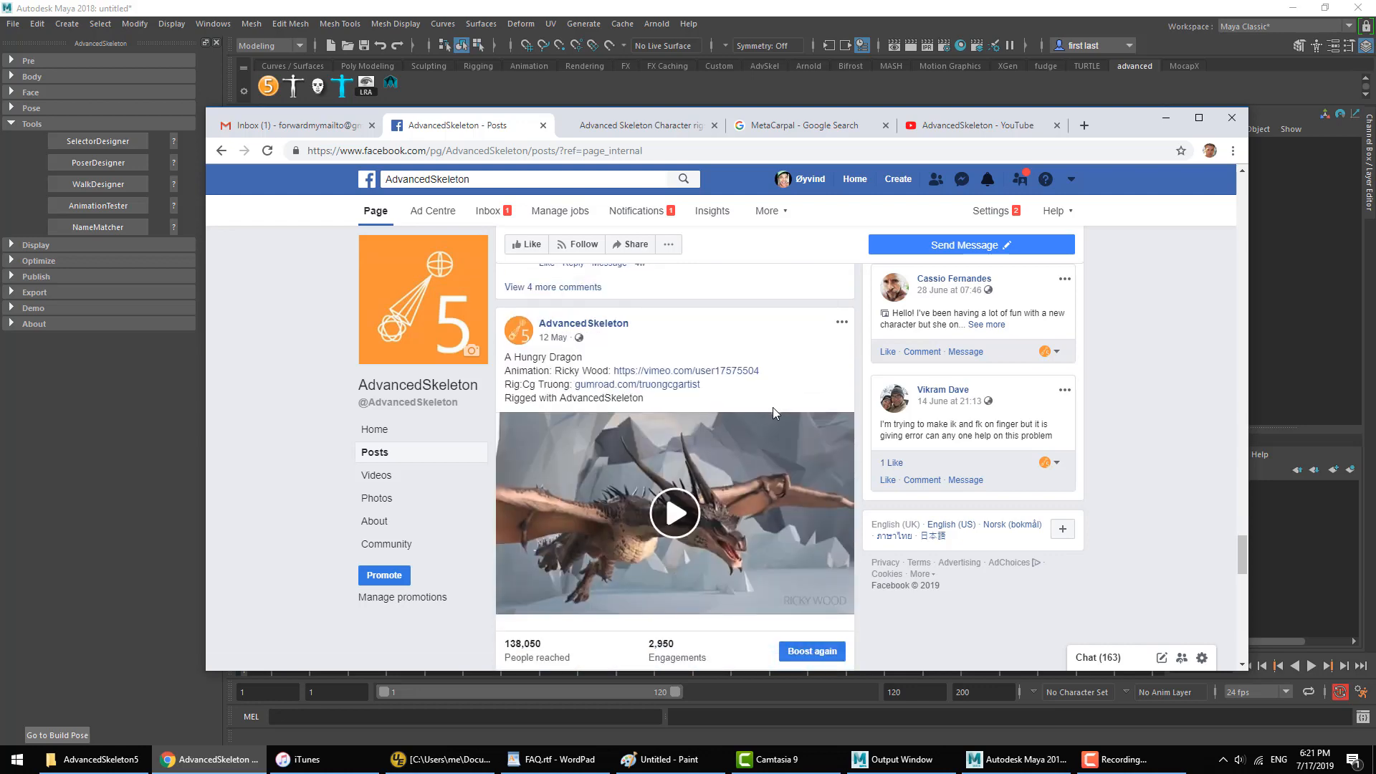
scroll(738, 458, down, 1)
click(719, 459)
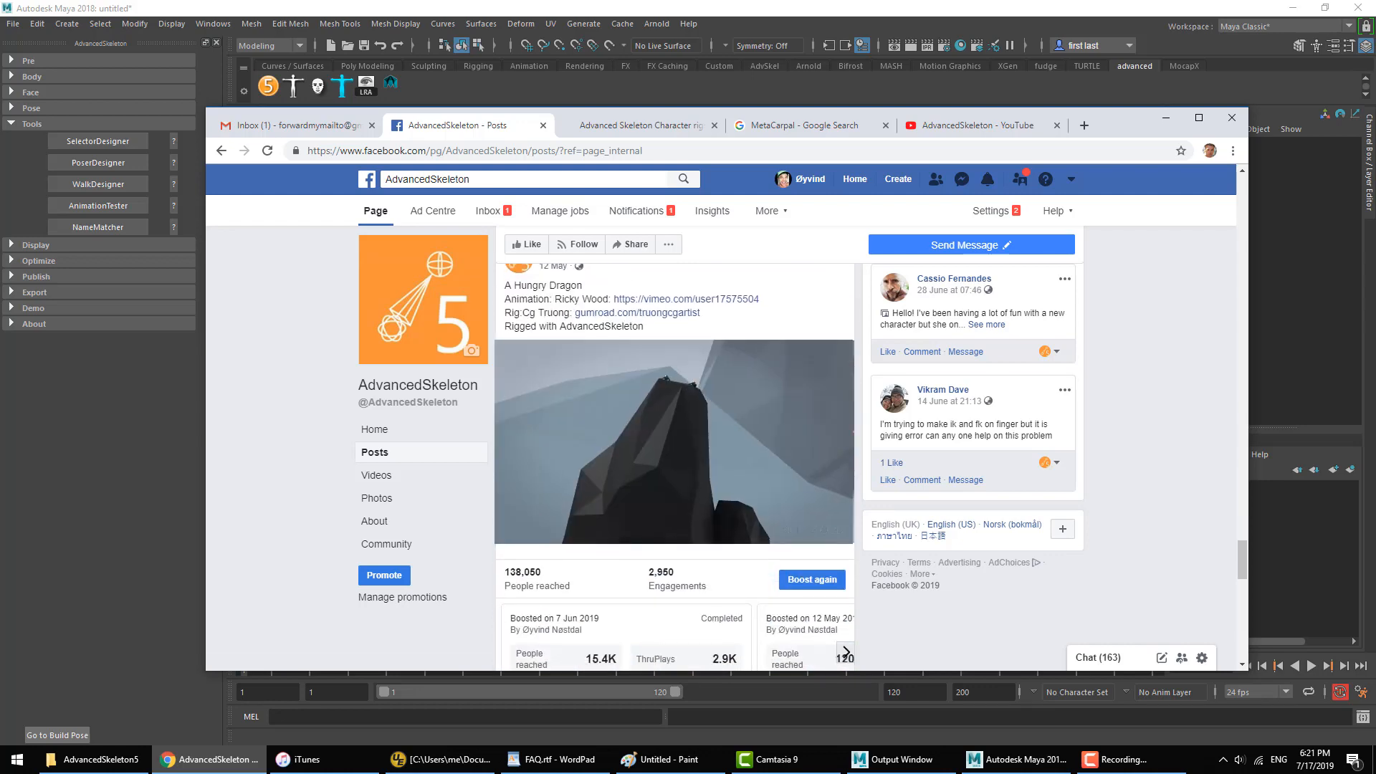